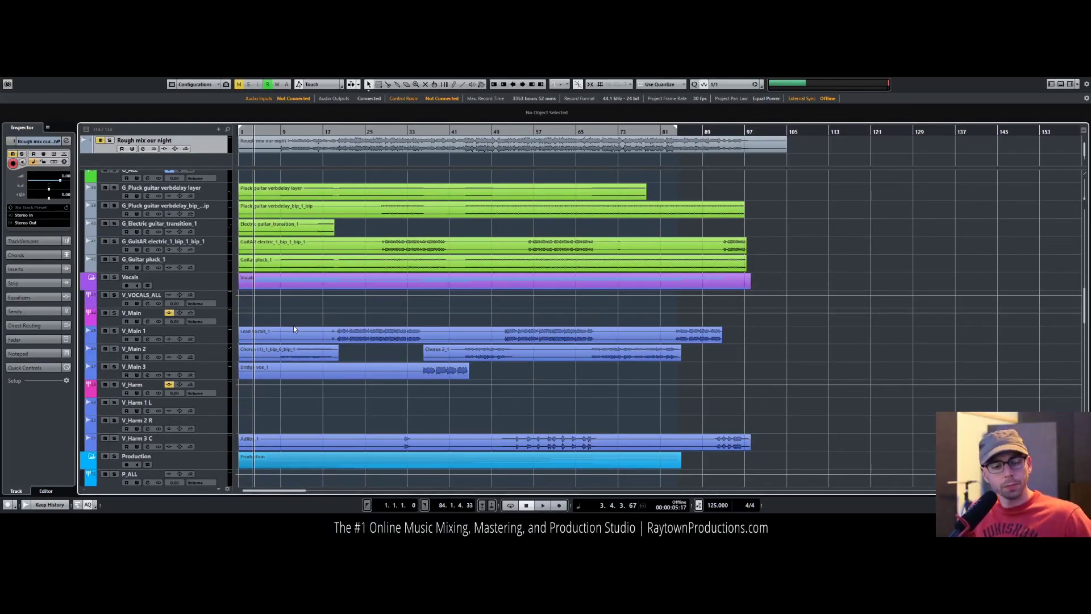
Step: Go to the drum tracks at the start of the track list and briefly play the song's opening bars
scroll(311, 281, "up", 5)
scroll(312, 281, "up", 20)
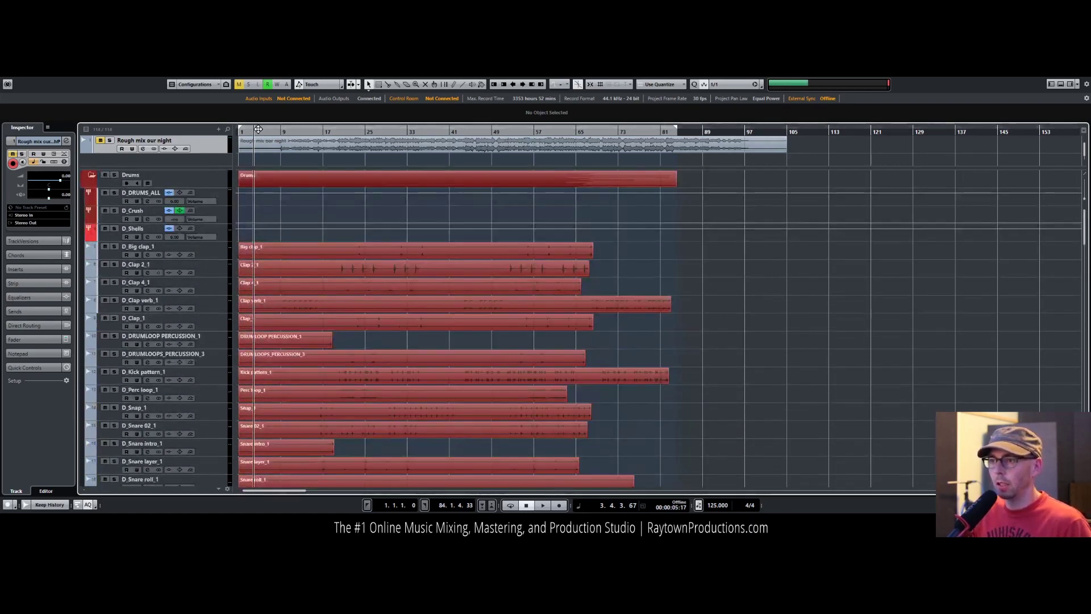
left_click_drag(262, 132, 256, 145)
key("space")
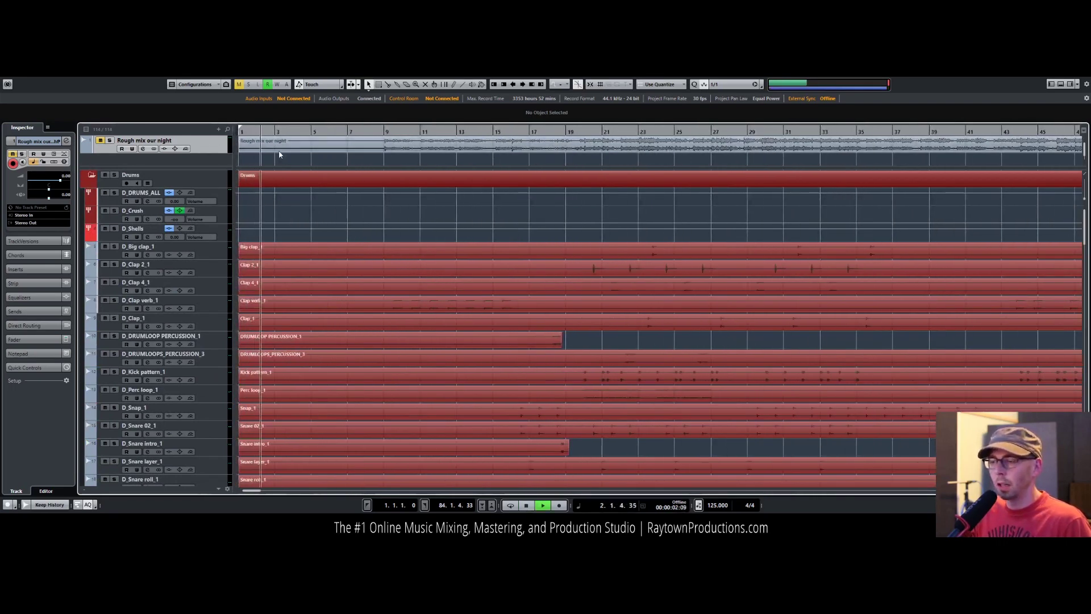
key("space")
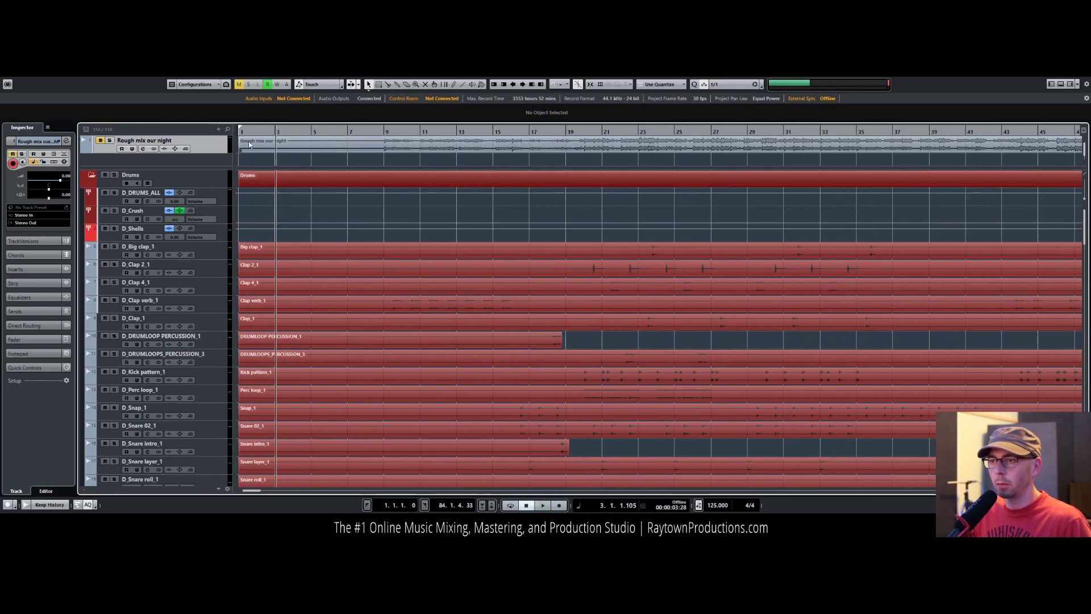
Step: Rename the reference mix track as "Rough Mix"
double_click(206, 146)
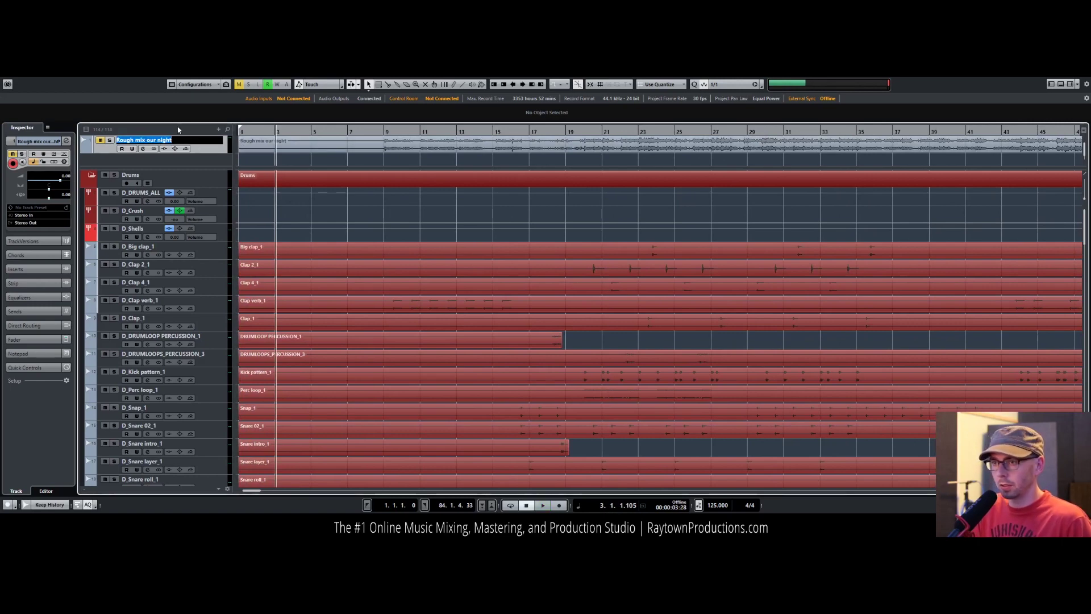
type("Rough Mix")
key("Return")
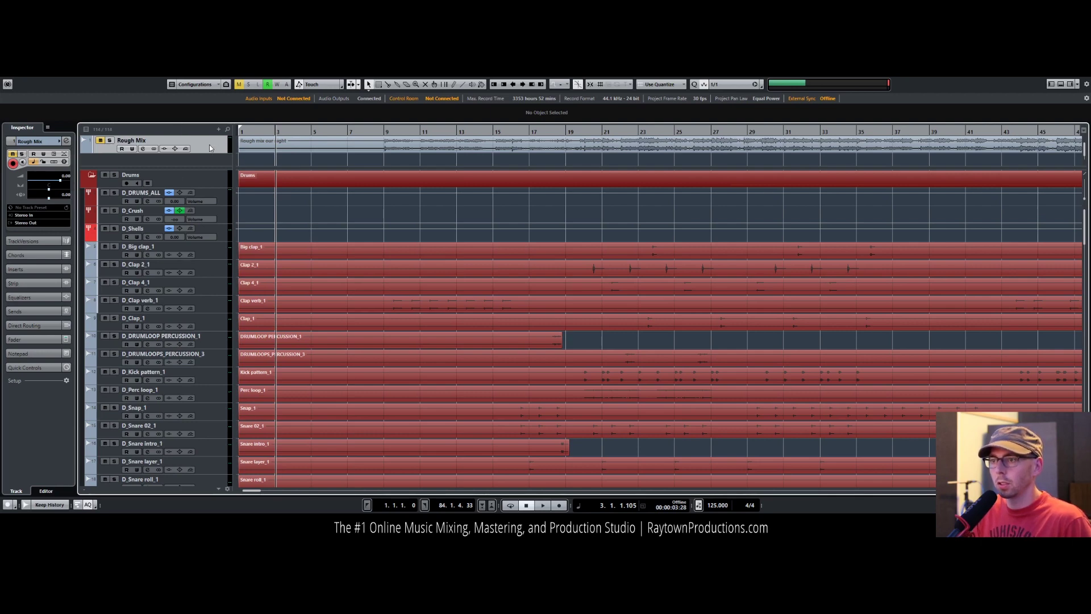
Step: Solo the Rough Mix track and raise its volume to 6.02 dB while playing different sections of the song
key("s")
left_click_drag(379, 135, 377, 114)
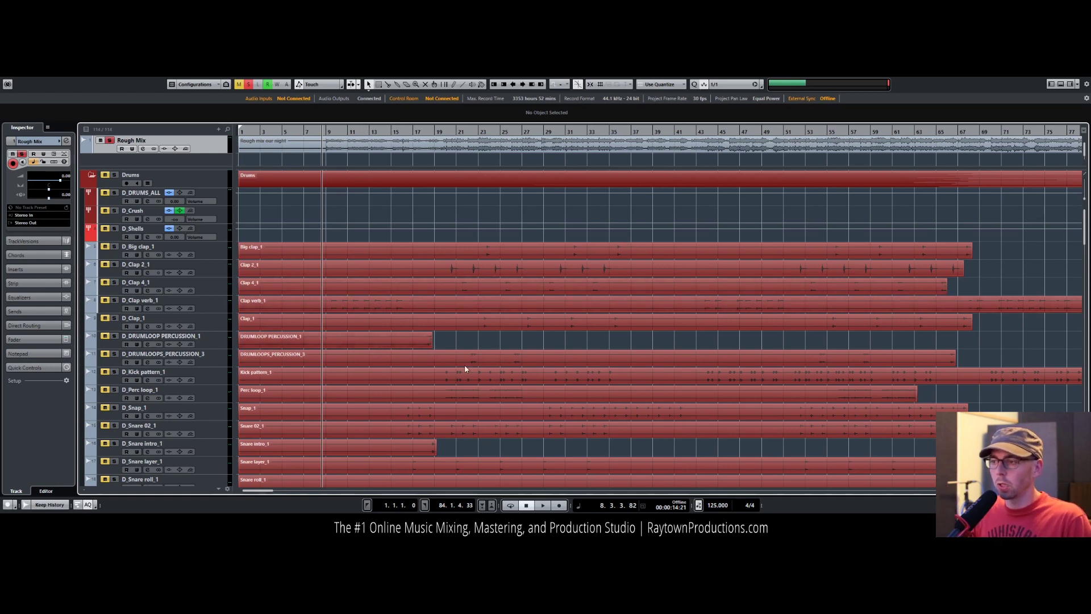
key("space")
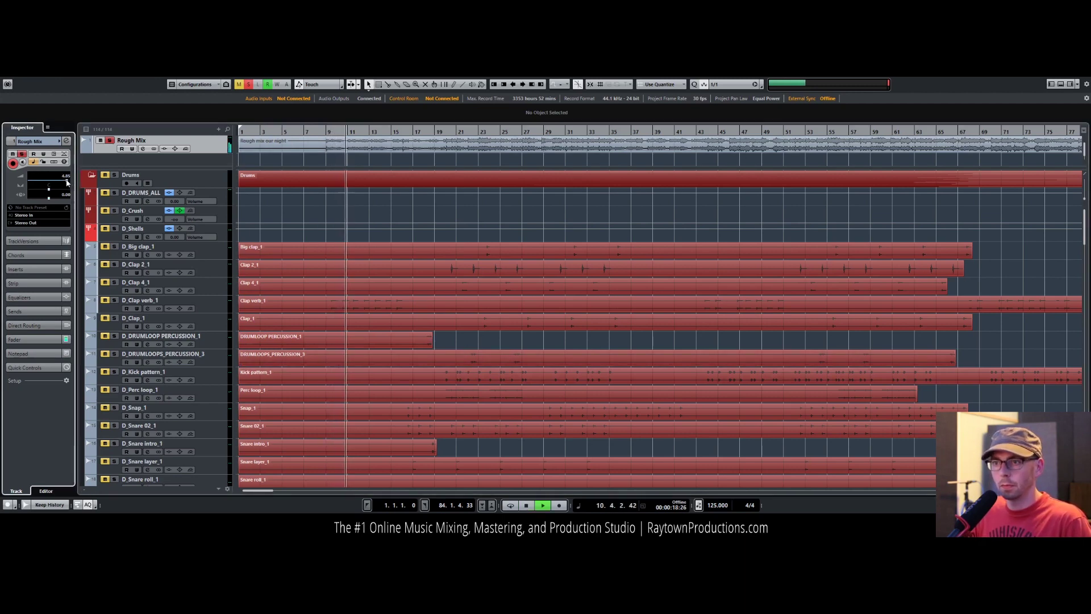
left_click(440, 134)
left_click(468, 132)
left_click(498, 132)
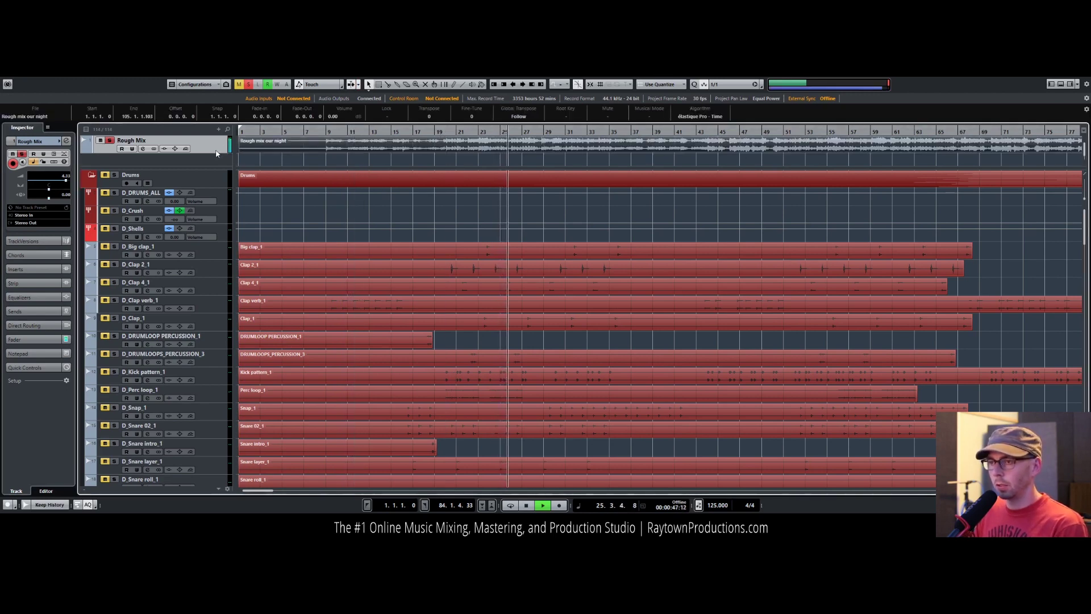
left_click_drag(67, 183, 69, 182)
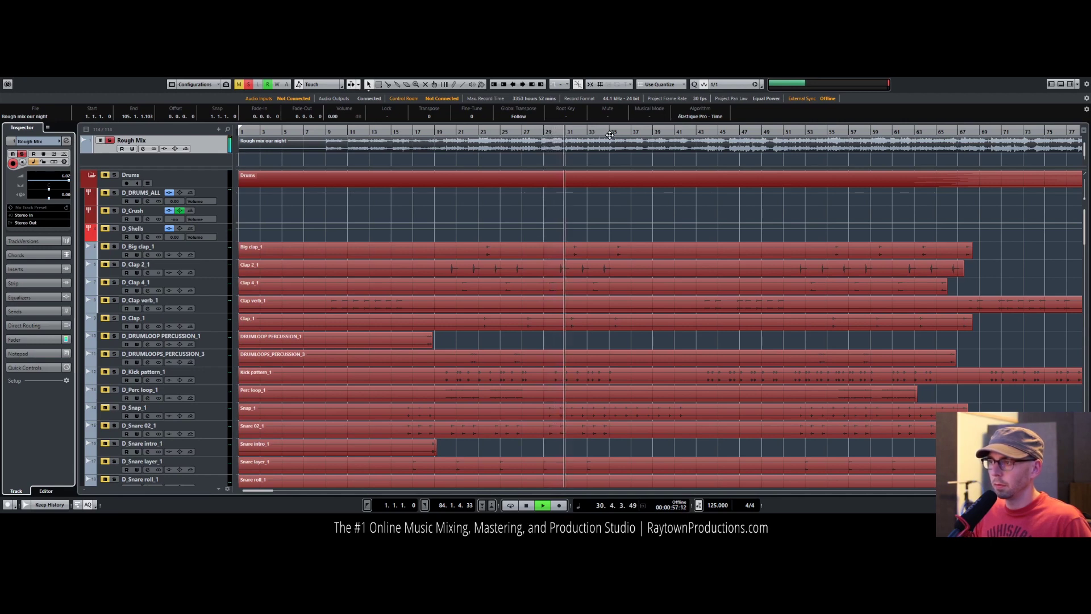
Step: Audition the soloed Rough Mix across its middle sections, from about bar 30 to bar 48
key("space")
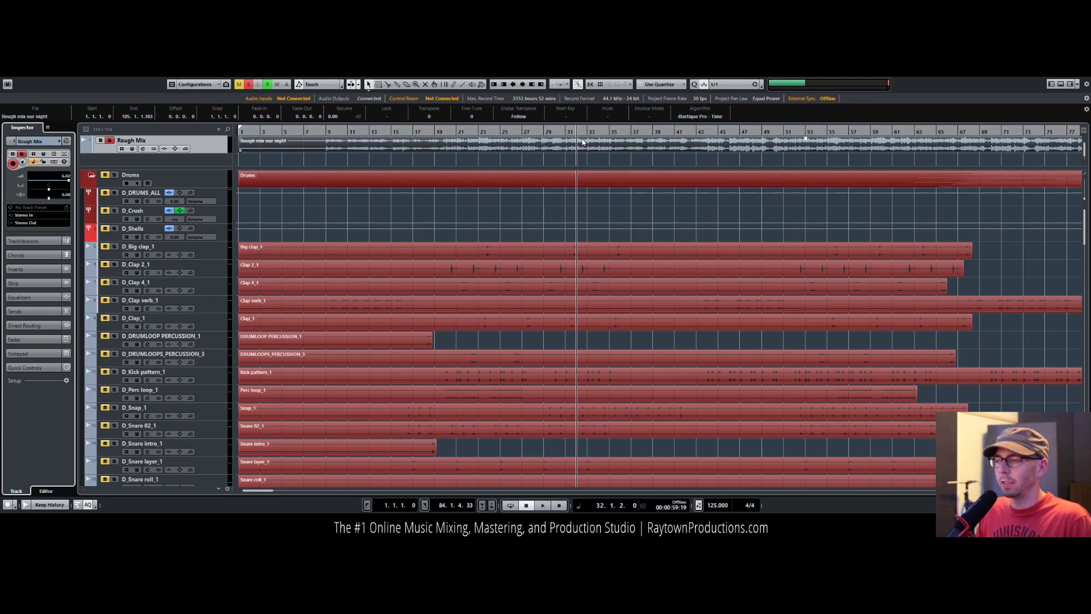
key("space")
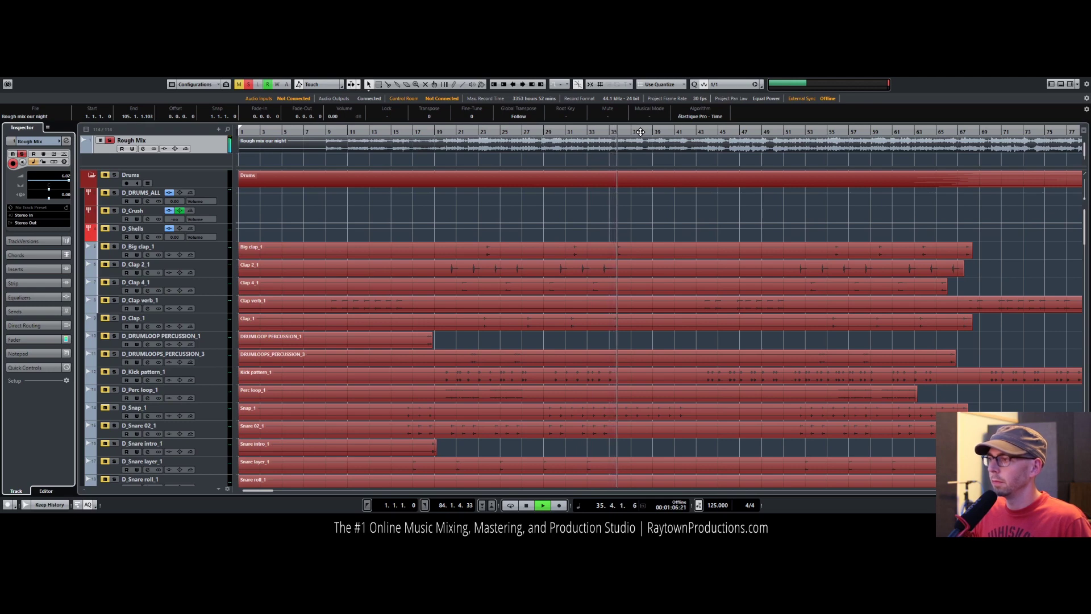
key("space")
left_click(674, 132)
key("space")
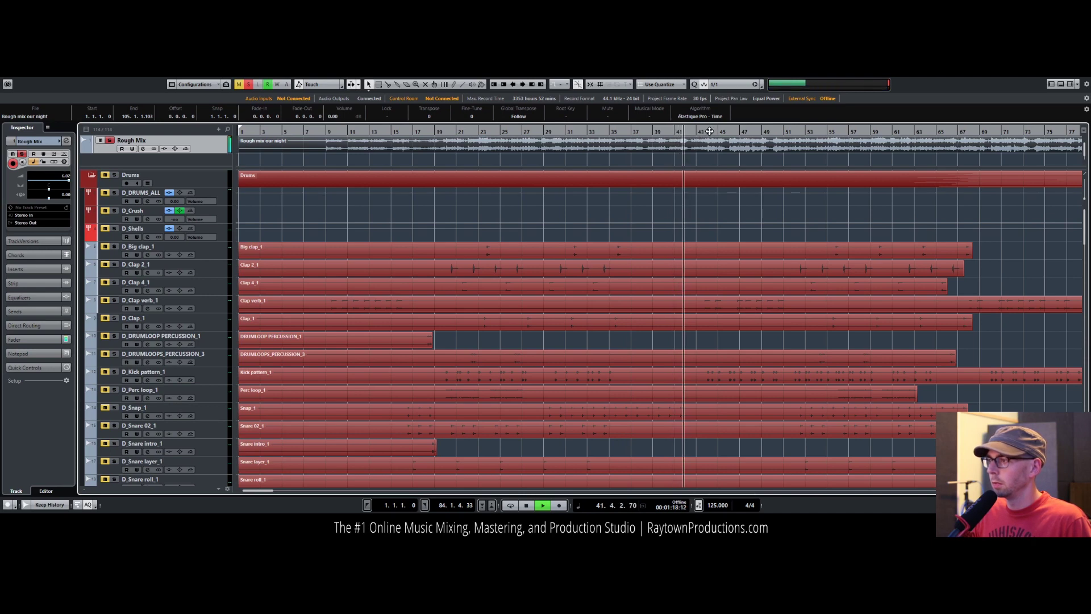
left_click(730, 131)
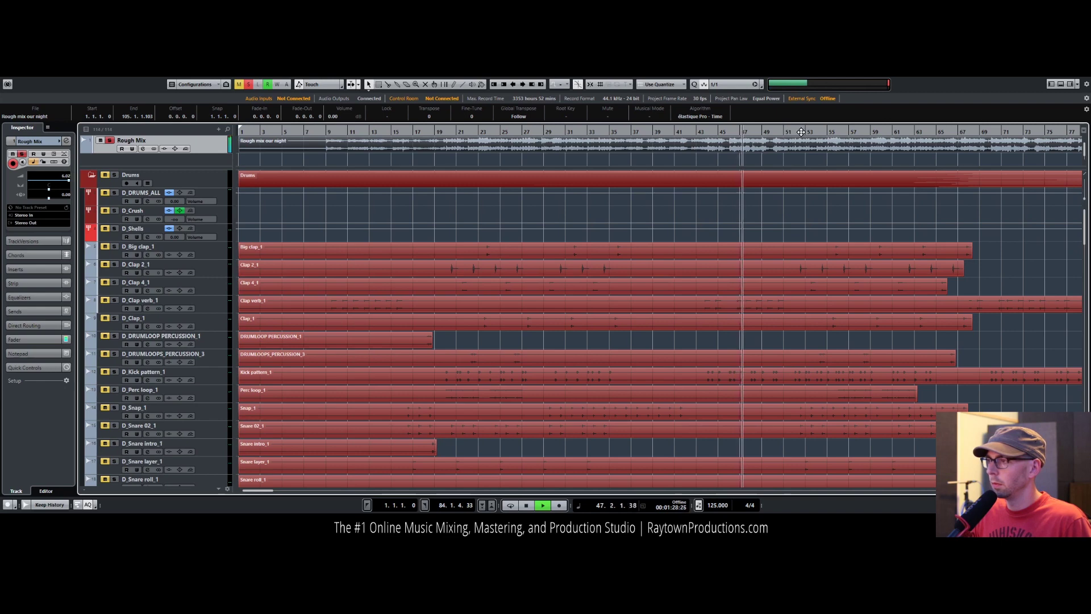
key("space")
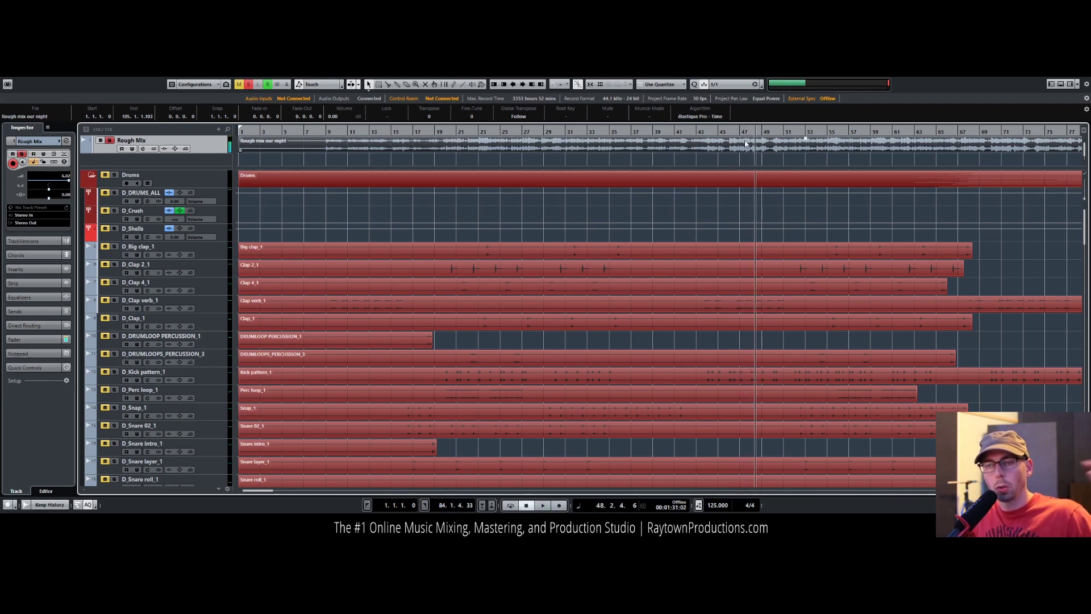
Step: Take the Rough Mix track off solo, place the playhead at bar 9 and look through the multitrack session
left_click(110, 141)
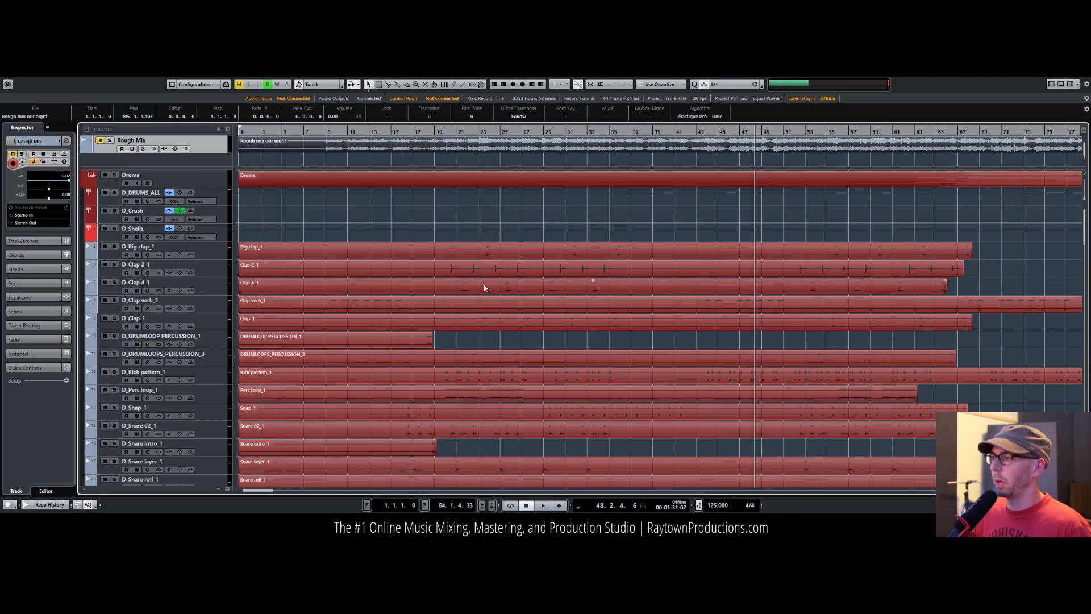
left_click_drag(363, 128, 326, 127)
scroll(370, 318, "down", 5)
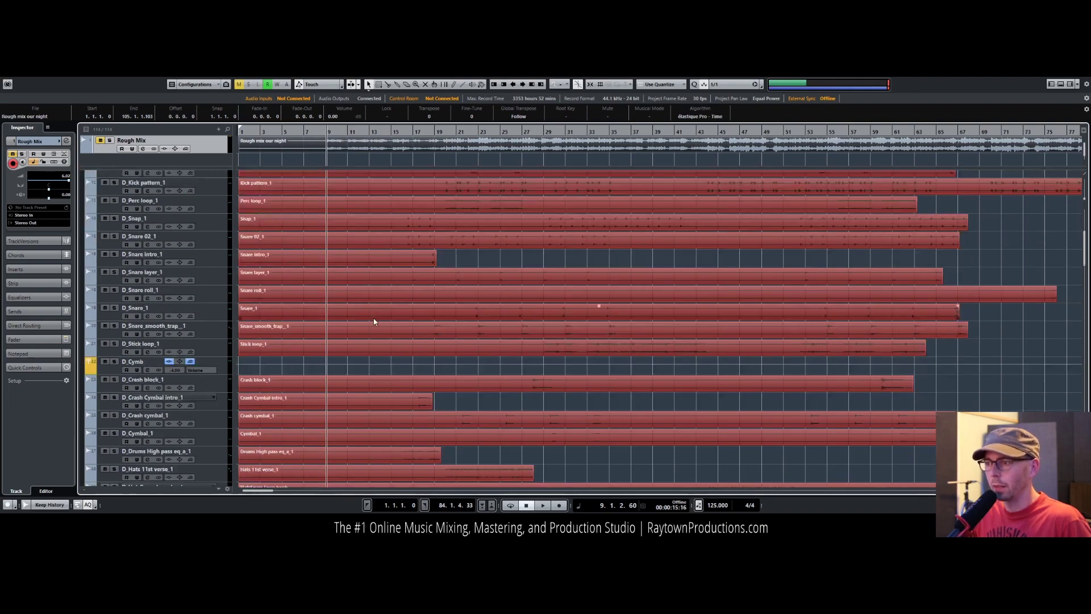
scroll(374, 321, "down", 20)
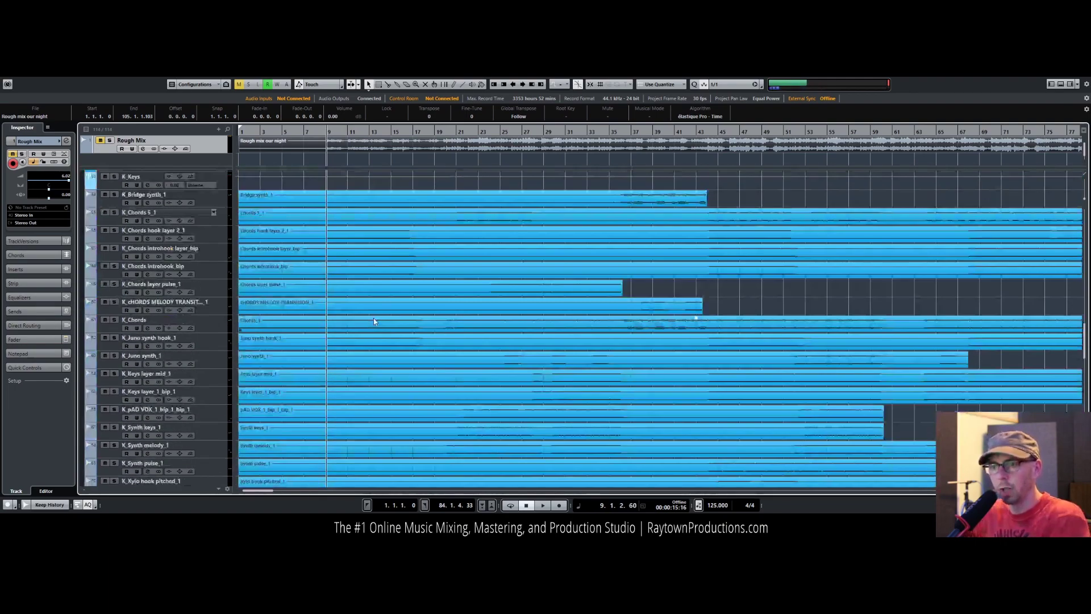
scroll(374, 322, "down", 7)
scroll(373, 322, "up", 20)
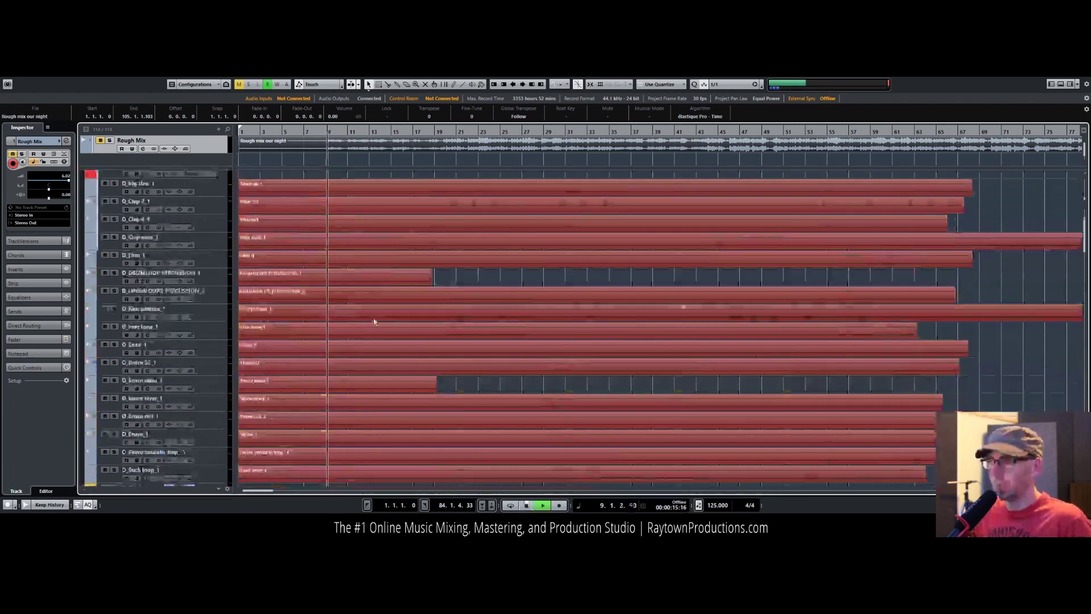
scroll(262, 243, "up", 2)
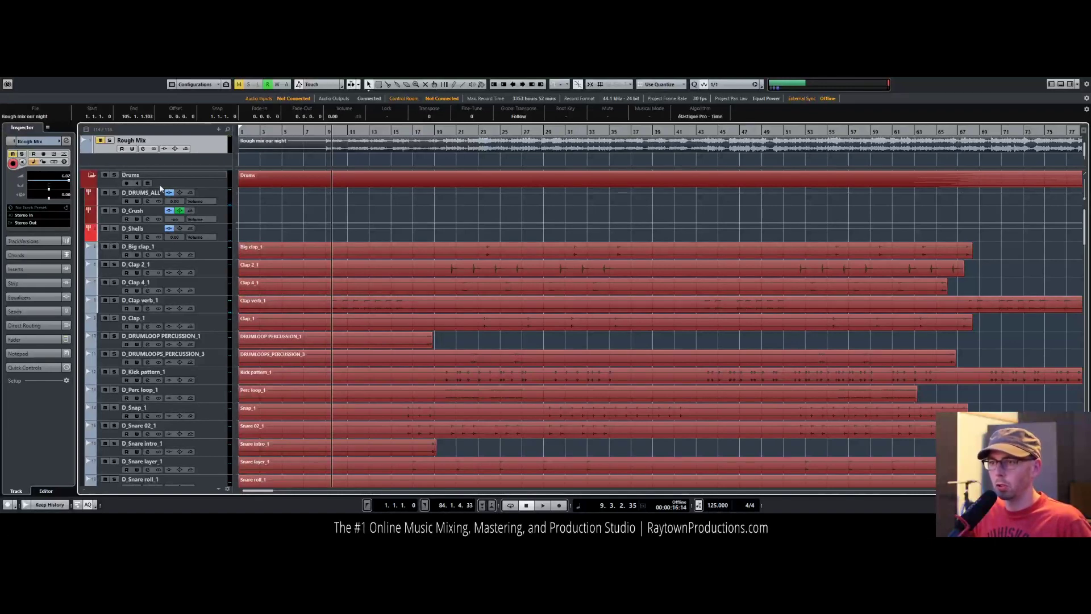
Step: Solo the drums, narrow the solo to the D_Clap verb_1 track and raise its volume to 4.17 dB
left_click(115, 175)
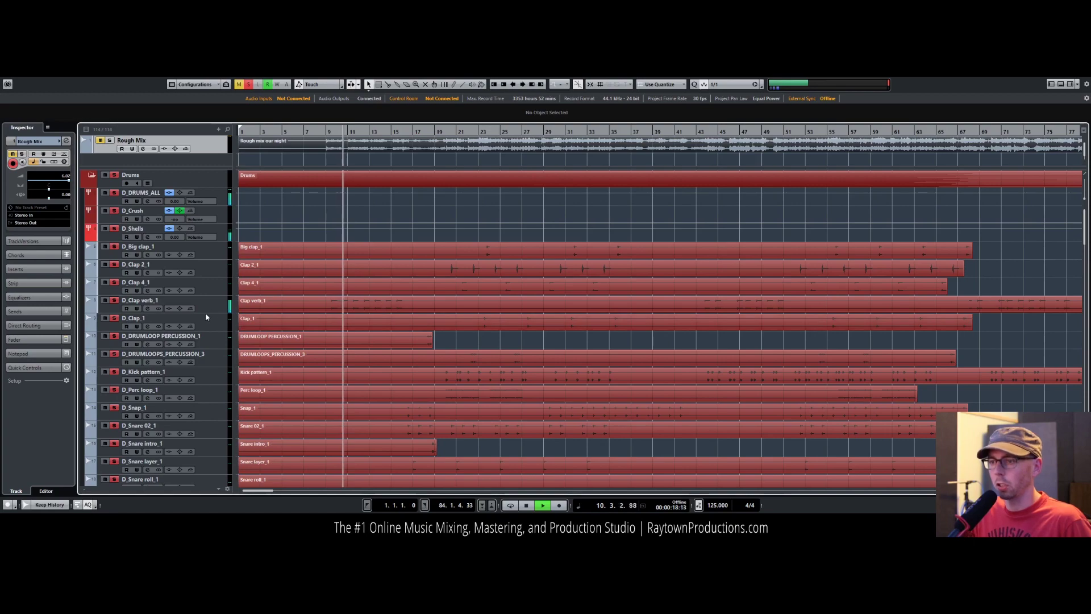
left_click(218, 306)
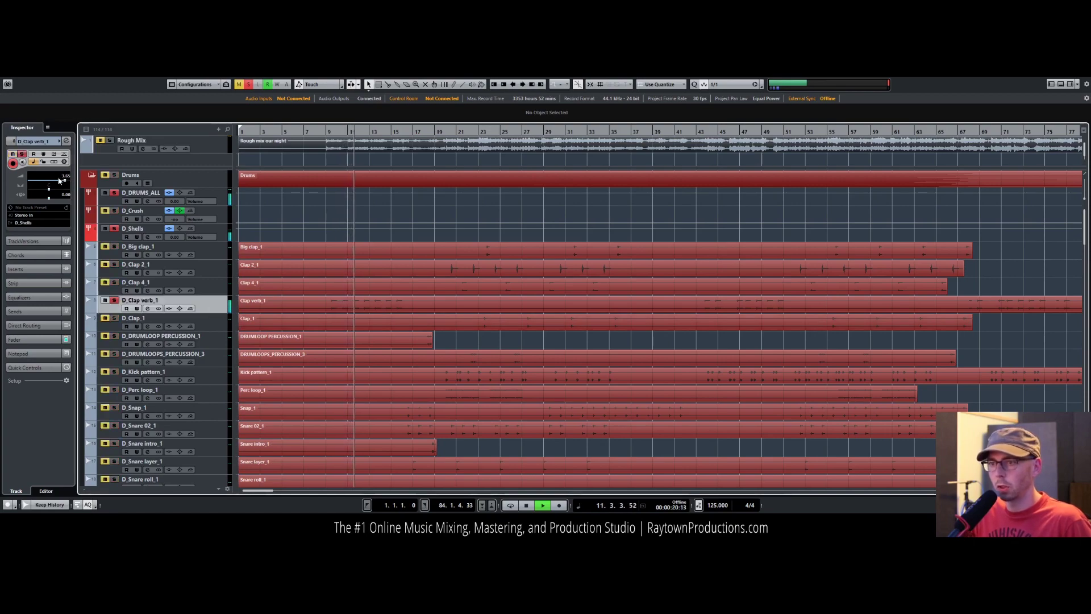
scroll(429, 317, "down", 4)
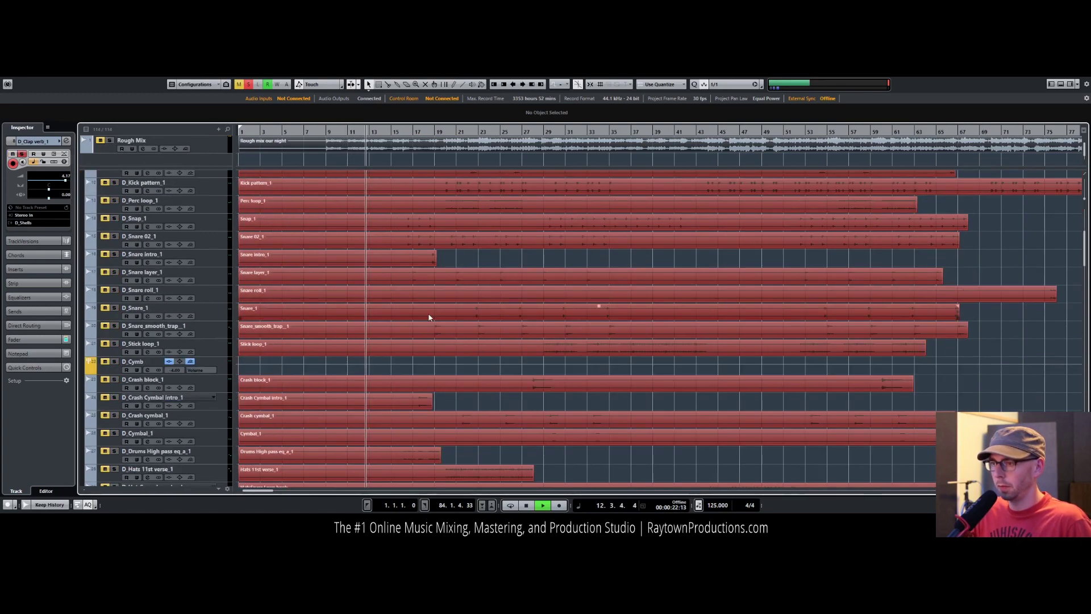
scroll(429, 317, "up", 4)
Step: Boost the highs of D_Clap verb_1 with EQ band 4, adding 6.7 dB at 3342 Hz
left_click(26, 311)
left_click(23, 211)
left_click(62, 235)
left_click_drag(62, 236, 54, 229)
Step: Bring up the full channel settings for D_Clap verb_1 and restart playback from about bar 10
left_click(66, 142)
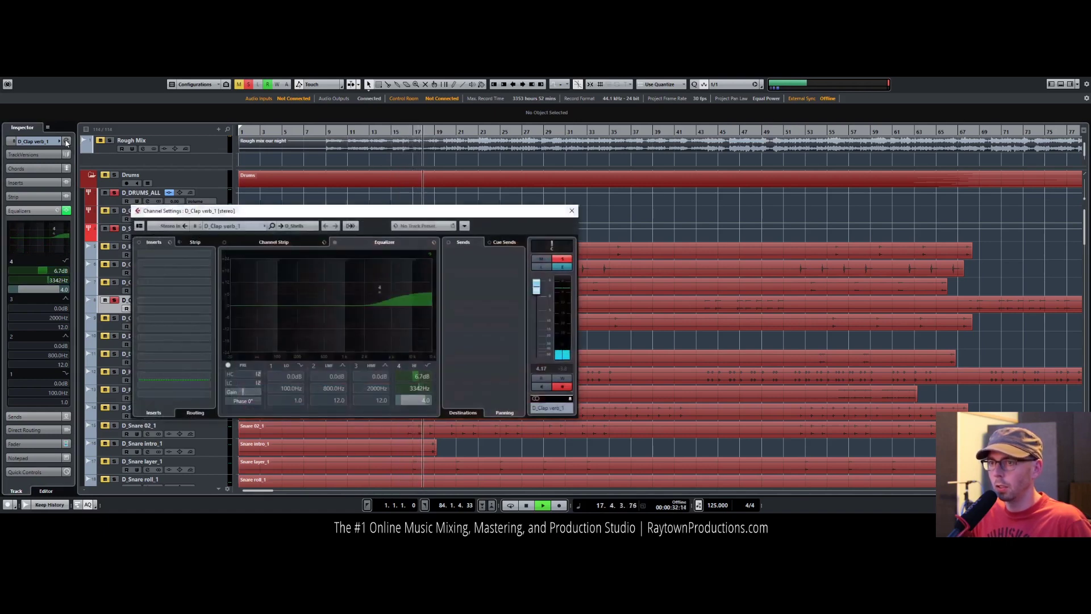
left_click_drag(341, 210, 719, 181)
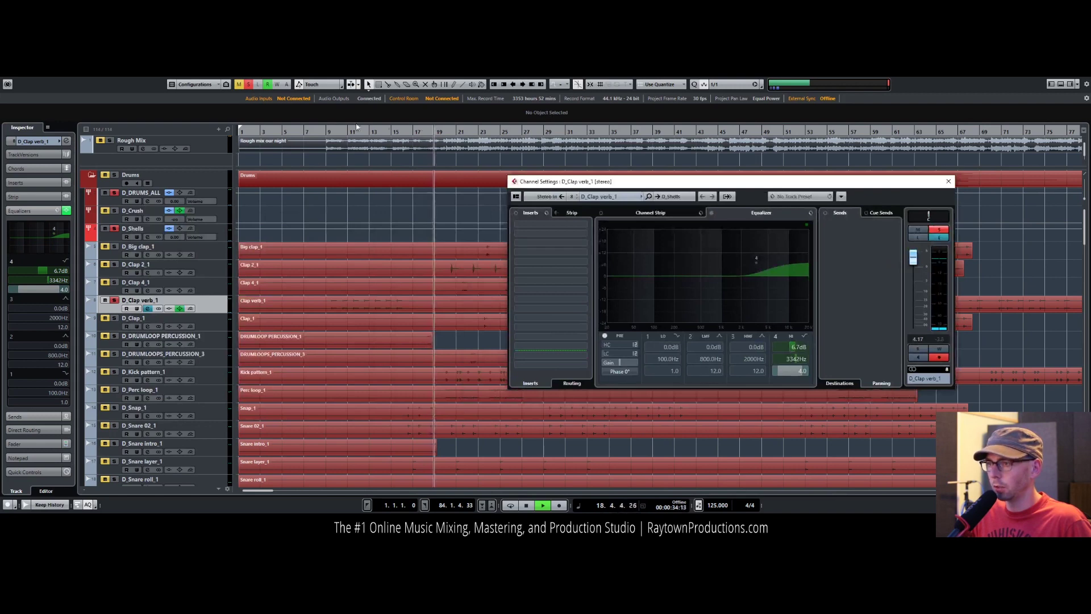
left_click(345, 128)
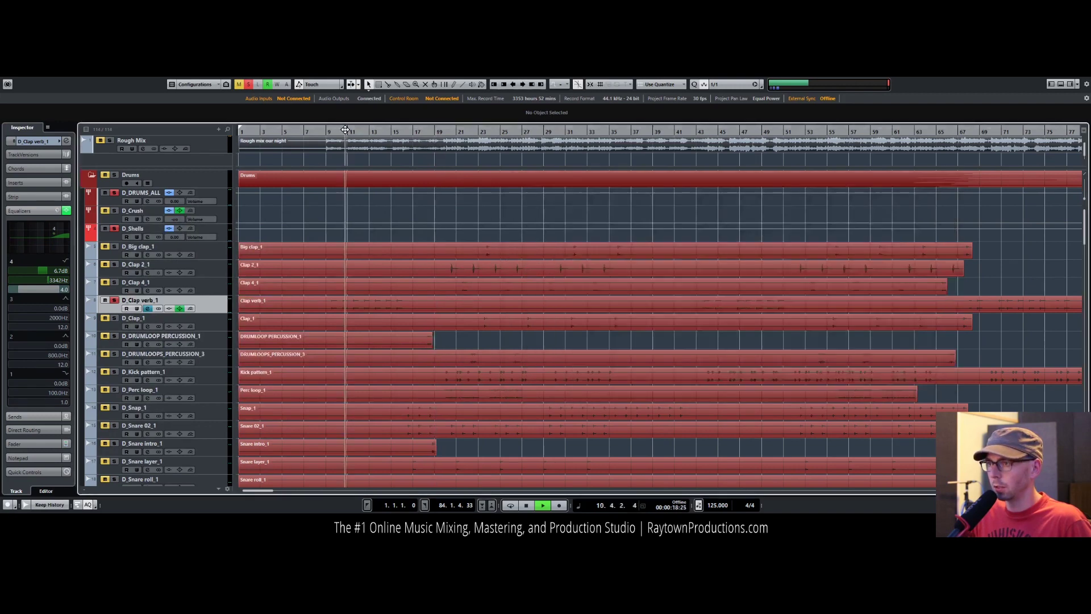
left_click(66, 141)
Step: Sweep EQ band 2 of D_Clap verb_1 with a narrow boost, and set it to a -4.6 dB cut at 2079 Hz
left_click_drag(714, 276, 741, 241)
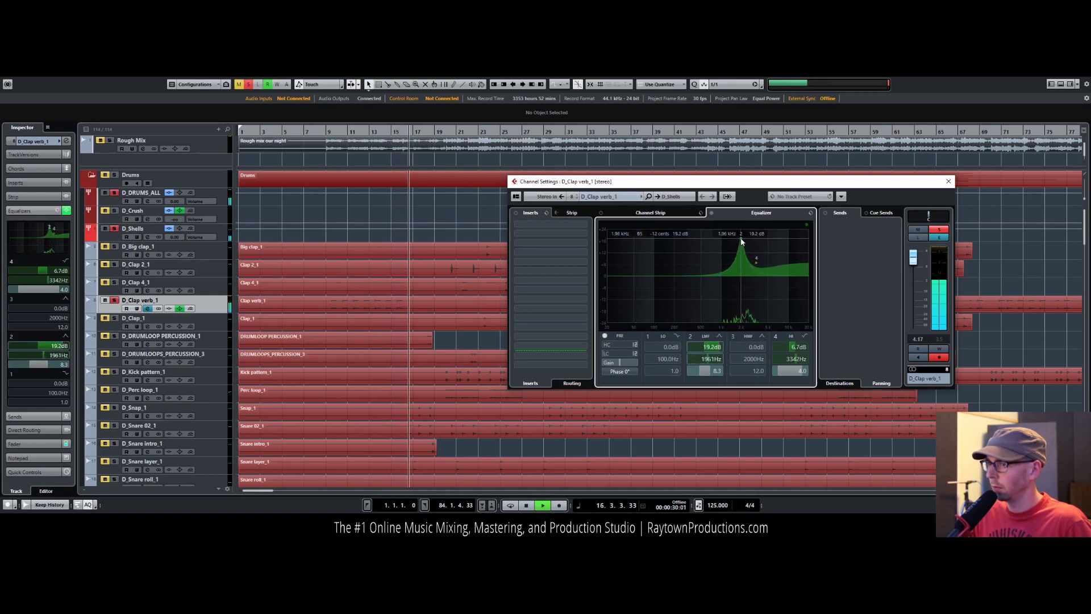
key("space")
key("space")
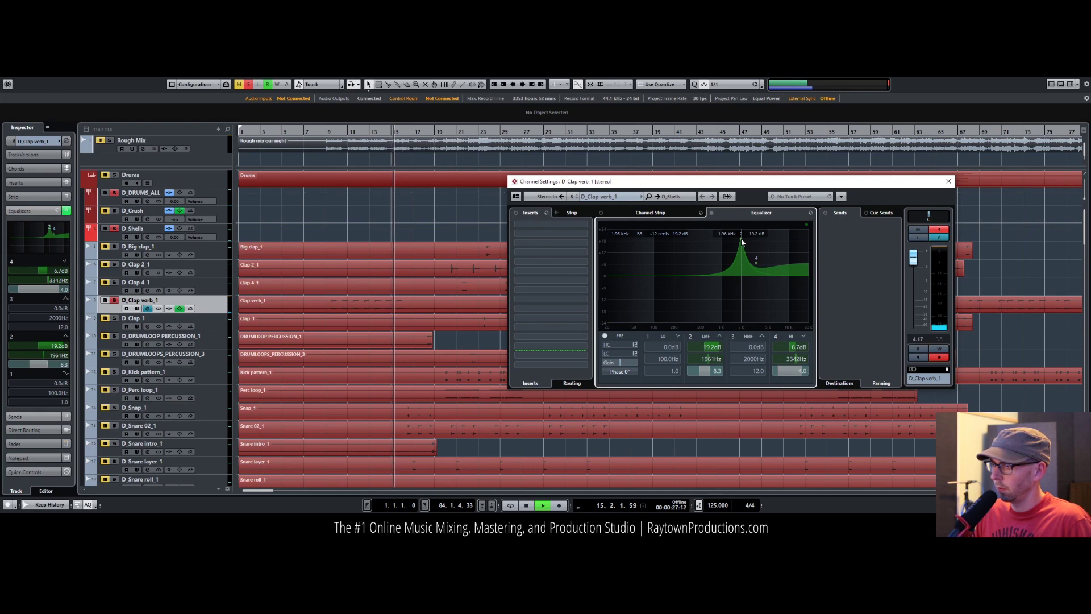
left_click_drag(741, 241, 743, 288)
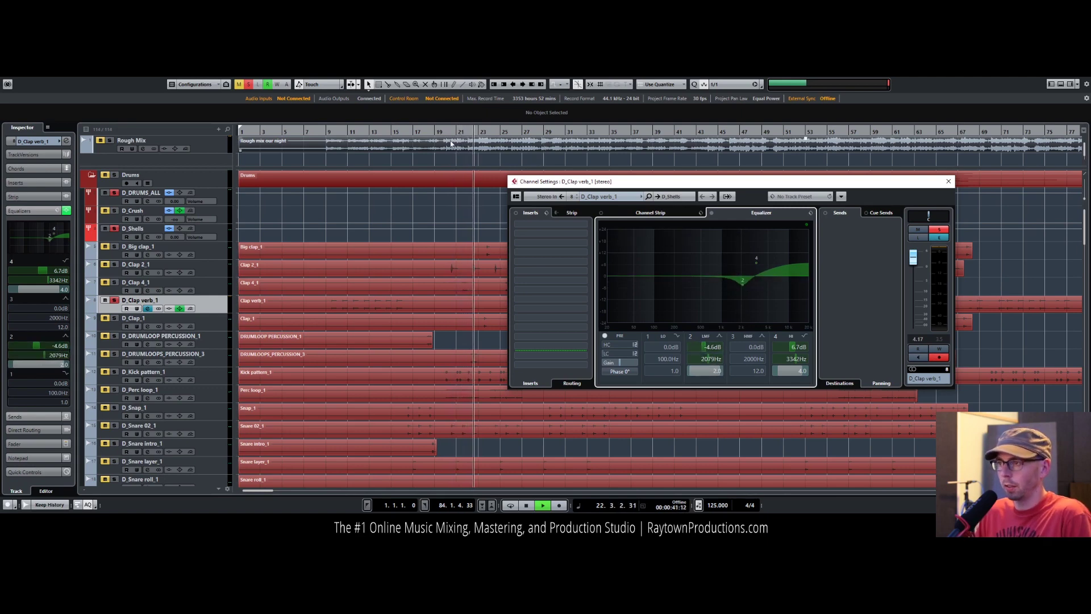
key("e")
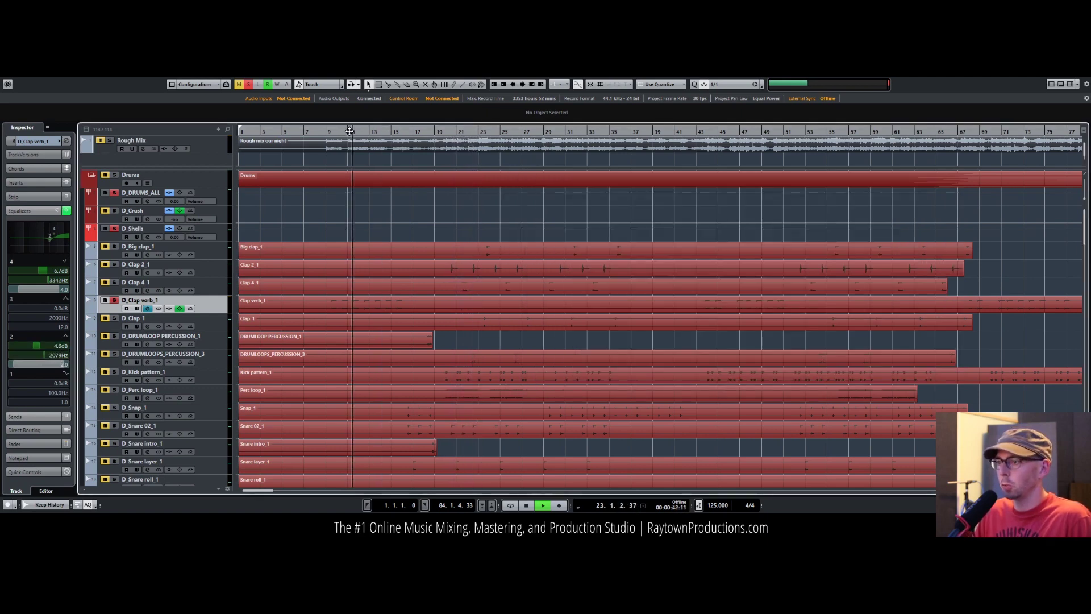
Step: Check D_Clap verb_1 against the full mix by switching its solo off and back on, and stop playback
left_click(114, 301)
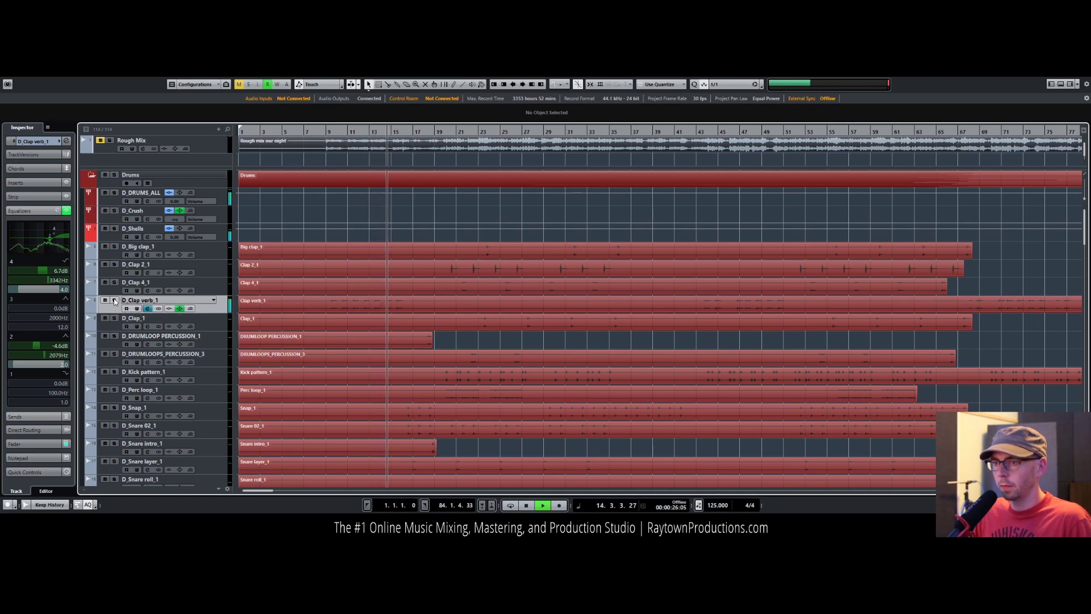
key("s")
key("space")
Step: Add an active send from D_Clap verb_1 to FX 7-LexHall at -13.3 dB and play the soloed track
left_click(46, 429)
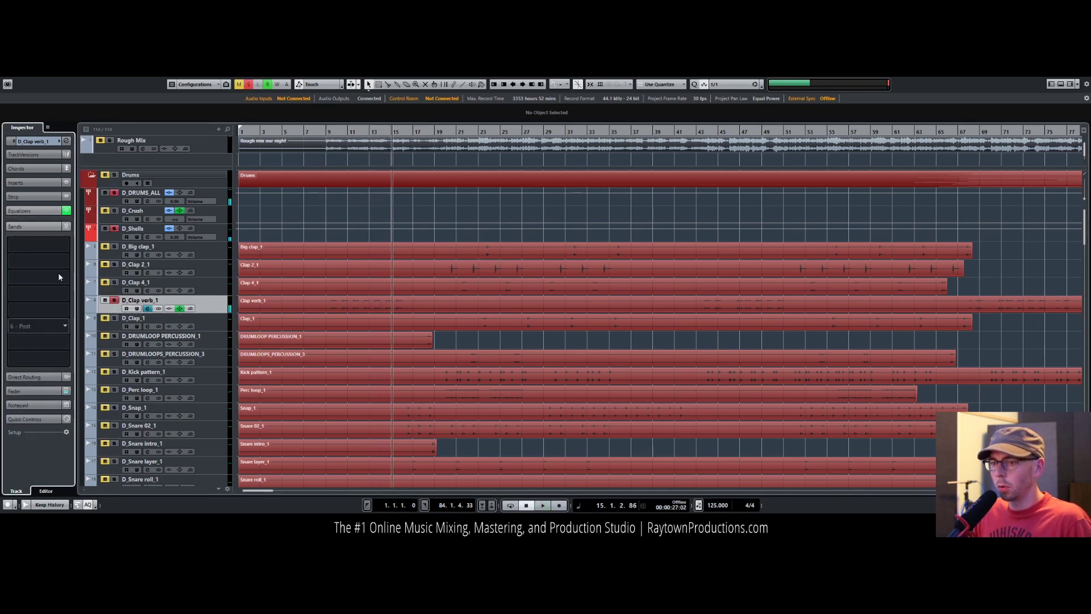
left_click(63, 239)
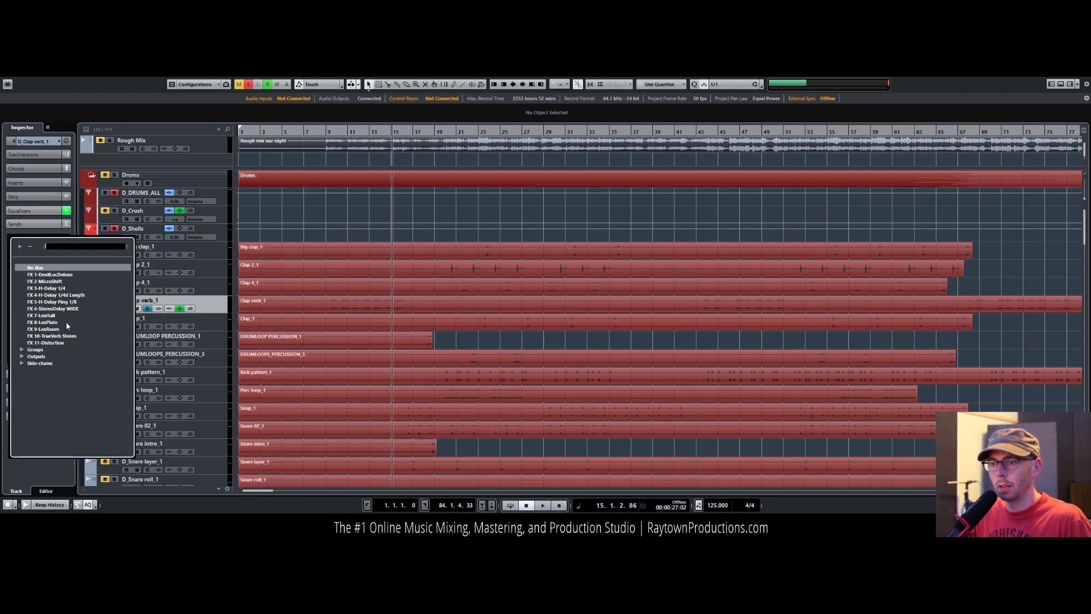
left_click(42, 315)
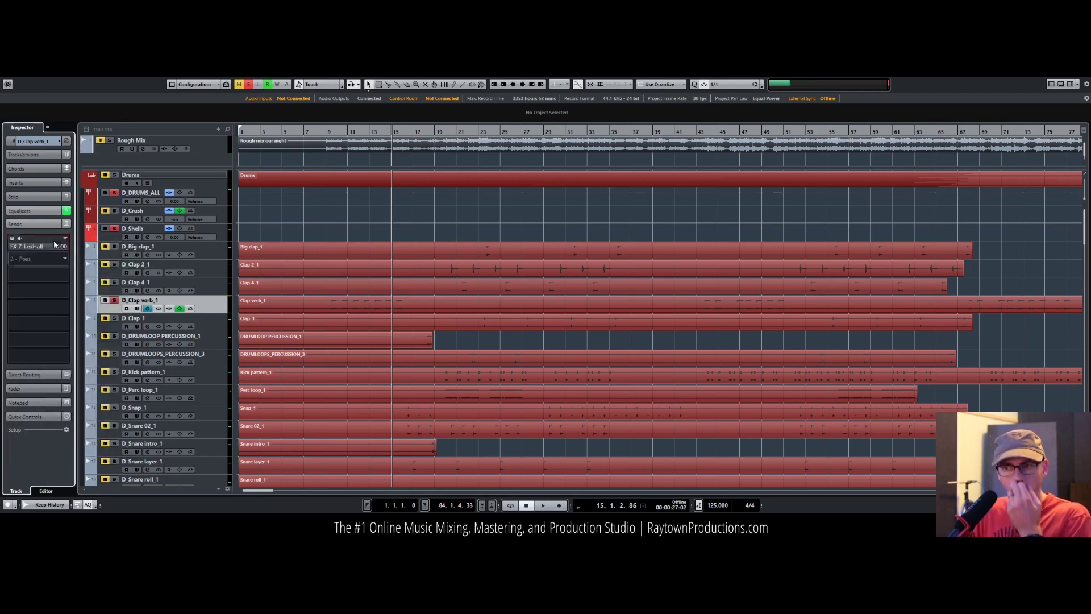
left_click(13, 239)
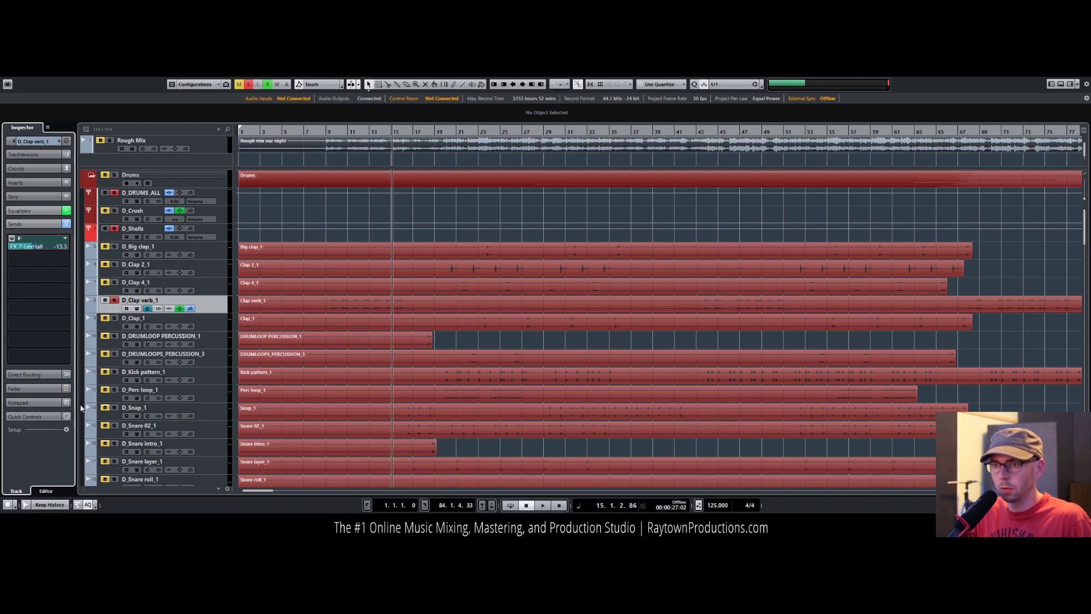
left_click(116, 301)
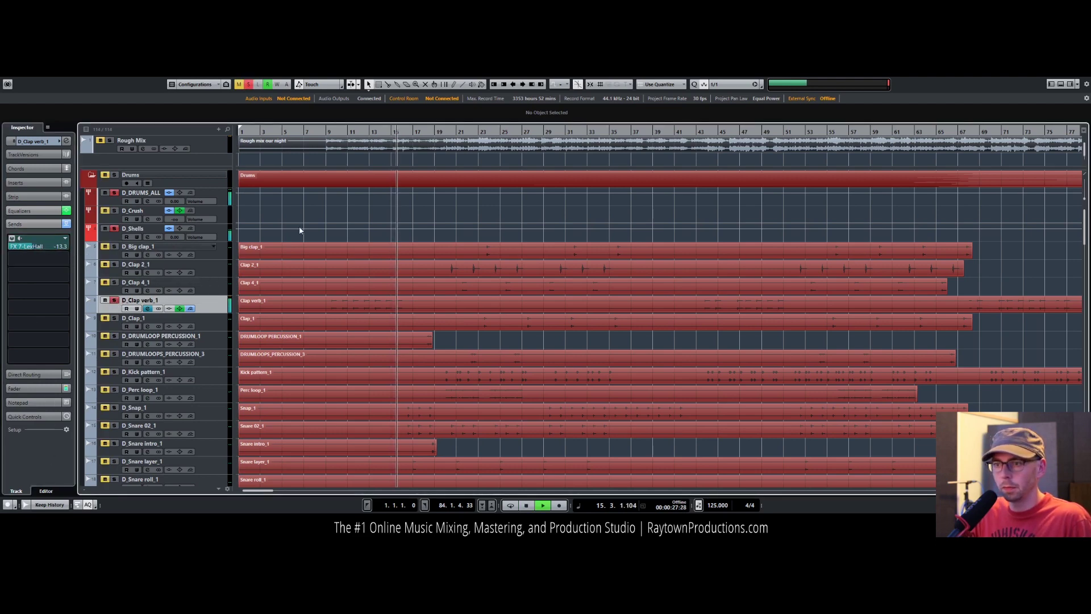
Step: Replay D_Clap verb_1 from about bar 9, lower its FX 7-LexHall send to -15.2 dB, and switch its solo off
left_click_drag(333, 132, 316, 240)
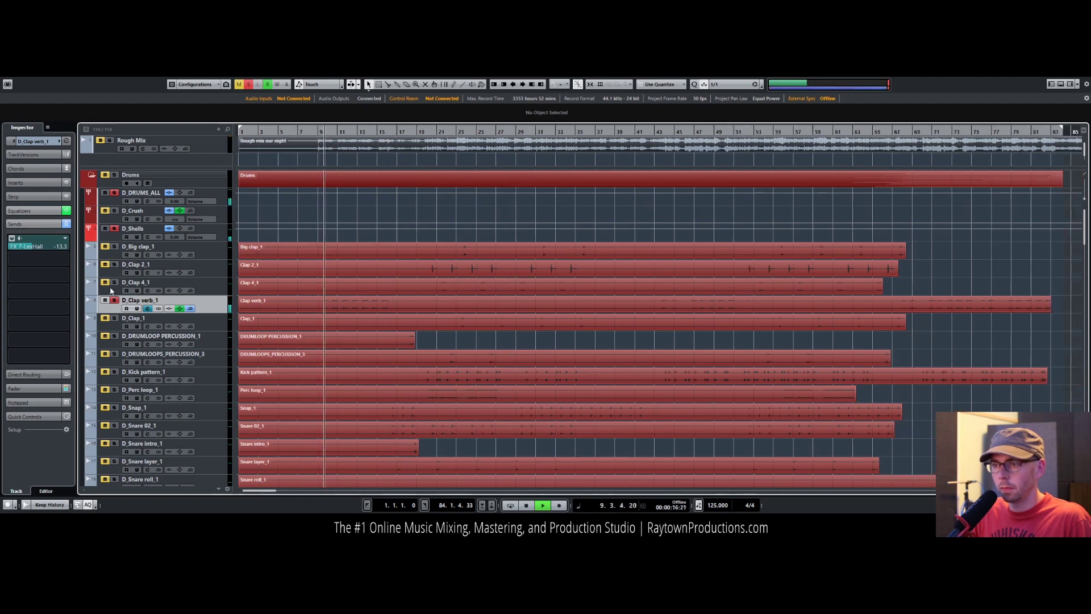
scroll(36, 246, "down", 3)
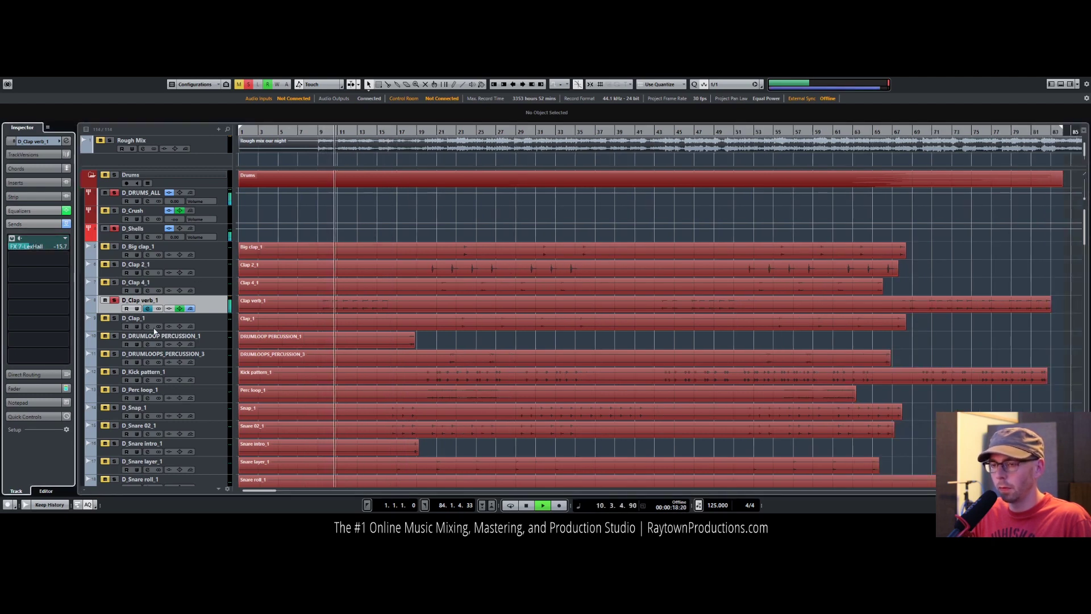
scroll(40, 250, "up", 1)
left_click(115, 300)
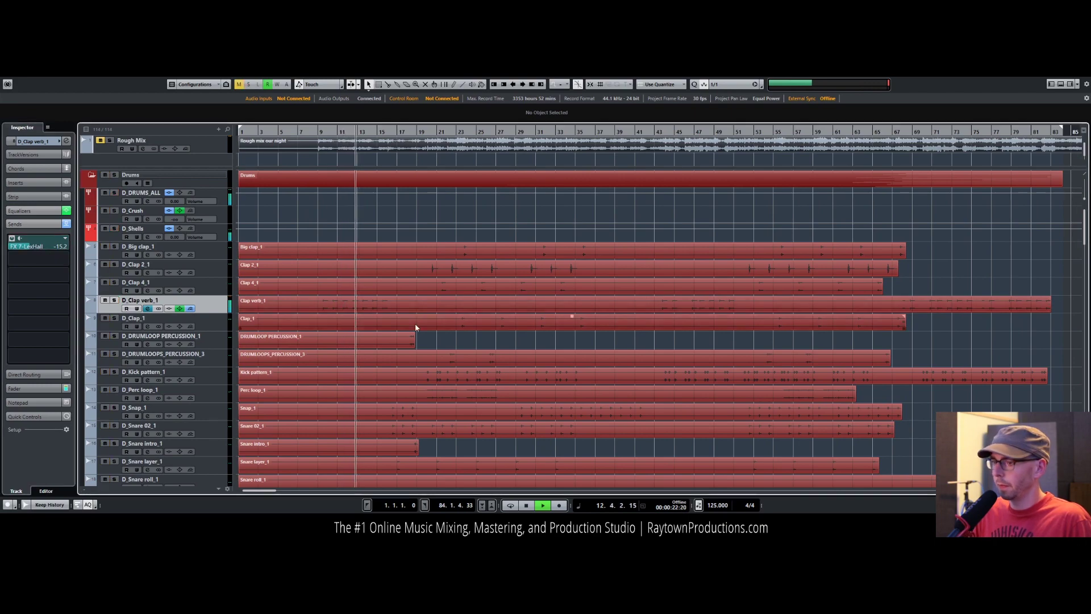
Step: Listen to the whole Drums folder soloed, and isolate D_Snare 02_1 for processing
scroll(254, 319, "down", 5)
scroll(294, 322, "up", 5)
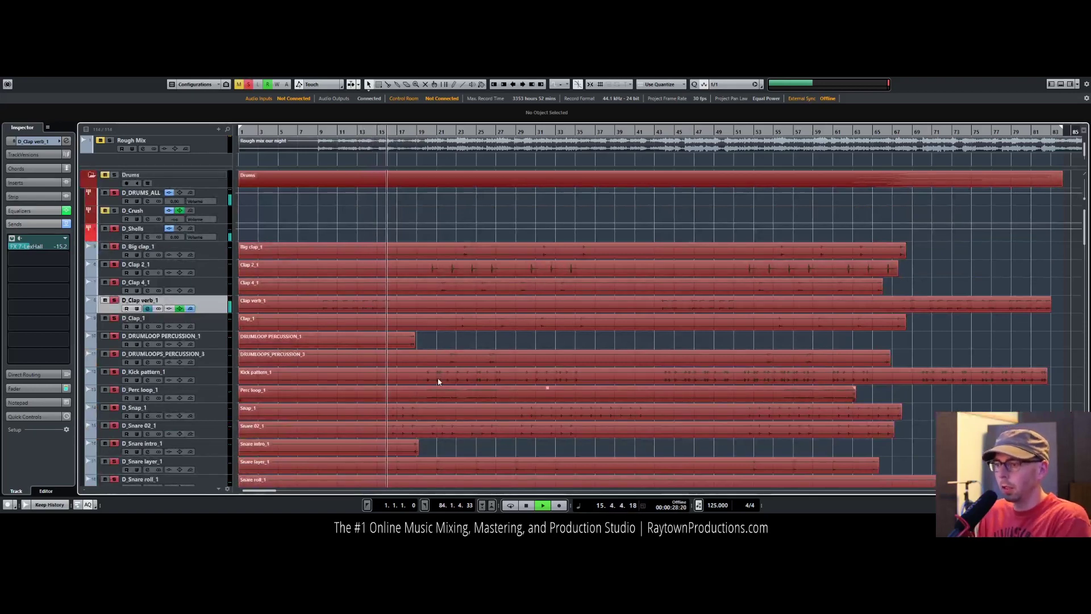
scroll(356, 413, "down", 3)
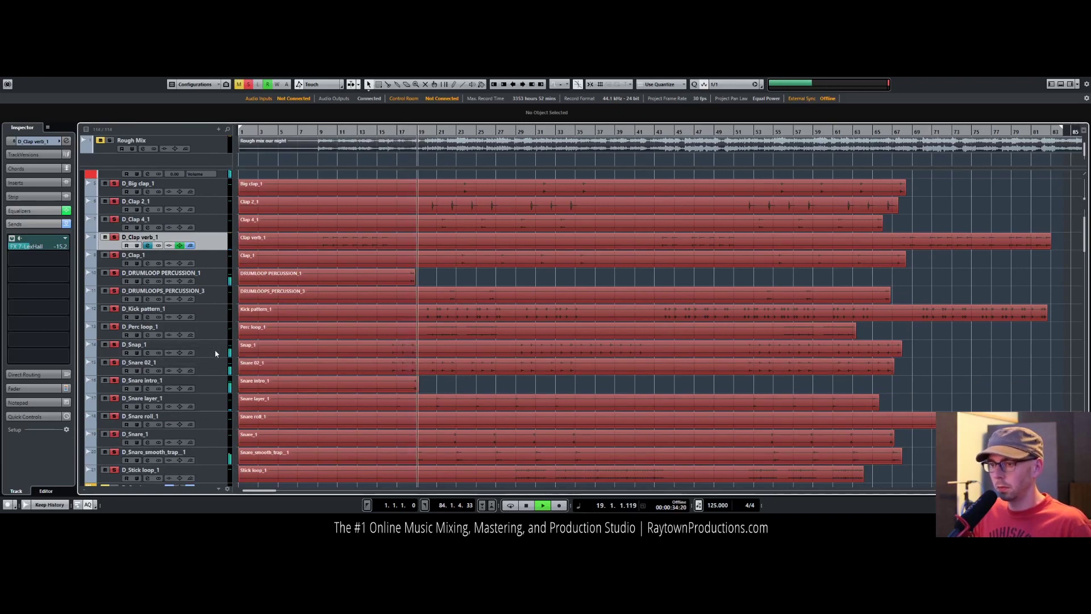
scroll(218, 370, "down", 3)
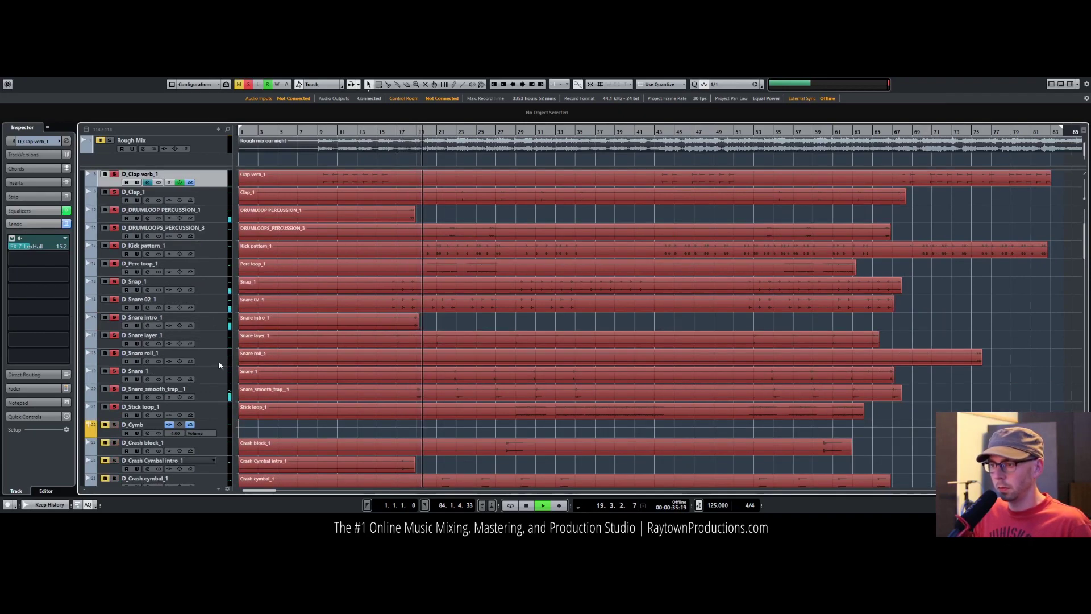
left_click(217, 309)
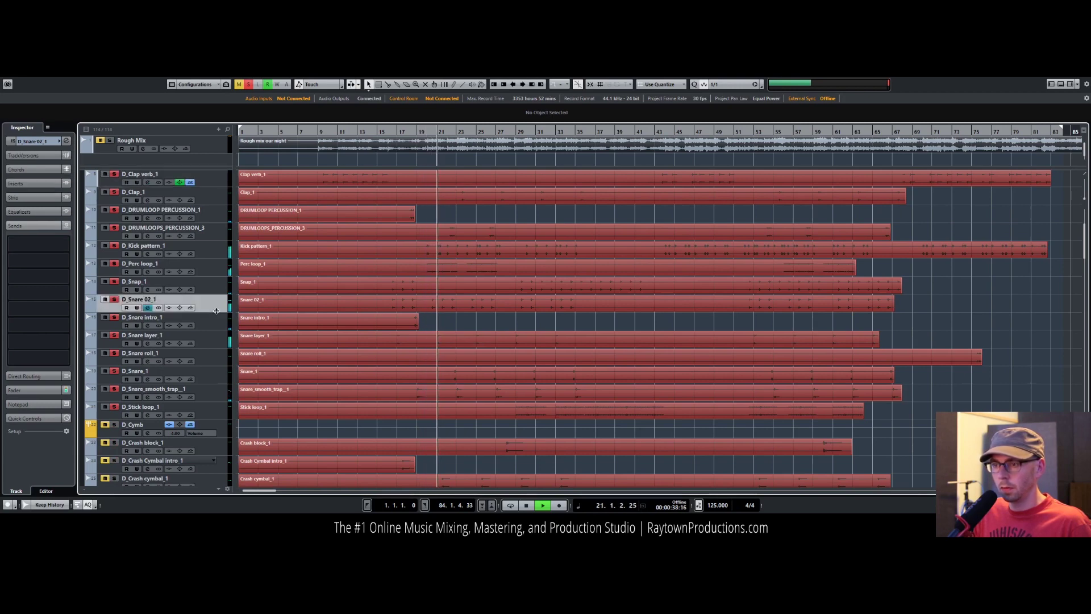
key("space")
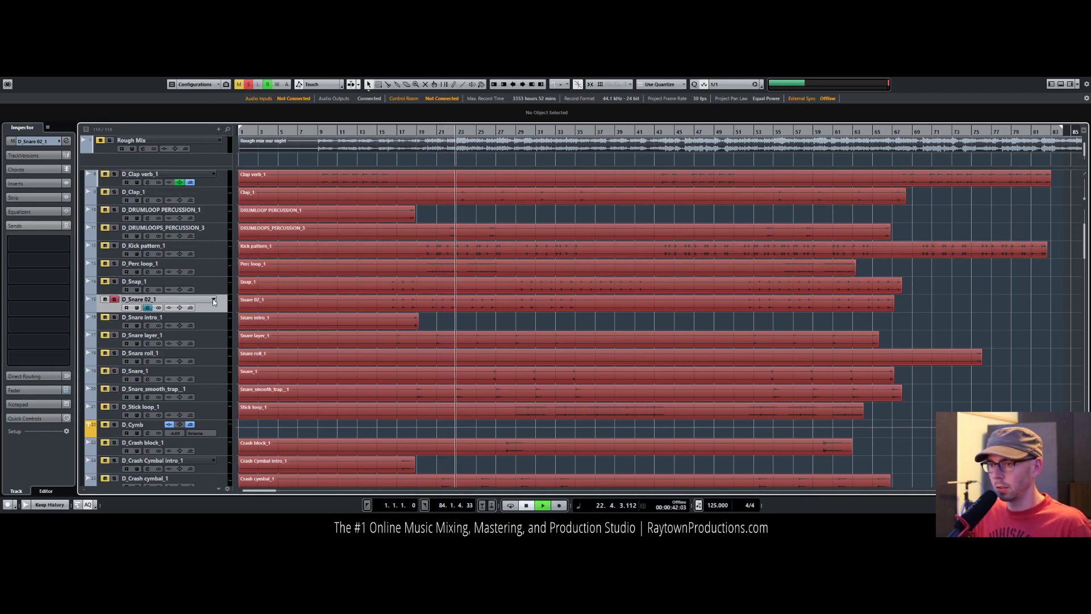
Step: Insert FabFilter Pro-C 2 on D_Snare 02_1 and set its compression style to Punch
left_click(28, 182)
left_click(47, 212)
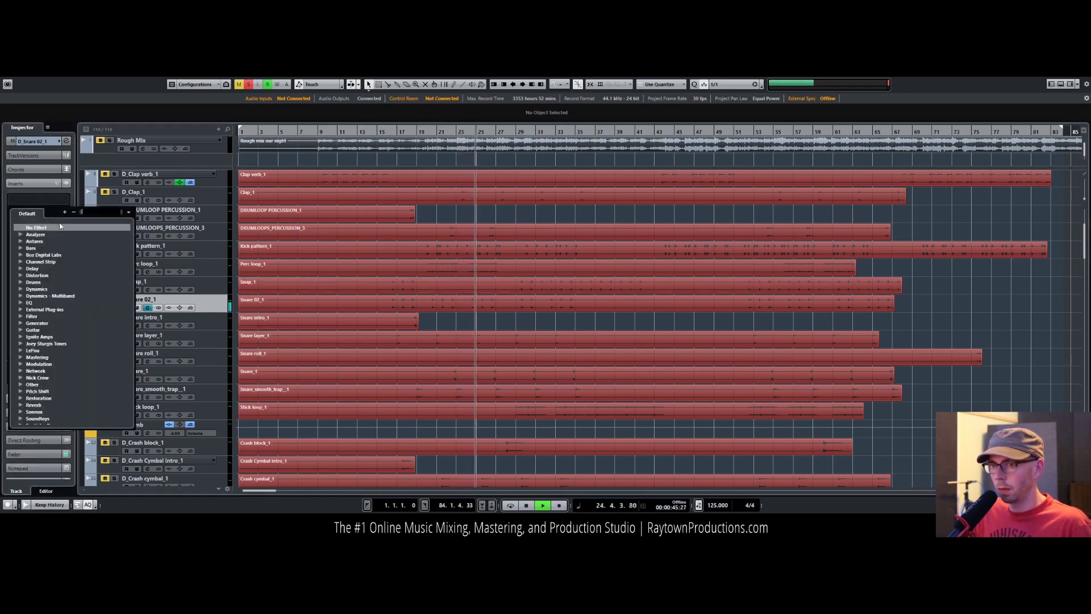
type("-c 2")
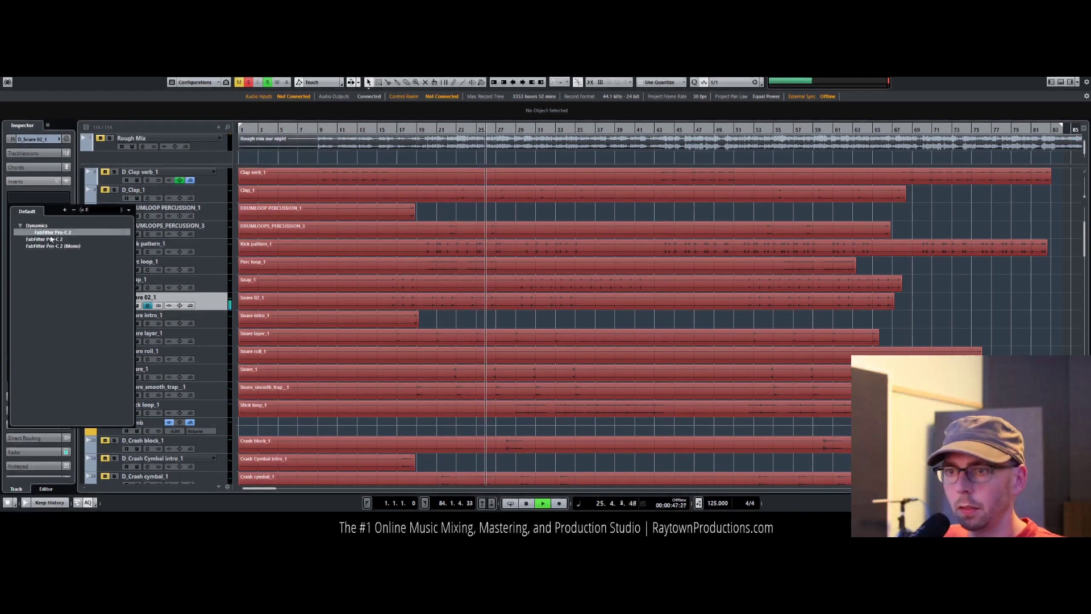
left_click(54, 238)
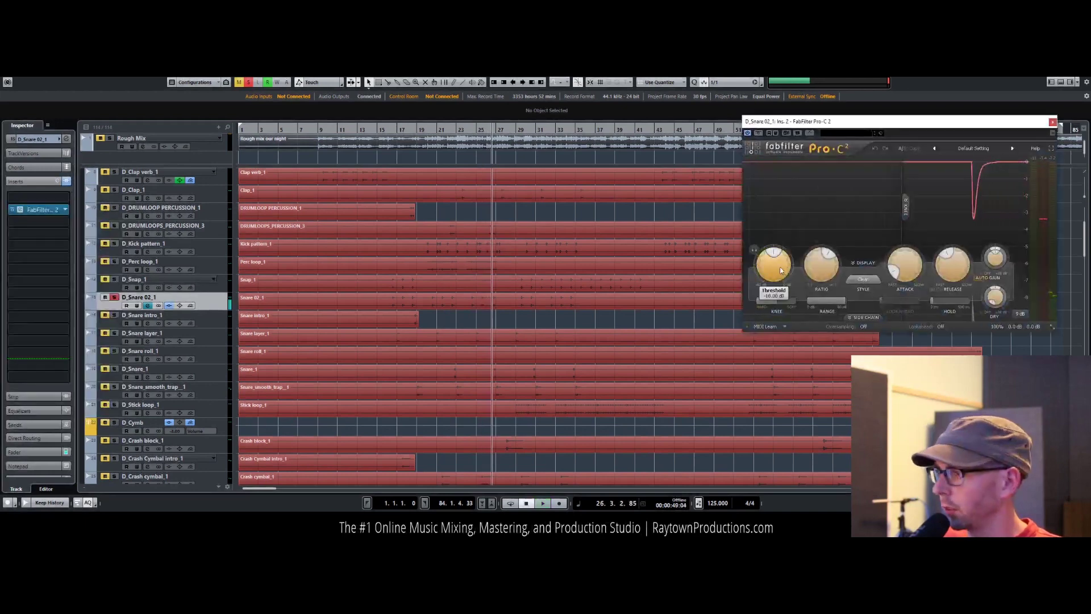
left_click(856, 276)
left_click(885, 345)
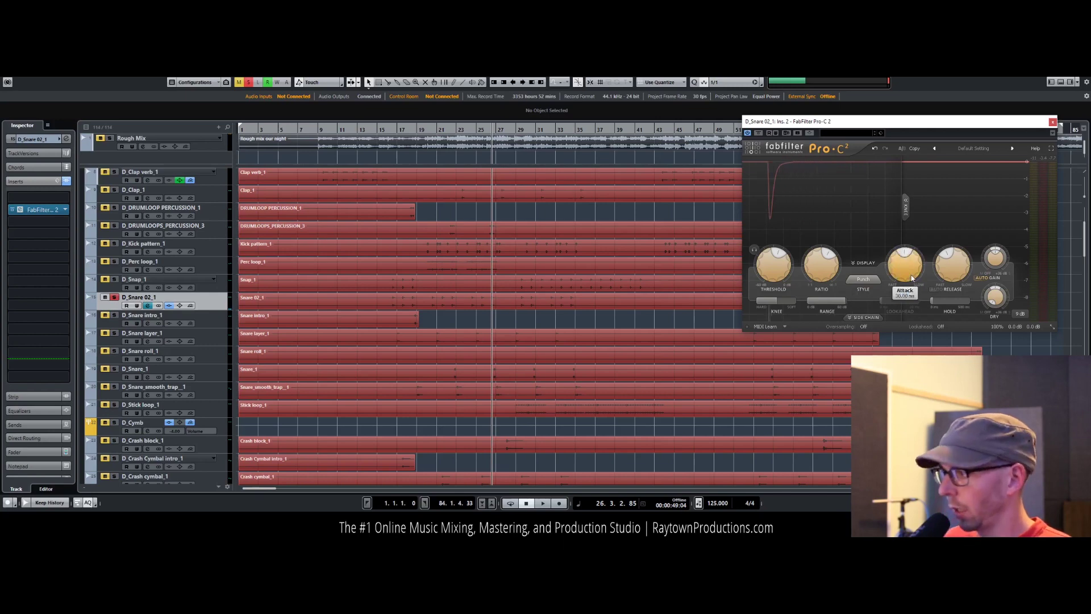
Step: Adjust the Pro-C 2 attack, threshold and release on D_Snare 02_1 while playing the snare from about bar 21
mouse_move(911, 278)
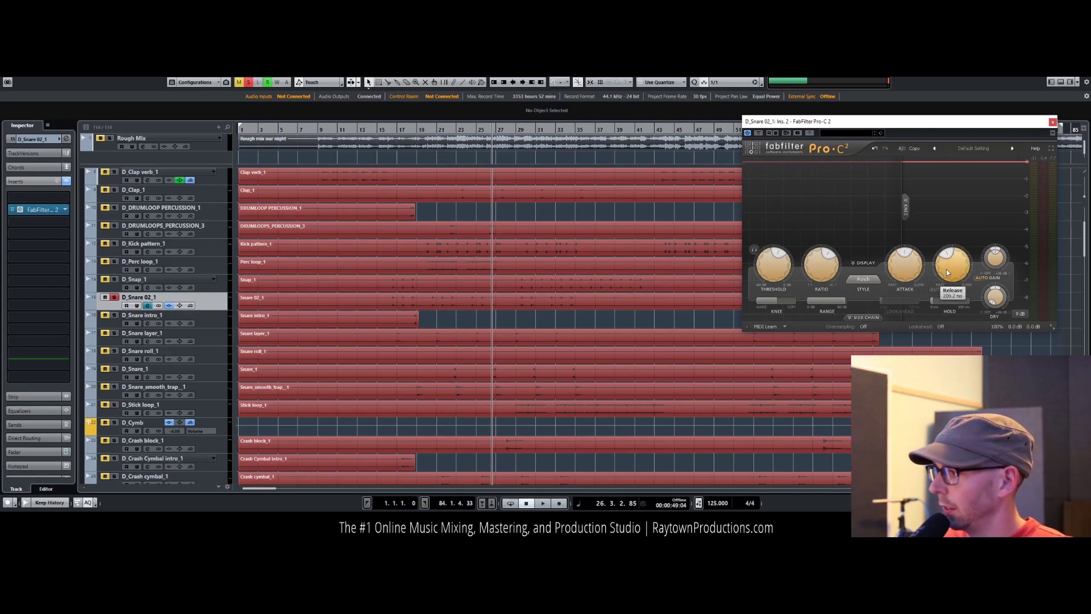
key("space")
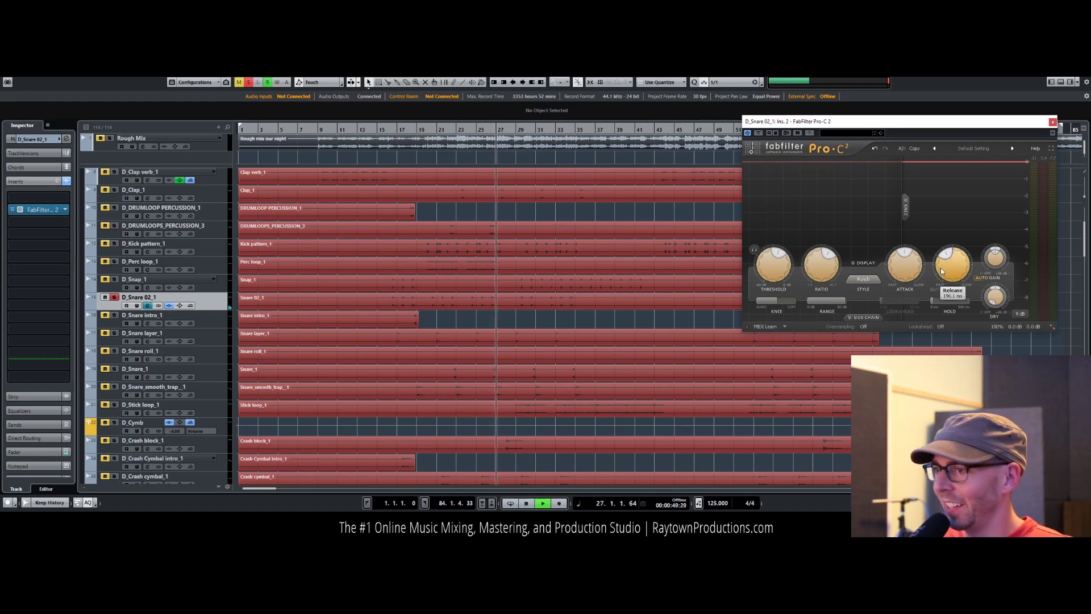
left_click(435, 129)
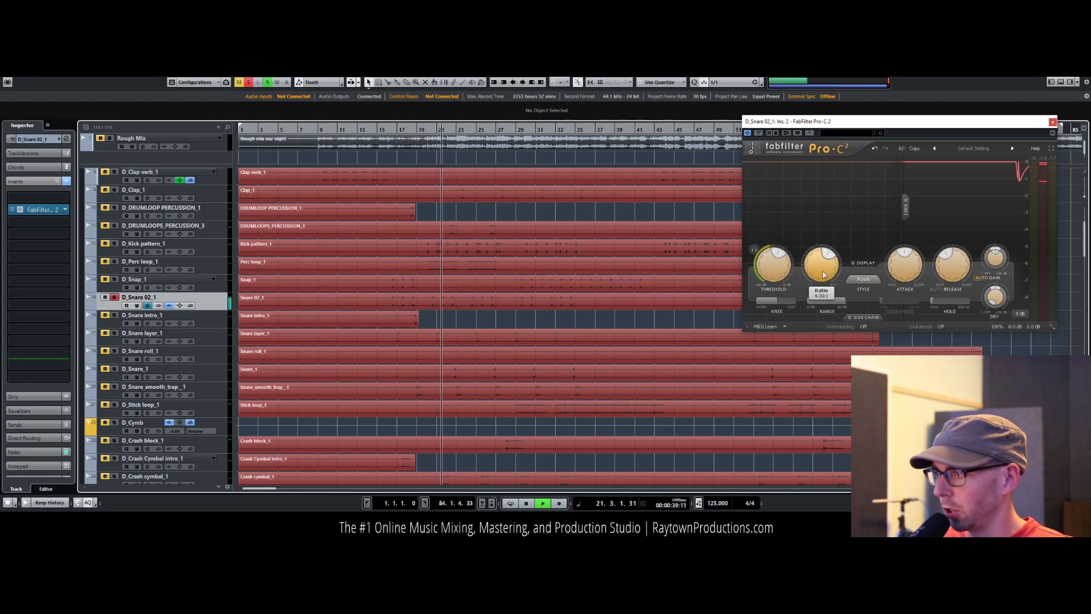
mouse_move(773, 273)
mouse_move(952, 279)
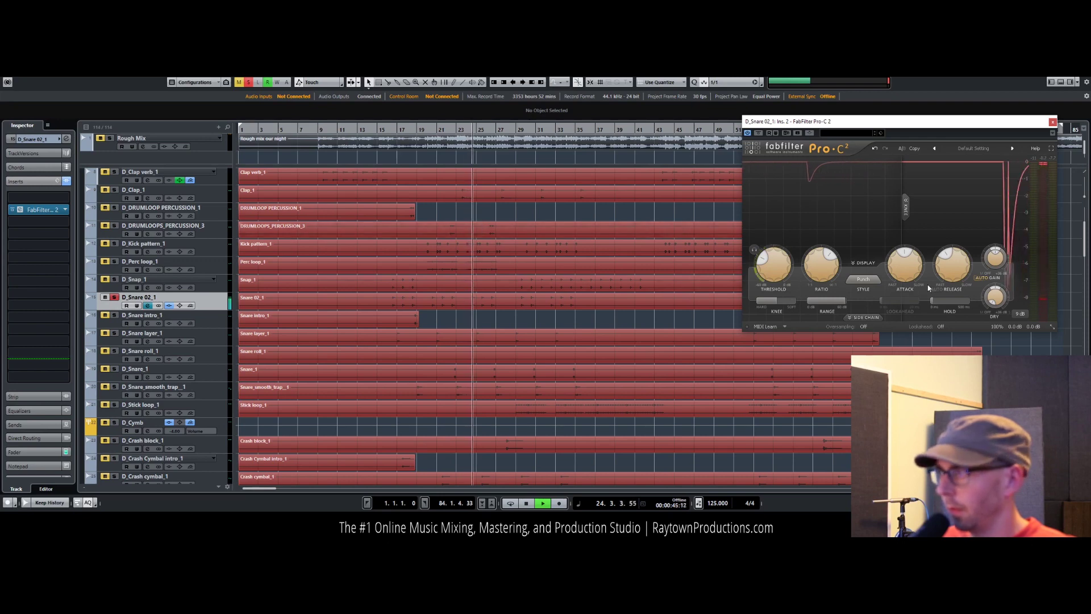
left_click_drag(951, 270, 965, 271)
mouse_move(965, 271)
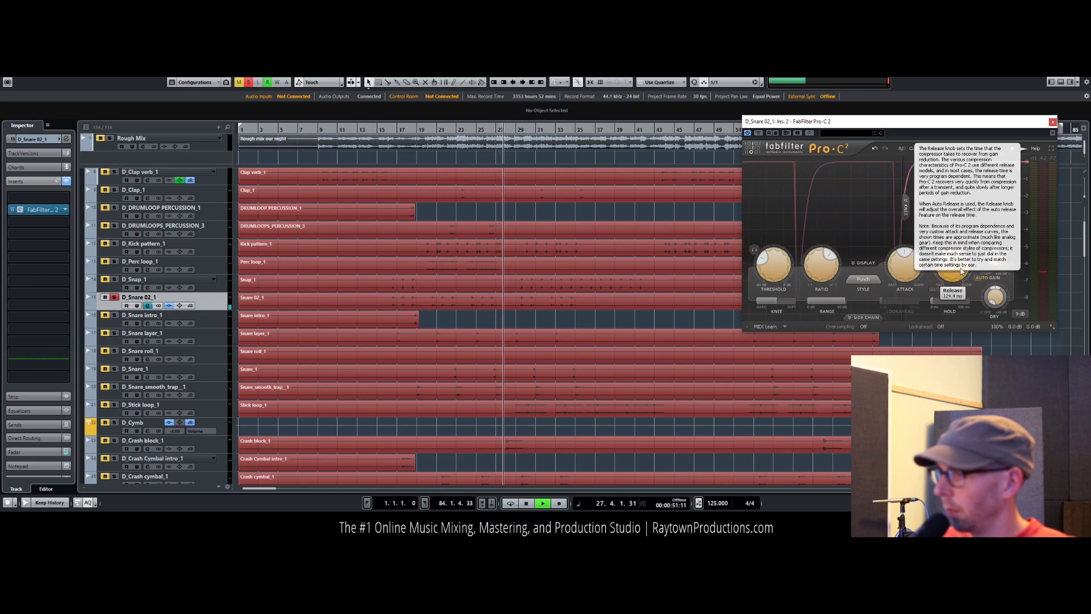
Step: Restart the soloed snare from about bar 20 and shorten the Pro-C 2 release further
left_click(420, 130)
key("space")
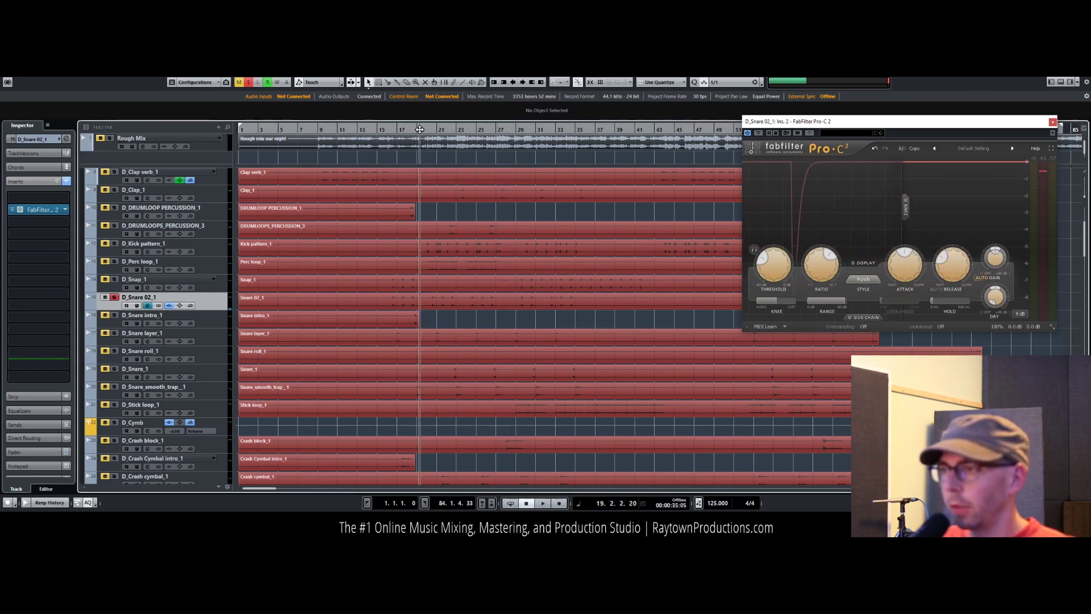
left_click(434, 128)
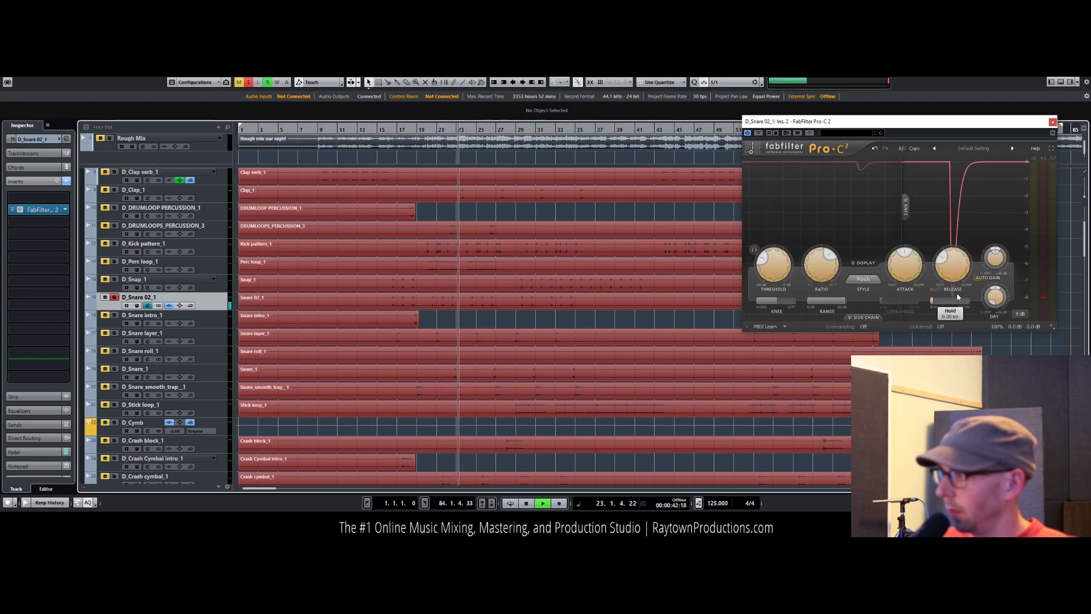
left_click_drag(955, 271, 955, 278)
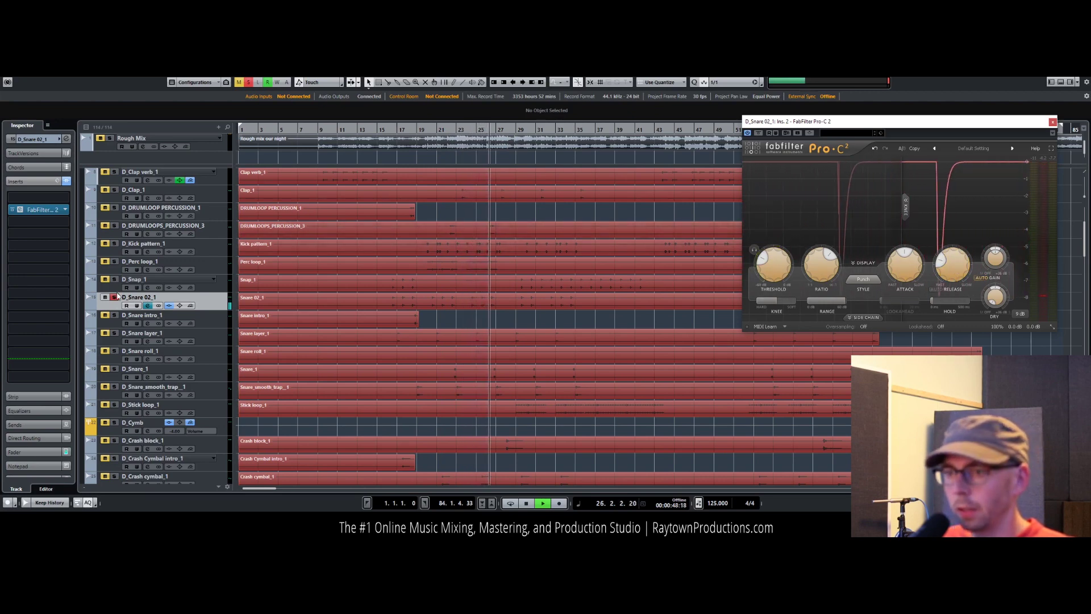
Step: Check the compressed snare in context by unsoloing it, soloing the Drums folder, and replaying from about bar 19
key("s")
scroll(145, 165, "up", 5)
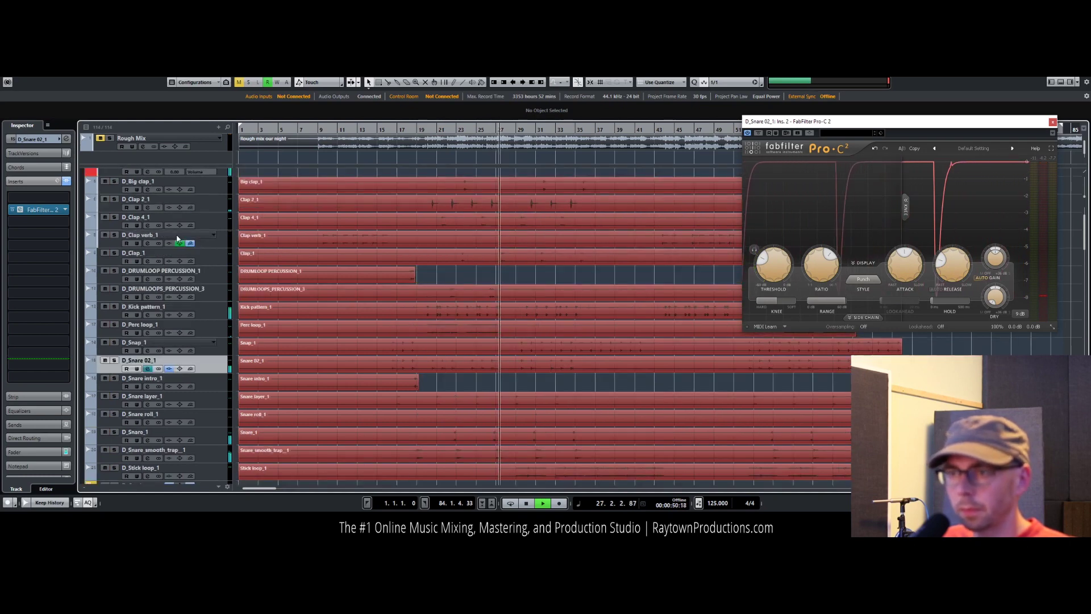
left_click(114, 172)
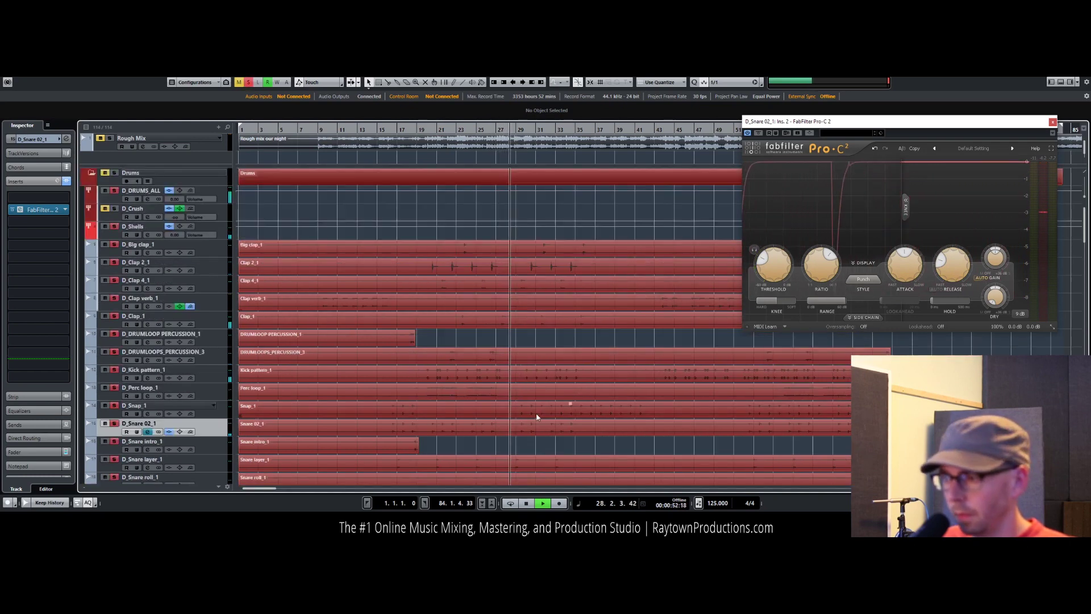
scroll(486, 284, "down", 3)
left_click(418, 129)
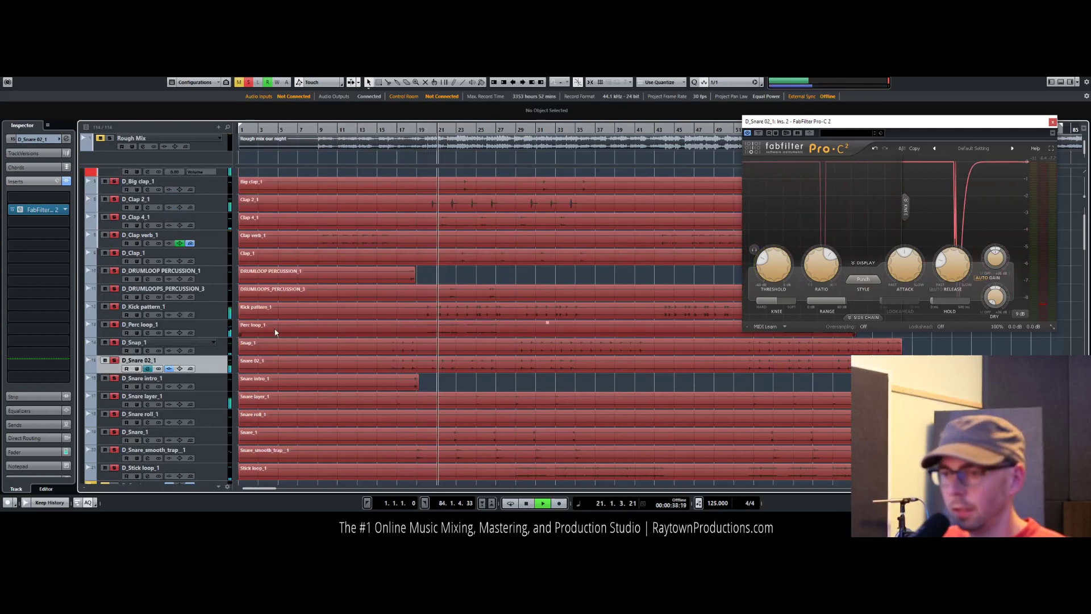
Step: Isolate D_Snare 02_1 again and bring up its full channel settings clear of the compressor window
left_click(20, 411)
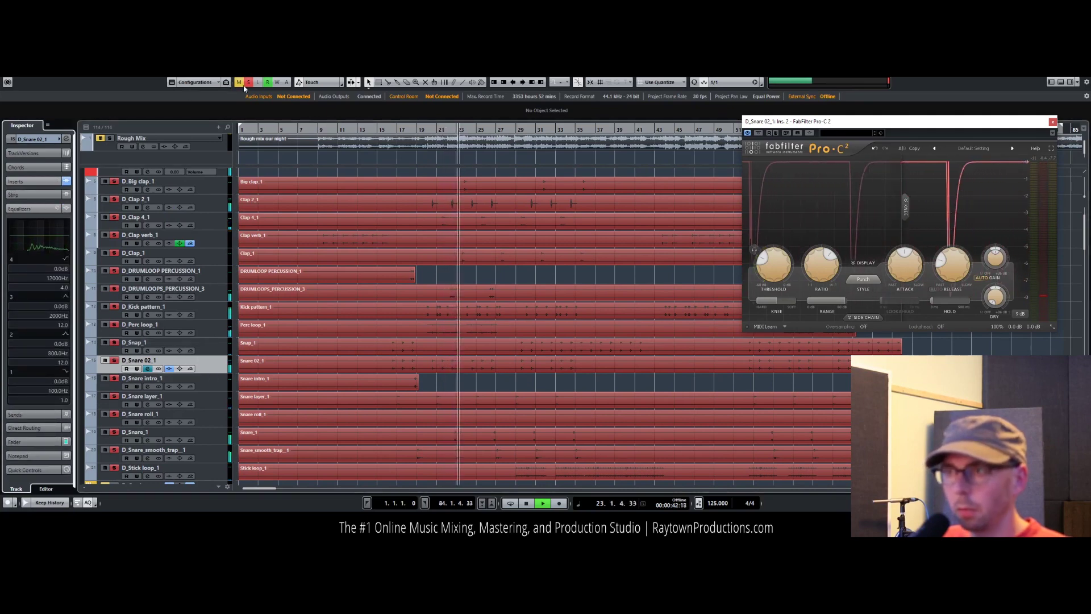
left_click(114, 360)
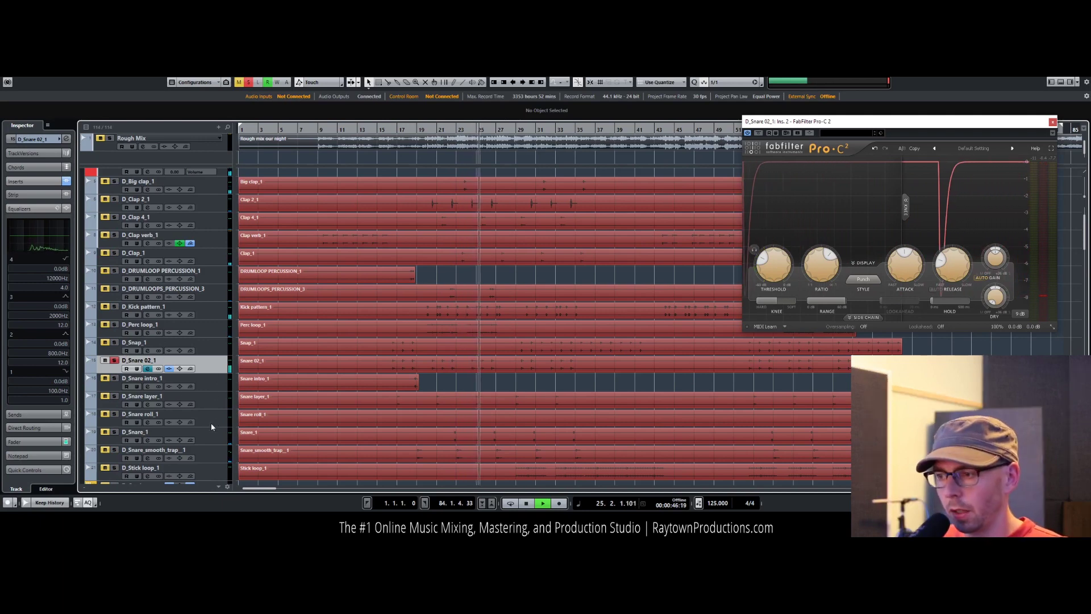
left_click(68, 139)
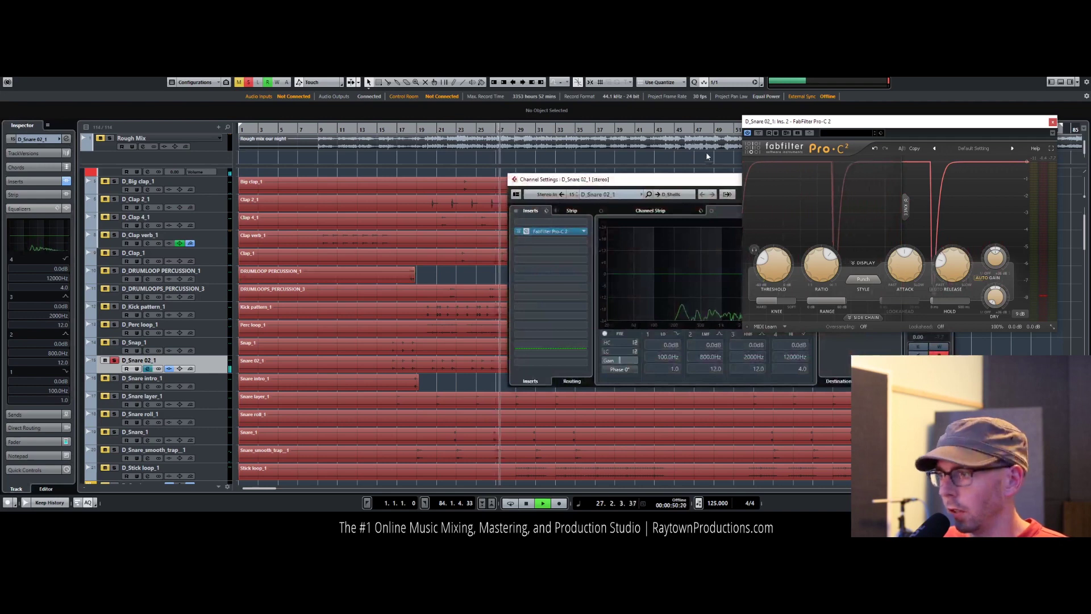
left_click_drag(678, 183, 512, 190)
Step: Boost D_Snare 02_1 by 10.0 dB at 257.6 Hz with EQ band 3, and cut band 1 by 20.7 dB at 72.3 Hz
left_click(507, 272)
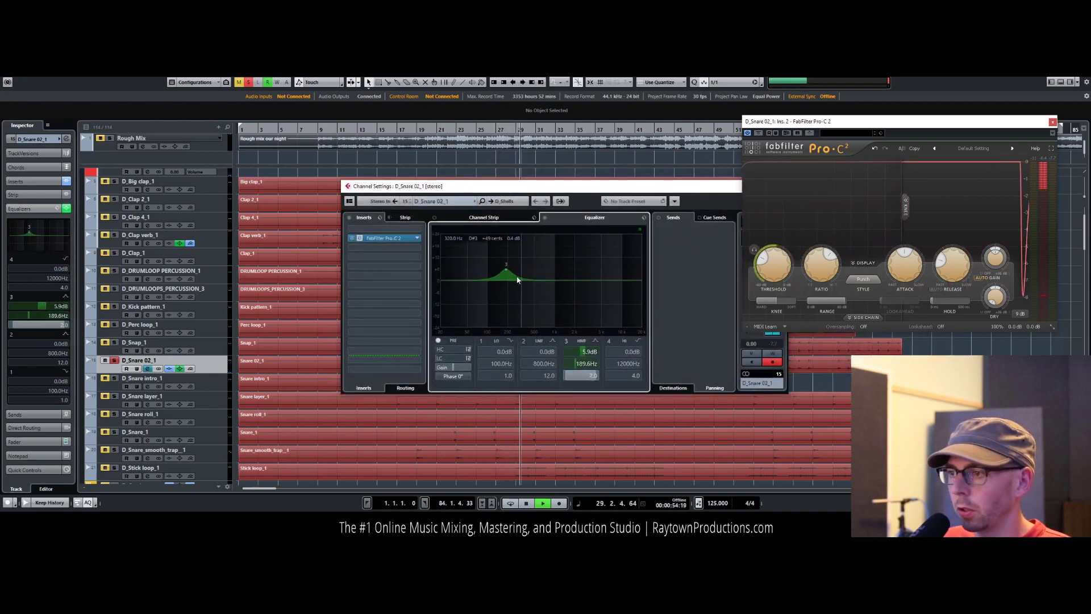
left_click_drag(506, 272, 476, 317)
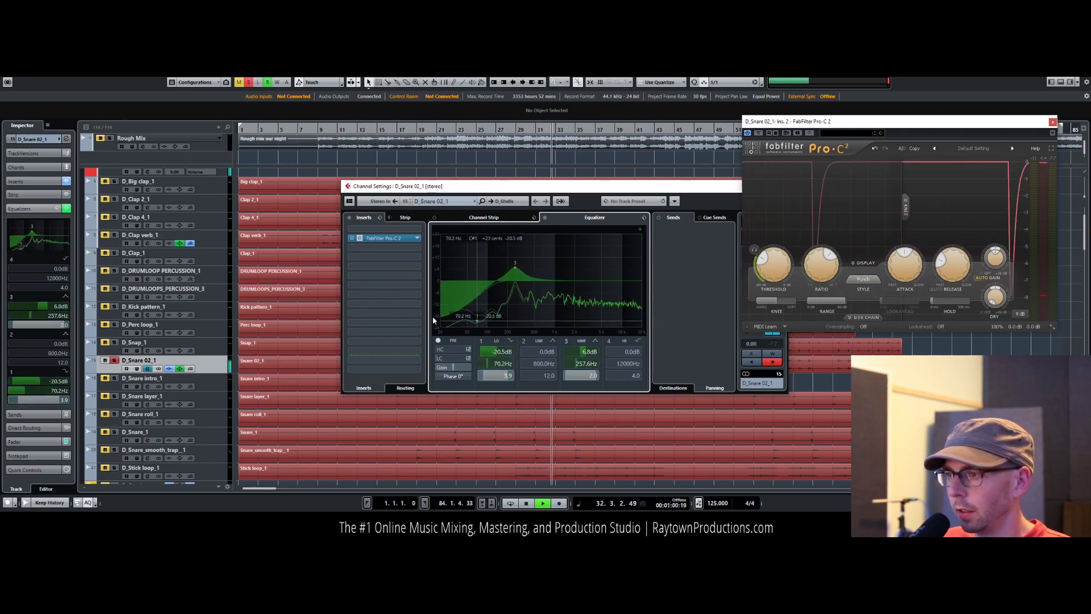
scroll(478, 322, "up", 3)
left_click_drag(479, 321, 480, 322)
left_click_drag(515, 267, 516, 262)
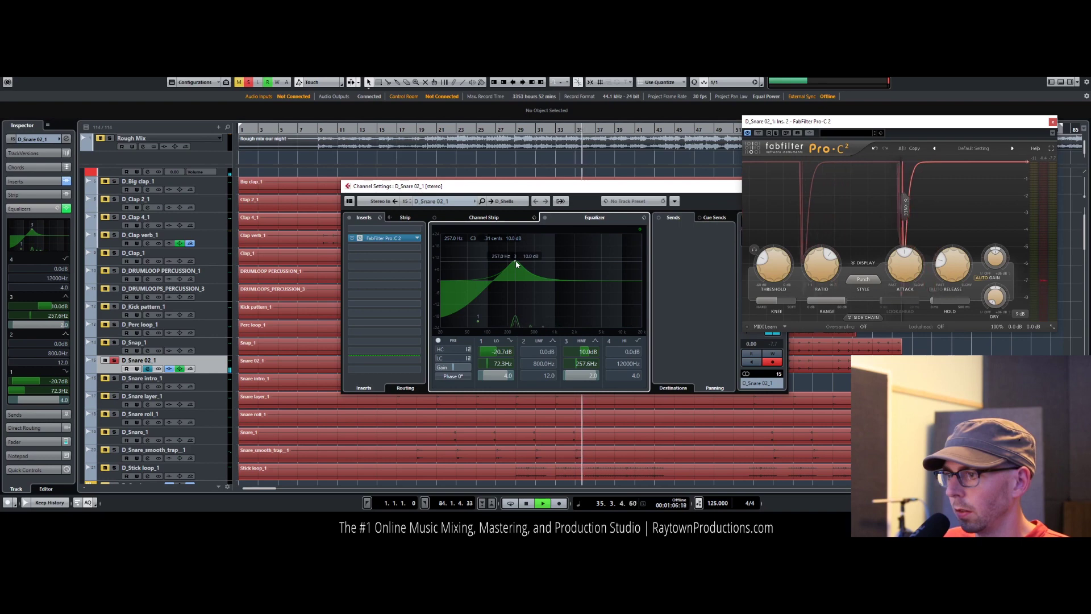
Step: Turn cycle playback on, close the D_Snare 02_1 channel settings, and play the snare unsoloed with the full mix
left_click_drag(650, 187, 370, 192)
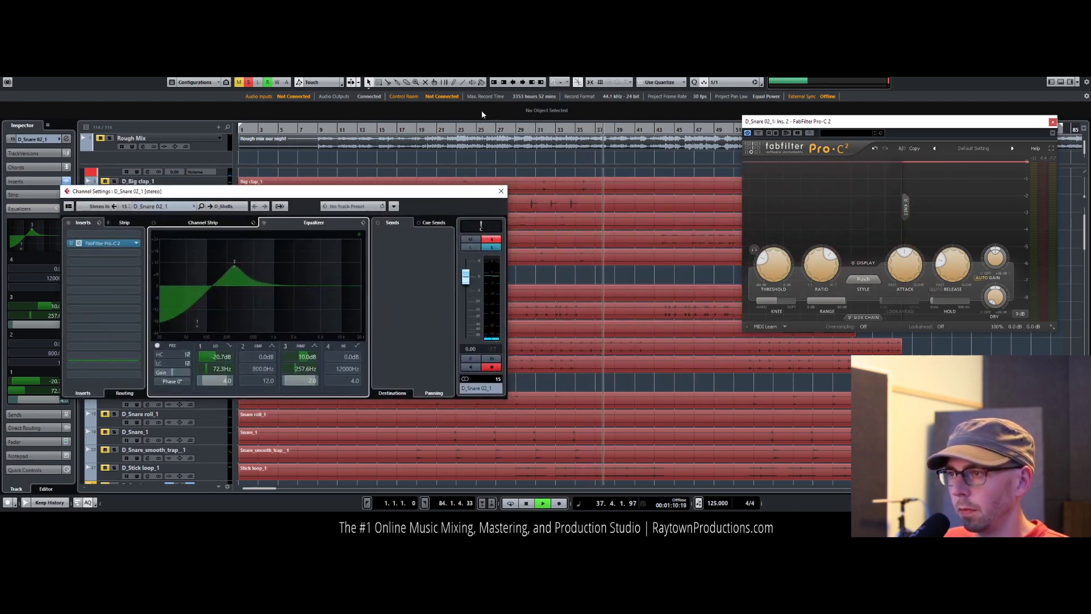
key("KP_Divide")
key("Escape")
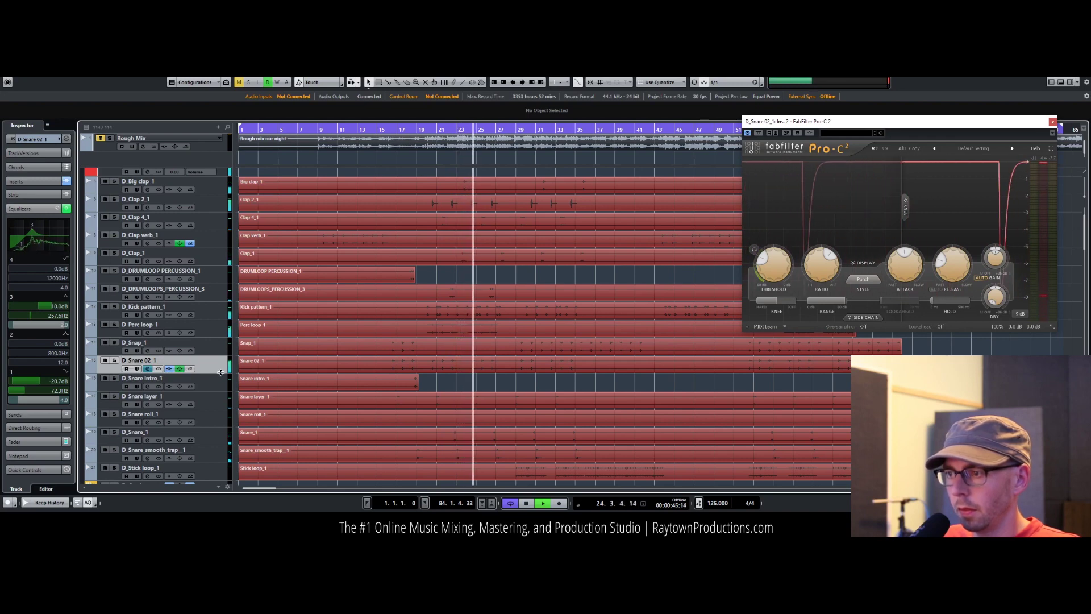
Step: Raise the D_Snare 02_1 volume while the mix plays, and set it to exactly 4.00 dB
left_click(55, 138)
scroll(55, 179, "up", 5)
scroll(55, 179, "up", 2)
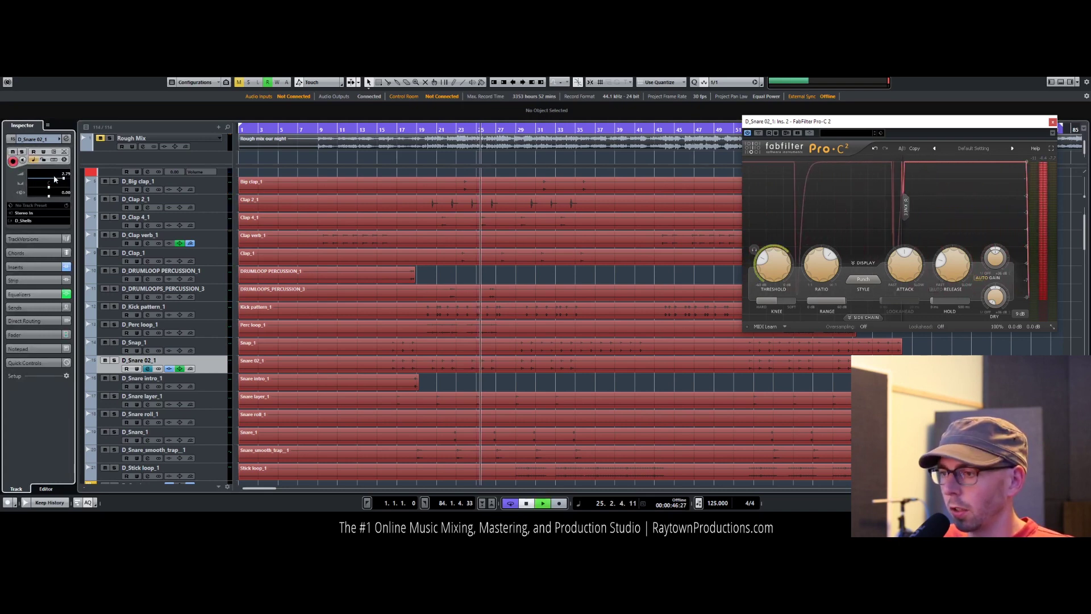
scroll(55, 179, "up", 2)
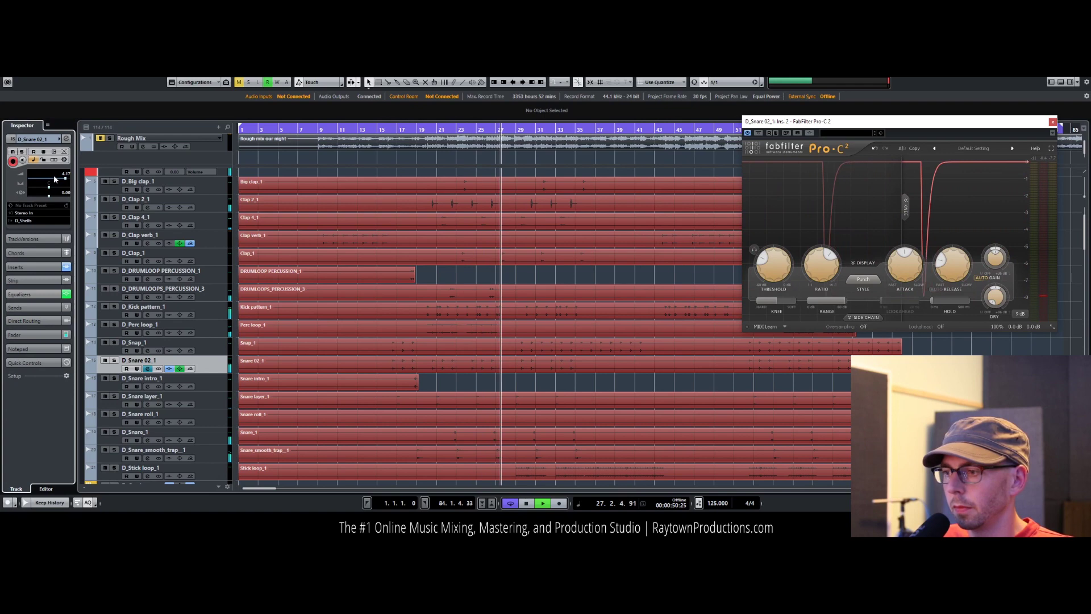
left_click(64, 174)
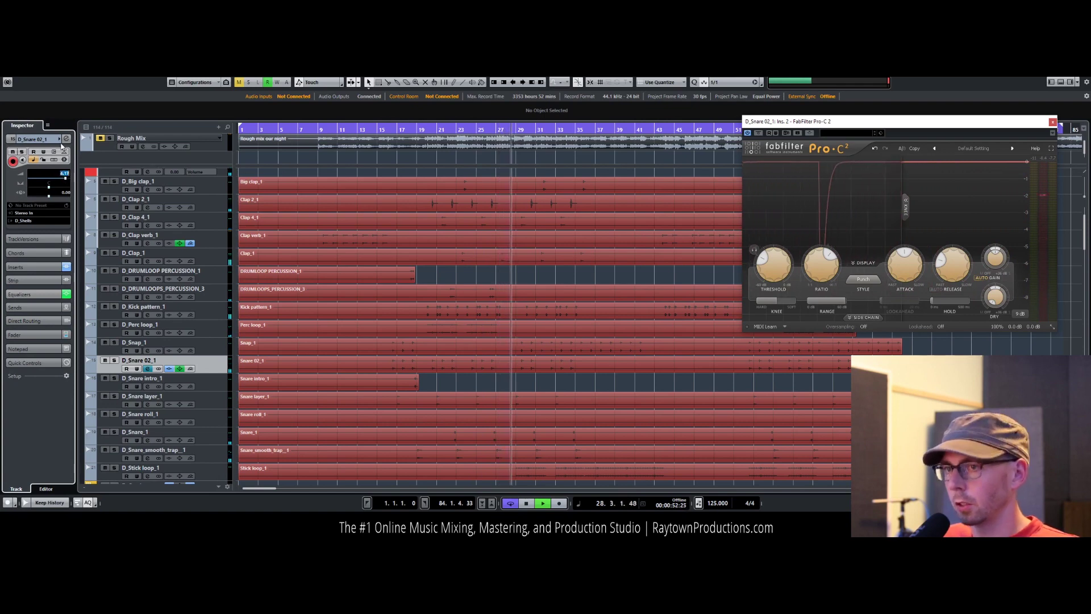
type("4")
key("Return")
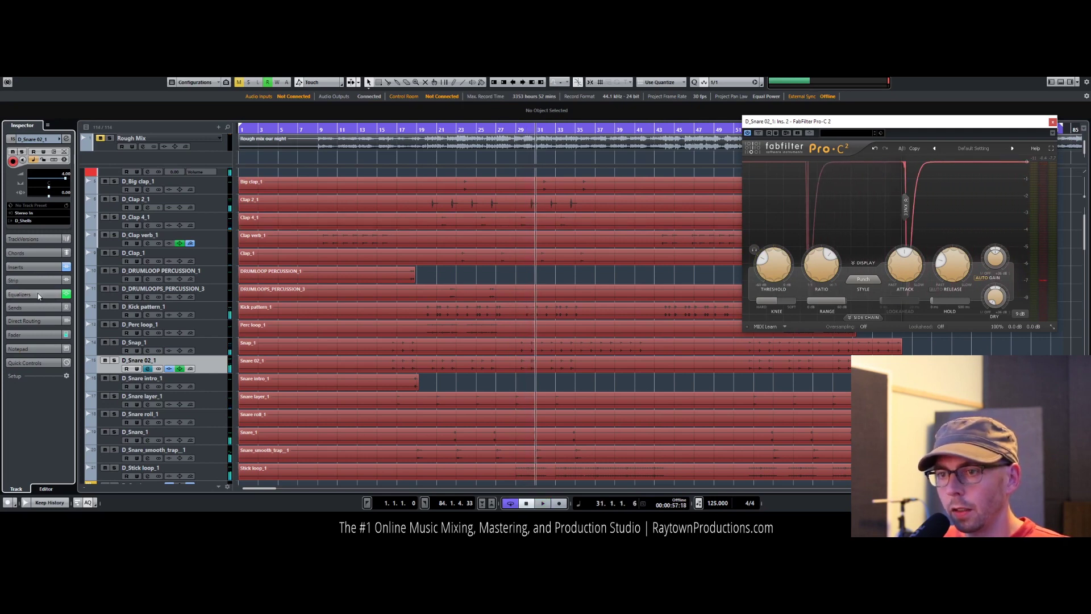
Step: Stop the mix, solo D_Snap_1, and play it in isolation
left_click(214, 371)
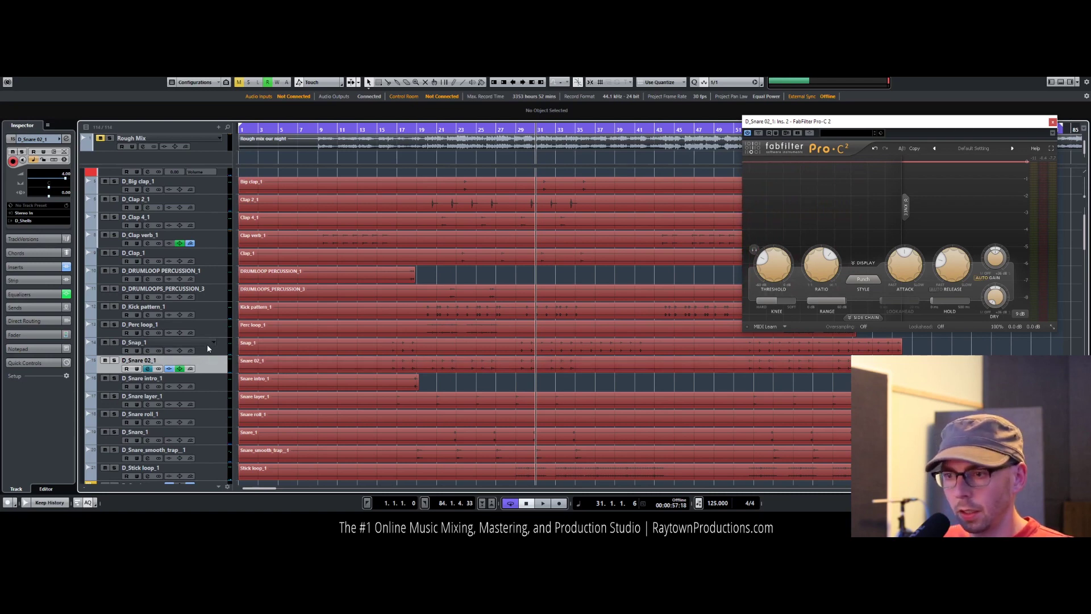
left_click(220, 349)
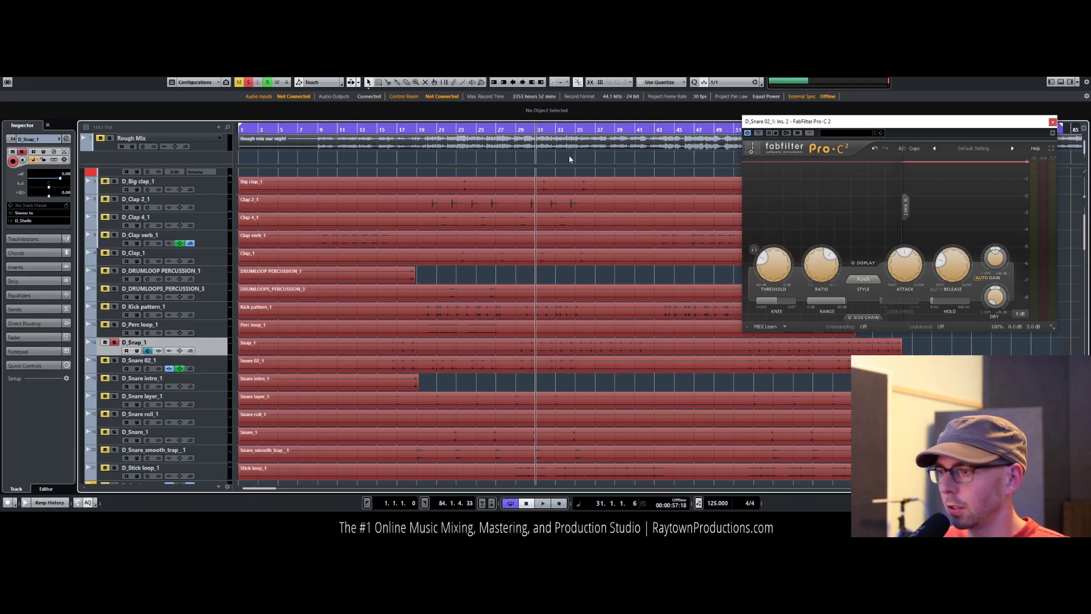
key("space")
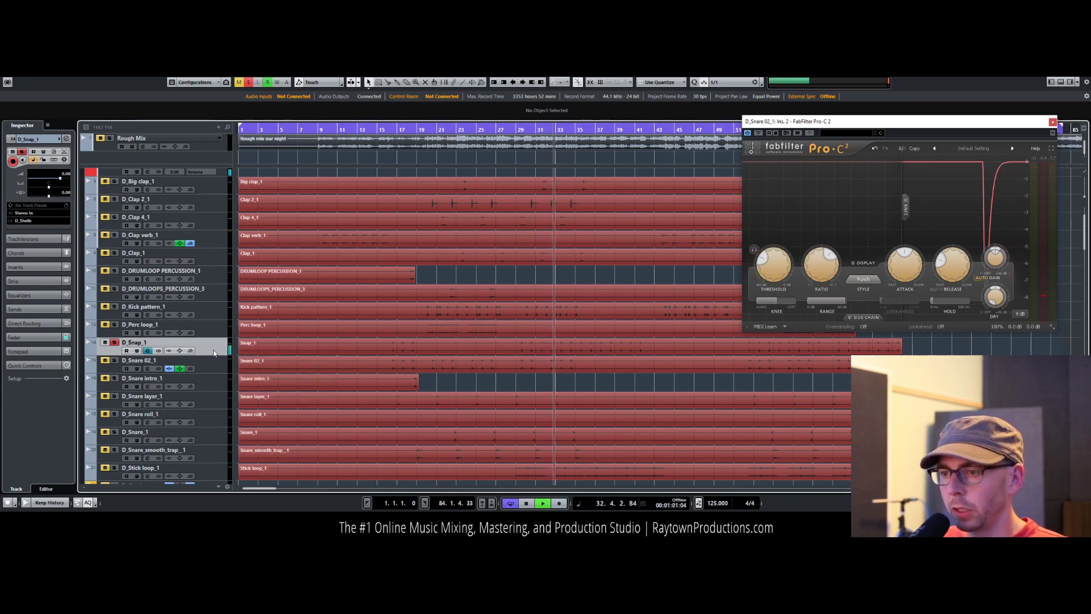
Step: Equalize D_Snap_1 with a 24.0 dB band 1 cut at 56.8 Hz and a 4.0 dB band 4 boost at 918.1 Hz
left_click(51, 309)
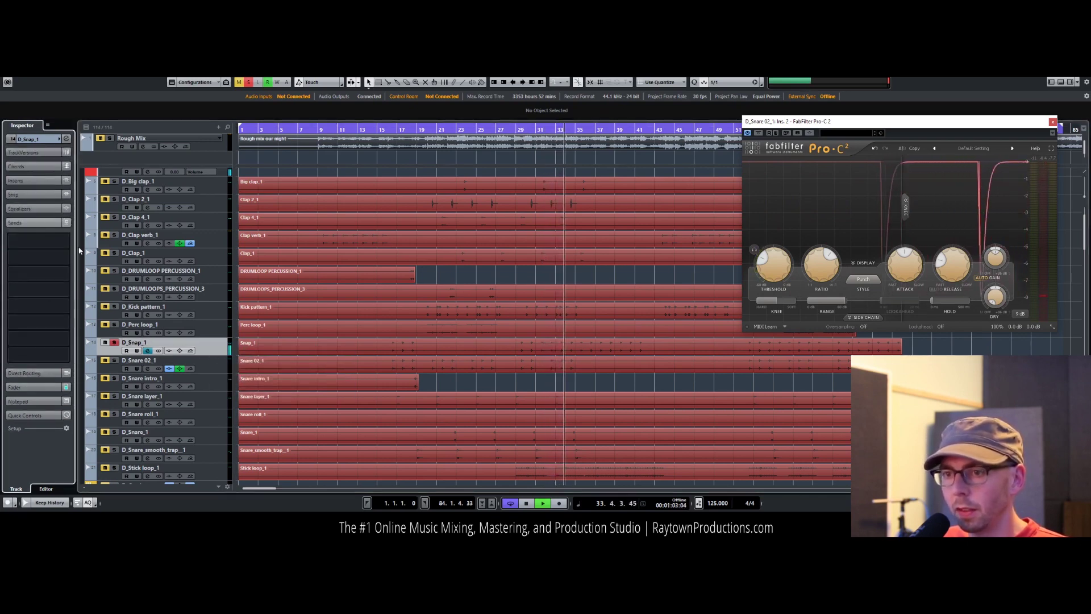
left_click(28, 208)
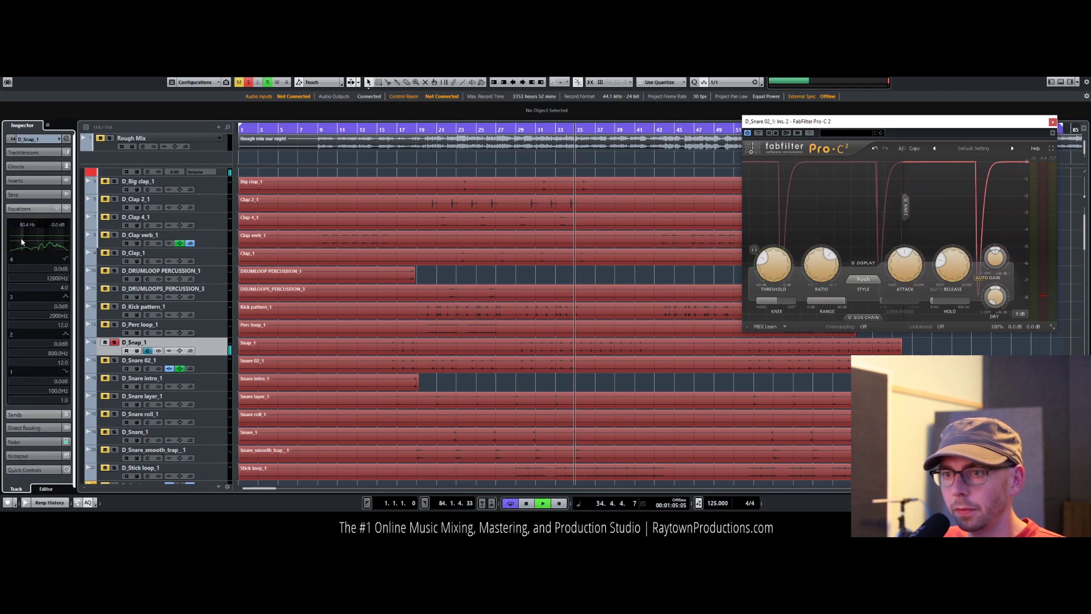
mouse_move(11, 233)
left_mouse_down()
mouse_move(8, 251)
mouse_move(19, 249)
left_mouse_up()
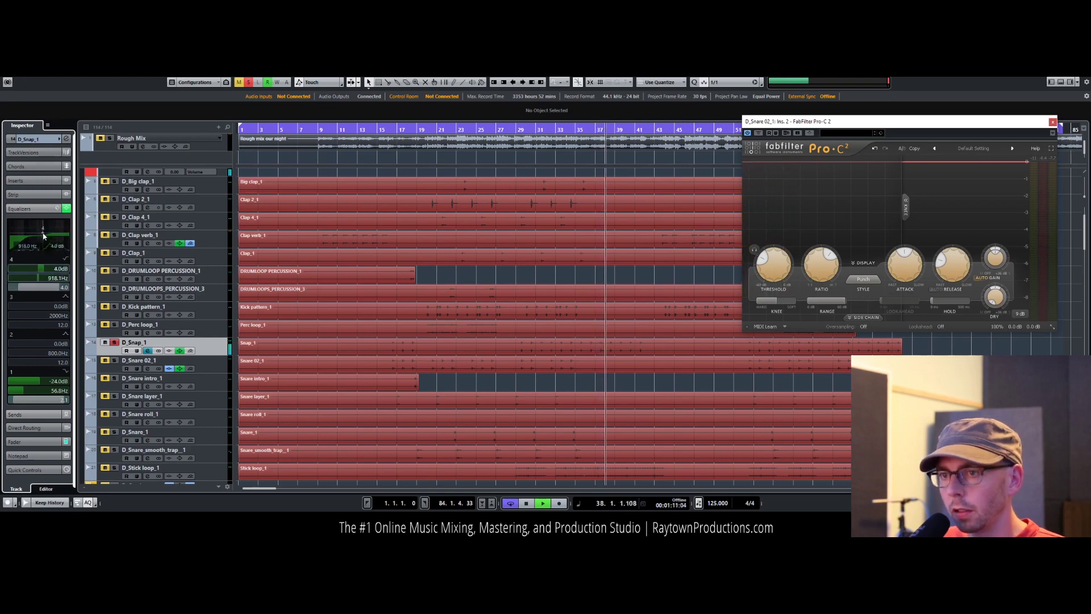
left_click(60, 139)
left_click(62, 140)
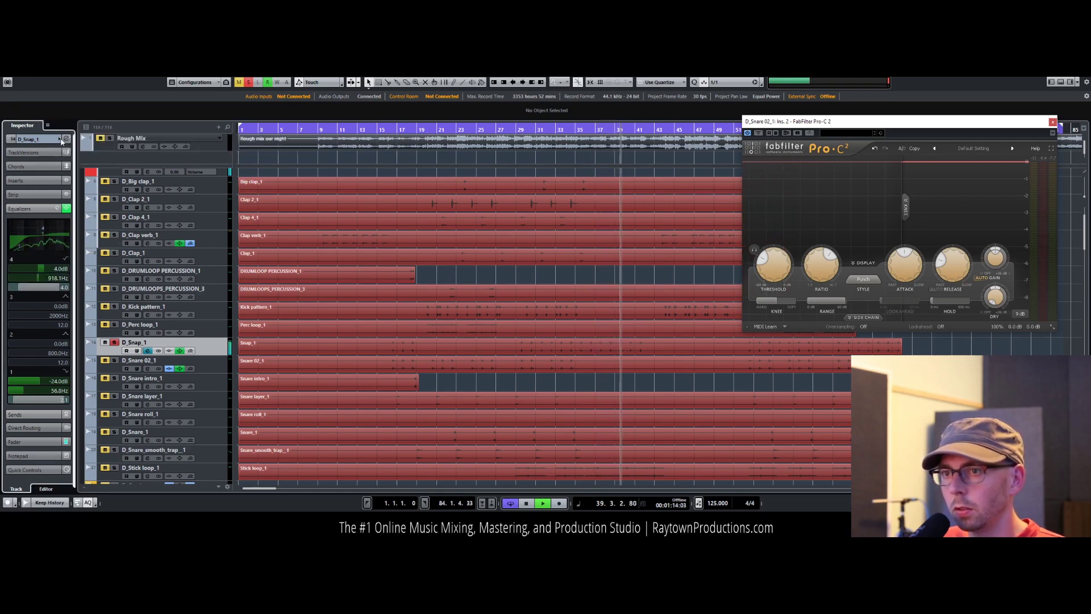
Step: Unsolo D_Snap_1 and replay it within the full mix from about bar 29
left_click(116, 342)
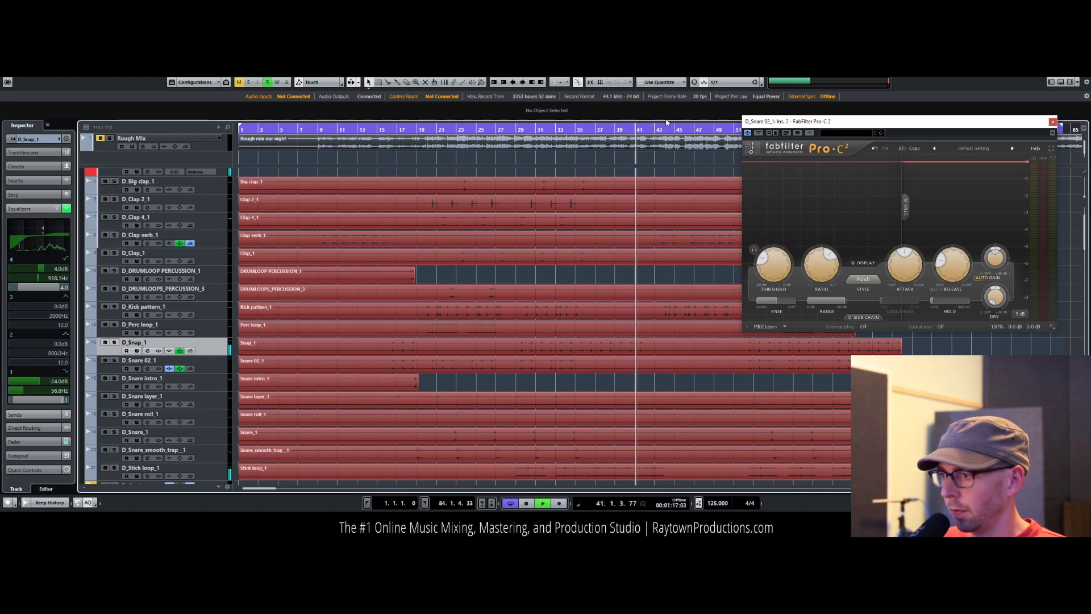
left_click_drag(567, 131, 532, 151)
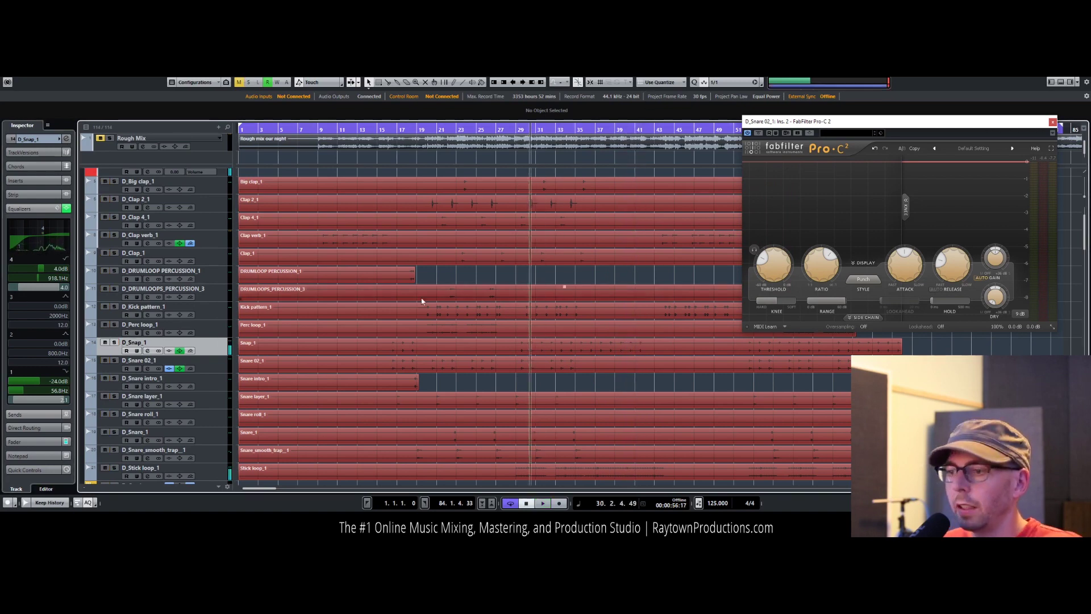
left_click(518, 131)
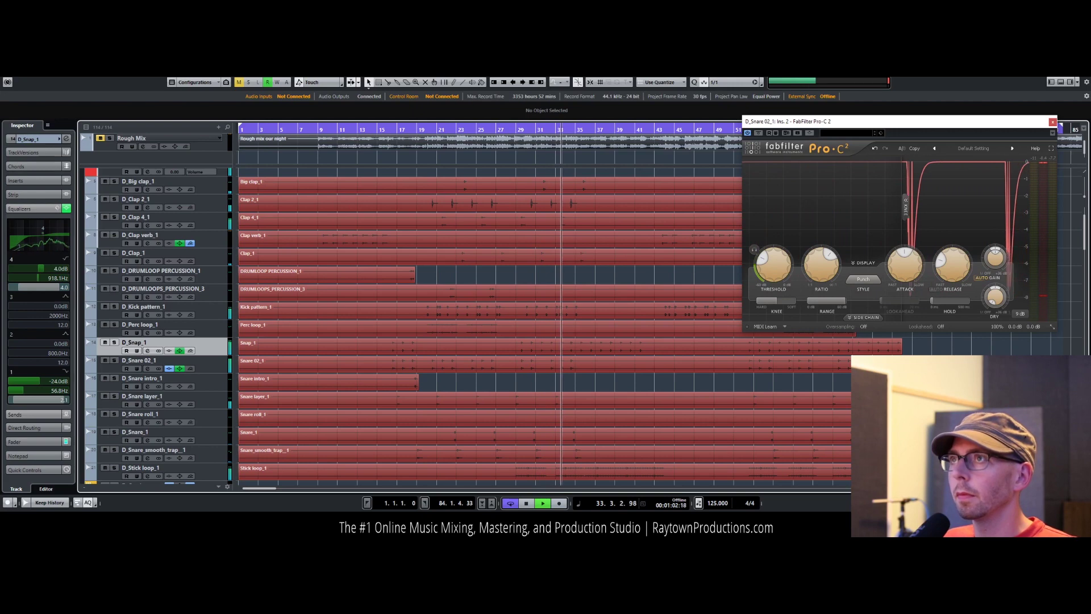
key("ctrl+w")
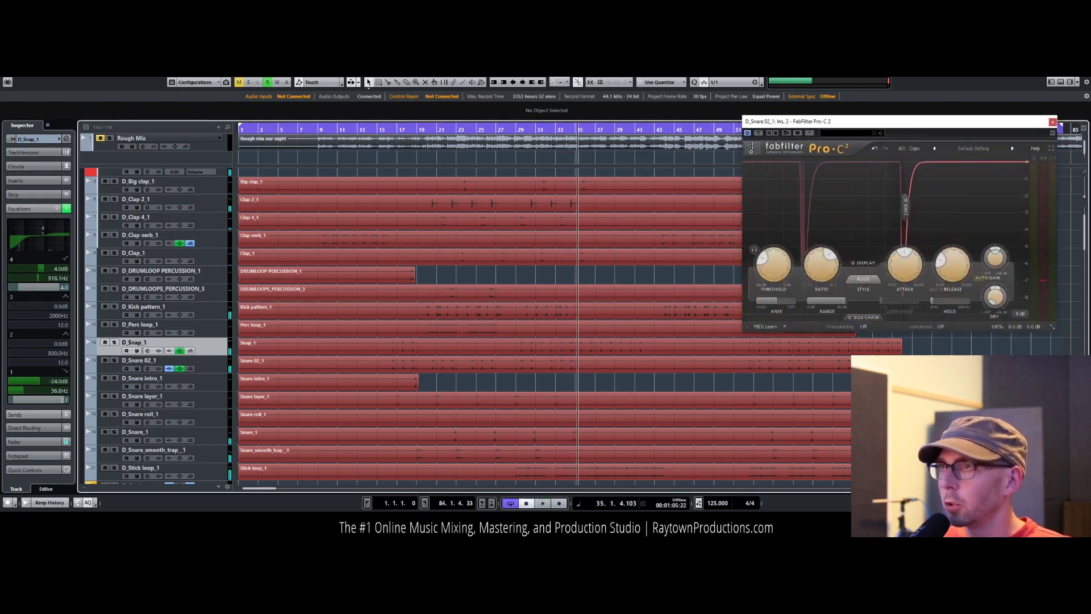
key("ctrl+w")
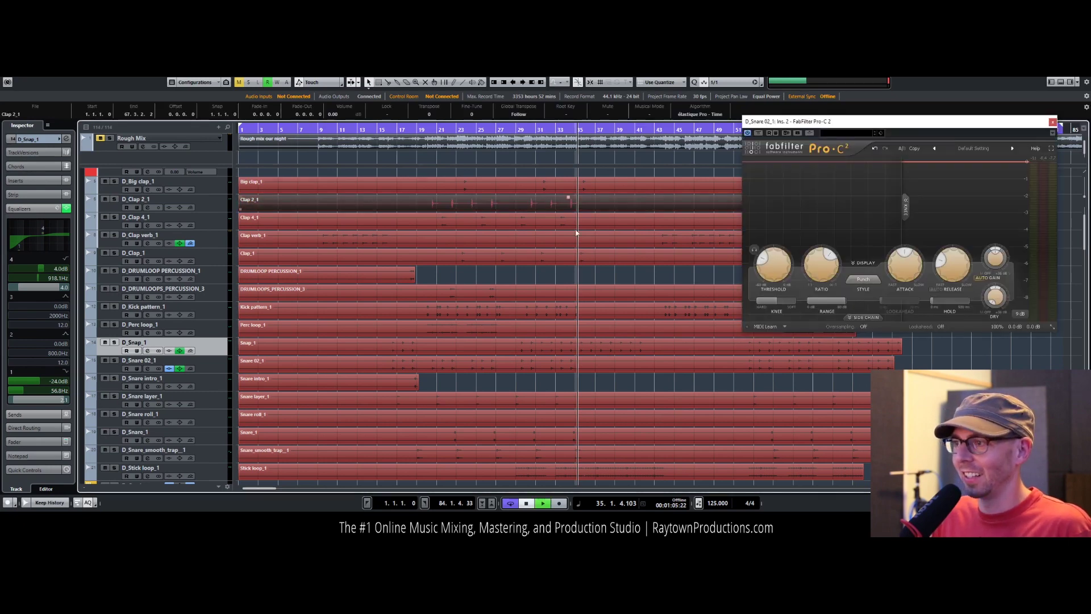
key("space")
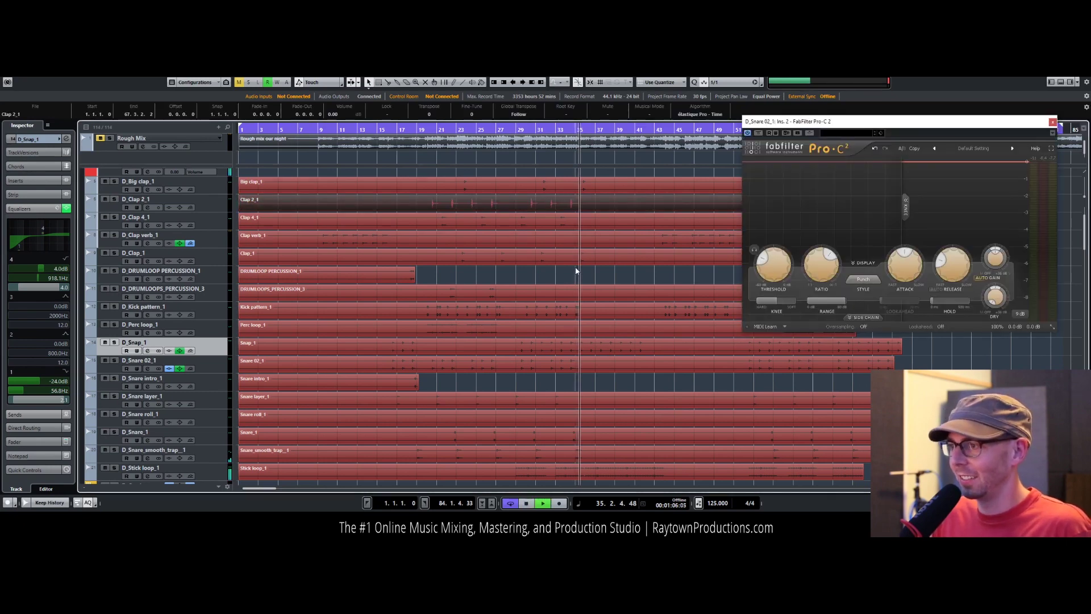
Step: Solo the D_Shells drum group and set the D_Snap_1 volume to 3.65 dB
scroll(118, 179, "up", 3)
left_click(114, 226)
scroll(605, 386, "down", 3)
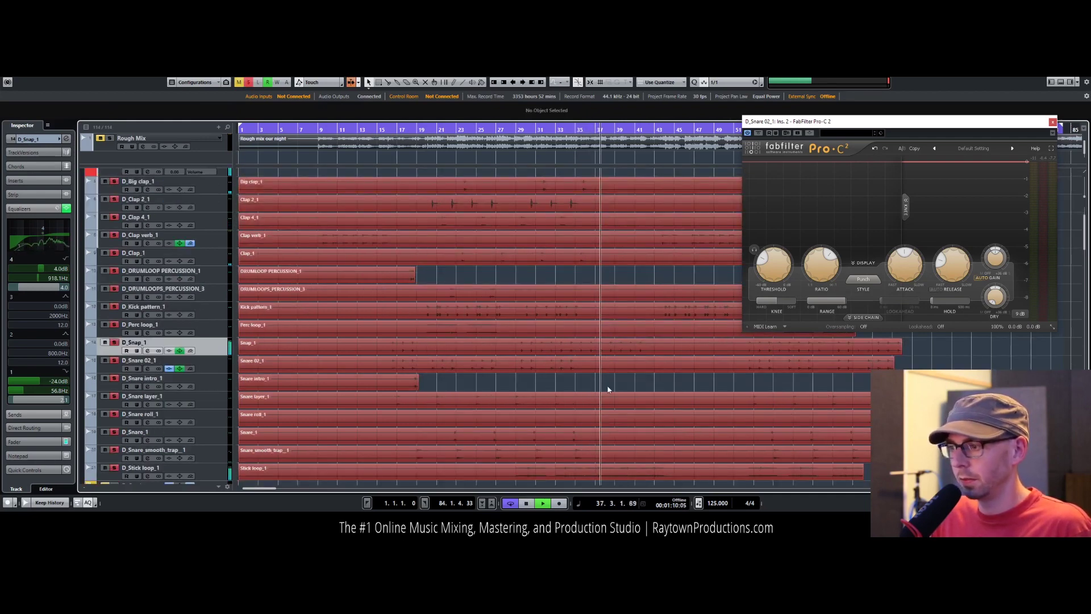
left_click(26, 141)
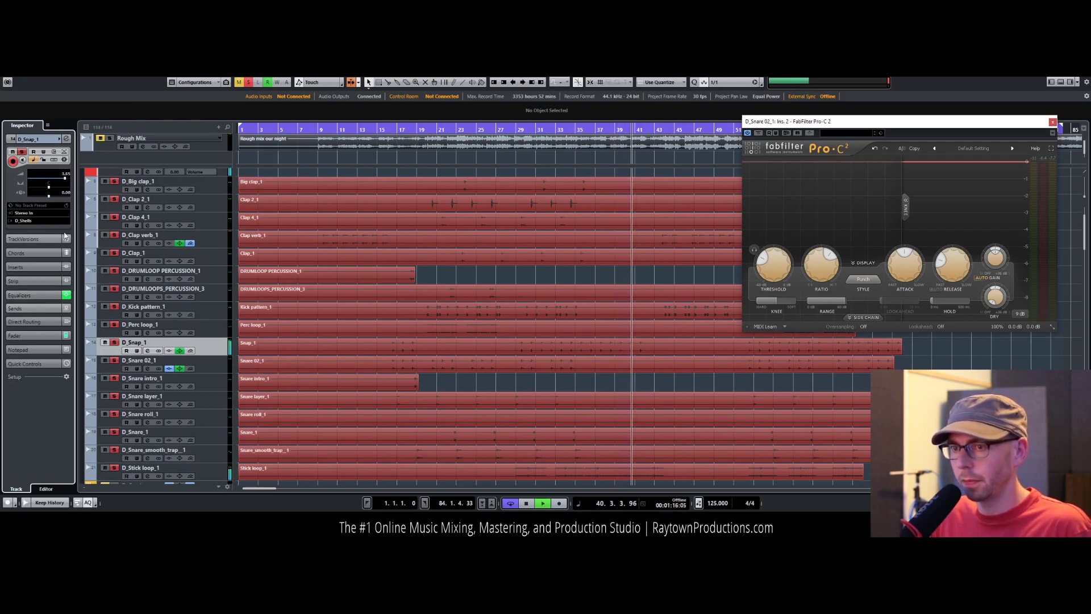
Step: Load the EnvelopeShaper in the channel strip of D_Snap_1
left_click(66, 139)
key("space")
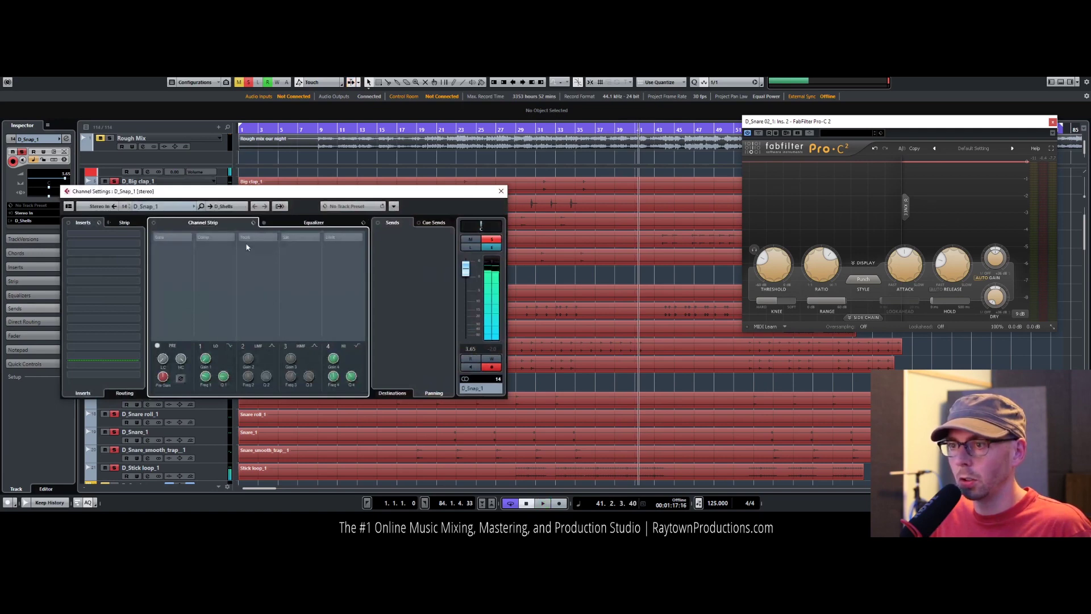
left_click(274, 238)
left_click(294, 262)
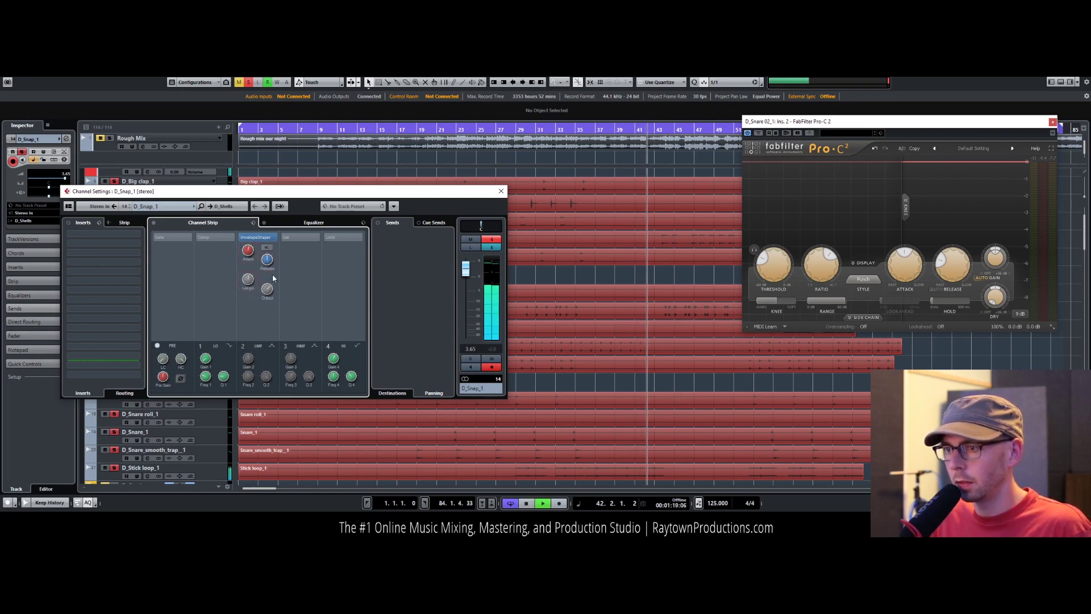
Step: Replay the drums from about bar 29, solo D_Snap_1 again, and adjust the release of its EnvelopeShaper
left_click(523, 133)
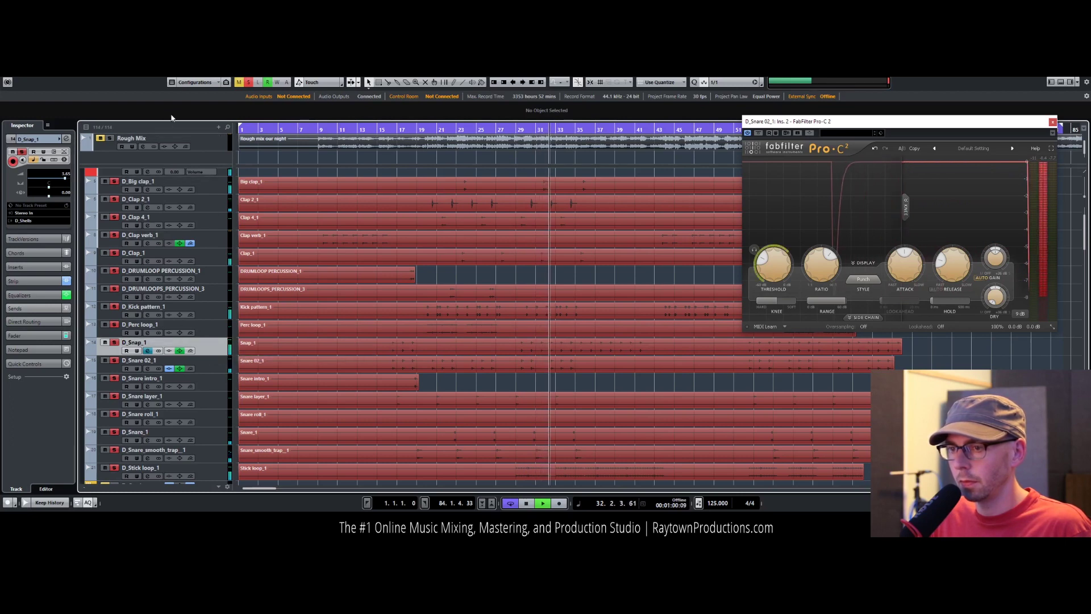
left_click(249, 83)
left_click(114, 343)
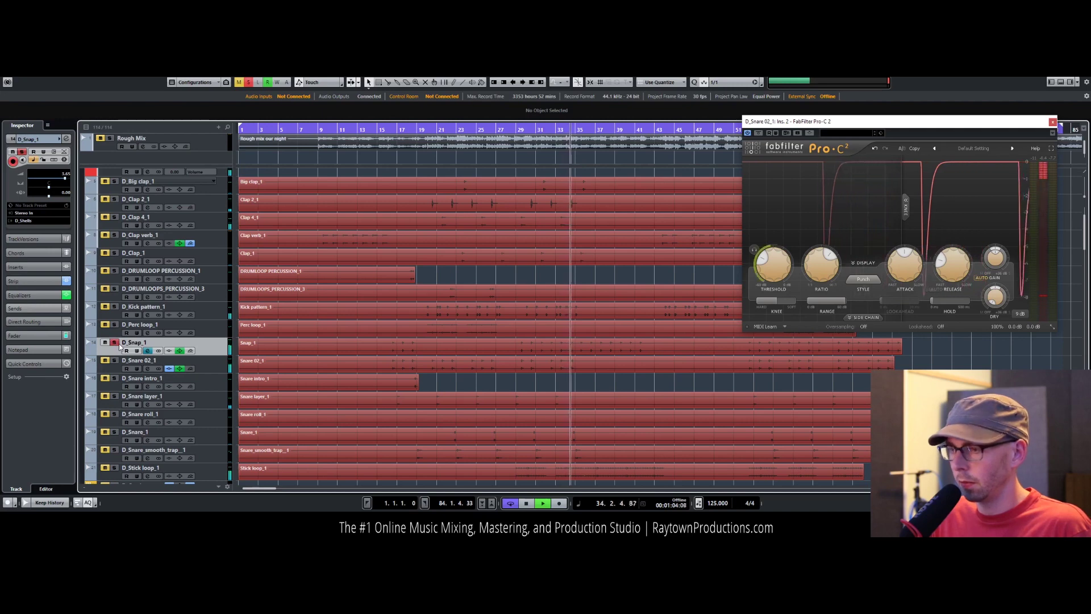
left_click(148, 351)
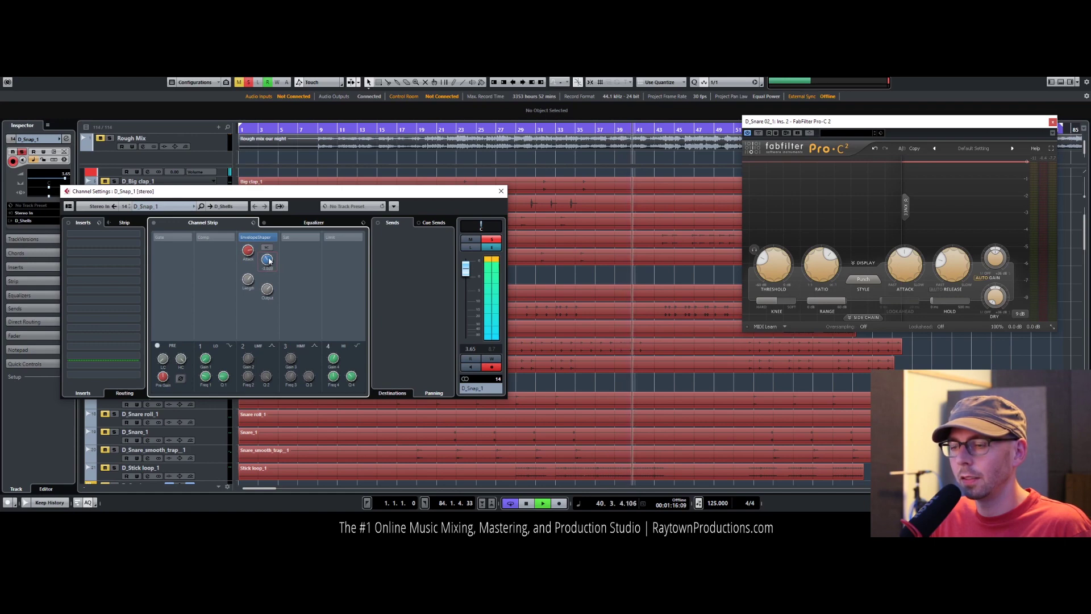
left_click(501, 191)
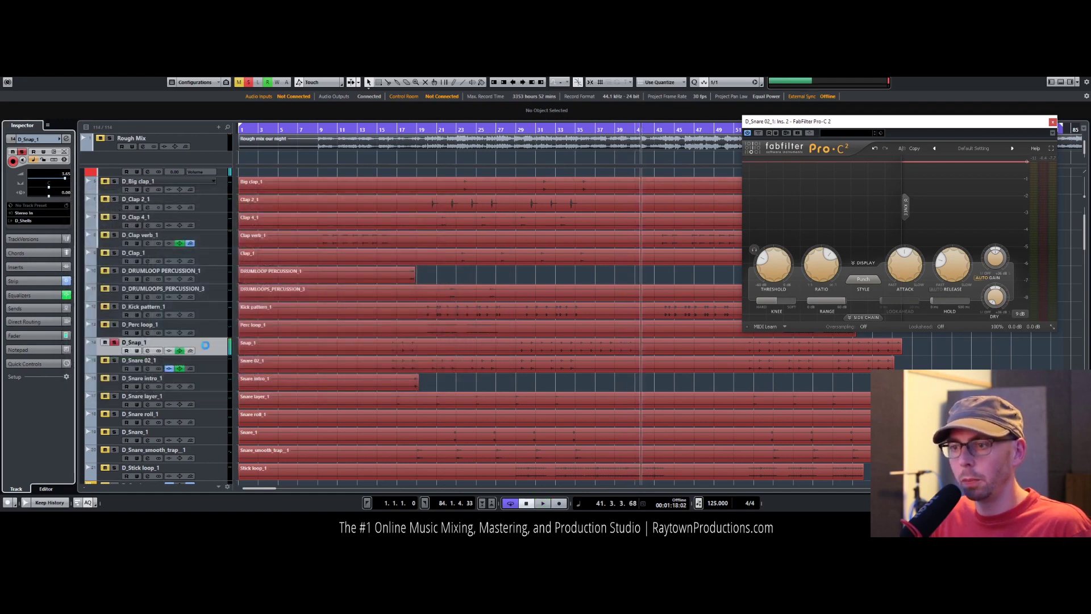
Step: Add a send from D_Snap_1 to FX 8-LexPlate and lower its level to -40.9 dB while the snap plays without cycling
left_click(34, 309)
left_click(48, 237)
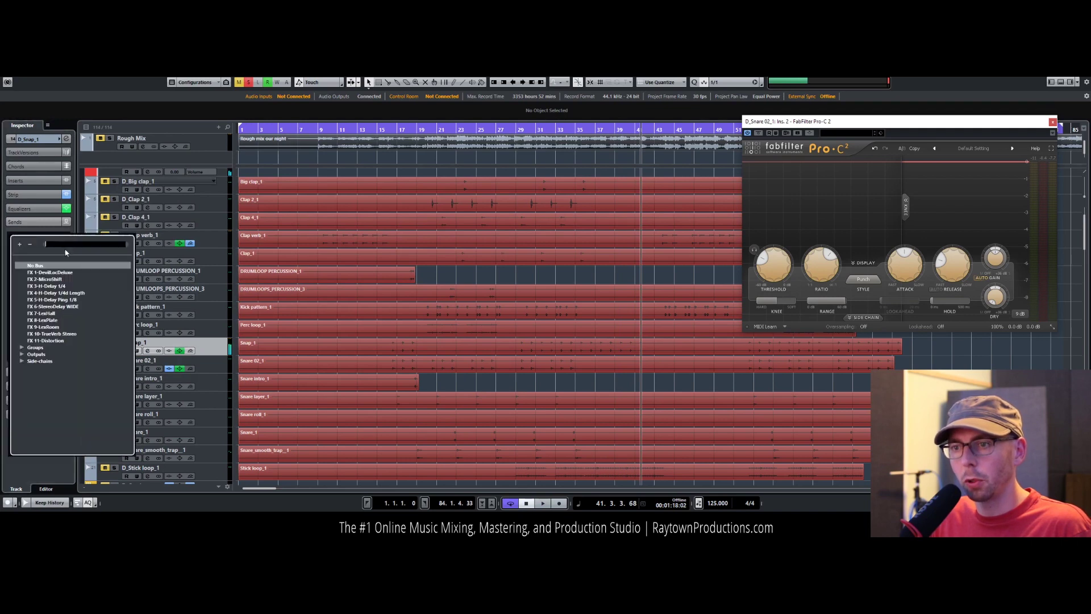
left_click(62, 320)
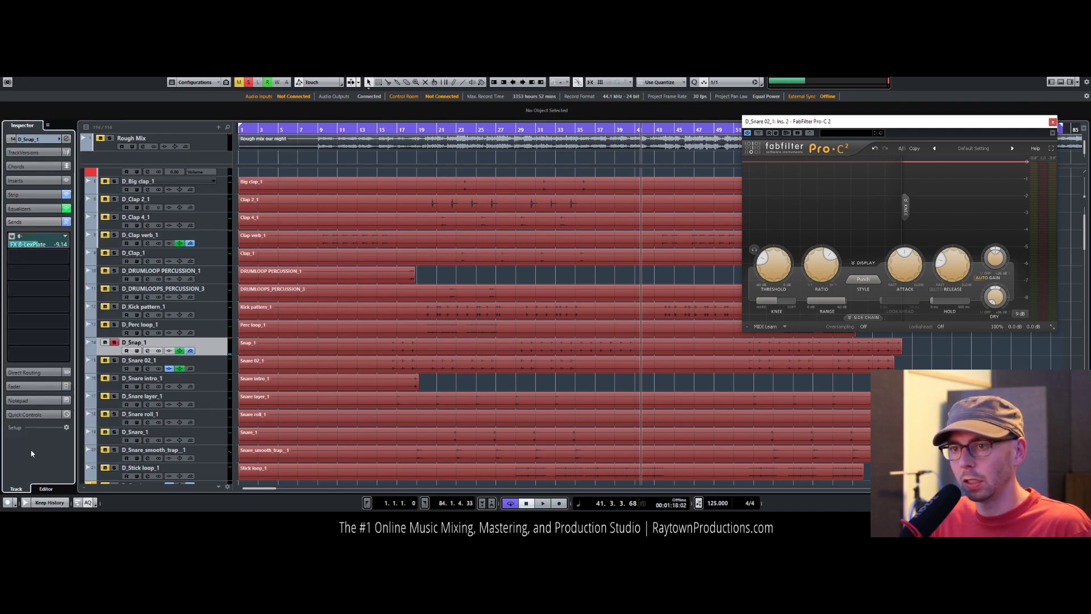
left_click(115, 343)
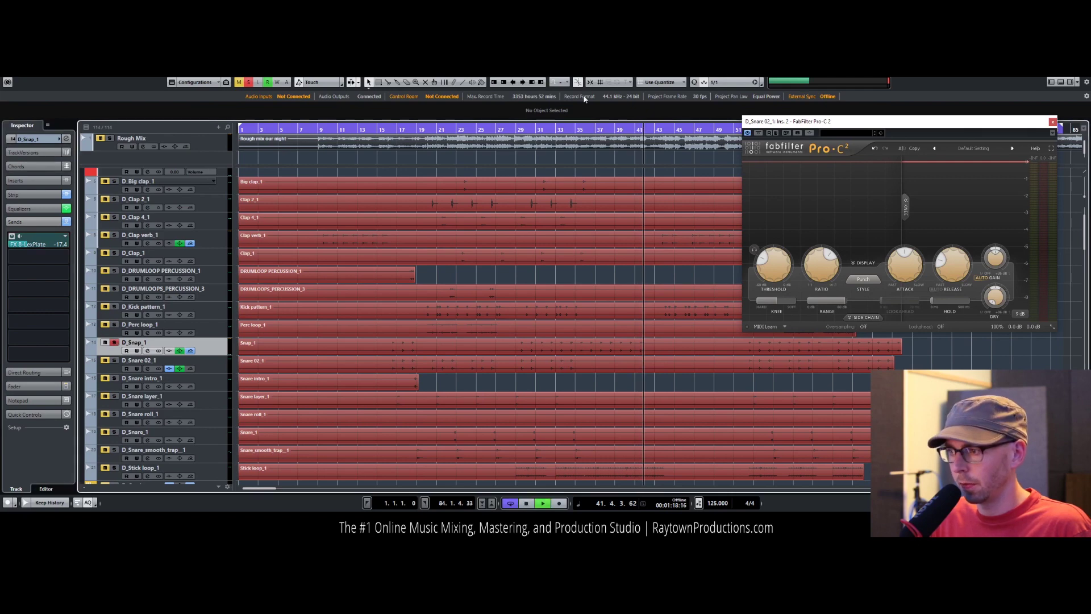
left_click(586, 128)
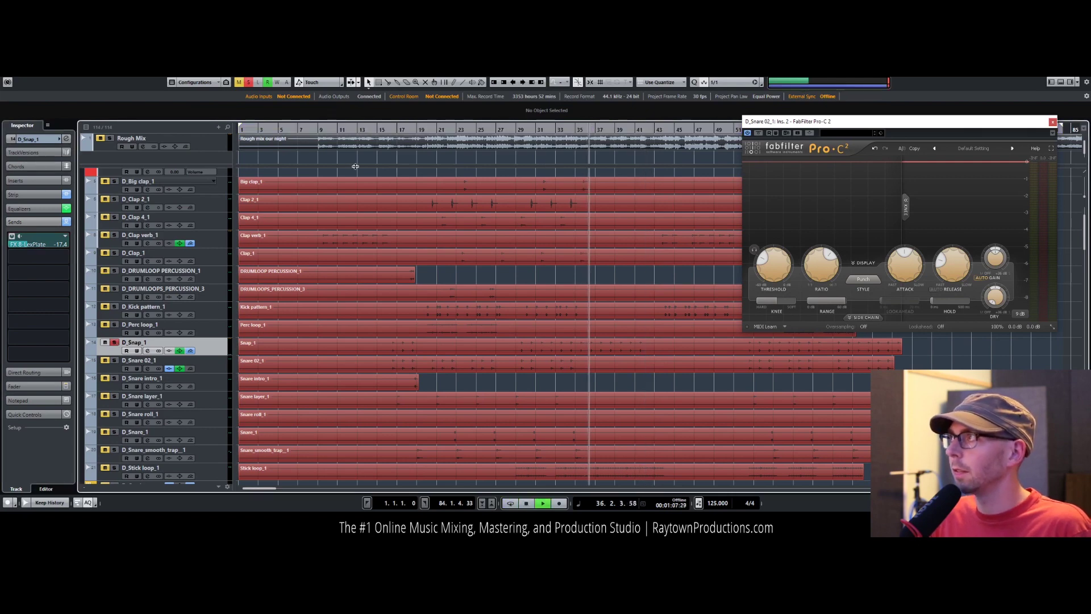
scroll(32, 246, "down", 2)
scroll(32, 247, "down", 3)
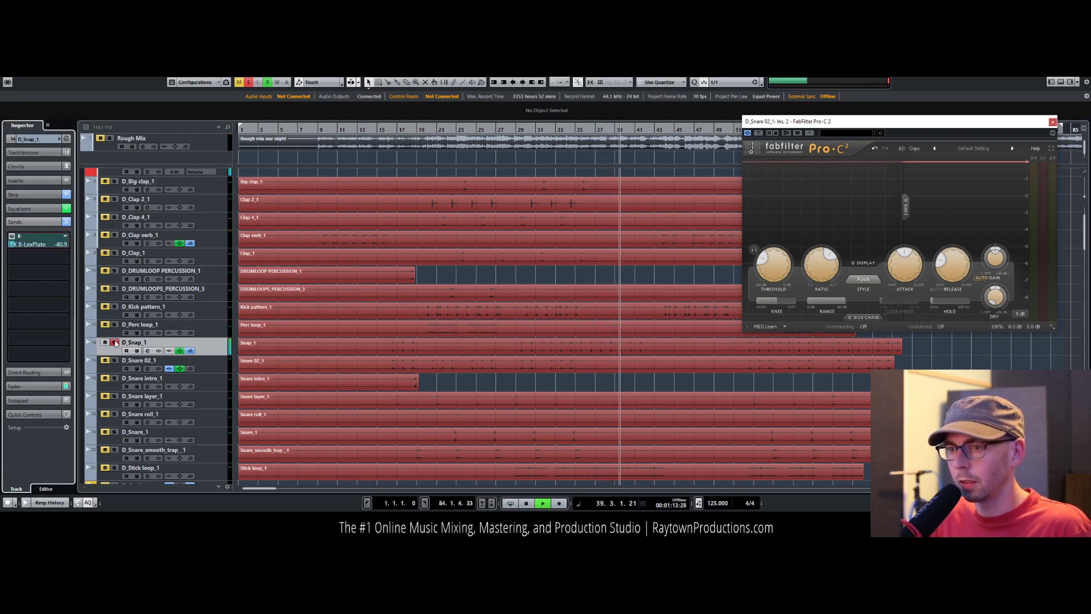
Step: Solo the D_Shells drum group again and play it from about bar 19
scroll(128, 191, "up", 2)
left_click(112, 233)
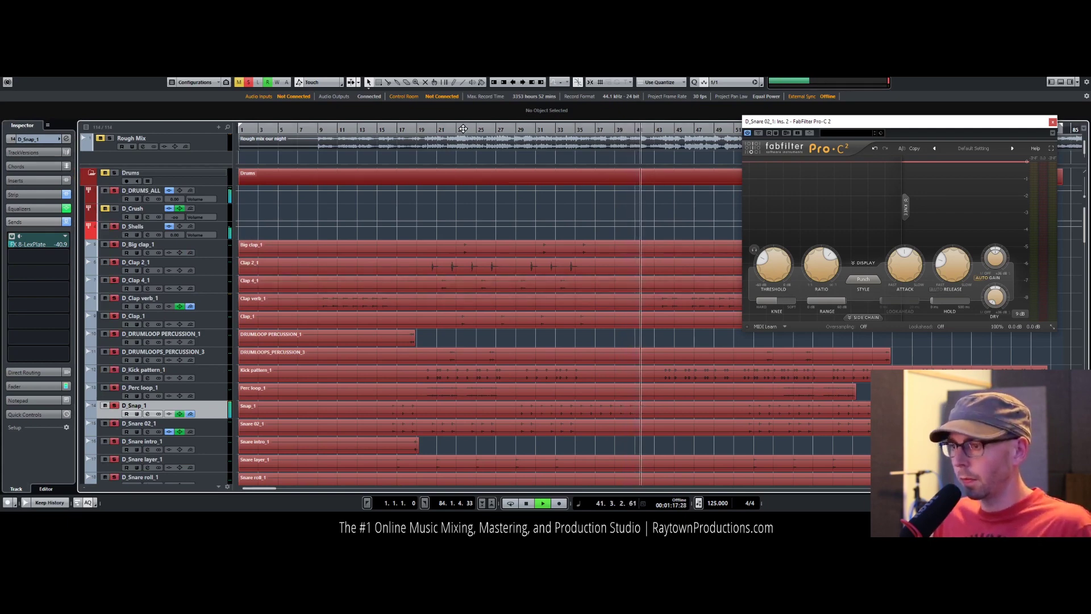
left_click(422, 129)
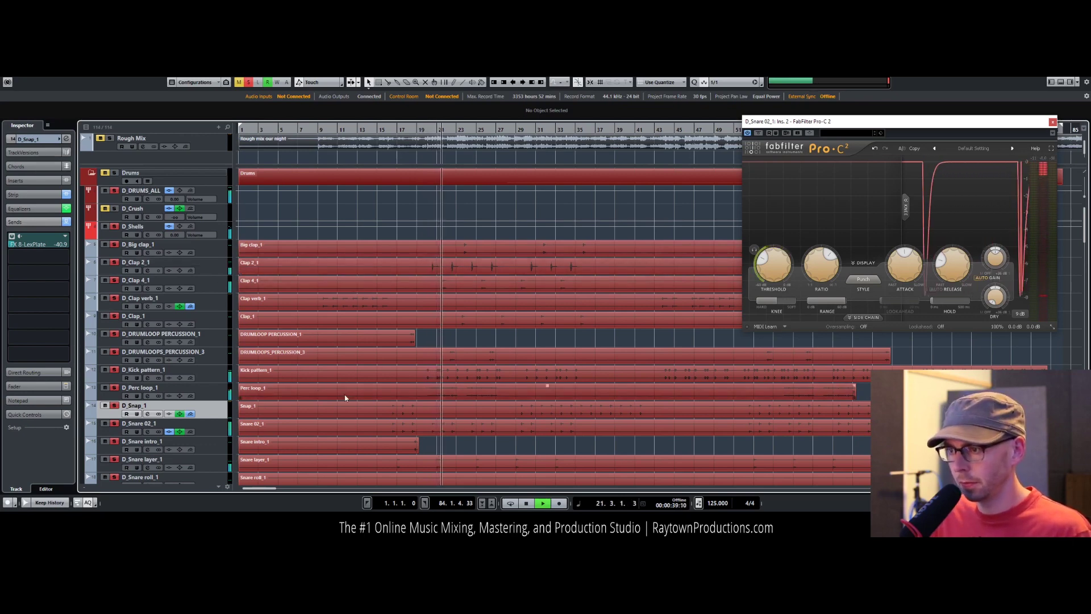
Step: Load the EnvelopeShaper in the channel strip of D_Kick pattern_1, and close its channel settings
left_click(207, 370)
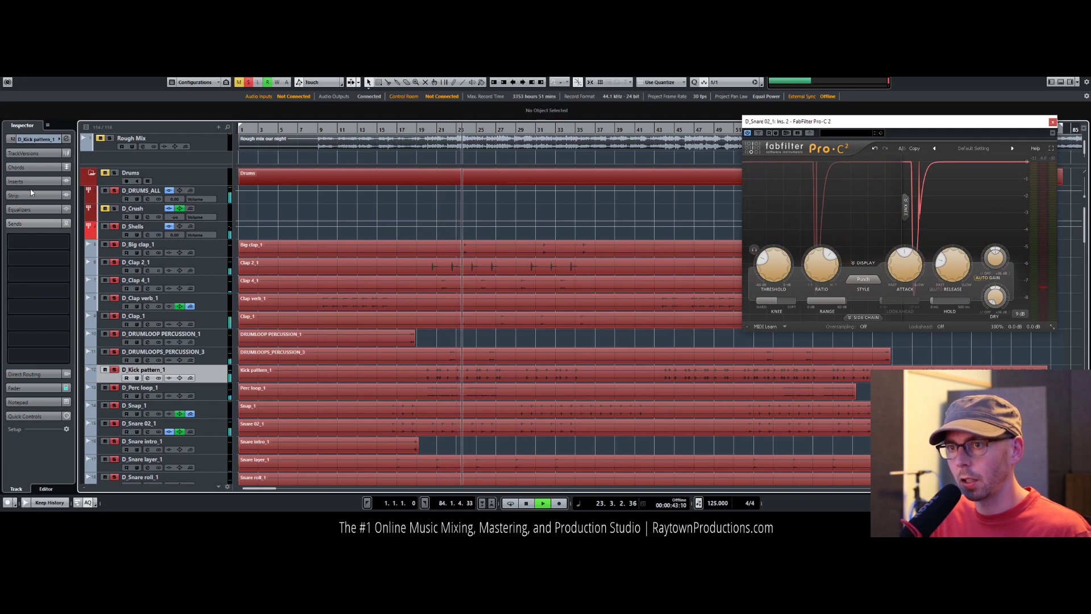
left_click(66, 140)
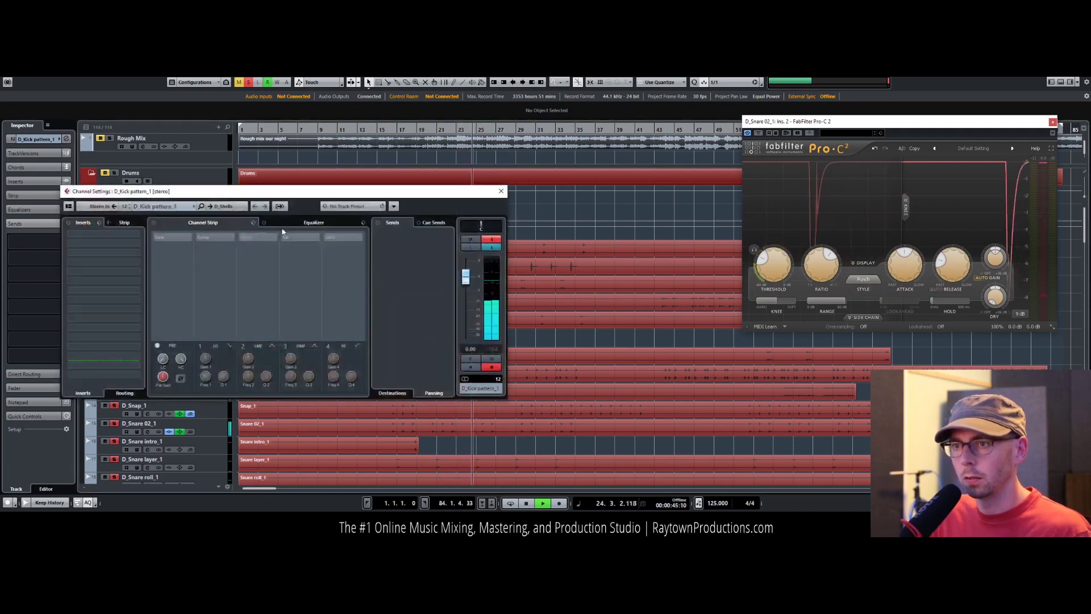
left_click(240, 255)
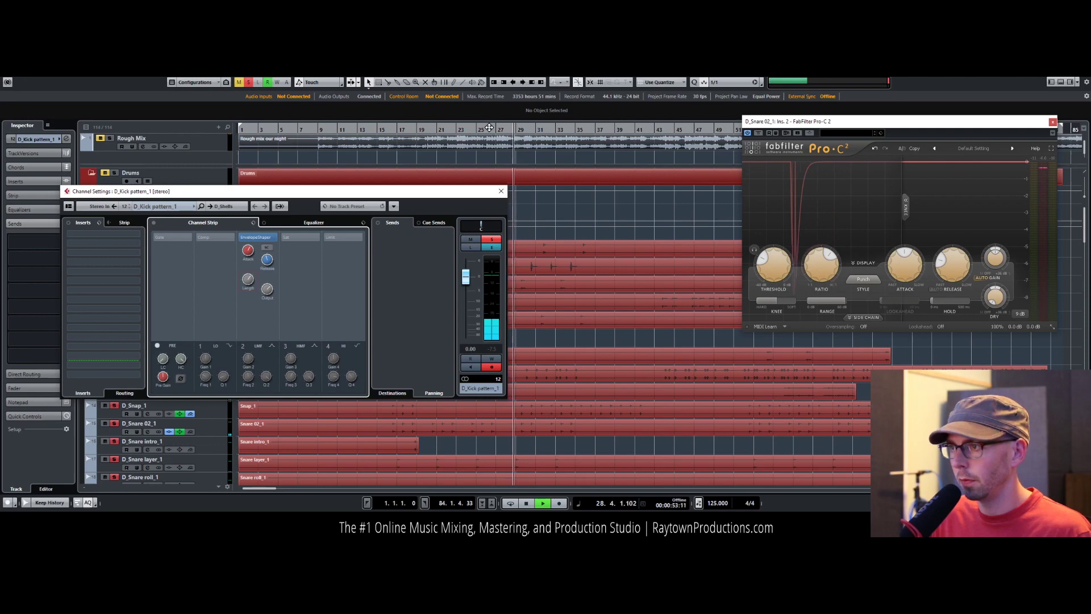
left_click(501, 191)
Step: Replay the drums from about bar 21 and boost D_Kick pattern_1's EQ by 4.6 dB at 55.6 Hz and 12.2 dB at 423.3 Hz
left_click(487, 130)
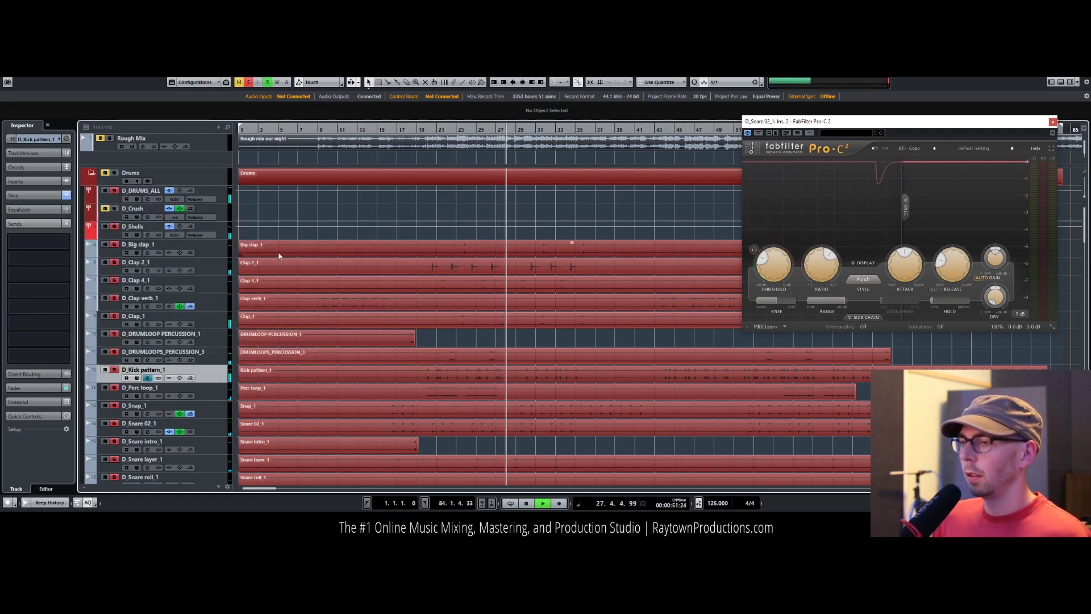
left_click(443, 130)
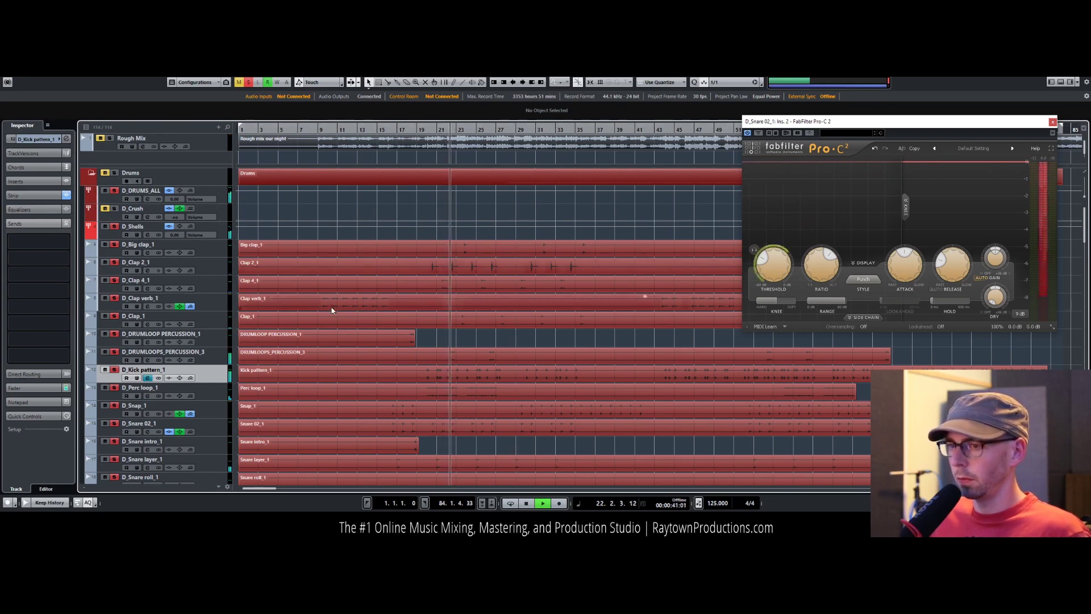
left_click(55, 208)
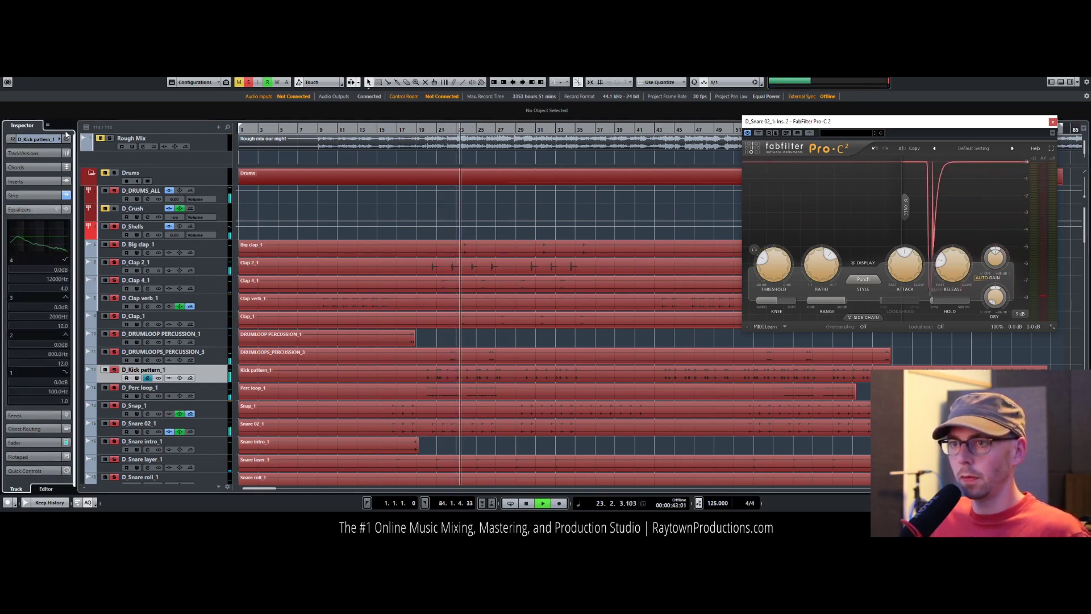
key("e")
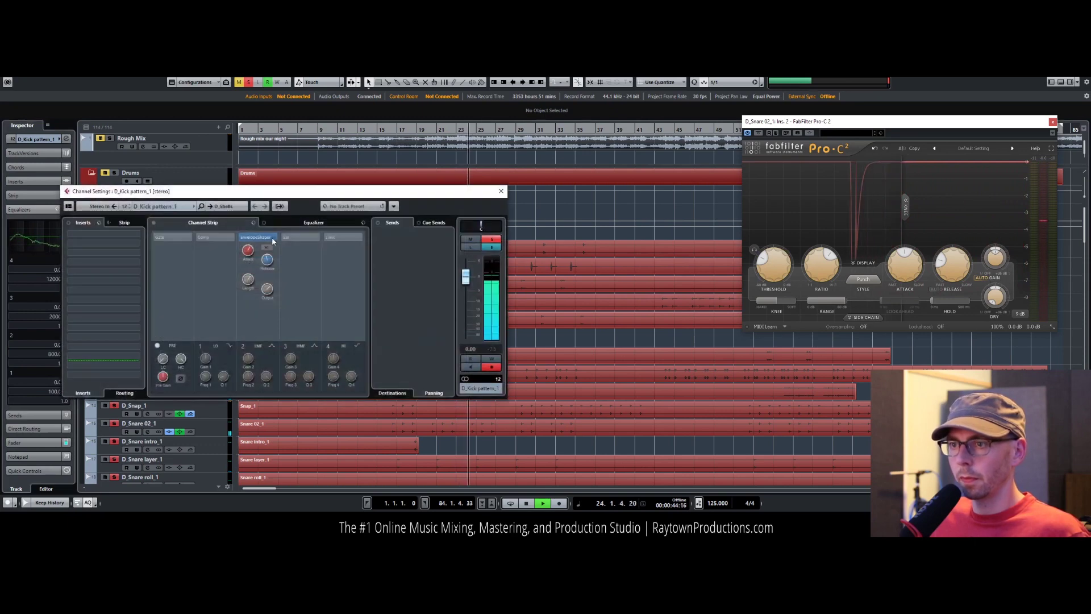
left_click(314, 223)
left_click_drag(237, 290, 249, 264)
scroll(249, 264, "down", 3)
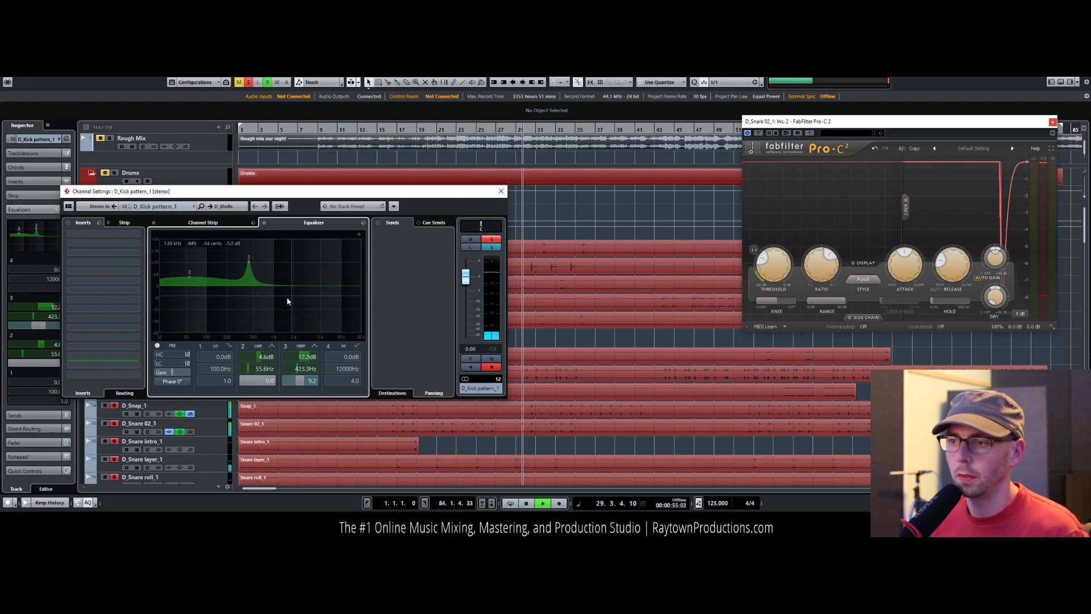
Step: Widen the kick's EQ band 3 to a Q of 2.9 and move it to 293.8 Hz with a 14.2 dB boost
left_click(286, 346)
left_click(286, 345)
scroll(271, 268, "down", 5)
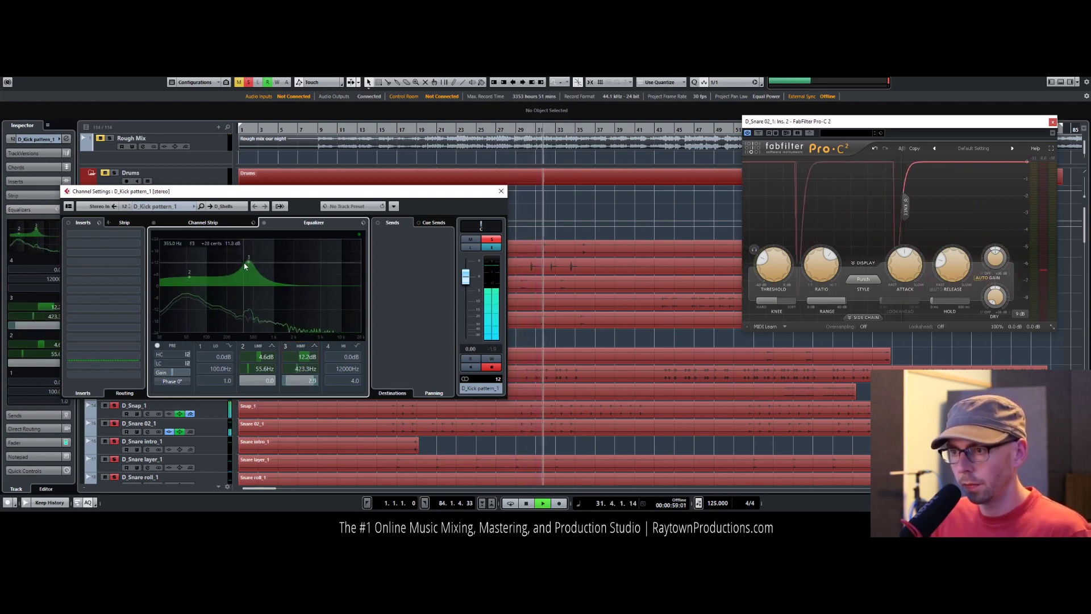
left_click_drag(248, 263, 238, 261)
key("space")
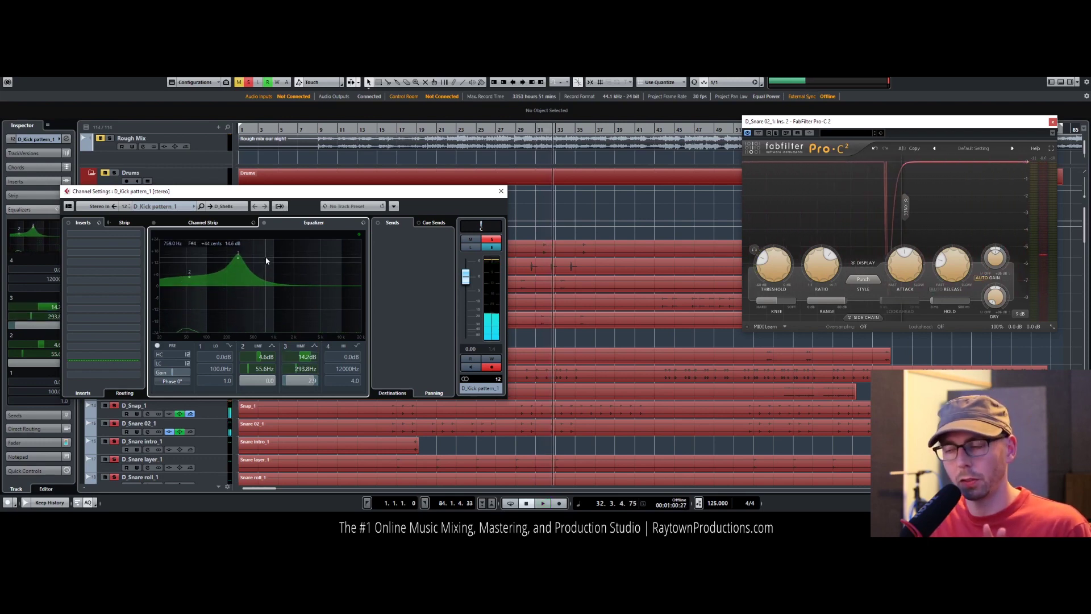
Step: Sweep the kick's EQ band 3 down to 236.0 Hz with a 16.8 dB boost while the drums play
key("space")
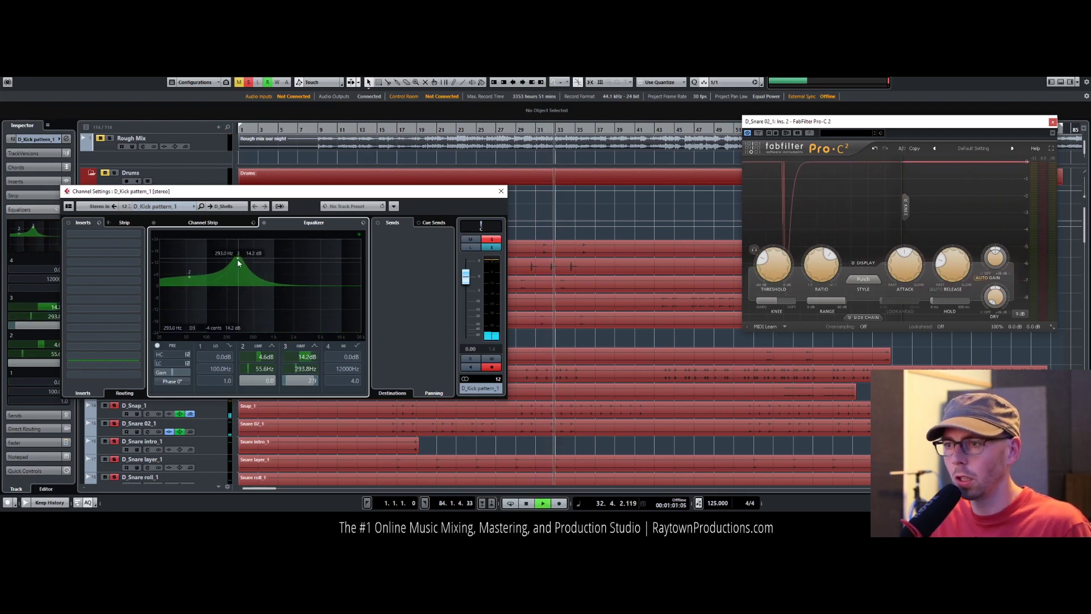
left_click_drag(239, 260, 233, 245)
key("space")
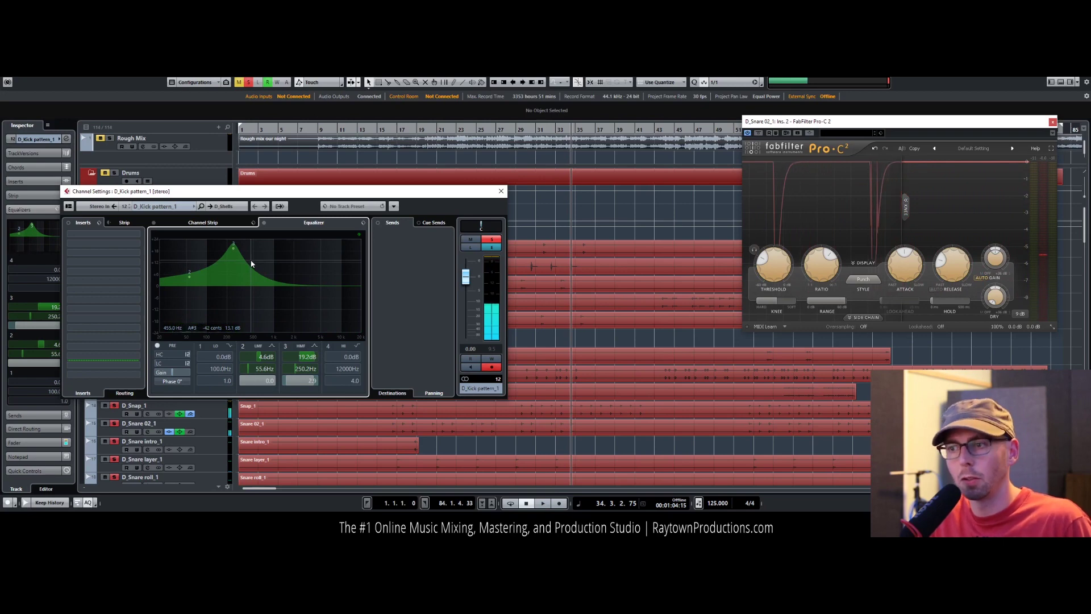
key("space")
mouse_move(238, 253)
left_mouse_down()
mouse_move(218, 252)
mouse_move(232, 256)
left_mouse_up()
Step: Examine the EQ curve in the channel settings of D_Snare 02_1 for comparison with the kick
left_click_drag(344, 197, 829, 169)
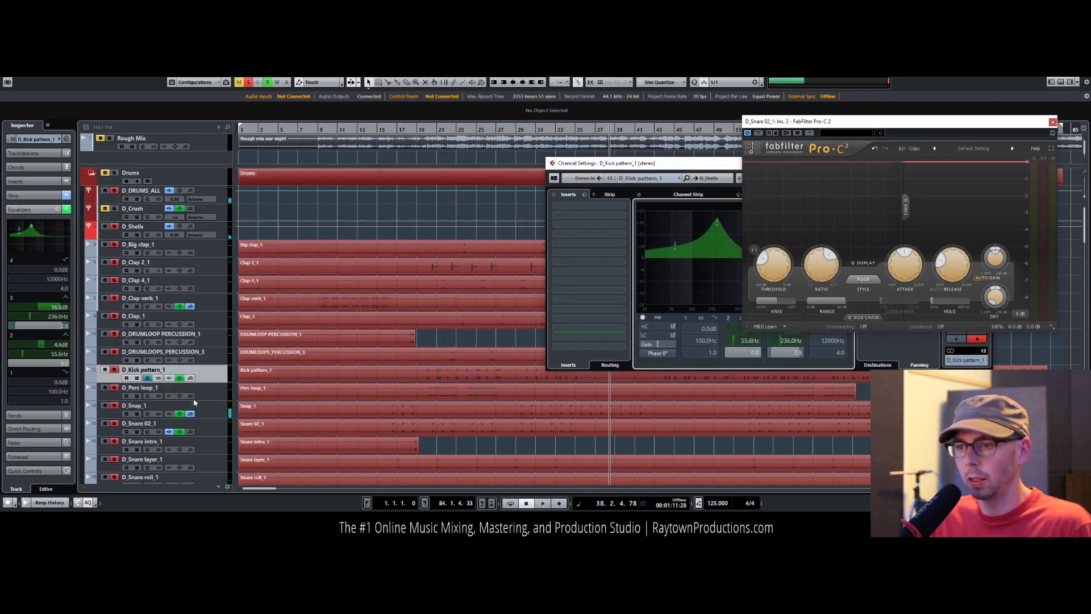
left_click(214, 426)
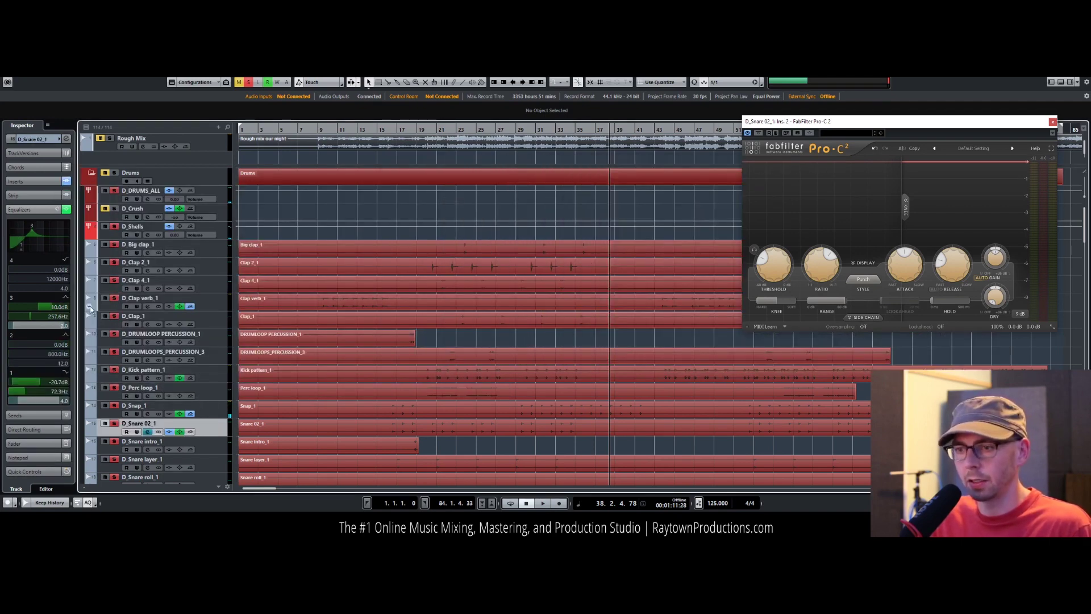
left_click(66, 139)
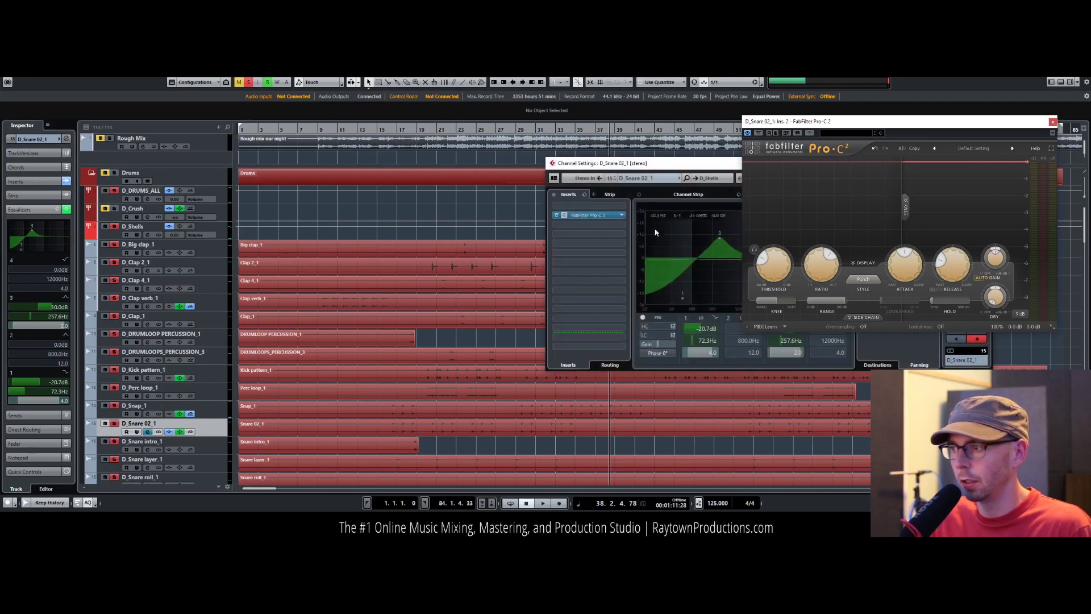
left_click_drag(697, 170, 592, 171)
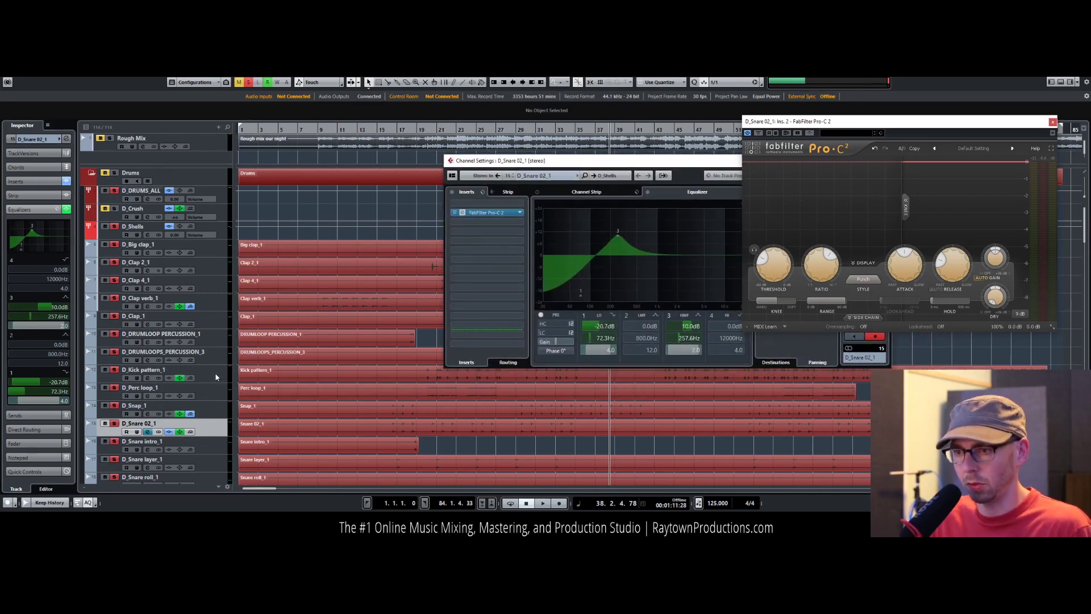
Step: Set EQ band 3 of D_Kick pattern_1 to 15.1 dB at 246.6 Hz and replay the drums from about bar 29
left_click(216, 377)
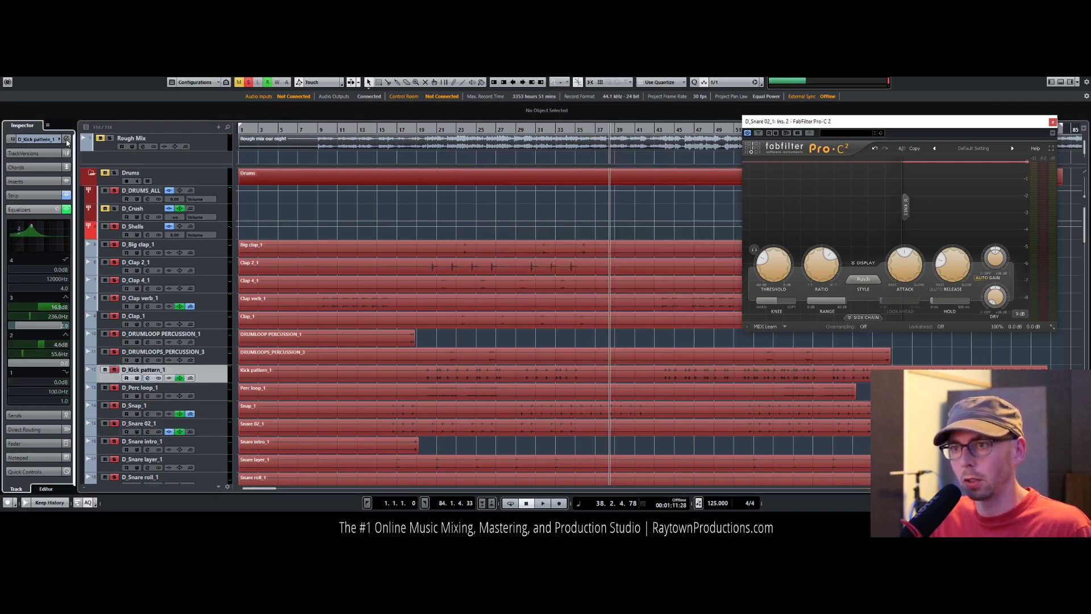
left_click(66, 139)
left_click_drag(615, 225, 617, 227)
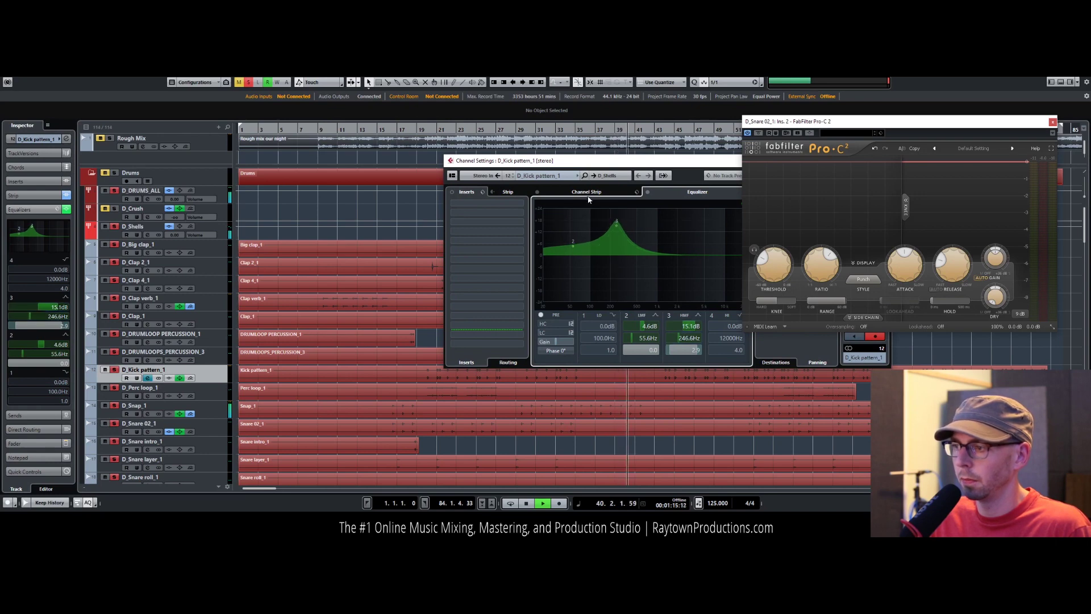
left_click(530, 132)
left_click(518, 131)
Step: Turn the kick's EQ band 3 into a 10.3 dB cut at 253.9 Hz
left_click(66, 139)
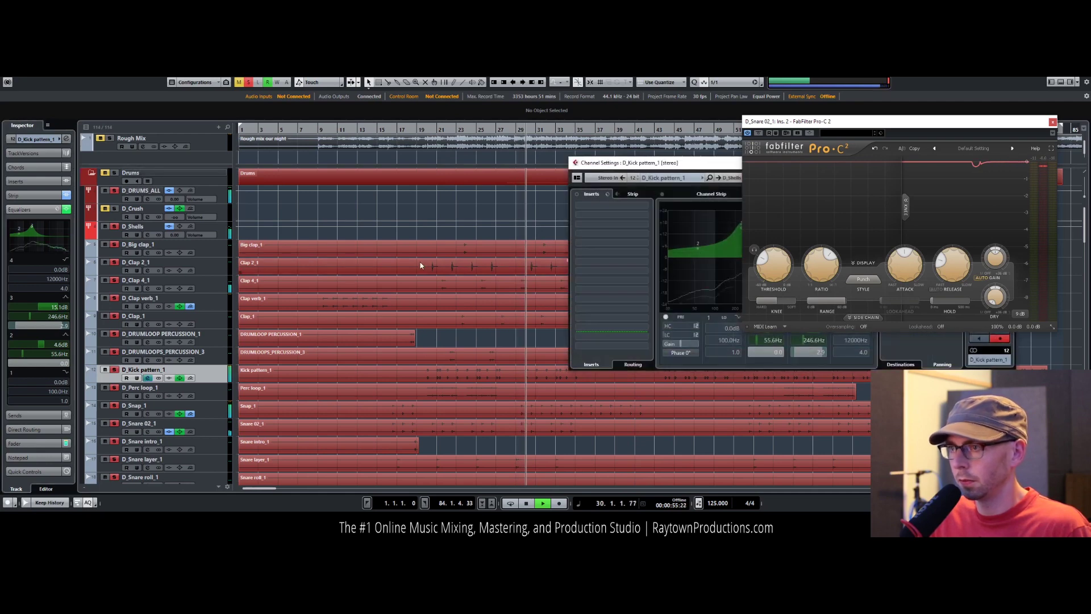
left_click_drag(727, 164, 482, 198)
left_click_drag(496, 257, 498, 313)
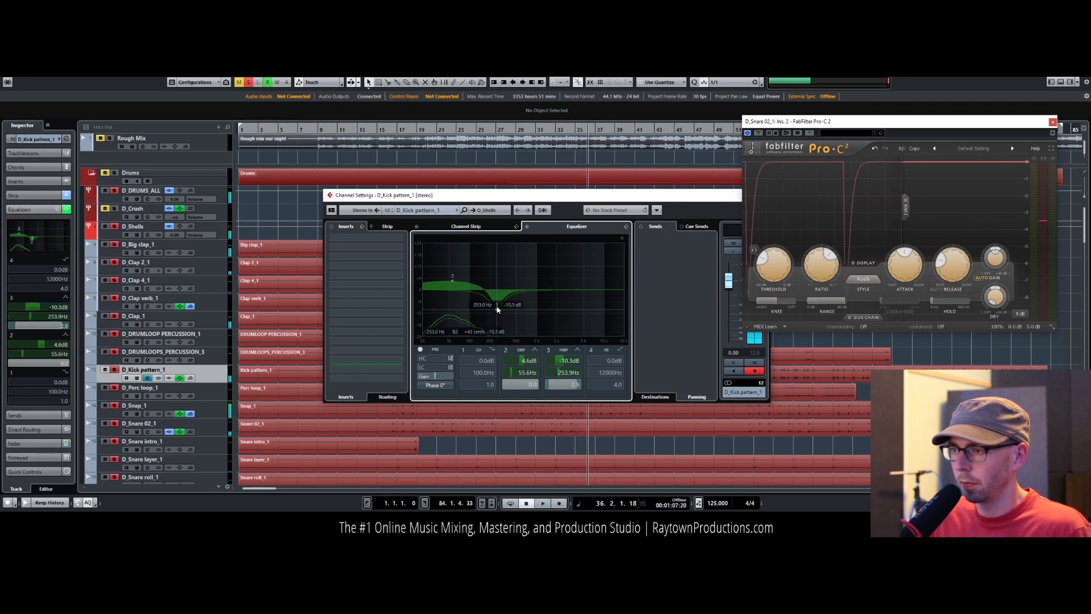
left_click_drag(591, 198, 767, 194)
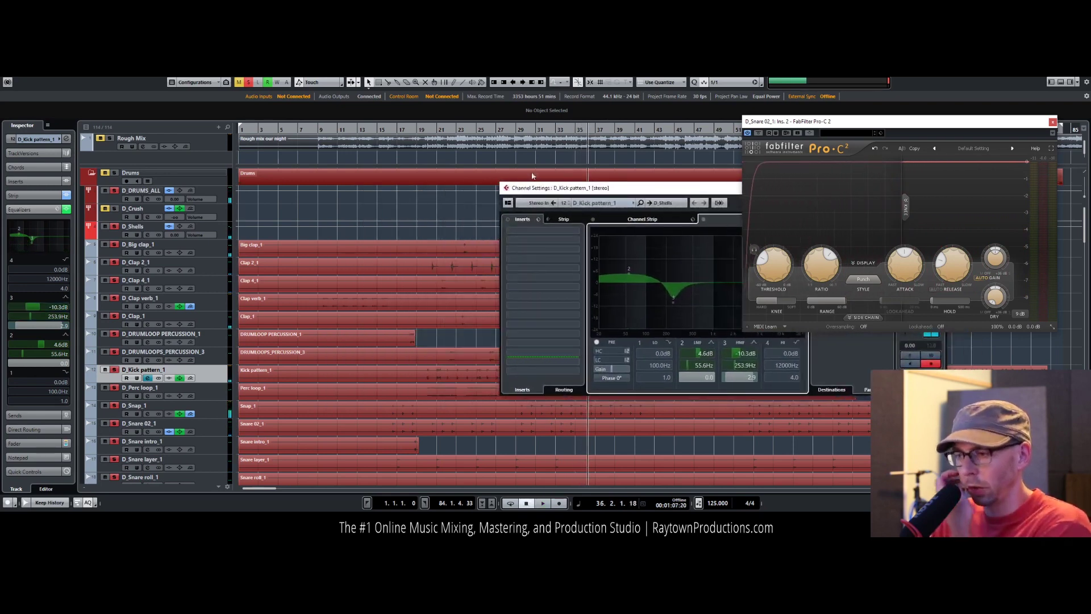
Step: Replay the drums from about bar 22, compare boosting and cutting the kick's EQ band 3, and set it to -9.4 dB at 261.4 Hz
left_click_drag(483, 130, 453, 131)
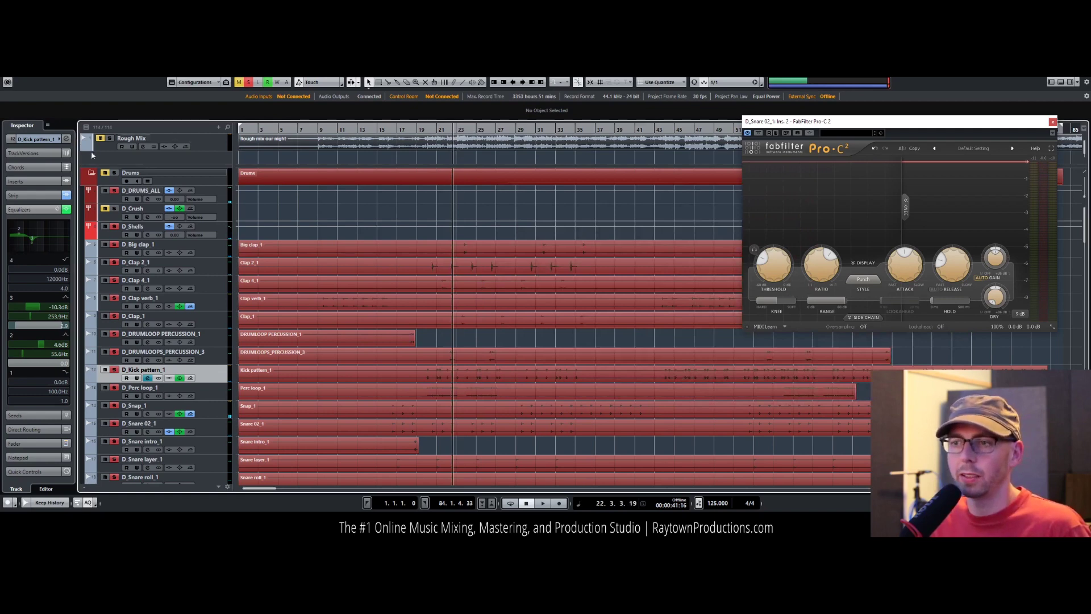
left_click(68, 139)
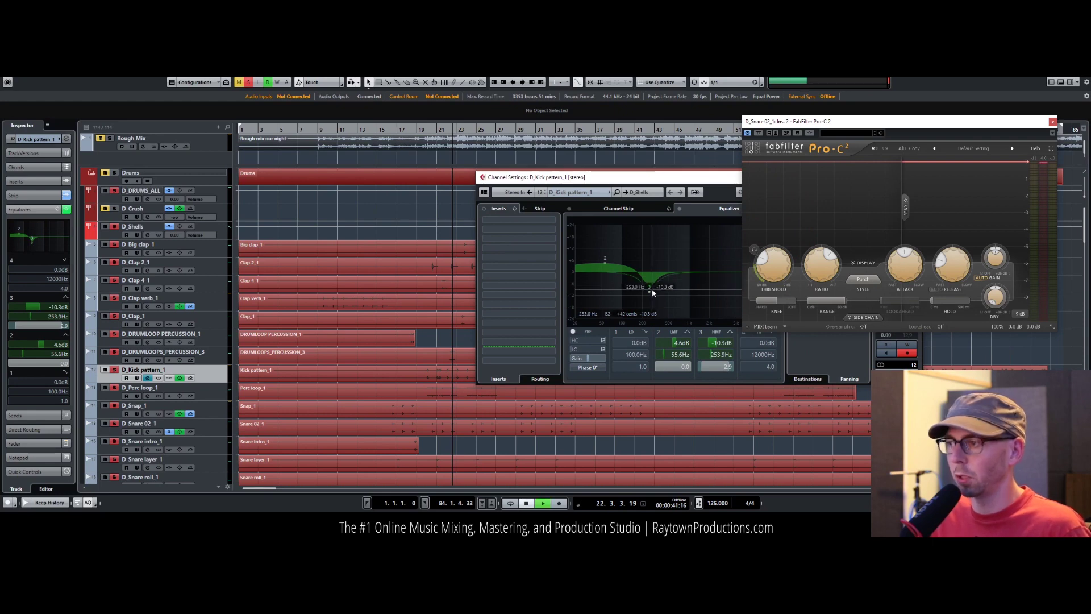
left_click_drag(653, 290, 651, 296)
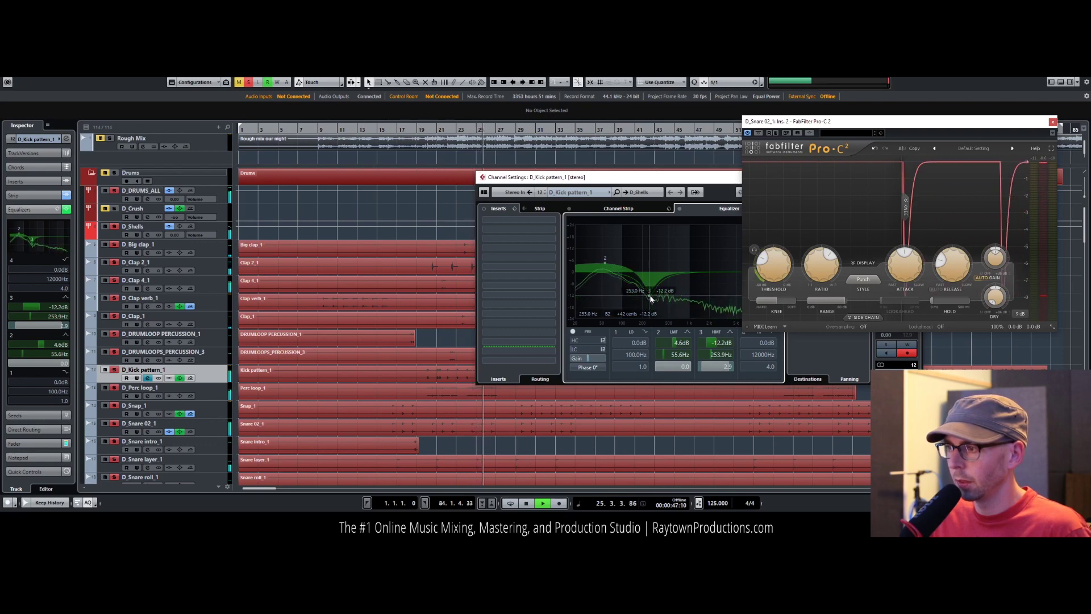
left_click_drag(651, 298, 650, 241)
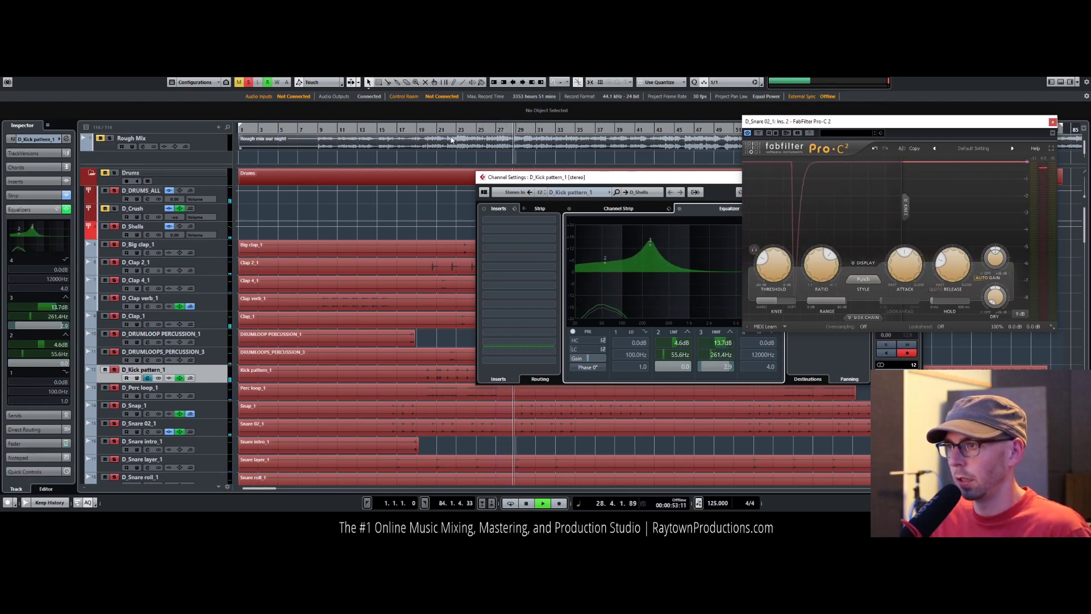
left_click(453, 130)
left_click(66, 139)
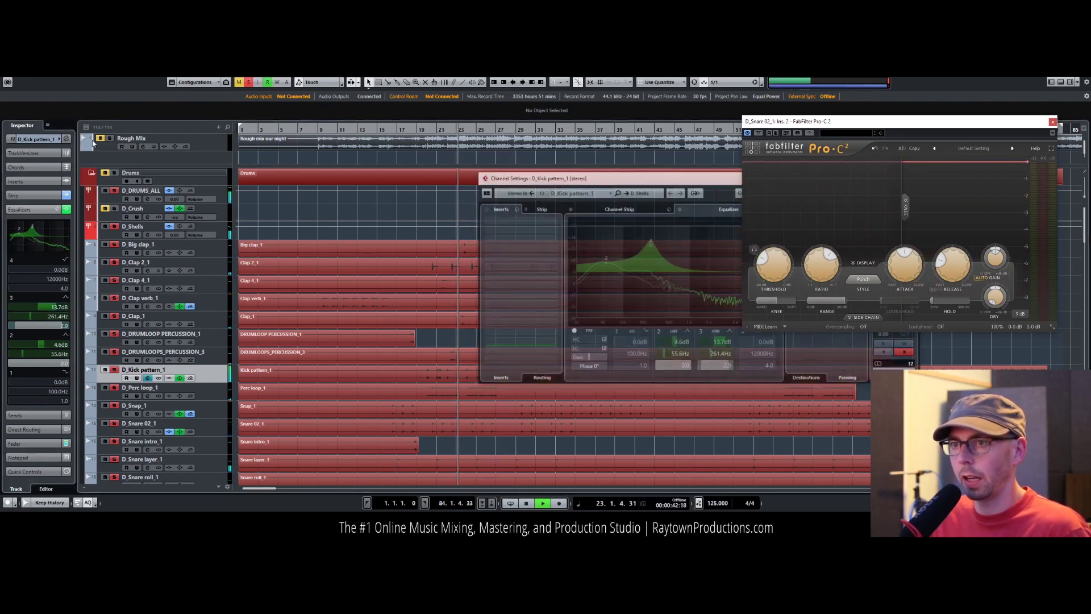
left_click_drag(651, 248, 650, 289)
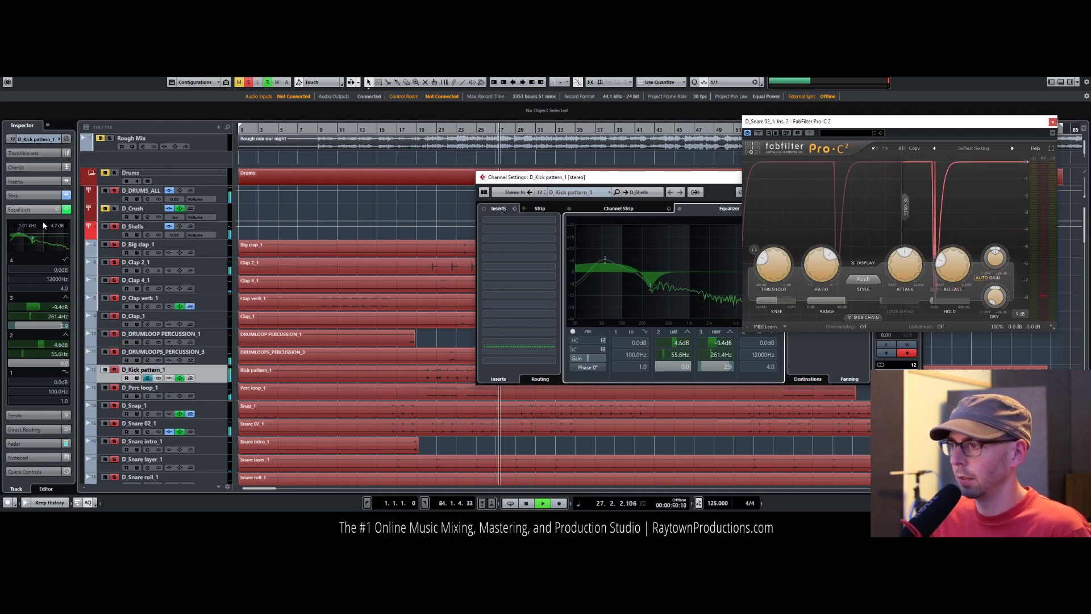
left_click(436, 309)
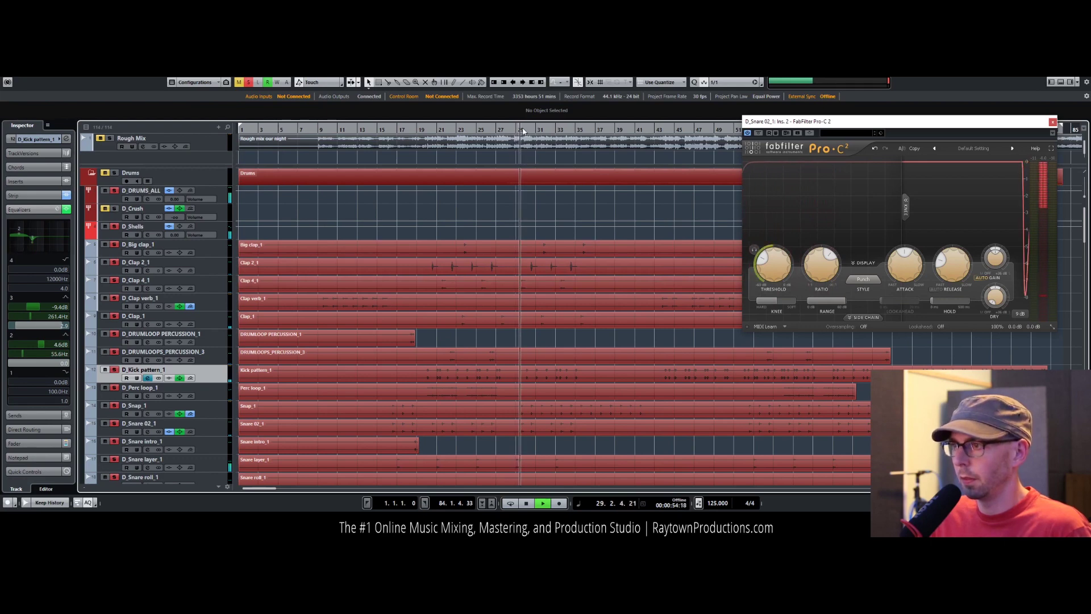
Step: Select the D_Stick loop_1 track and play it soloed
scroll(455, 319, "down", 5)
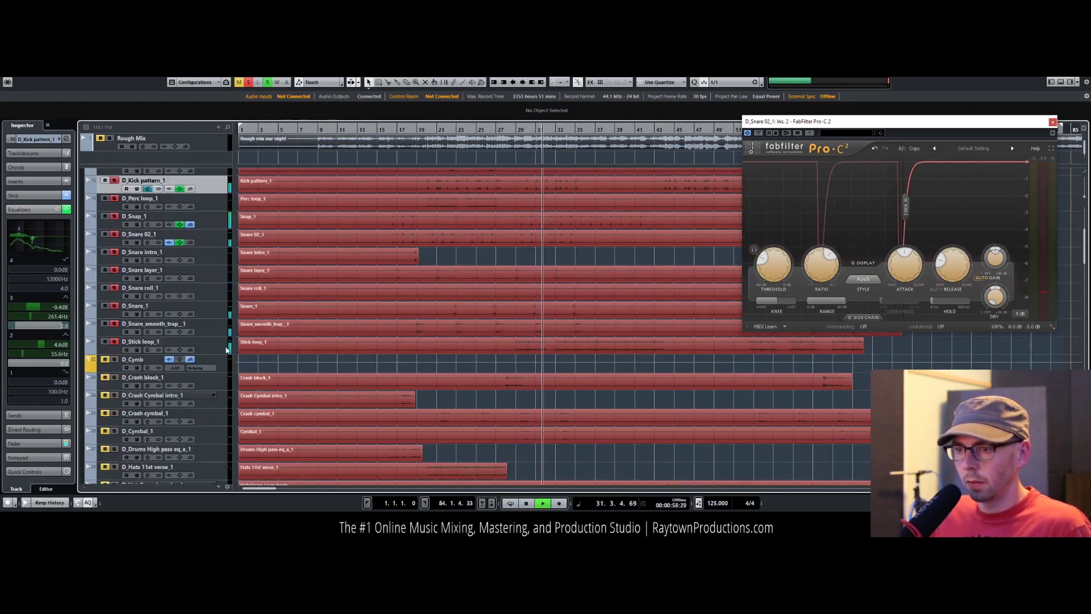
left_click(177, 347)
key("space")
left_click(114, 342)
key("space")
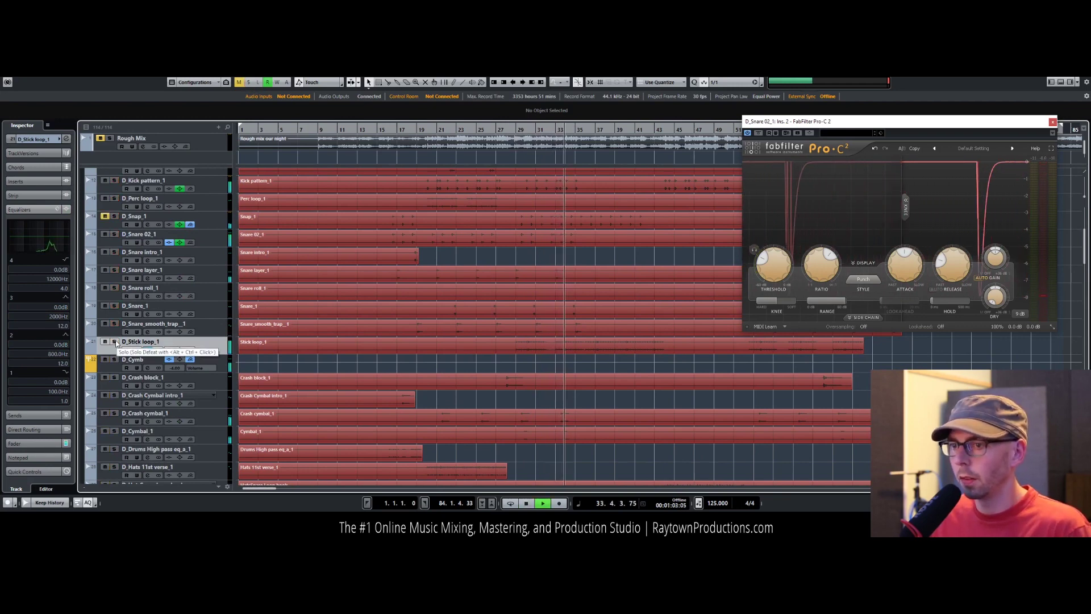
left_click(114, 342)
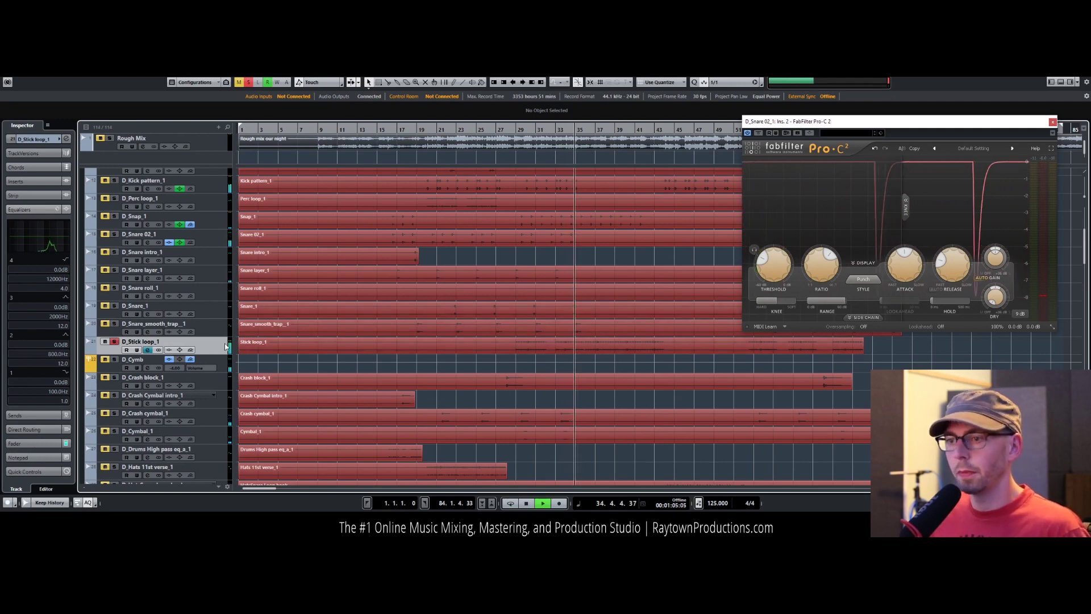
Step: Boost D_Stick loop_1's EQ by 3.9 dB at 2952 Hz with a Q of 0.5 and by 1.5 dB at 7970 Hz
left_click(66, 139)
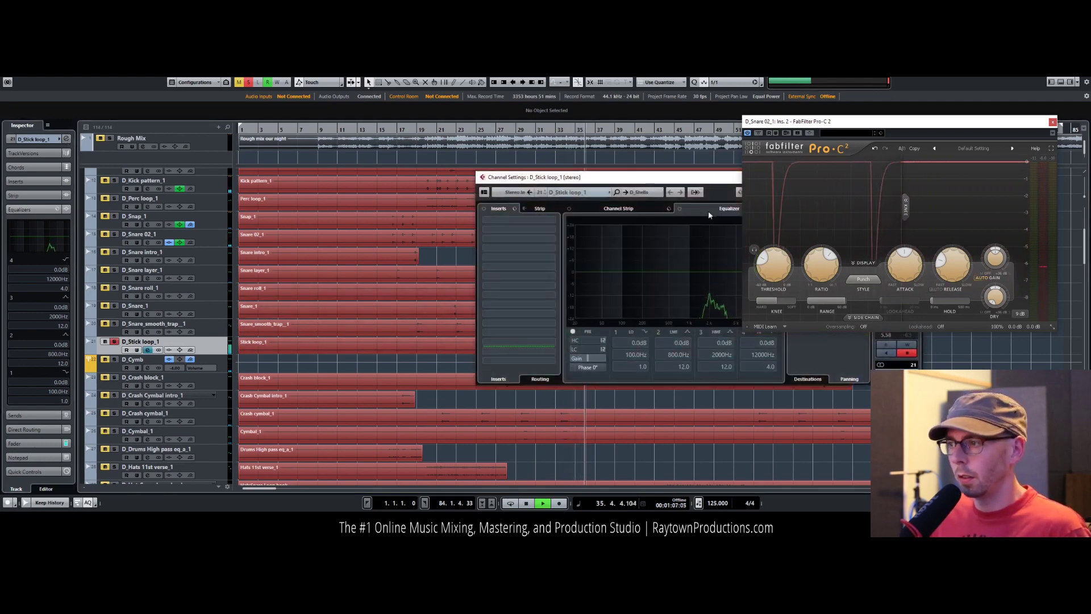
left_click_drag(729, 174, 515, 173)
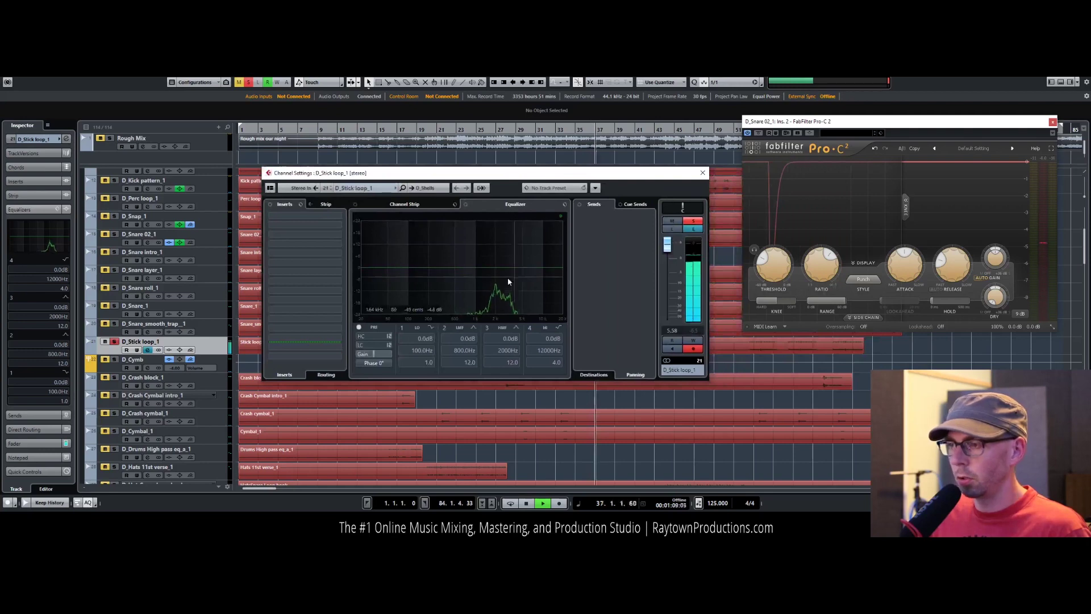
left_click(429, 203)
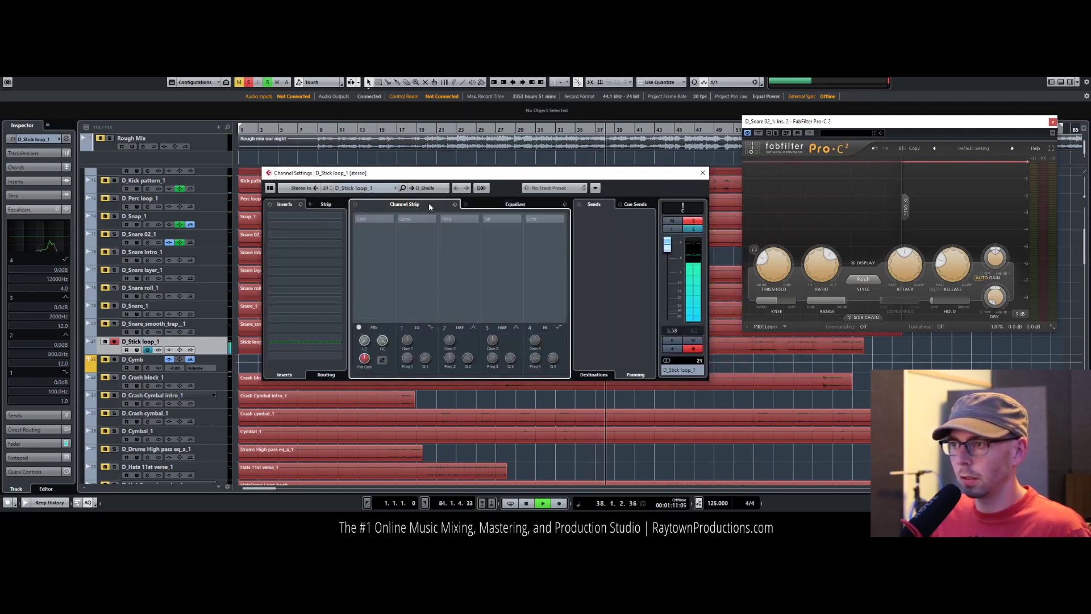
left_click(516, 204)
left_click_drag(548, 267, 508, 261)
left_click(530, 328)
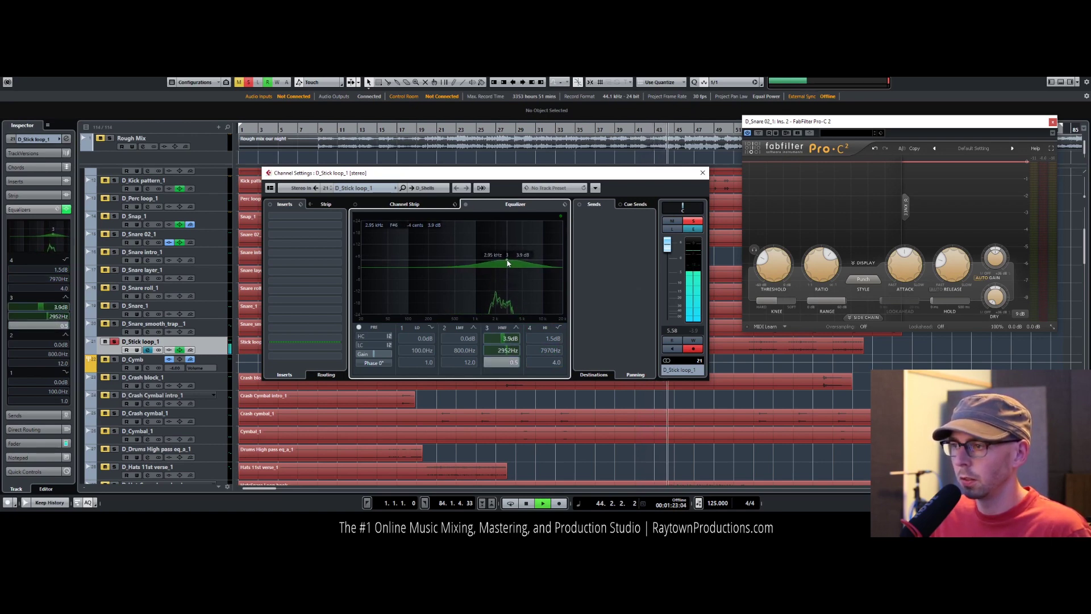
key("e")
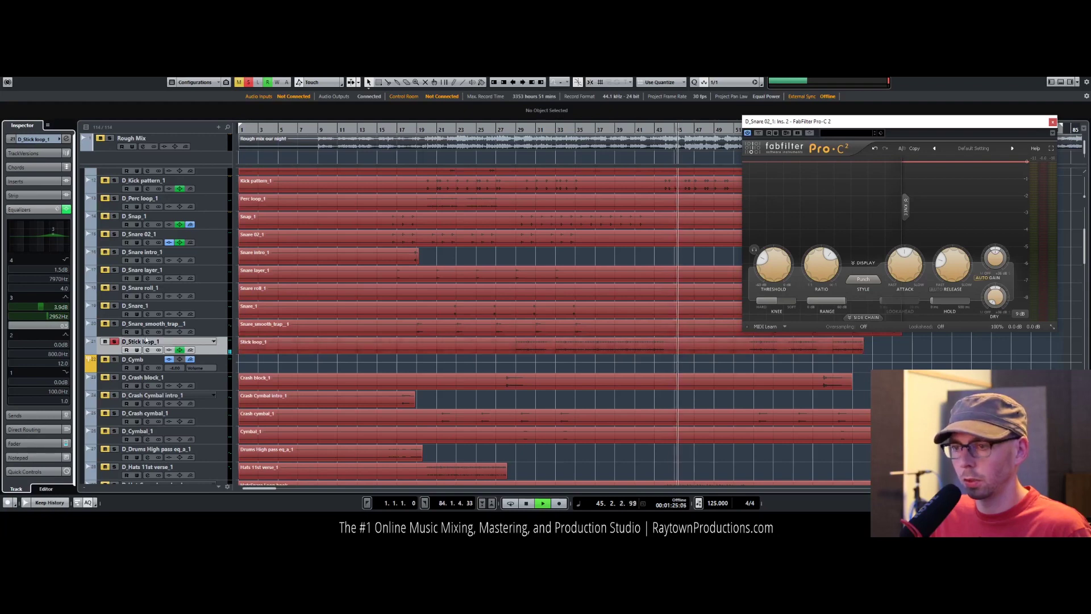
Step: Replay from about bar 16 with the compressor window closed, switching the solo from D_Stick loop_1 to the D_Shells group
left_click(113, 343)
left_click(391, 130)
left_click(1052, 124)
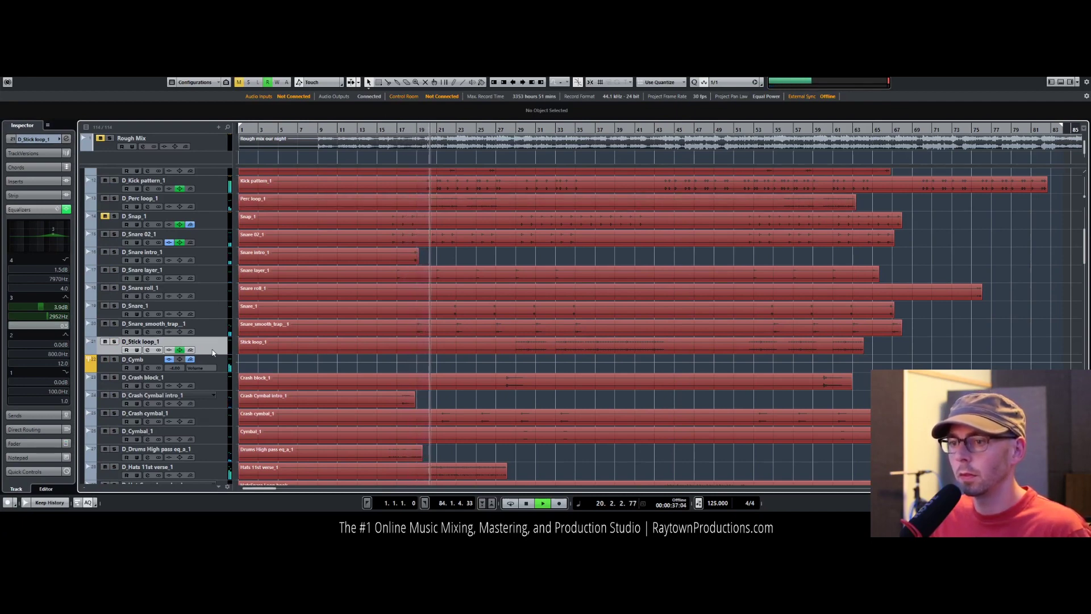
scroll(143, 199, "up", 8)
left_click(114, 226)
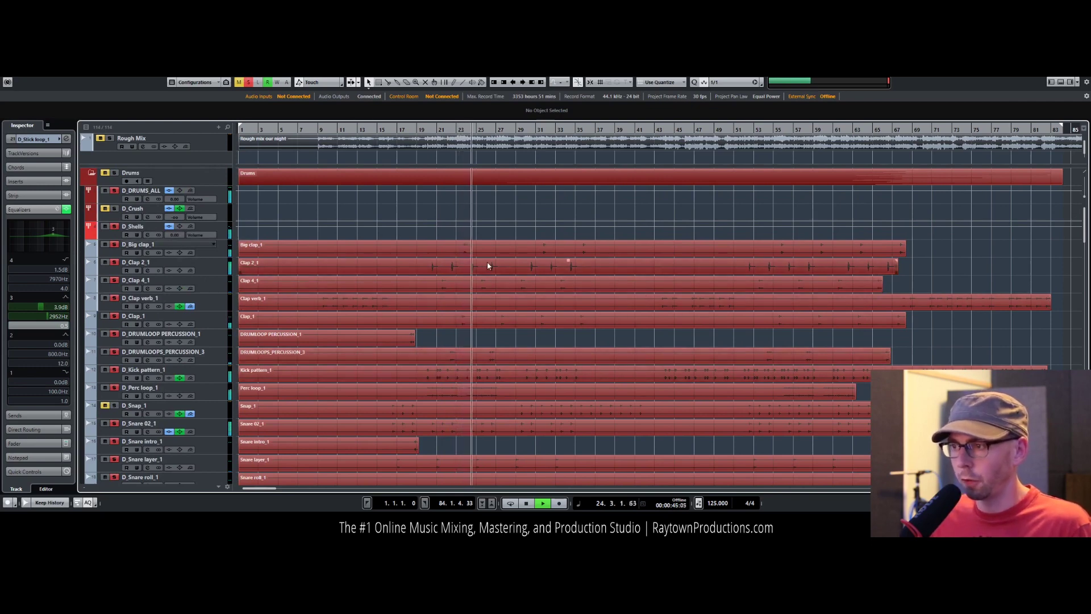
Step: Replay the soloed shells from about bar 23, check the clap tracks, select D_Clap_1 and stop playback
left_click_drag(473, 130, 418, 159)
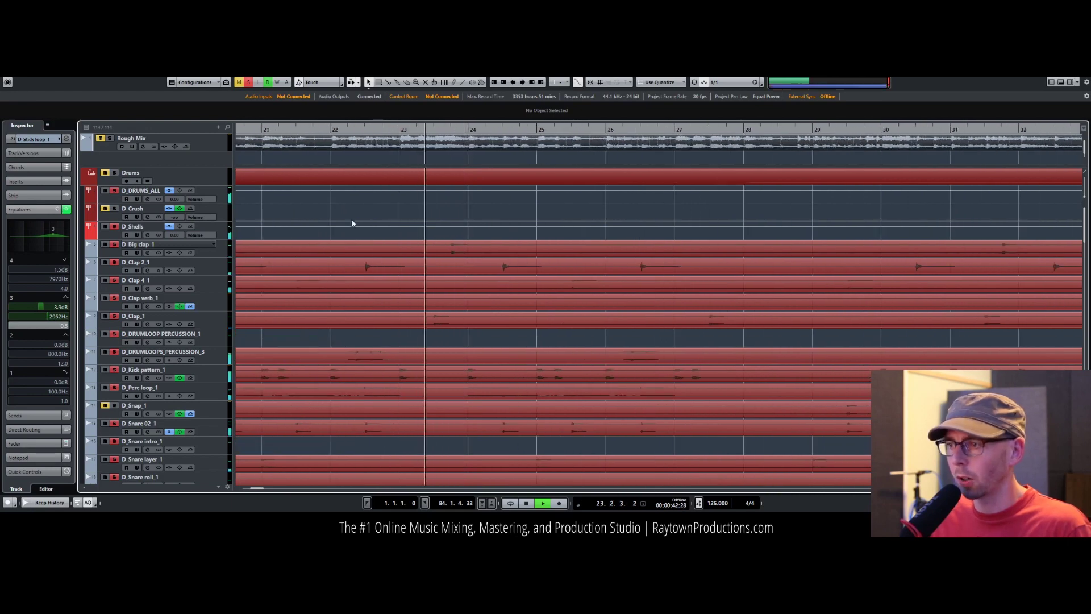
left_click(212, 247)
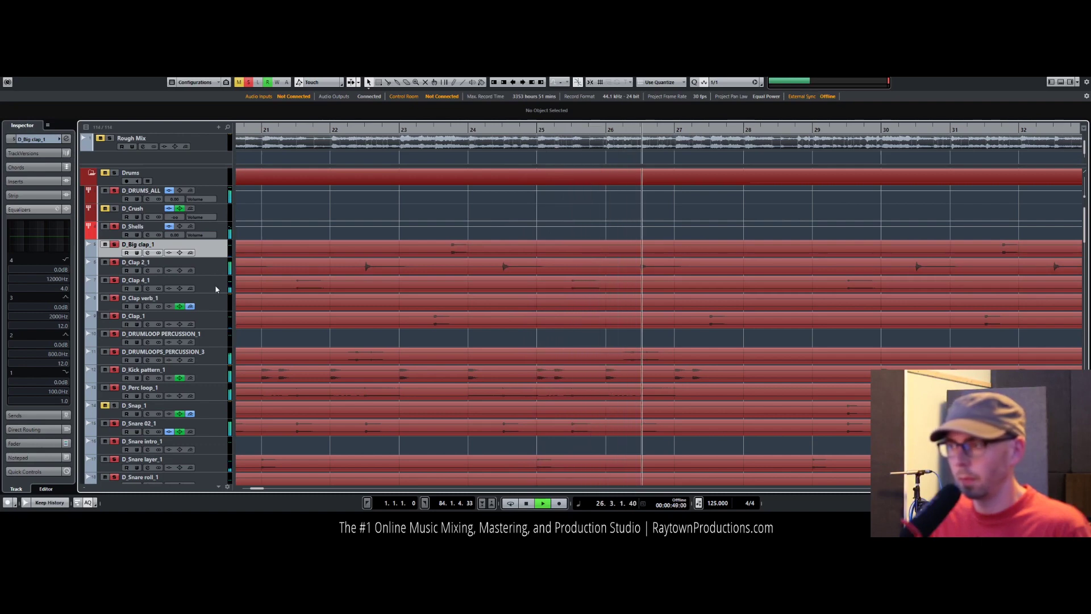
scroll(584, 298, "down", 3)
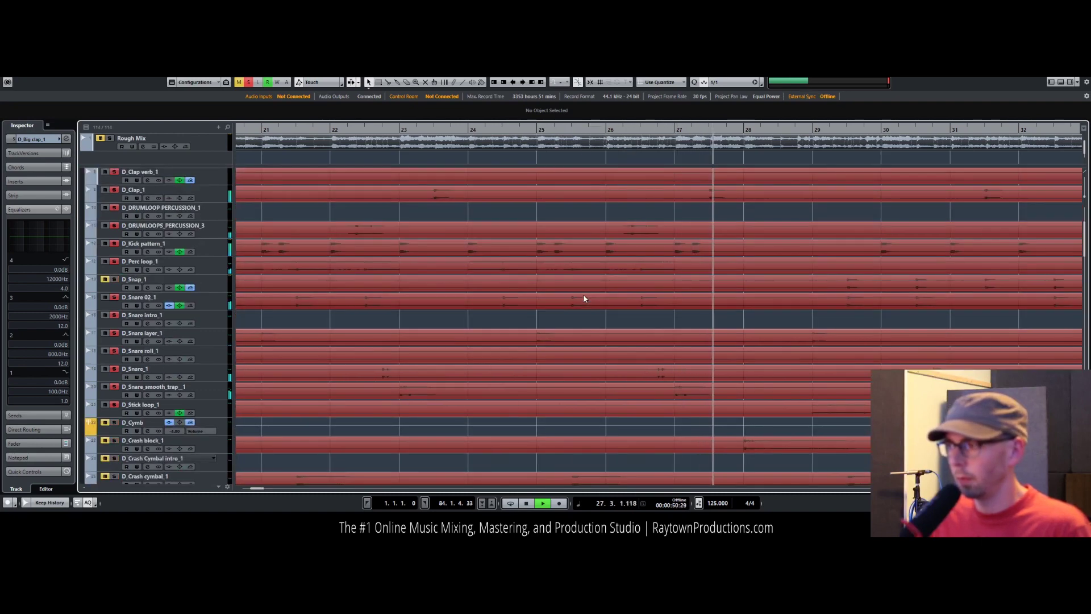
right_click(216, 195)
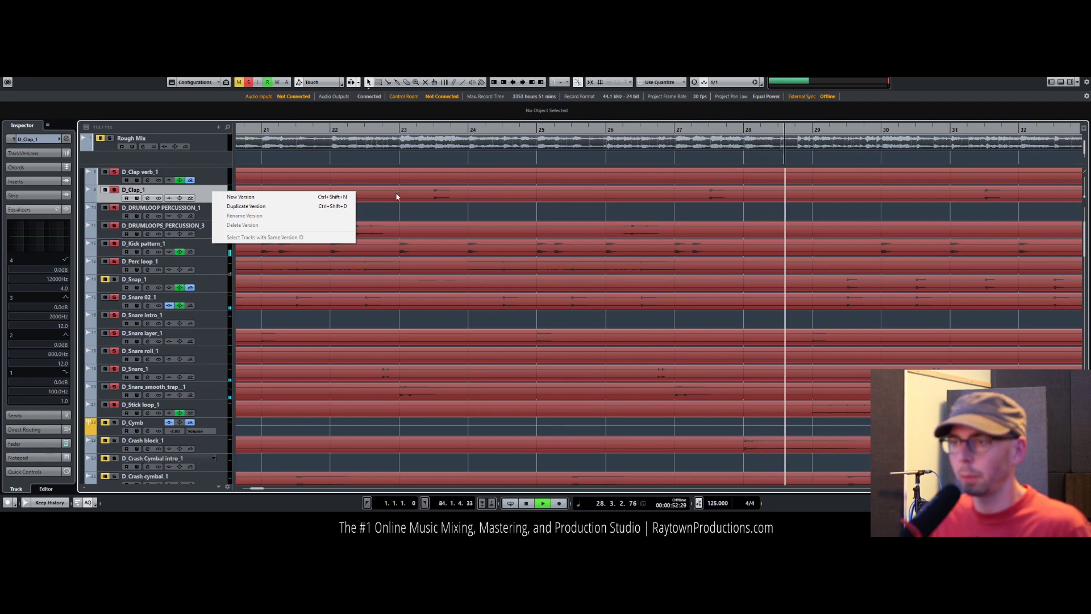
key("Escape")
key("space")
left_click_drag(429, 130, 410, 115)
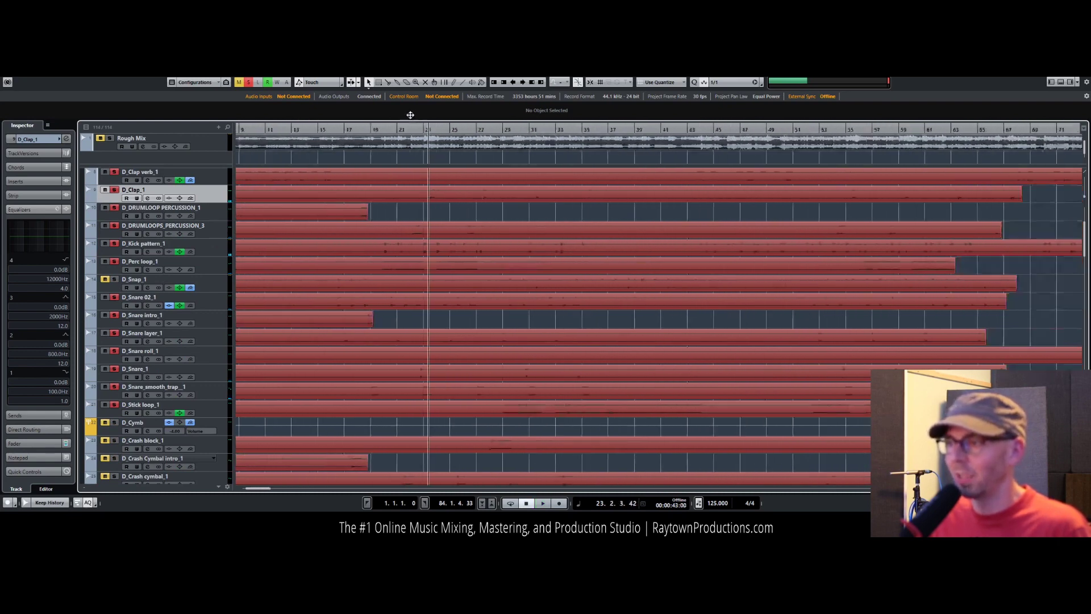
Step: Raise D_Clap_1's volume and boost its EQ band 4 by 6.7 dB at 1509 Hz
left_click(35, 138)
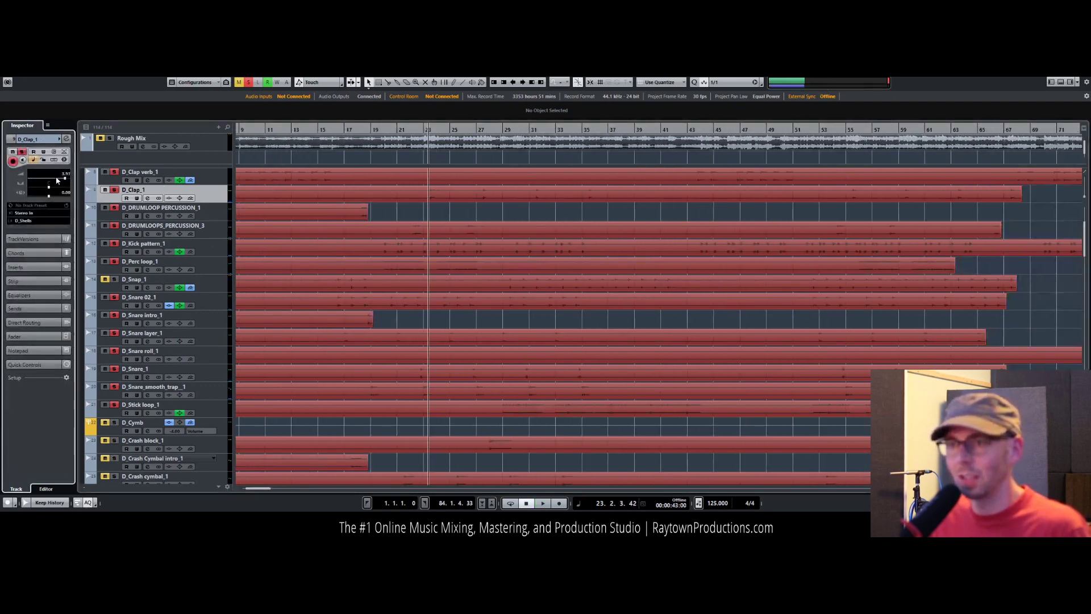
left_click(35, 295)
left_click_drag(39, 228, 48, 231)
scroll(52, 269, "down", 2)
Step: Play from about bar 23 to compare the soloed Rough Mix with the full unsoloed mix
left_click(420, 131)
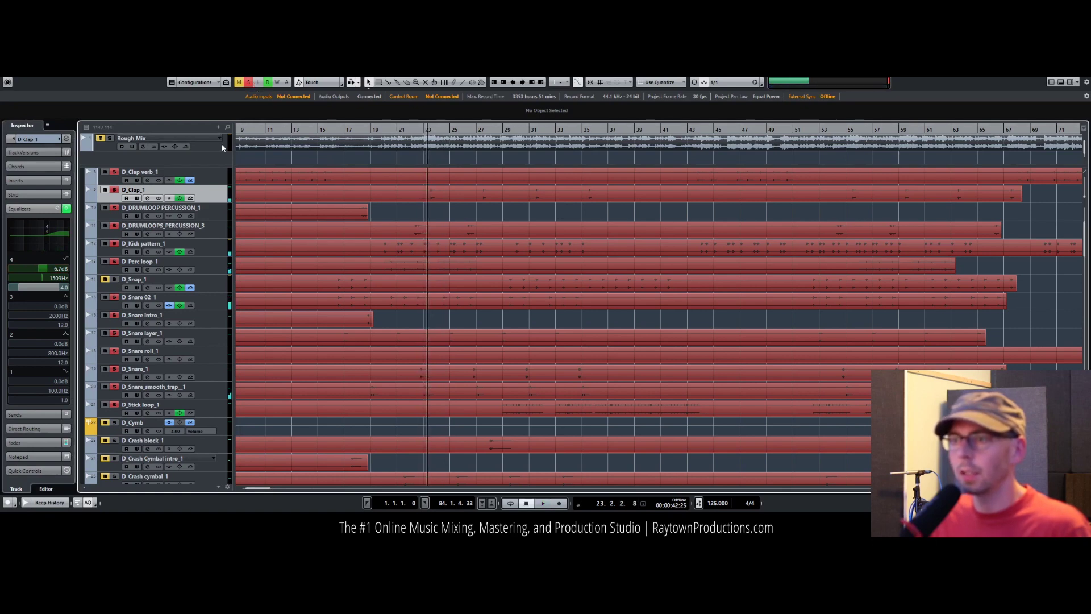
left_click(434, 162)
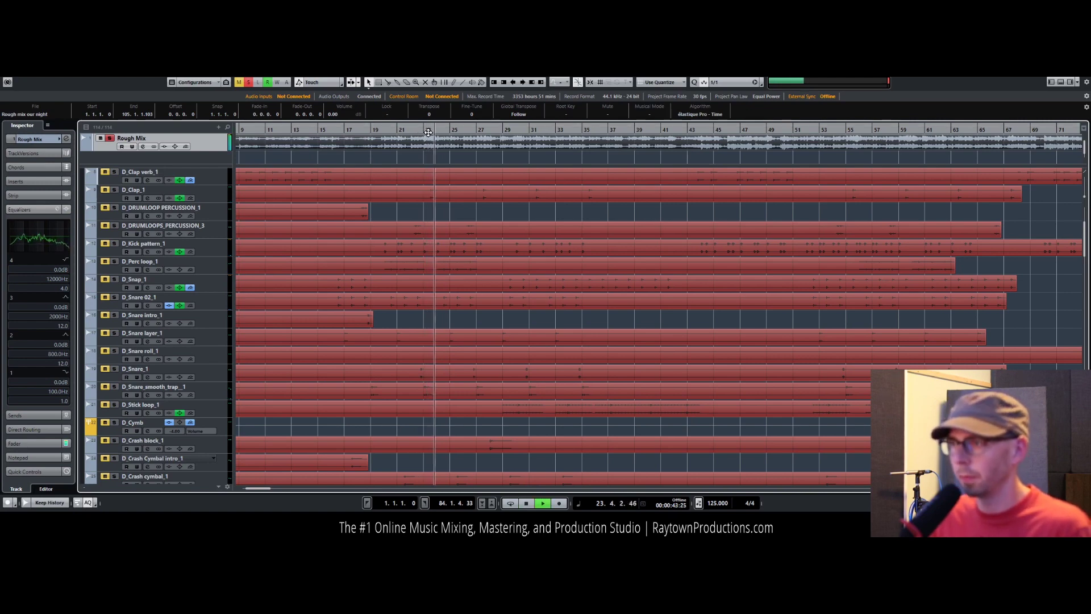
left_click(422, 129)
left_click(100, 138)
left_click(110, 138)
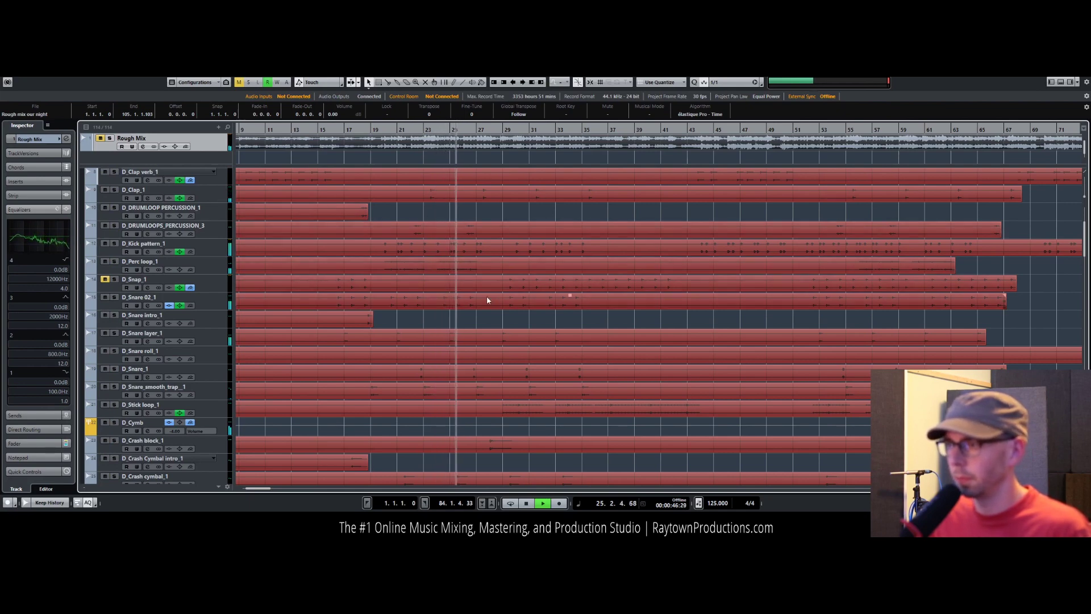
Step: Solo the D_Shells group again and raise the D_Stick loop_1 track's volume
scroll(492, 304, "up", 7)
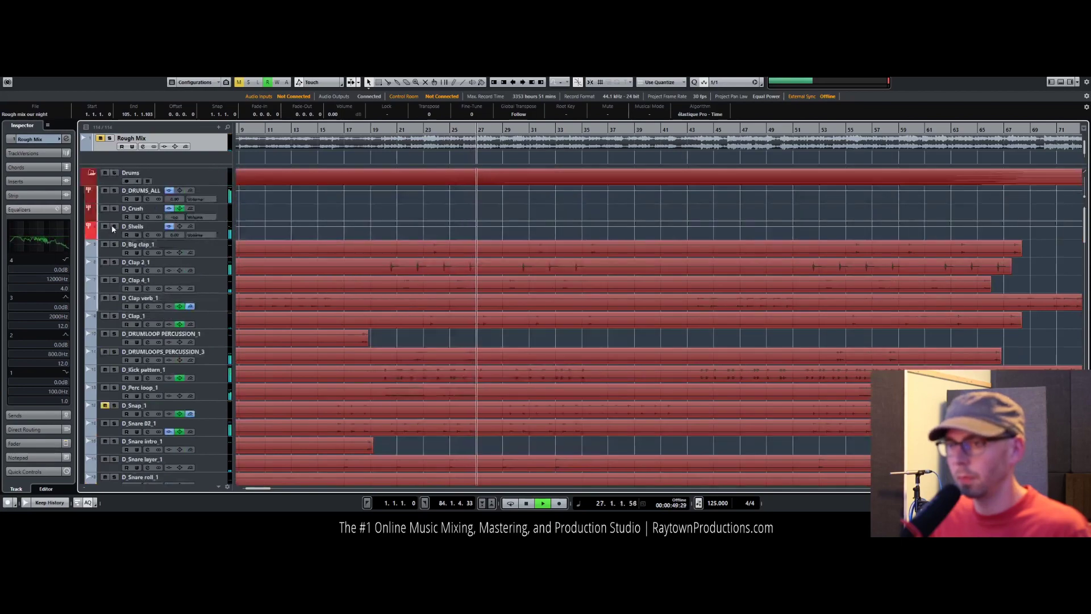
left_click(113, 227)
scroll(336, 312, "down", 7)
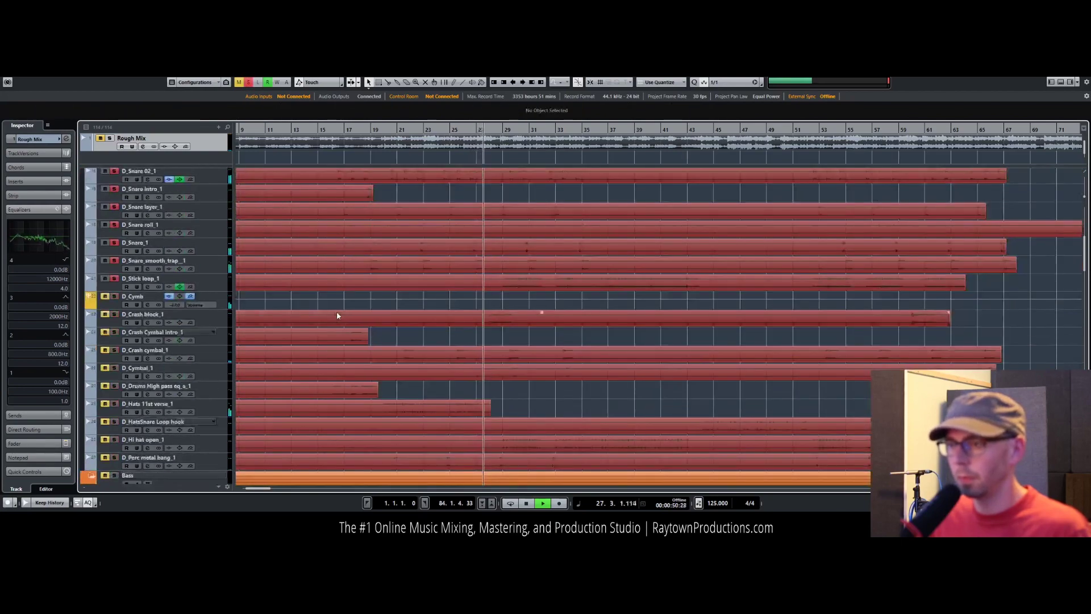
left_click(224, 287)
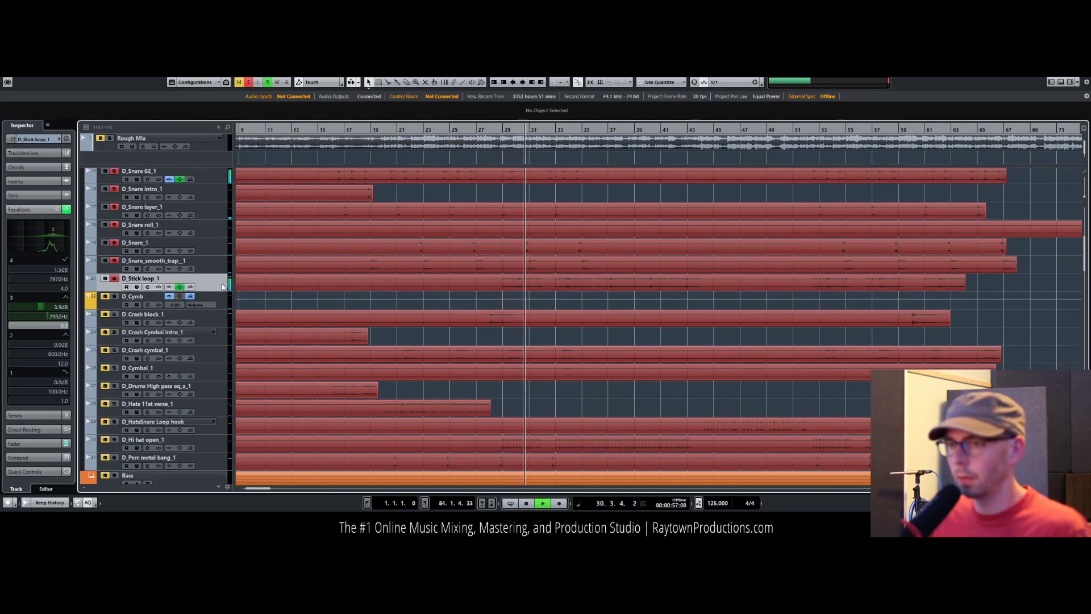
left_click(34, 139)
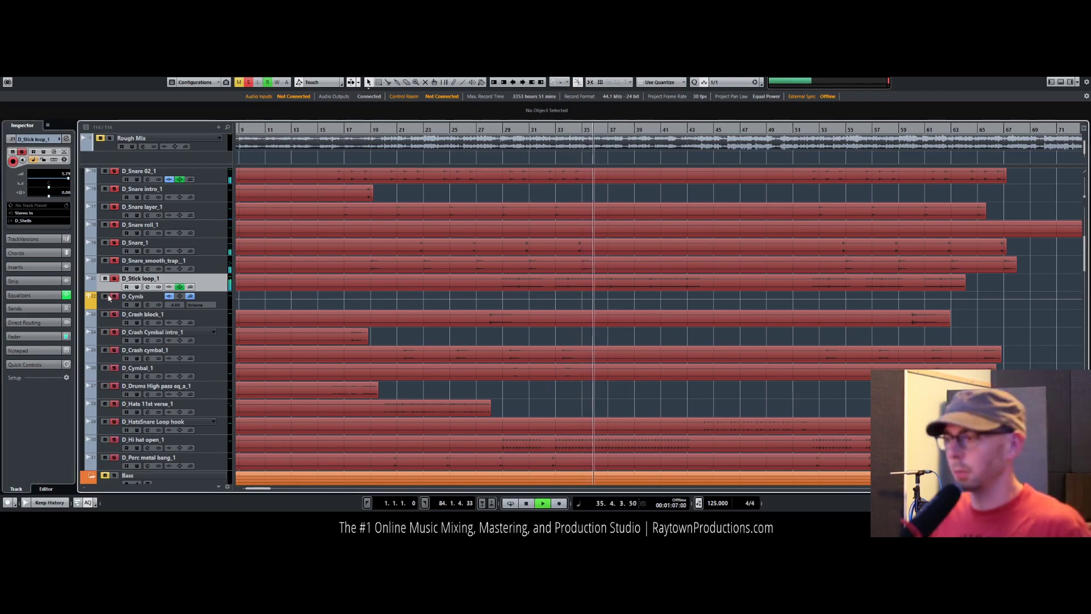
Step: Add the D_Cymb group to the solo and boost D_Hi hat open_1's EQ band 3 by 2.4 dB at 20000 Hz
scroll(593, 322, "down", 5)
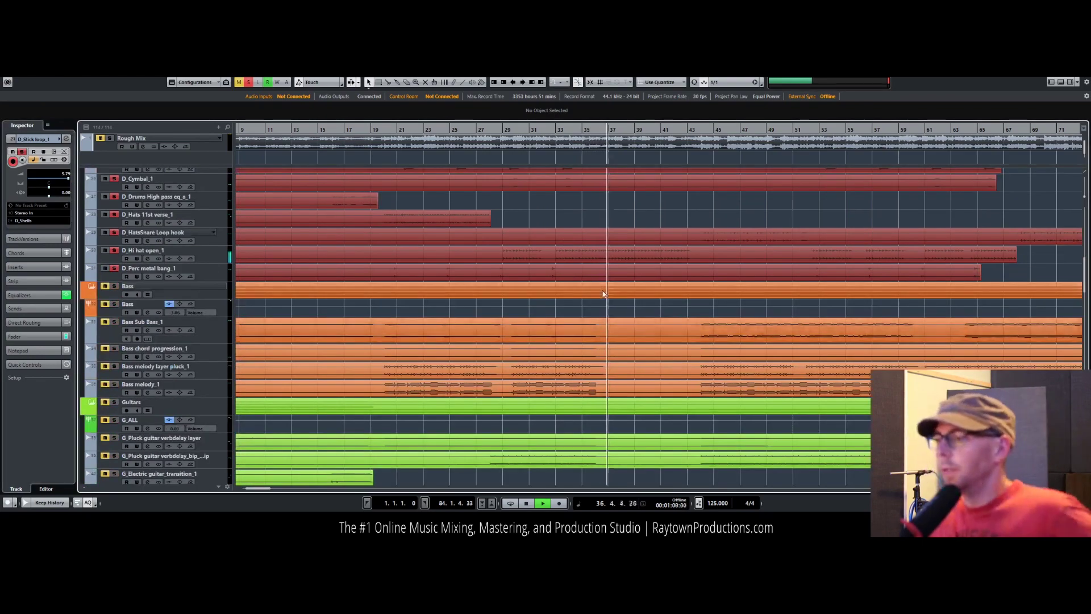
scroll(603, 295, "up", 4)
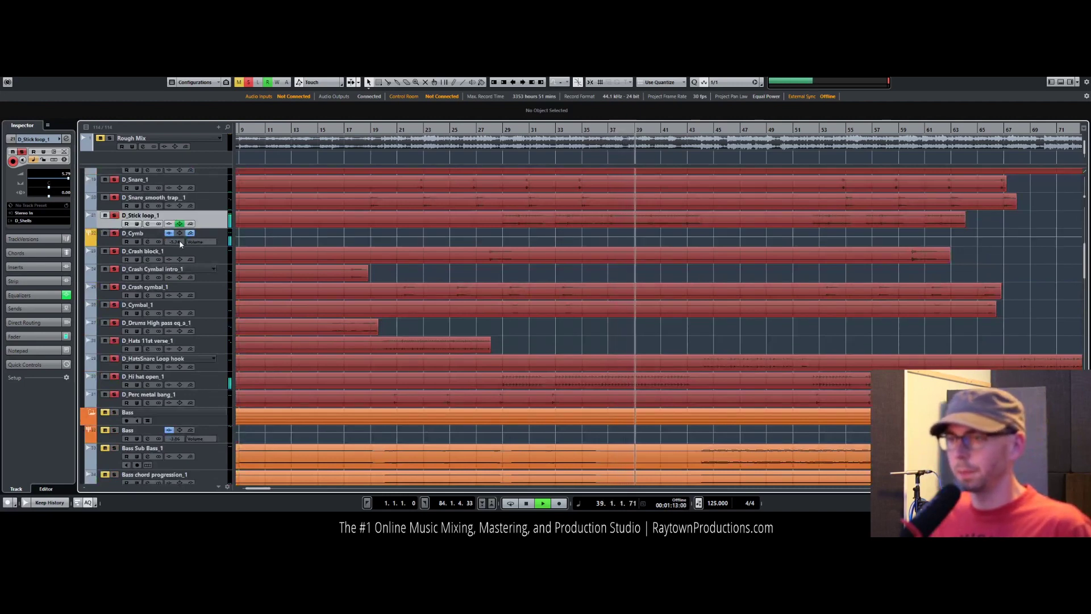
left_click(209, 385)
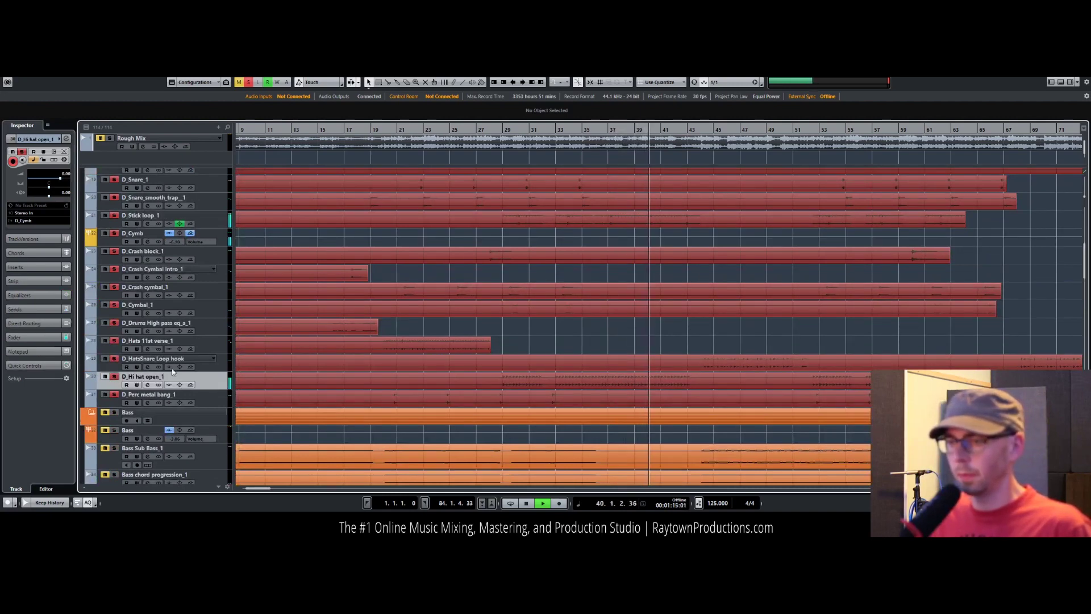
left_click(34, 295)
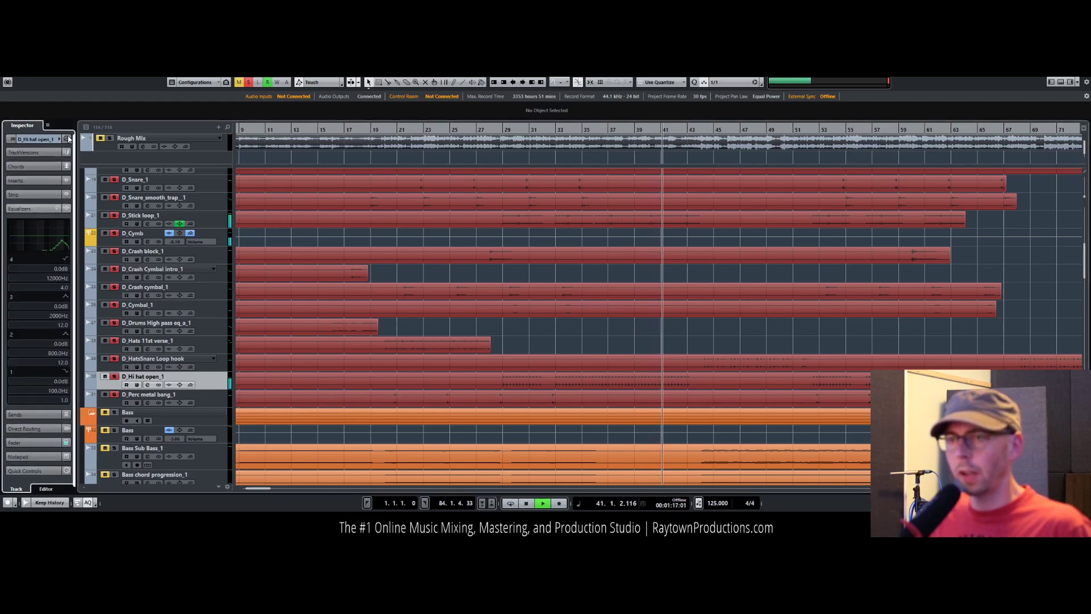
left_click(40, 235)
left_click_drag(487, 268, 569, 266)
left_click_drag(479, 254, 564, 266)
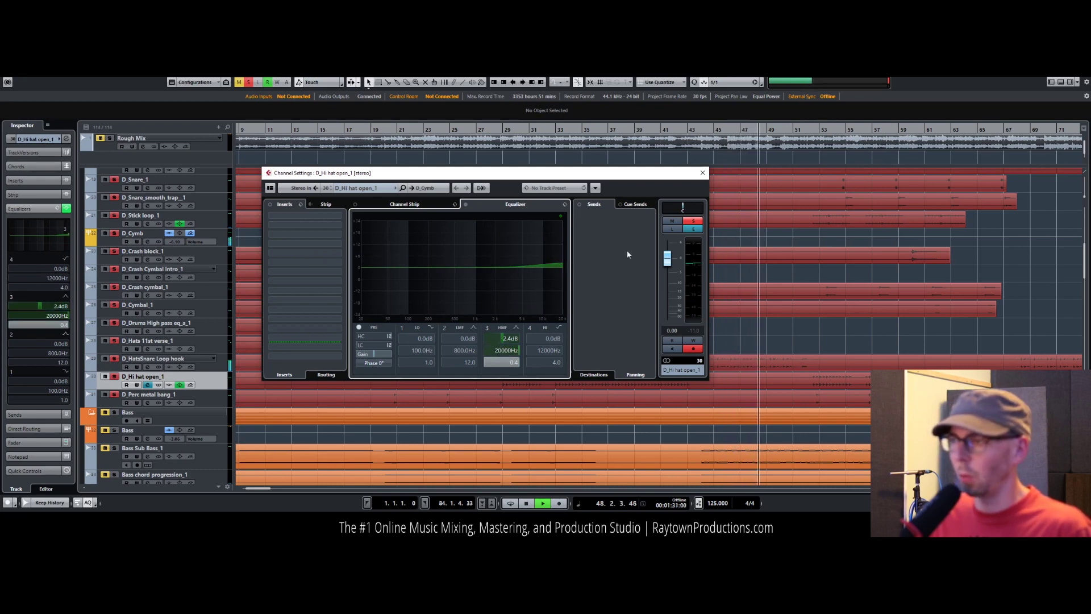
left_click(702, 173)
Step: Replay the open hi-hat, cut its EQ band 2 by 8.5 dB at 6592 Hz, and audition the result from about bar 31
left_click(700, 130)
left_click(658, 130)
left_click(555, 129)
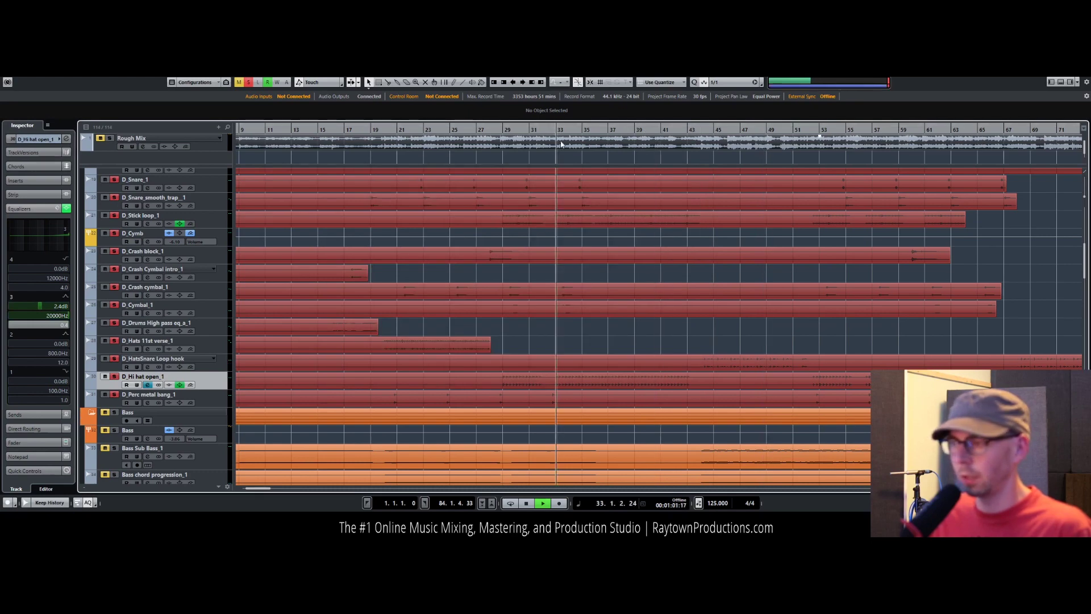
left_click(65, 138)
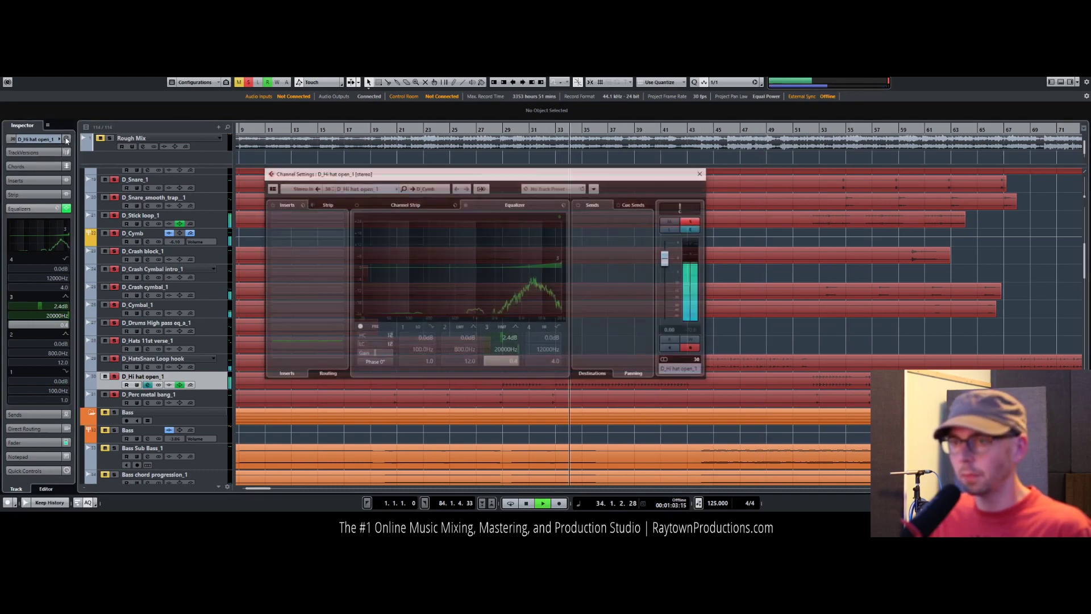
left_click_drag(469, 267, 531, 223)
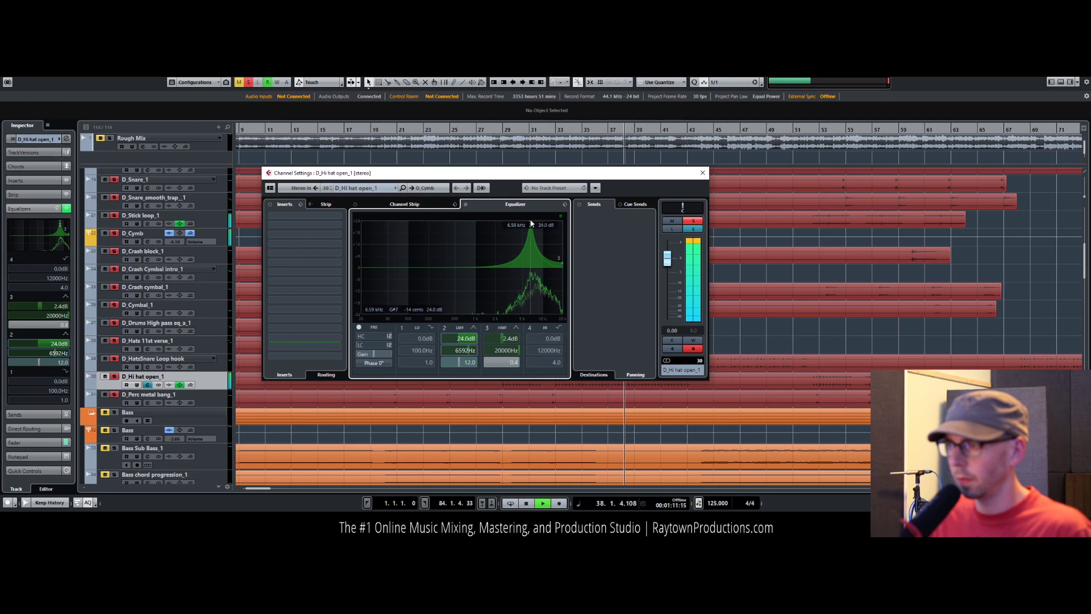
left_click_drag(531, 230, 557, 286)
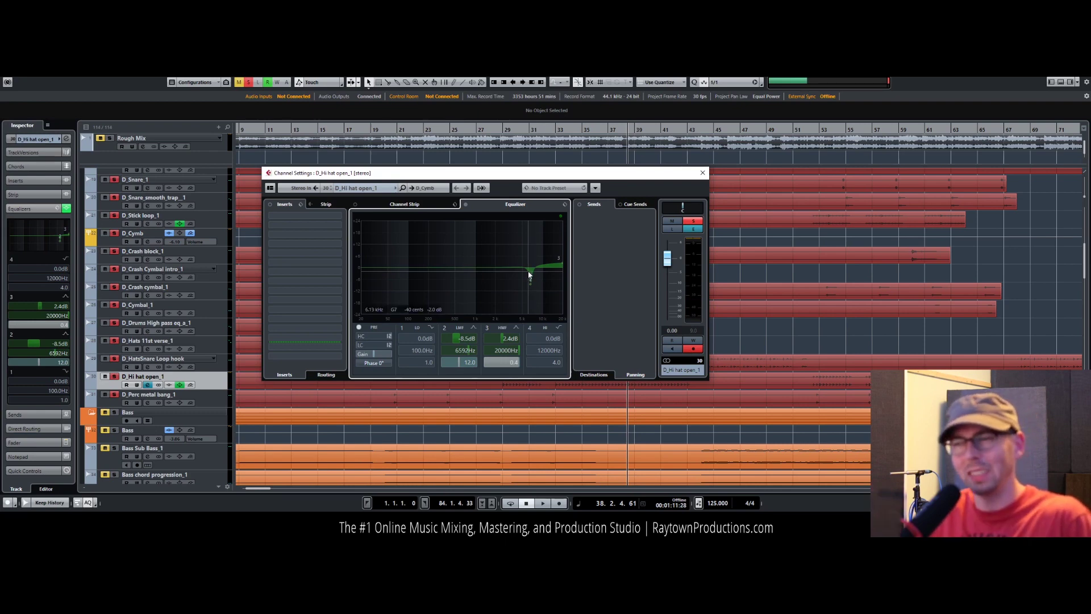
left_click(532, 129)
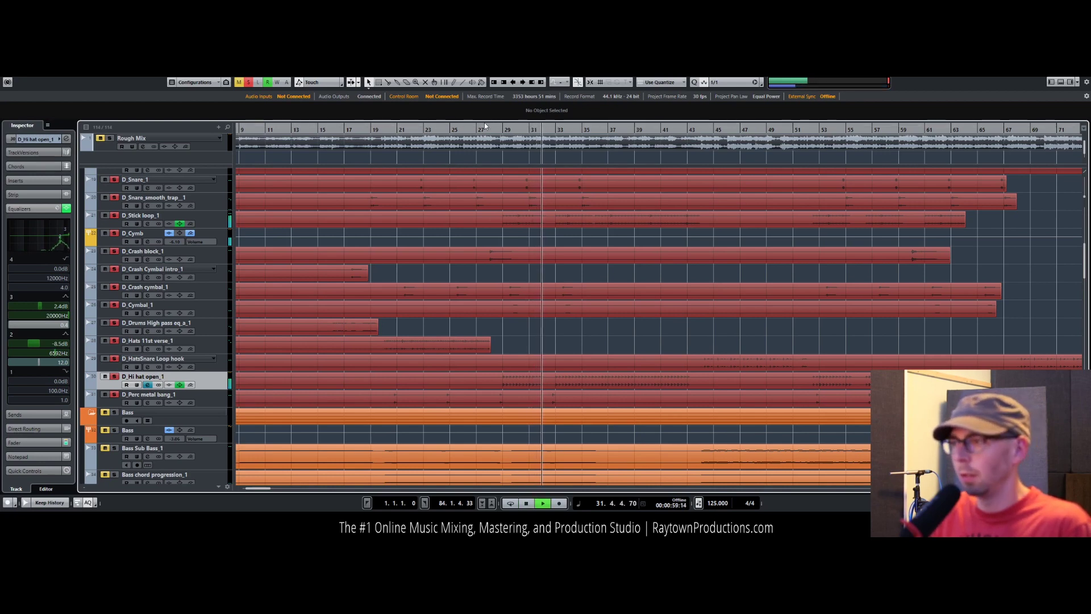
key("space")
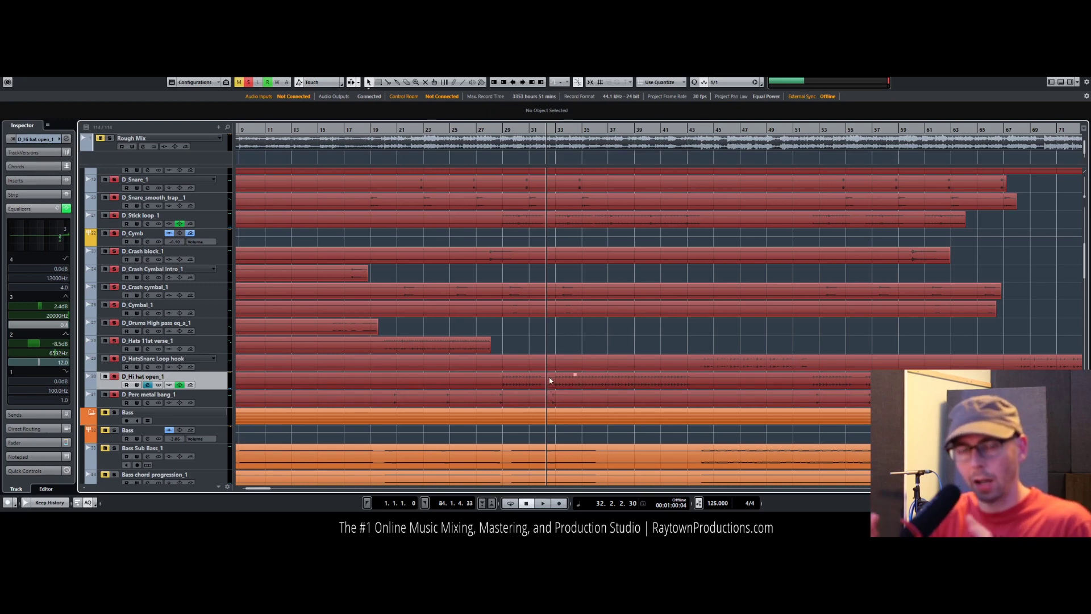
Step: Play the soloed drums from about bar 19 and look through the shells and cymbal tracks
scroll(489, 382, "down", 5)
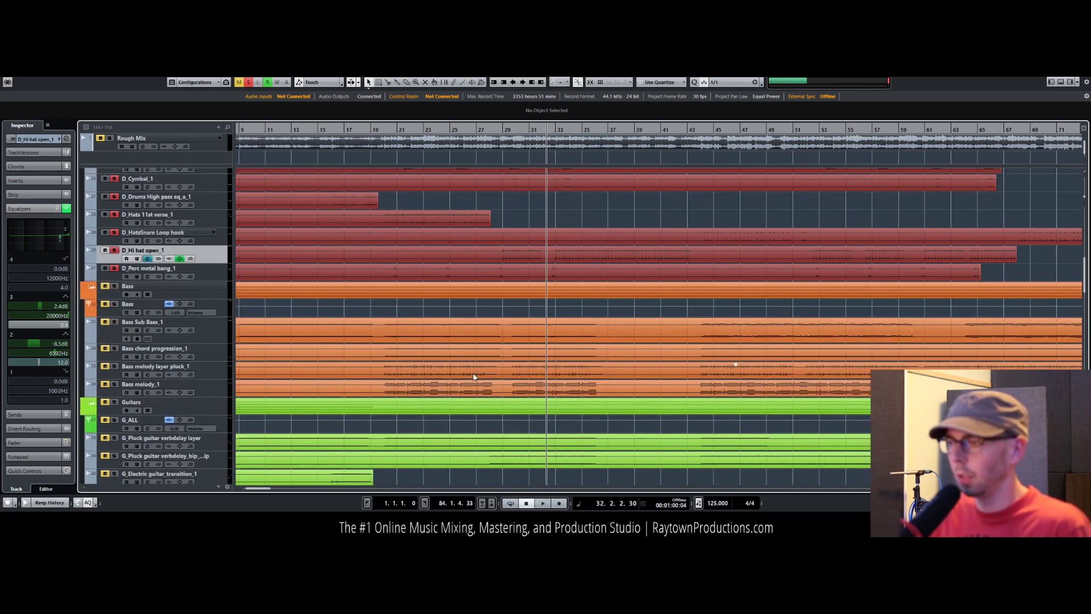
left_click_drag(397, 120, 375, 114)
scroll(492, 217, "up", 3)
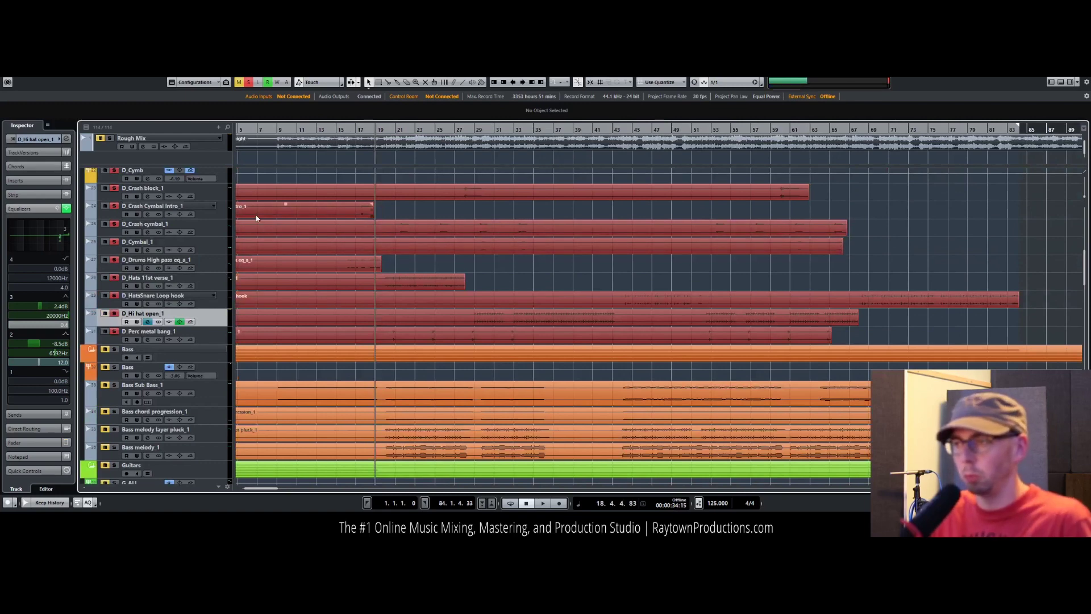
scroll(400, 294, "up", 9)
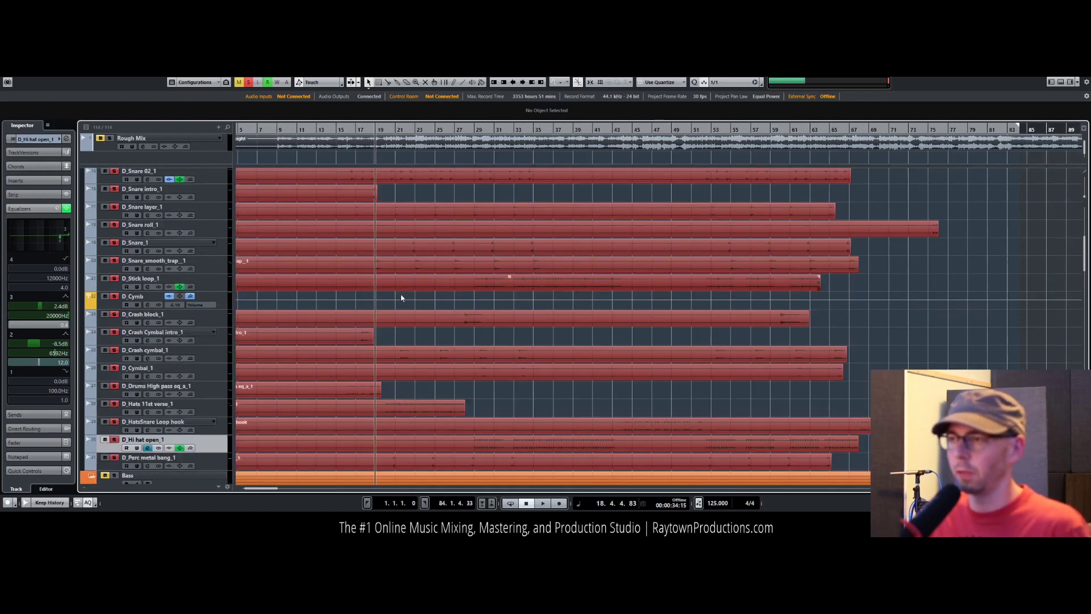
scroll(405, 286, "up", 6)
scroll(405, 292, "up", 3)
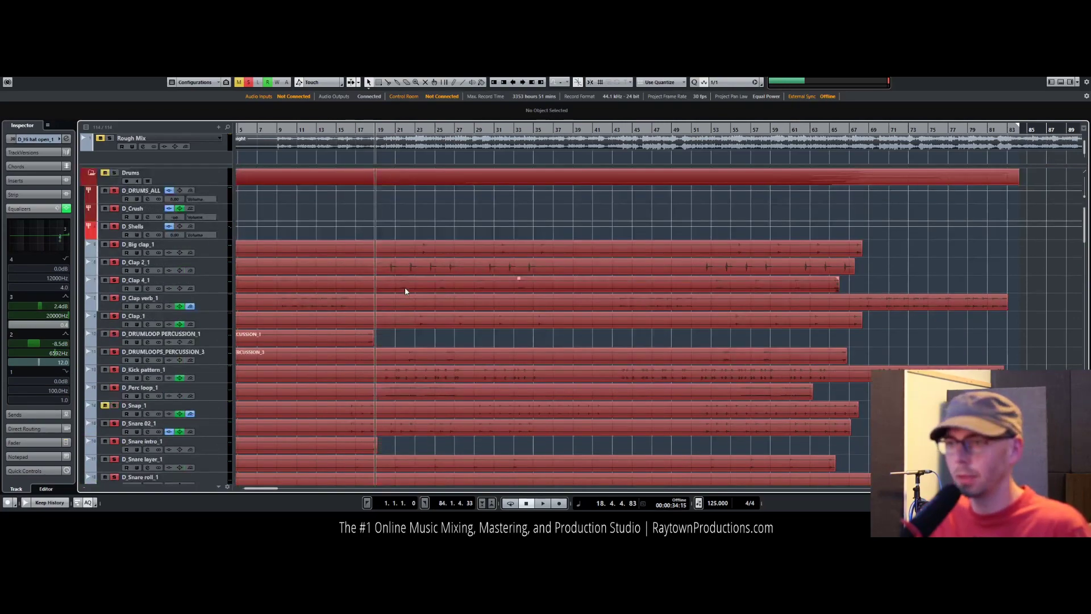
scroll(405, 292, "down", 6)
scroll(404, 287, "down", 5)
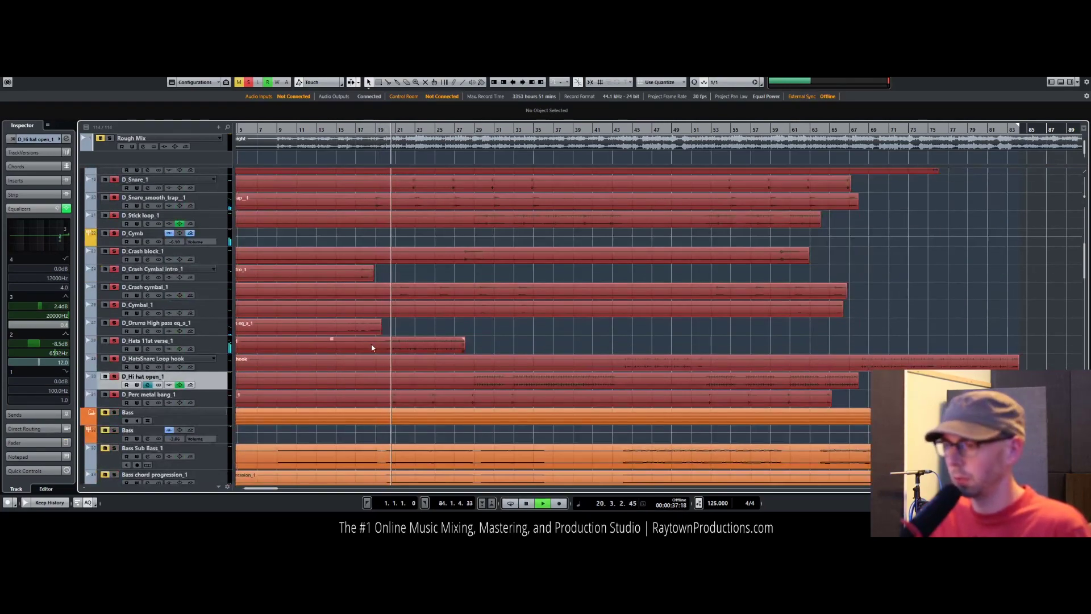
Step: On D_Hats 11st verse_1, boost EQ band 4 by 2.7 dB at 1436 Hz and cut band 3 by 5.9 dB at 6496 Hz
left_click(197, 349)
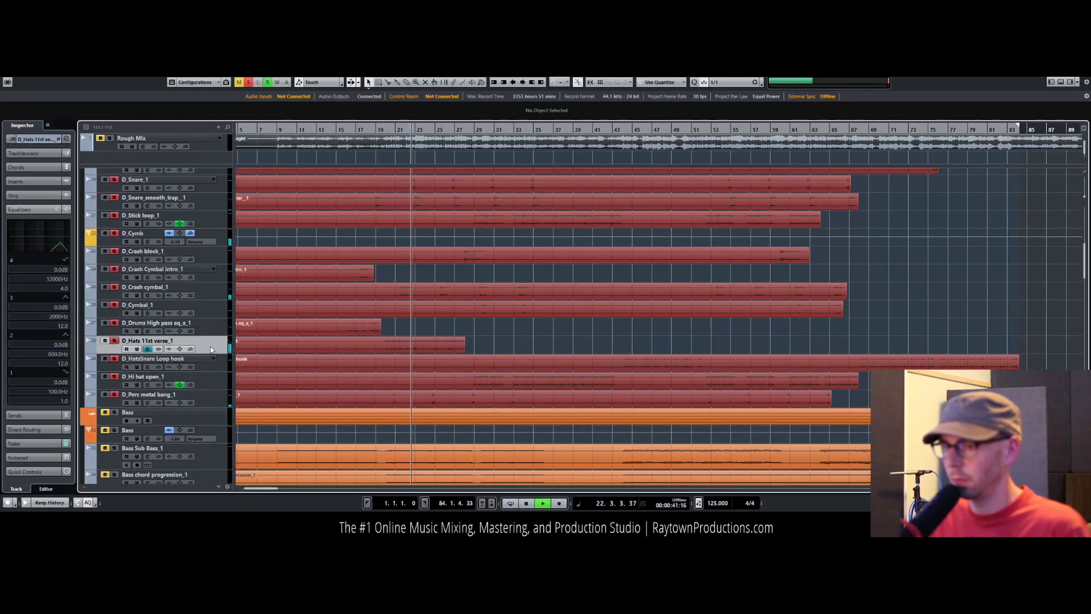
left_click_drag(69, 243, 62, 234)
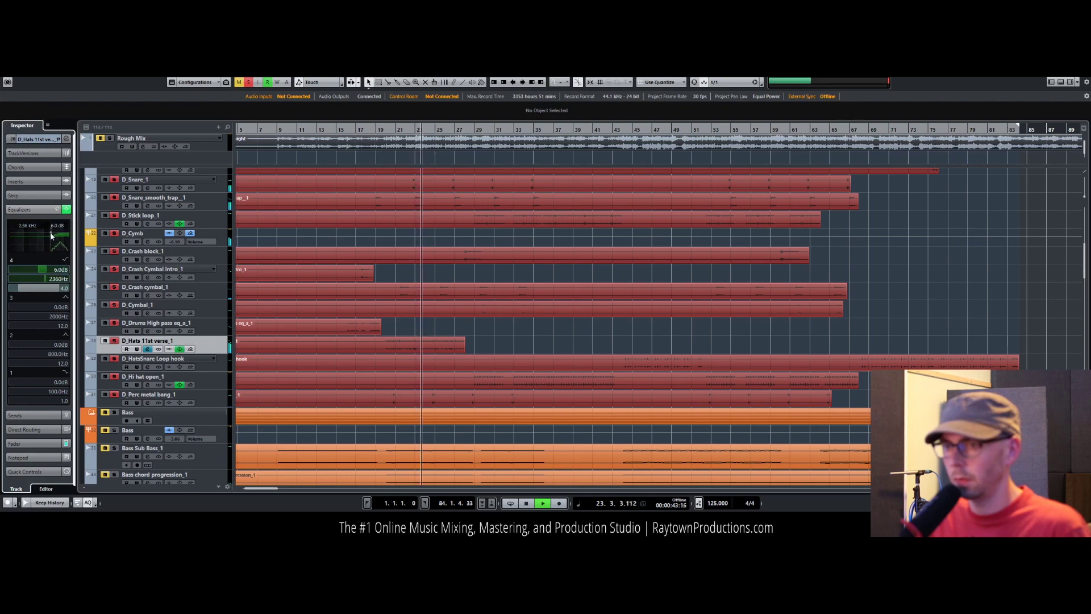
left_click(66, 139)
left_click_drag(498, 268, 540, 260)
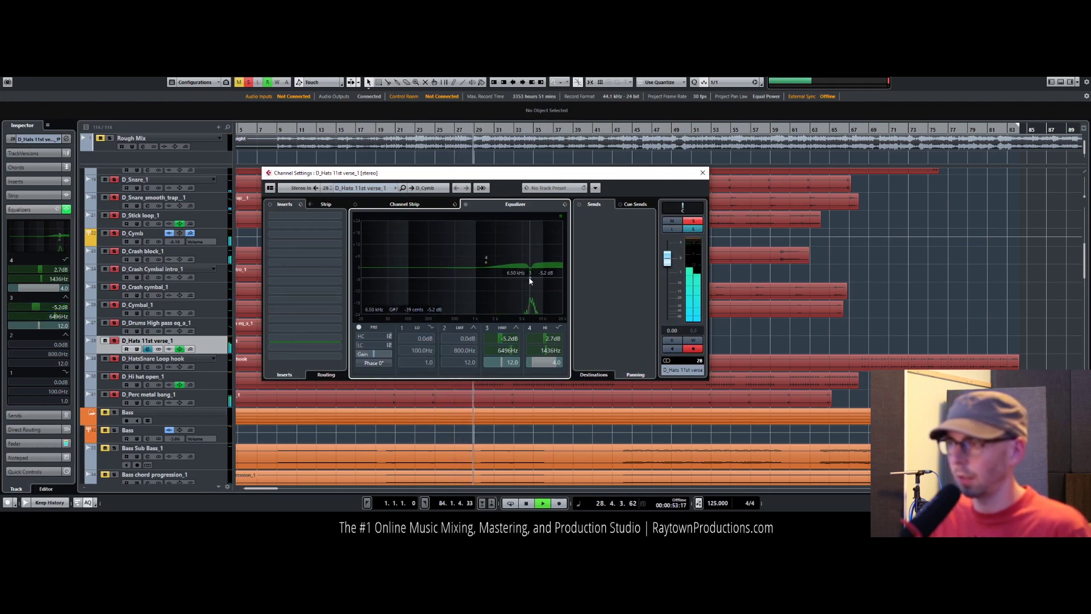
left_click_drag(531, 279, 531, 281)
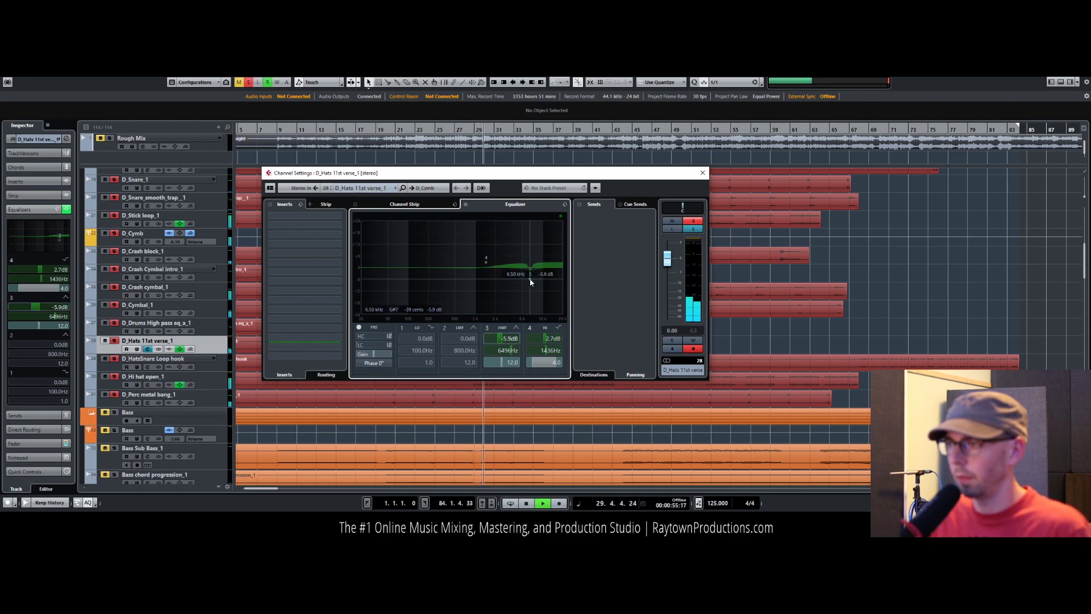
left_click(702, 172)
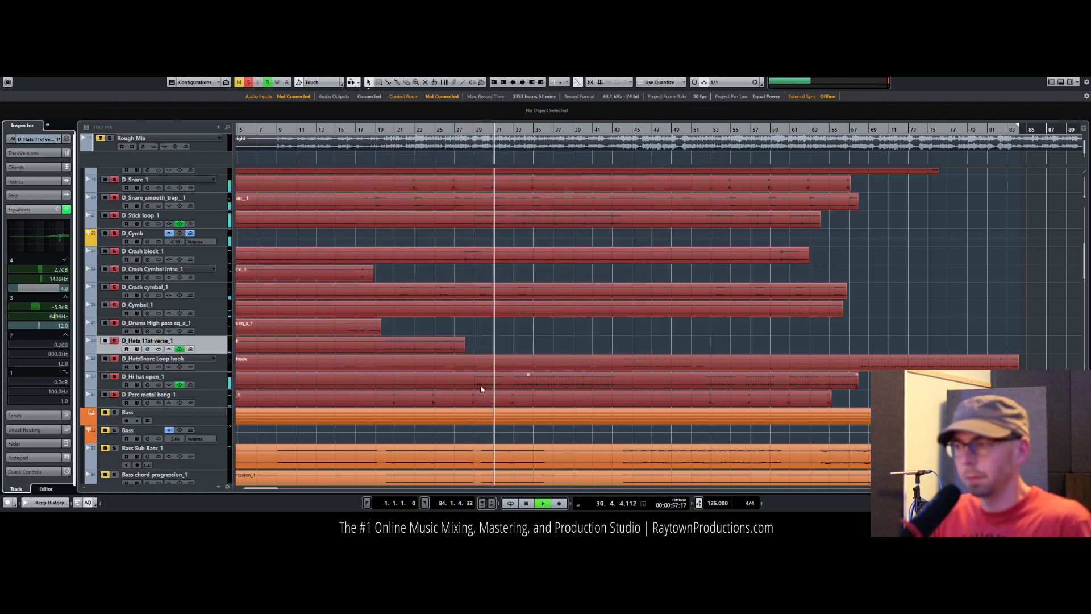
Step: Check the track settings of D_Hi hat open_1, and open the FabFilter Pro-C 2 compressor inserted on the D_DRUMS_ALL group
left_click(221, 387)
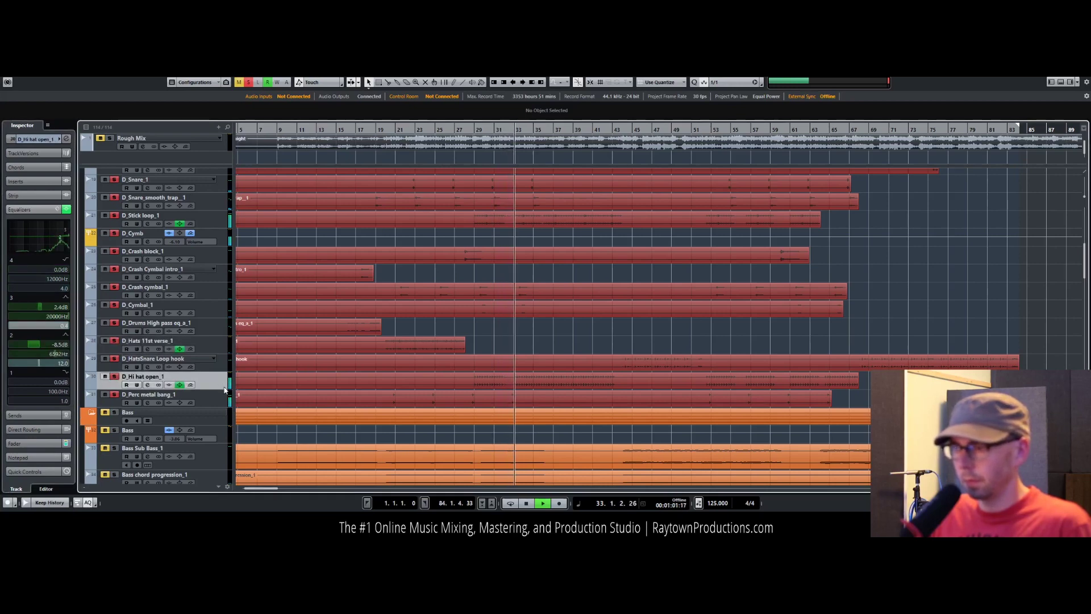
left_click(32, 136)
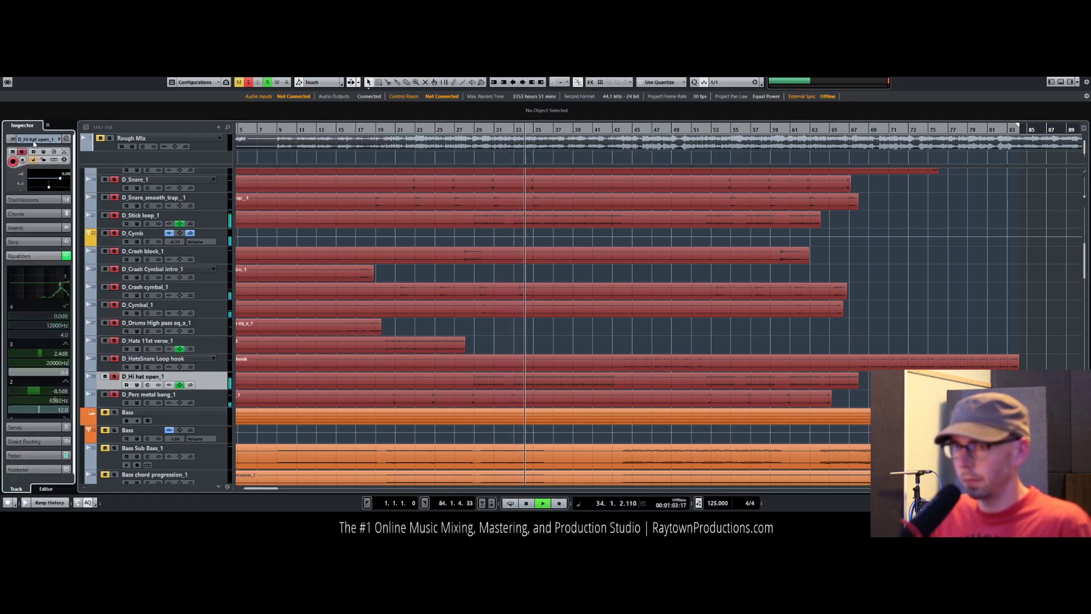
scroll(557, 308, "up", 15)
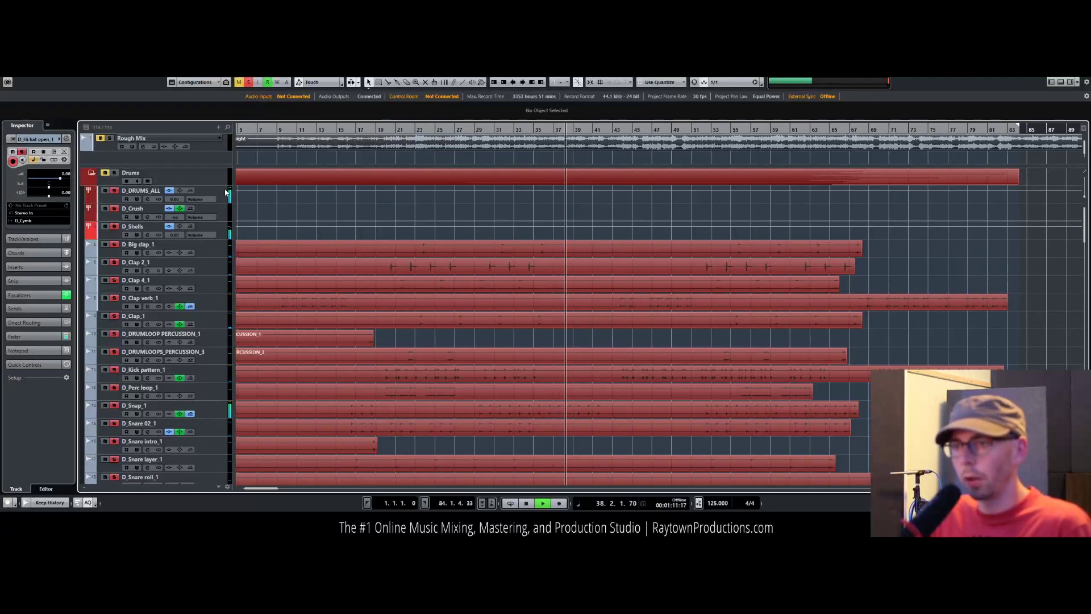
left_click(129, 202)
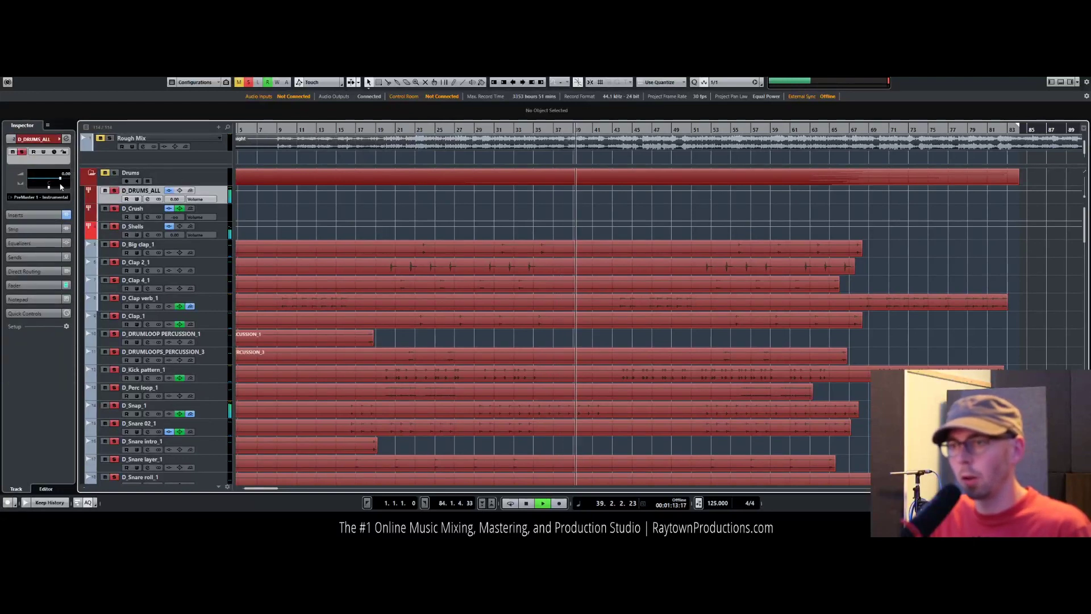
left_click(35, 215)
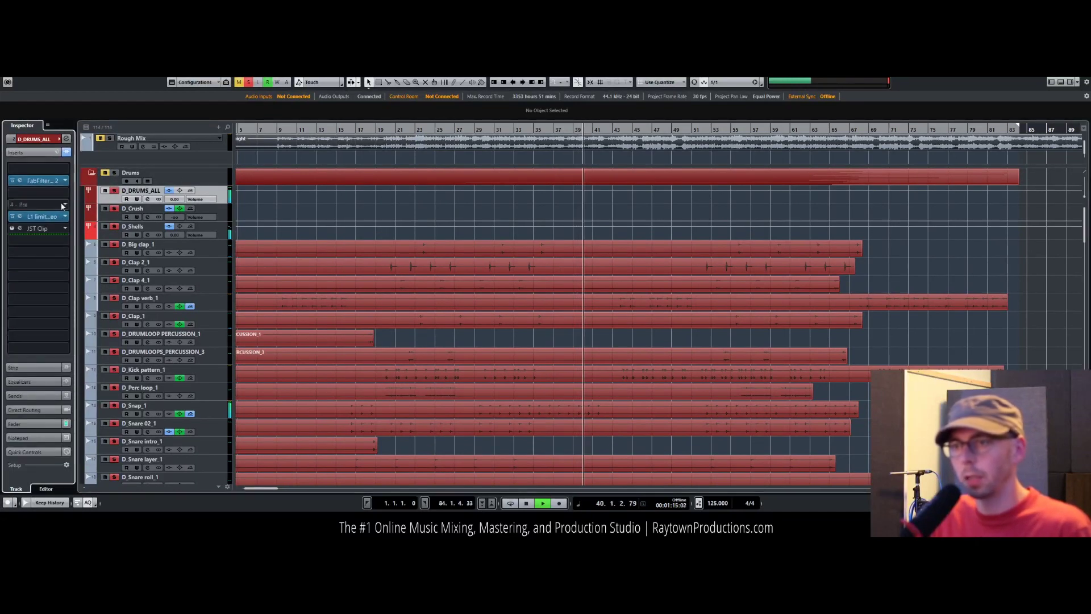
left_click(19, 181)
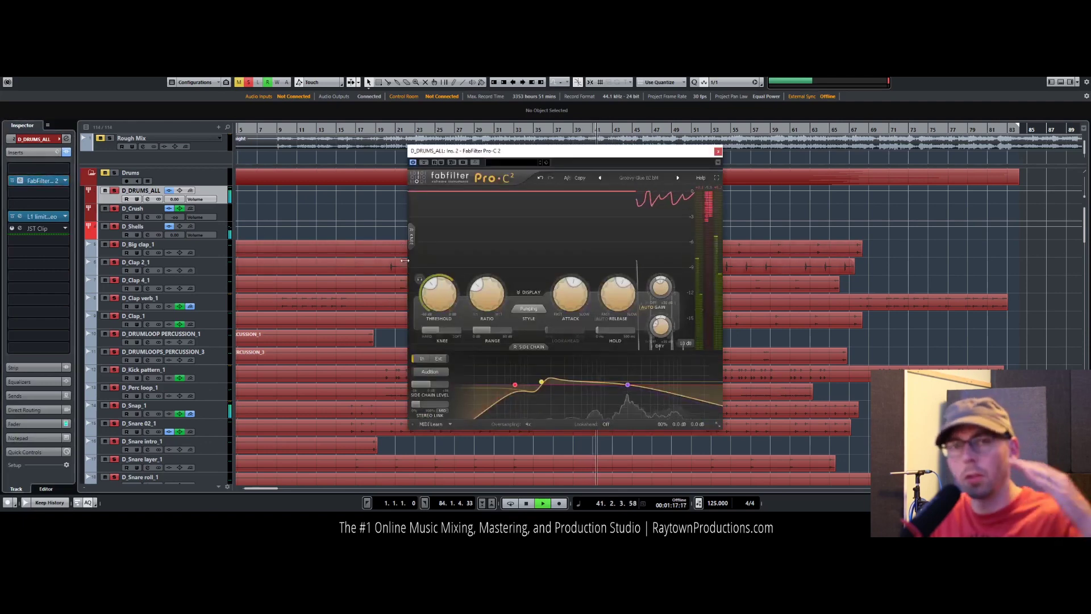
Step: On the D_DRUMS_ALL compressor, lower the threshold and move the yellow side-chain EQ band to a lower frequency
mouse_move(446, 296)
left_click_drag(446, 297, 442, 301)
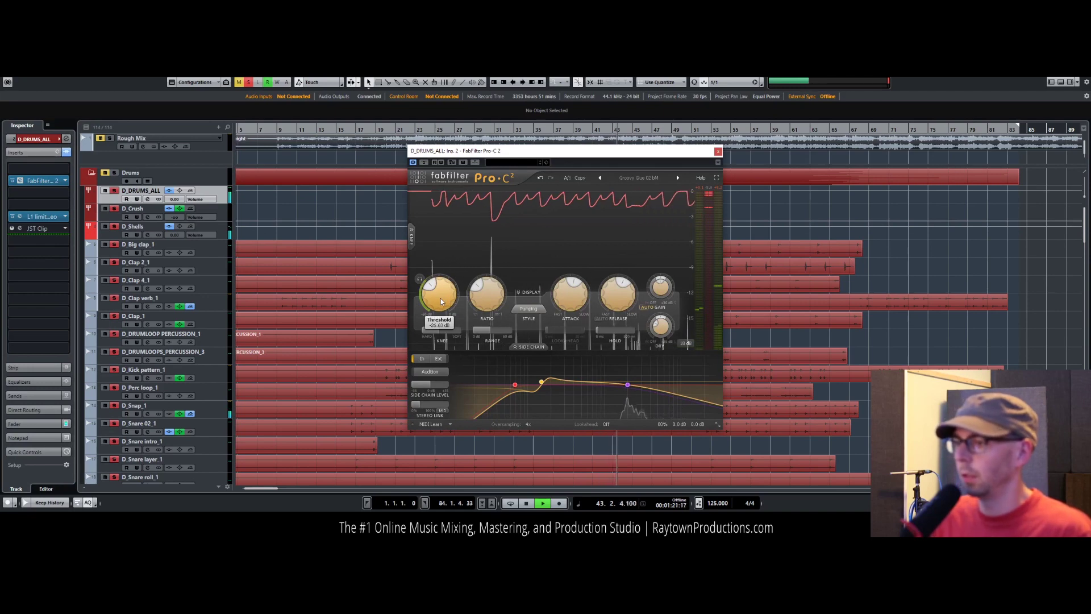
mouse_move(542, 385)
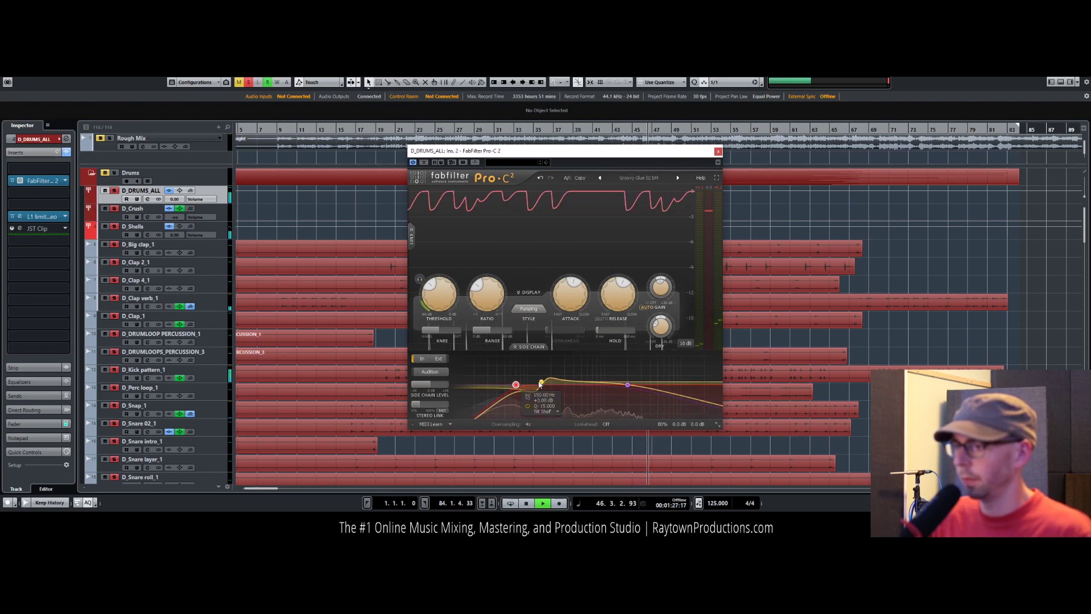
left_click_drag(544, 385, 528, 383)
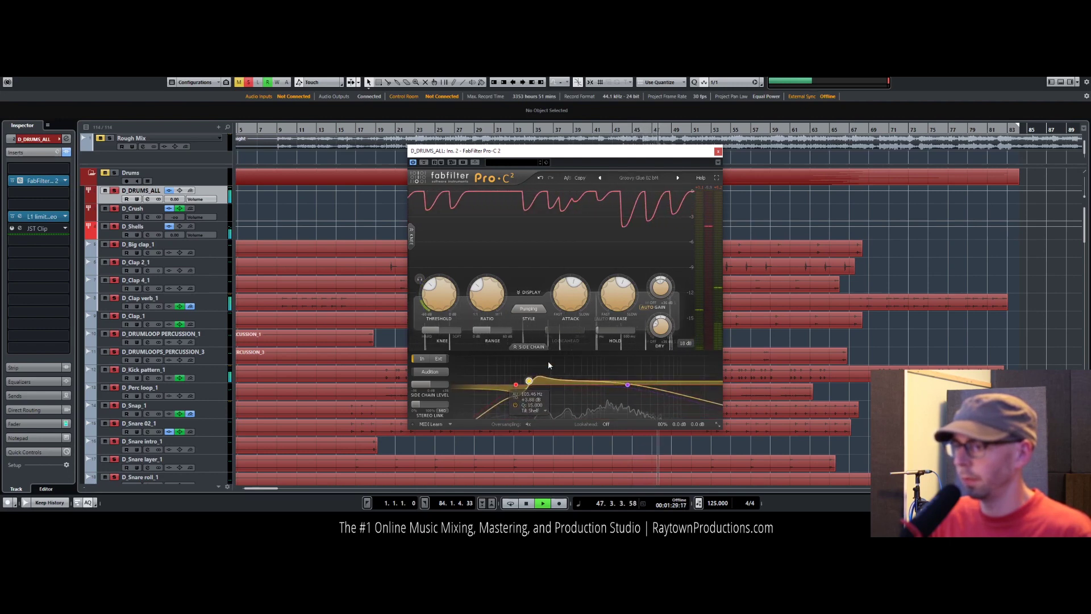
mouse_move(439, 289)
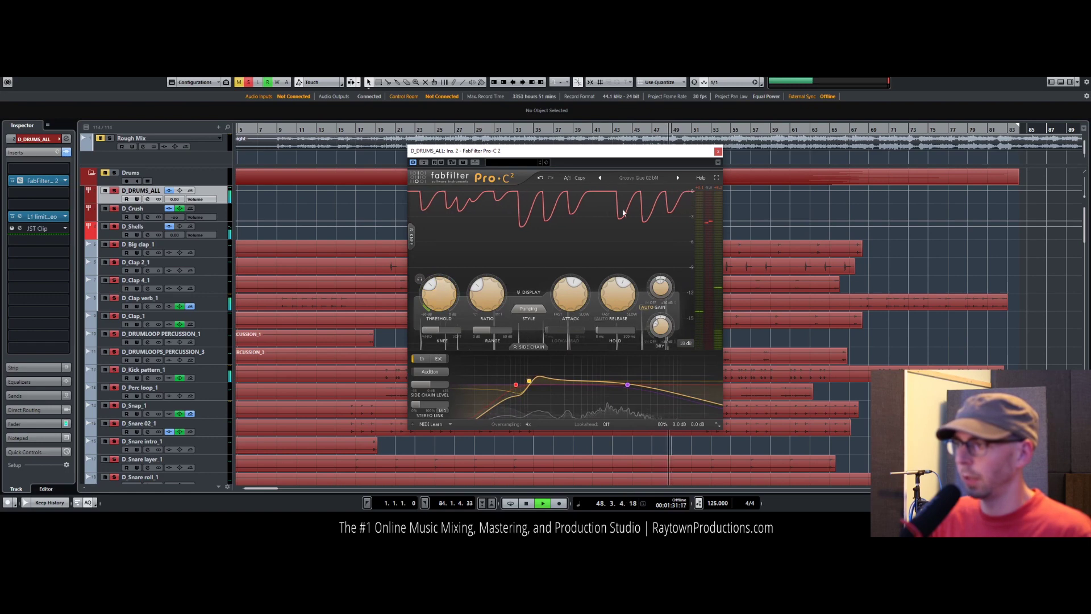
mouse_move(572, 300)
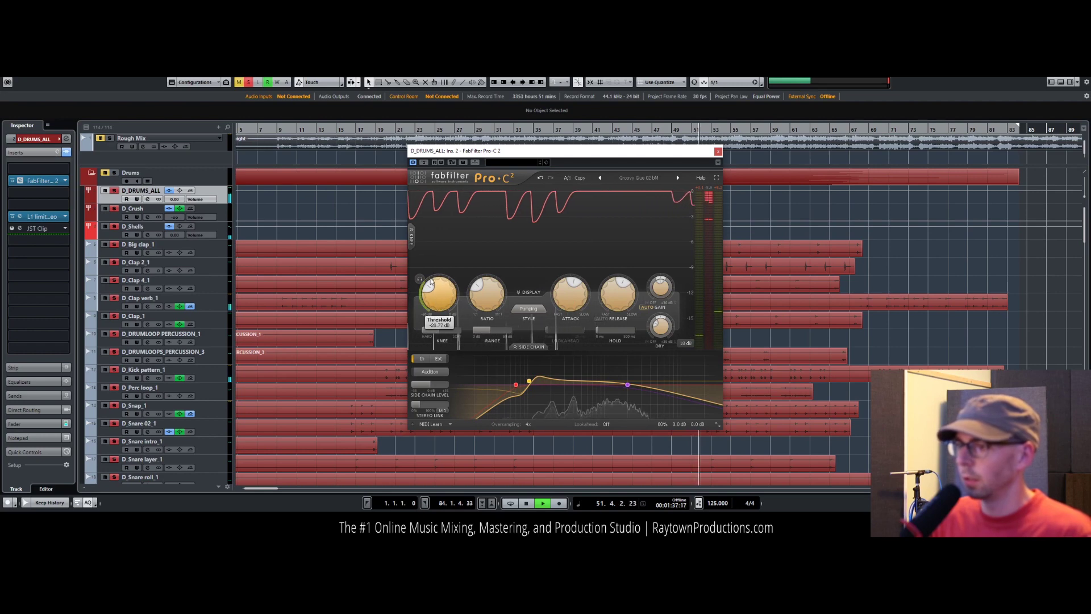
Step: Replay the drums from about bar 46, compare the Pro-C 2 compressor bypassed and active, and close the plug-in
left_click_drag(480, 151, 623, 161)
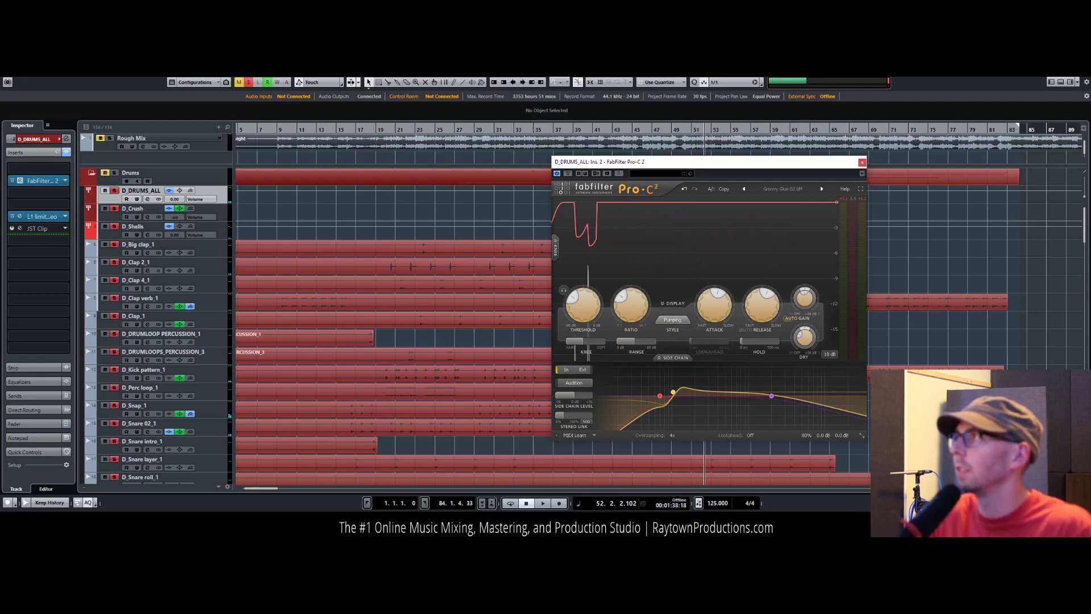
key("ctrl+w")
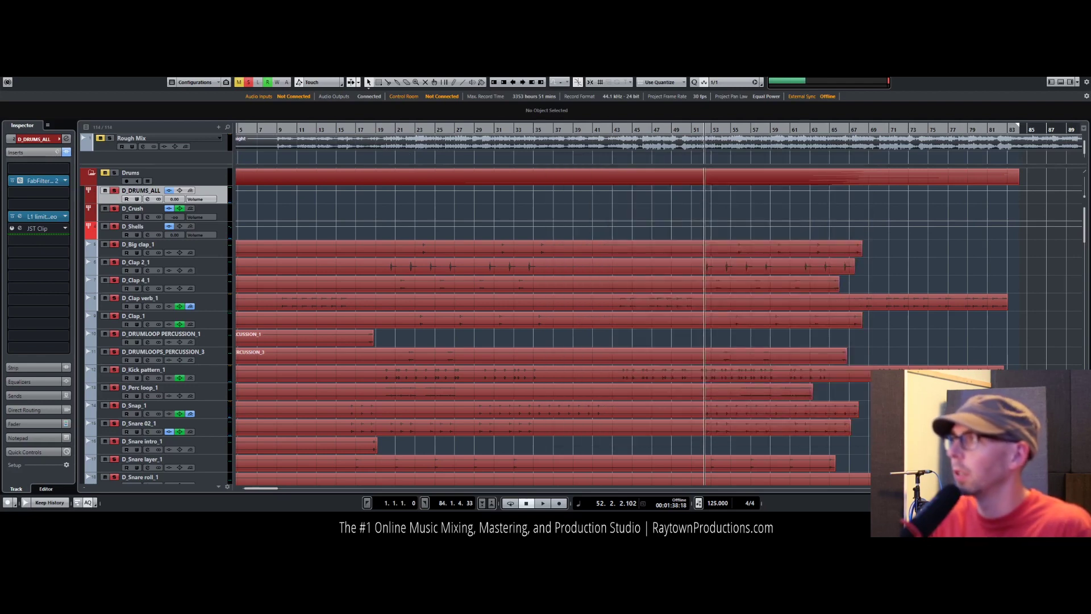
left_click(646, 131)
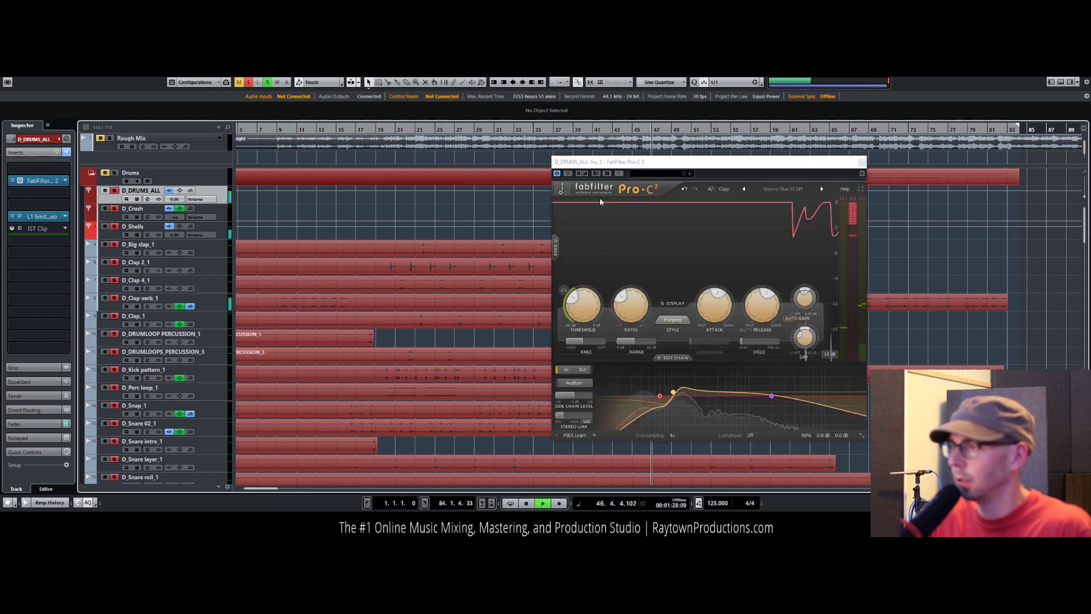
left_click(568, 175)
left_click_drag(627, 164, 348, 150)
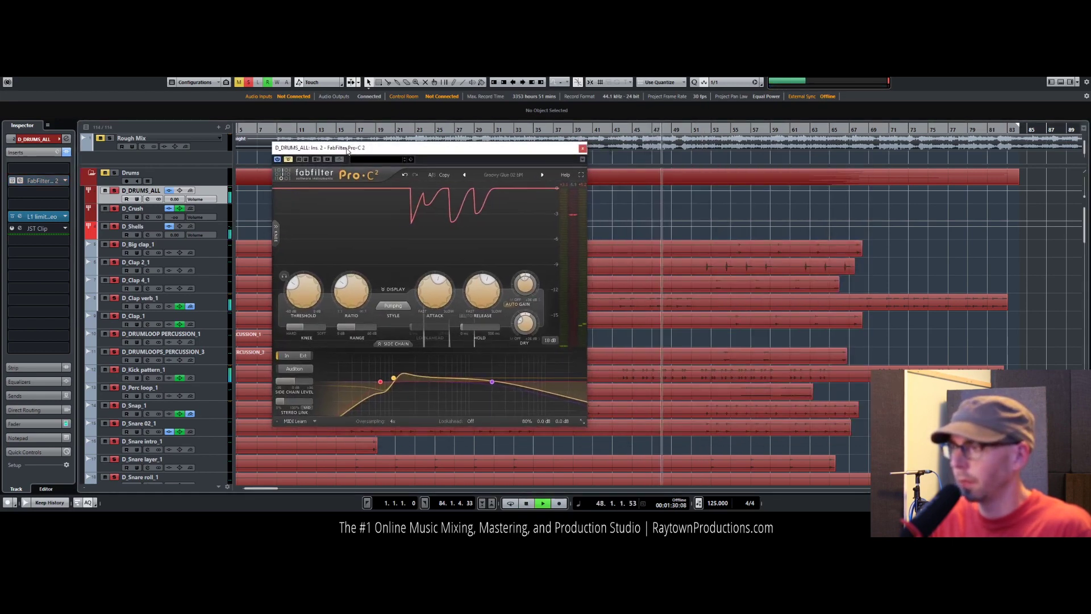
left_click(288, 159)
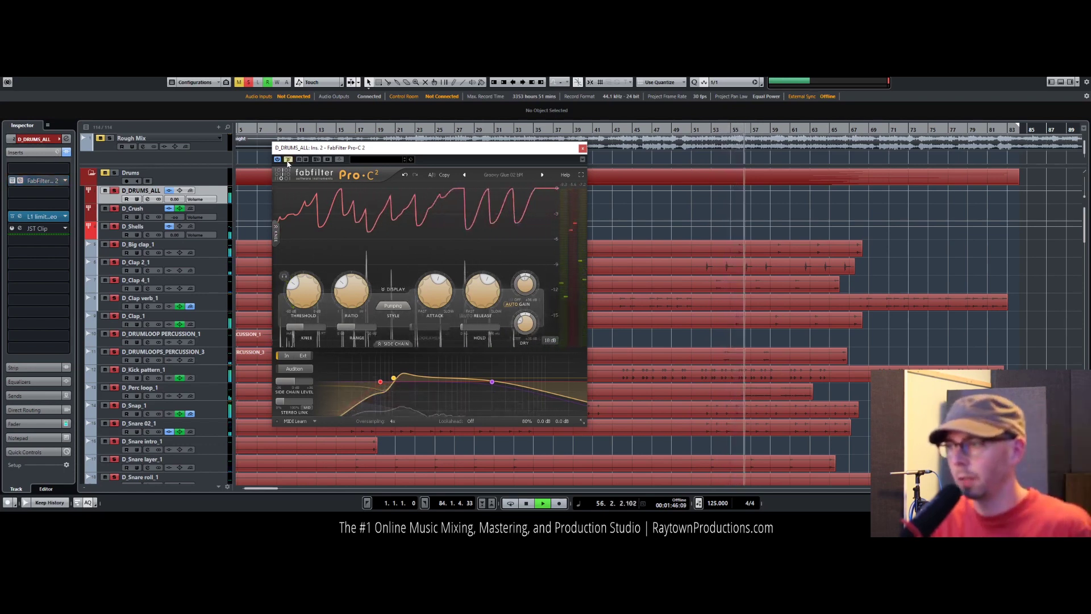
left_click(288, 160)
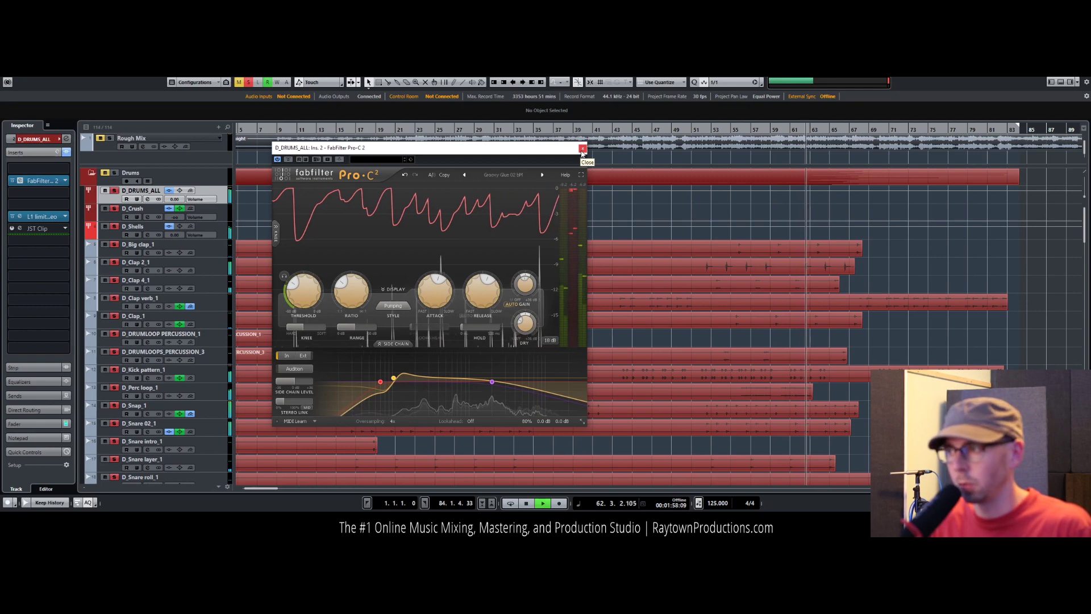
left_click(583, 149)
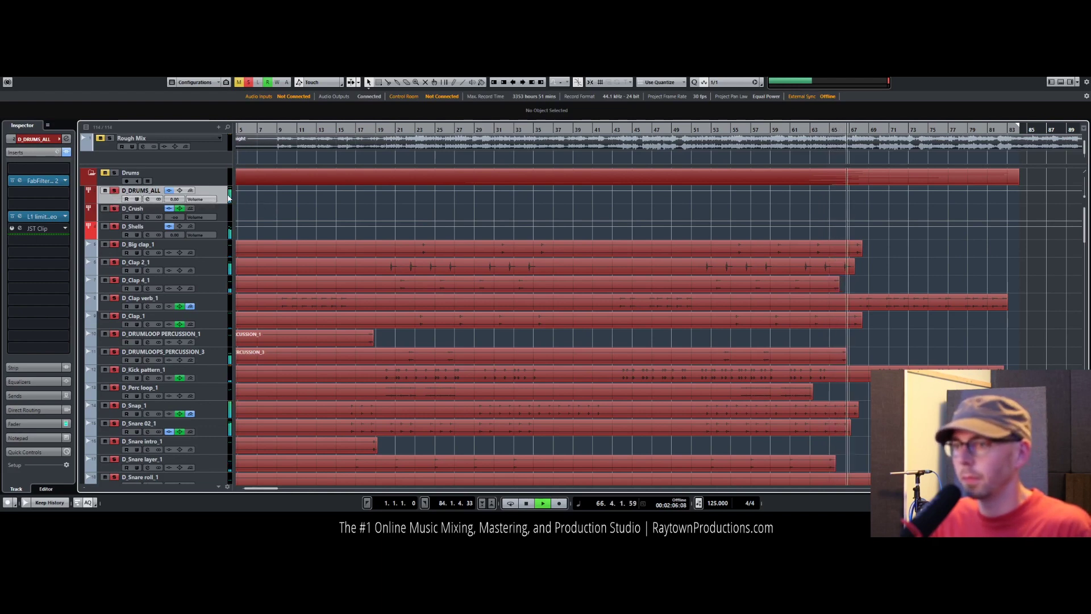
Step: Look at the D_Shells group's inserts, listen on through the soloed drums, and restart playback from an earlier bar with the bass soloed too
left_click(219, 213)
left_click(222, 235)
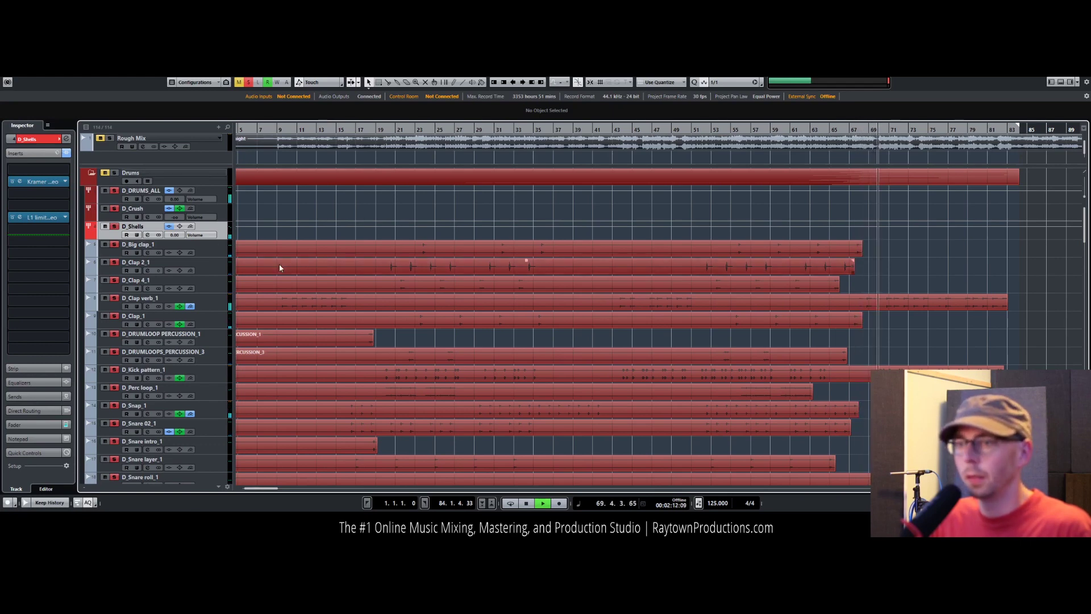
scroll(209, 198, "down", 15)
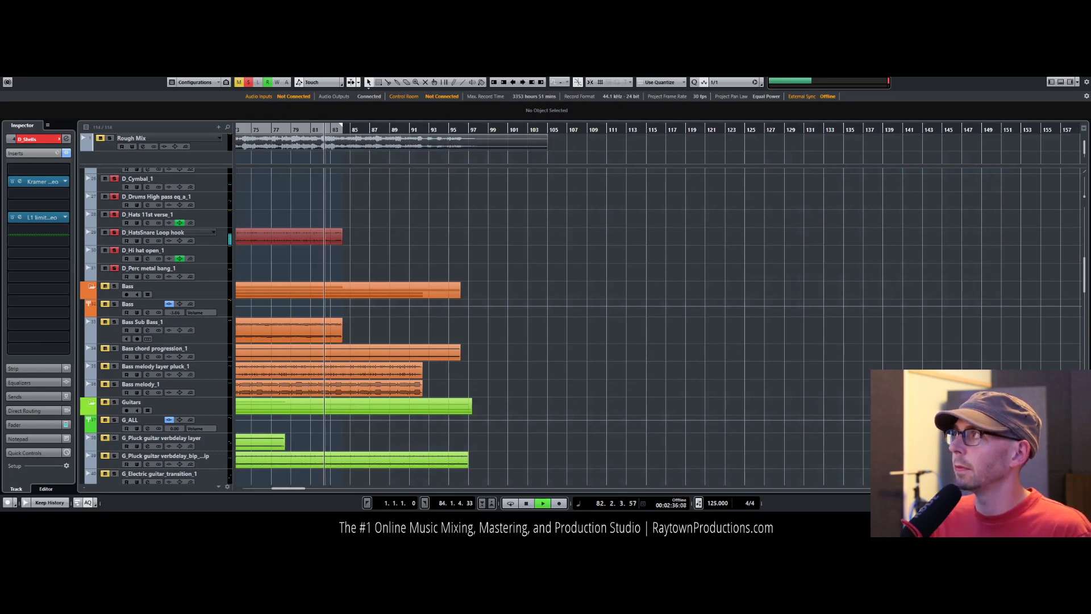
left_click(676, 261)
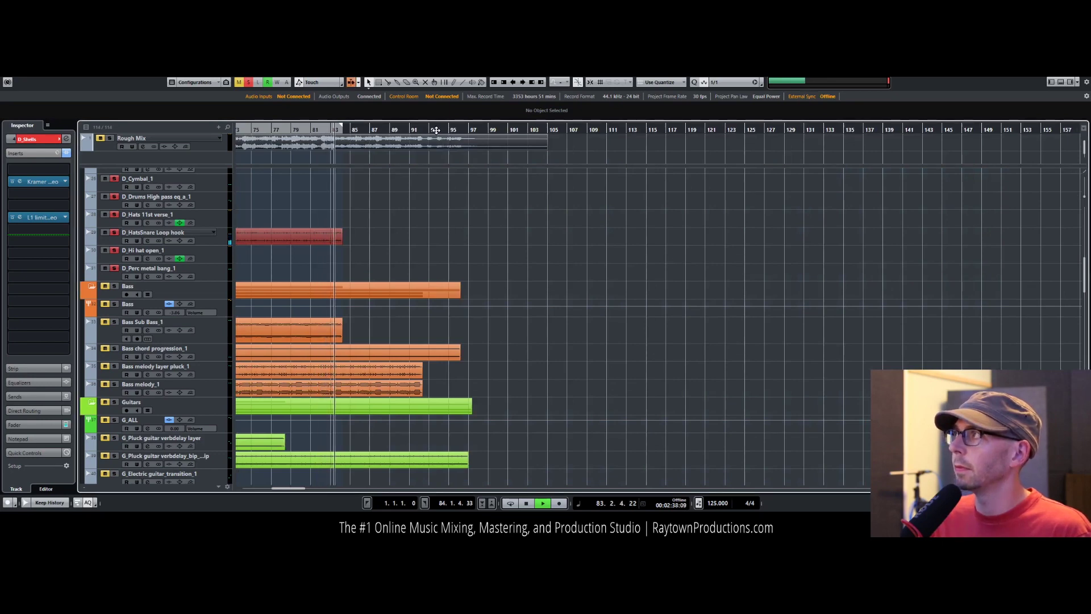
left_click_drag(316, 130, 360, 130)
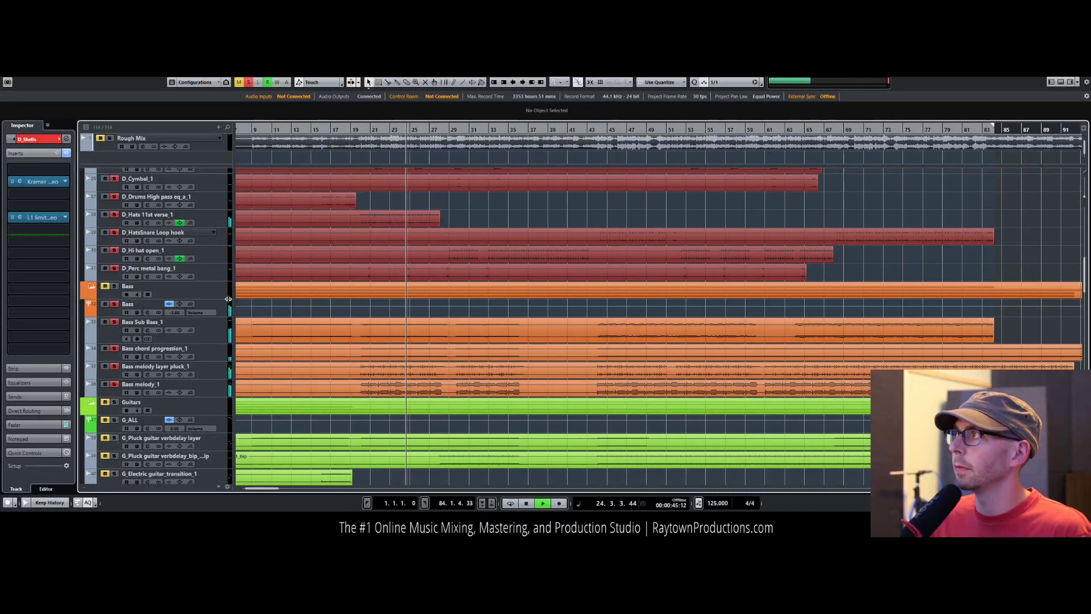
Step: Collapse the Drums folder and solo the Bass folder on its own
left_click(209, 336)
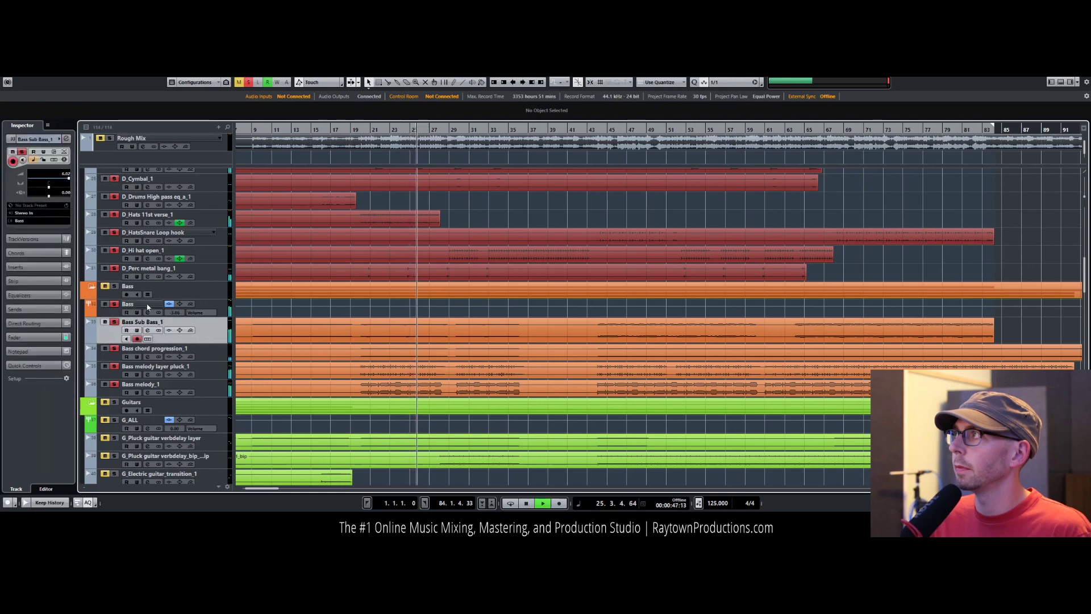
scroll(113, 263, "up", 10)
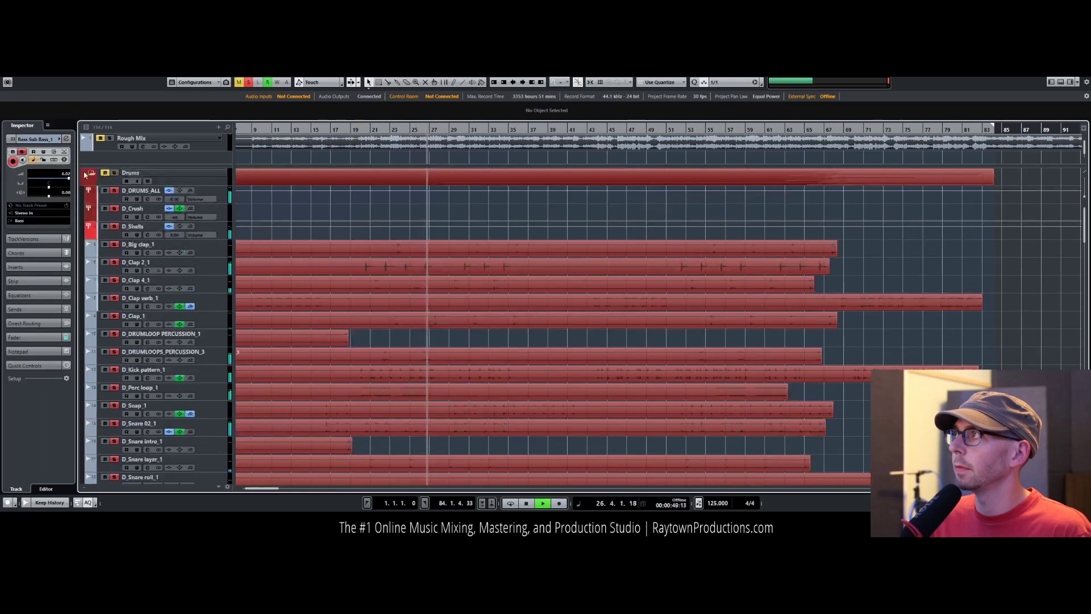
left_click(87, 173)
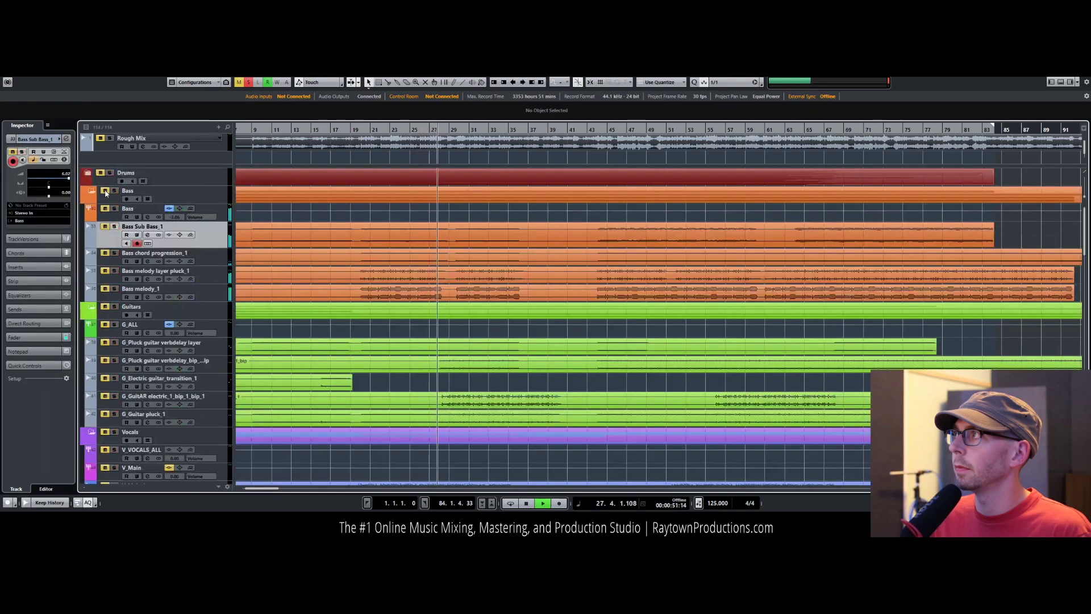
left_click(105, 191)
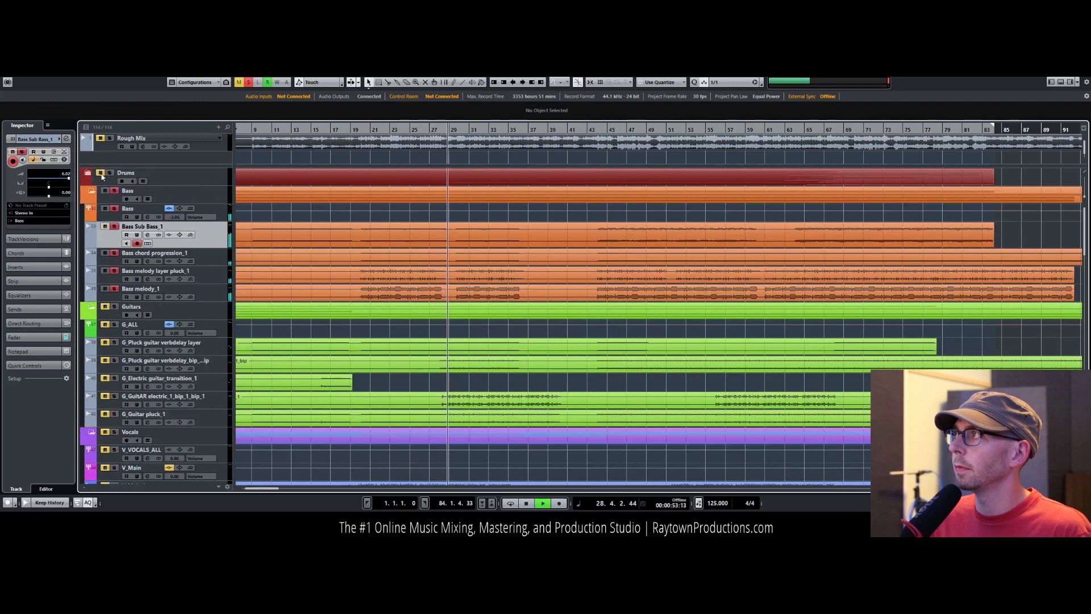
Step: Play the soloed bass from about bar 20 and select the Bass Sub Bass_1 clip
left_click(360, 131)
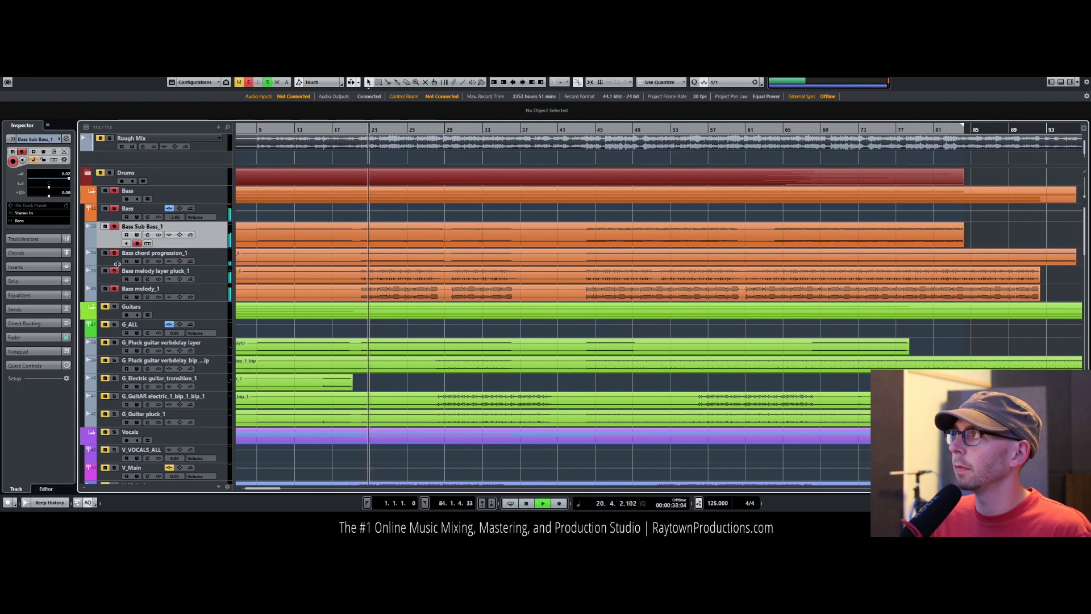
left_click(365, 238)
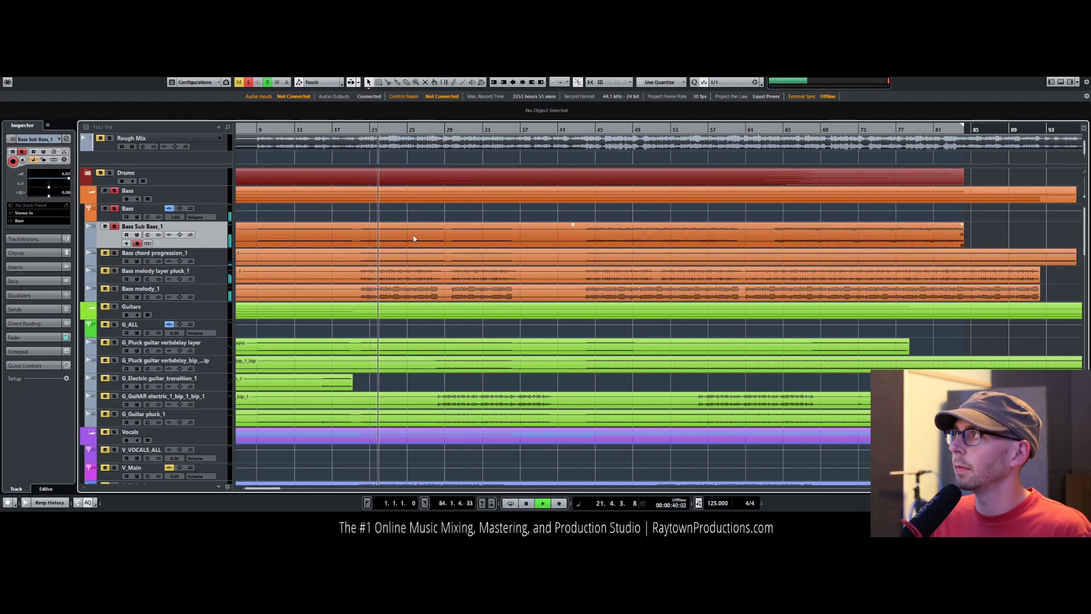
left_click(261, 237)
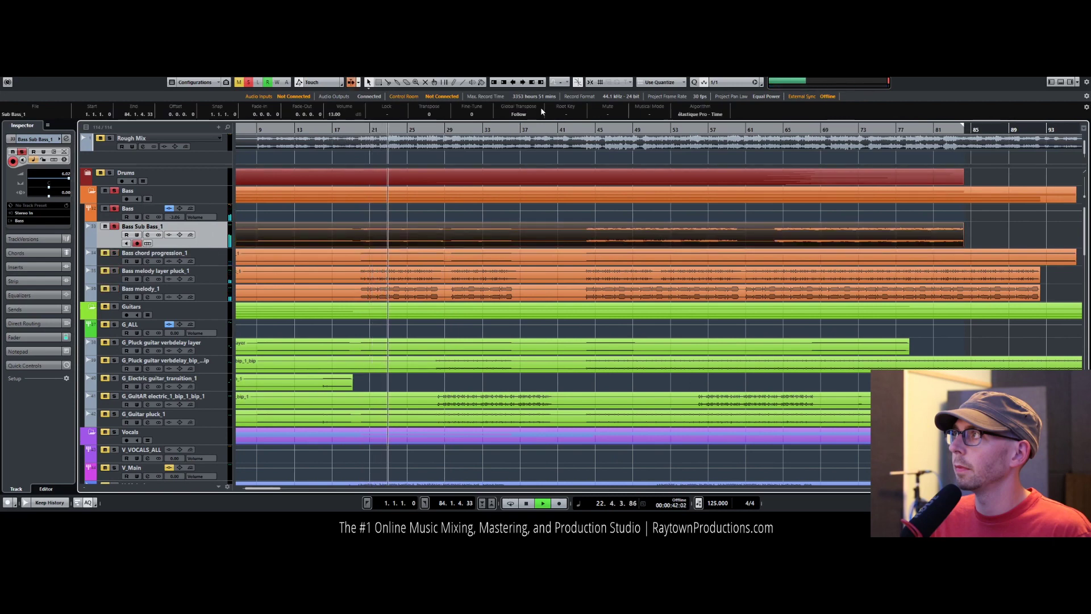
Step: Solo Bass chord progression_1 and raise its clip volume to 18 dB, switching the solo to Bass melody layer pluck_1
left_click(220, 262)
left_click(301, 260)
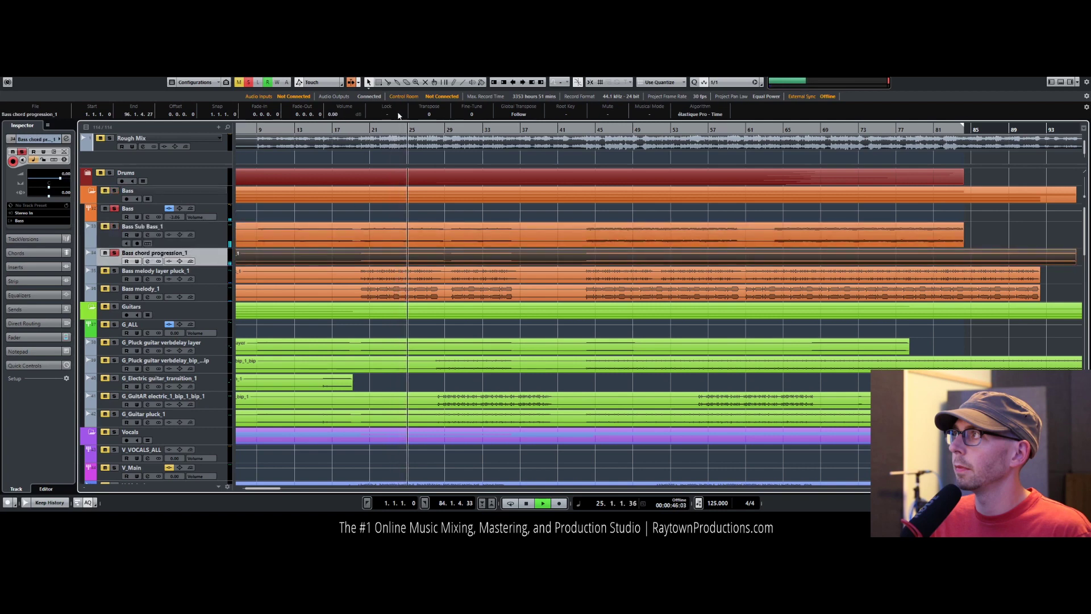
scroll(344, 116, "up", 6)
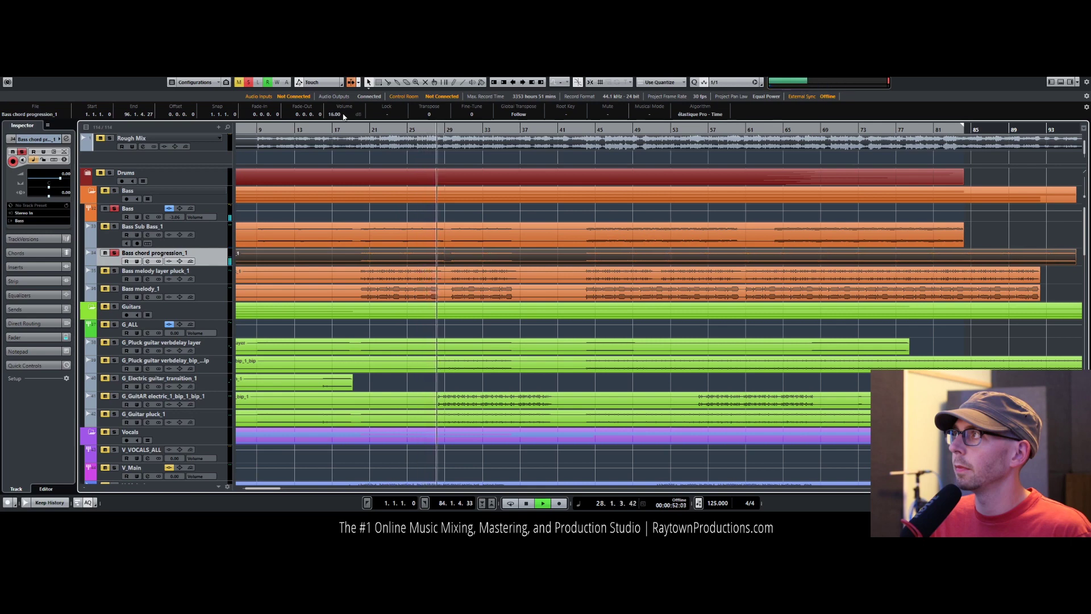
left_click(225, 277)
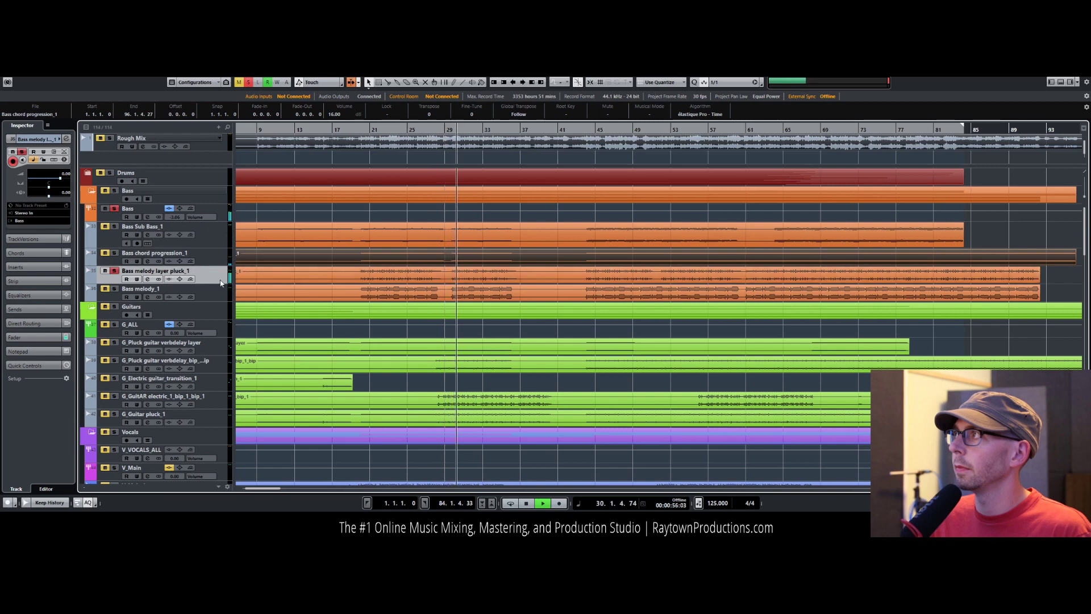
scroll(342, 118, "up", 2)
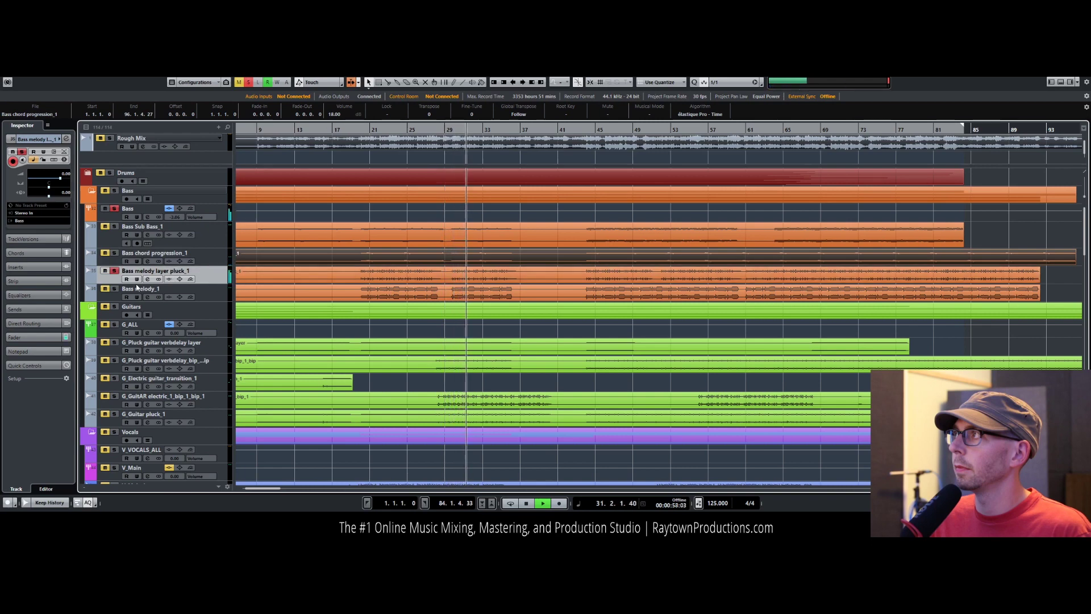
Step: Stop playback and open the channel settings of Bass melody layer pluck_1
key("space")
left_click(45, 280)
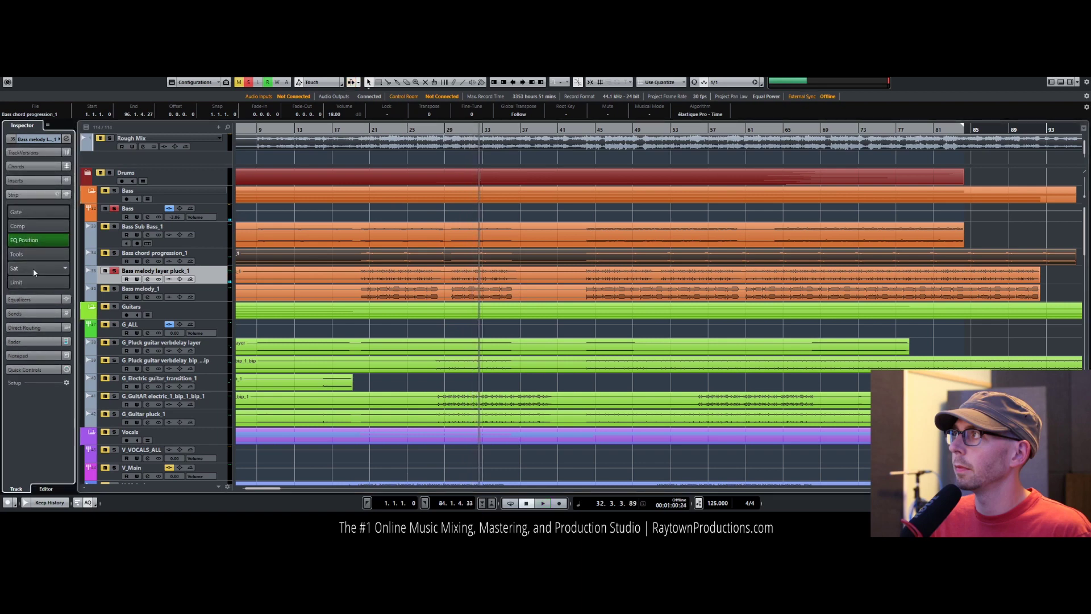
left_click(65, 140)
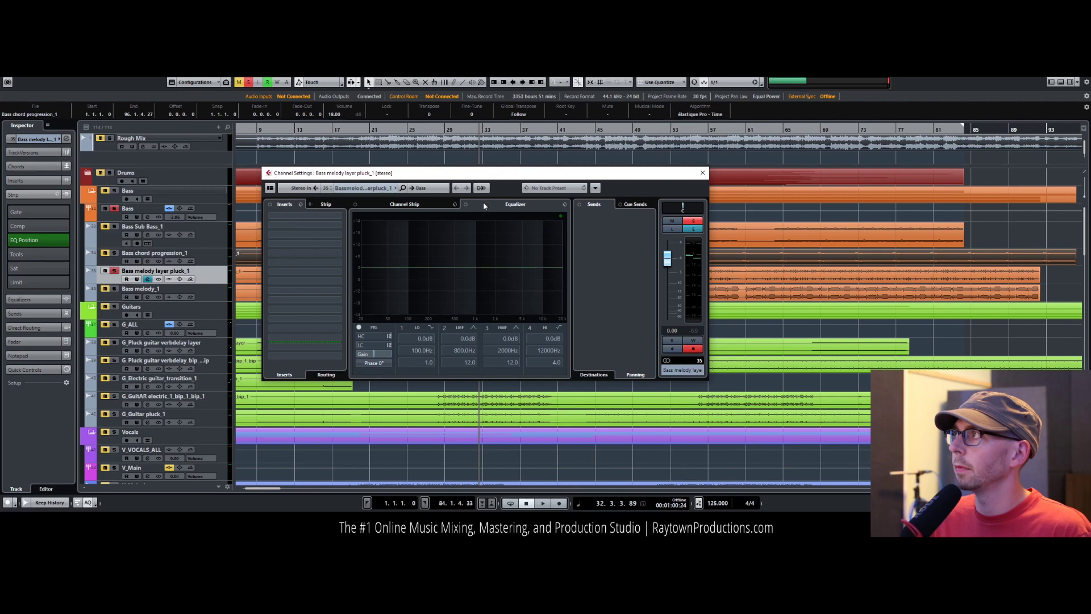
Step: Load EnvelopeShaper in the Tools slot of Bass melody layer pluck_1's channel strip
left_click(458, 206)
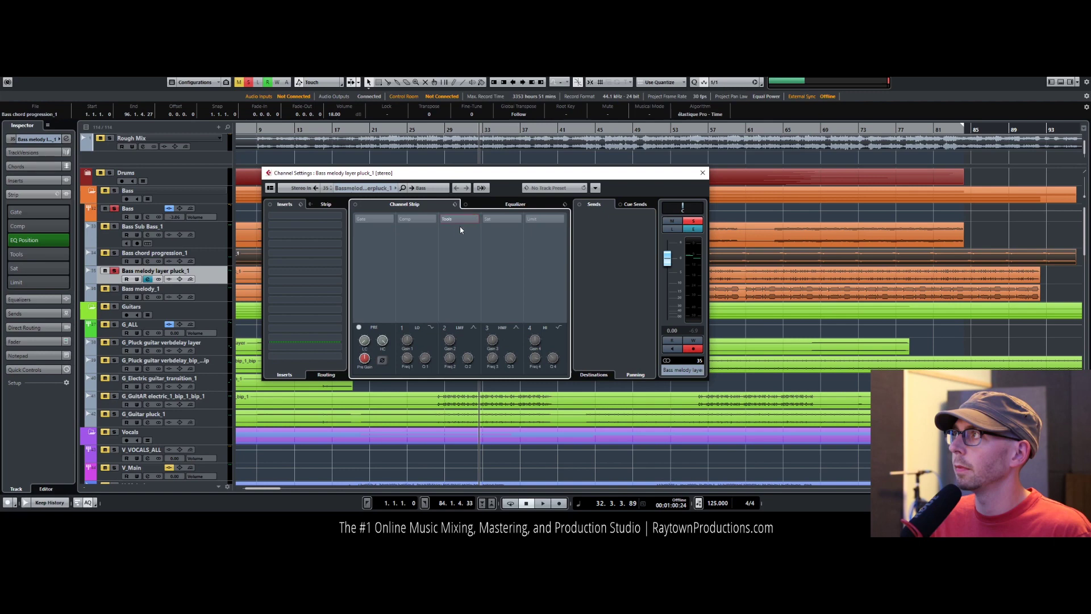
left_click(462, 221)
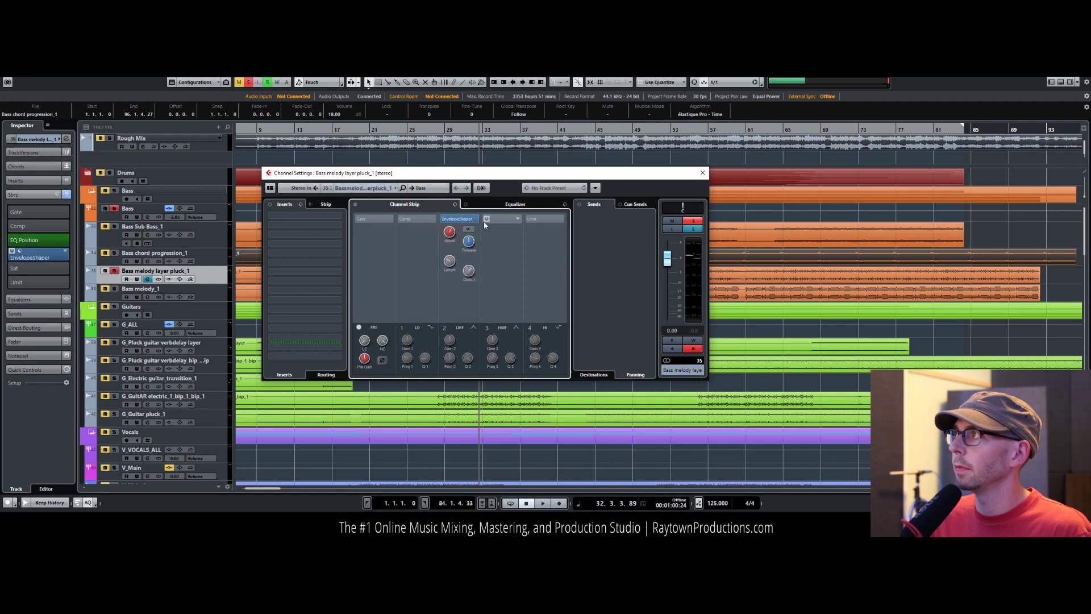
left_click_drag(466, 179, 629, 183)
Step: Play Bass melody layer pluck_1 from about bar 24 and check its EnvelopeShaper in the channel settings
left_click(403, 142)
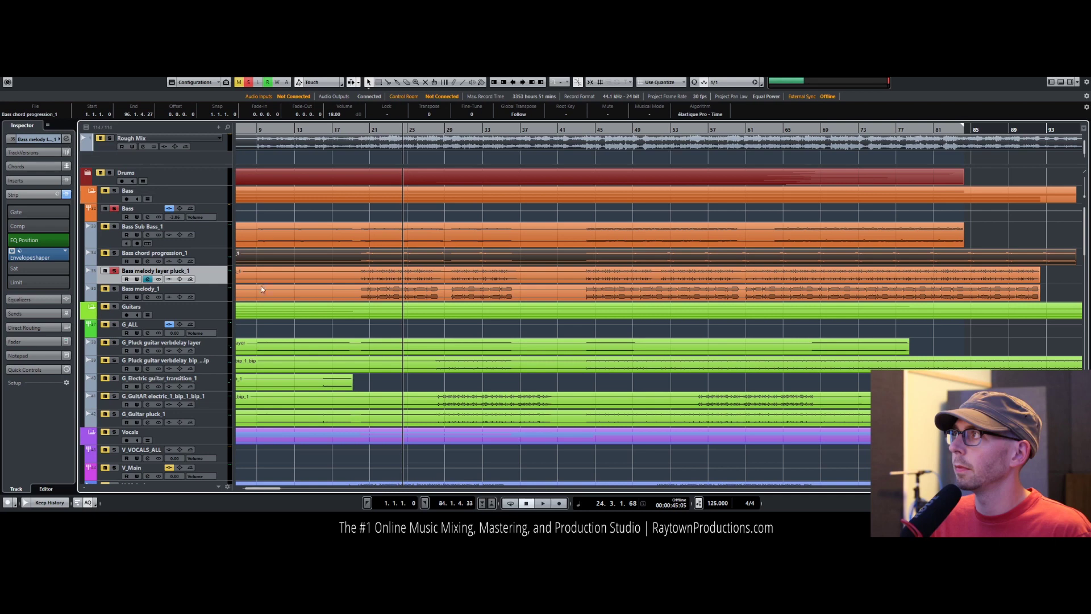
key("space")
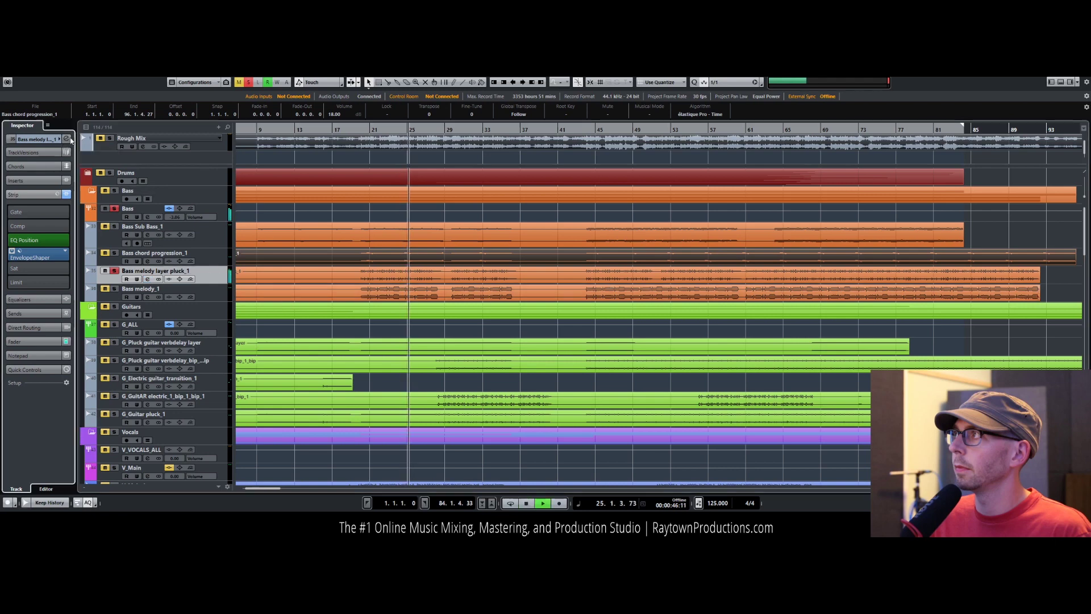
left_click(67, 139)
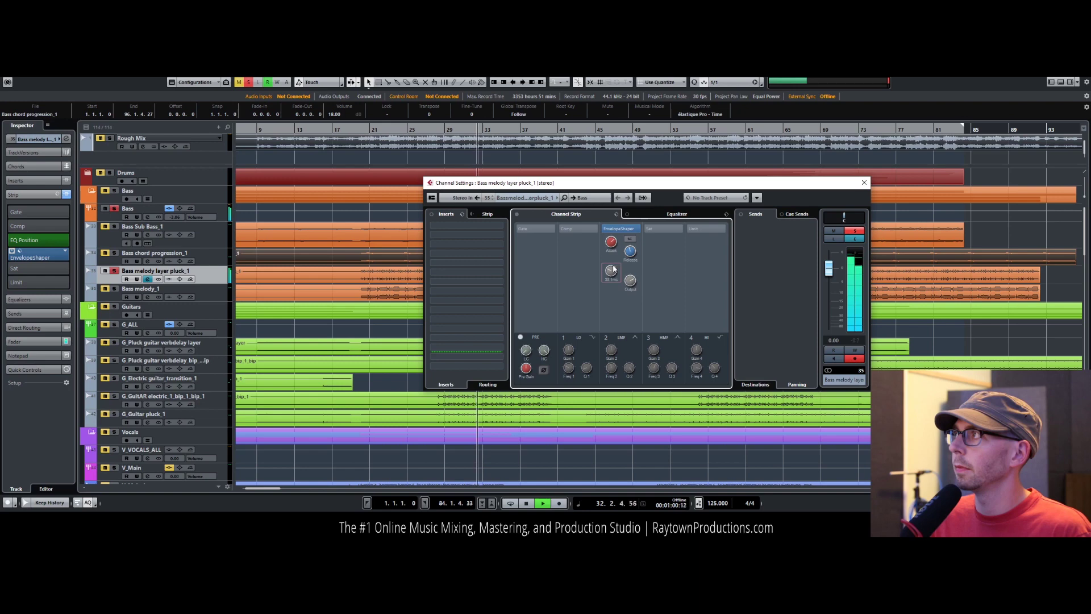
left_click(864, 182)
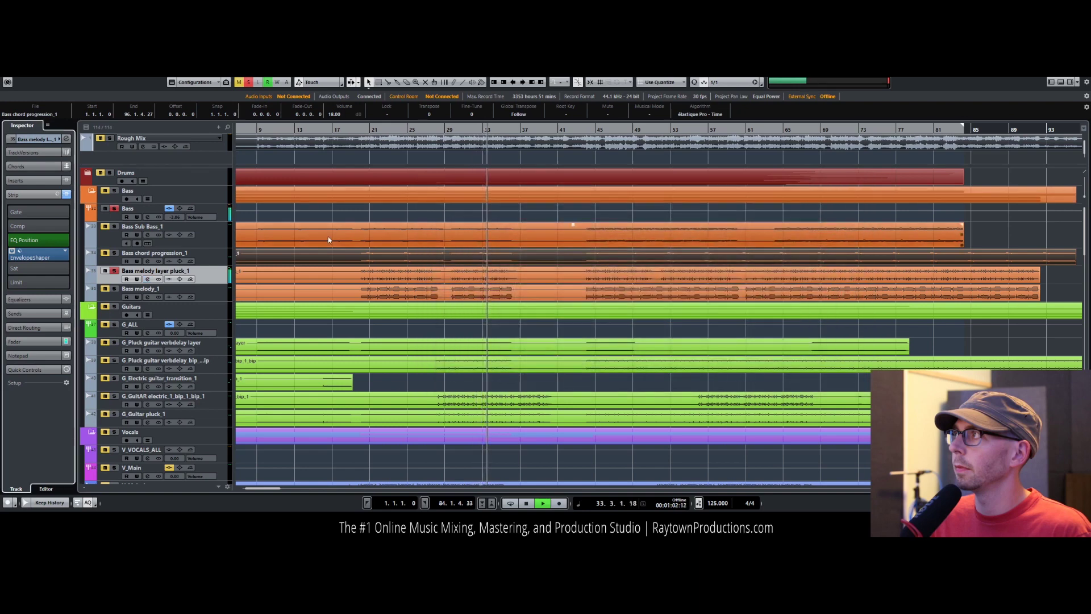
Step: Audition Bass melody_1 in solo from about bar 44, followed by Bass chord progression_1 and Bass Sub Bass_1
left_click(221, 293)
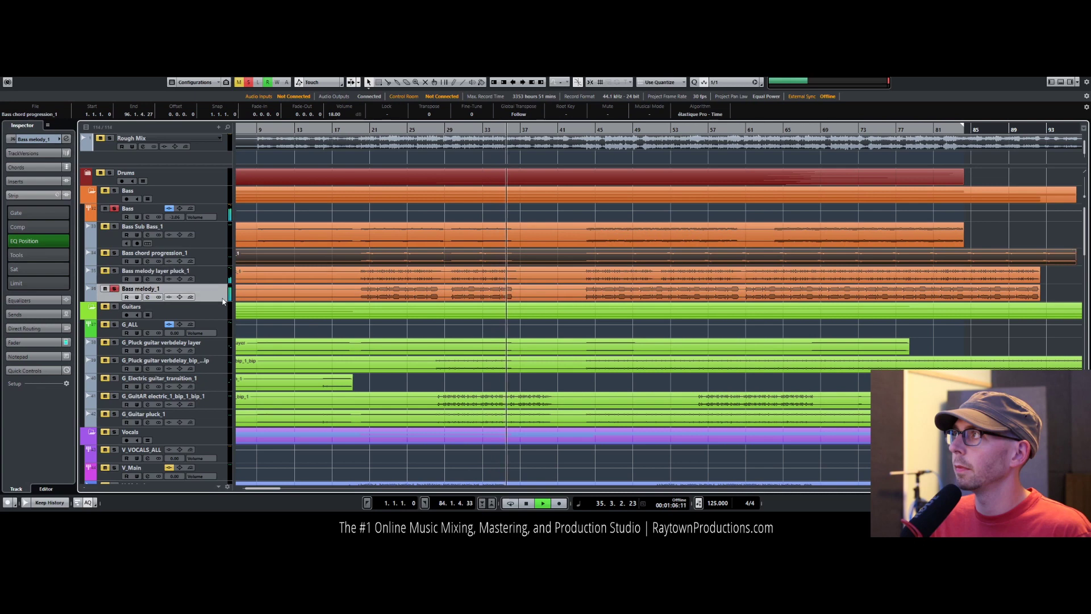
left_click(593, 130)
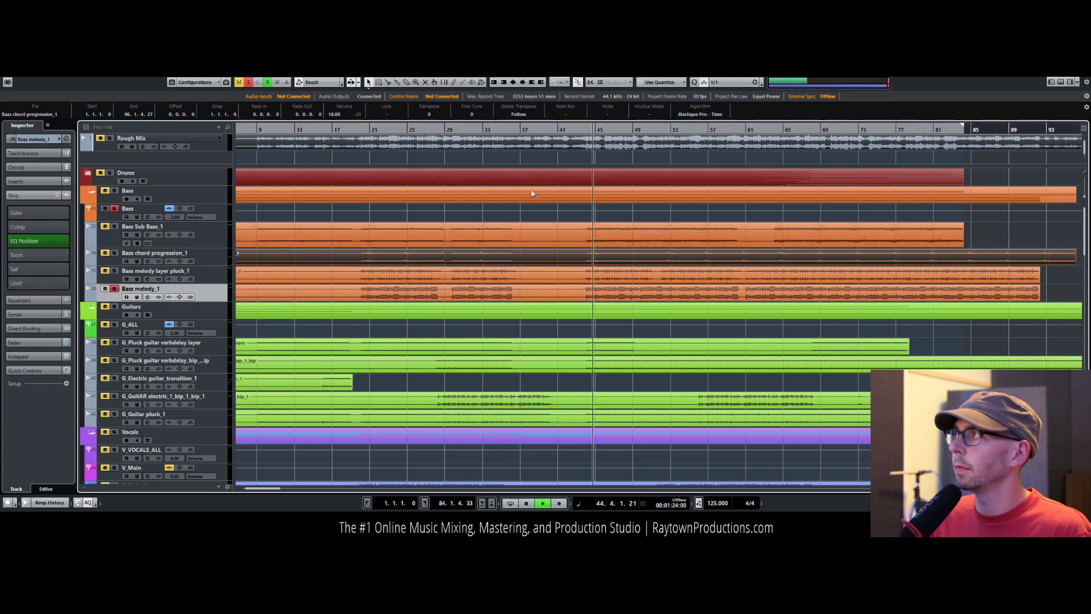
left_click(214, 291)
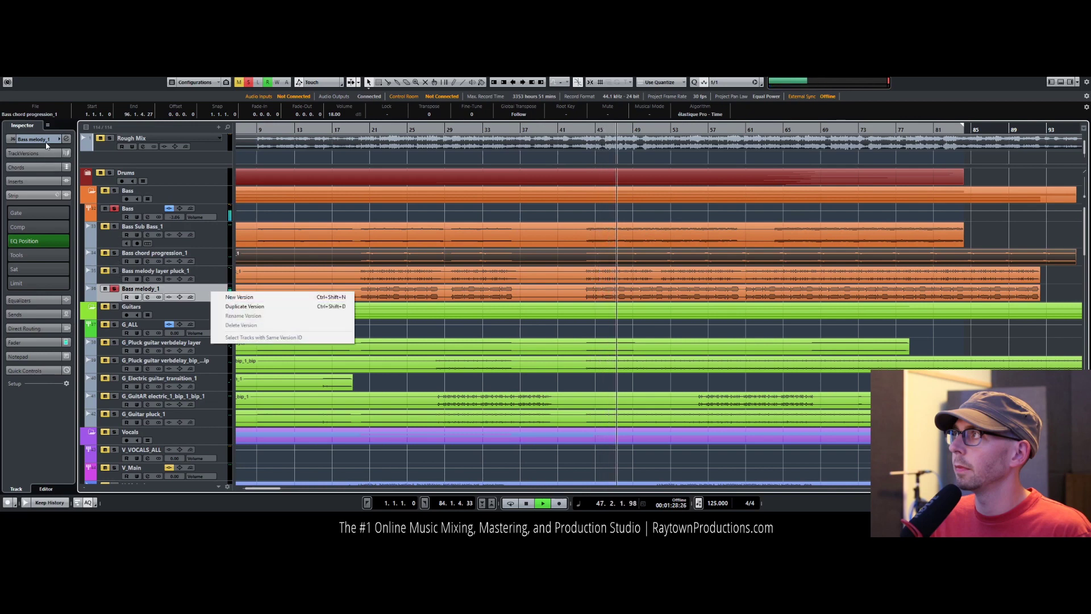
left_click(215, 277)
left_click(216, 257)
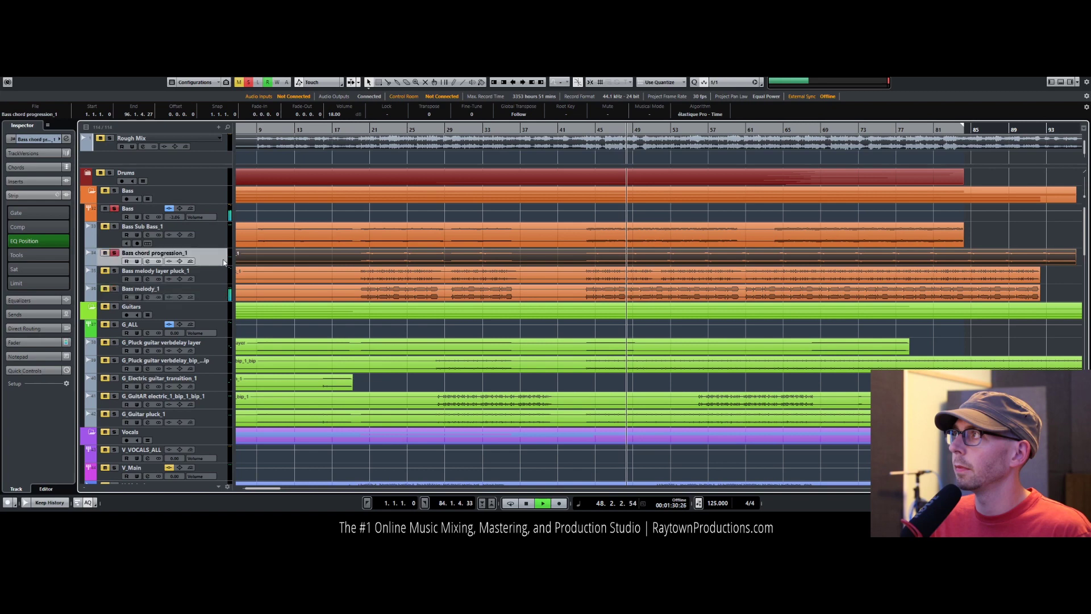
left_click(217, 244)
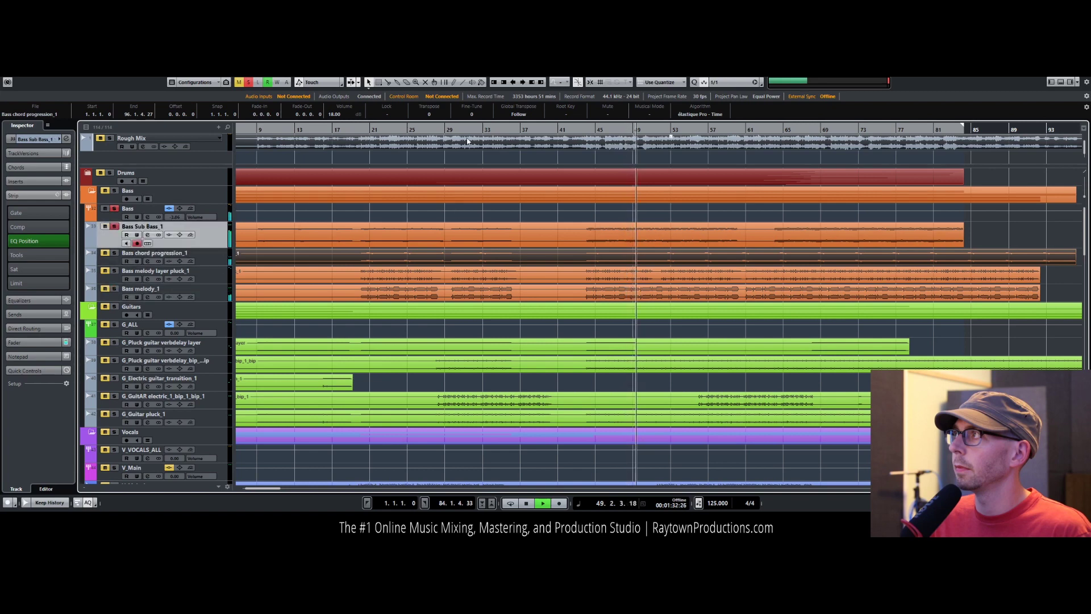
Step: Replay Bass Sub Bass_1 from about bar 20 and add a -3.06 volume automation point near bar 39 on the Bass group track
left_click_drag(533, 124, 453, 130)
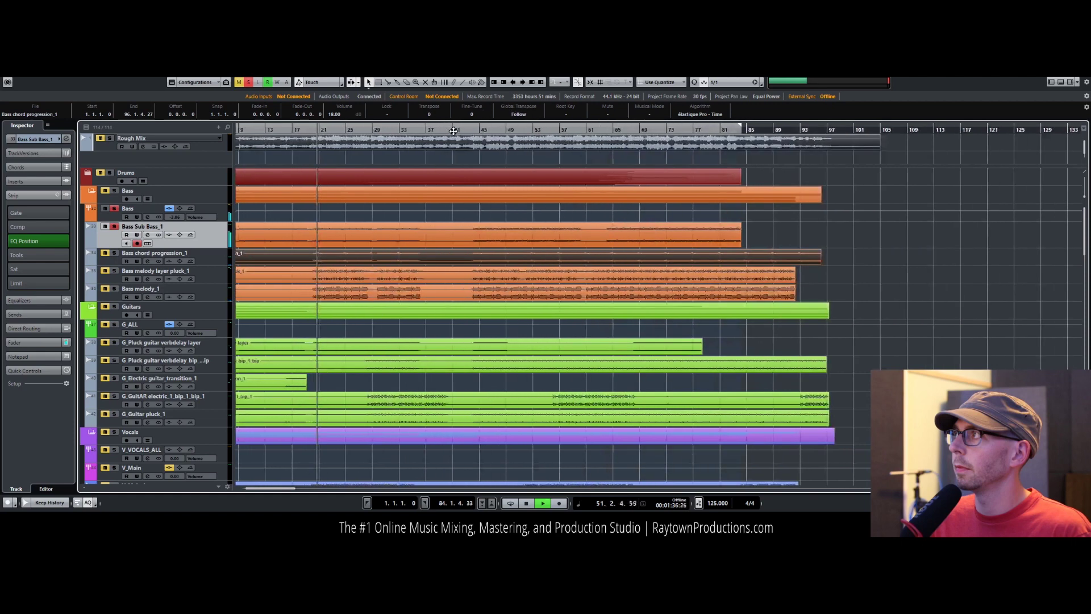
left_click(445, 211)
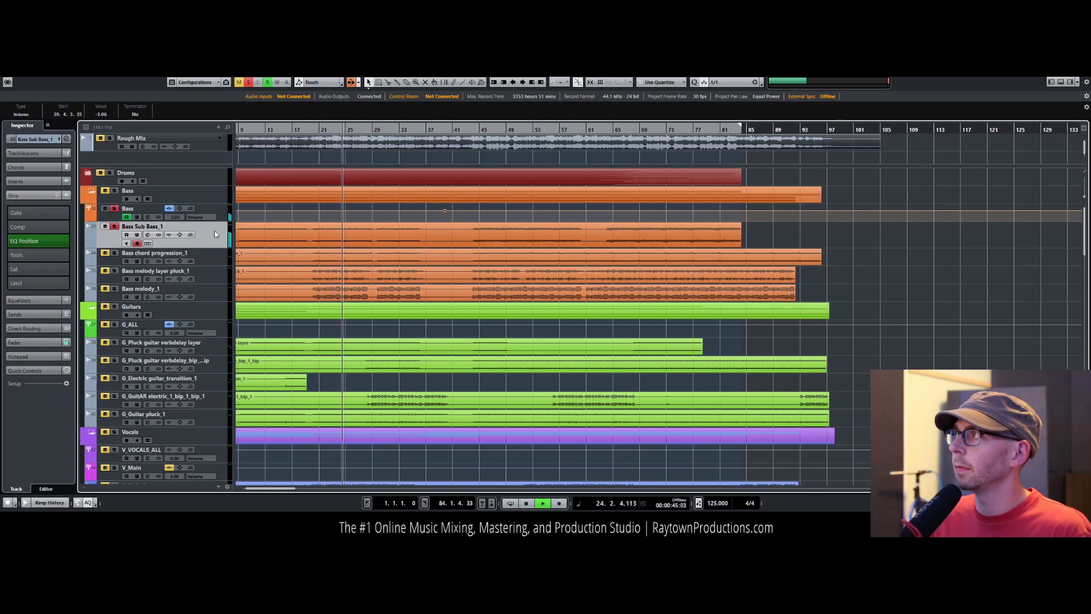
Step: Insert the L2 Stereo limiter on Bass Sub Bass_1
left_click(34, 181)
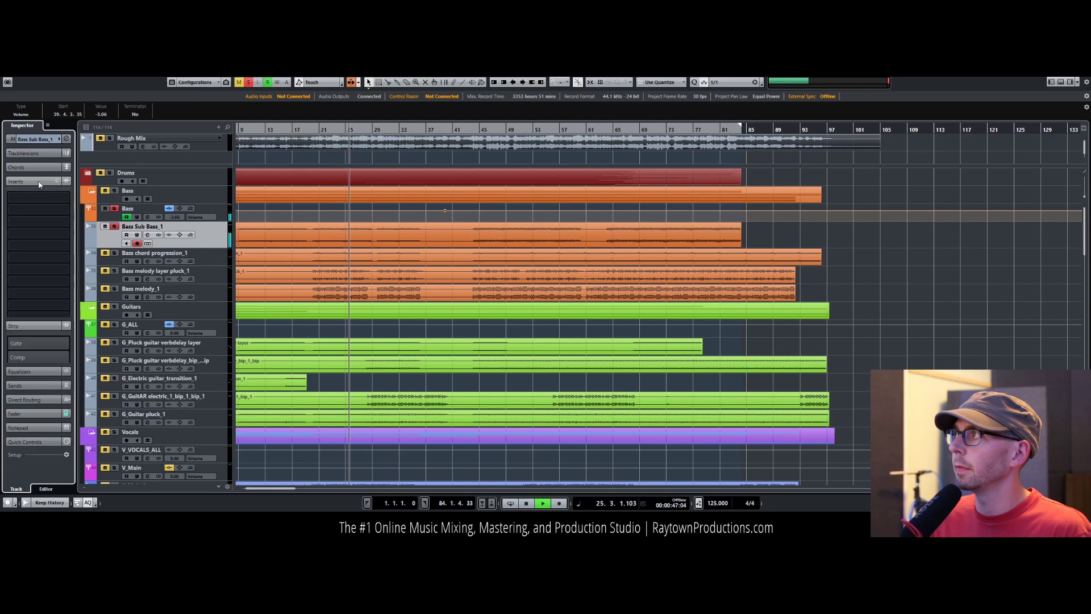
left_click(35, 212)
type("l2")
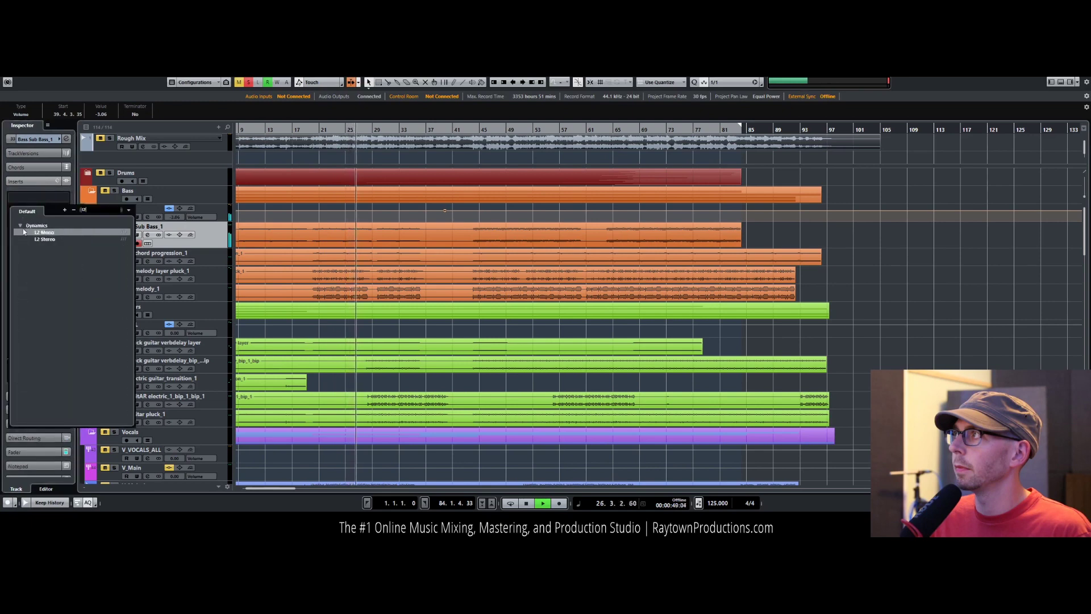
left_click(44, 239)
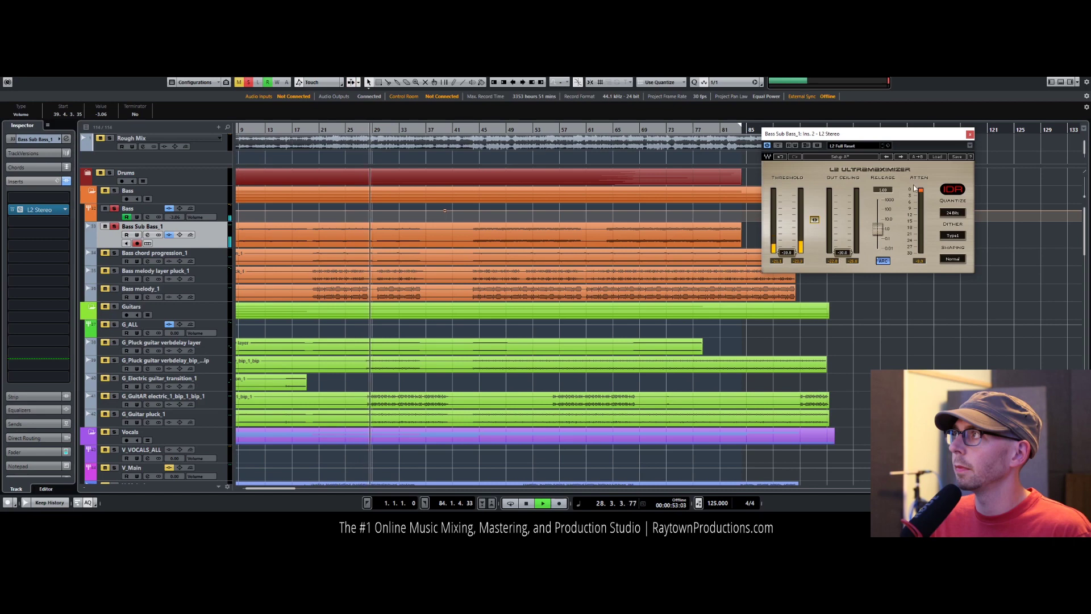
Step: Raise the L2 output ceiling on Bass Sub Bass_1 and set its dither and shaping to None
left_click_drag(843, 252, 850, 237)
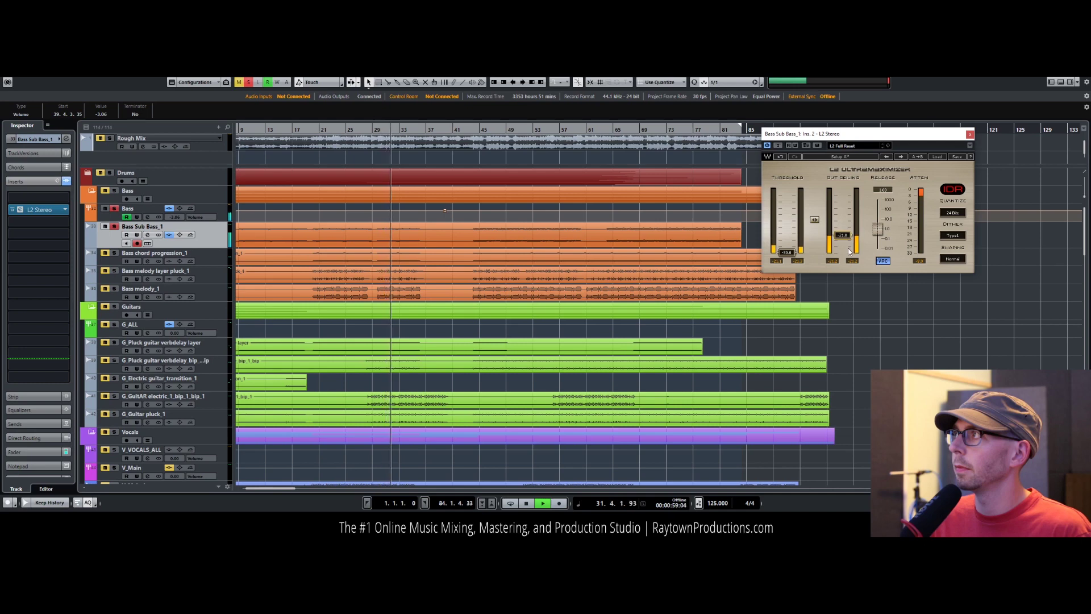
left_click_drag(839, 238, 837, 236)
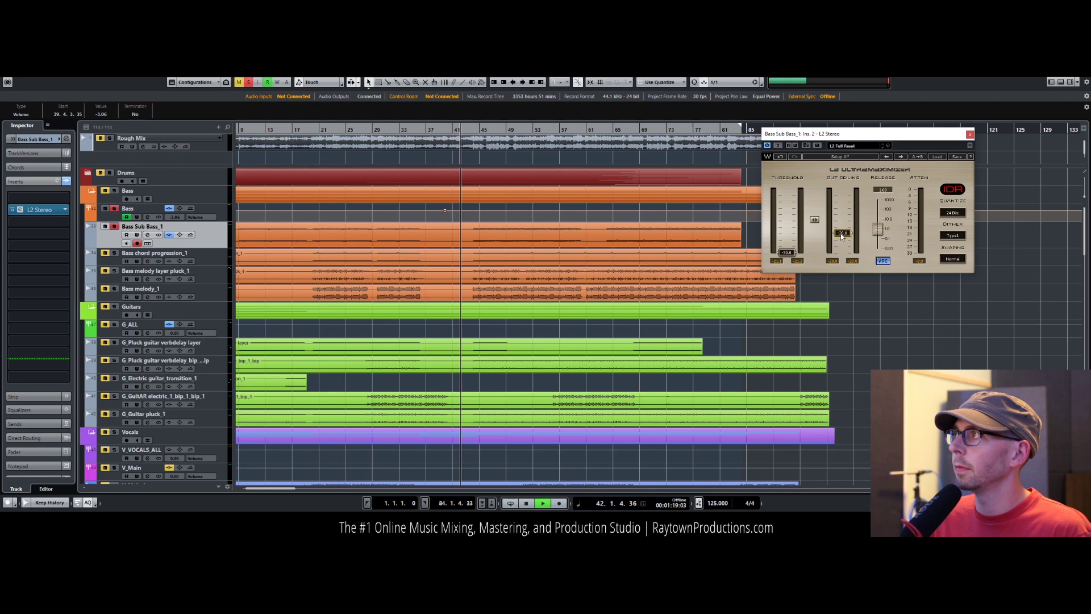
left_click_drag(838, 238, 839, 235)
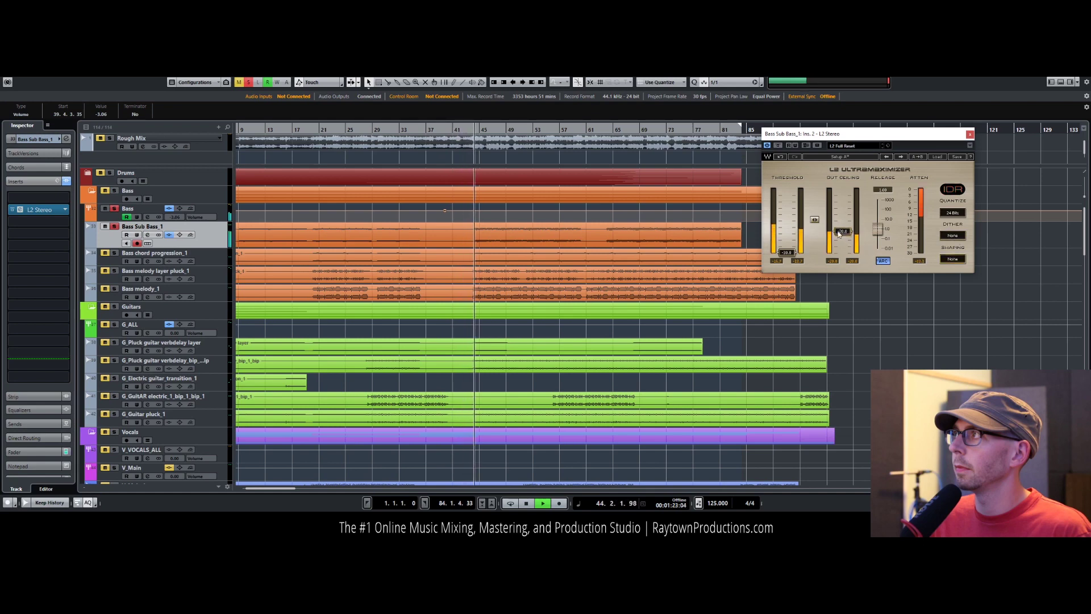
left_click_drag(847, 238, 848, 223)
left_click(740, 246)
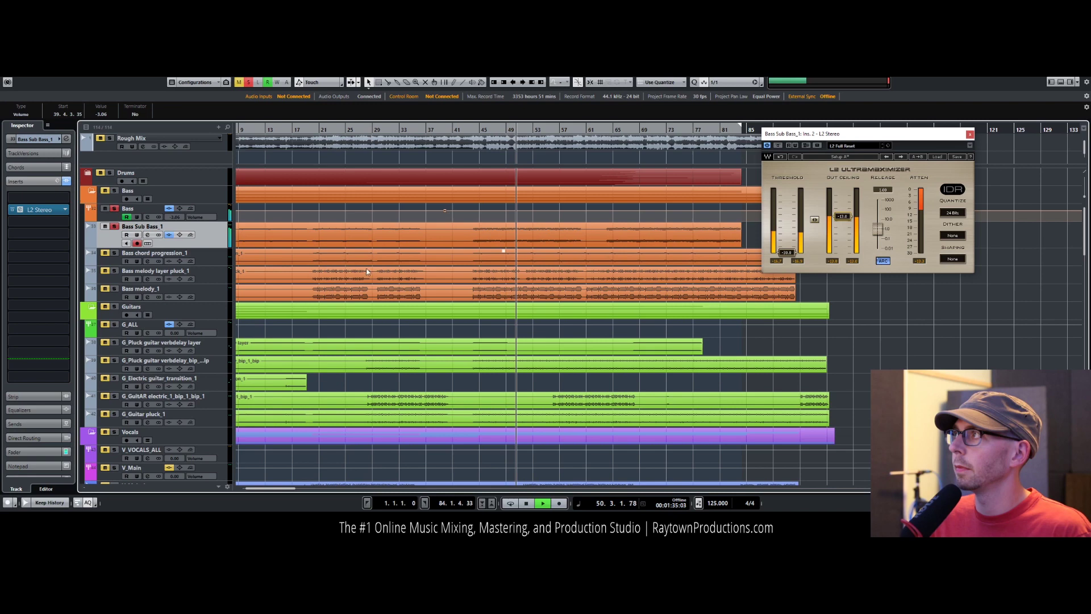
Step: Play the song from about bar 14 and solo the Drums and Bass folders together
left_click(312, 129)
key("g")
key("g")
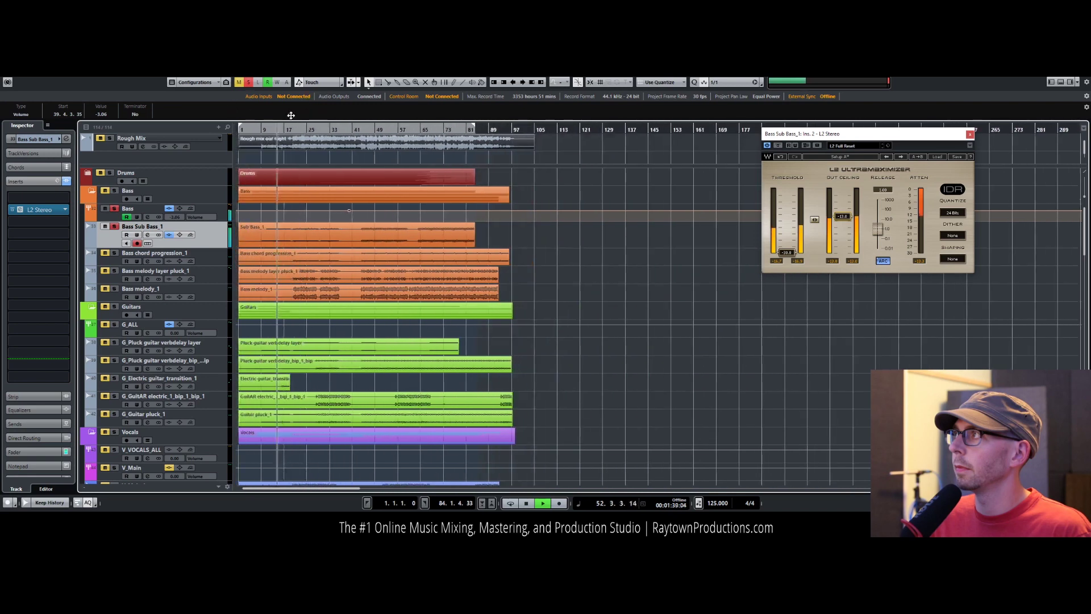
key("h")
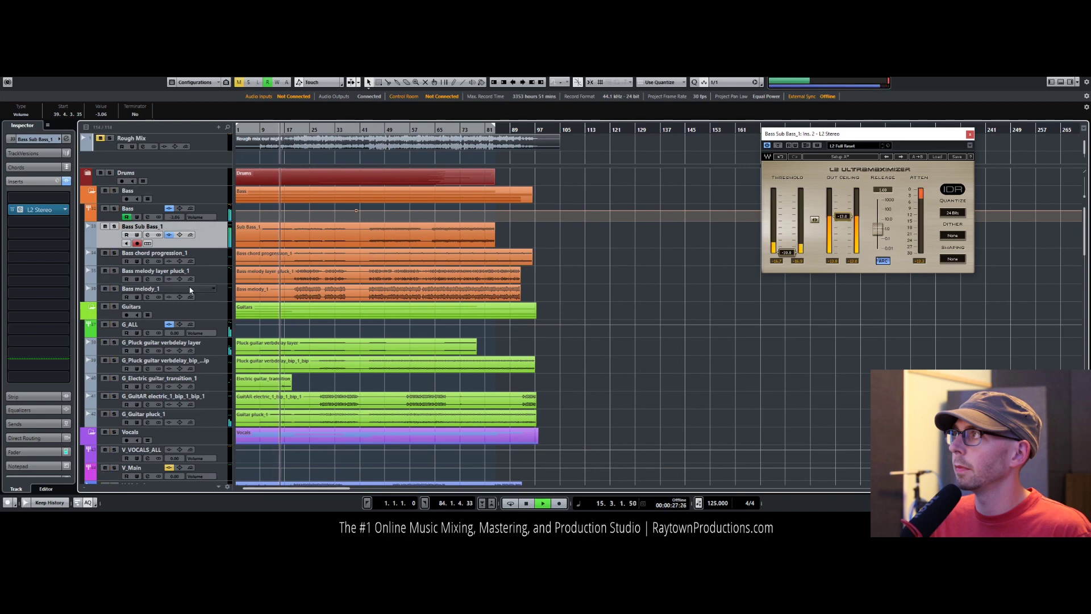
left_click(109, 172)
left_click(113, 191)
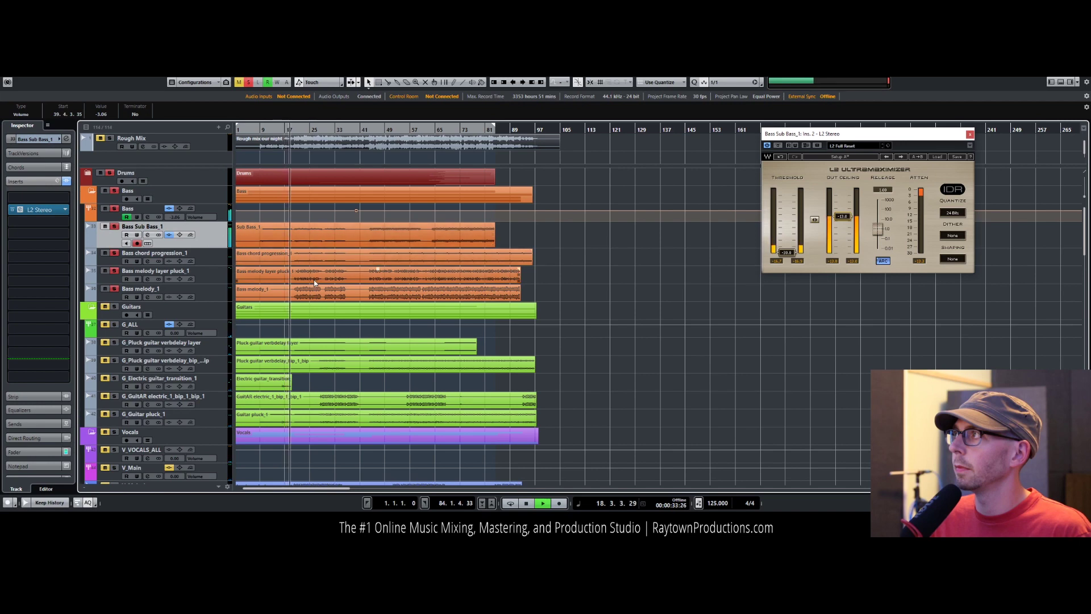
Step: Expand the Drums folder and add D_Snap_1 to the soloed tracks
left_click(87, 172)
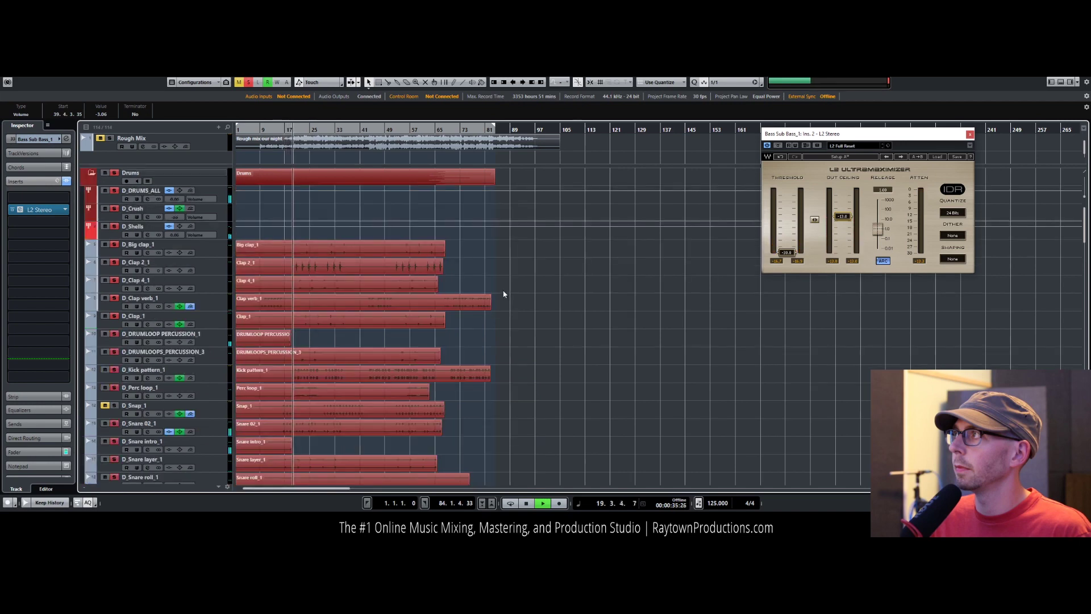
scroll(504, 293, "down", 2)
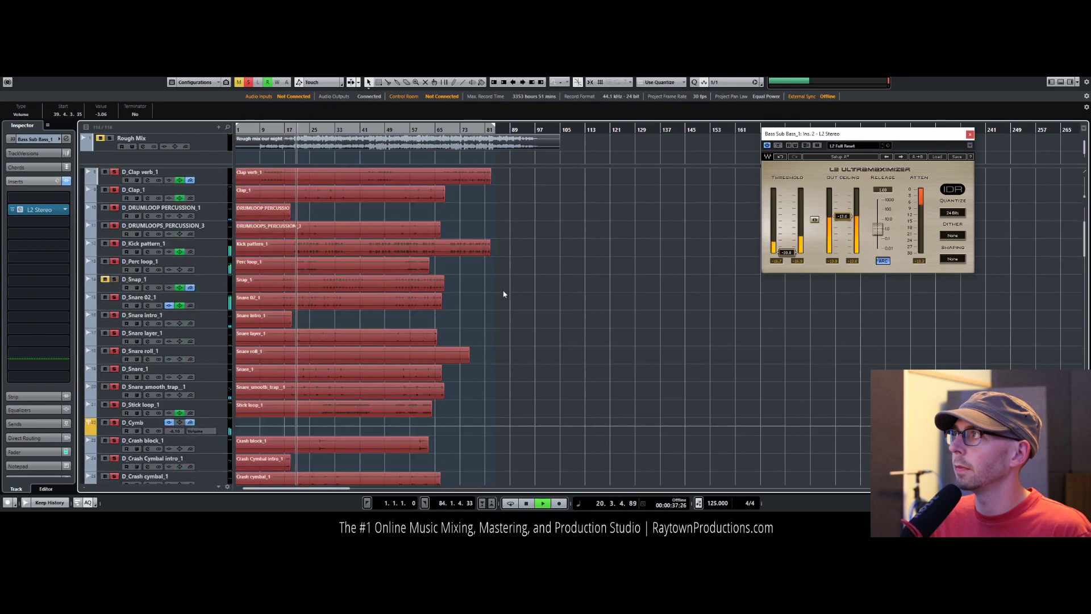
left_click(115, 280)
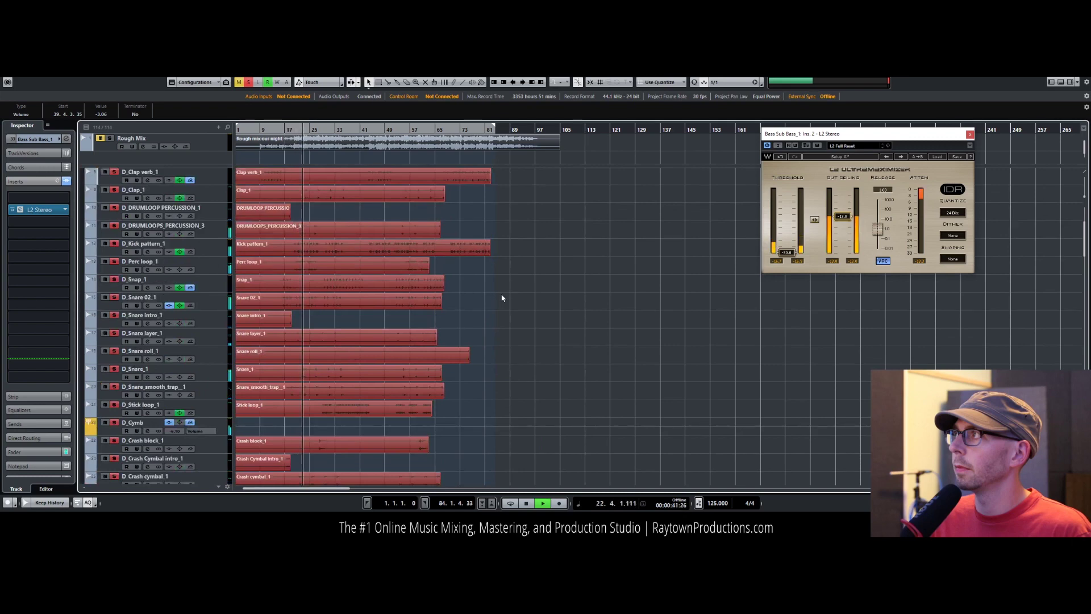
Step: Check D_Kick pattern_1 in solo, switch the solo to the Bass group track and open its C6-SideChain insert
left_click(216, 250)
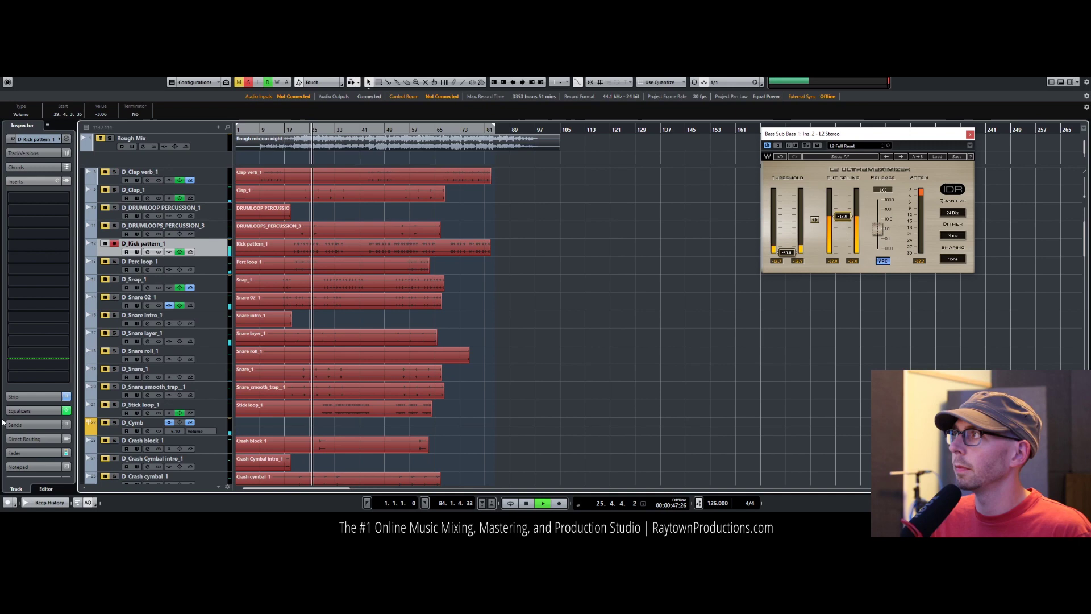
scroll(481, 359, "down", 5)
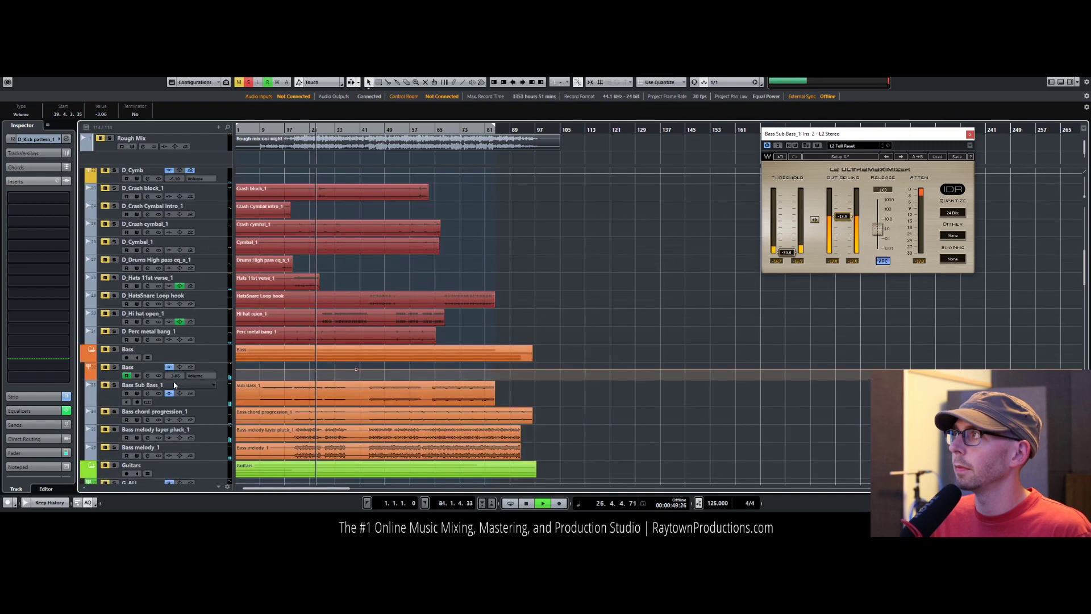
left_click(211, 367)
left_click(25, 254)
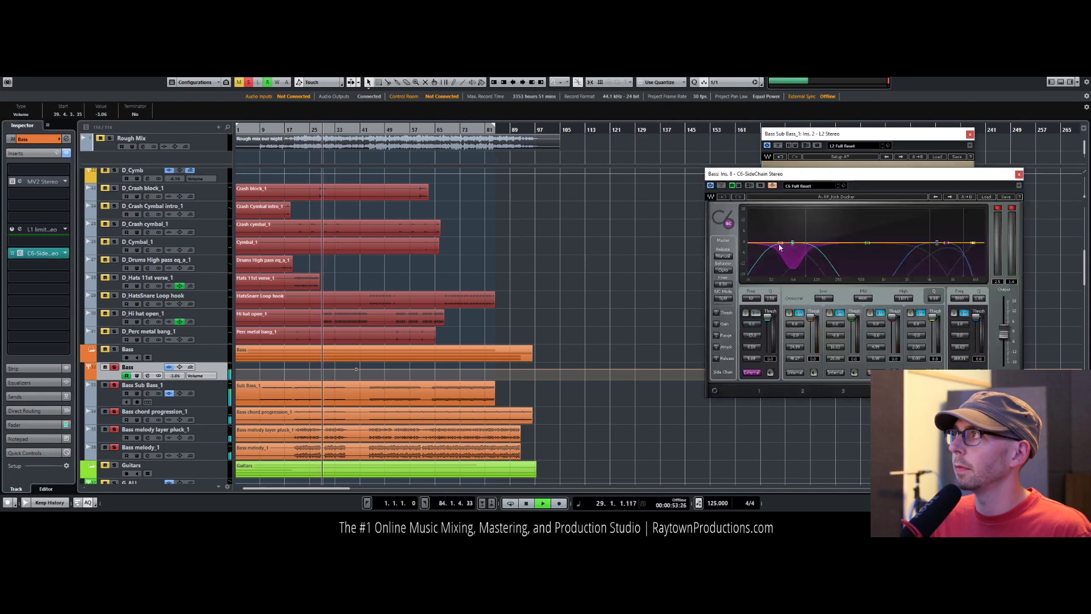
Step: Widen and retune the C6 kick-ducking band on the Bass group, raise the low crossover, and stop playback
left_click_drag(780, 243, 786, 242)
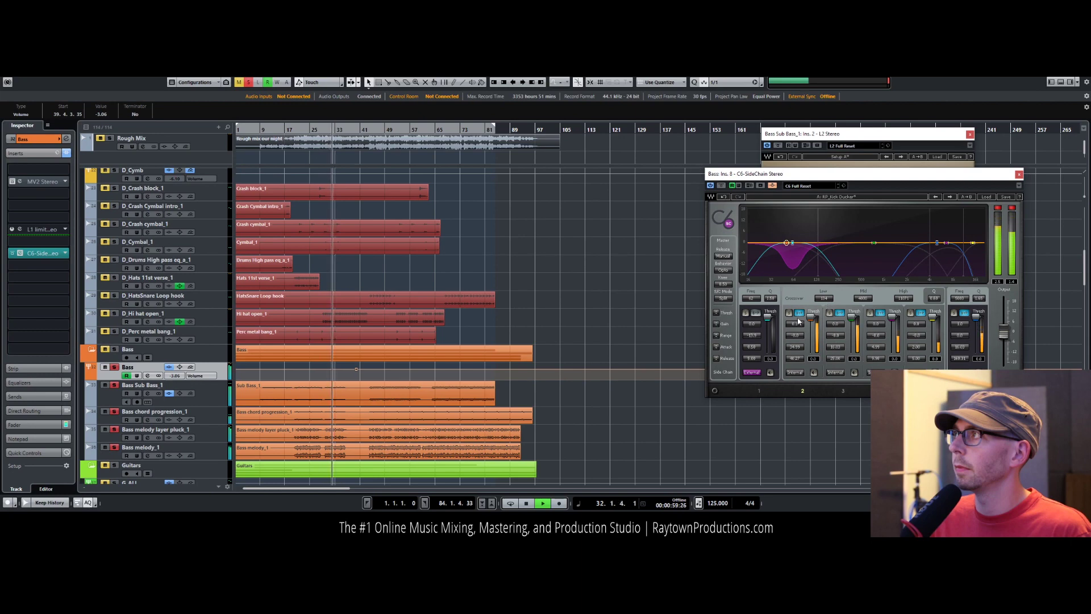
left_click_drag(826, 304, 825, 298)
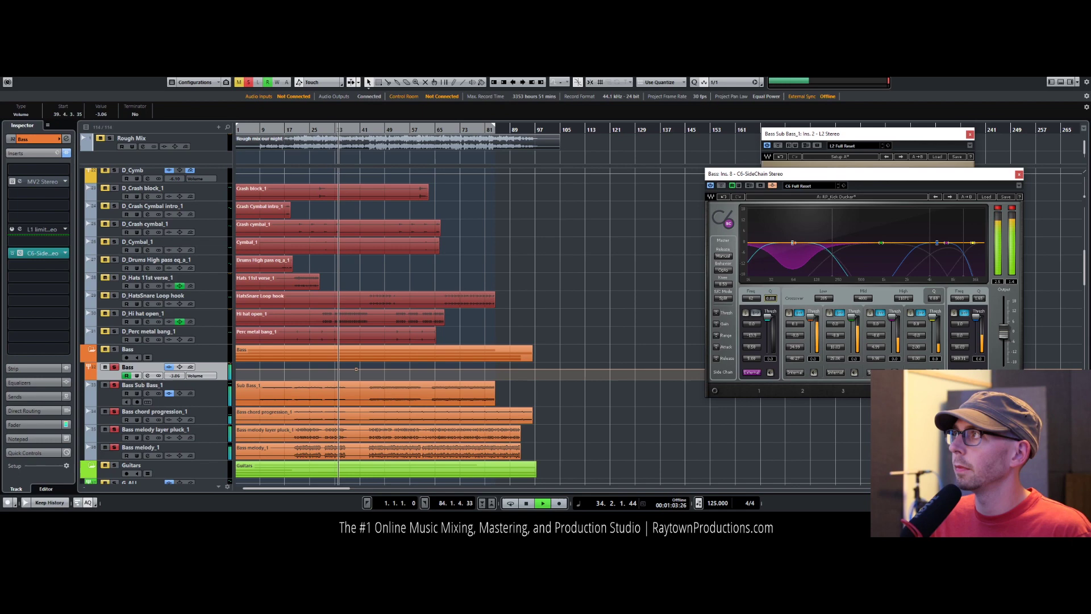
left_click_drag(751, 298, 749, 295)
key("space")
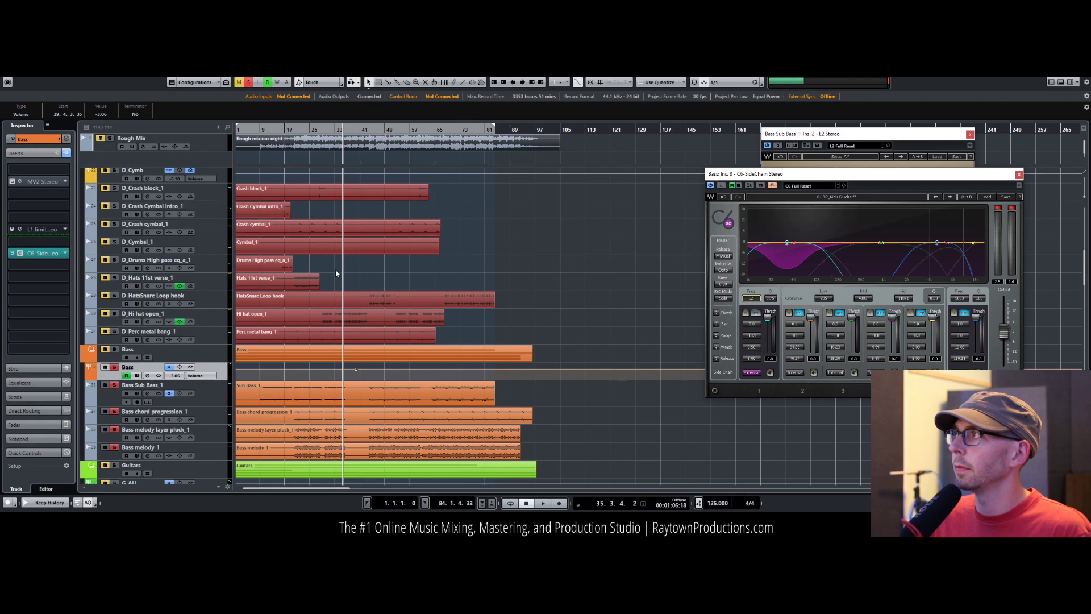
Step: Play the song and add D_Kick pattern_1 to the soloed tracks
scroll(336, 264, "up", 10)
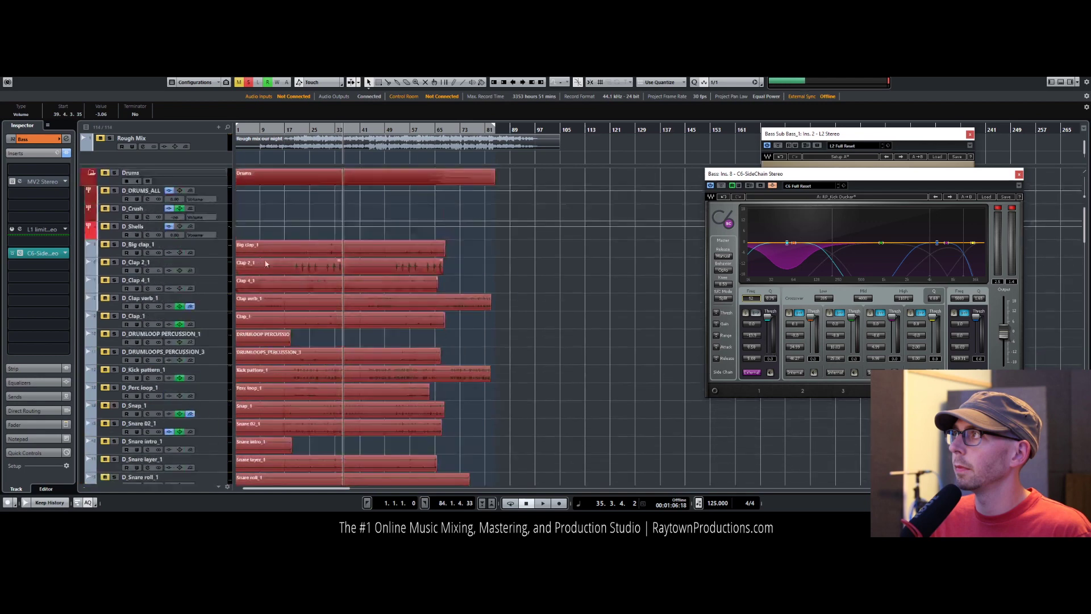
scroll(178, 379, "down", 10)
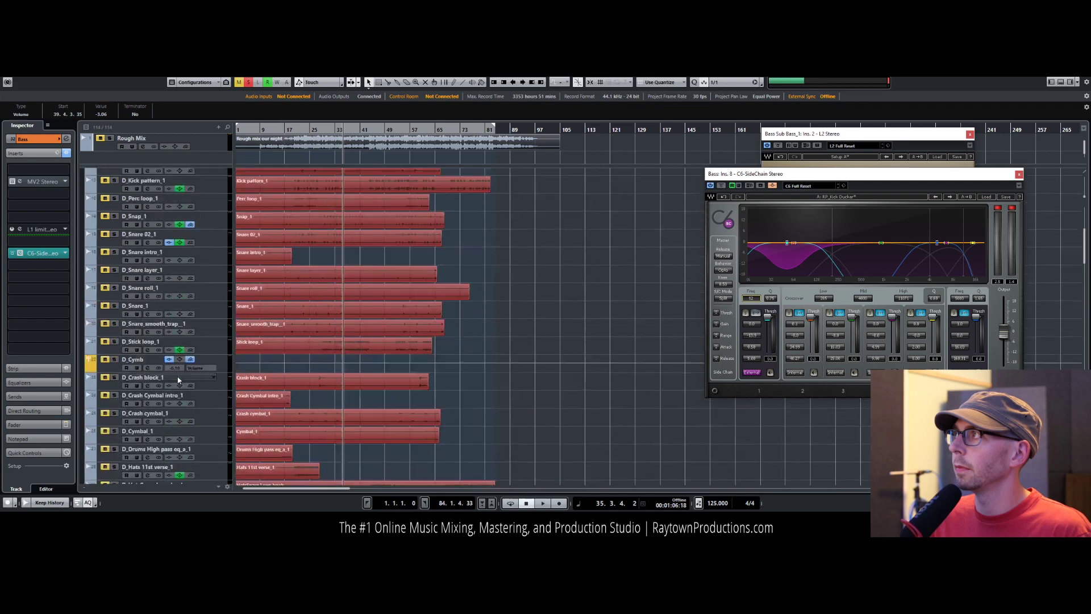
scroll(178, 380, "up", 10)
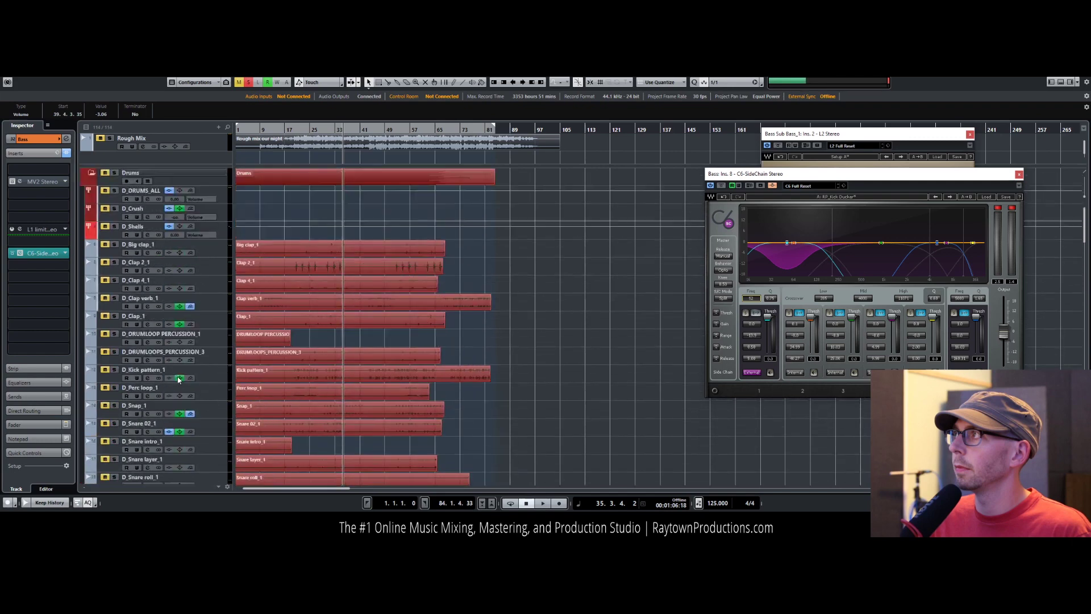
scroll(206, 370, "down", 3)
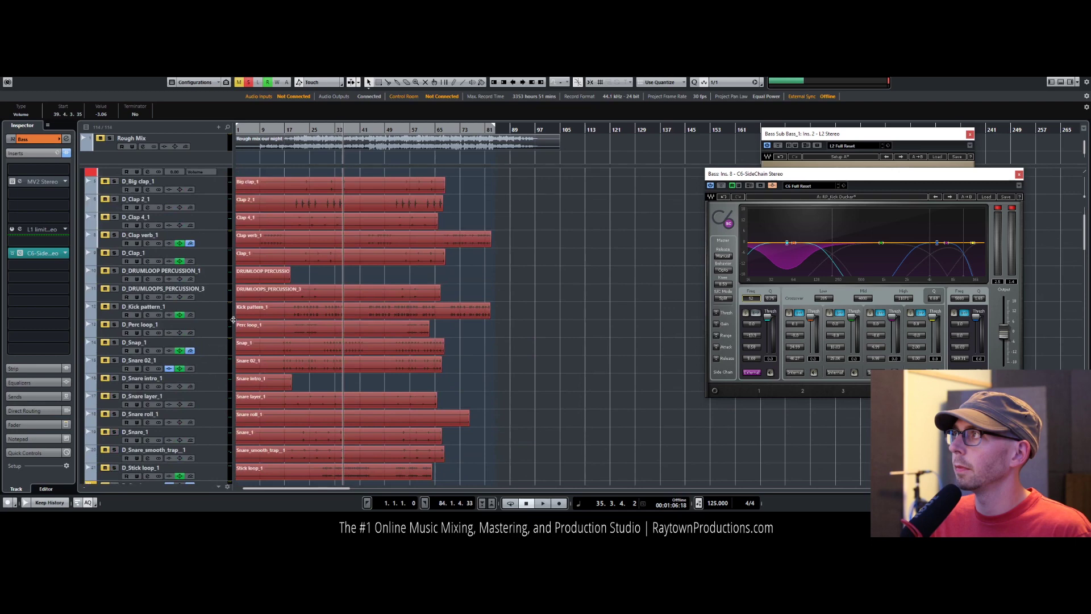
key("space")
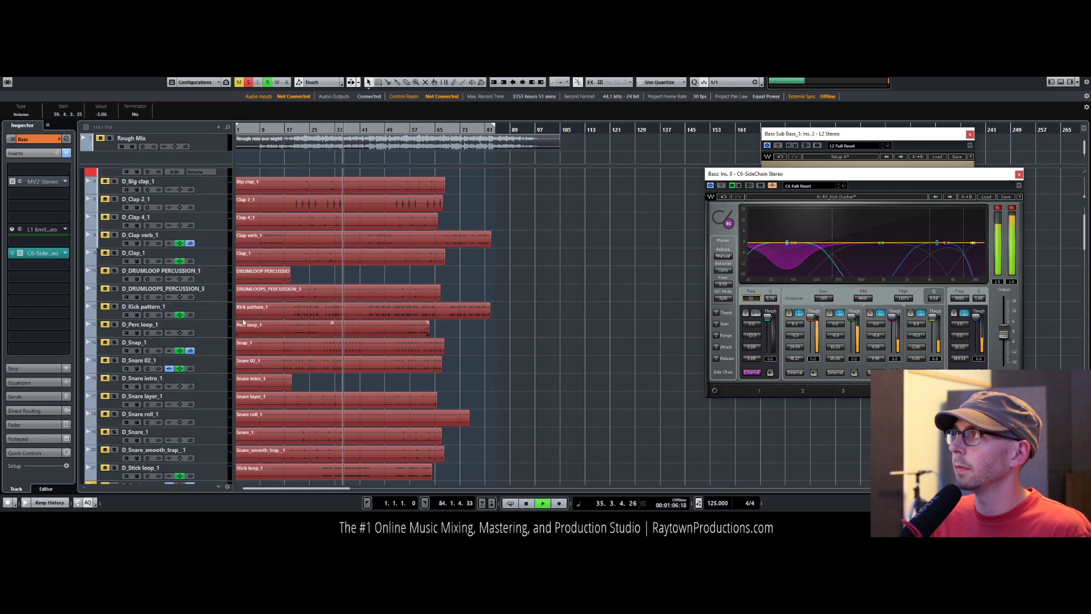
key("s")
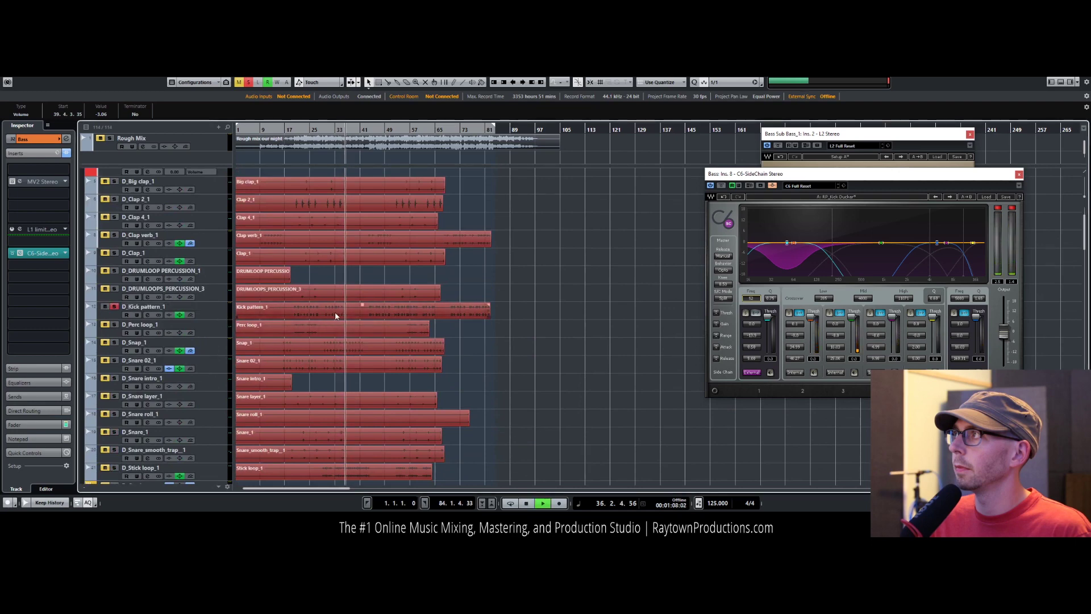
Step: Add a send on D_Kick pattern_1 to the side-chain of the Bass group's Ins. 8 C6-SideChain and activate it
left_click(216, 308)
left_click(46, 424)
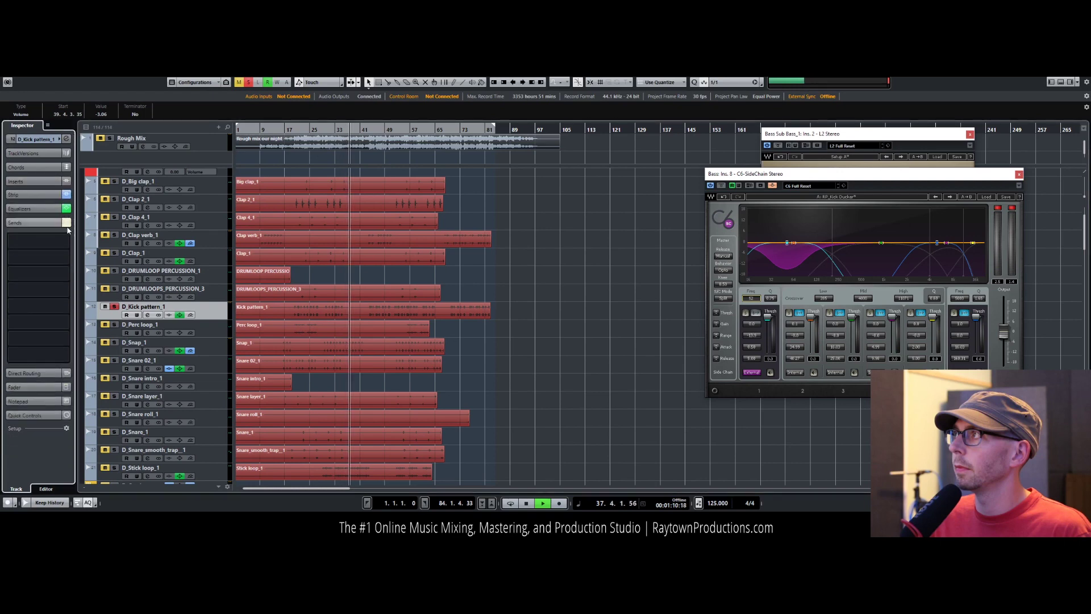
left_click(42, 241)
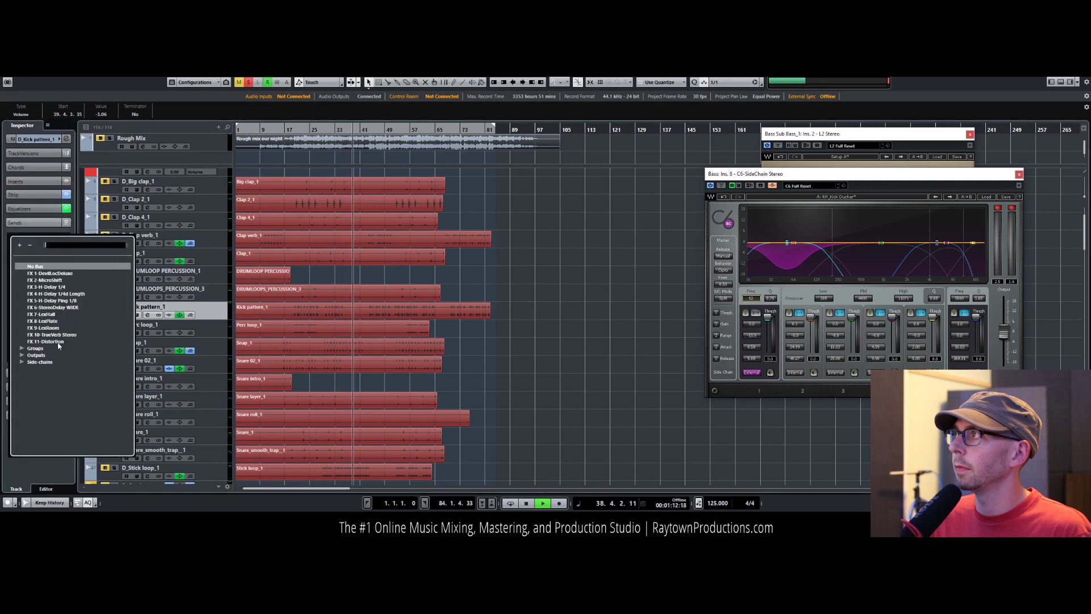
left_click(21, 362)
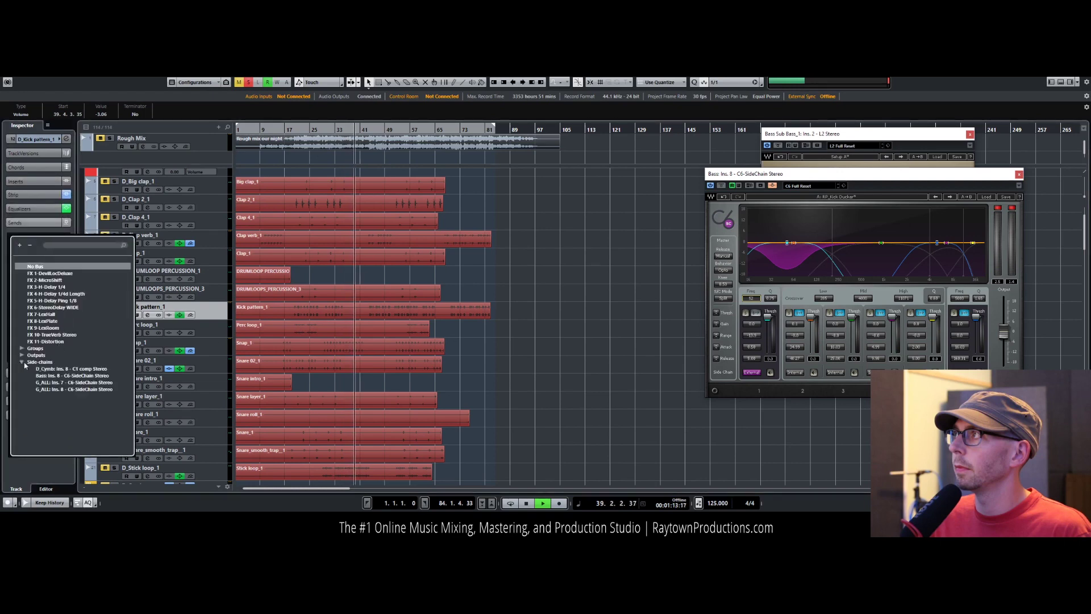
left_click(64, 376)
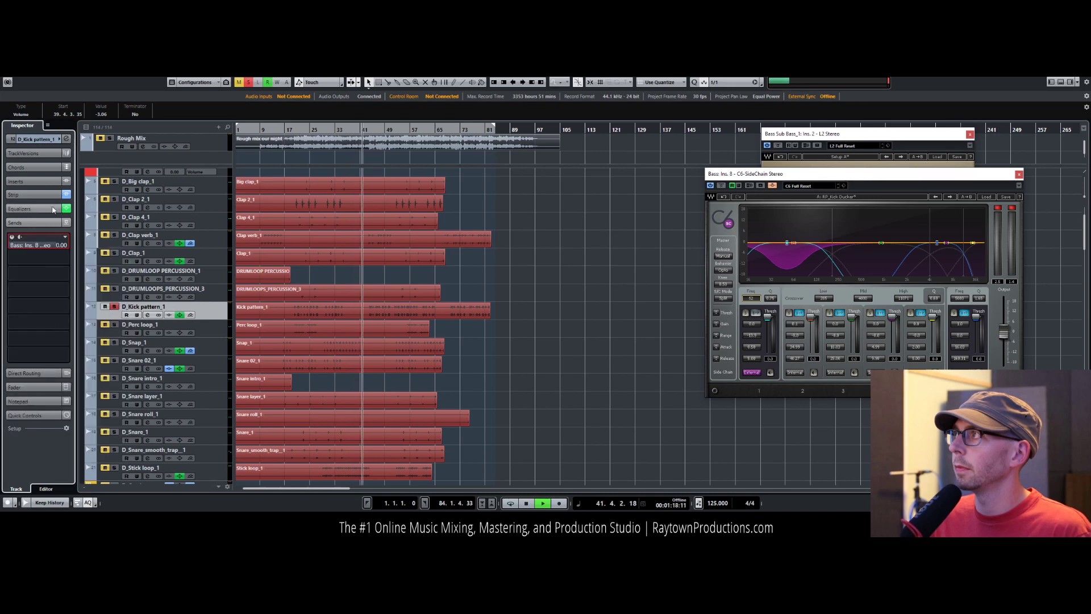
left_click(12, 236)
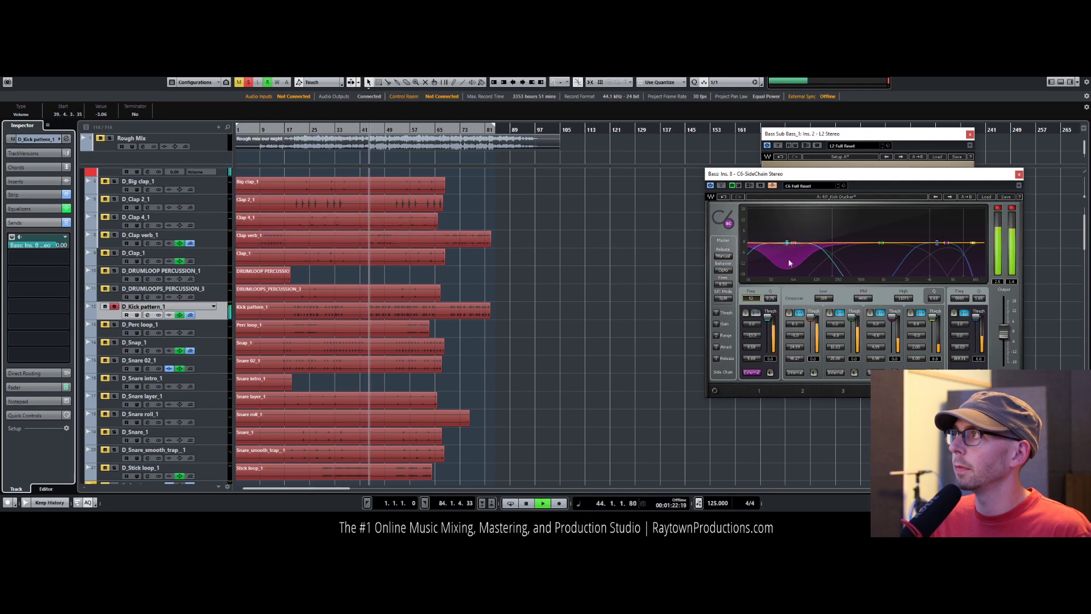
Step: Adjust the threshold and attack of the C6 kick-ducking band on the Bass group during playback and stop the song
left_click_drag(771, 325, 770, 334)
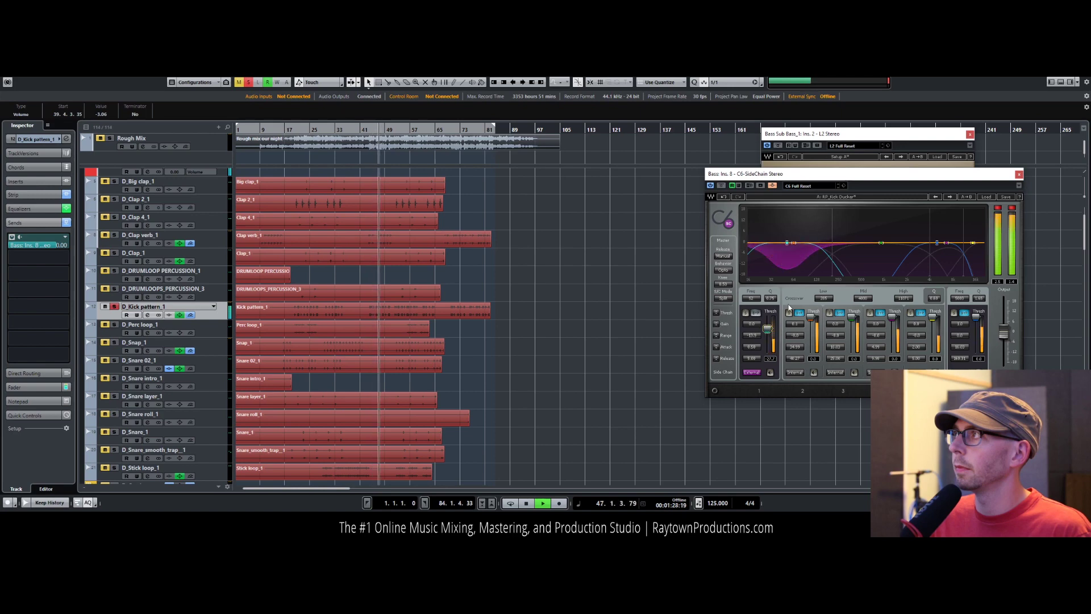
key("space")
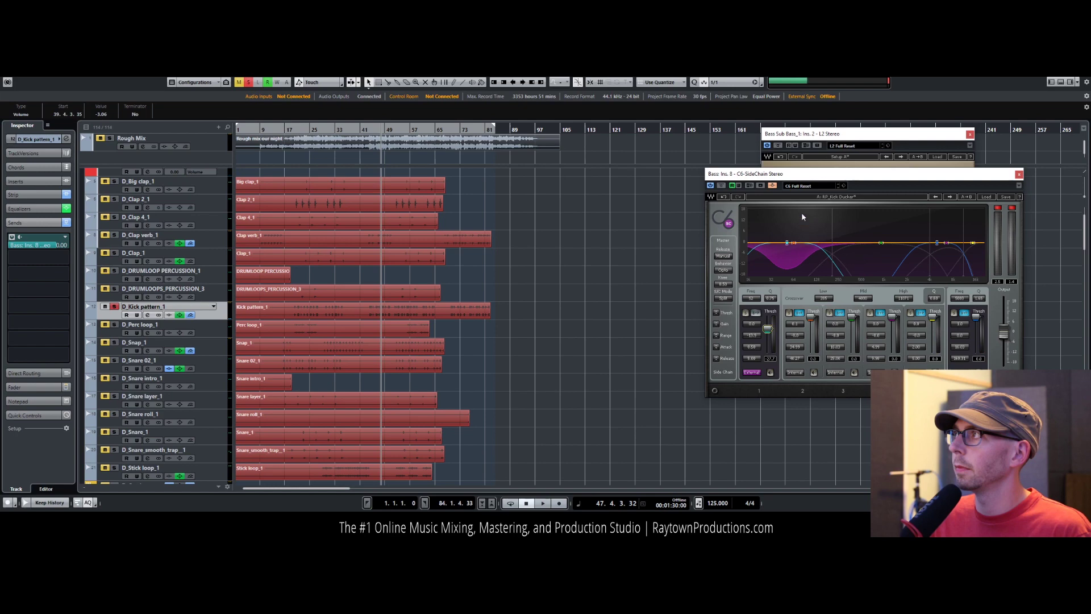
key("space")
left_click(749, 347)
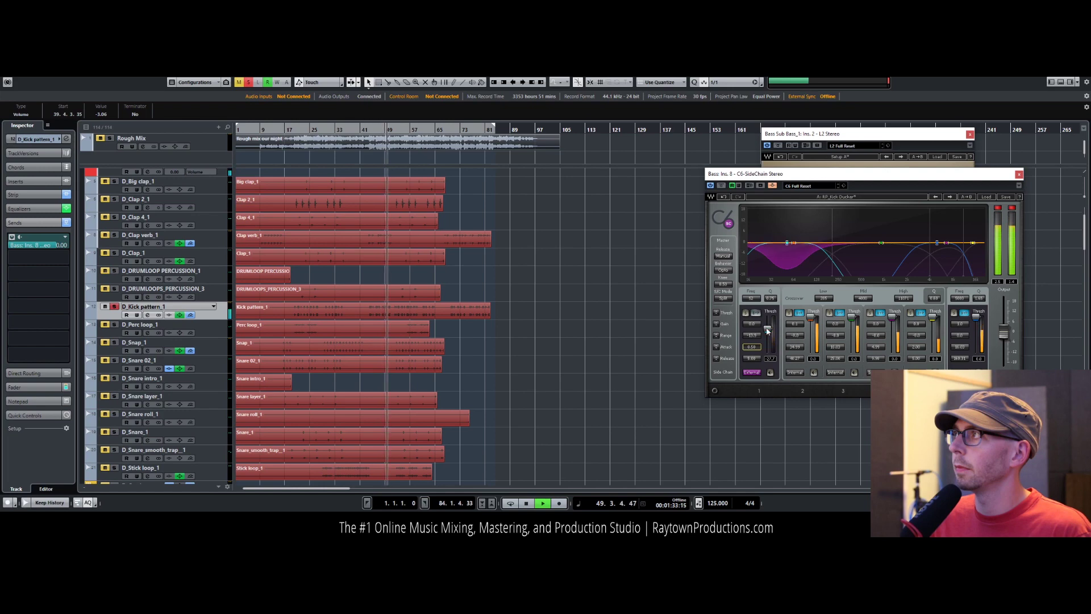
left_click_drag(769, 329, 768, 325)
key("space")
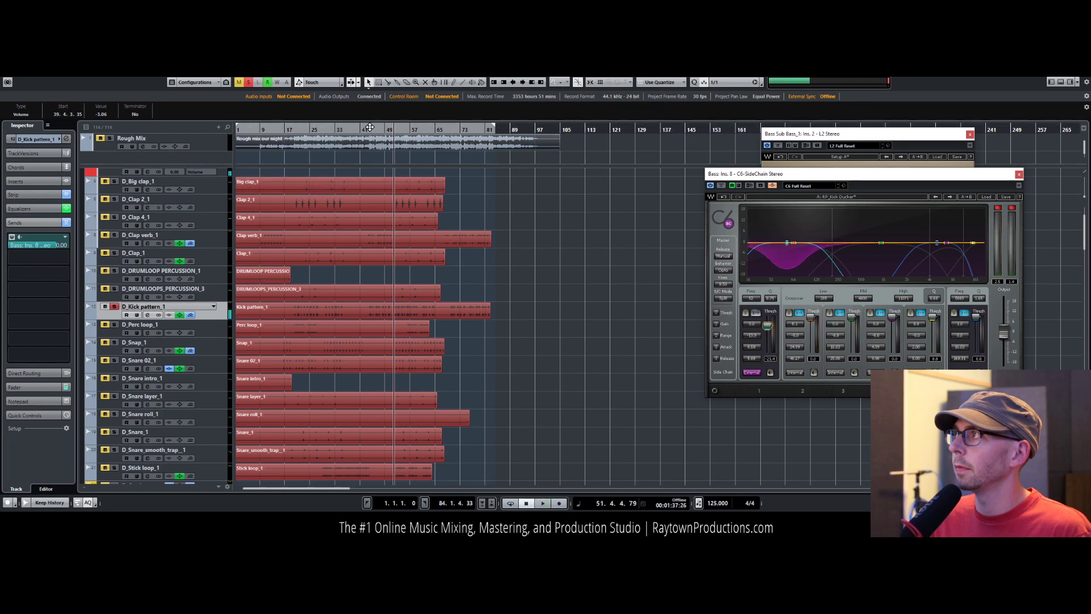
Step: Change the C6 ducking band's release, narrow its Q, and play the song from about bar 21
left_click_drag(383, 130, 269, 165)
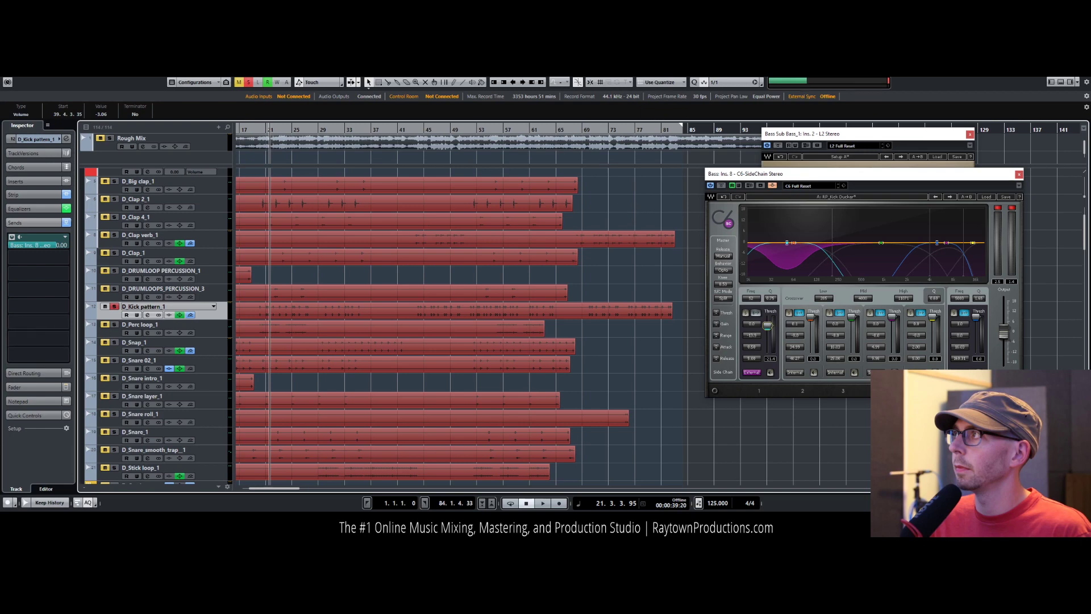
mouse_move(166, 509)
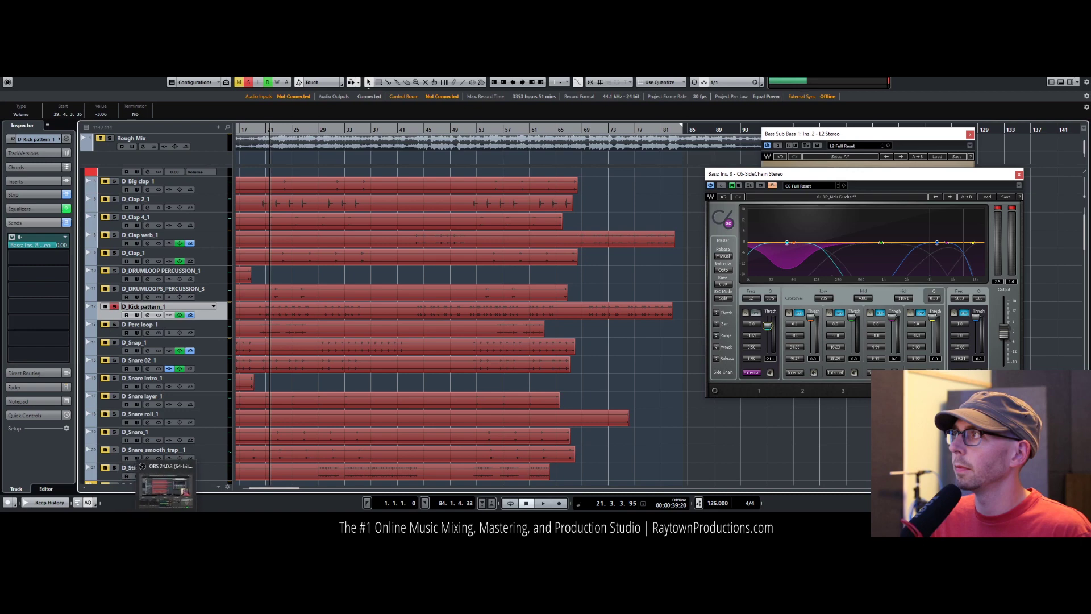
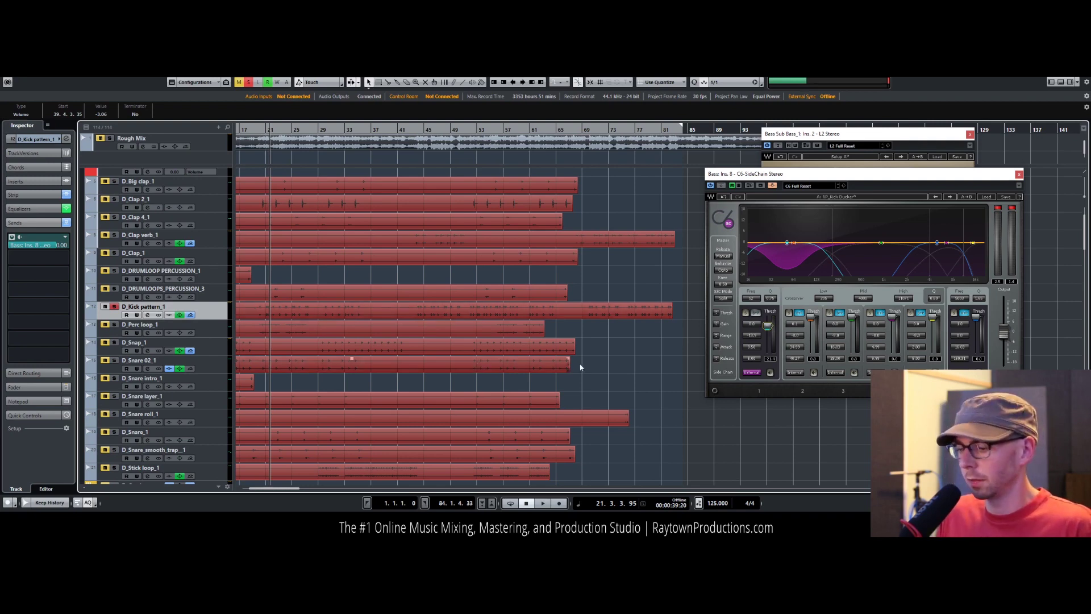
left_click(751, 358)
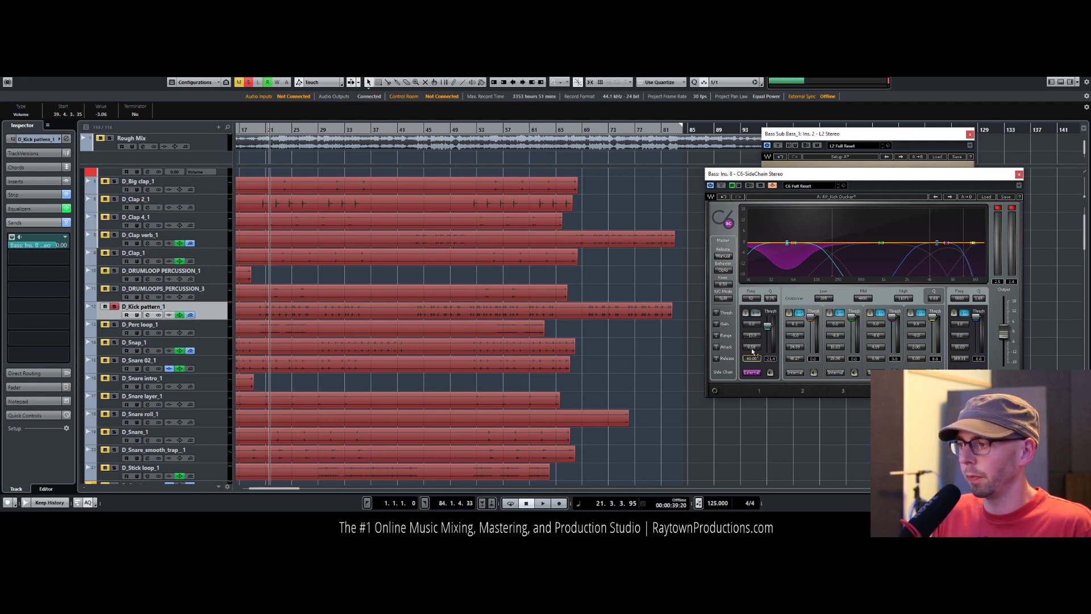
left_click_drag(770, 298, 770, 286)
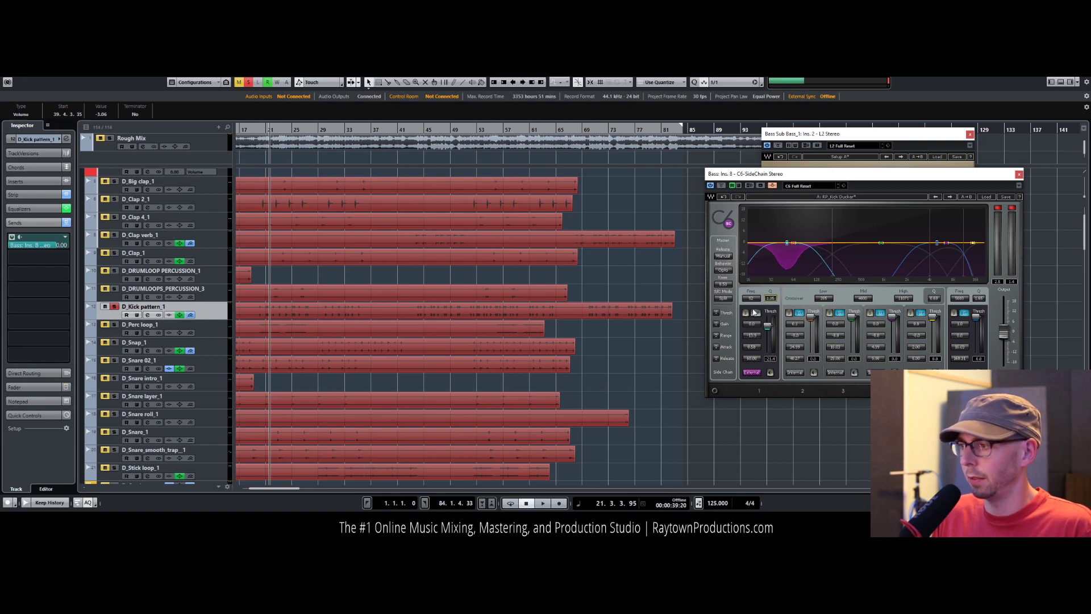
key("space")
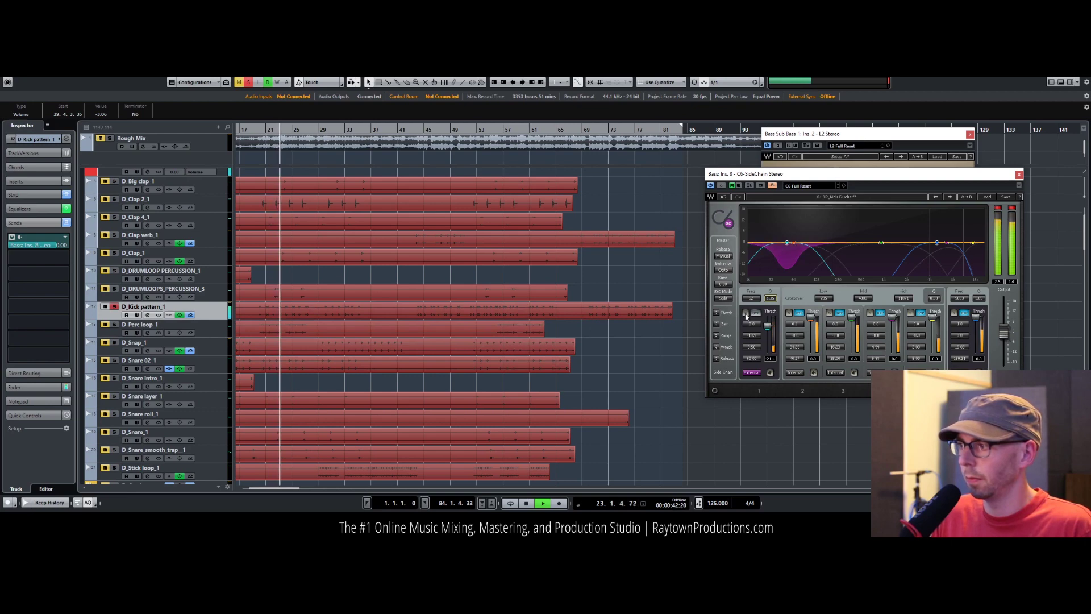
Step: Set the release of the C6 ducking band to 30 and stop playback
left_click(756, 358)
type("30")
key("Return")
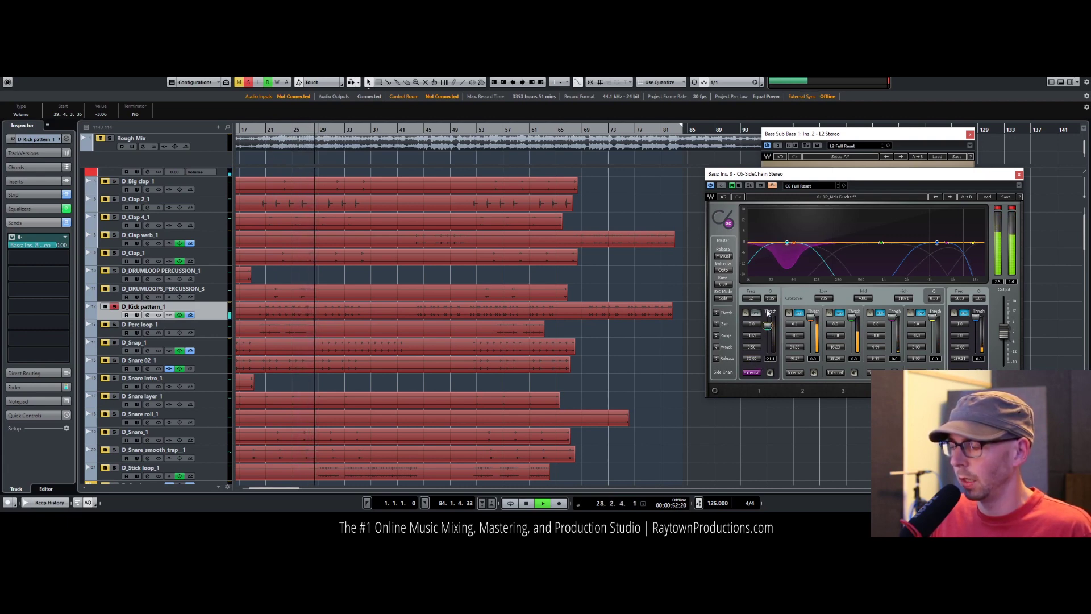
key("space")
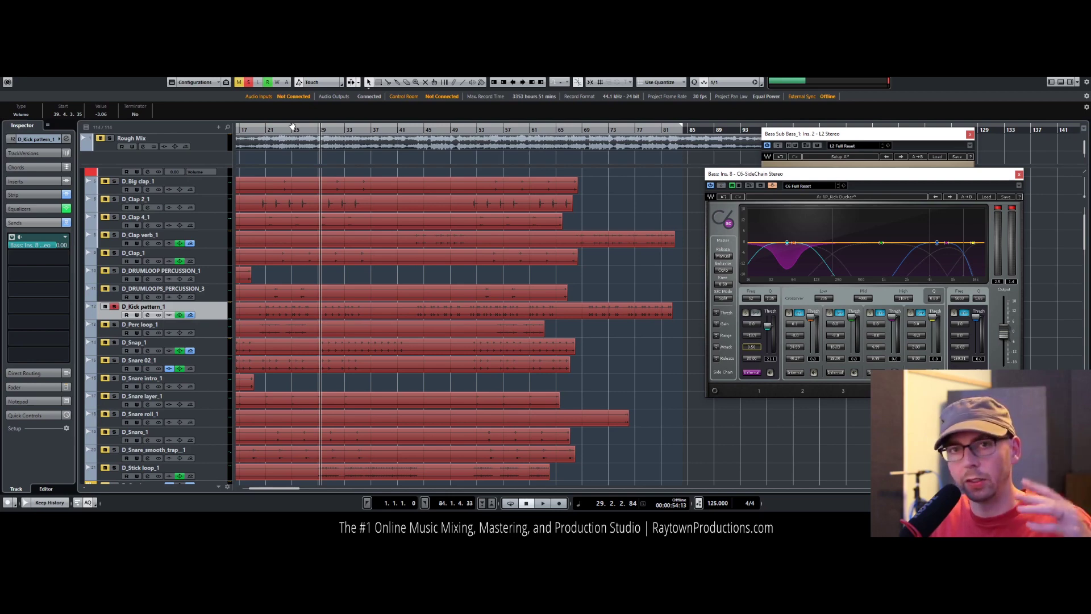
Step: Replay the song from about bar 20 to check the kick ducking and close the C6-SideChain window
left_click(260, 130)
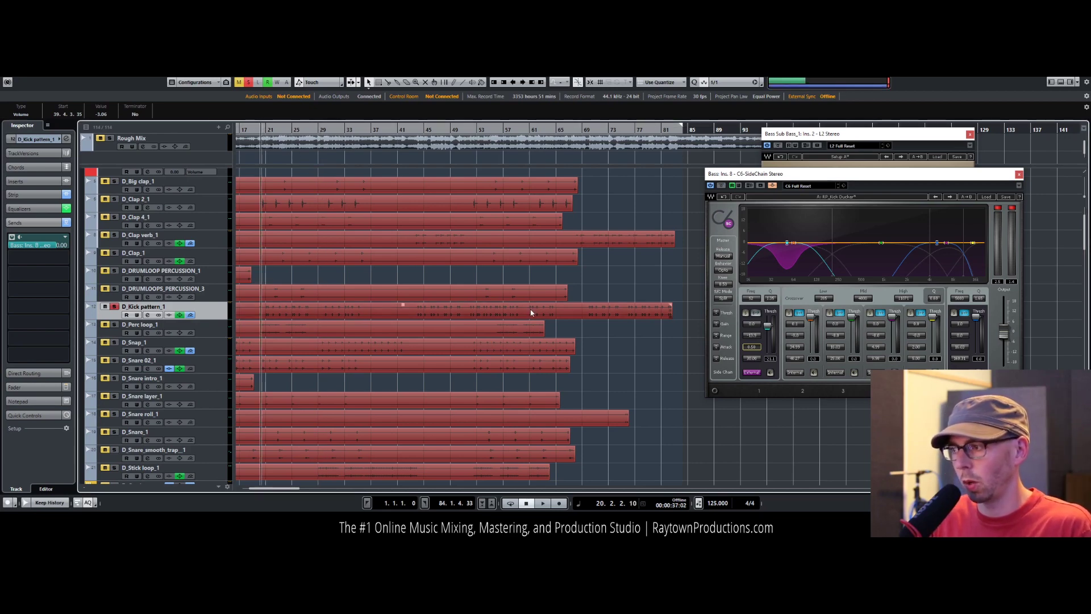
key("space")
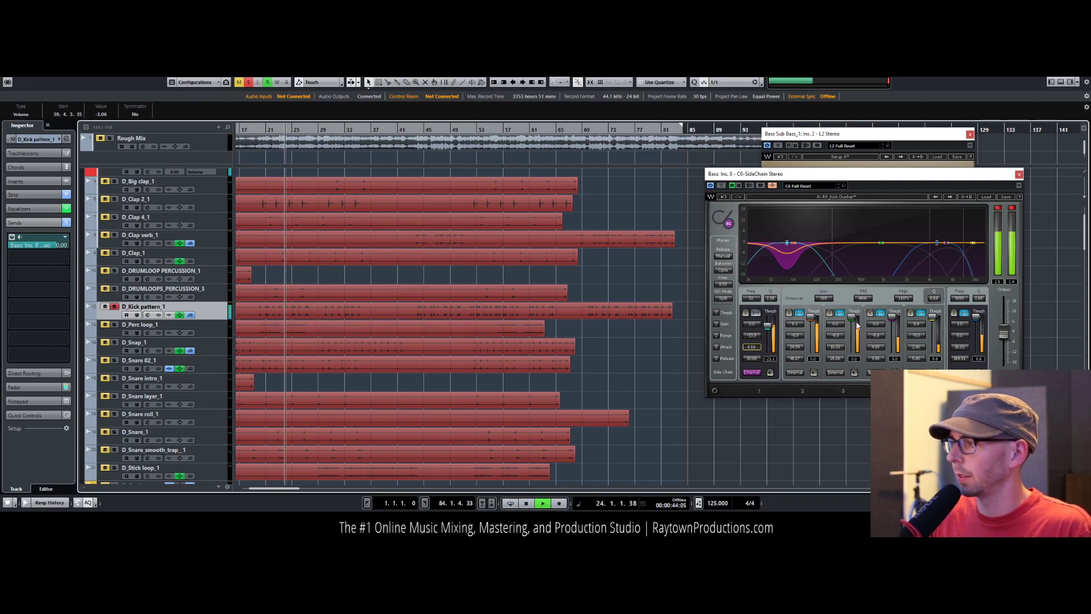
left_click(1019, 174)
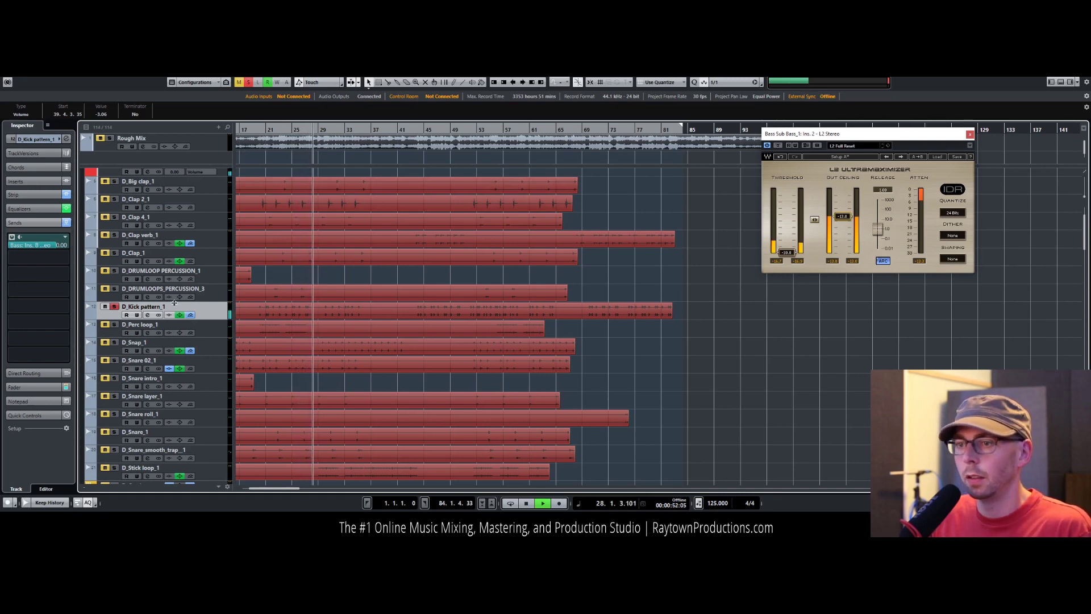
Step: Solo the Drums folder with the bass tracks and unmute D_Crush
scroll(137, 262, "up", 2)
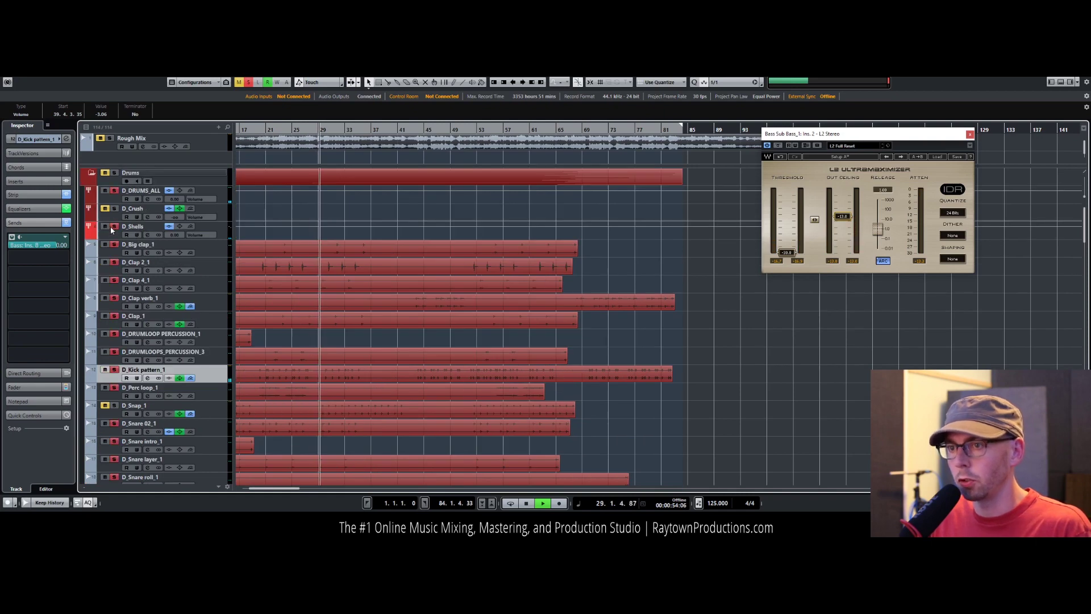
left_click(104, 208)
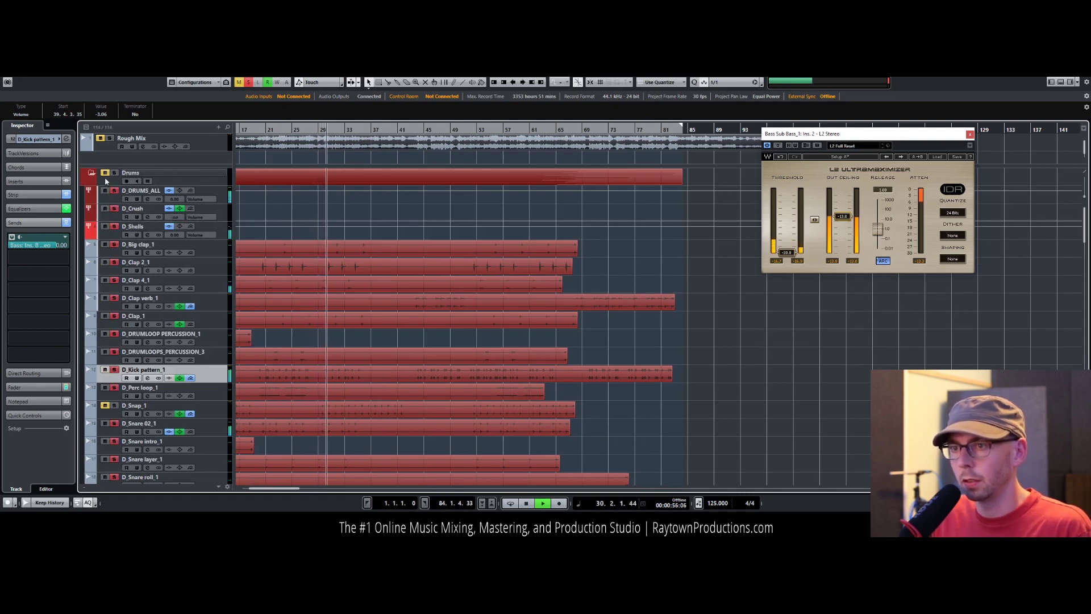
scroll(105, 199, "down", 5)
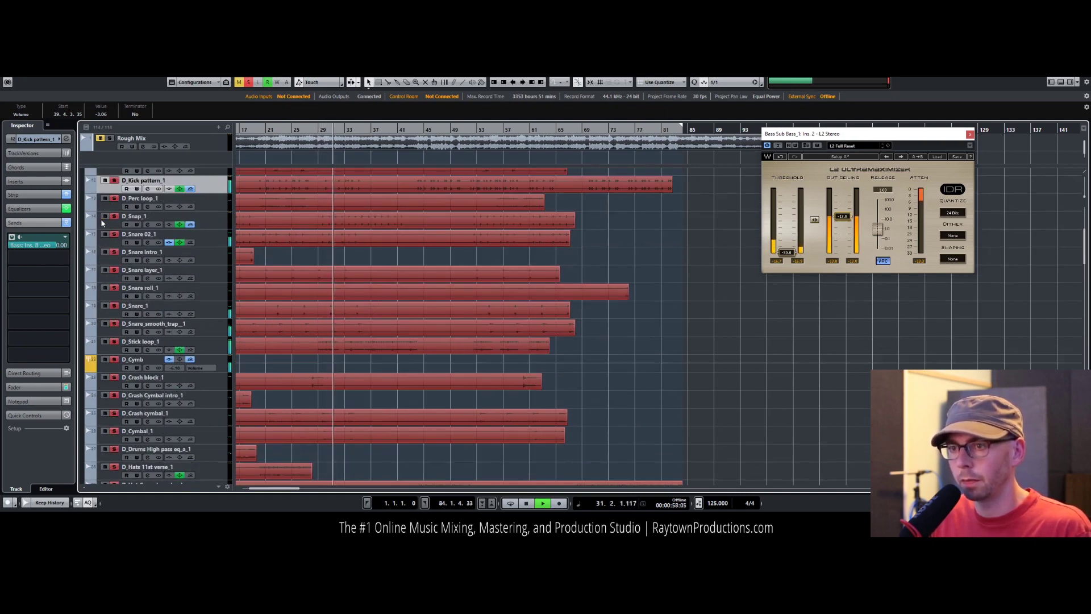
scroll(339, 406, "down", 7)
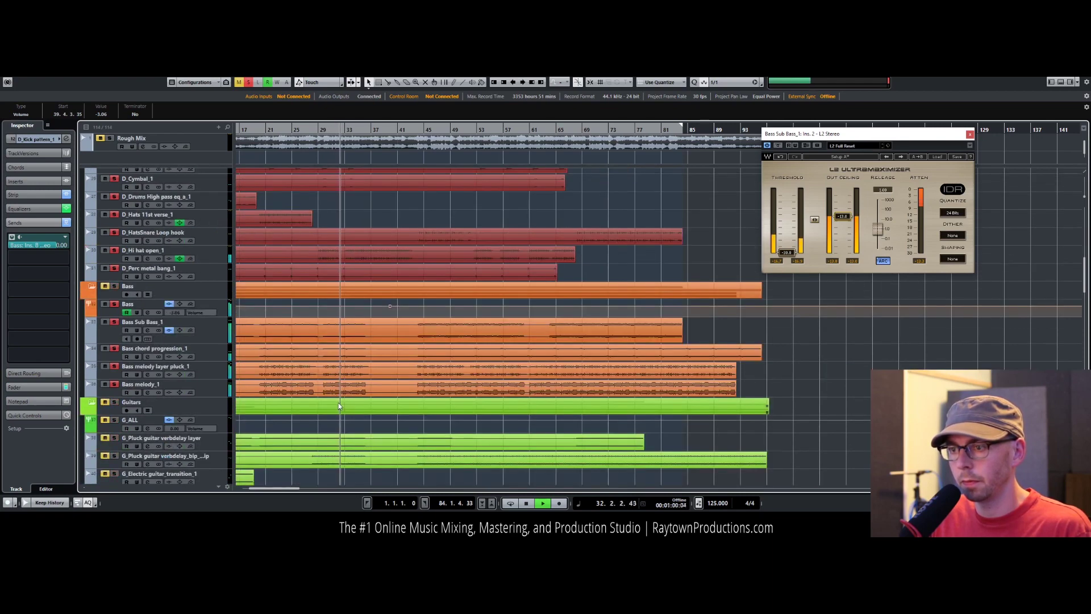
Step: Open the Bass group's channel equalizer, enable the low cut, and boost band 2 by 10.5 dB at 442.2 Hz
left_click(217, 310)
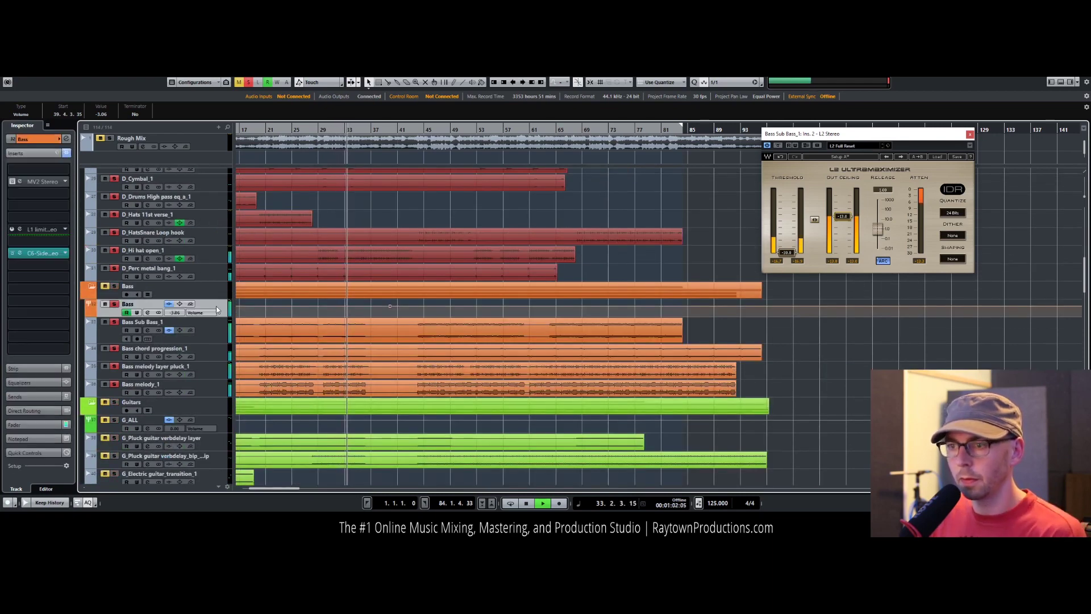
left_click(51, 382)
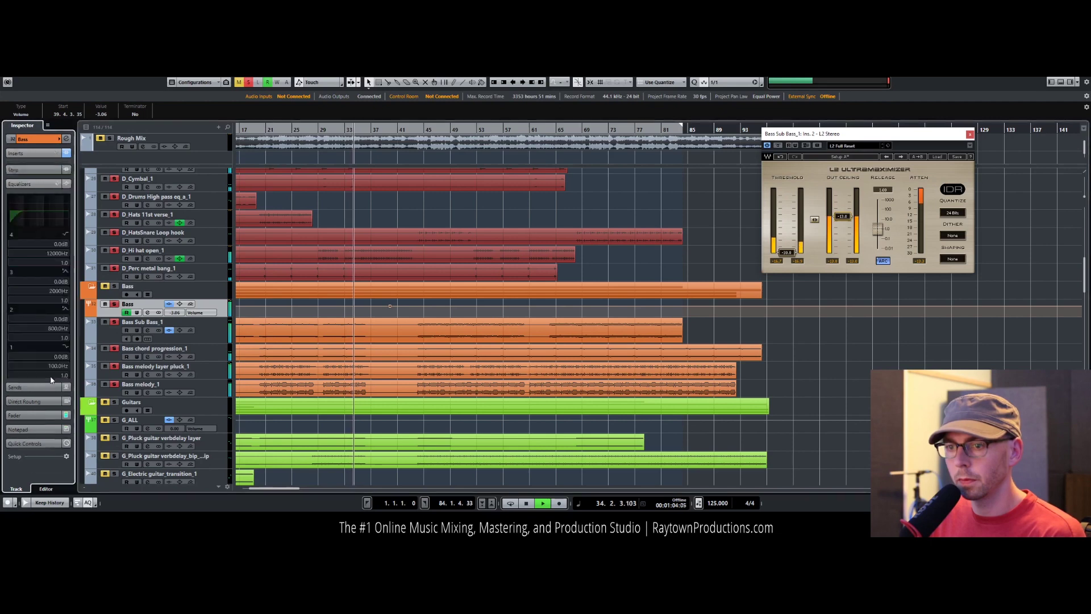
left_click(147, 312)
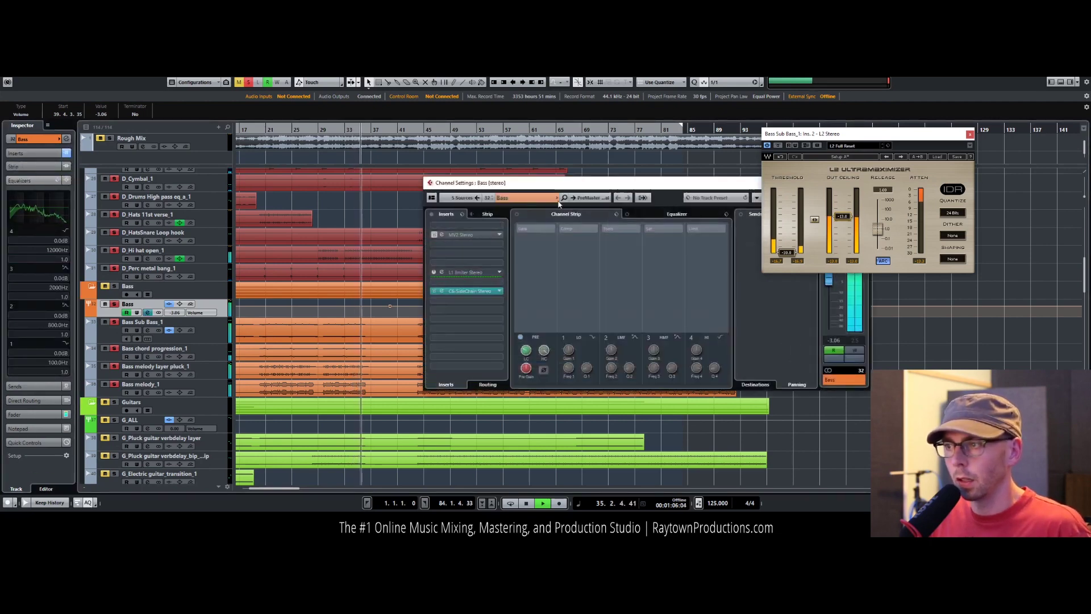
left_click(649, 213)
left_click_drag(568, 183, 508, 223)
mouse_move(549, 313)
left_mouse_down()
mouse_move(554, 301)
mouse_move(604, 305)
mouse_move(529, 305)
mouse_move(553, 296)
left_mouse_up()
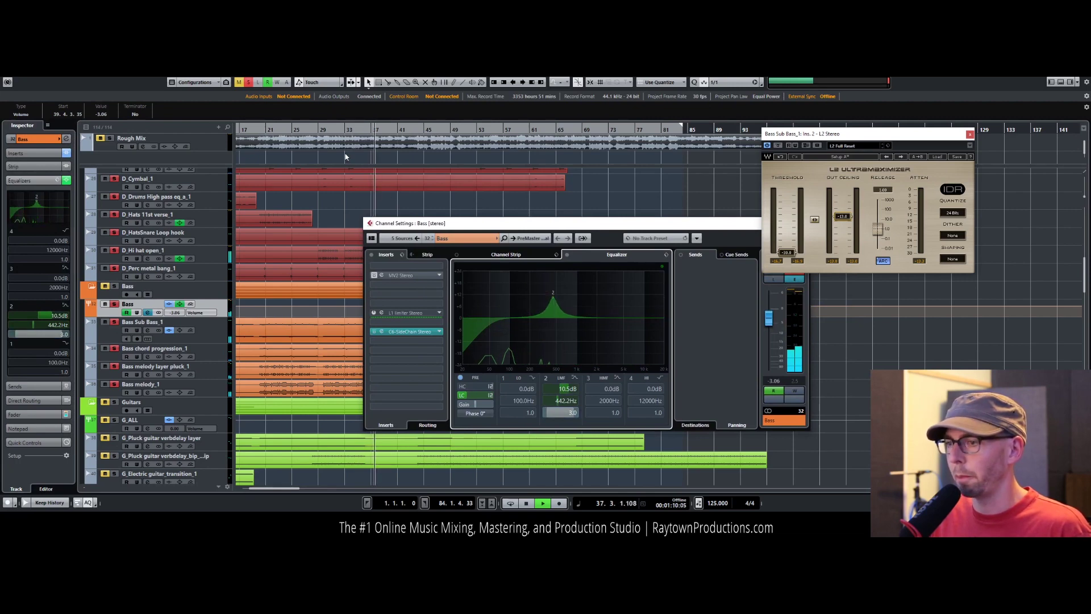
Step: Replay from about bar 31 and sweep the Bass group's EQ band 2 down to 219 Hz with a 14.2 dB boost
left_click(345, 156)
left_click(331, 130)
left_click(66, 138)
left_click_drag(553, 300, 537, 293)
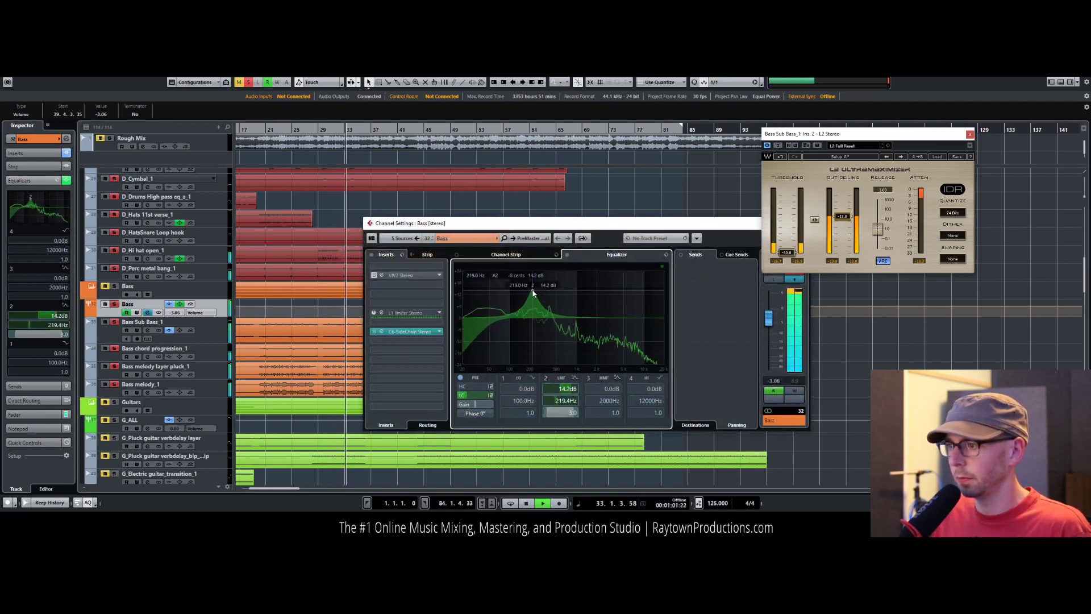
Step: Retune the Bass group's EQ band 2 to 243 Hz, replay from about bar 25, and set it to a 9.8 dB cut
mouse_move(534, 293)
left_mouse_down()
mouse_move(536, 342)
mouse_move(529, 293)
left_mouse_up()
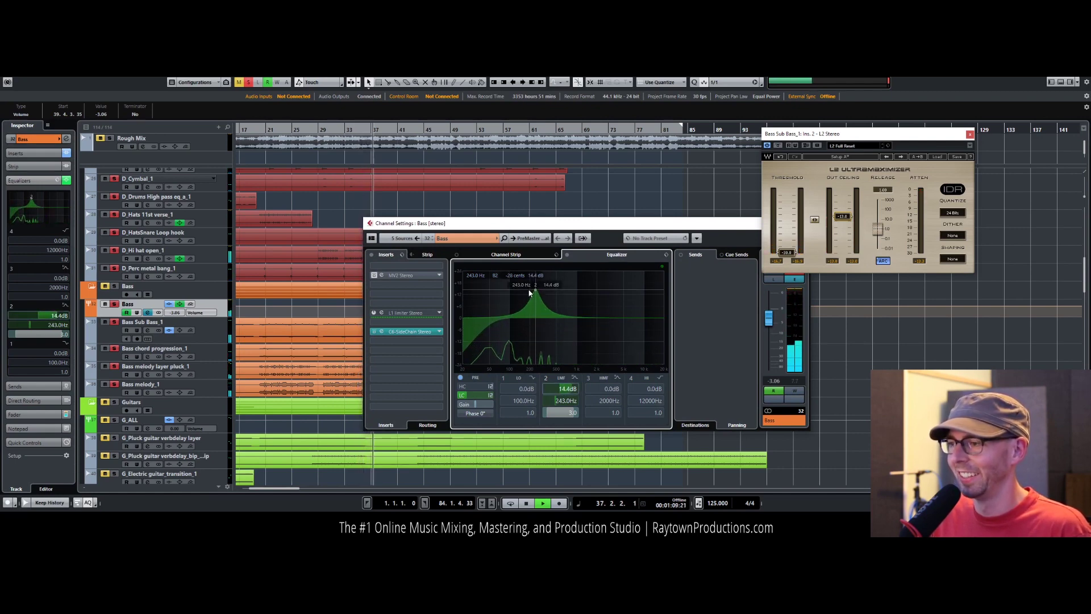
left_click_drag(414, 223, 504, 192)
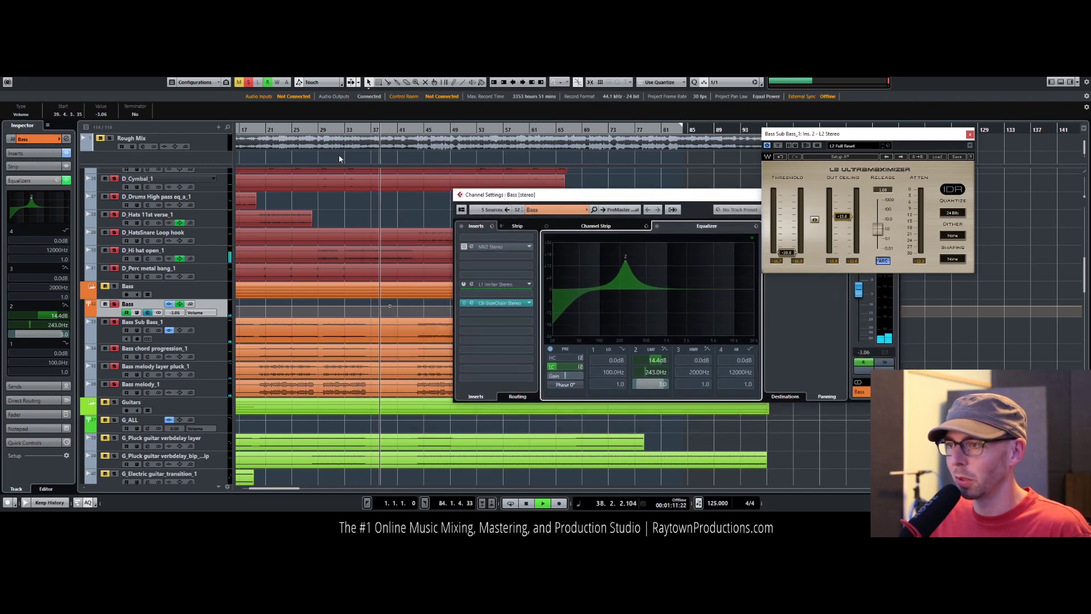
left_click(758, 192)
left_click(296, 130)
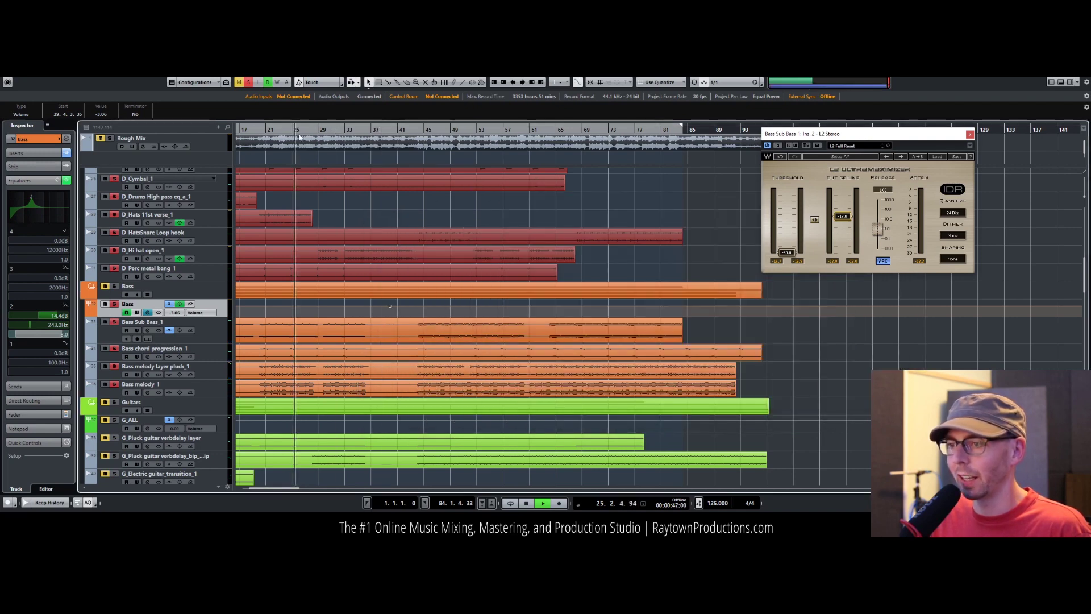
left_click(67, 139)
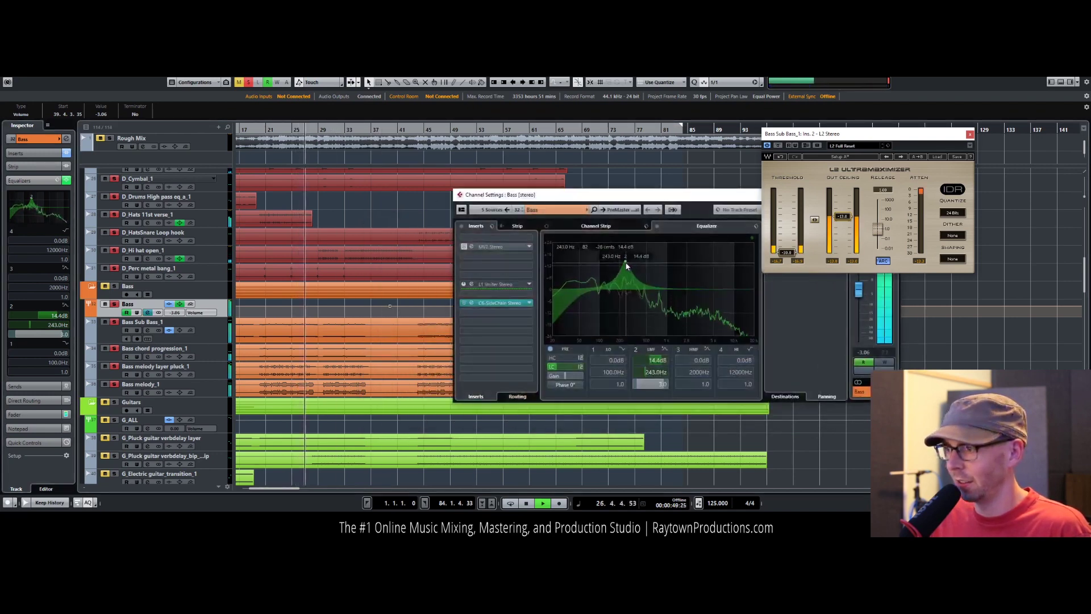
left_click_drag(627, 265, 628, 312)
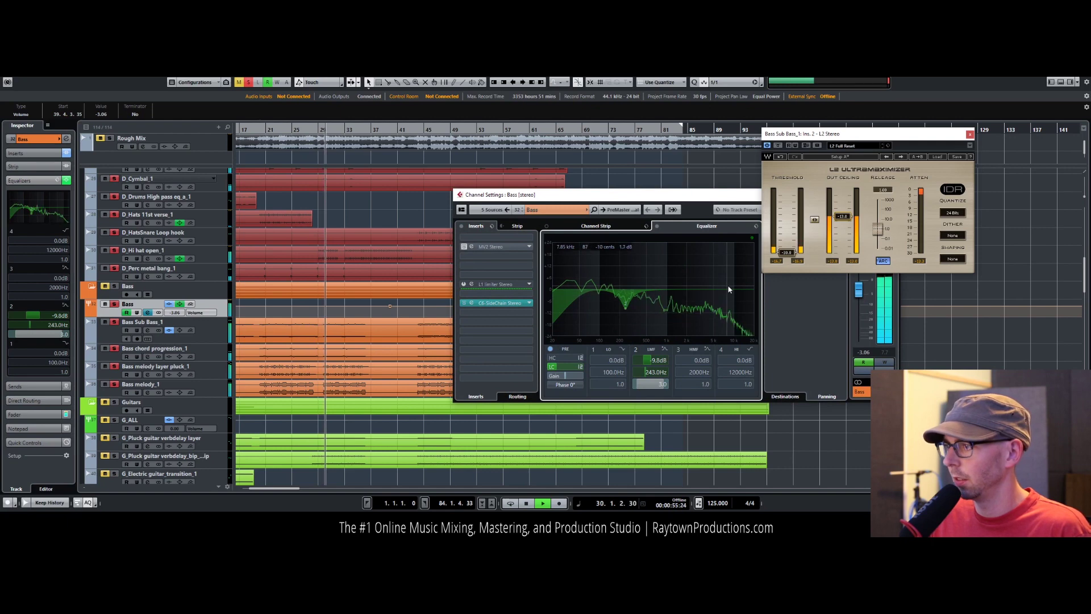
Step: Enable the Bass group's EQ high cut and tune its frequency by ear to about 6.3 kHz, replaying from about bar 28
left_click(553, 357)
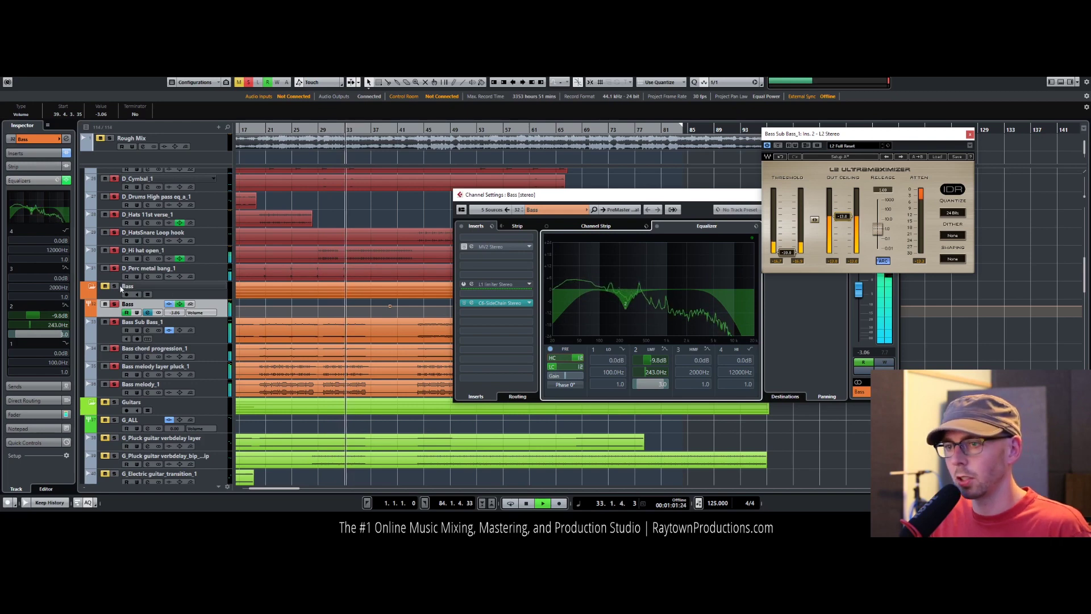
key("e")
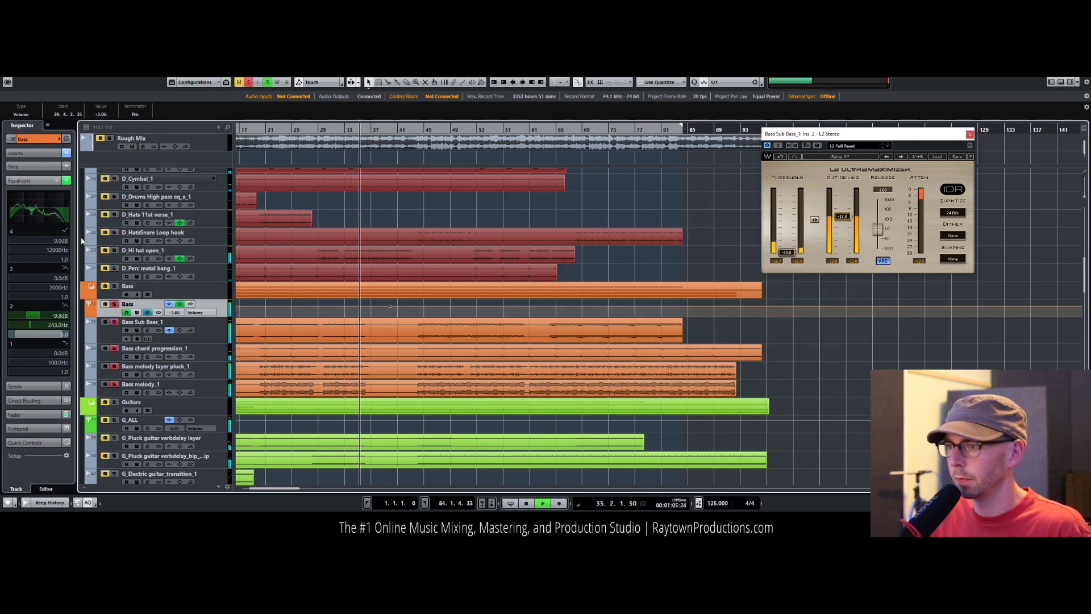
left_click(65, 140)
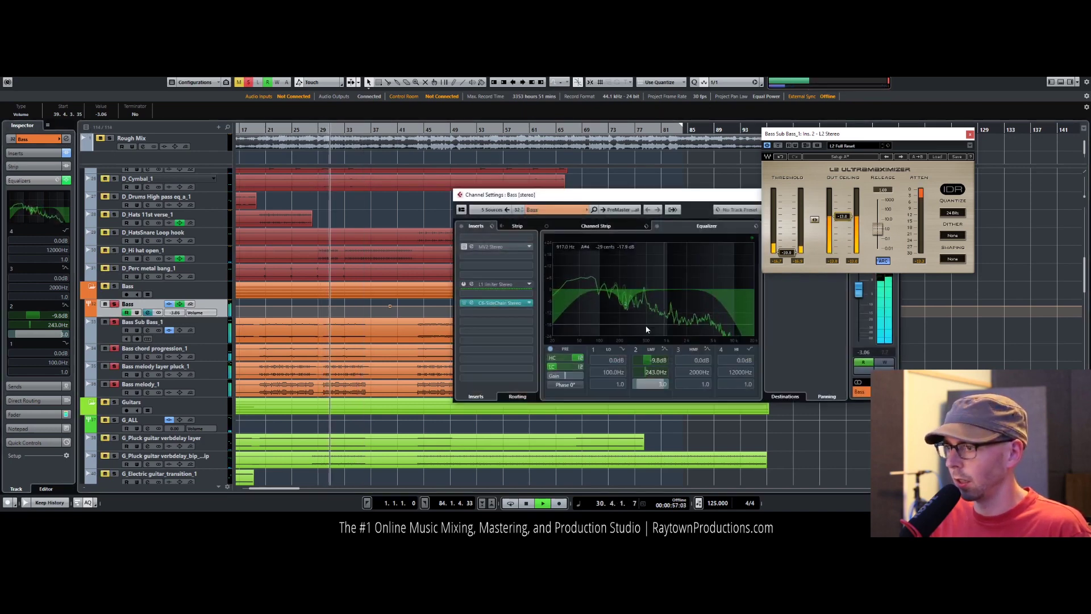
left_click(551, 358)
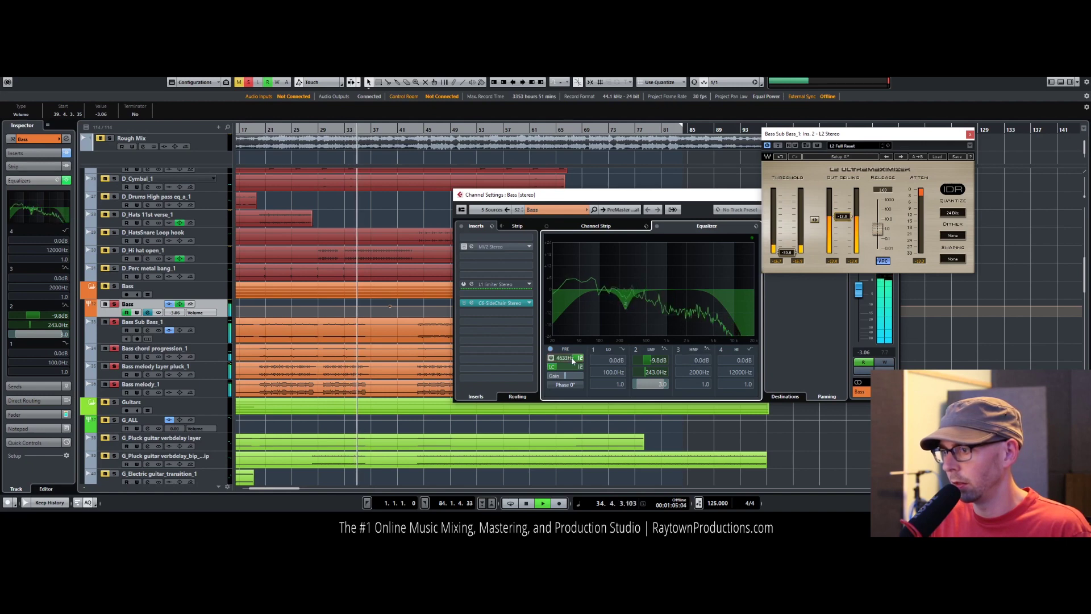
left_click_drag(572, 366, 570, 378)
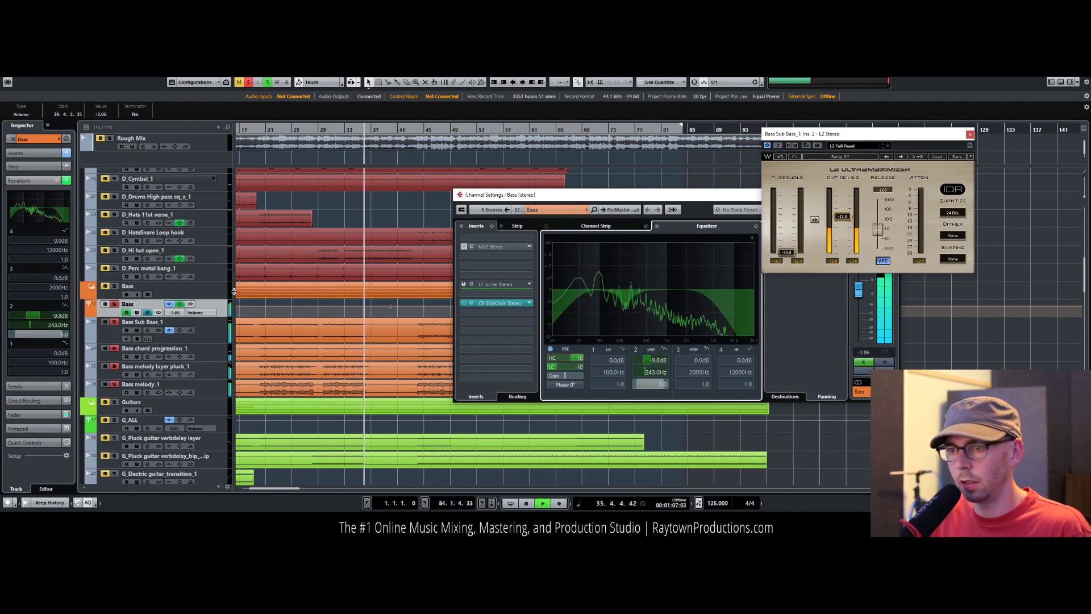
left_click_drag(567, 352, 569, 340)
left_click(347, 152)
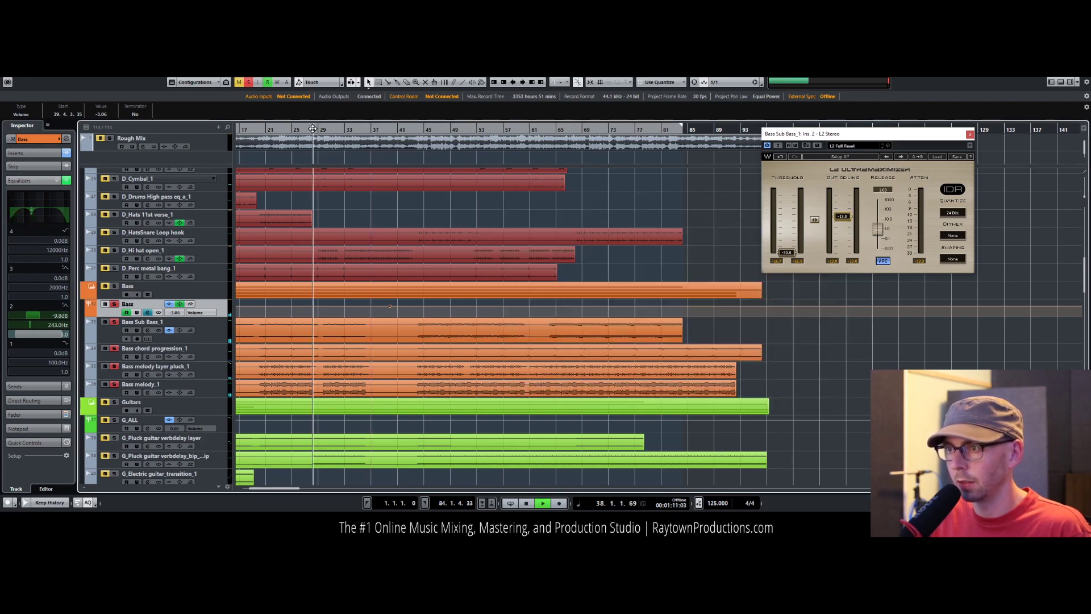
left_click(27, 202)
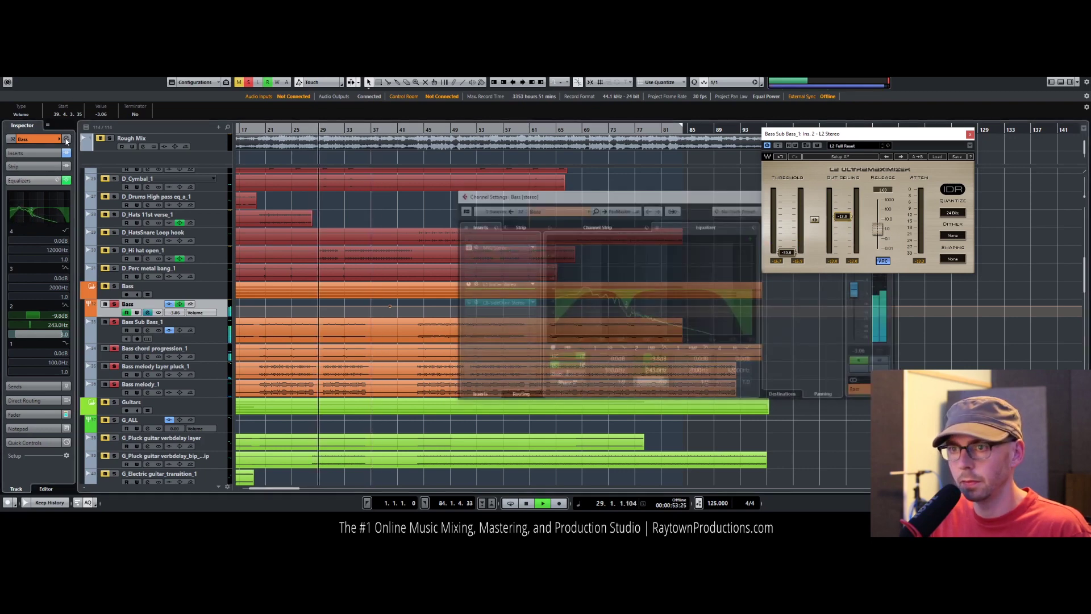
mouse_move(552, 359)
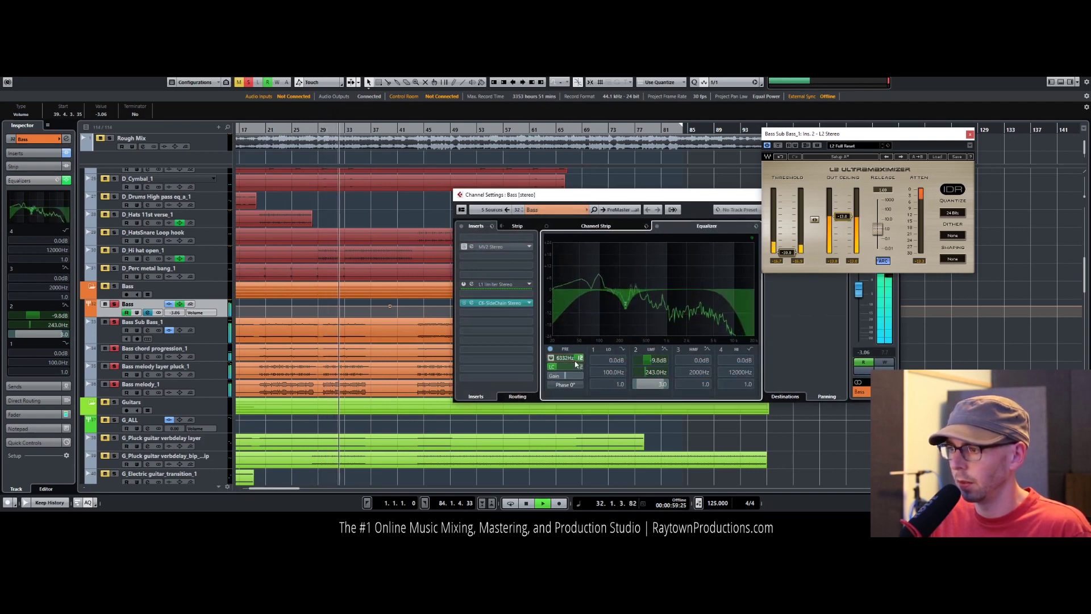
Step: Replay from about bar 25, adjust the Bass group's low-cut frequency, and set its slope to 24 dB/Oct
left_click_drag(713, 197, 446, 194)
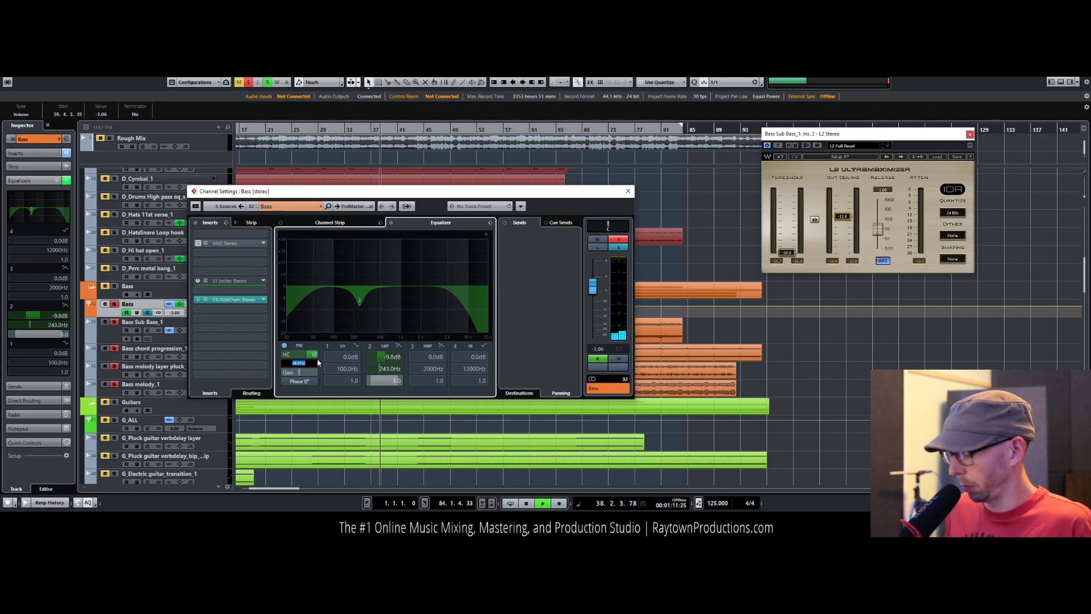
left_click(296, 127)
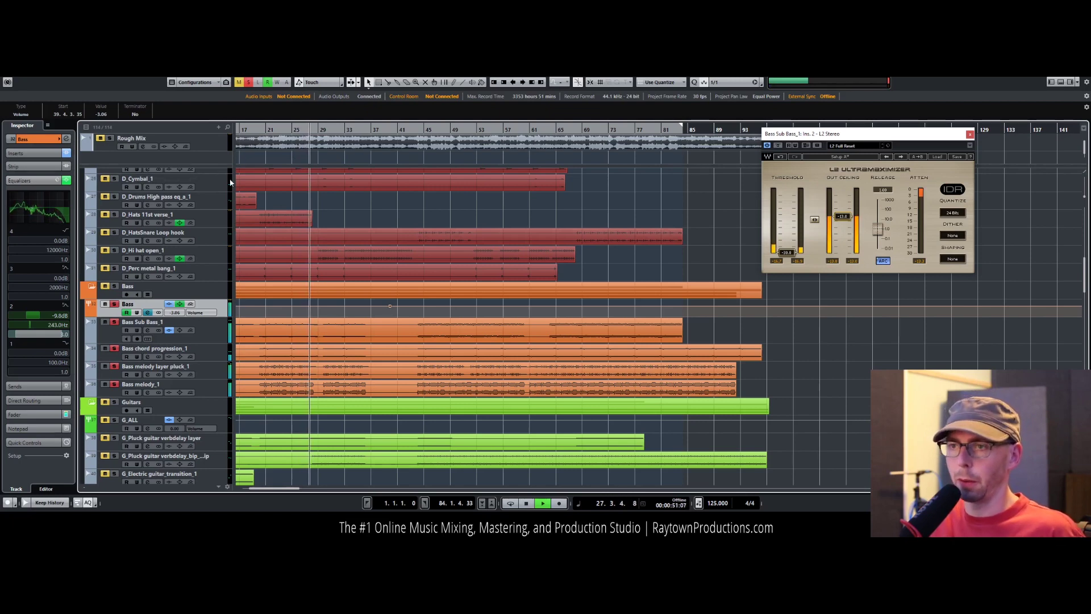
key("e")
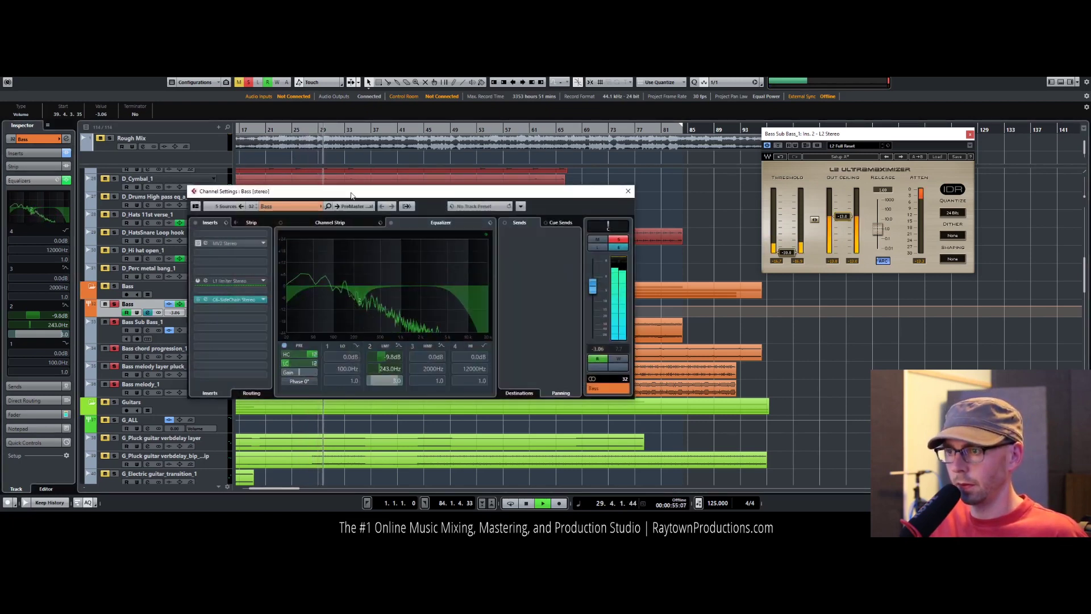
left_click(384, 349)
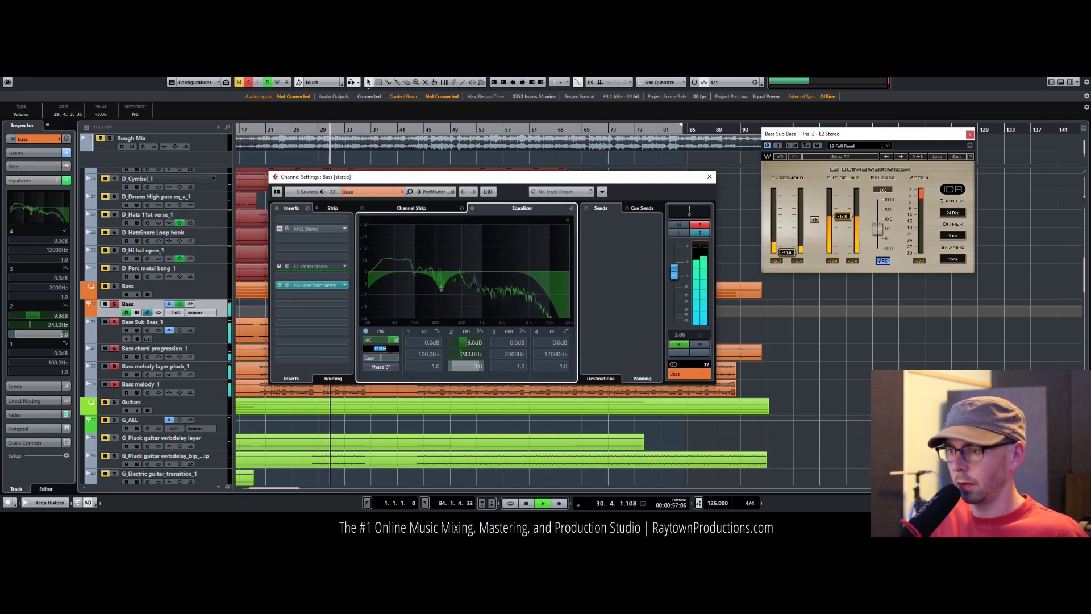
left_click(397, 348)
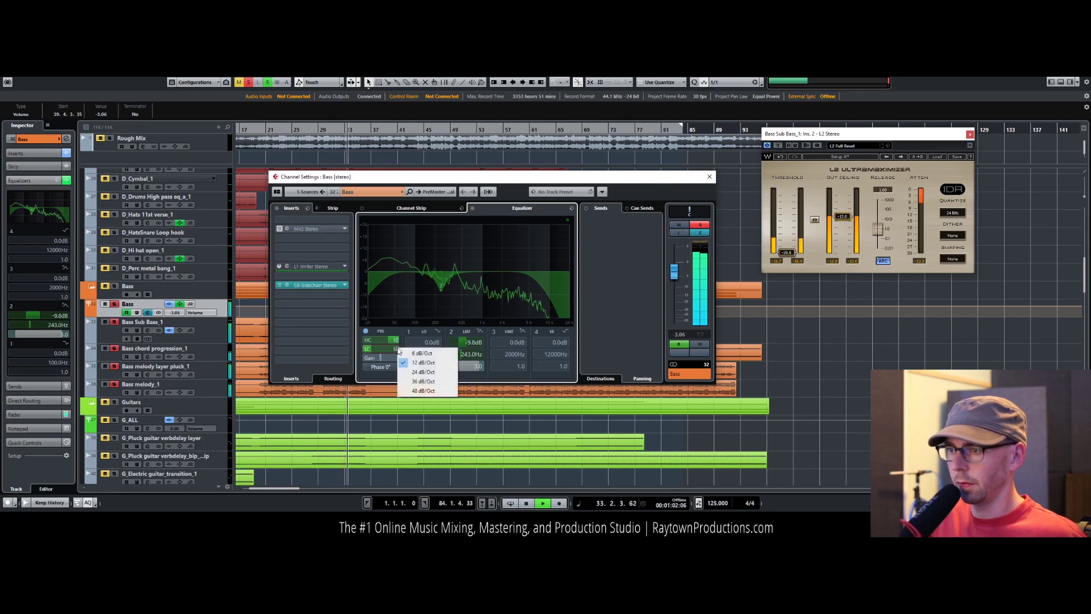
left_click(422, 371)
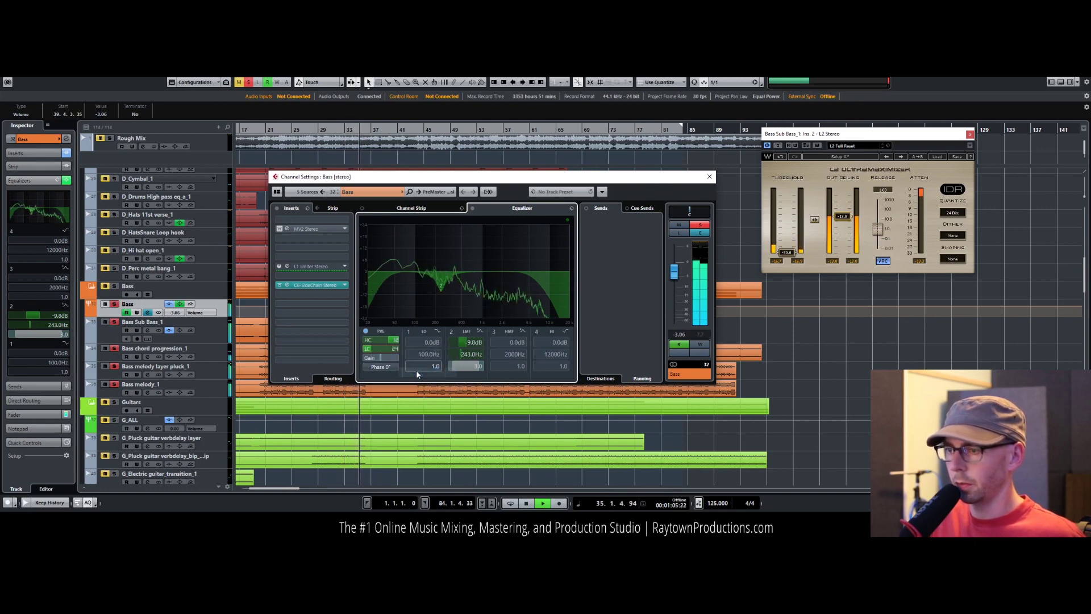
double_click(389, 349)
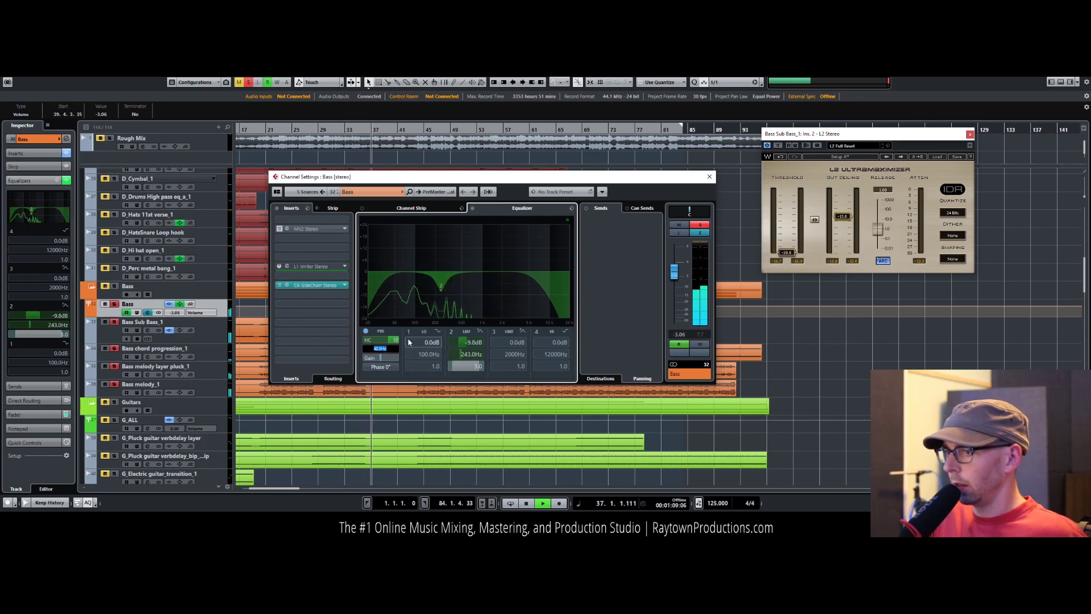
key("Return")
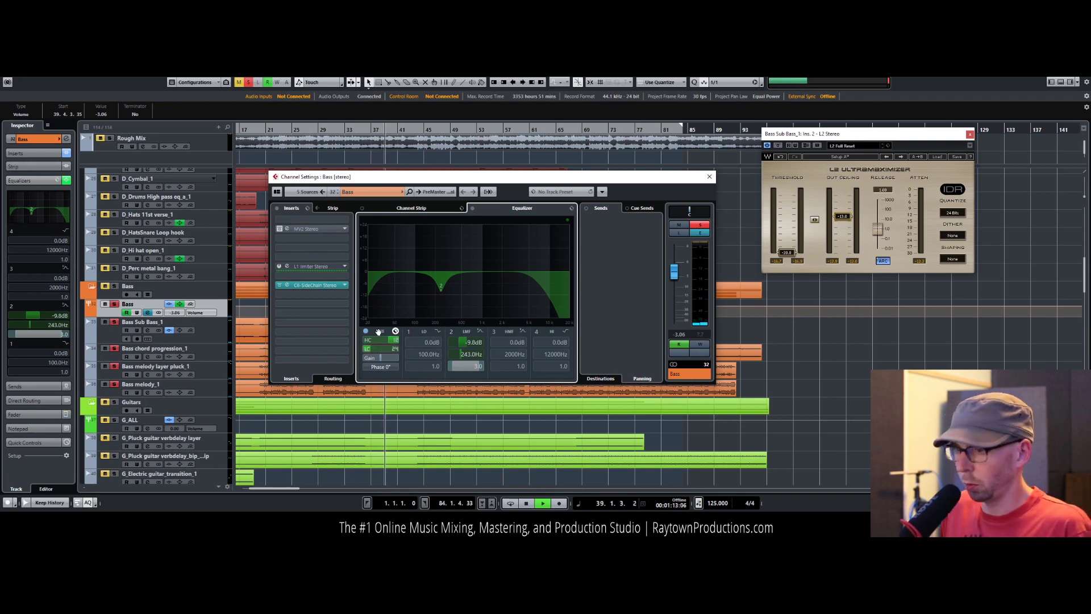
key("e")
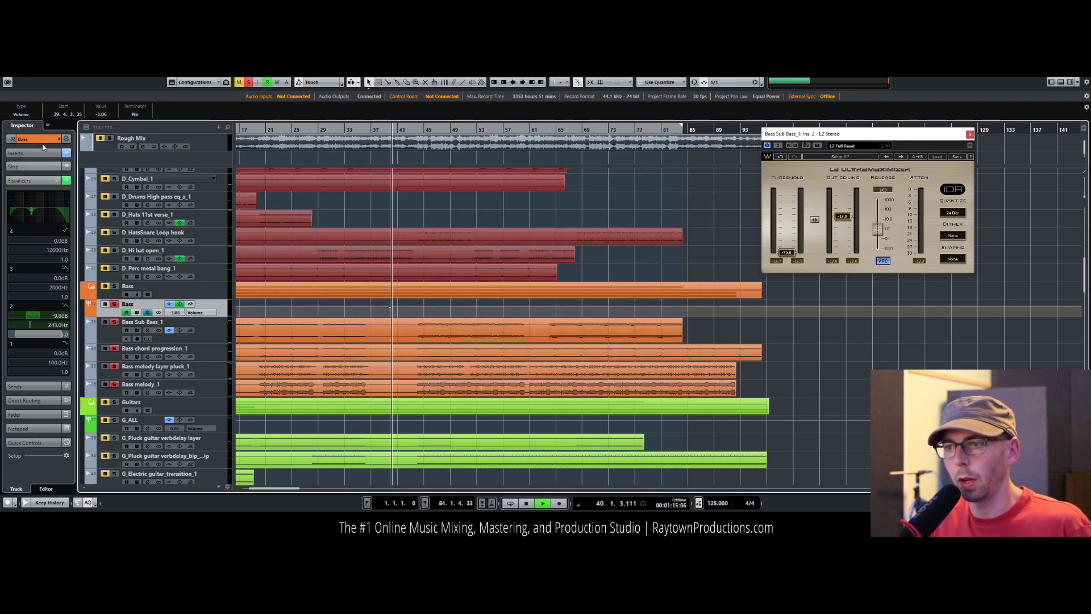
Step: Insert FabFilter Pro-MB on the Bass group between the MV2 and L1 limiter inserts
left_click(34, 153)
left_click(48, 211)
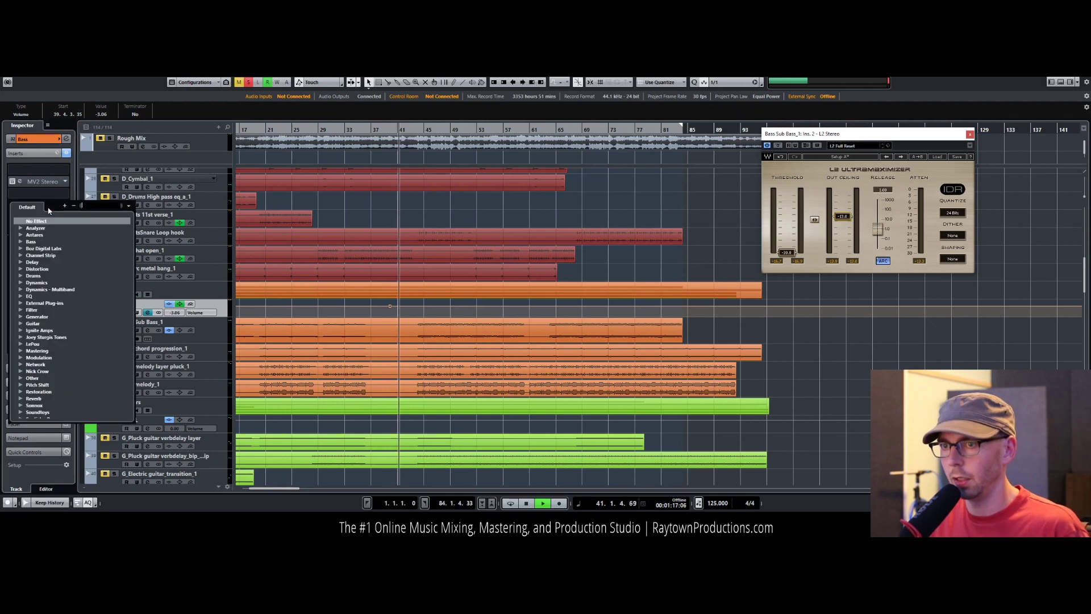
type("m")
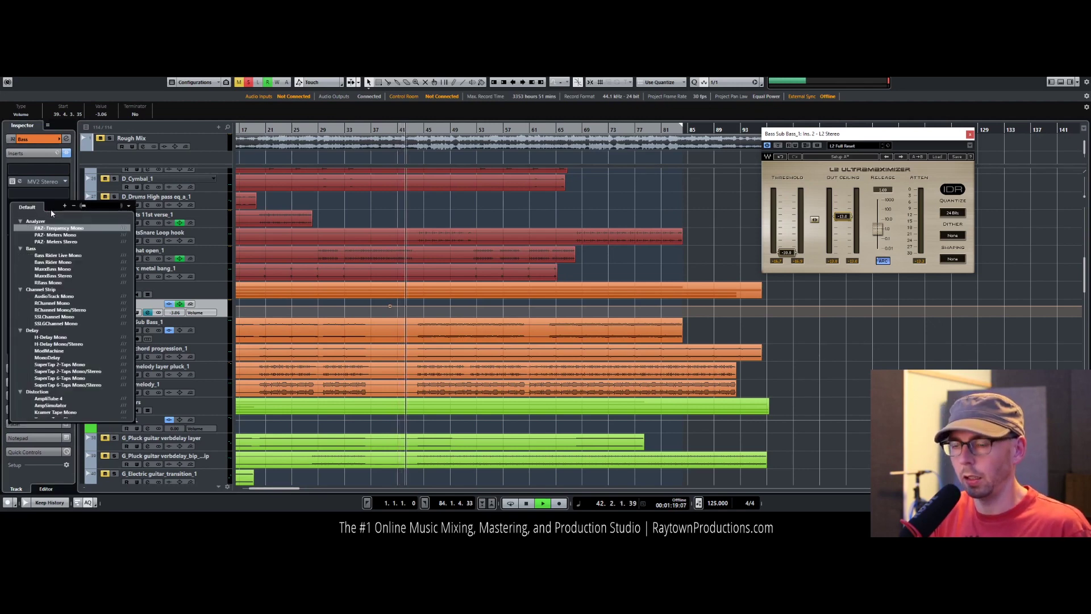
key("BackSpace")
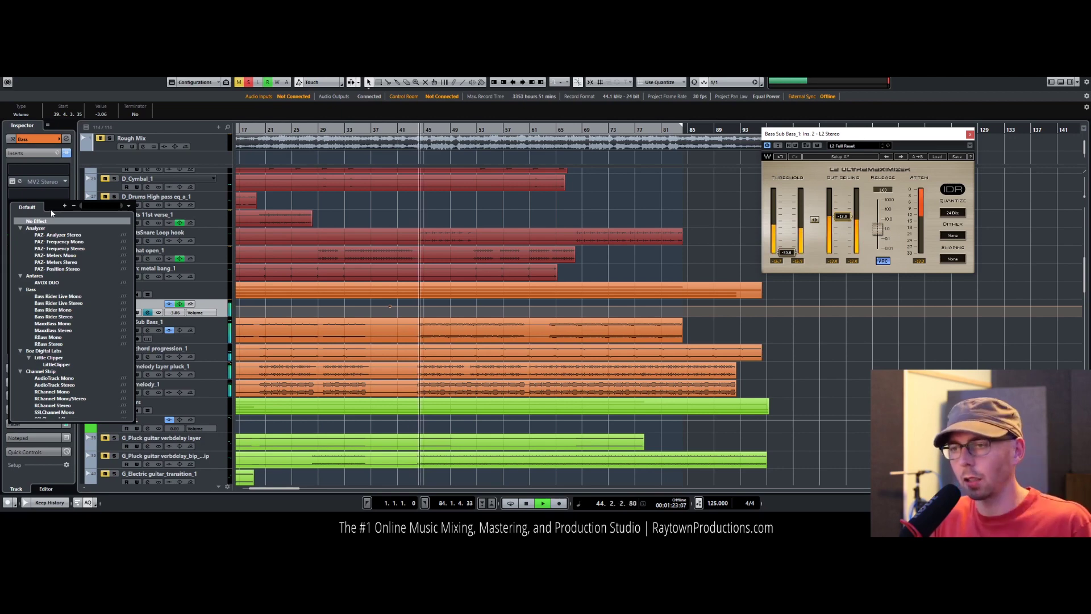
type("fab")
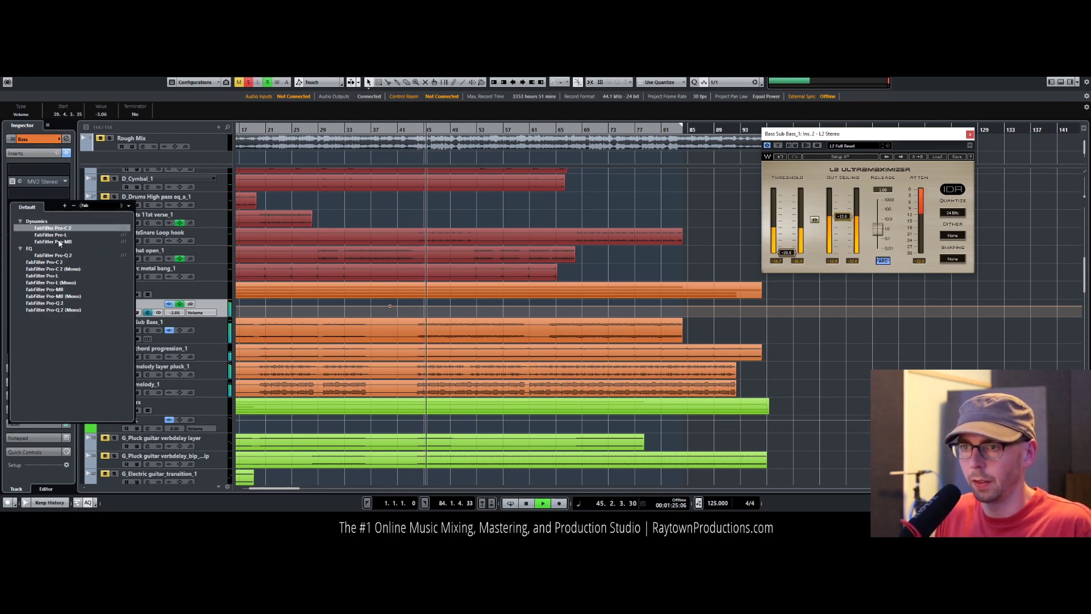
left_click(59, 242)
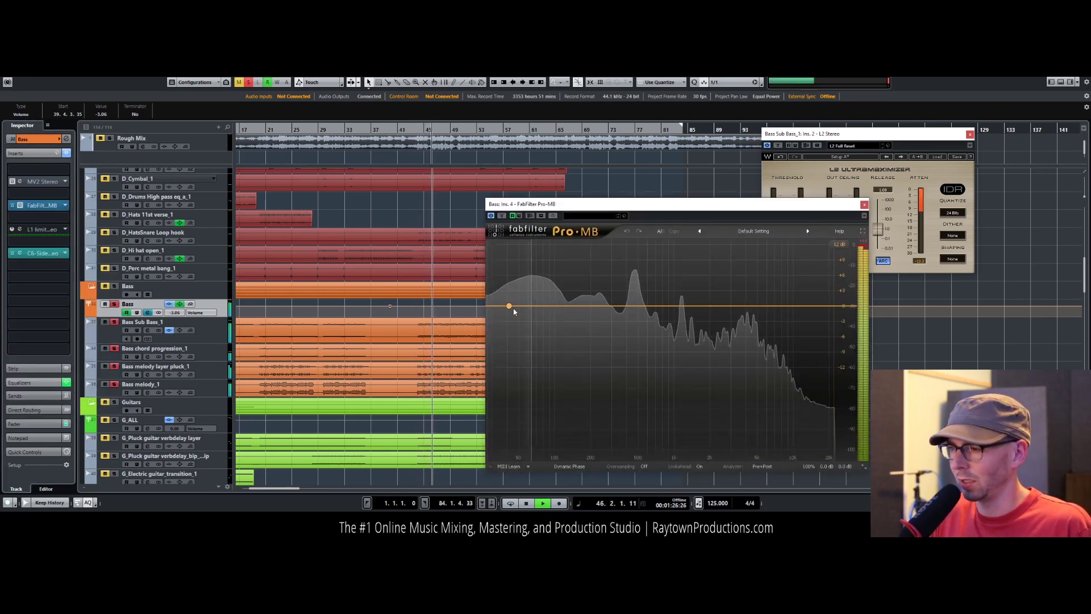
Step: Add a low-frequency compression band in Pro-MB and adjust its range, attack and release by ear
left_click(523, 307)
left_click_drag(558, 310, 546, 306)
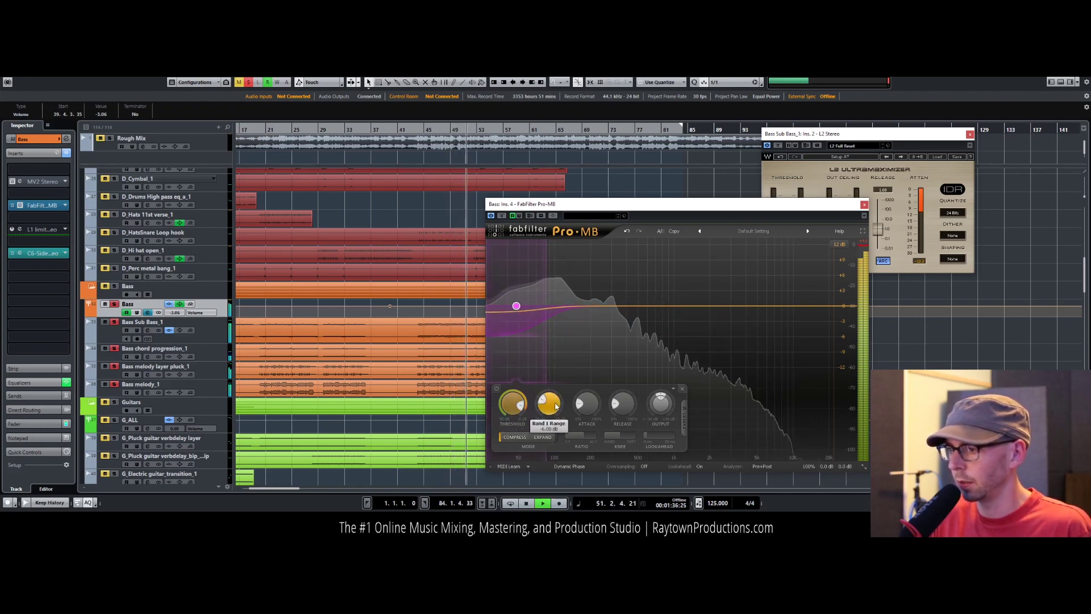
left_click_drag(548, 405, 587, 404)
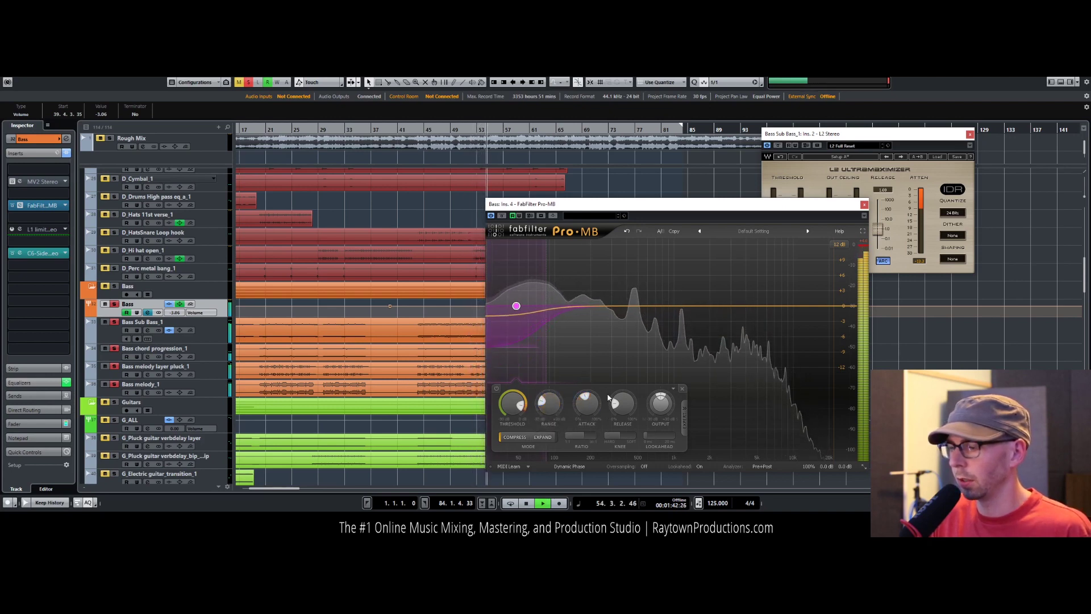
left_click_drag(589, 411, 590, 406)
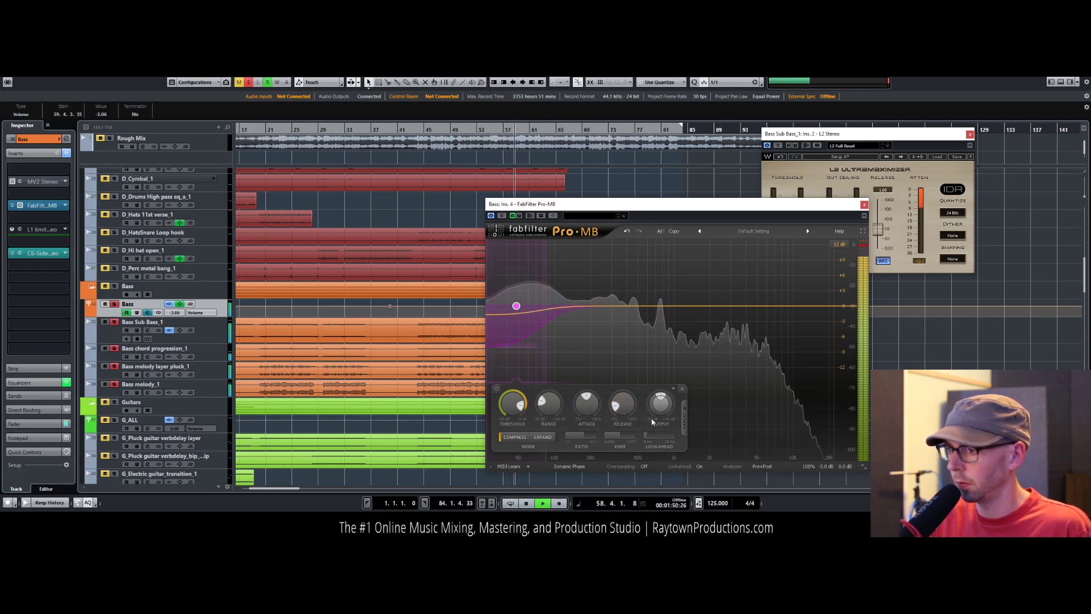
left_click_drag(616, 400, 615, 405)
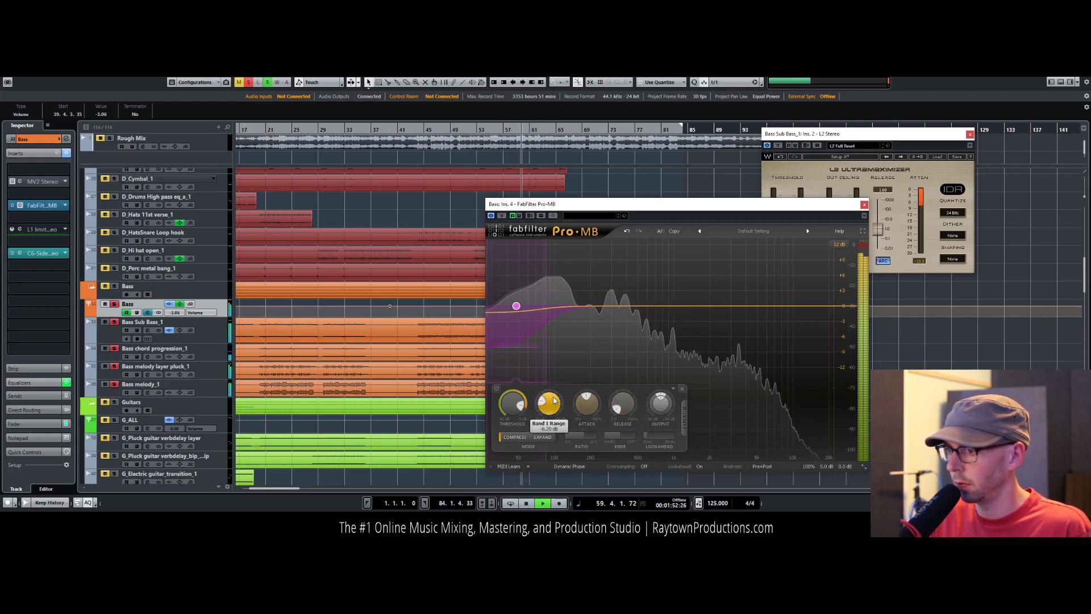
Step: Raise the Pro-MB bass band's upper crossover to about 130 Hz, fine-tune its threshold, and close the plug-in
left_click_drag(547, 306, 569, 326)
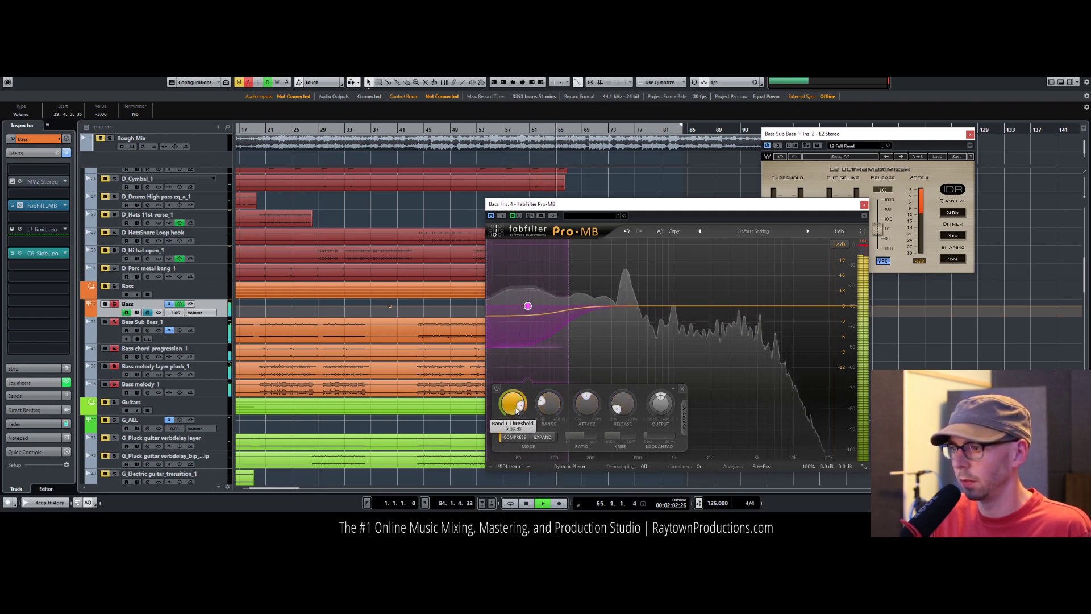
mouse_move(515, 404)
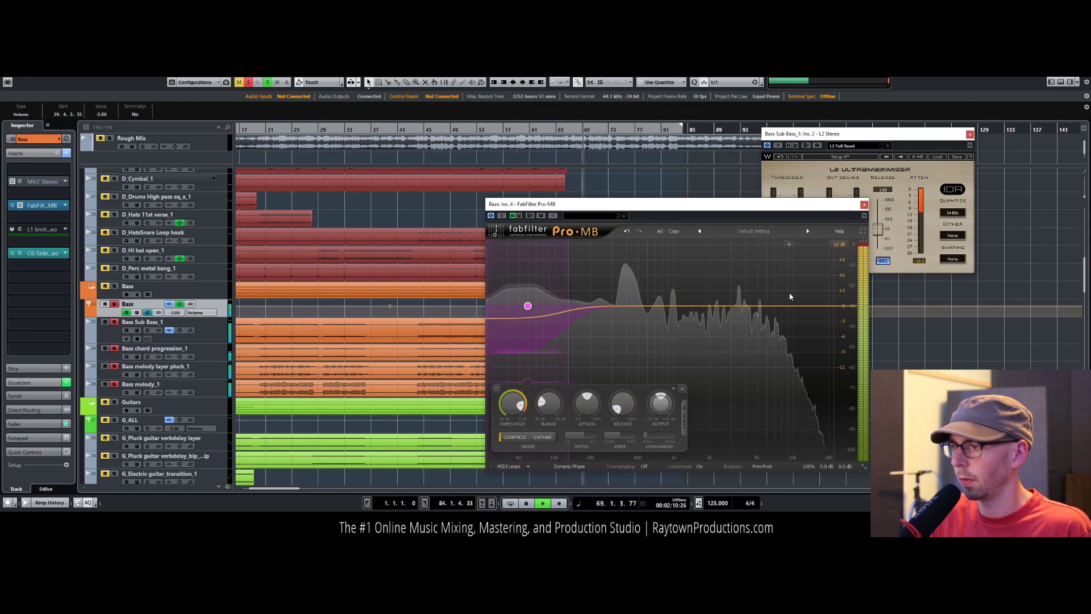
left_click(864, 204)
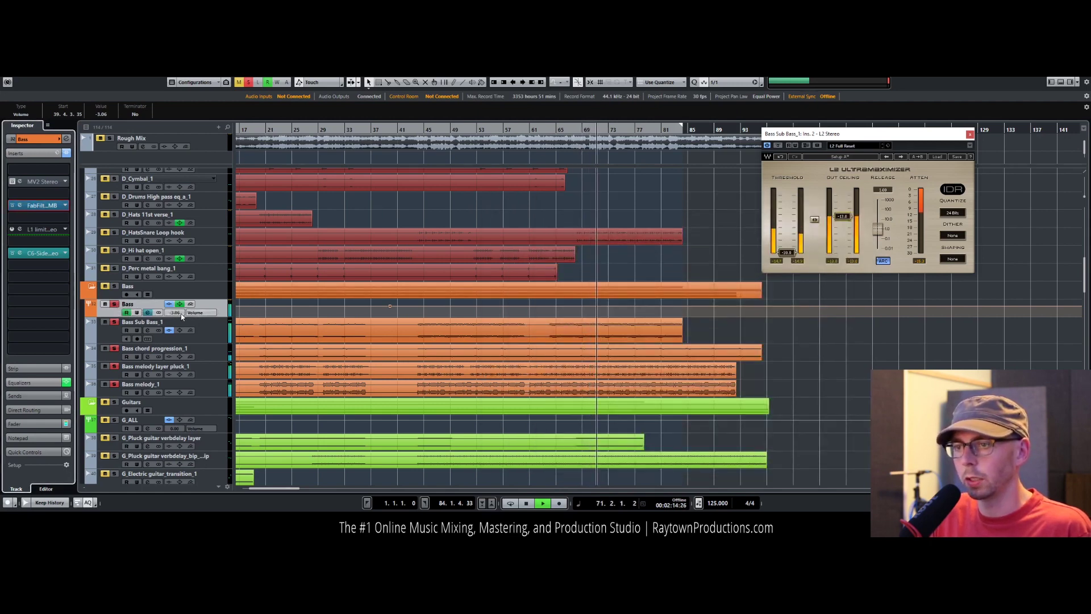
scroll(193, 313, "up", 10)
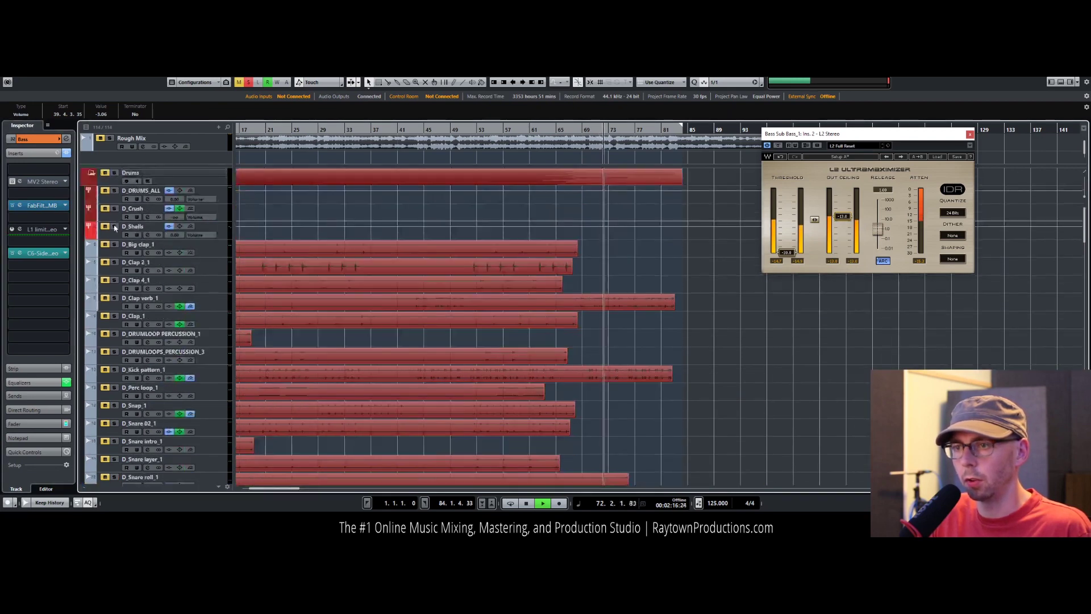
Step: Solo the Drums folder along with the already soloed Bass folder and play both together
left_click(105, 173)
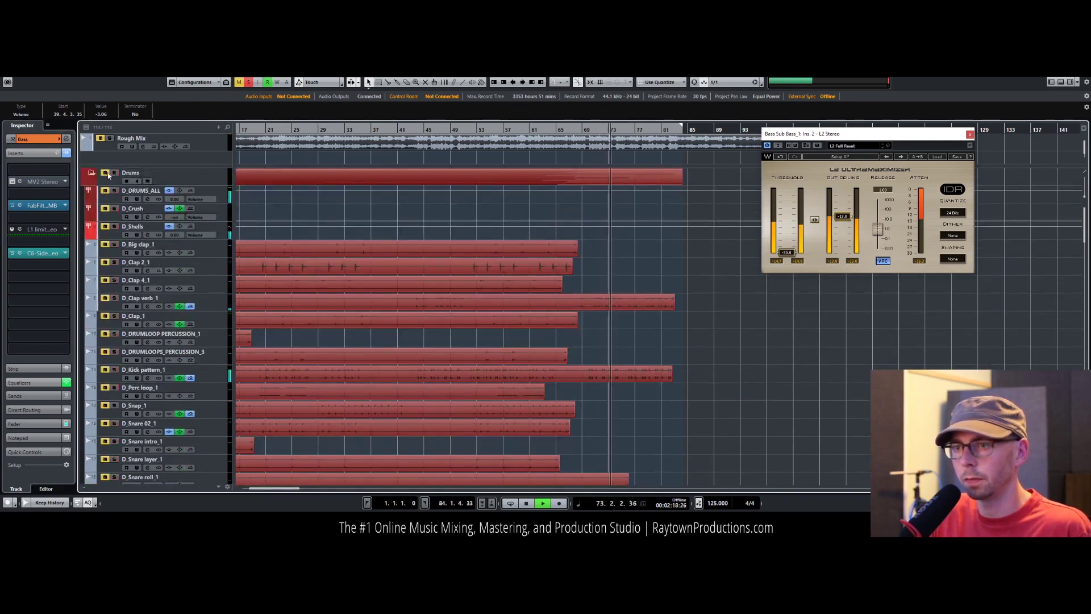
left_click(251, 83)
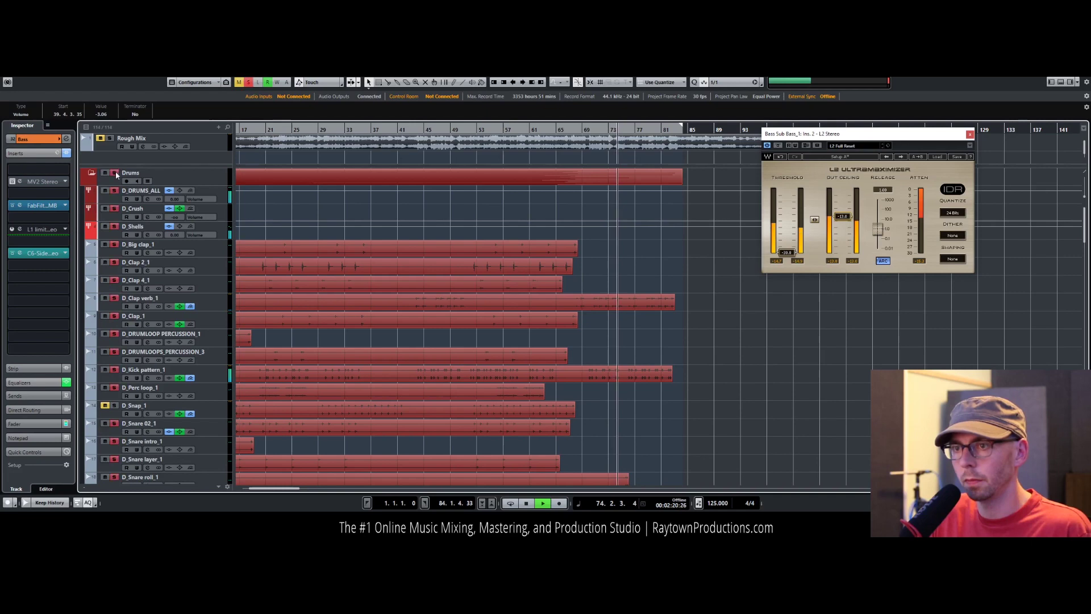
scroll(218, 415, "down", 6)
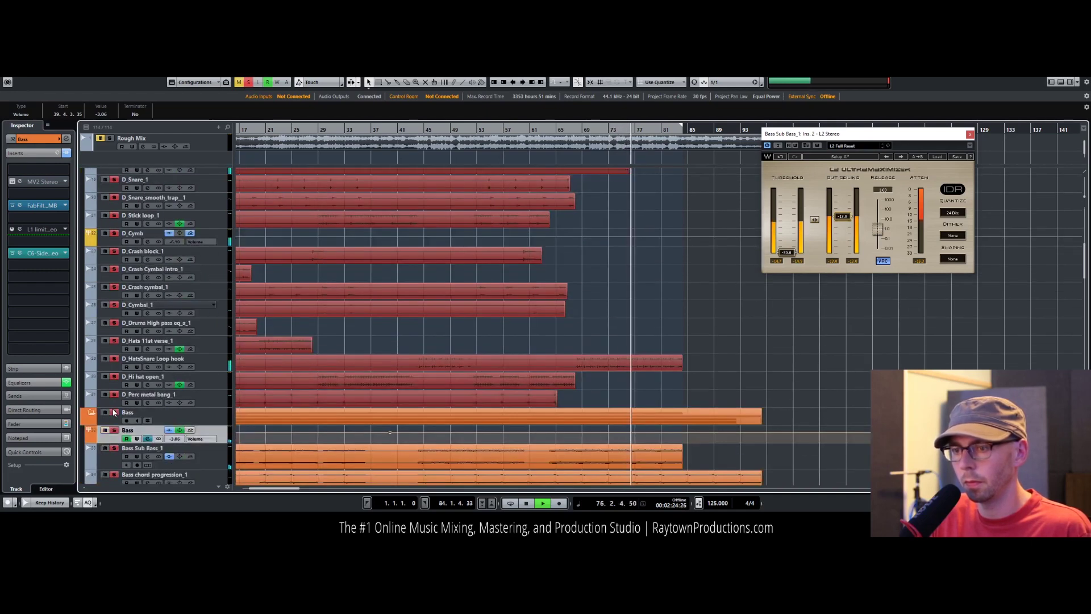
scroll(393, 357, "down", 5)
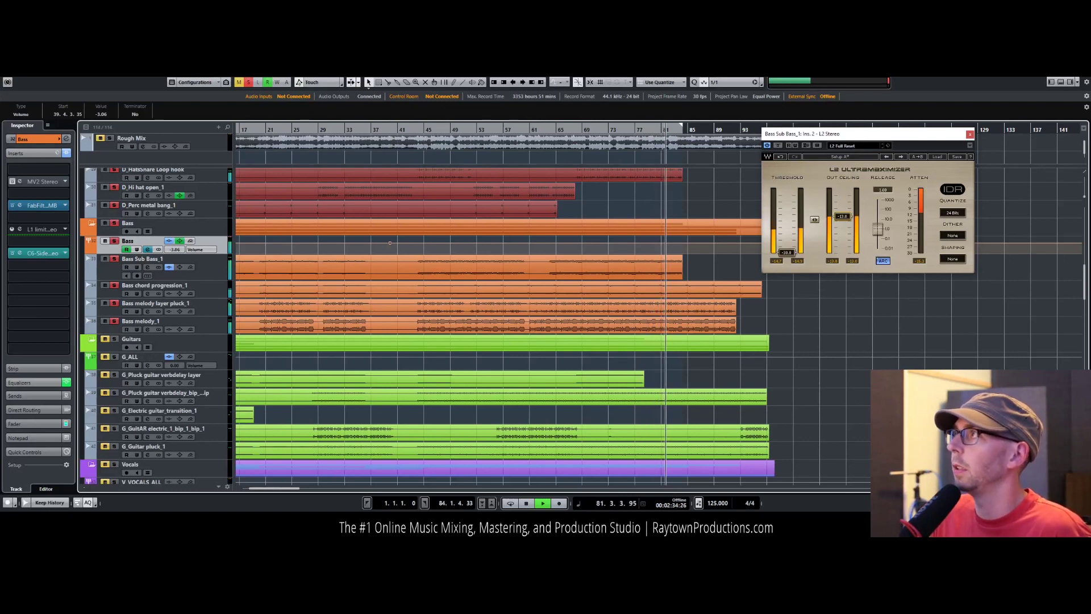
Step: Adjust the Bass group's volume automation and set its level by ear against the drums
key("Escape")
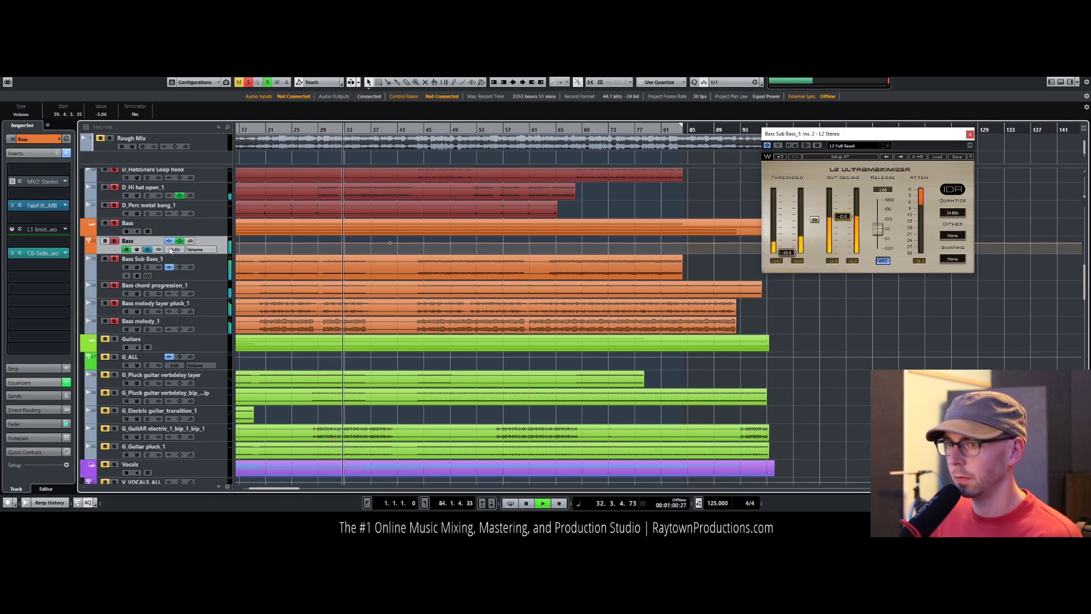
left_click(405, 250)
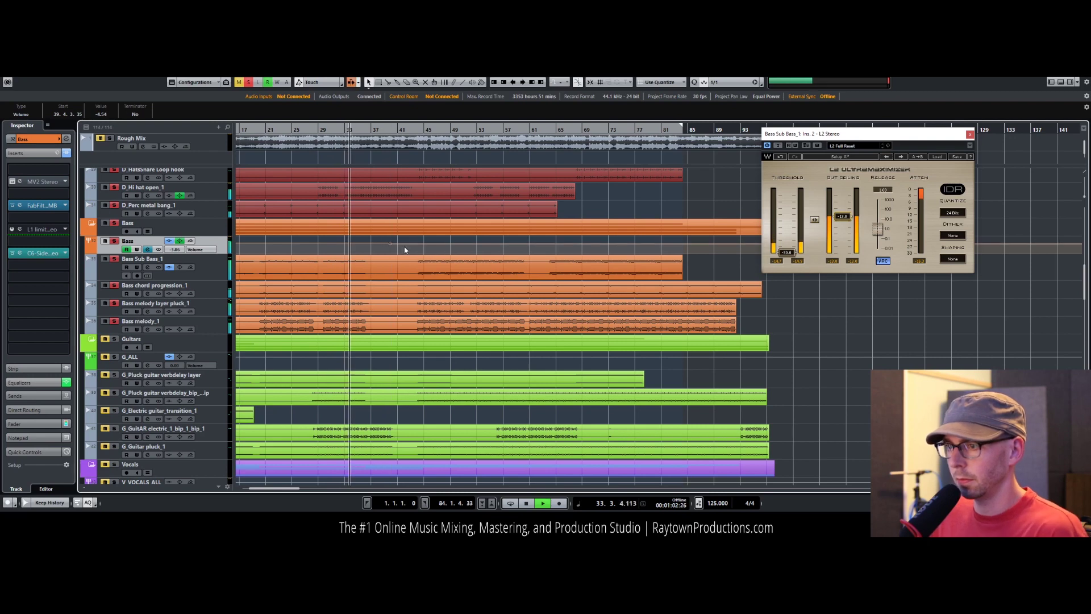
left_click(245, 241)
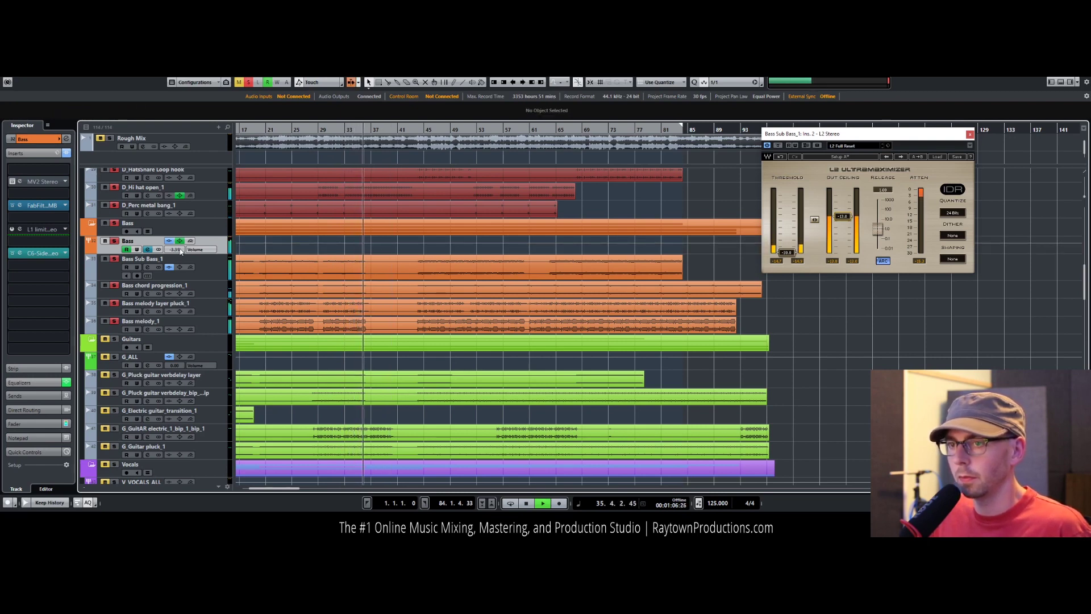
Step: Add the Guitars folder to the soloed drums and bass, and restart playback from about bar 9
scroll(185, 344, "up", 10)
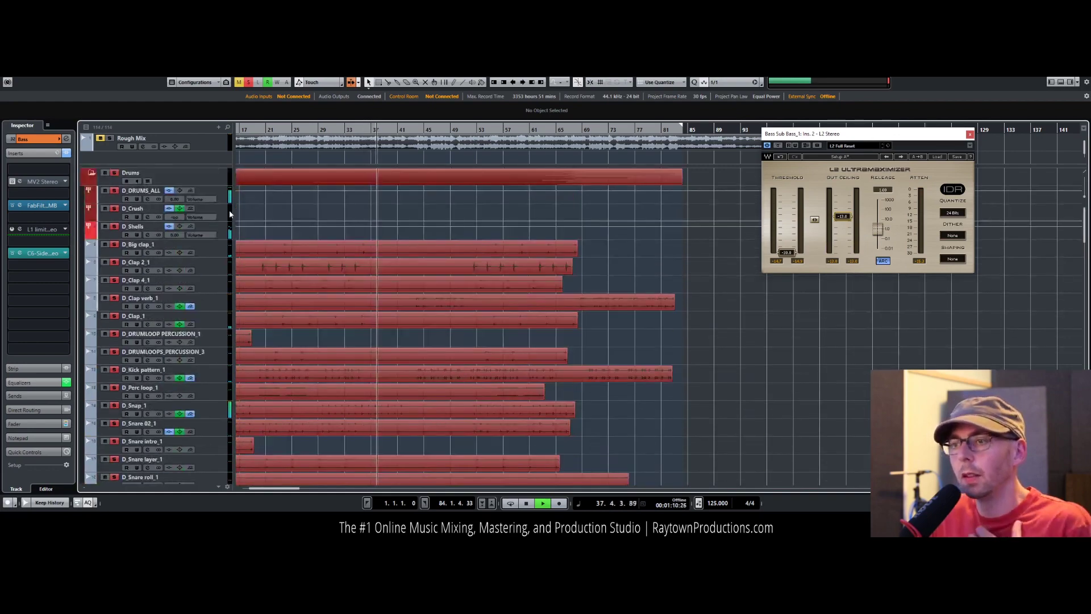
scroll(327, 336, "down", 10)
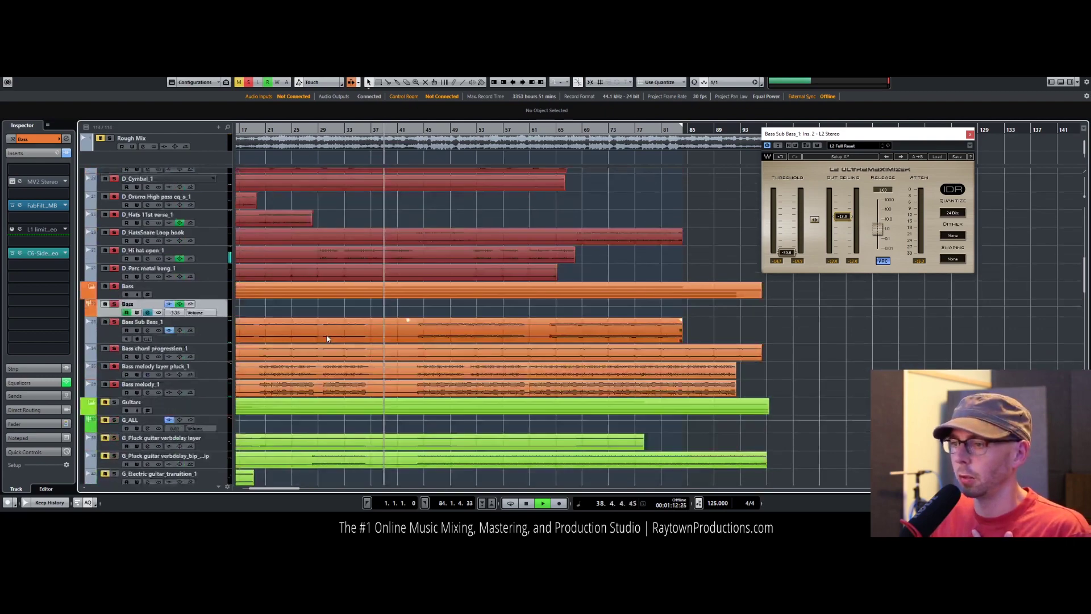
scroll(326, 339, "down", 2)
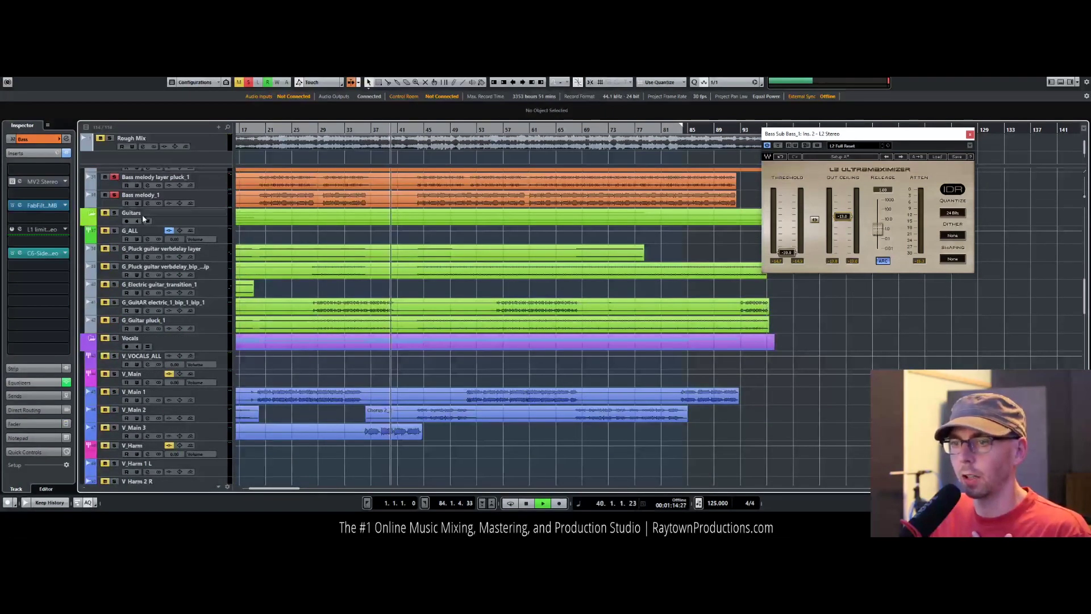
left_click(115, 213)
left_click(303, 130)
mouse_move(306, 130)
left_mouse_down()
mouse_move(195, 134)
mouse_move(310, 133)
mouse_move(296, 132)
left_mouse_up()
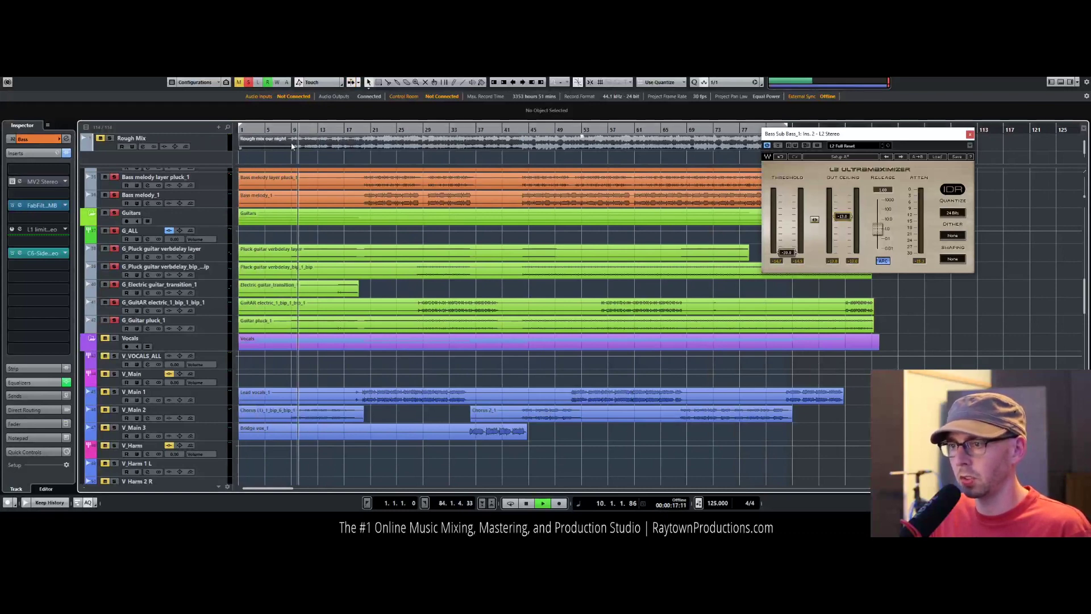
Step: Bypass all inserts on the G_ALL guitar group and raise its volume by ear
left_click(219, 226)
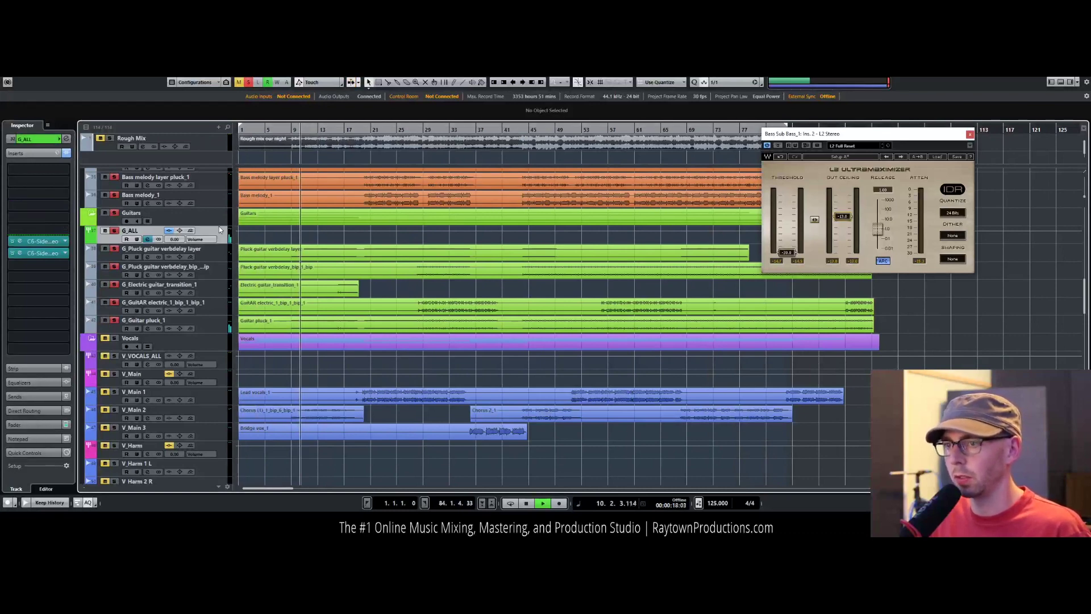
left_click(12, 244)
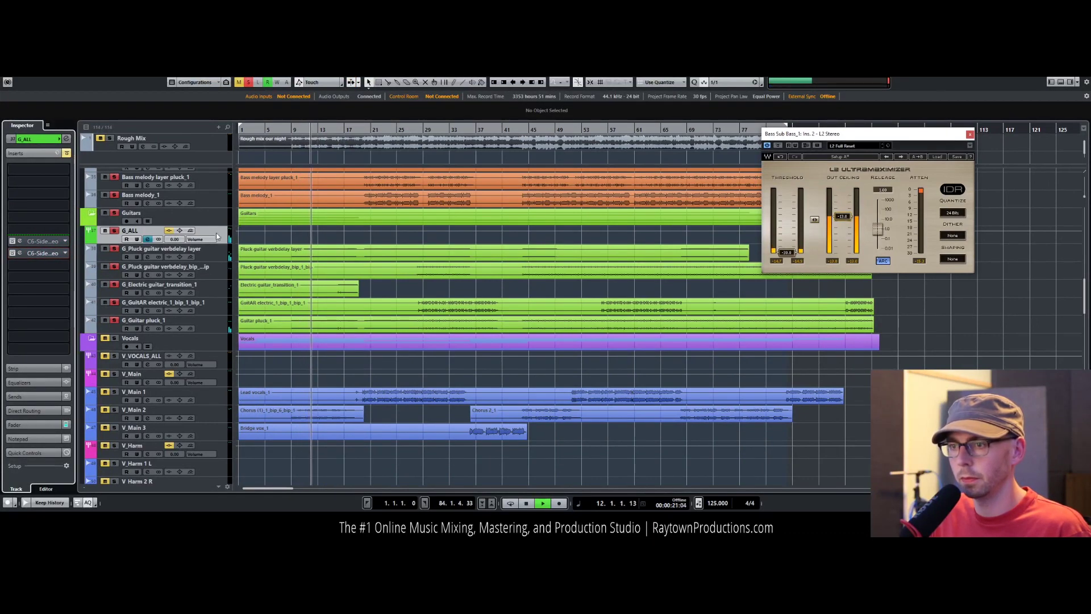
scroll(176, 239, "up", 3)
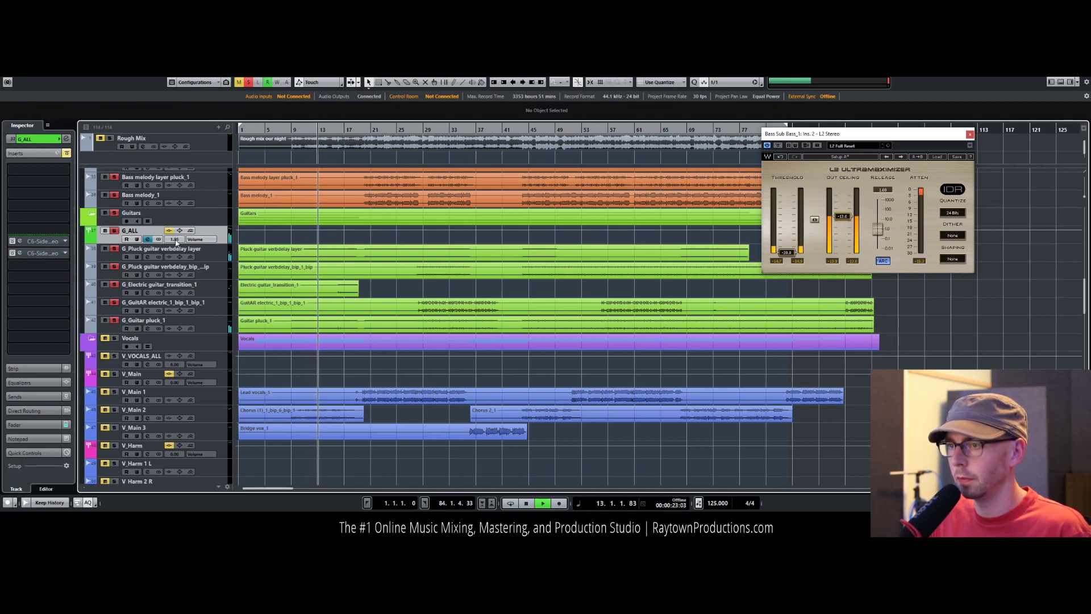
scroll(175, 241, "up", 2)
scroll(176, 242, "up", 2)
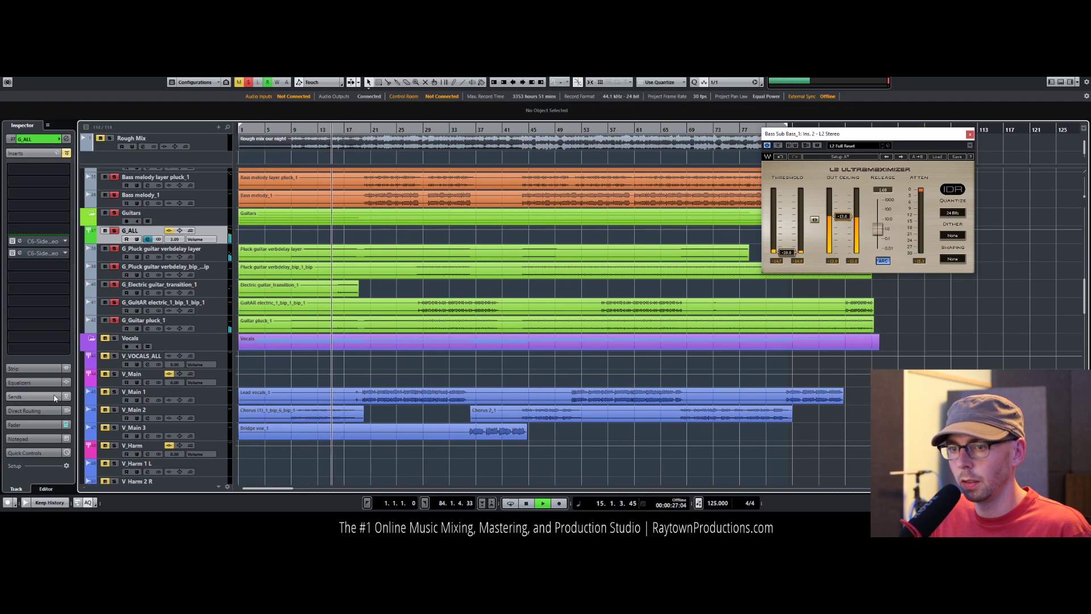
Step: Add a send from the G_ALL track to FX 2-MicroShift, activate it and set its level to about -6.85 dB
left_click(34, 396)
left_click(67, 229)
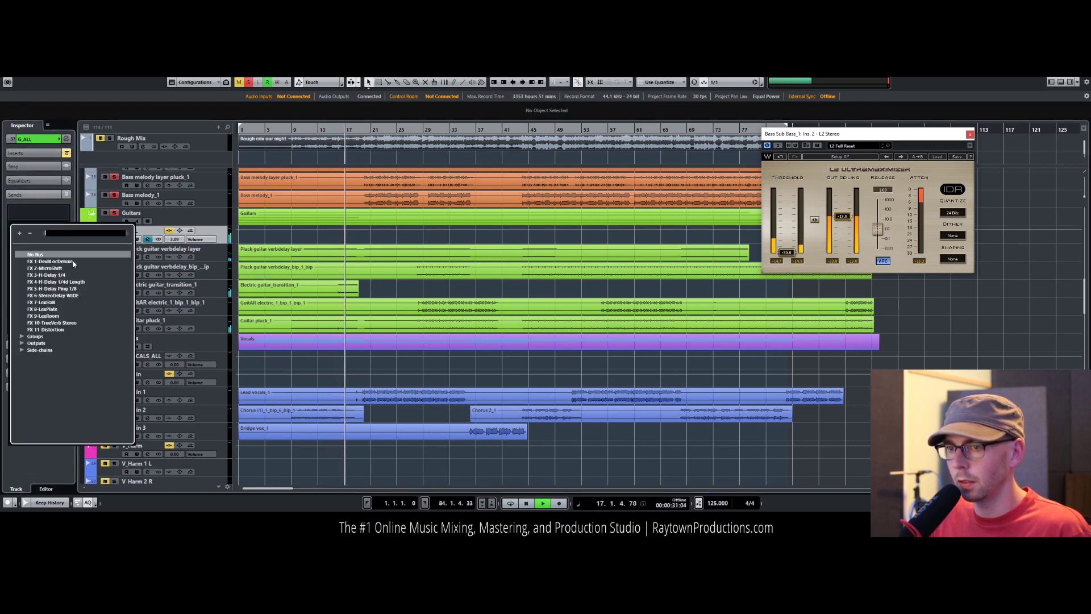
left_click(67, 267)
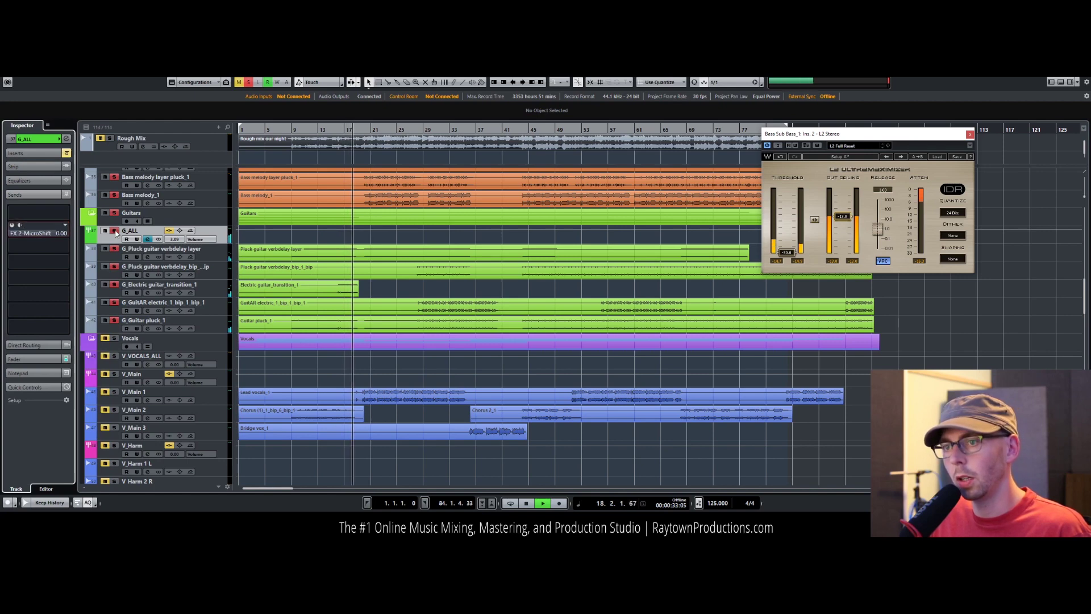
left_click(12, 225)
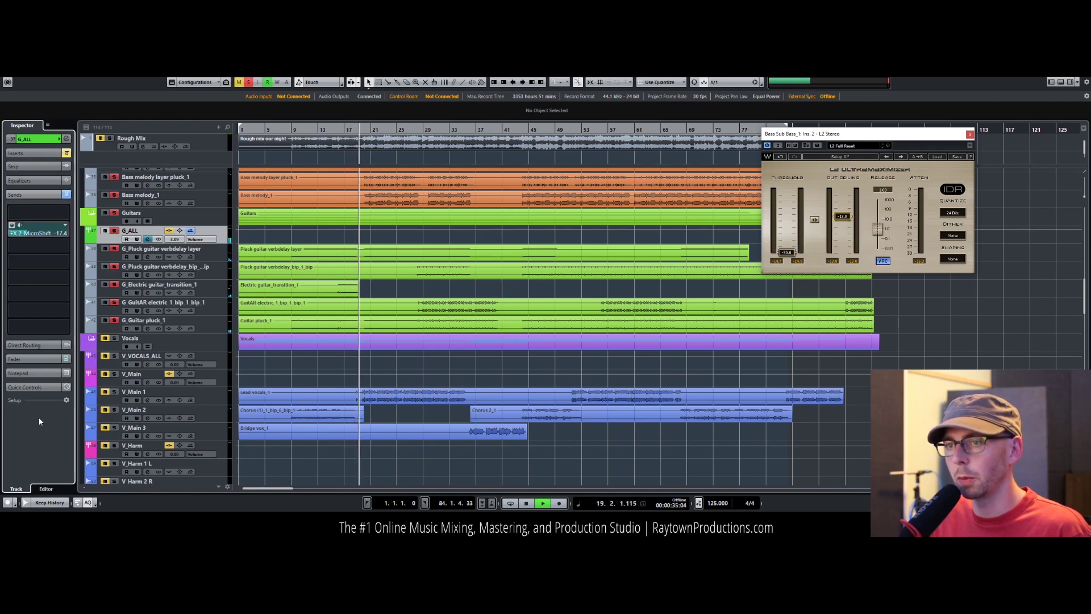
left_click(25, 235)
left_click_drag(25, 236, 54, 234)
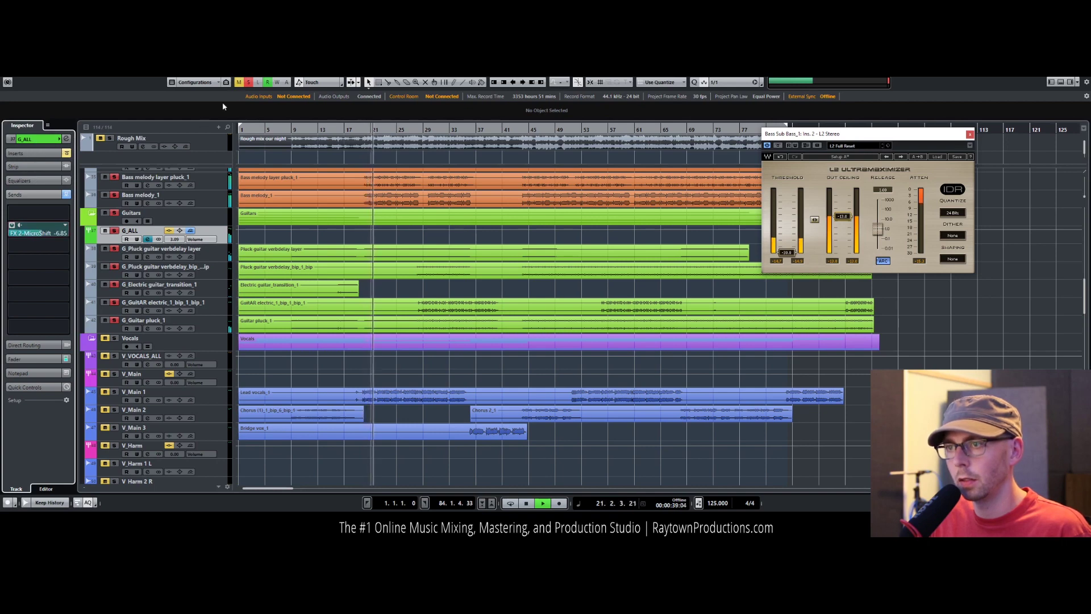
Step: Compare G_ALL with its MicroShift send off and on, leave the send active and lower its level to about -8.25 dB
left_click(250, 83)
left_click(114, 214)
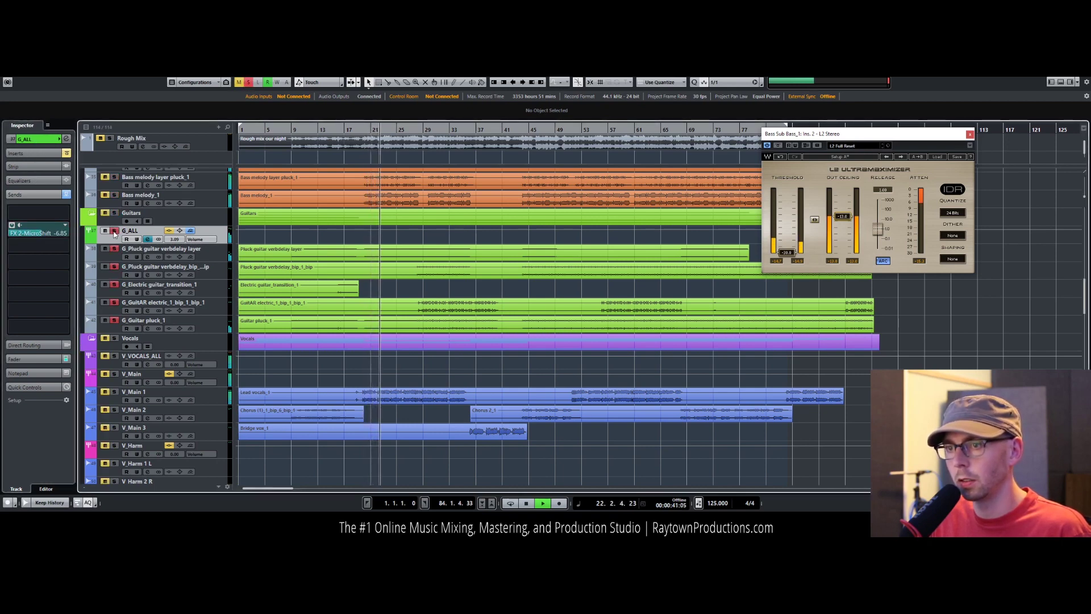
left_click(28, 229)
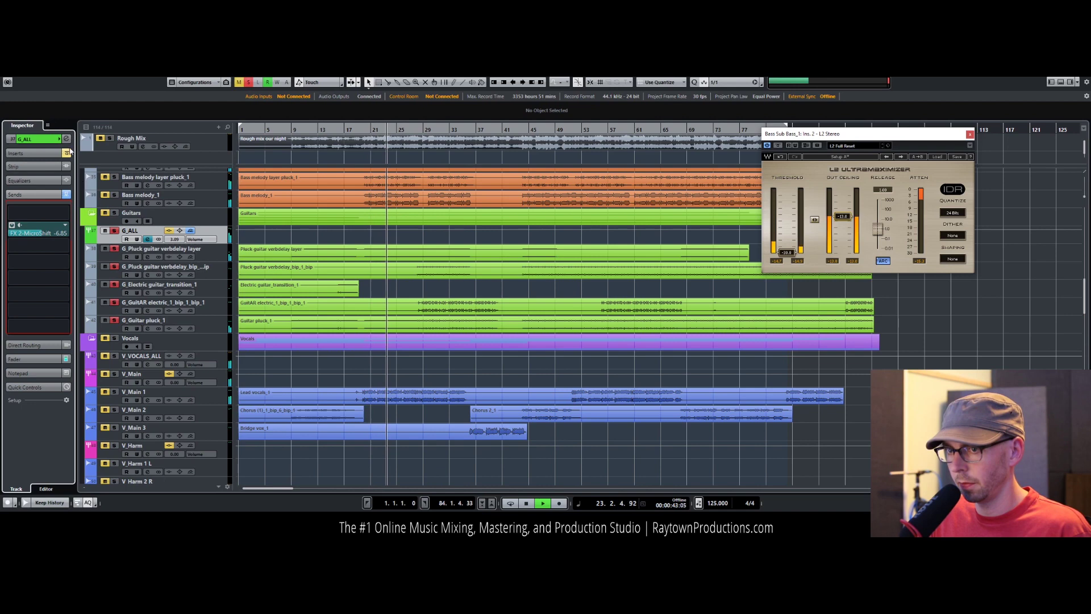
left_click(12, 225)
mouse_move(12, 221)
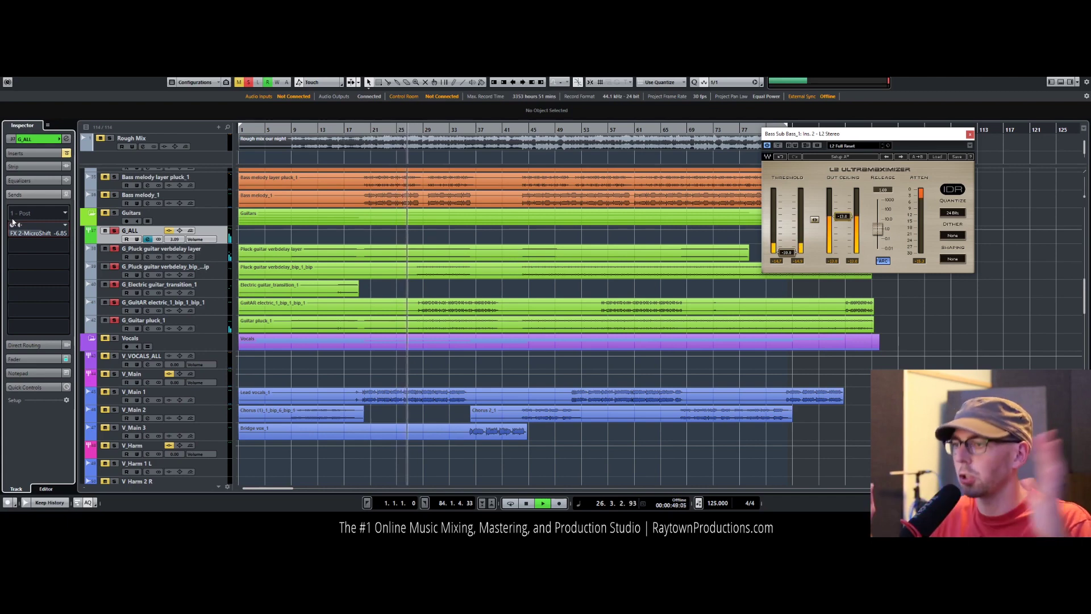
left_click(13, 225)
scroll(62, 237, "down", 1)
left_click_drag(90, 238, 81, 239)
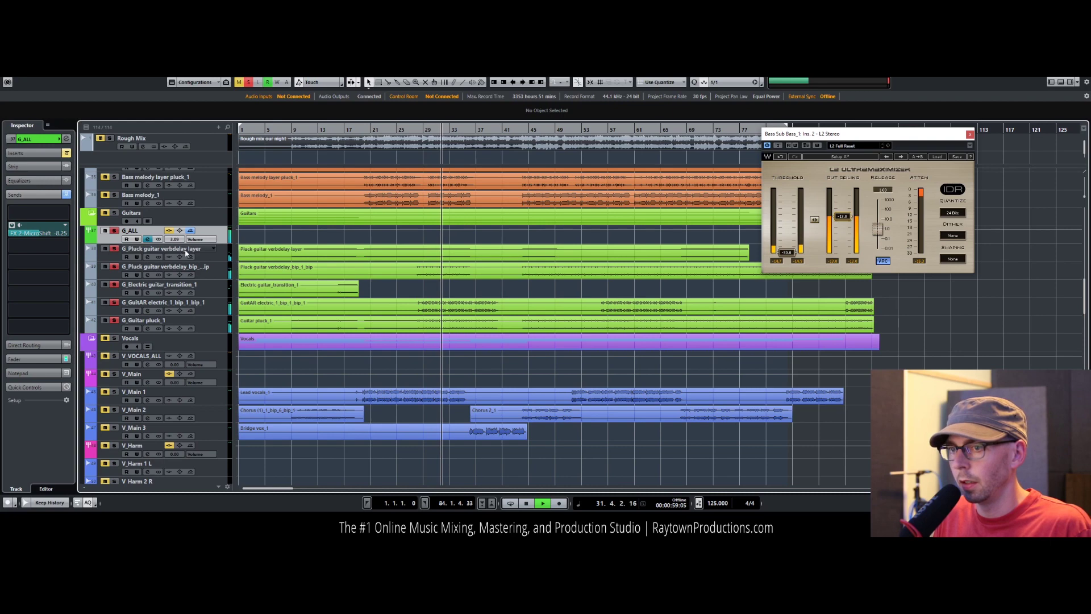
Step: Insert the L1 limiter Stereo plug-in on the G_GuitAR electric_1_bip_1_bip_1 track
left_click(192, 310)
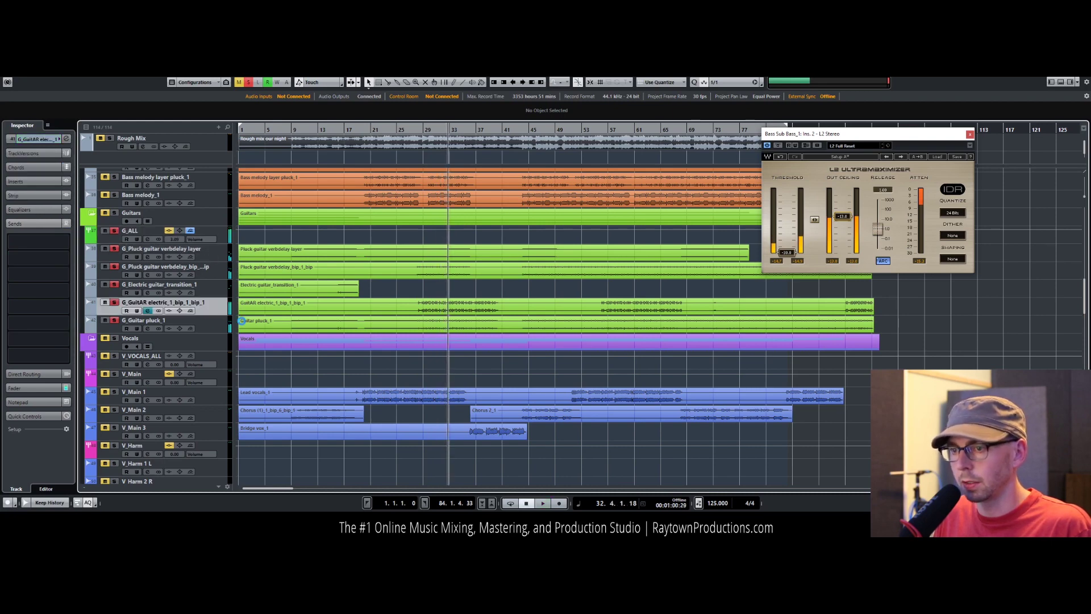
left_click(30, 192)
left_click(42, 209)
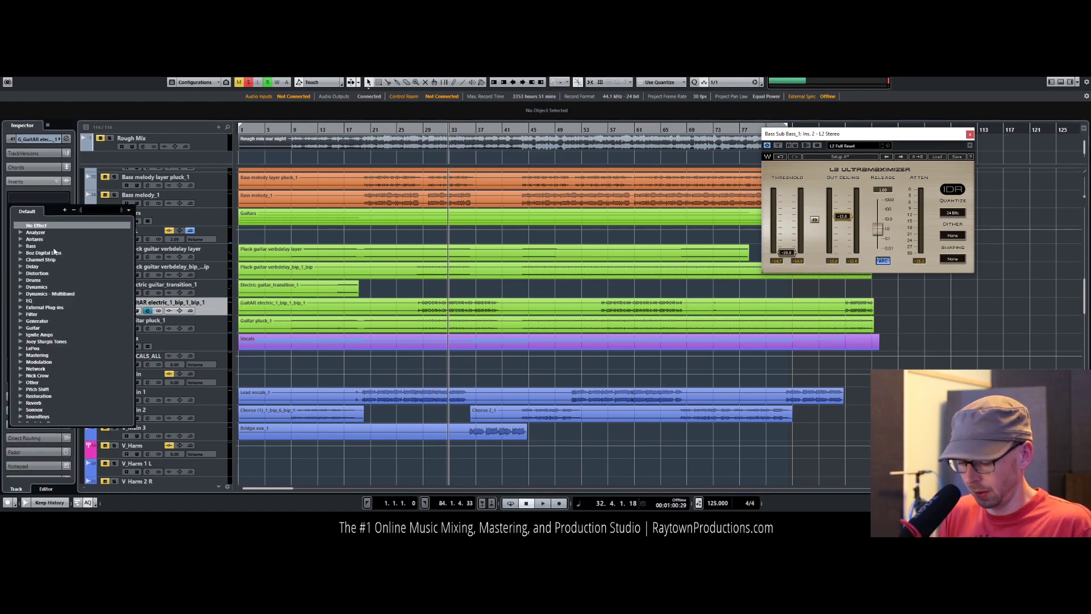
type("l1")
left_click(74, 243)
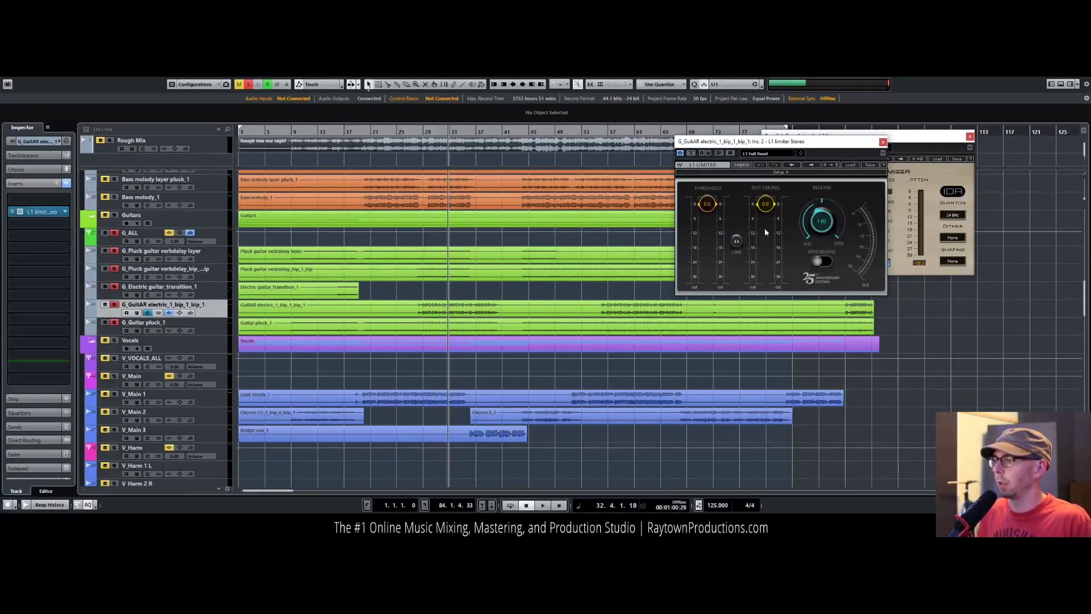
Step: Lower the L1 limiter's threshold and output ceiling to about -12.6 dB during playback and close both open plug-in windows
key("space")
left_click_drag(765, 227, 765, 233)
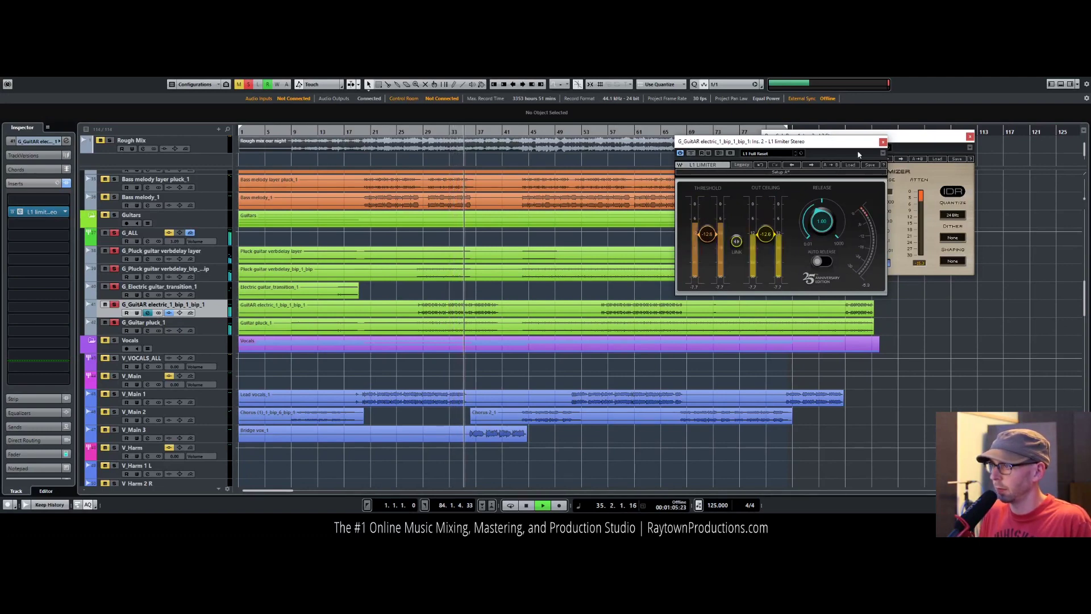
left_click(882, 142)
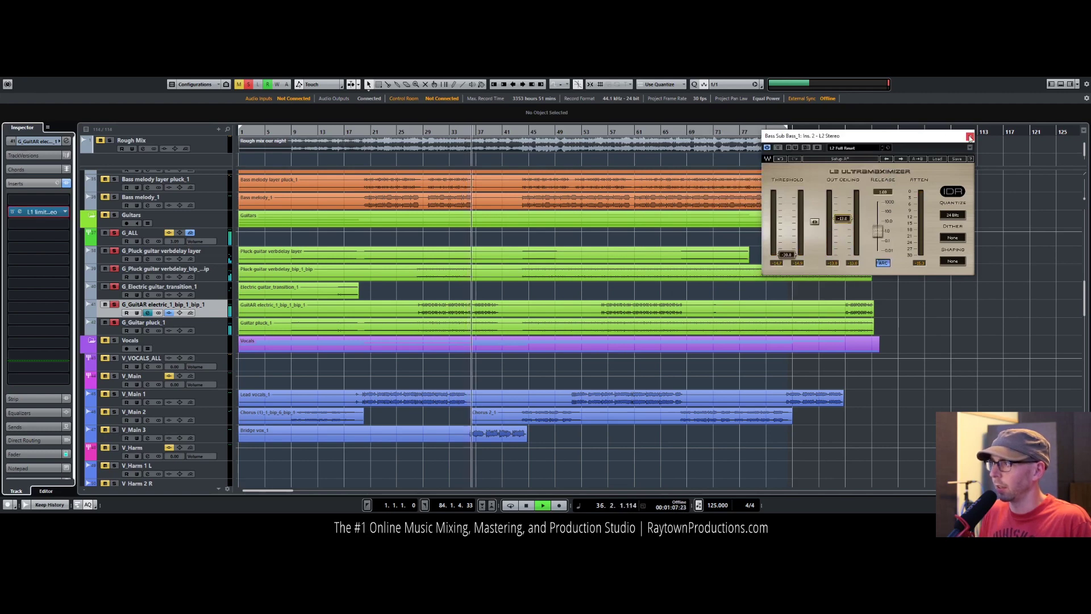
left_click(970, 137)
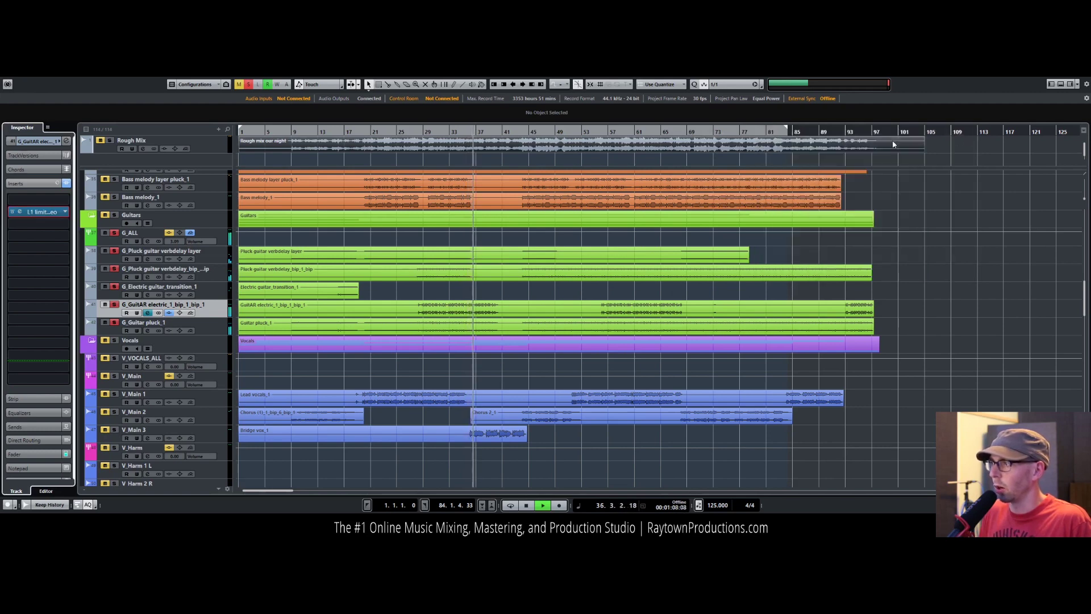
Step: Boost EQ band 3 of the electric guitar channel by about 18.5 dB at 2237 Hz while the song plays
right_click(281, 302)
left_click(461, 290)
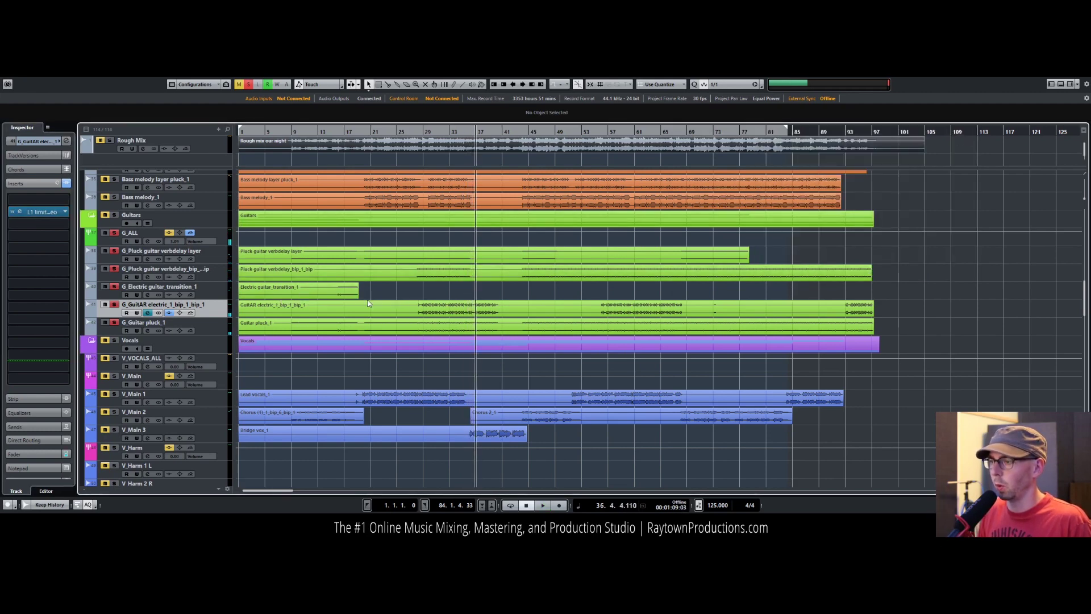
key("space")
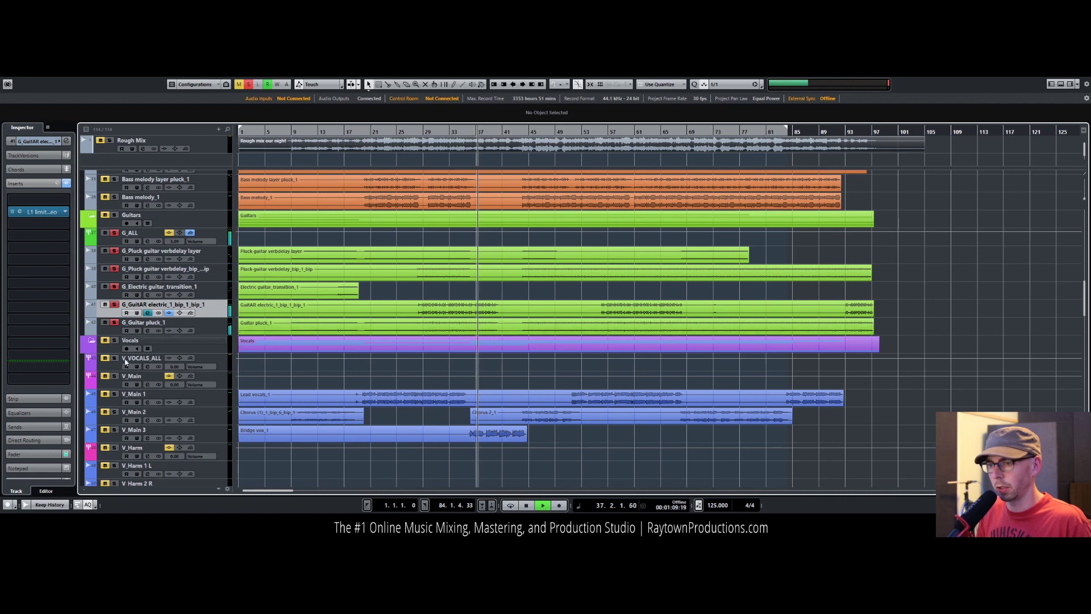
left_click(34, 411)
left_click(66, 142)
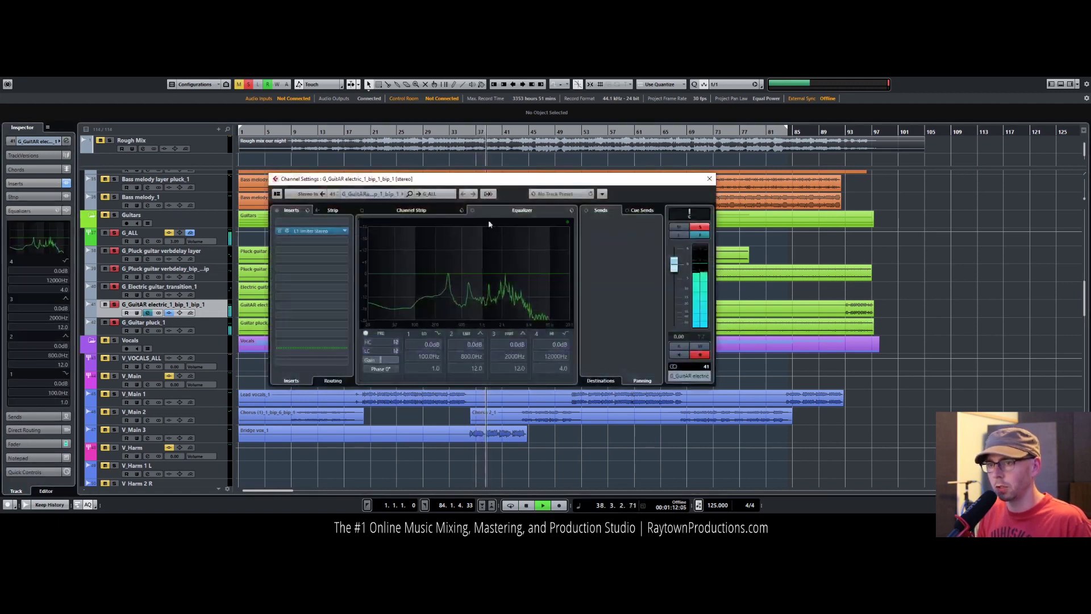
left_click_drag(502, 272, 507, 239)
left_click_drag(404, 176, 764, 141)
Step: Cut the electric guitar's EQ band 3 by about 7.9 dB at 2237 Hz and replay from about bar 30
left_click(428, 131)
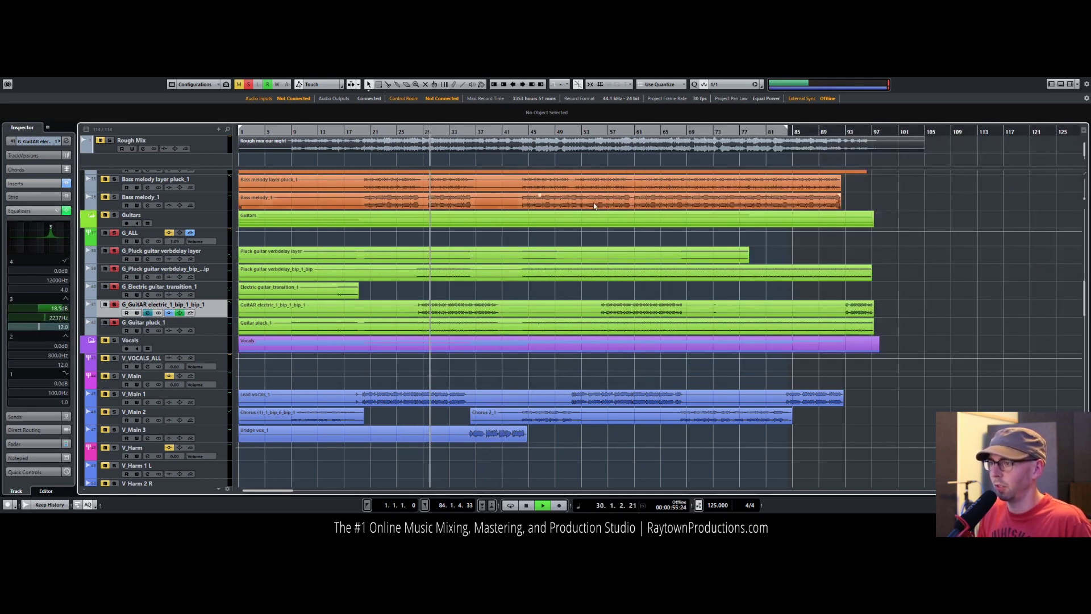
left_click(66, 141)
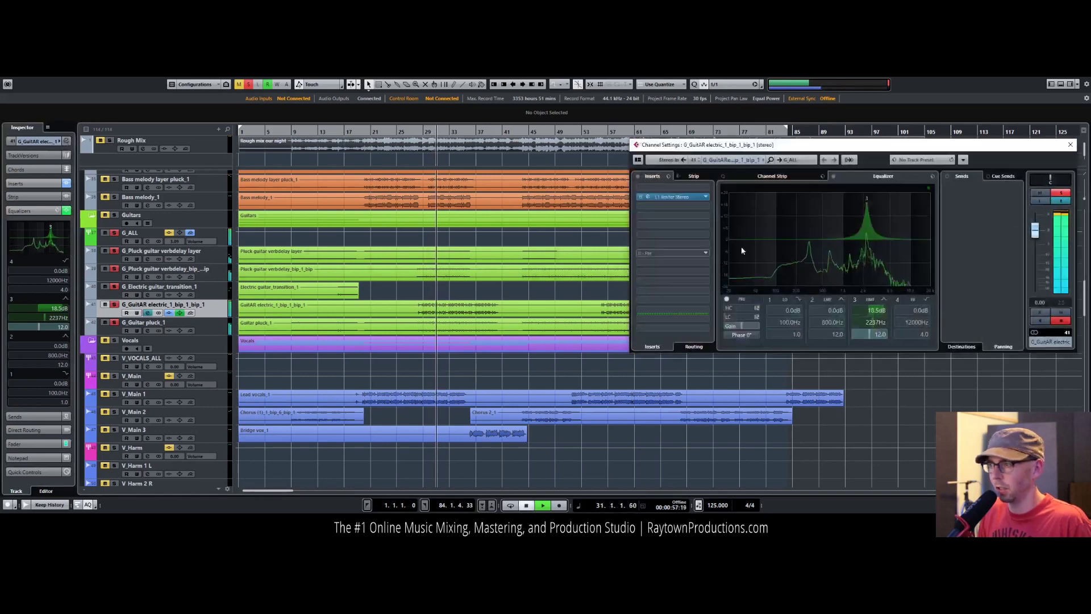
left_click_drag(868, 208, 862, 254)
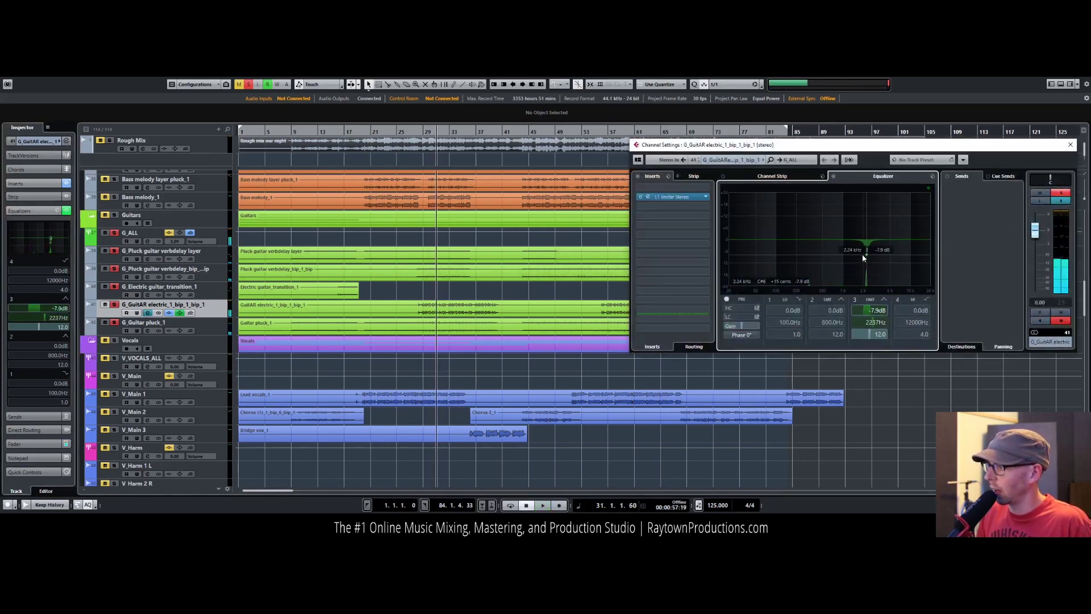
left_click(428, 135)
key("space")
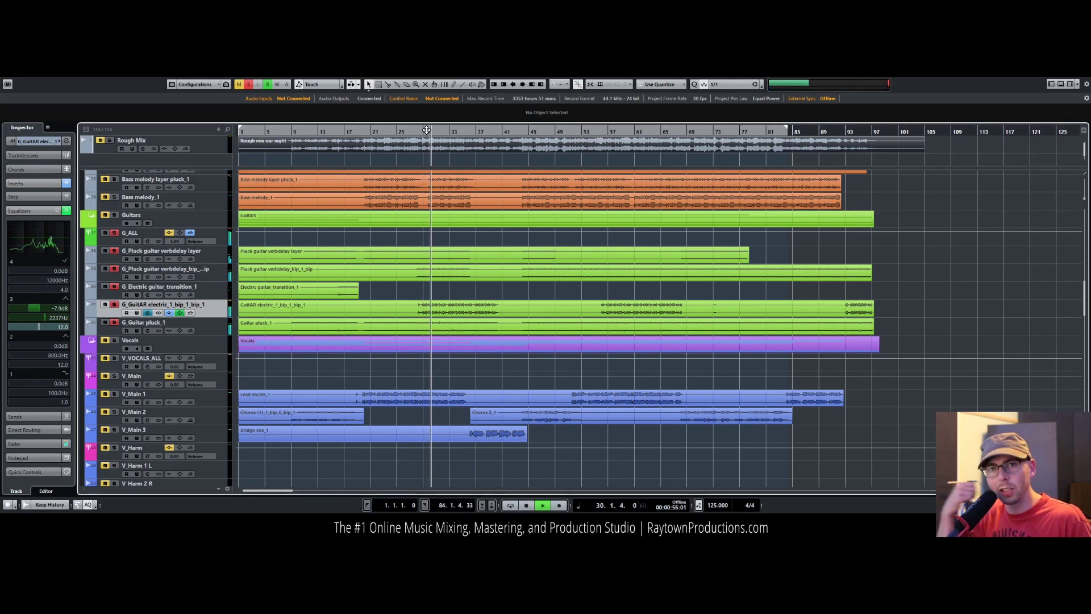
Step: Cut the electric guitar's EQ band 1 by about 21.2 dB at 75.5 Hz and enable the high-cut filter at 8000 Hz
left_click(66, 141)
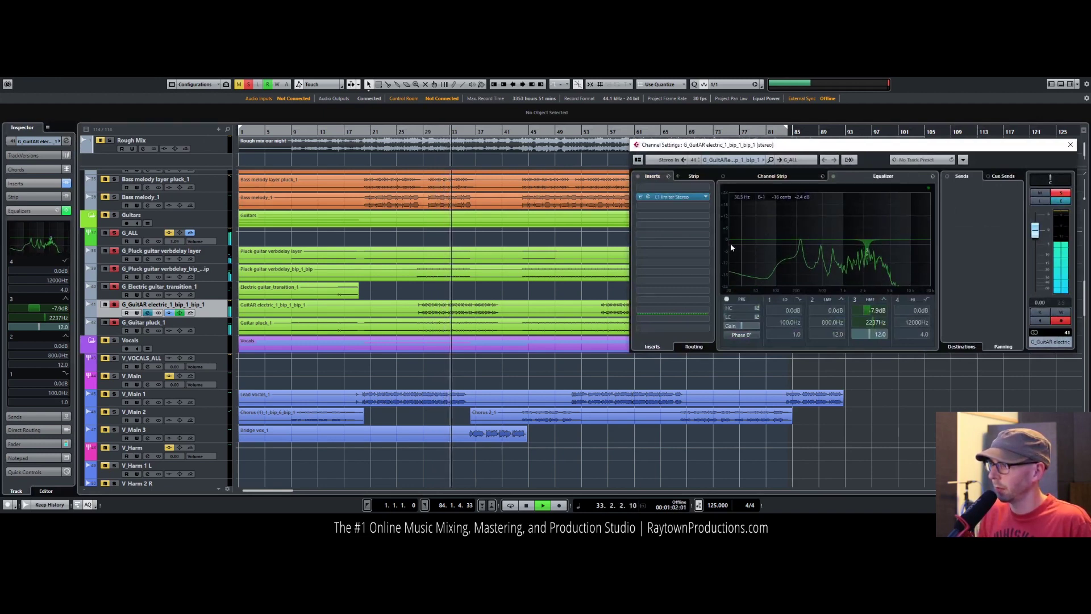
left_click_drag(742, 242, 716, 284)
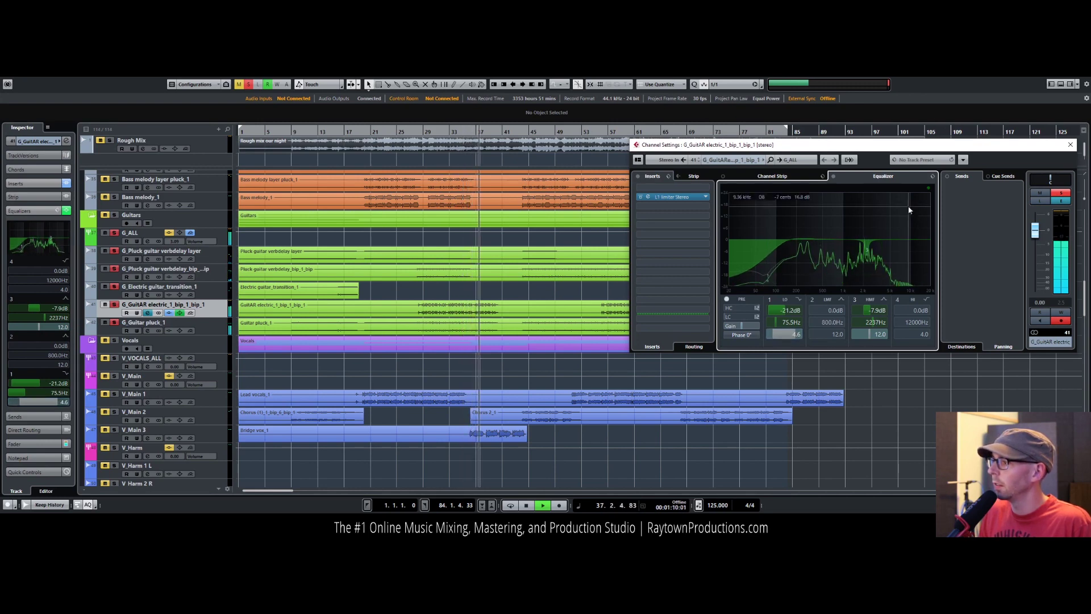
left_click(742, 308)
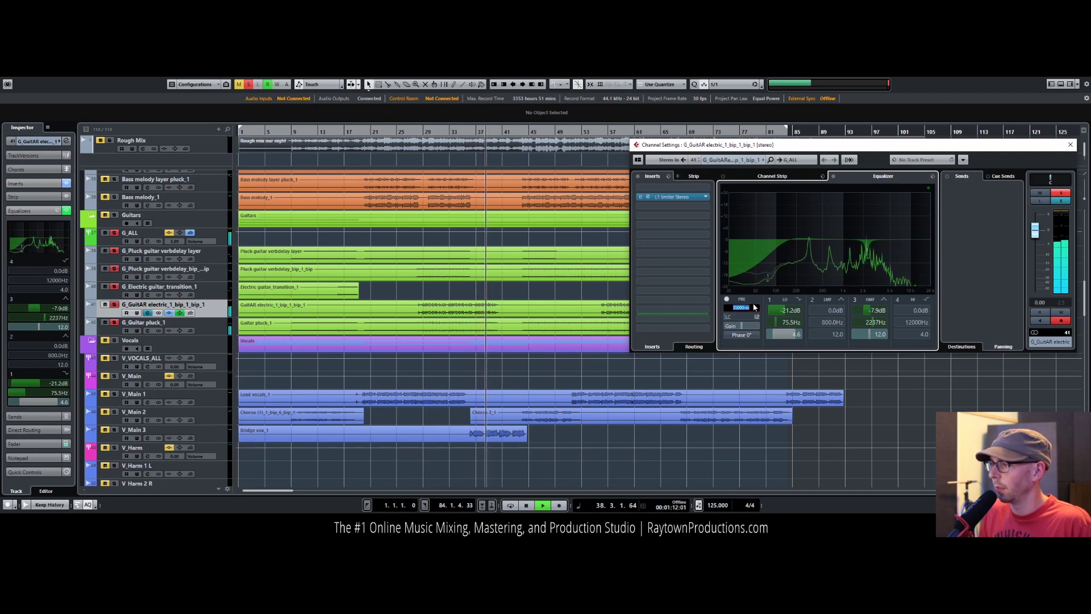
type("8000")
key("Return")
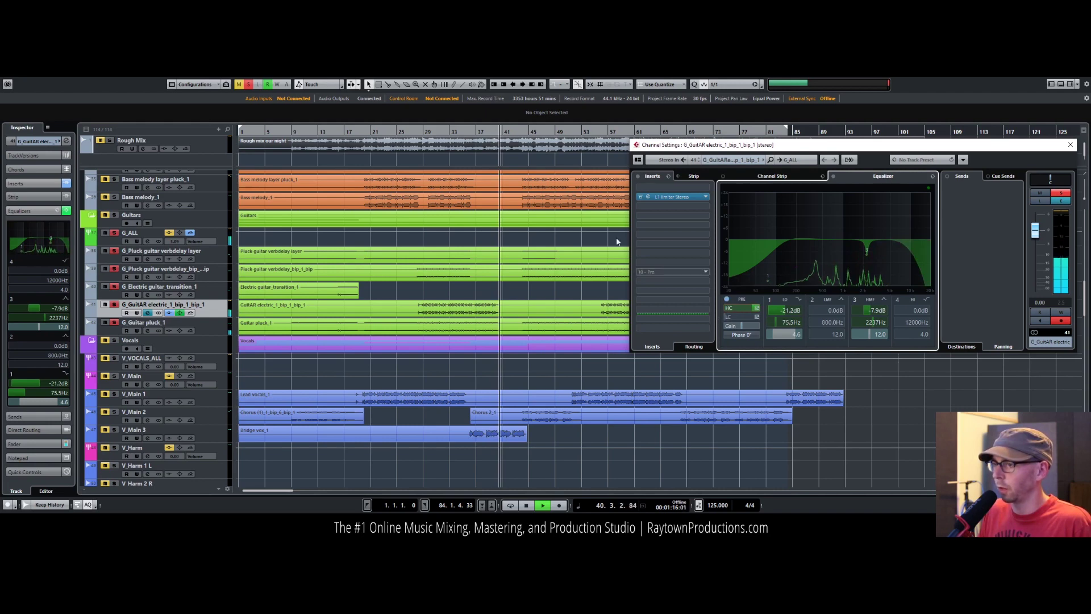
Step: Replay the electric guitar from about bar 33 and fine-tune the frequency of its high-cut filter
left_click(449, 152)
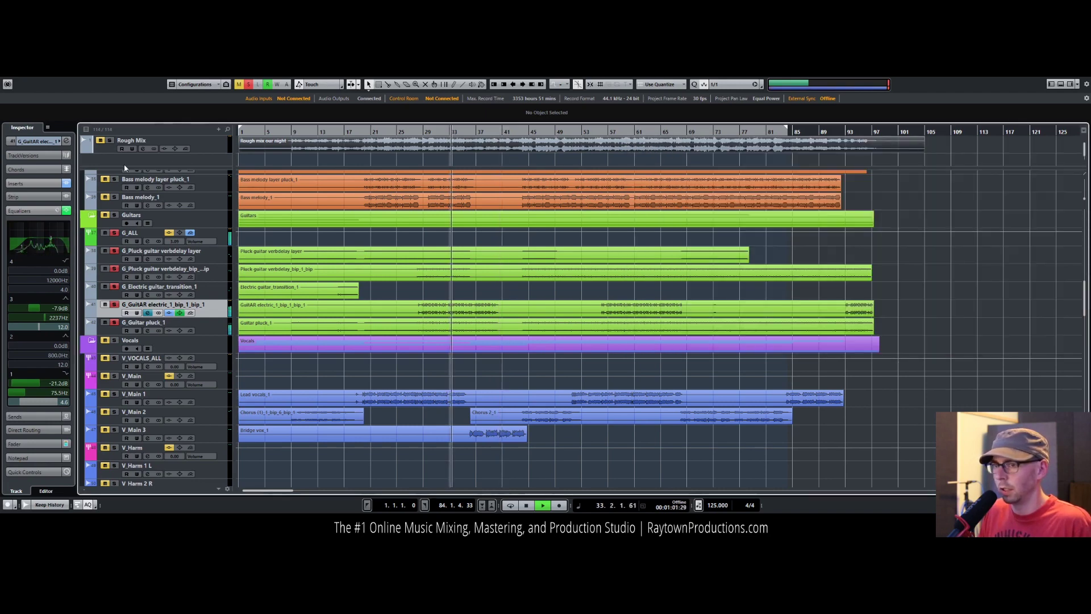
left_click(66, 142)
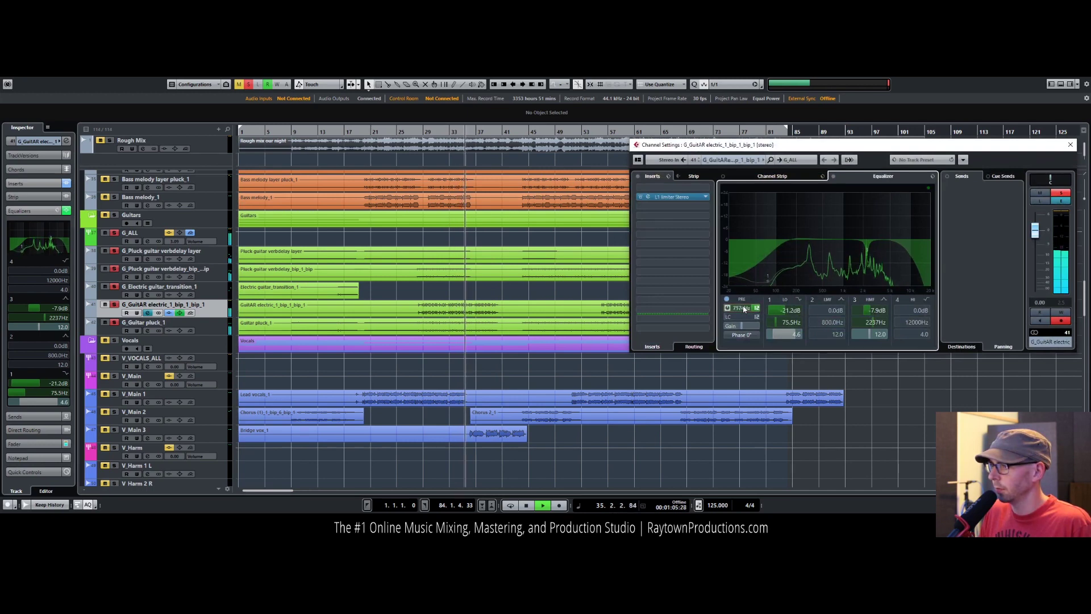
scroll(744, 308, "up", 3)
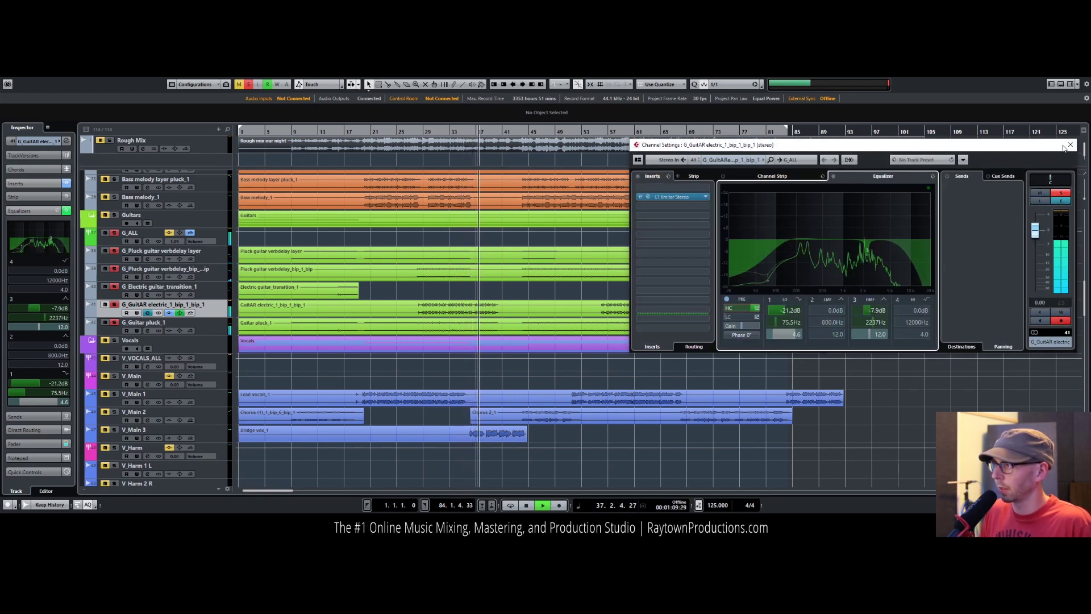
Step: Cut the electric guitar's EQ band 2 by about 4.6 dB at 3954 Hz and widen its Q
left_click_drag(827, 232, 898, 261)
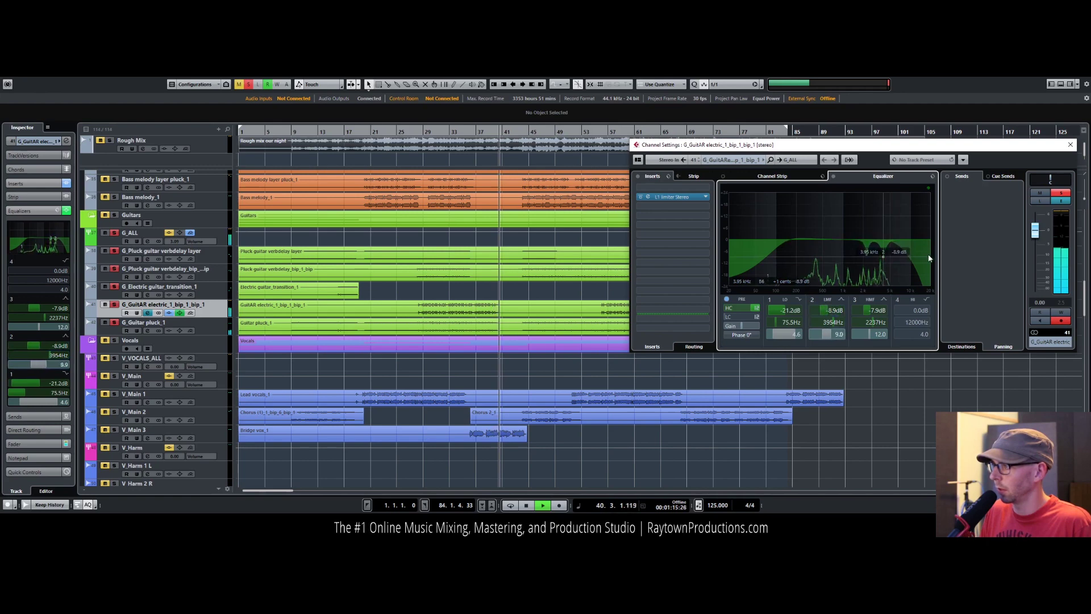
scroll(883, 261, "down", 3)
left_click_drag(884, 260, 882, 248)
scroll(882, 249, "down", 5)
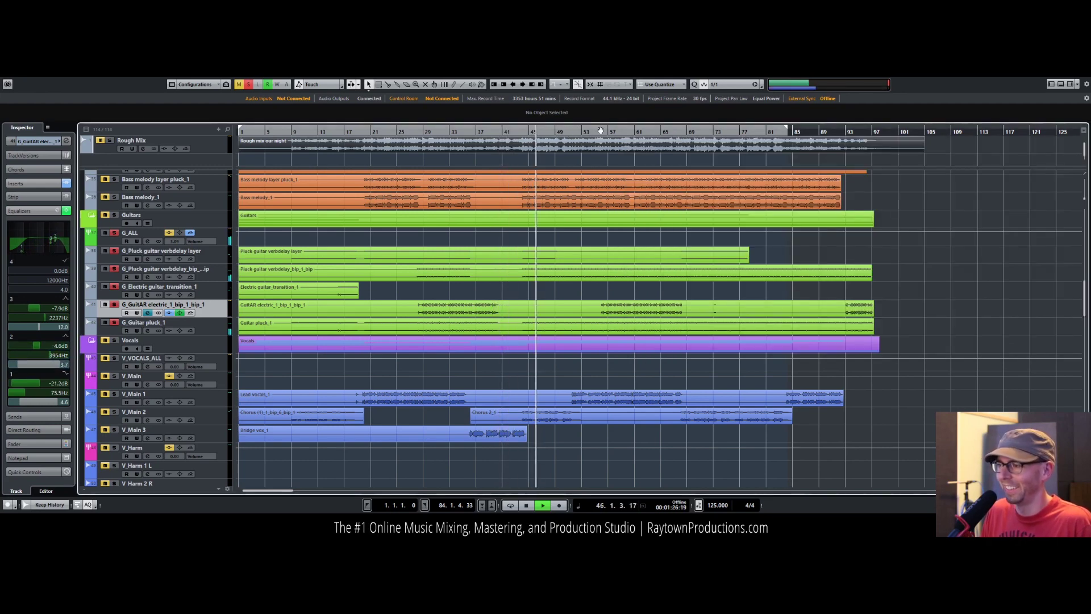
Step: Play from about bar 55 and compare the G_GuitAR electric and G_Guitar pluck_1 tracks by soloing each in turn
left_click(601, 131)
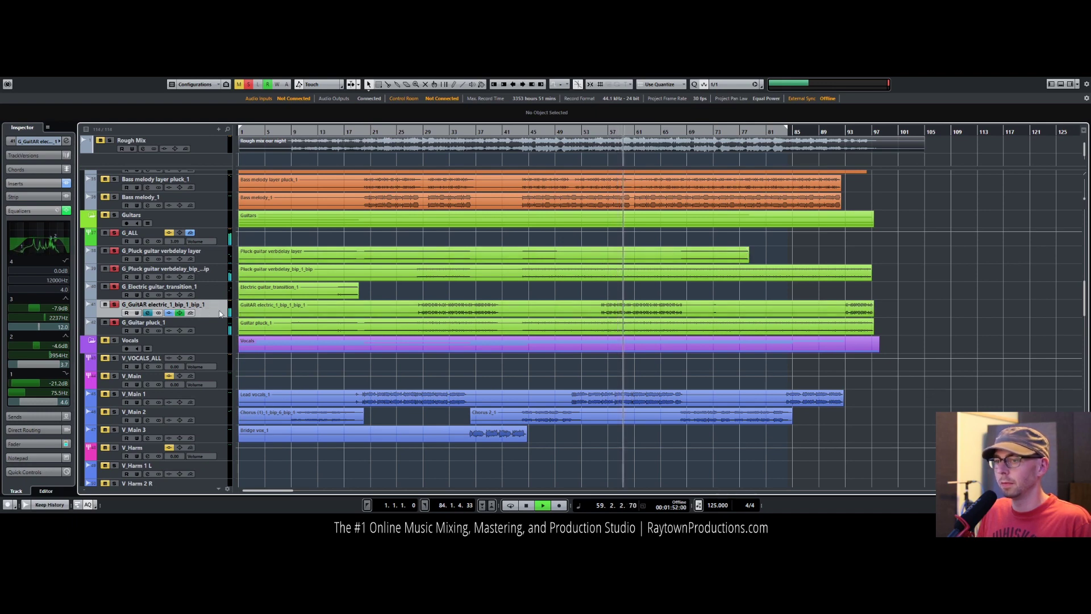
key("space")
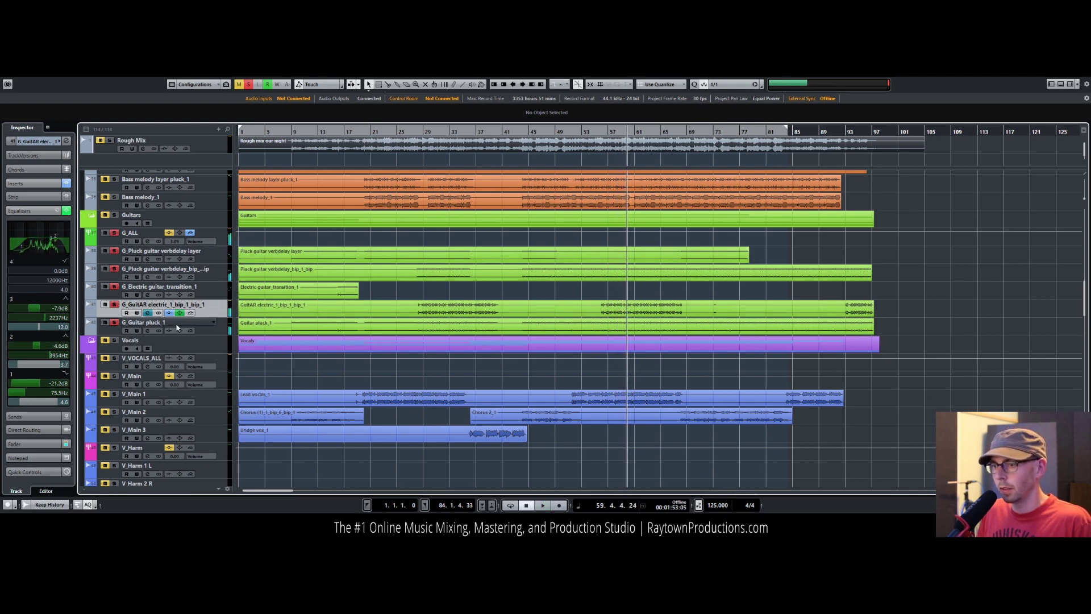
left_click(219, 321)
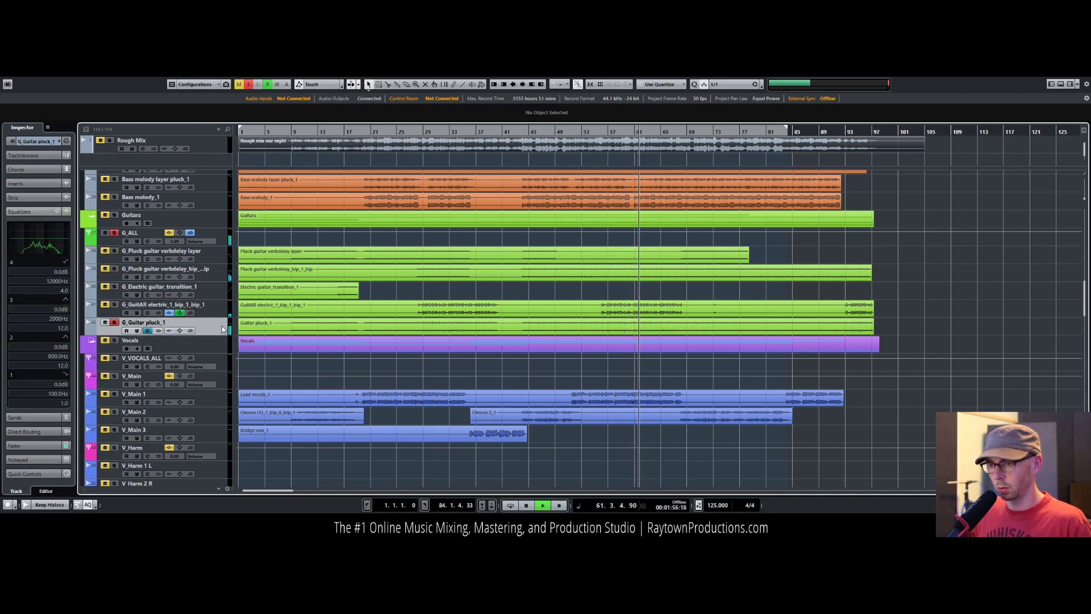
left_click(217, 329)
key("Escape")
left_click(228, 312)
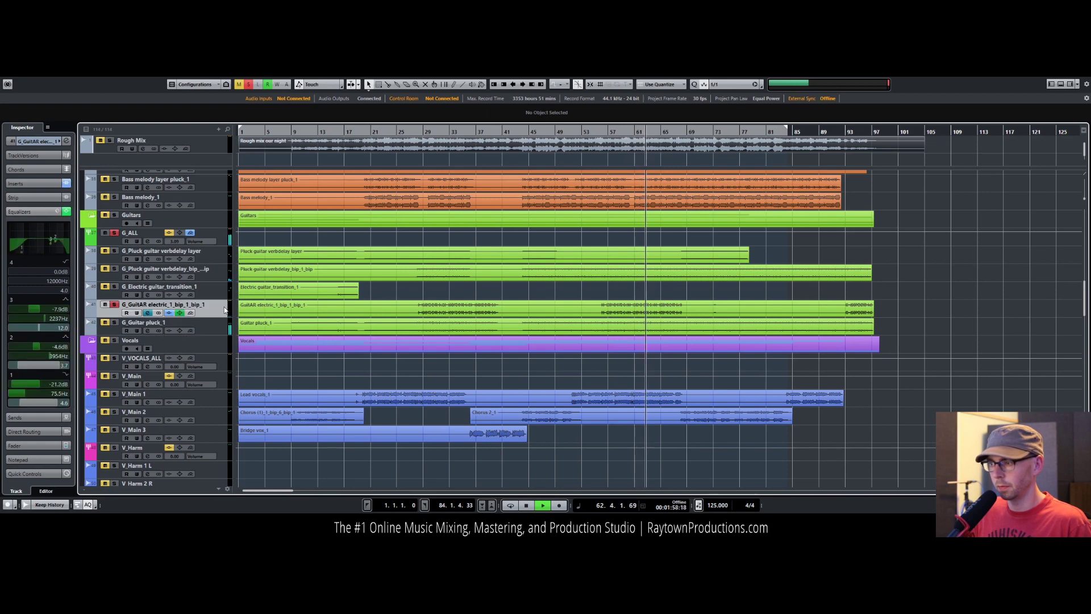
left_click(222, 330)
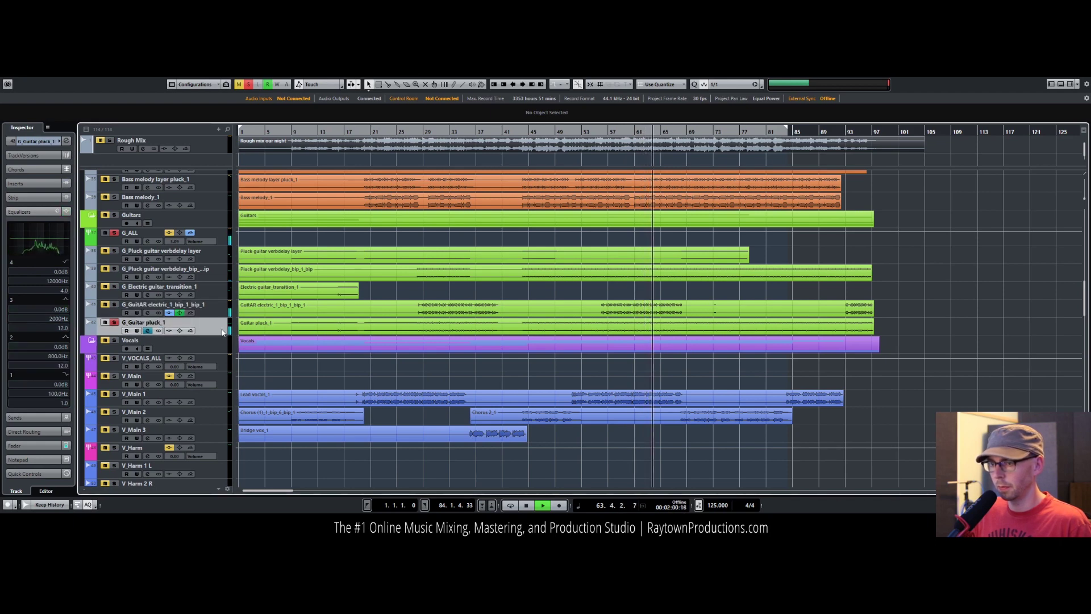
Step: Cut G_Guitar pluck_1's EQ band 3 by about 8.7 dB at 2270 Hz with a Q of 7.5 and enable its high-cut filter
key("space")
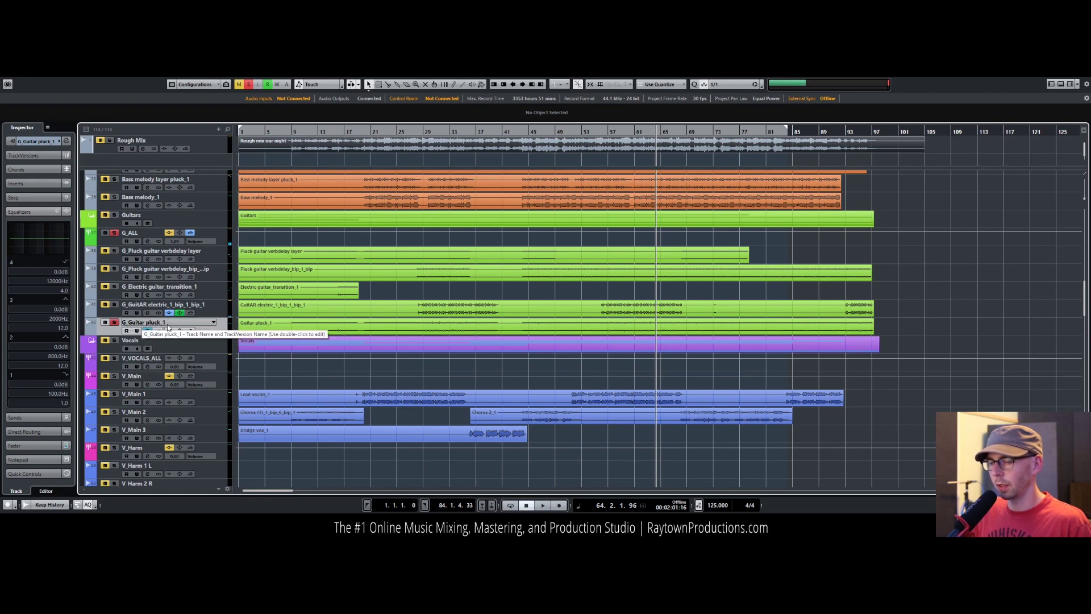
key("space")
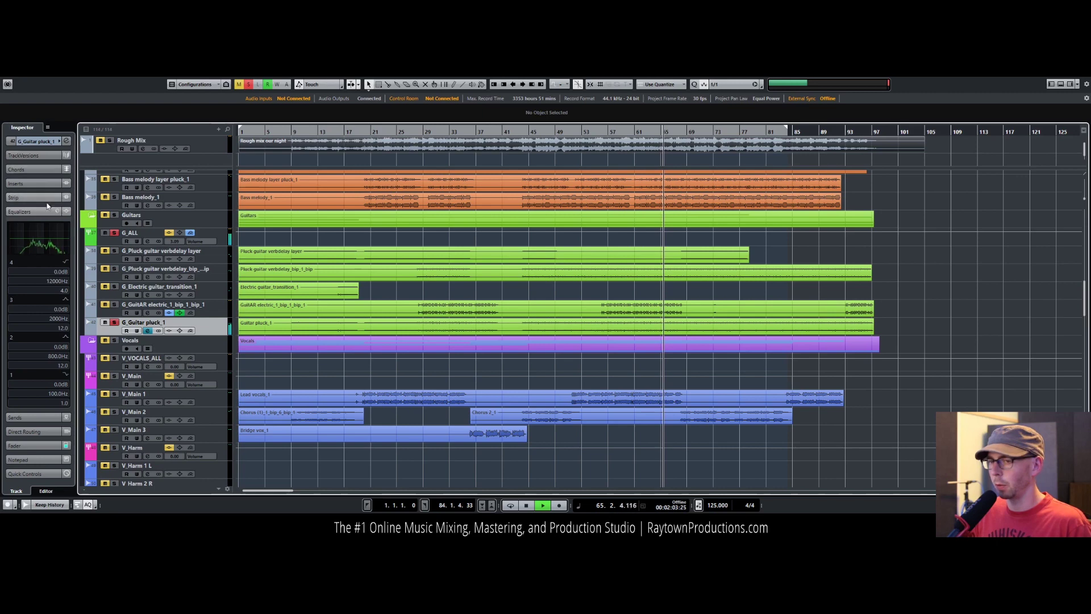
left_click(40, 245)
left_click_drag(862, 239, 925, 264)
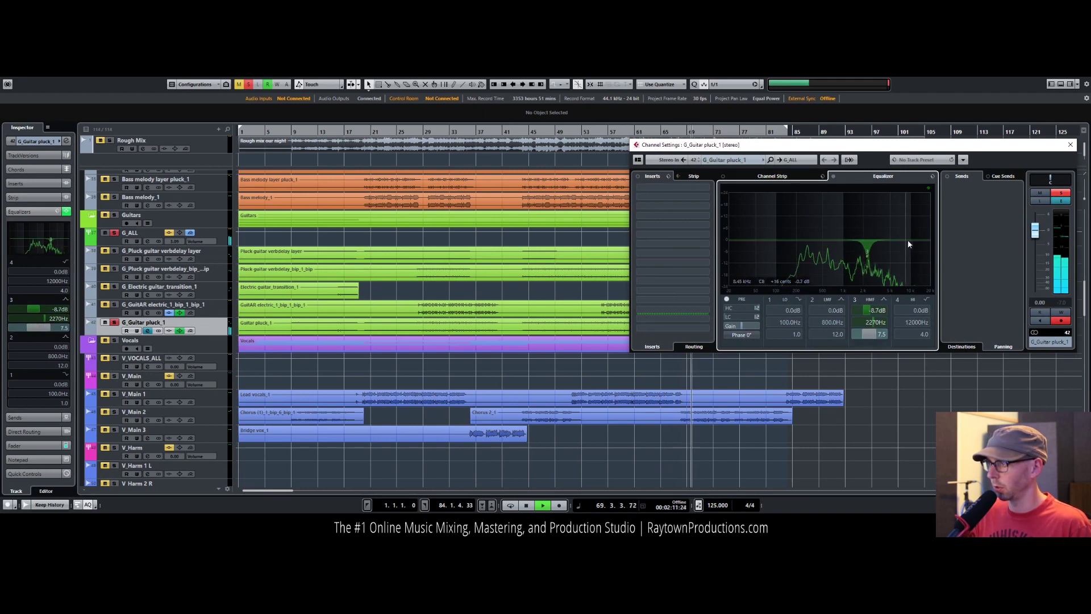
left_click(727, 308)
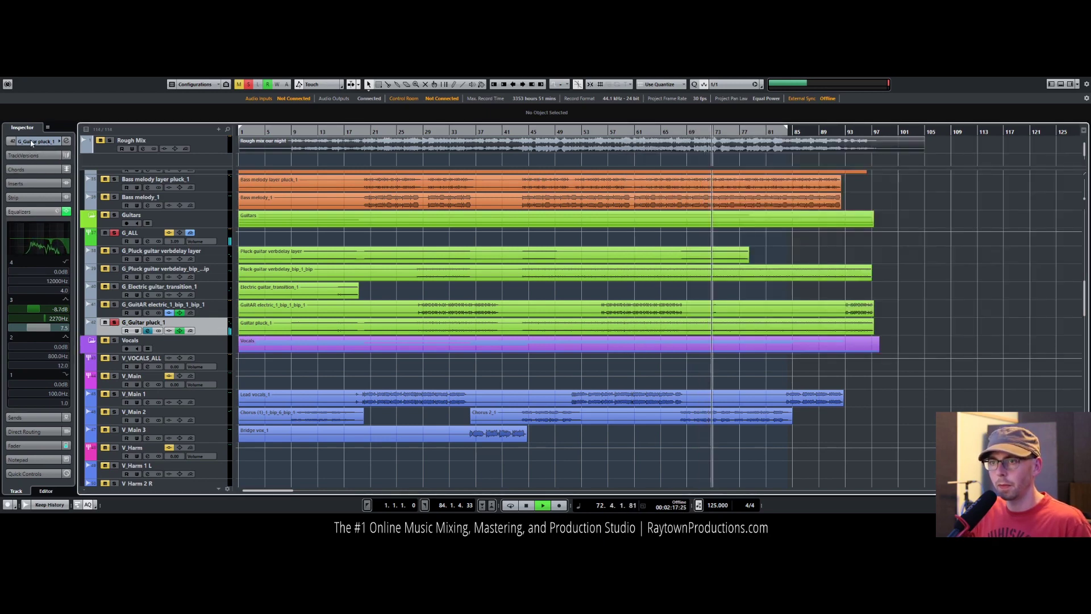
Step: On the soloed G_Pluck guitar verbdelay_bip track, cut EQ band 3 by about 7.0 dB at 2372 Hz and band 1 by 15.3 dB at 65.3 Hz
left_click(223, 315)
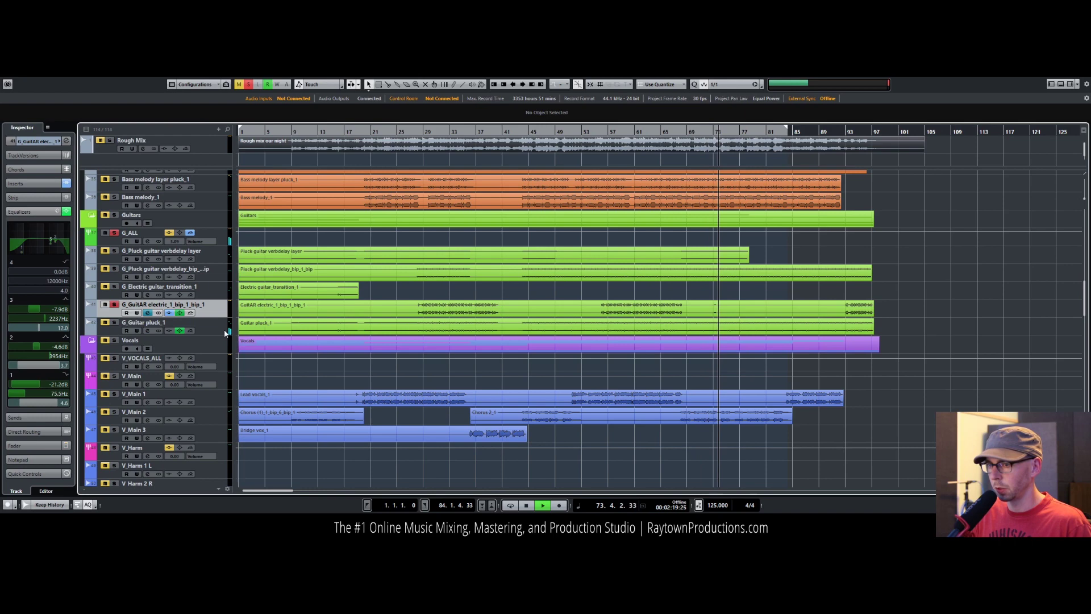
left_click(211, 278)
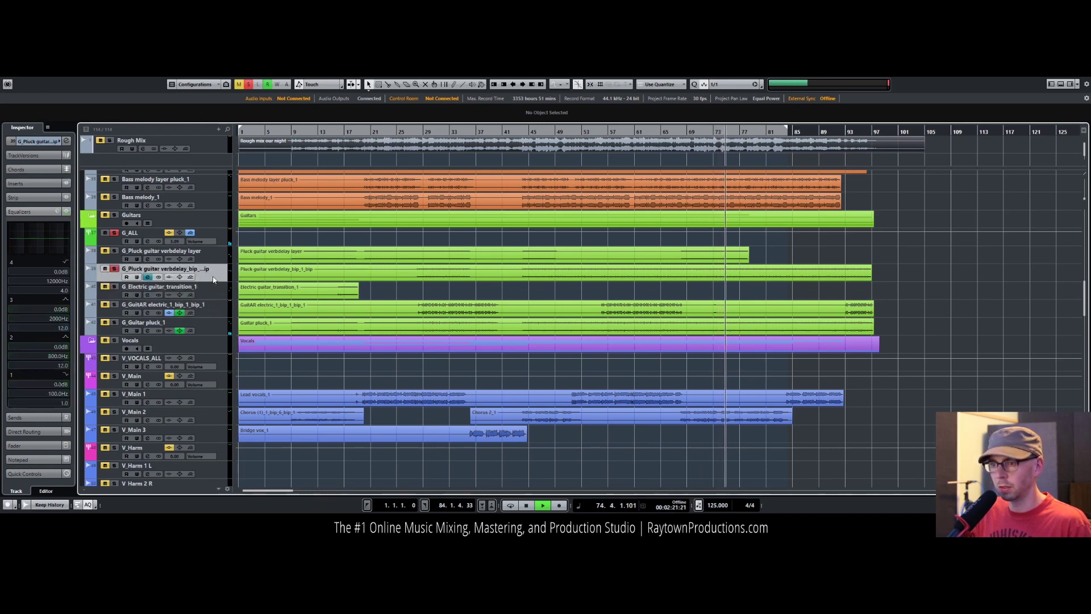
left_click(67, 141)
mouse_move(865, 239)
left_mouse_down()
mouse_move(841, 218)
mouse_move(831, 227)
mouse_move(862, 210)
mouse_move(860, 199)
mouse_move(873, 216)
mouse_move(868, 245)
left_mouse_up()
left_click_drag(751, 243, 763, 269)
left_click(904, 241)
left_click(903, 300)
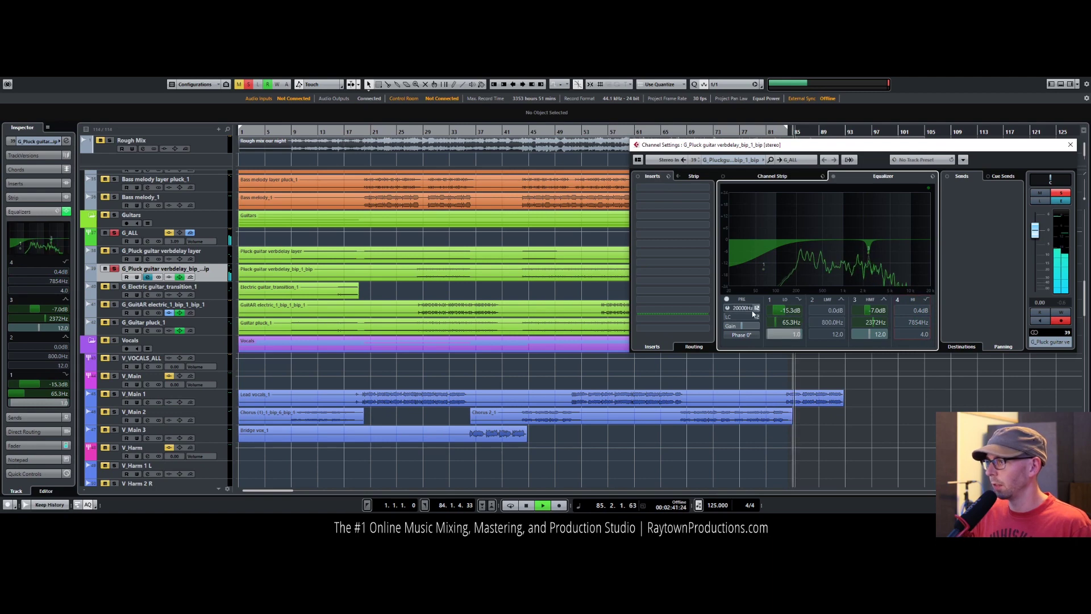
Step: Enable the high-cut filter on G_Pluck guitar verbdelay_bip, close its channel settings and resume playback
left_click(728, 307)
key("space")
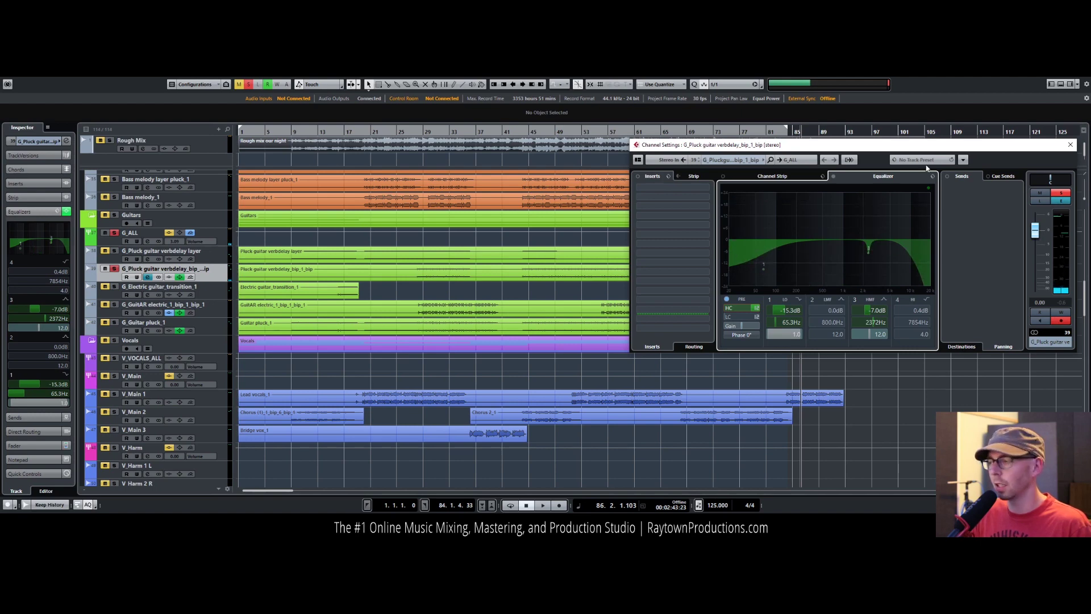
left_click_drag(992, 147, 882, 152)
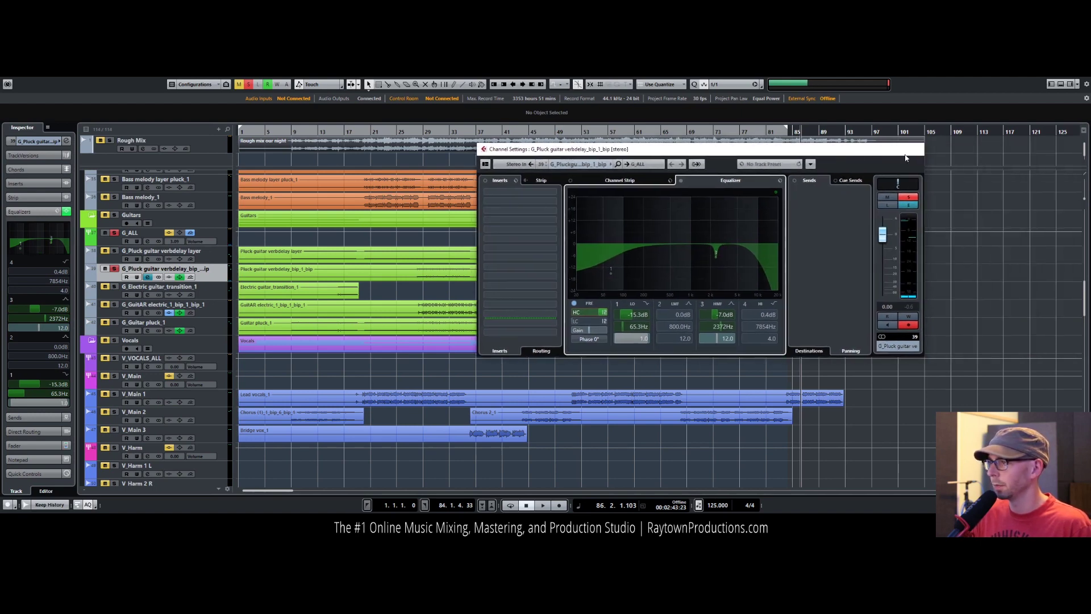
left_click(918, 149)
key("space")
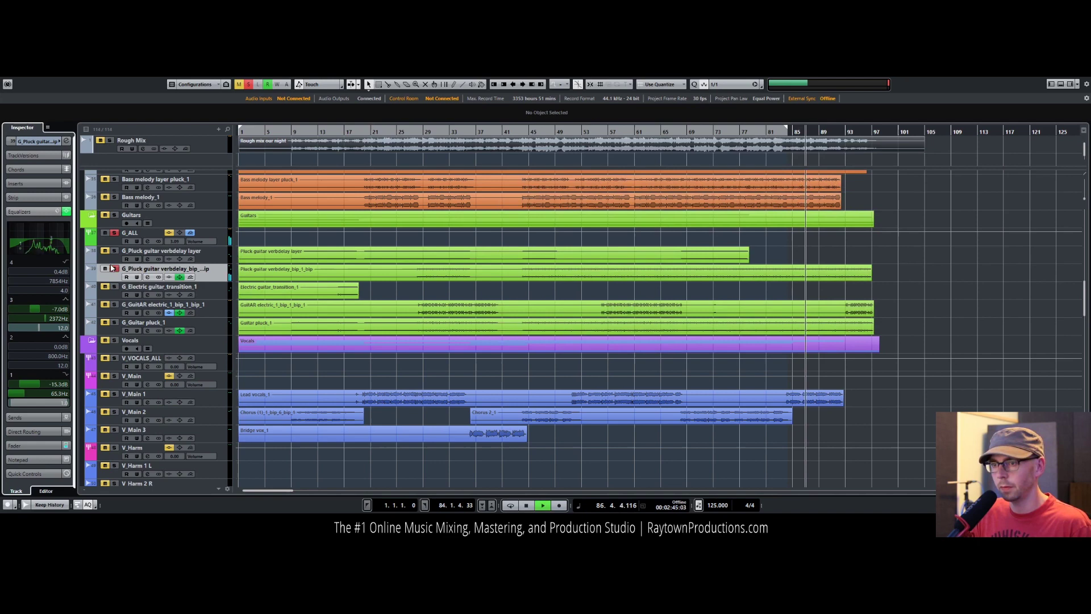
Step: Compare G_Pluck guitar verbdelay layer, G_Pluck guitar verbdelay_bip and G_Guitar pluck_1 by soloing each during playback
left_click(209, 256)
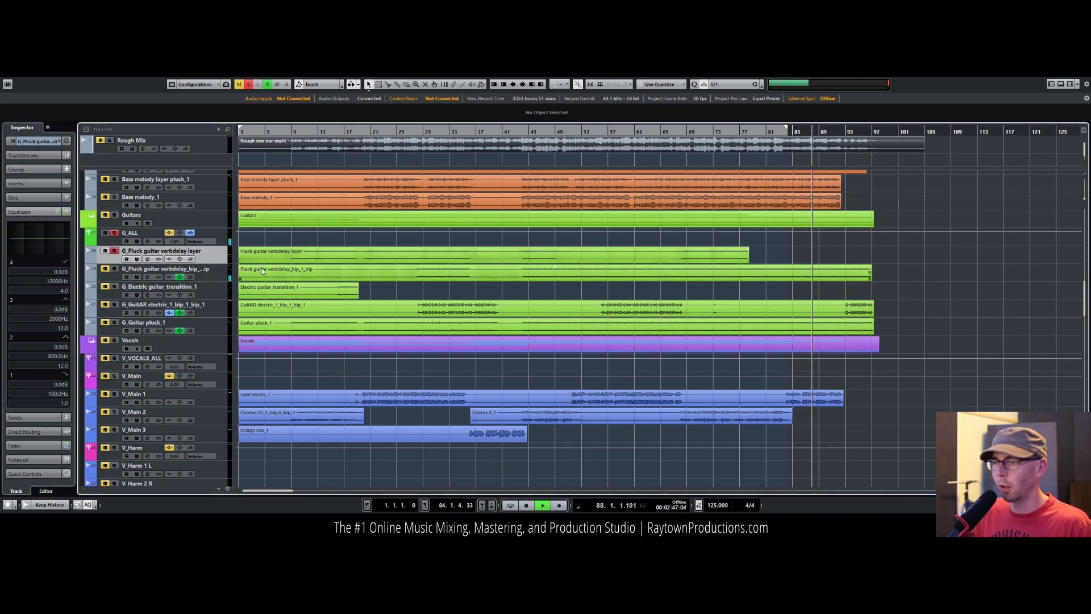
left_click(230, 279)
left_click(228, 328)
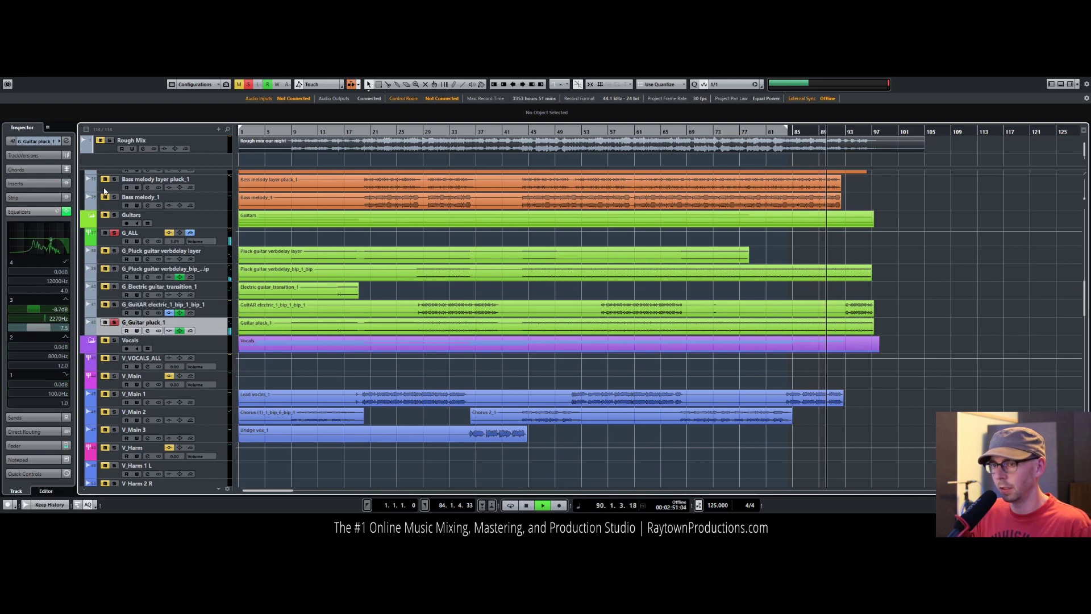
Step: Cut G_Guitar pluck_1's EQ band 2 by 7.0 dB at 1720 Hz with Q 5.6 and boost band 4 by 2.0 dB at 1143 Hz
left_click(147, 330)
left_click_drag(685, 243, 625, 233)
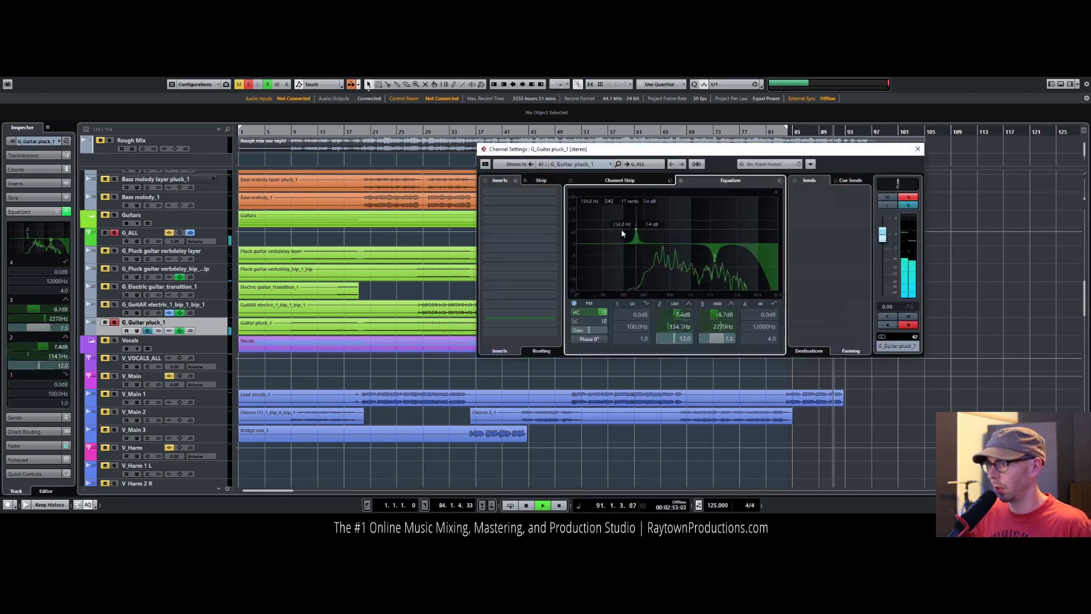
scroll(633, 230, "down", 4)
left_click_drag(634, 230, 695, 240)
scroll(708, 260, "down", 4)
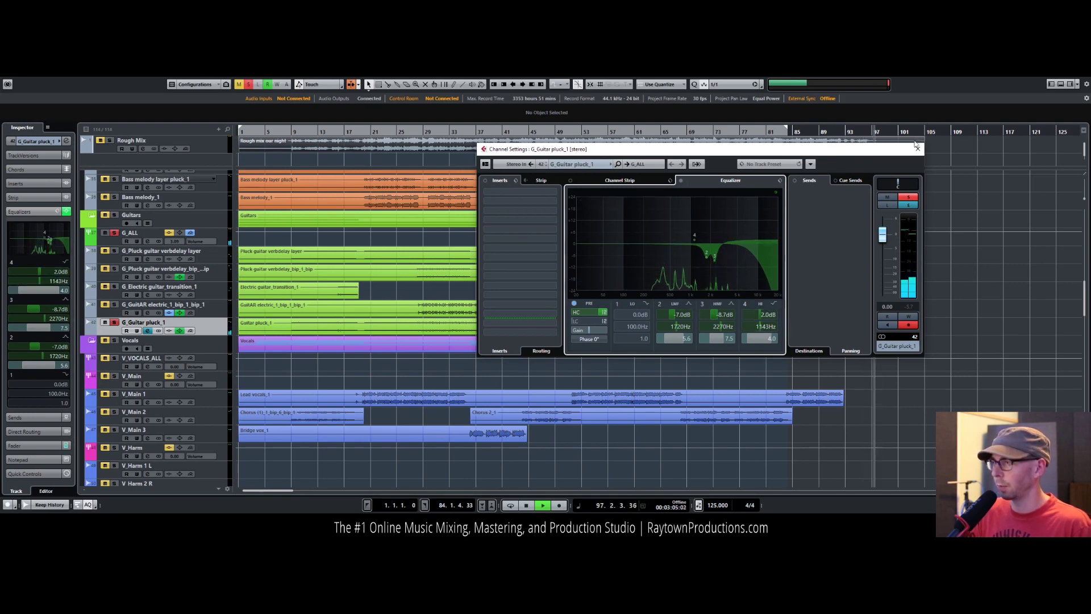
left_click(918, 149)
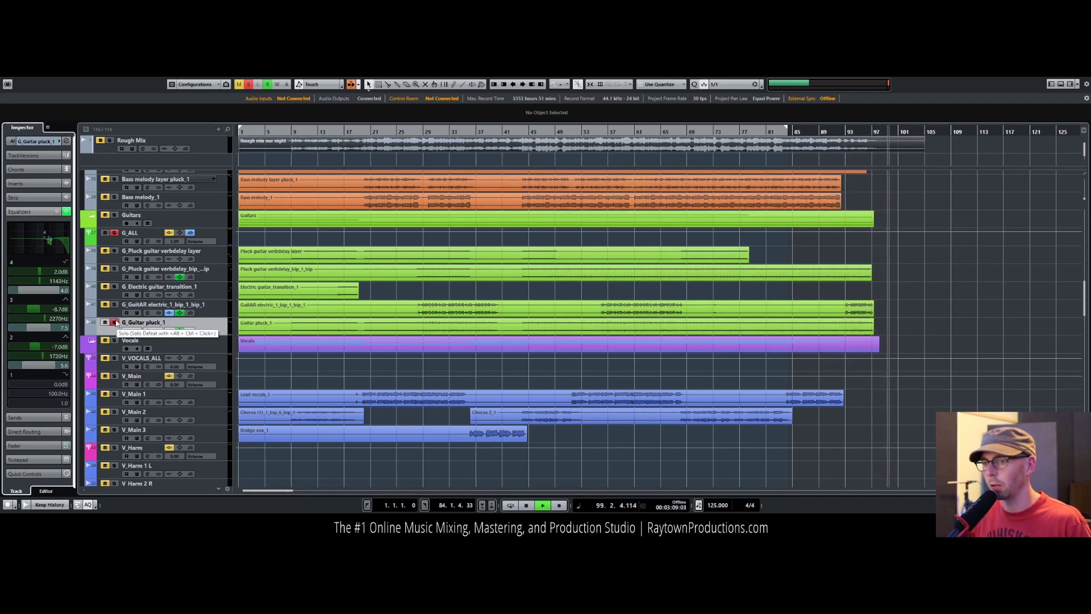
Step: Solo all the guitar tracks along with the Bass and Drums folders
left_click(115, 323)
scroll(114, 250, "up", 5)
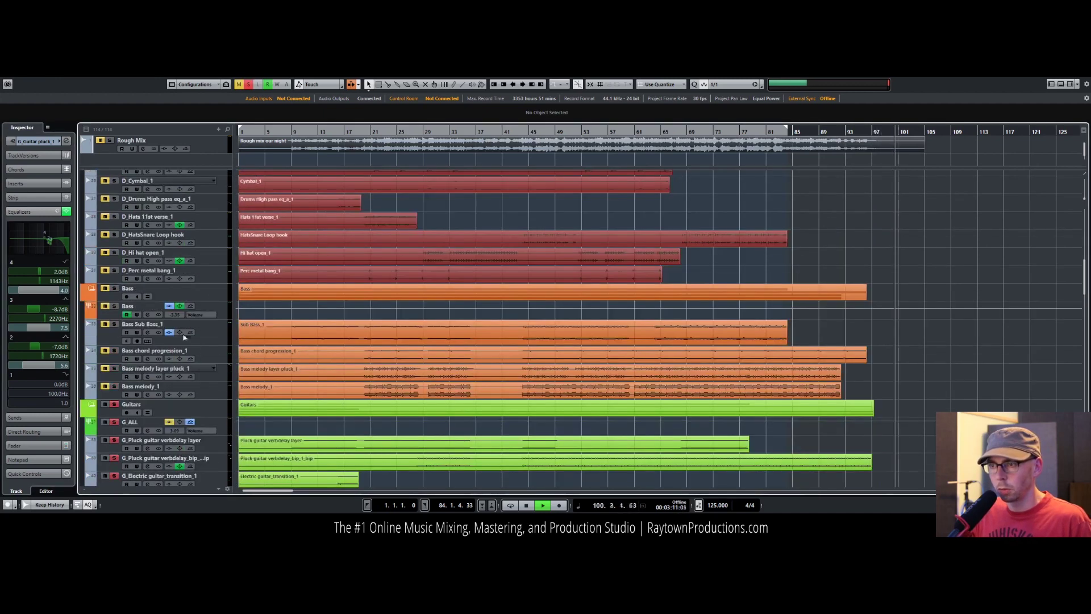
left_click(115, 290)
scroll(115, 290, "up", 10)
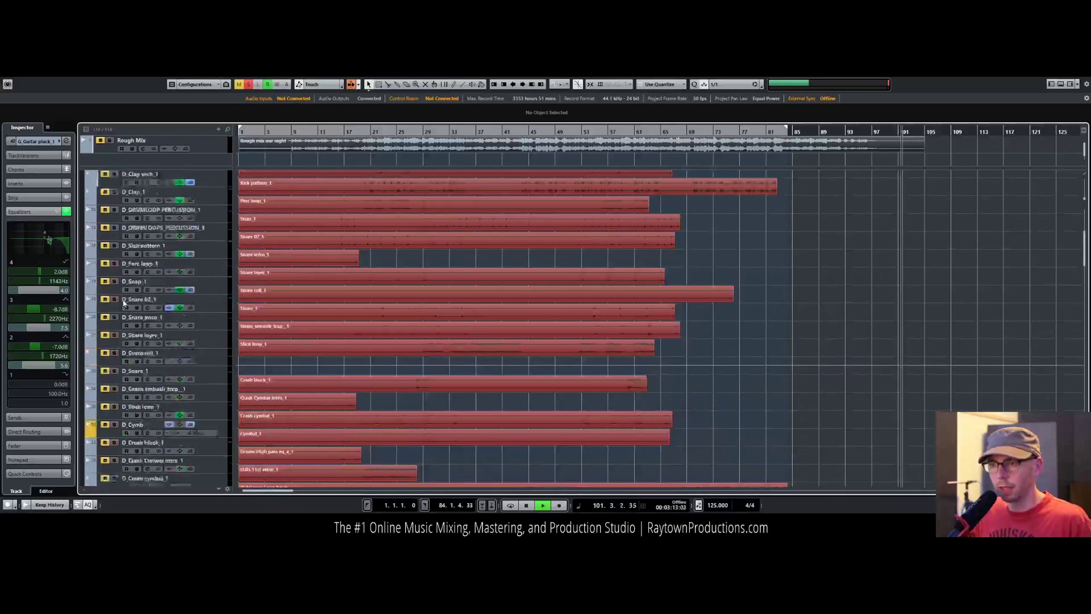
left_click(114, 177)
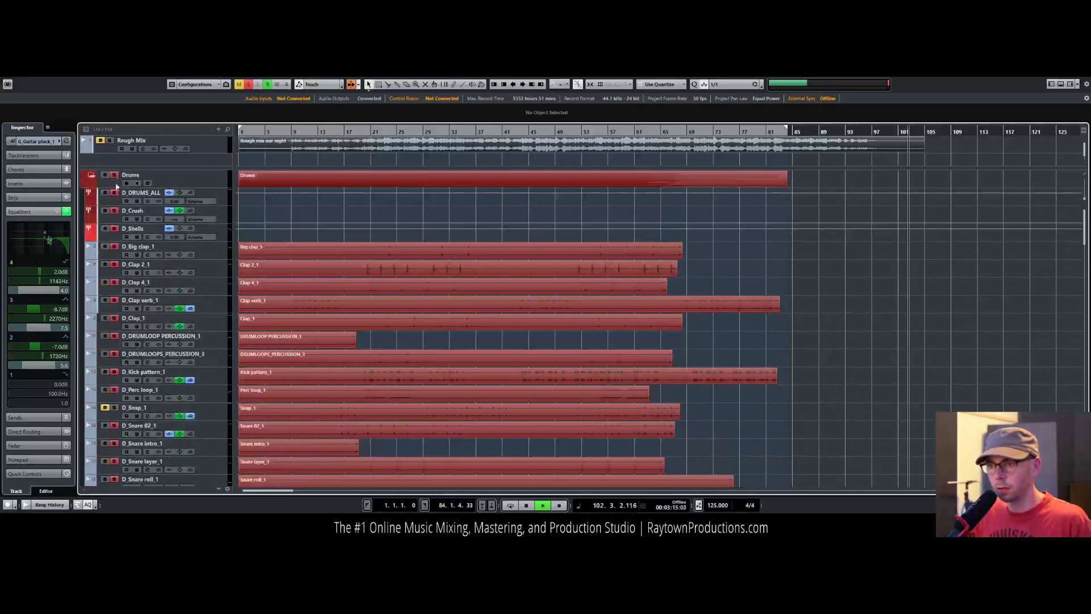
Step: Try to bring D_Snap_1 into the soloed drum tracks and show its track settings
left_click(114, 407)
left_click(94, 422)
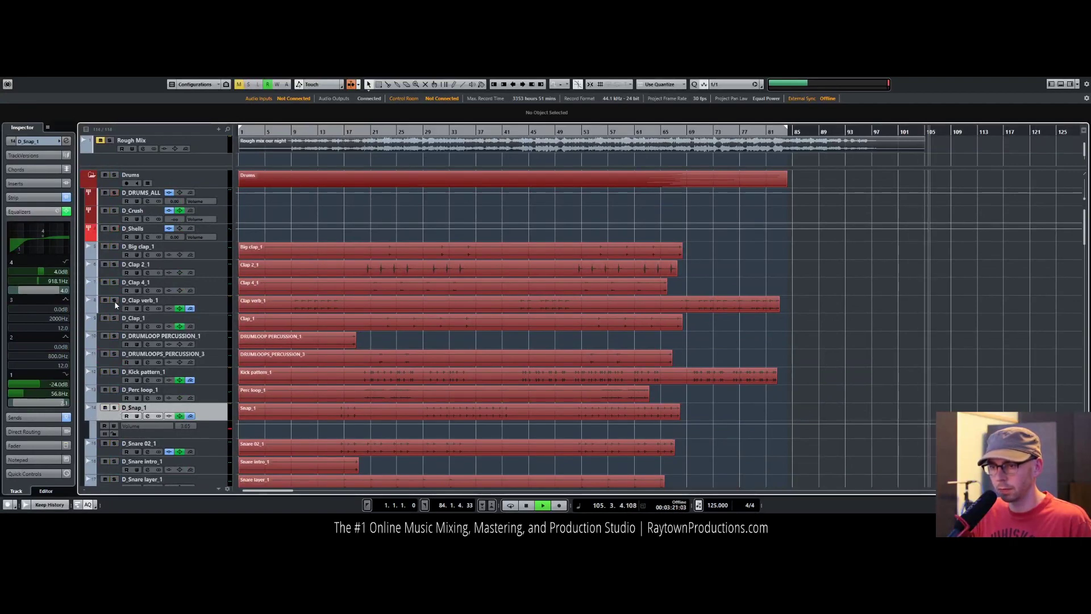
left_click(115, 193)
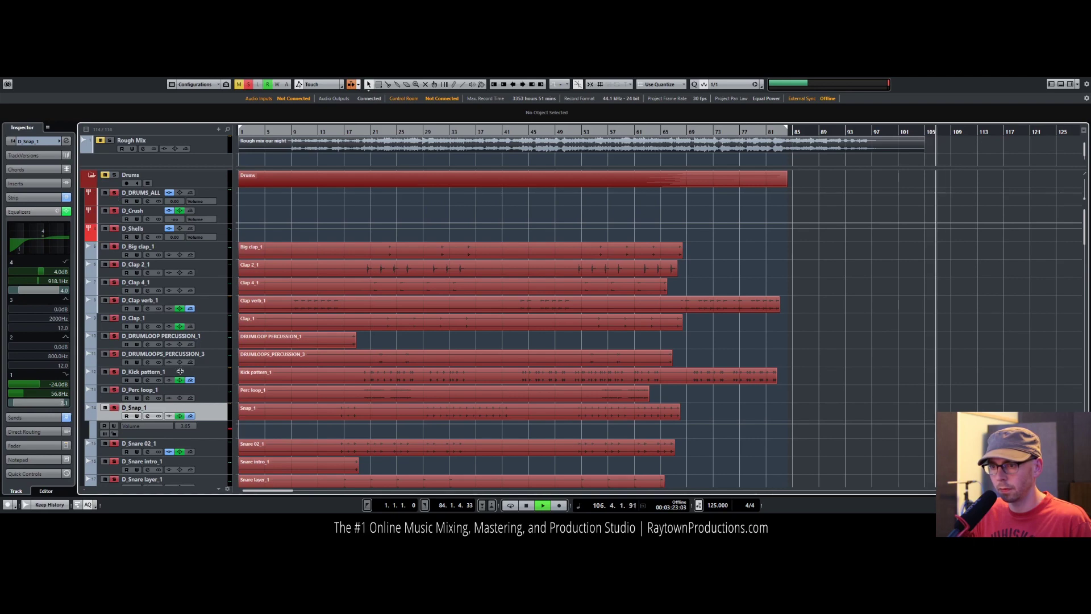
left_click(60, 143)
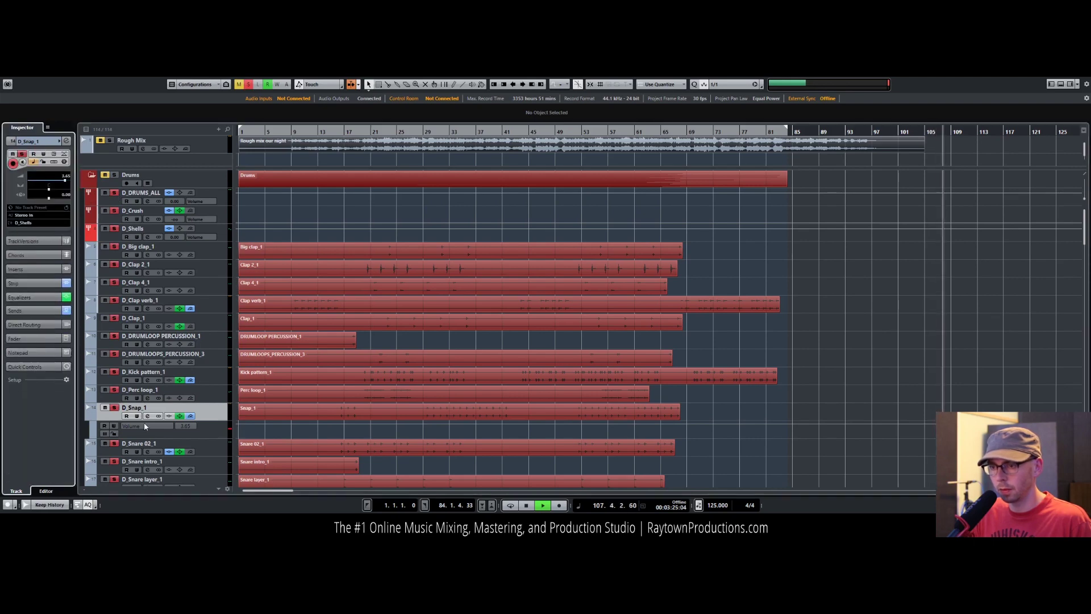
Step: Solo the Guitars, Bass and Drums folders together and play the mix from about bar 19
scroll(92, 425, "down", 10)
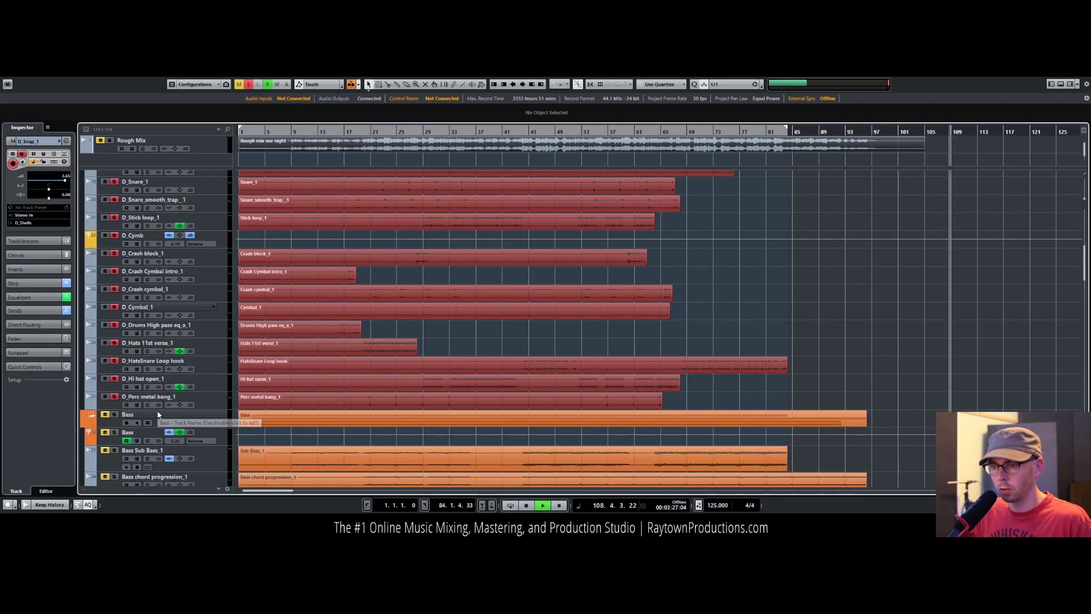
scroll(102, 419, "down", 5)
left_click(102, 344)
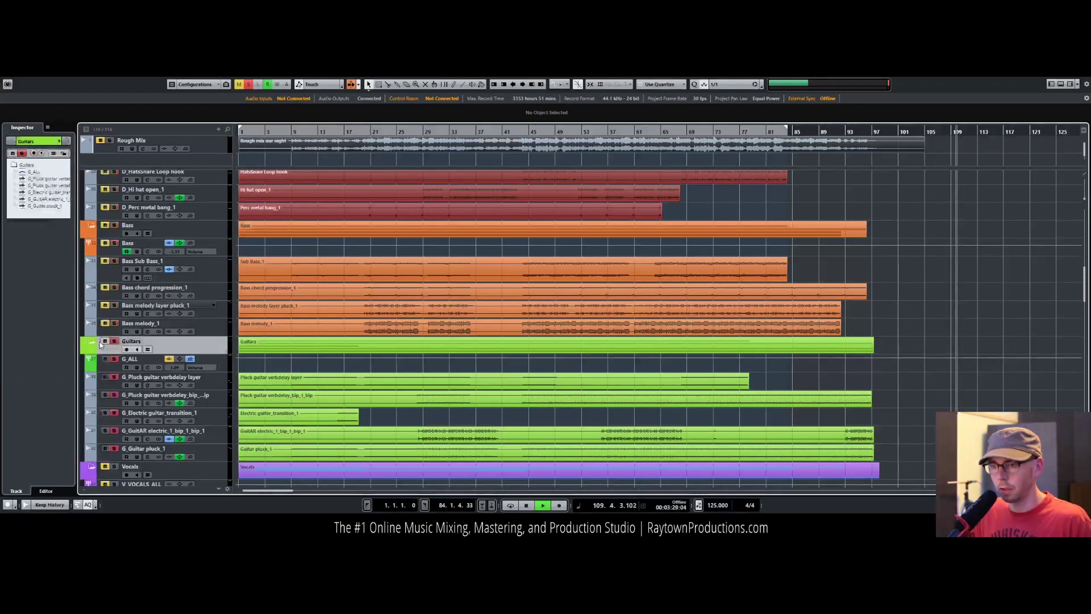
scroll(90, 324, "up", 2)
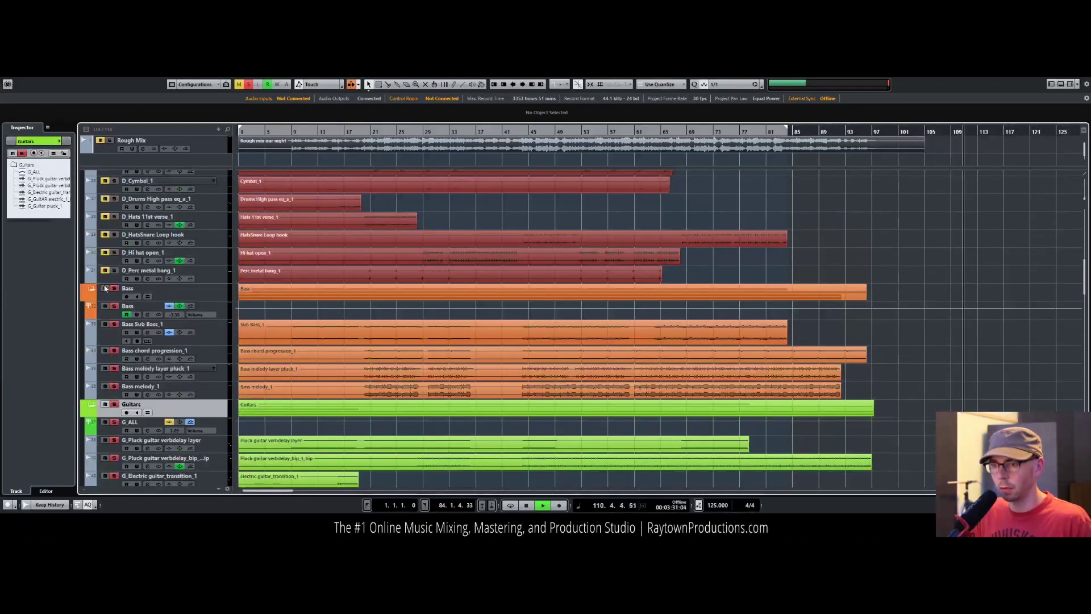
scroll(105, 304, "up", 5)
scroll(106, 300, "up", 4)
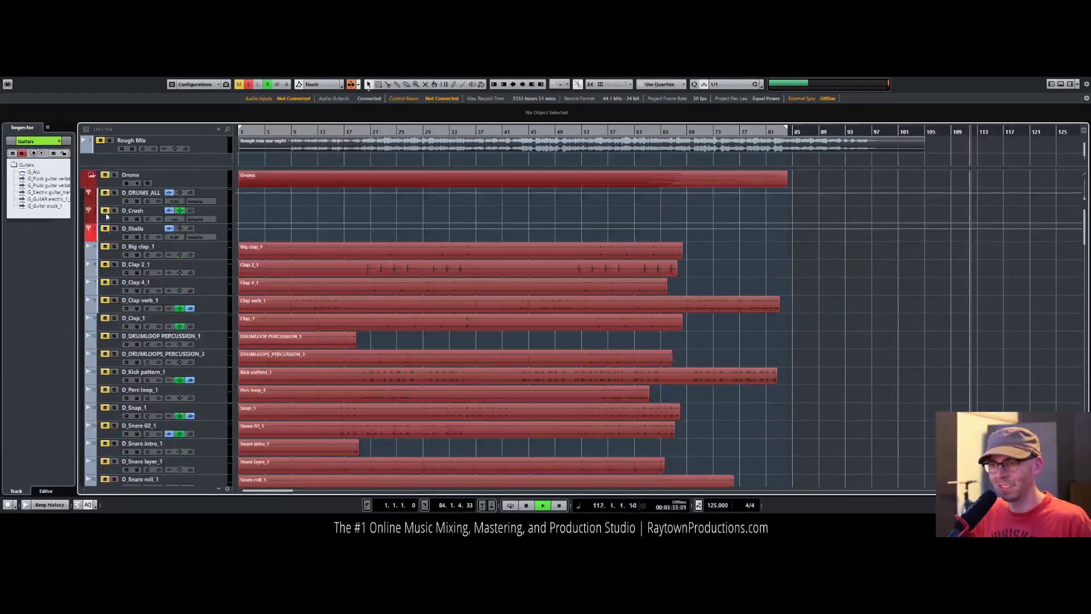
left_click(114, 175)
key("space")
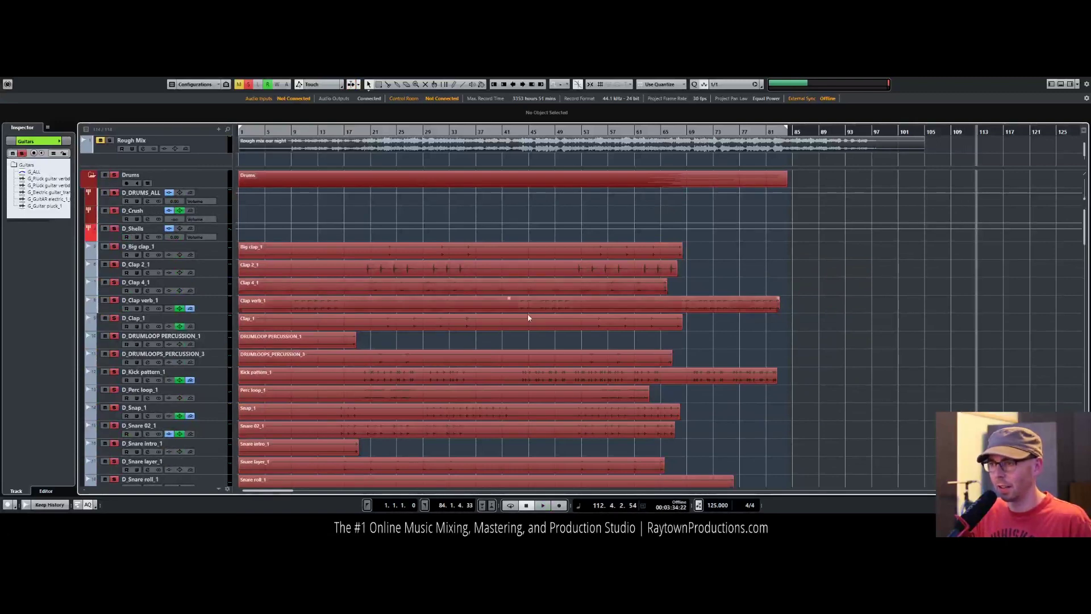
left_click(361, 131)
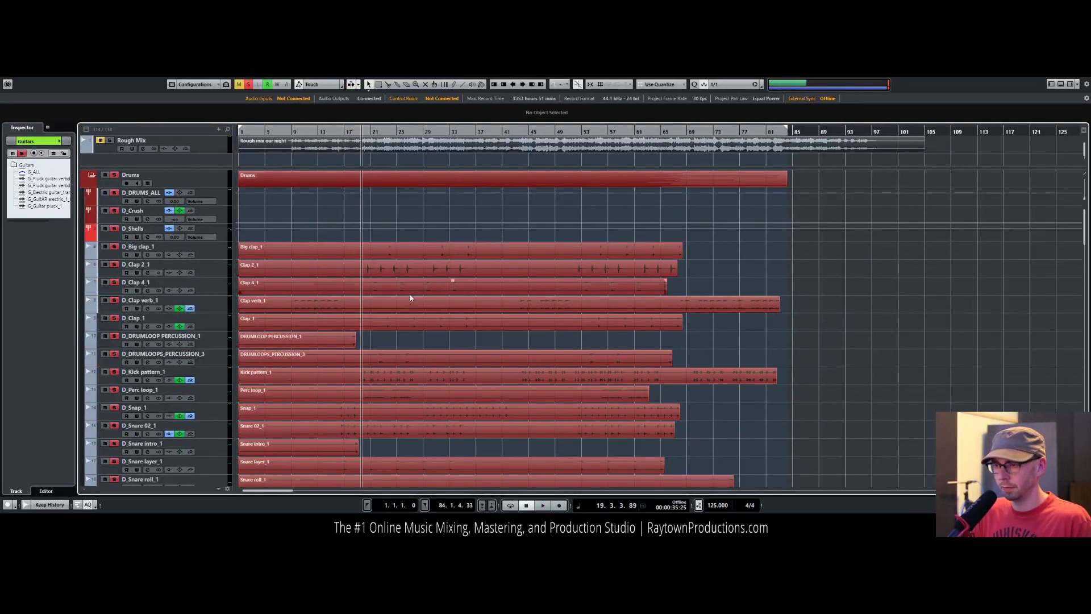
key("space")
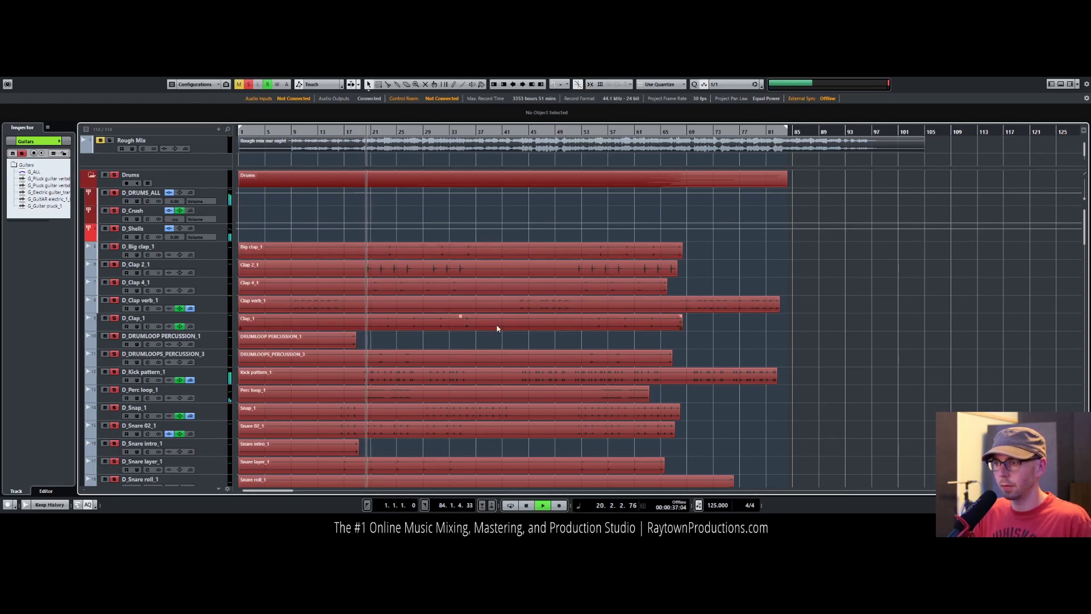
Step: Add an active FX 7-LexHall send to the G_ALL group at a level of -28.2, and stop playback
scroll(380, 324, "down", 5)
scroll(382, 326, "down", 5)
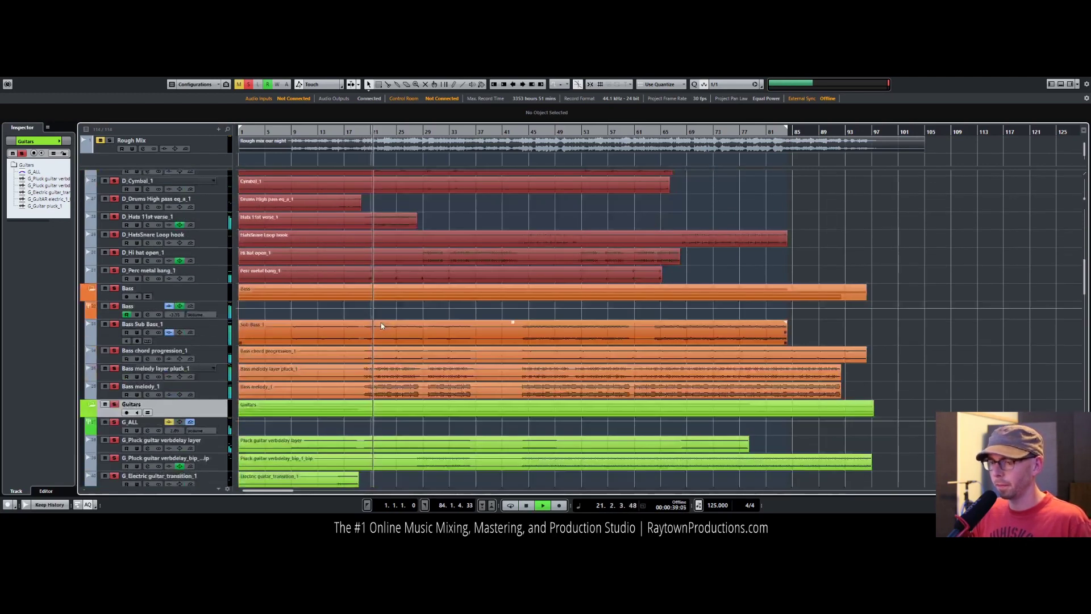
scroll(411, 350, "down", 5)
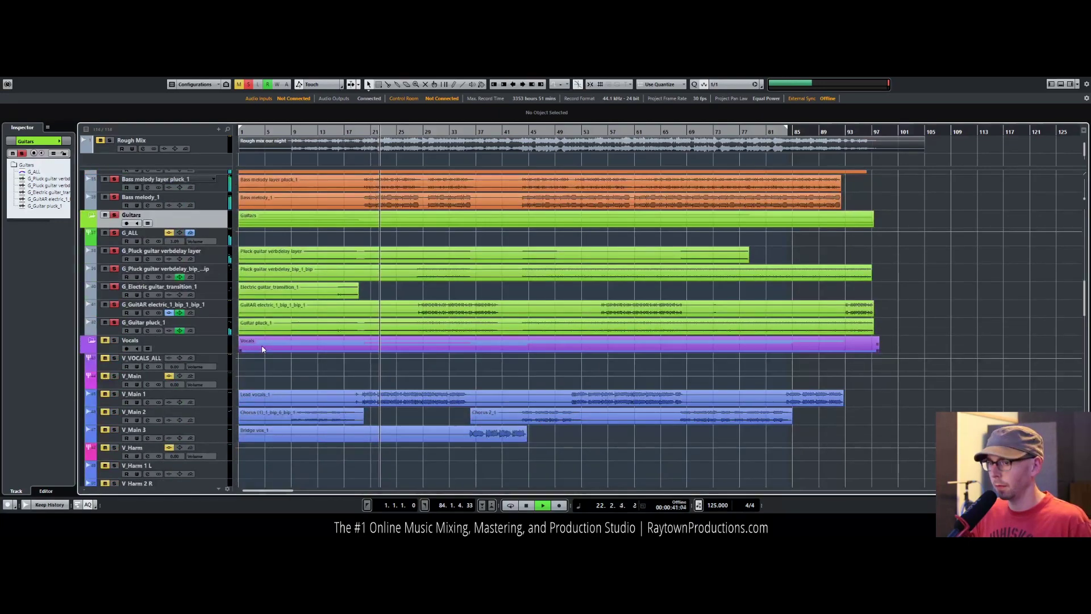
left_click(213, 233)
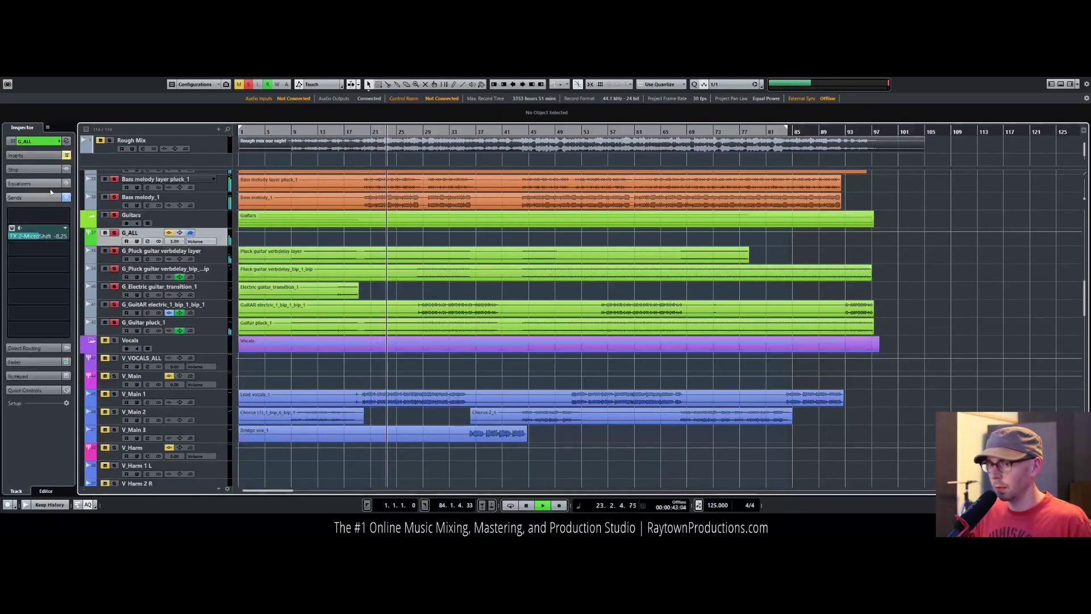
left_click(67, 250)
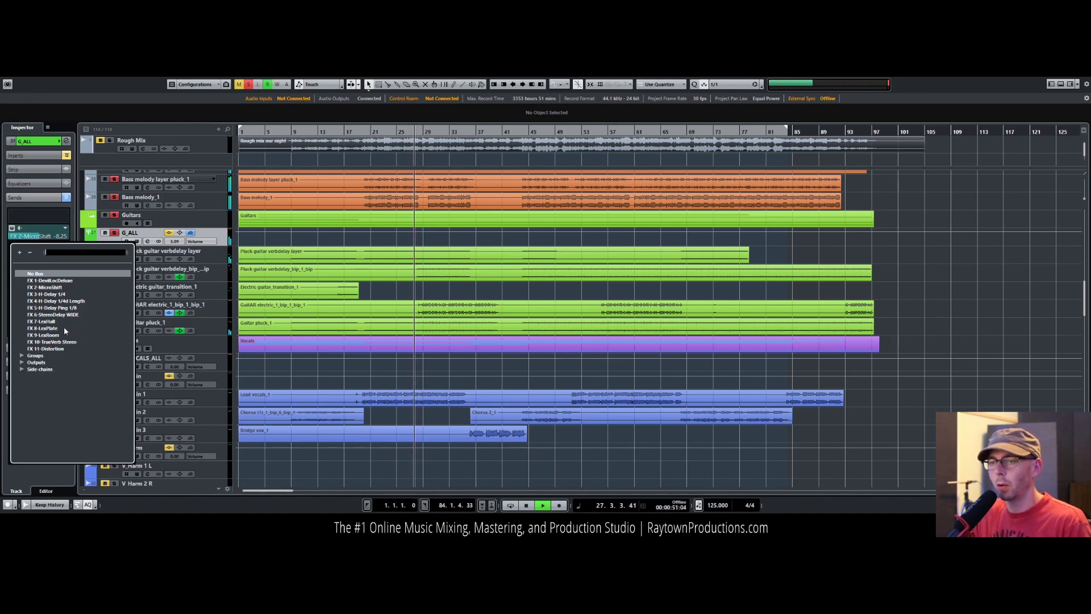
left_click(42, 240)
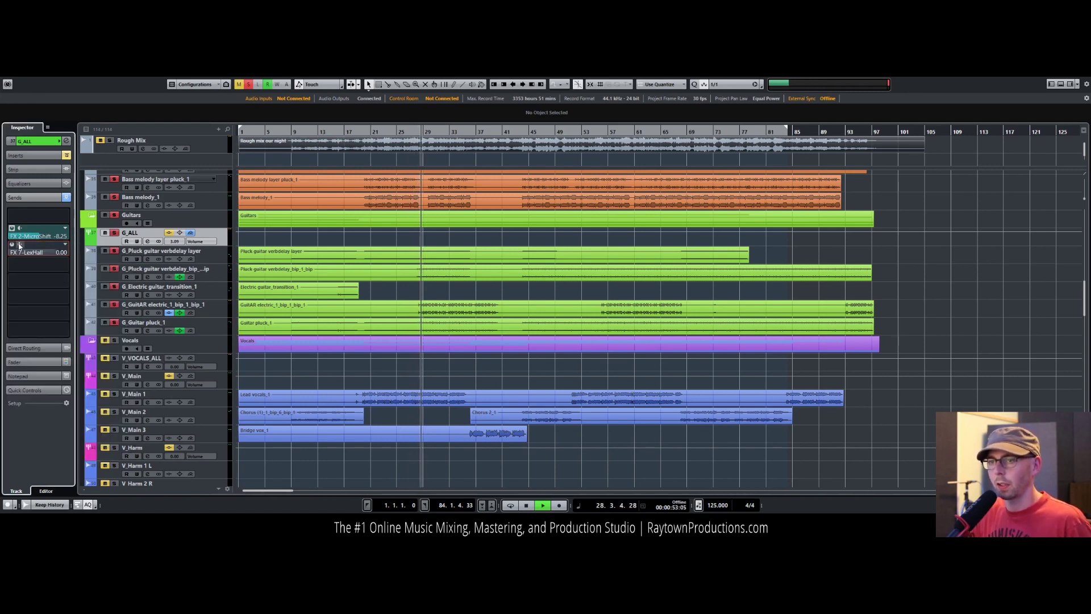
left_click(11, 245)
left_click(11, 244)
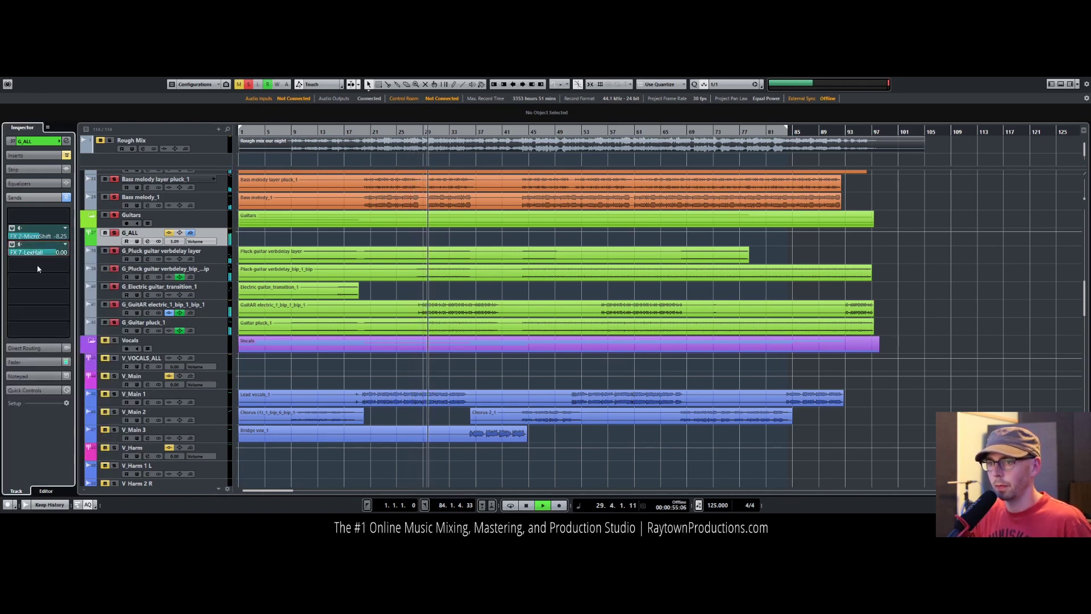
key("space")
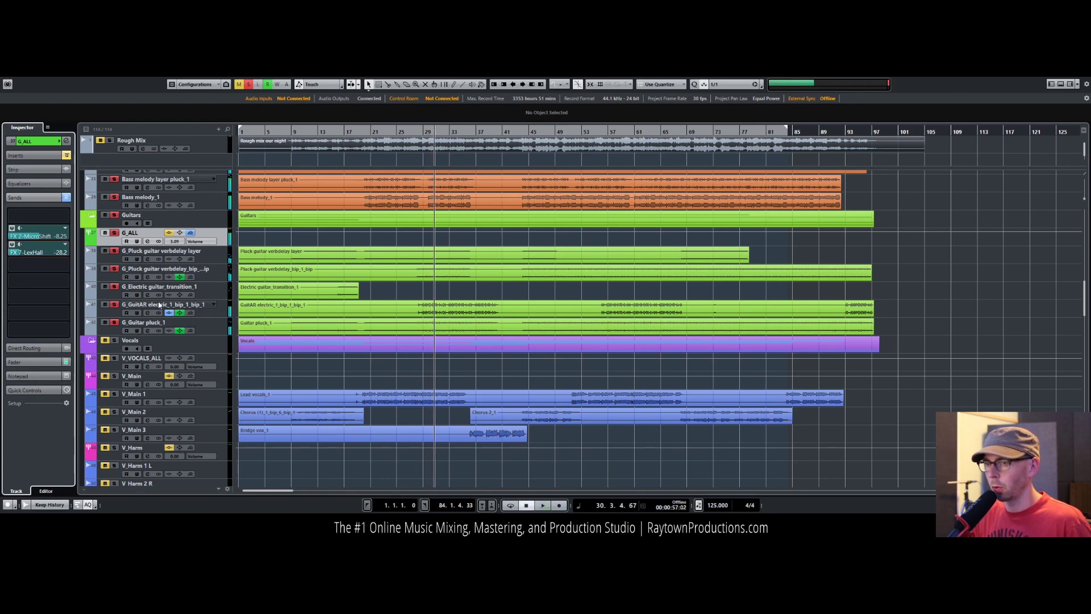
Step: Set the FX 7-LexHall send on G_ALL to -18.6 during playback, and stop
key("space")
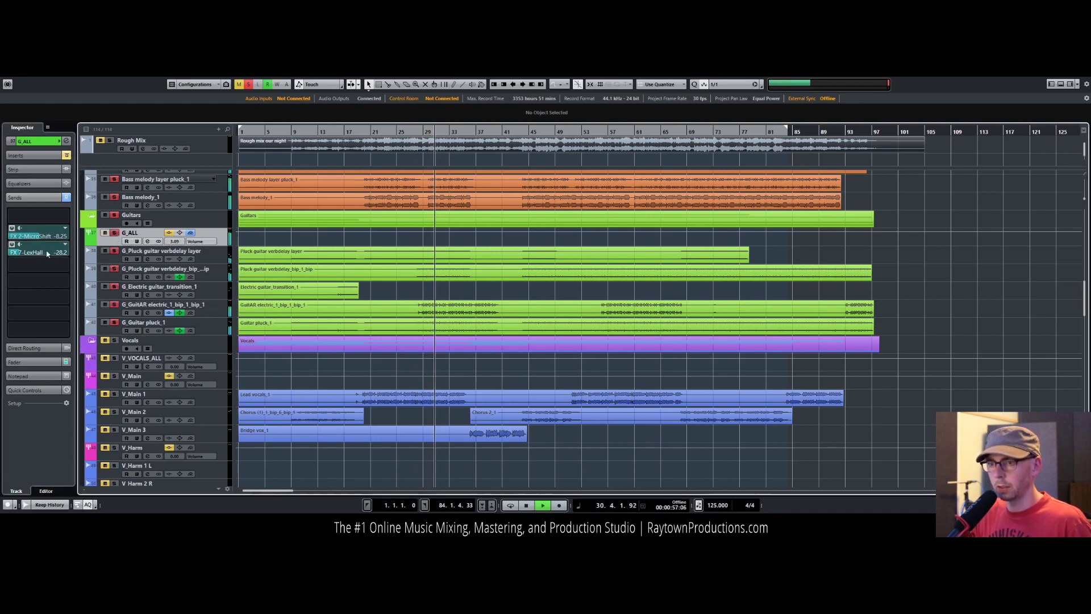
scroll(31, 253, "down", 3)
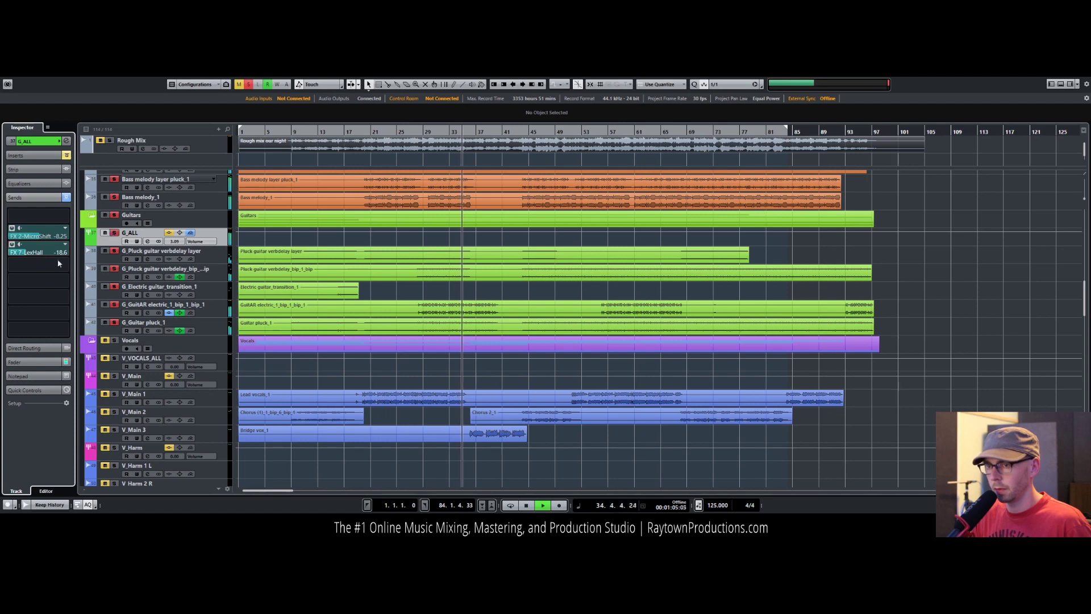
key("space")
Step: Open the L1 limiter on the G_GuitAR electric track and set its threshold to -14.4 and out ceiling to -16.9 during playback
left_click(154, 309)
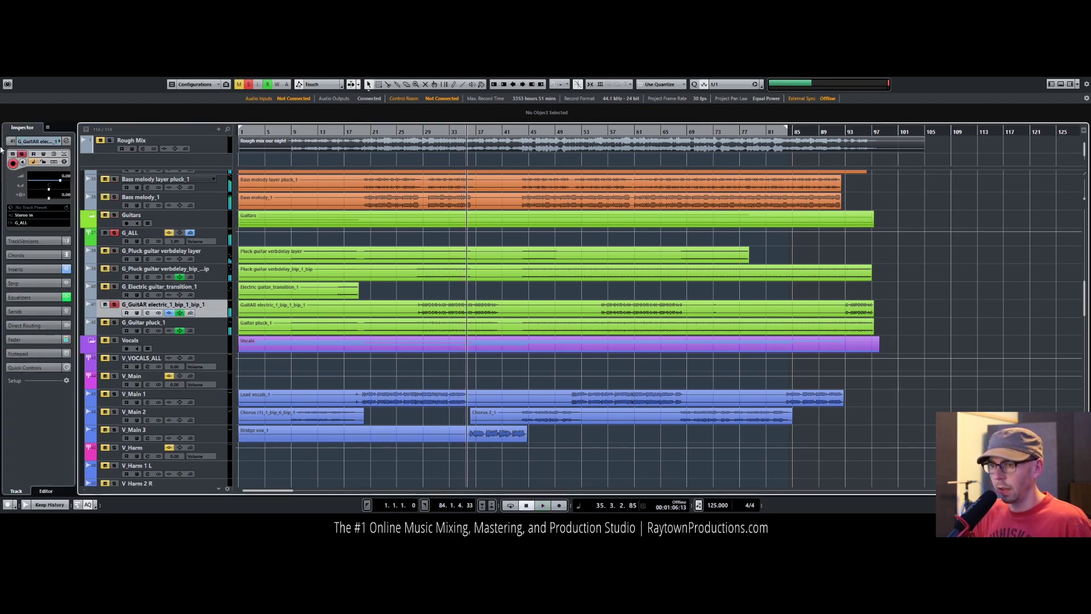
left_click(34, 269)
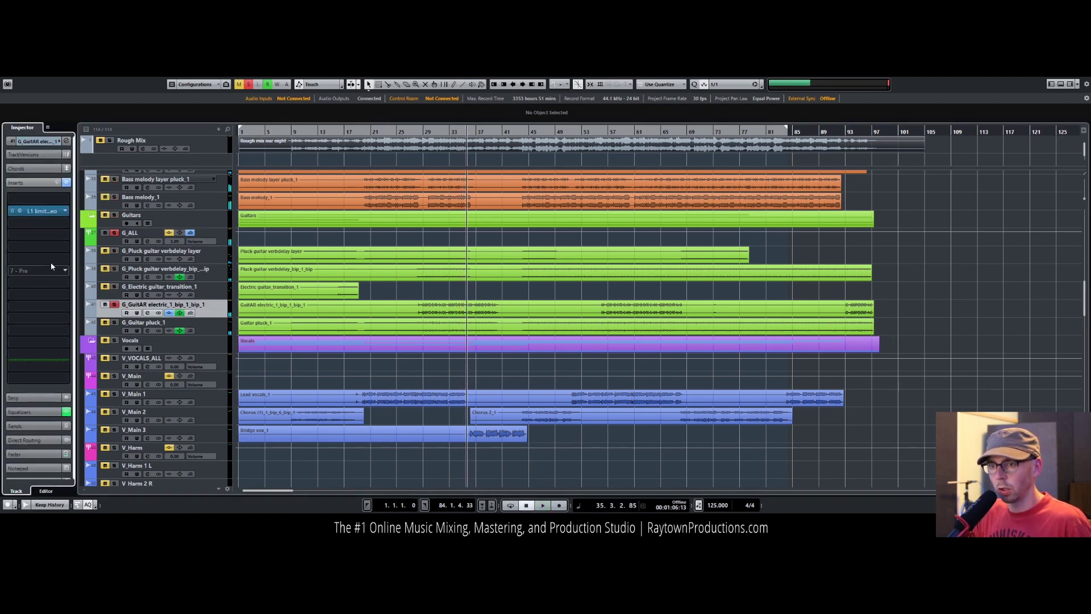
left_click(19, 212)
key("space")
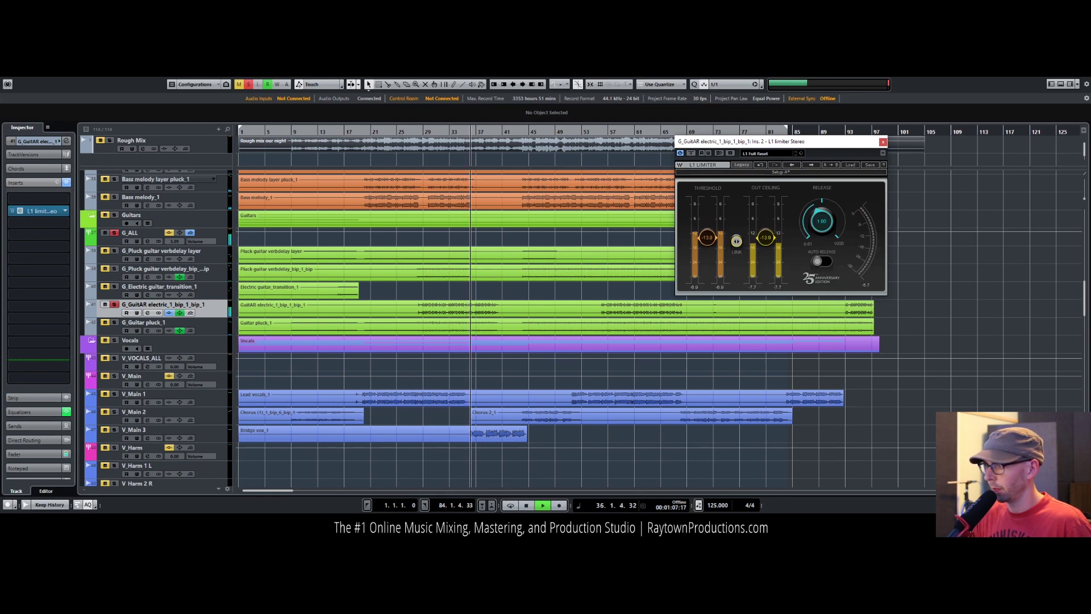
left_click_drag(766, 234, 767, 243)
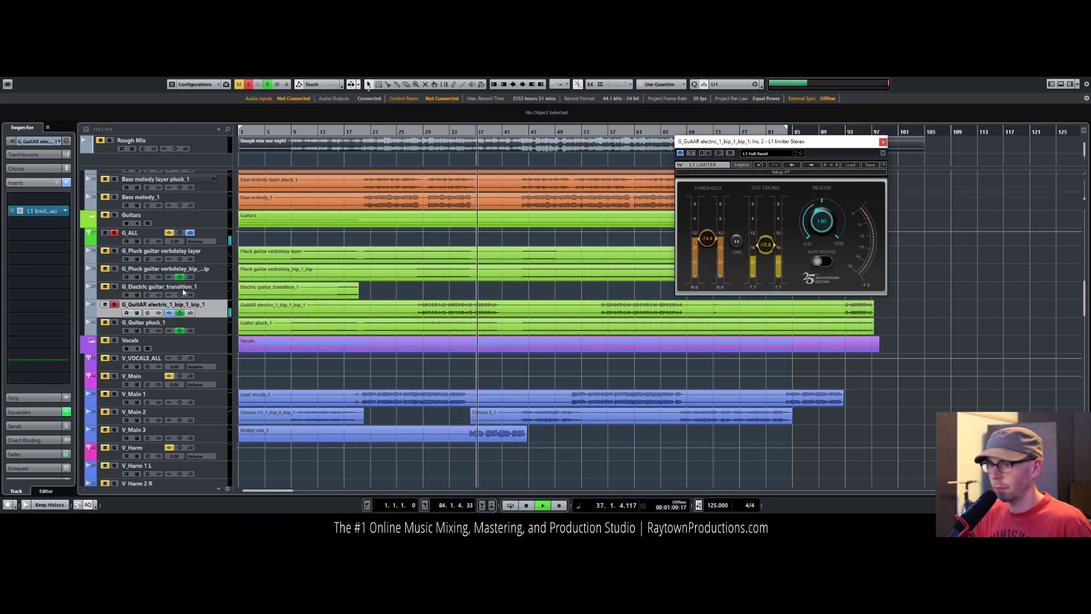
Step: Collapse the Drums and Bass folders and solo both together with the Guitars folder
left_click(114, 304)
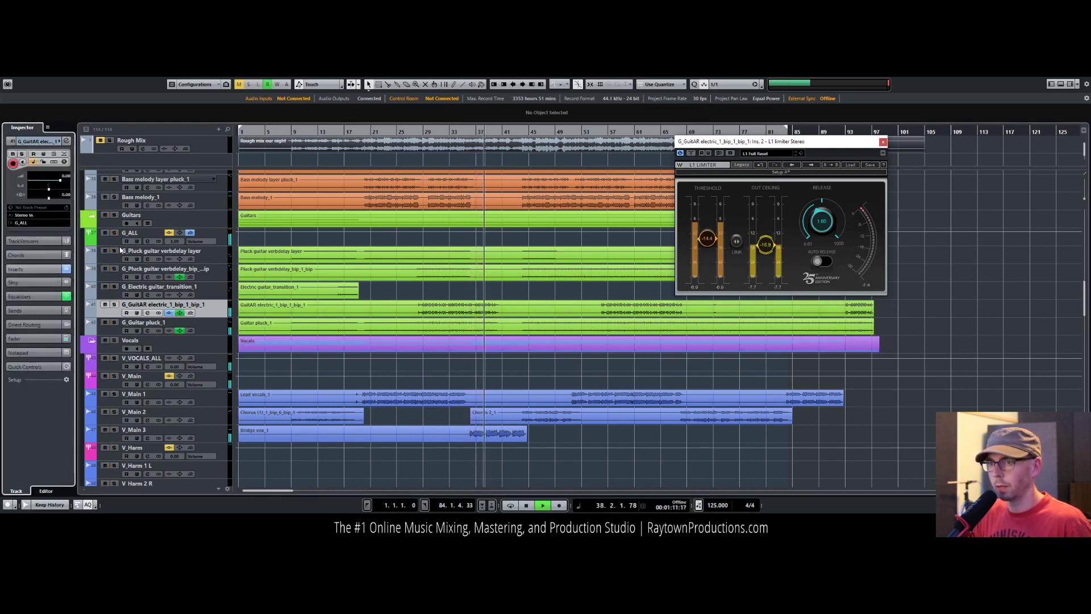
scroll(205, 297, "up", 15)
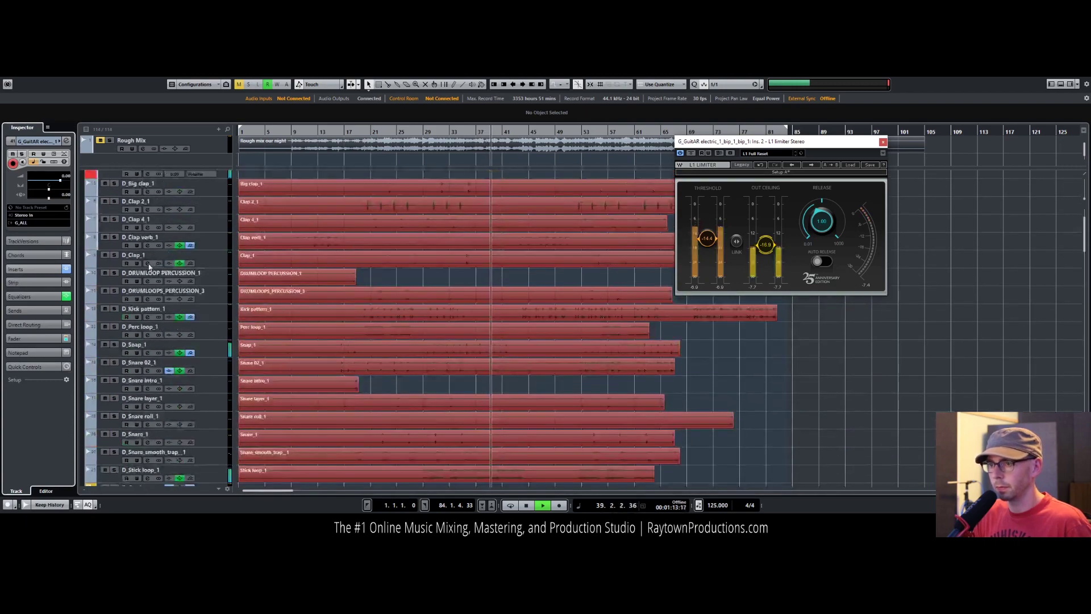
left_click(91, 174)
left_click(92, 193)
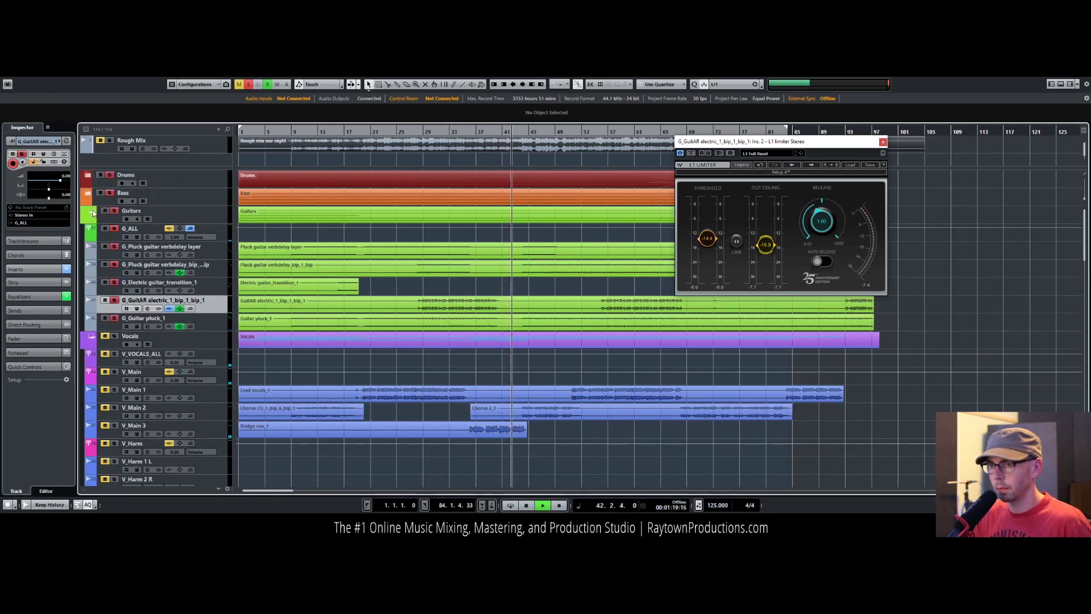
Step: Listen to the soloed Drums, Bass and Guitars folders, and close the electric guitar's L1 limiter window
left_click(91, 210)
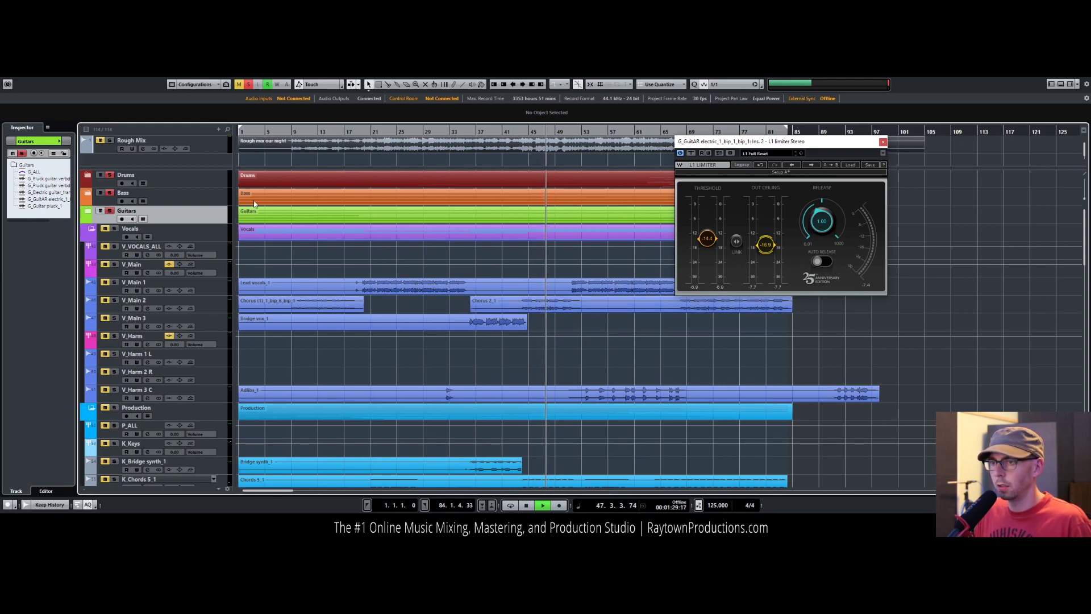
left_click(91, 211)
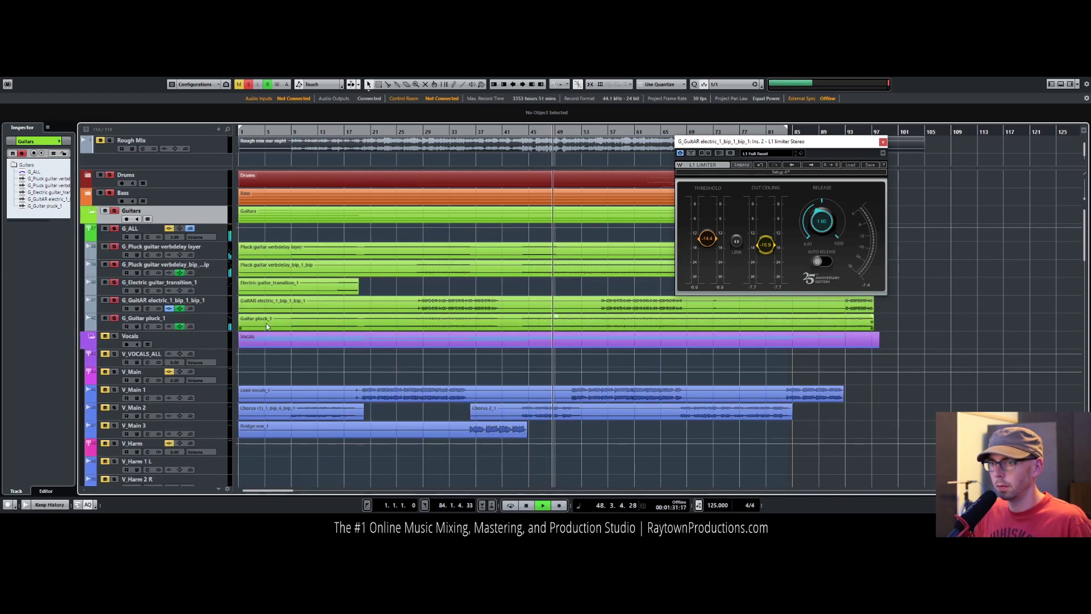
left_click(596, 227)
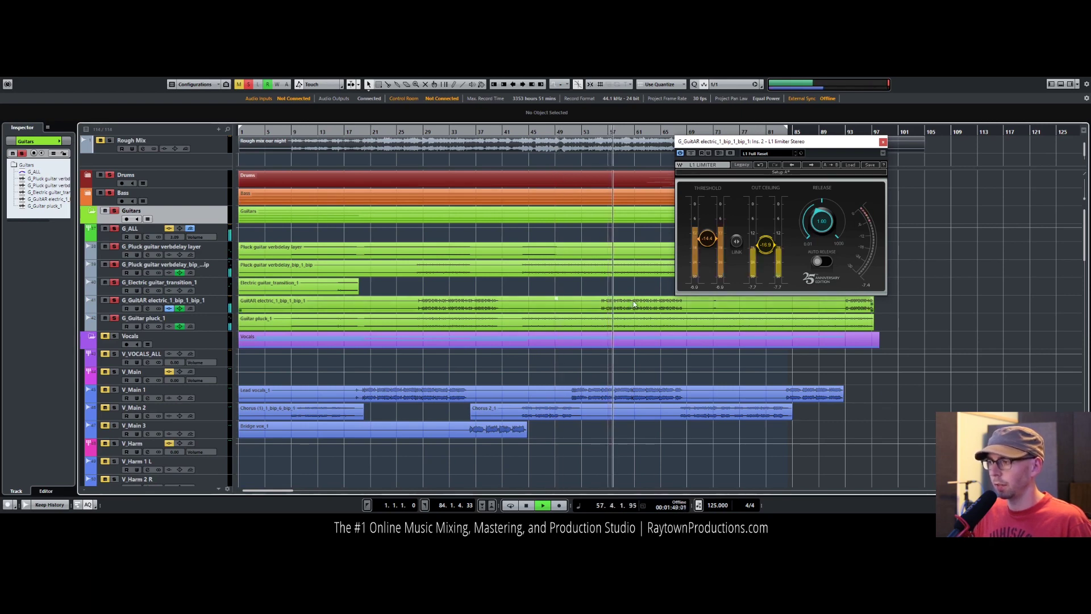
left_click(882, 143)
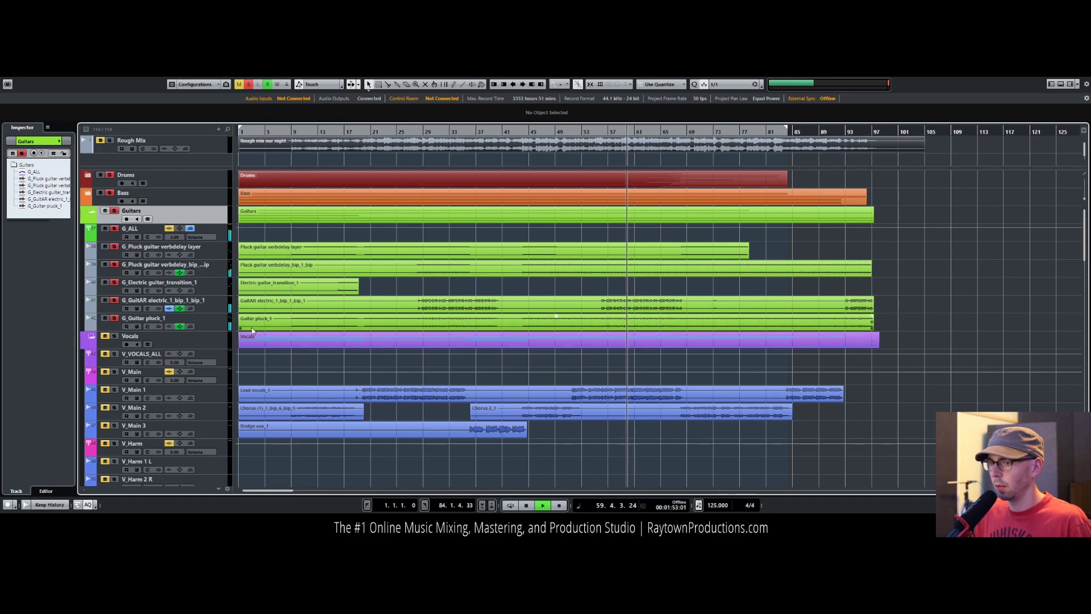
Step: Stop playback and look through the vocal, keys, effects and sample tracks below the guitars
scroll(230, 340, "down", 3)
scroll(231, 327, "down", 7)
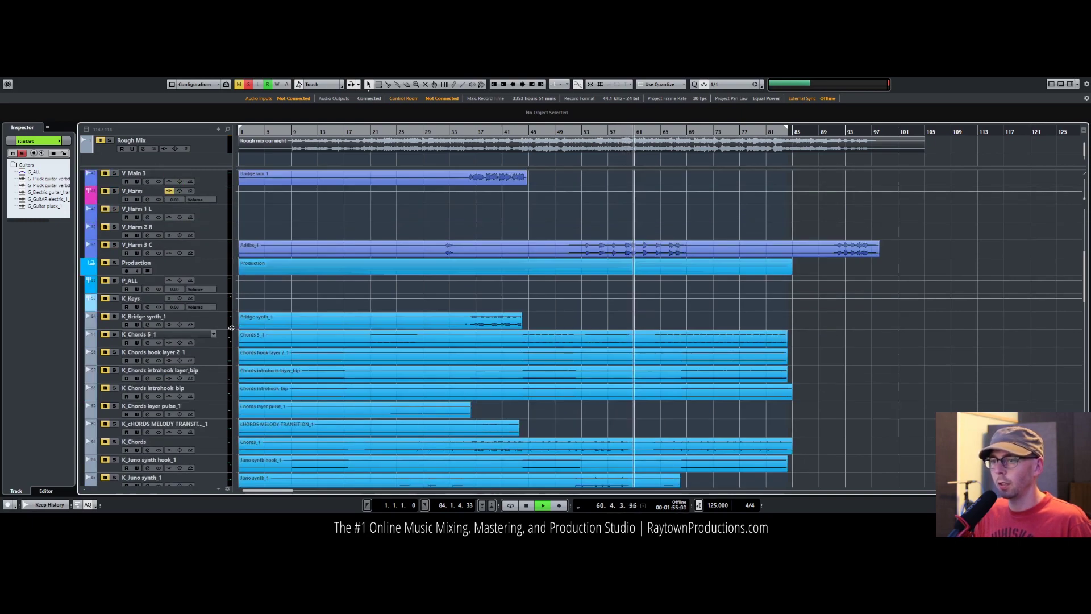
key("space")
scroll(363, 402, "down", 3)
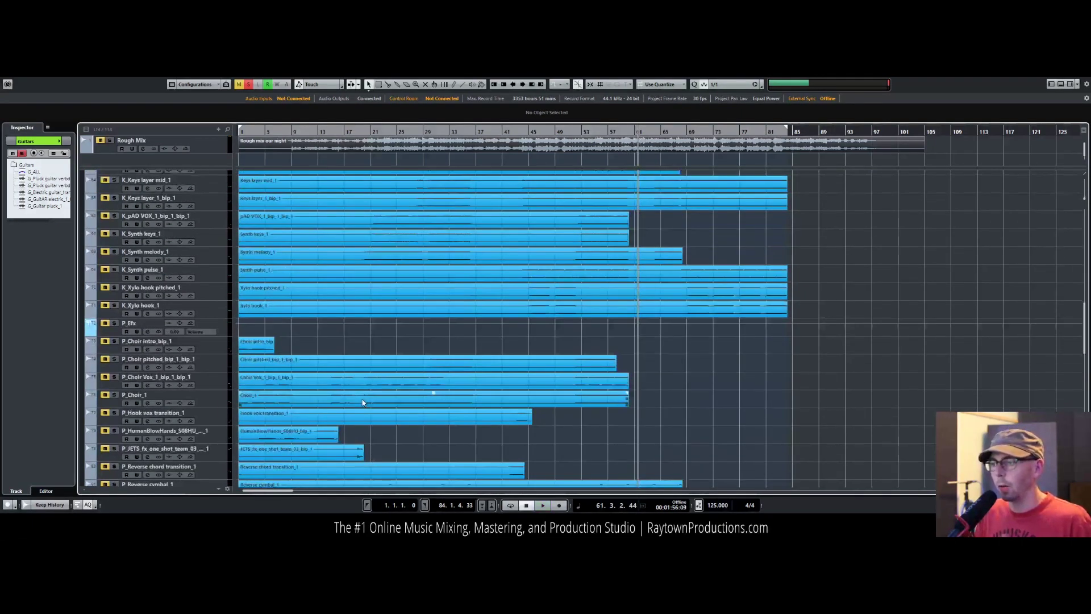
scroll(363, 402, "down", 8)
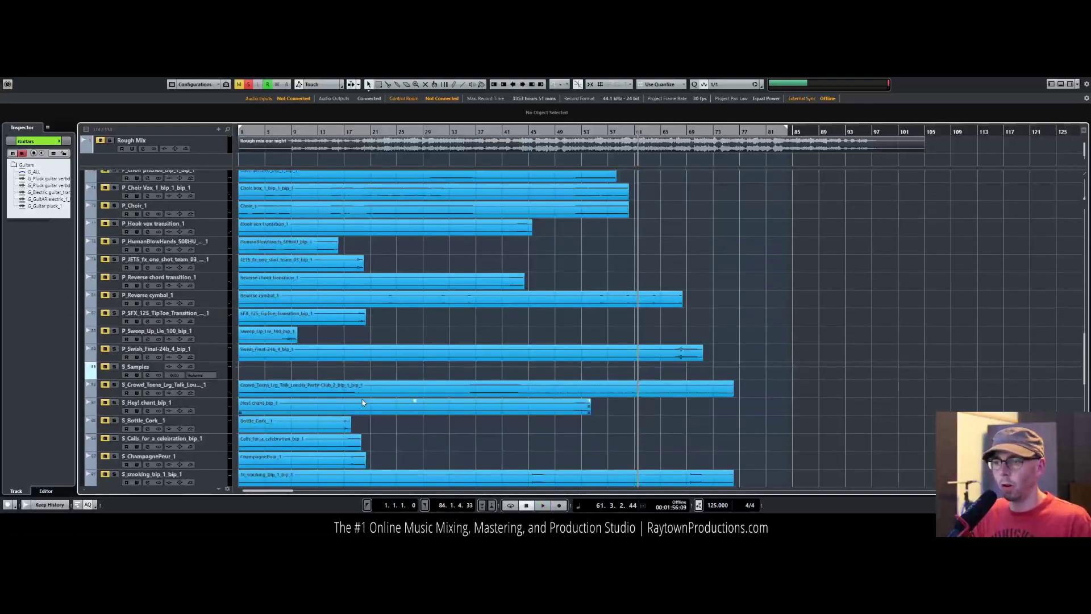
scroll(347, 344, "up", 6)
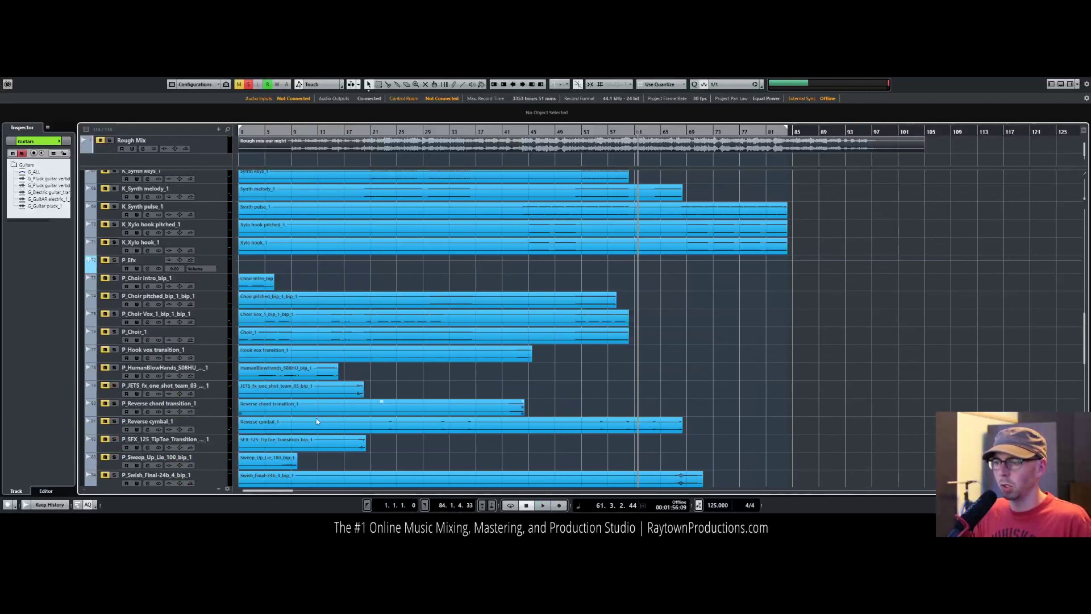
scroll(349, 407, "up", 2)
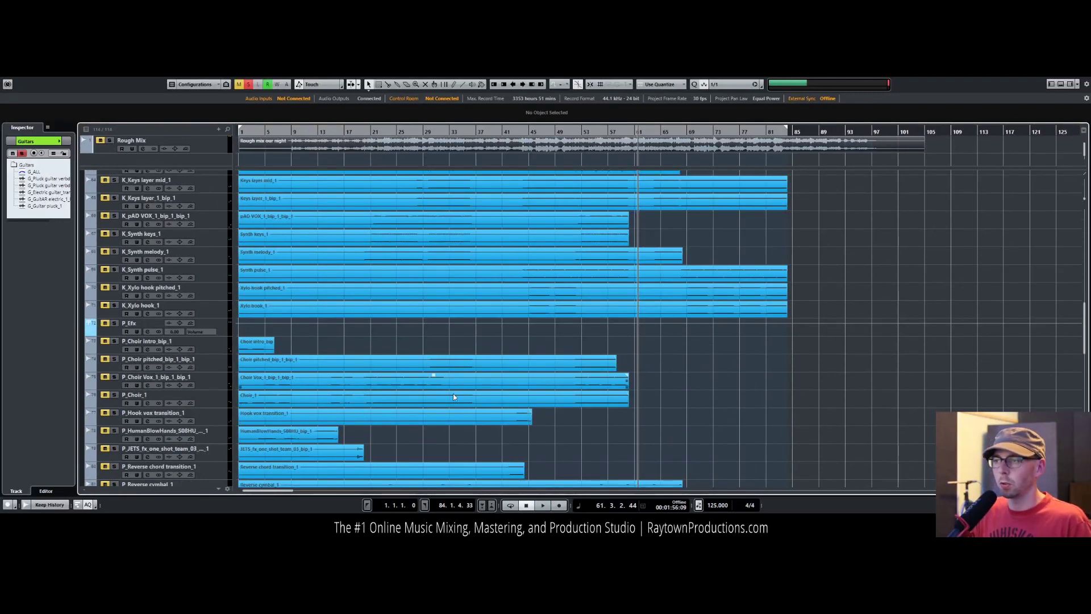
scroll(453, 405, "up", 12)
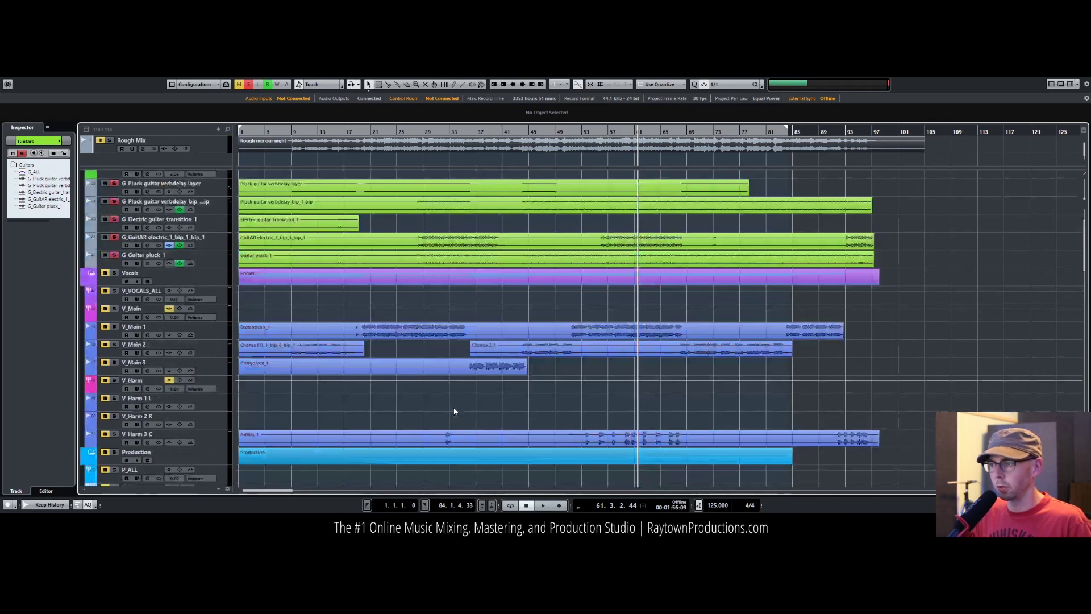
Step: Play from about bar 17, bring the Vocals folder into the solo, then solo only V_Main 1 and stop
left_click(349, 133)
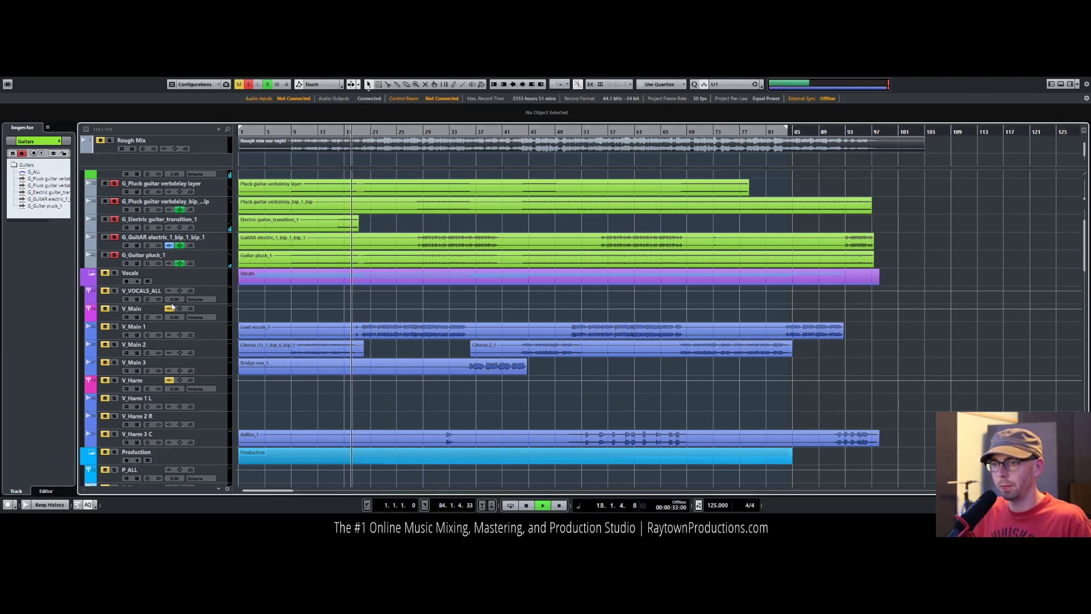
left_click(105, 273)
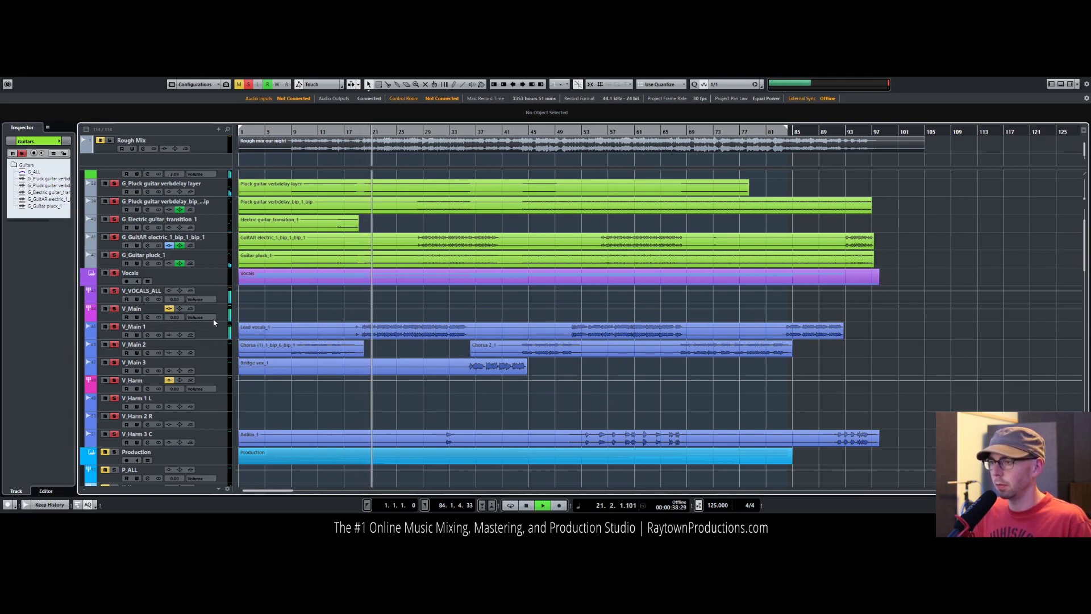
left_click(115, 327)
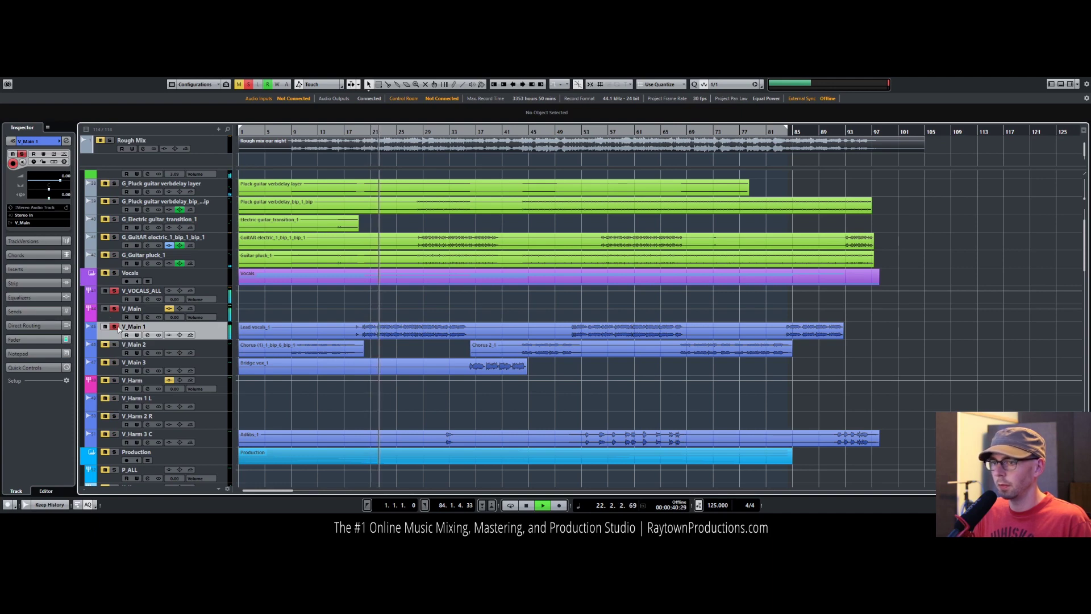
key("space")
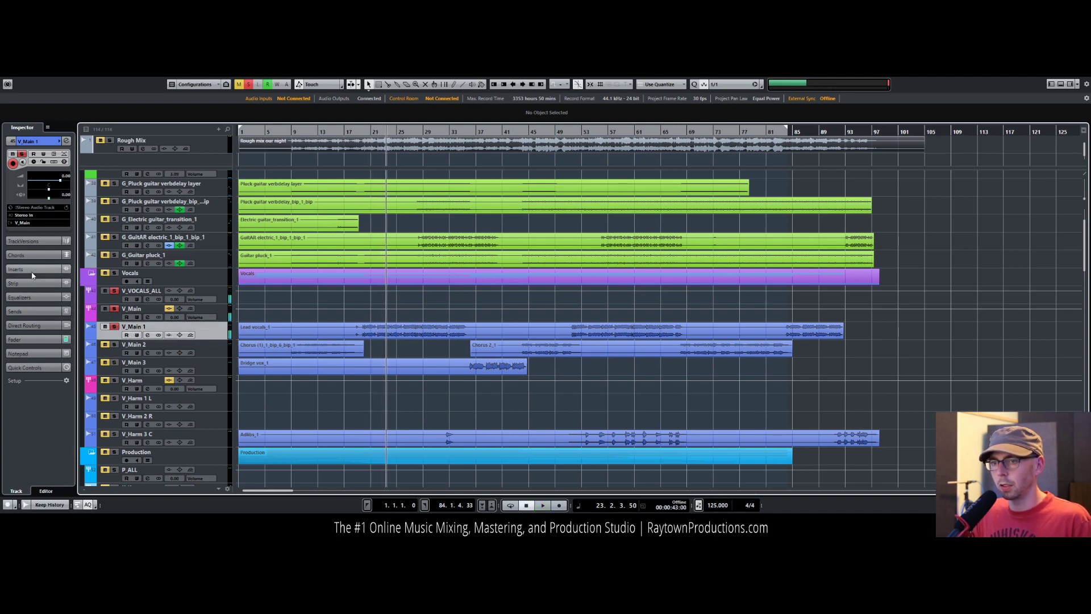
Step: Clear all solos, and play the mix with the Production and FX Sends folders collapsed and the Production folder muted
left_click(115, 291)
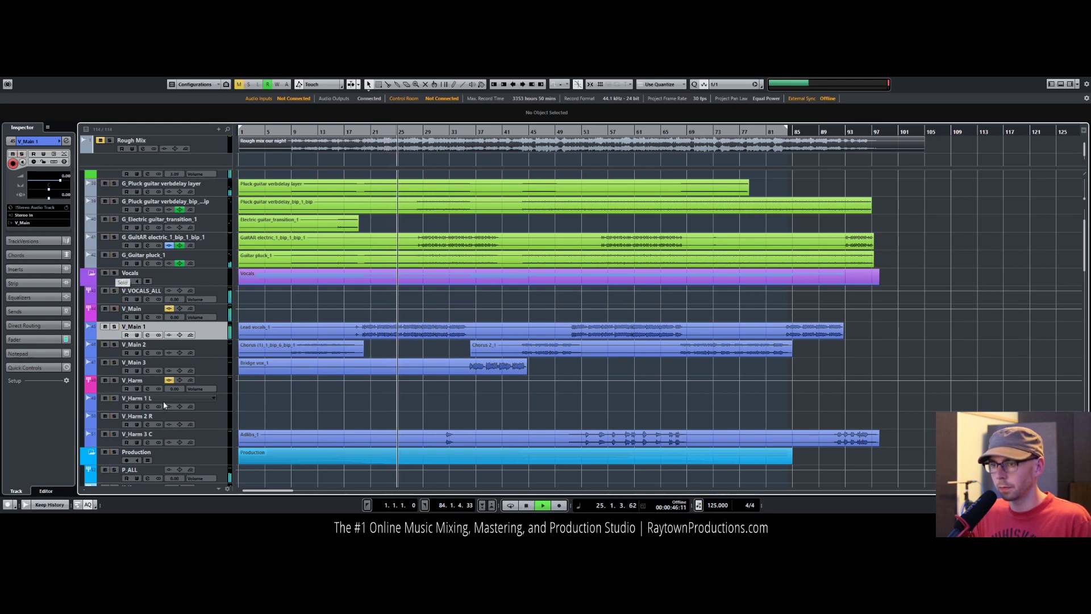
scroll(163, 401, "down", 5)
left_click(96, 264)
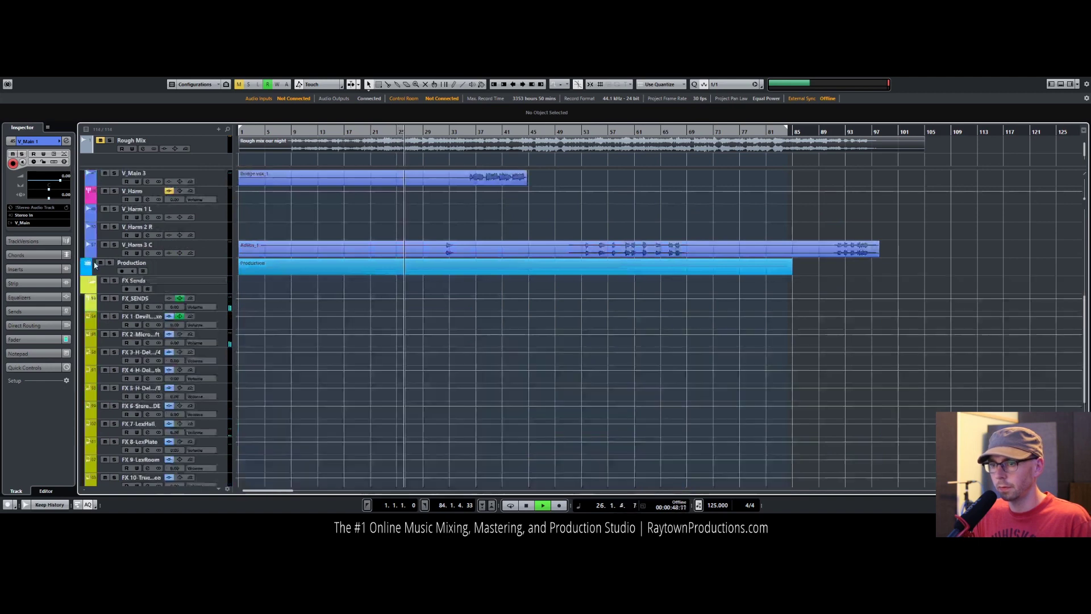
left_click(97, 282)
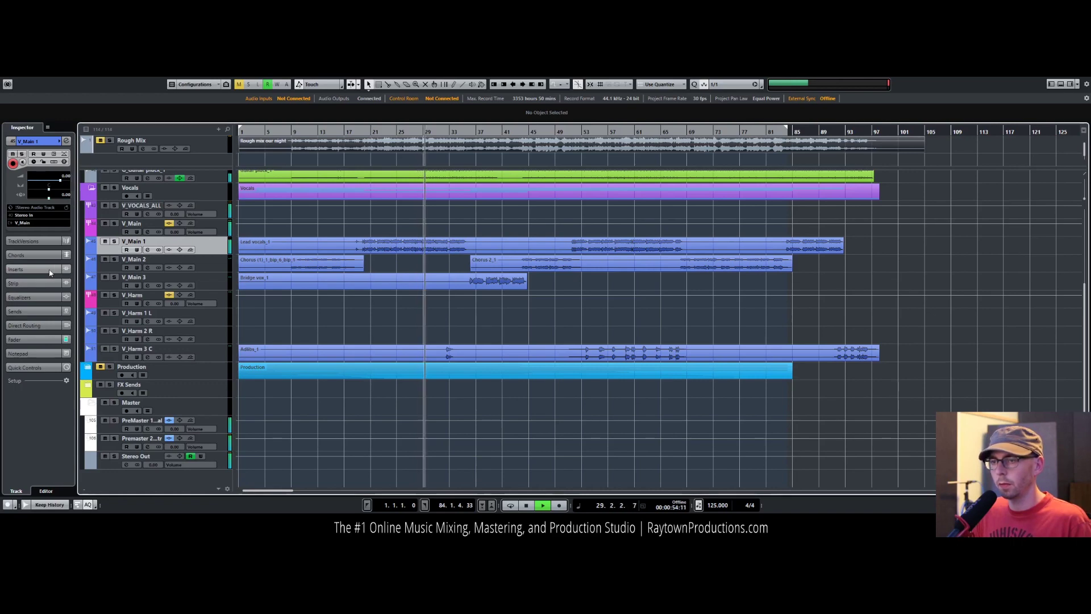
key("space")
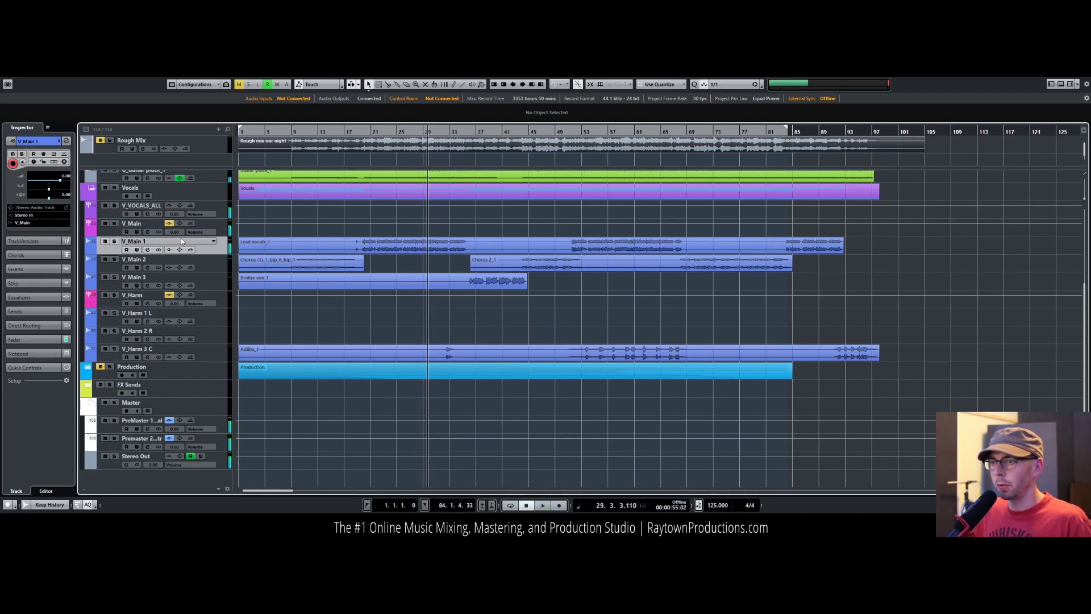
Step: Take the V_Main group's inserts out of bypass, and activate and open its C6 Stereo insert
left_click(226, 229)
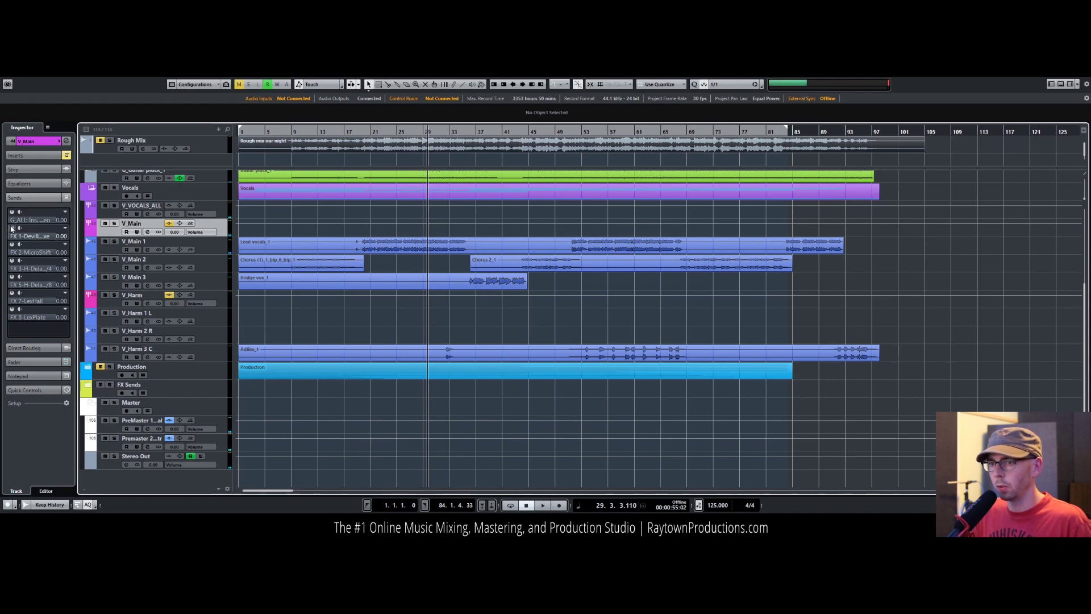
left_click(49, 158)
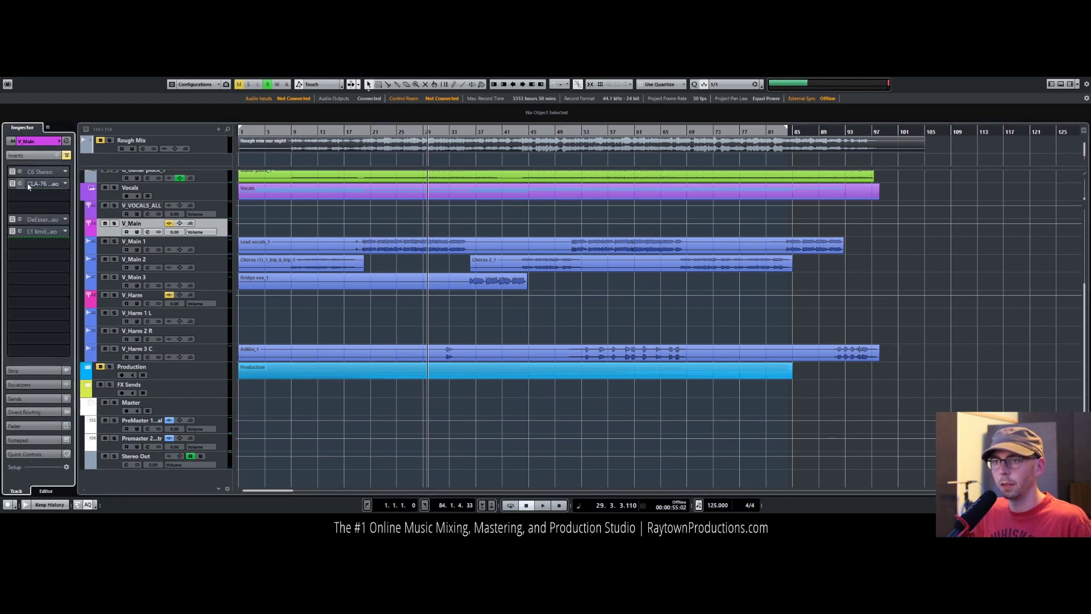
left_click(19, 171)
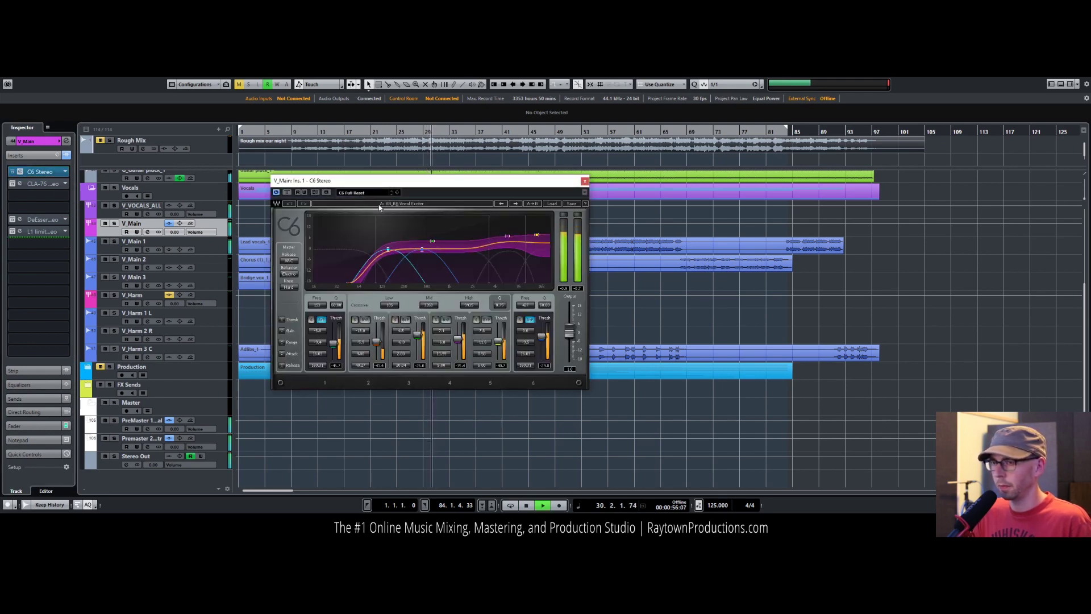
left_click_drag(379, 180, 502, 238)
Step: Adjust the C6's upper bands and overall range, and fine-tune band 3 while the mix plays
left_click_drag(629, 401, 629, 399)
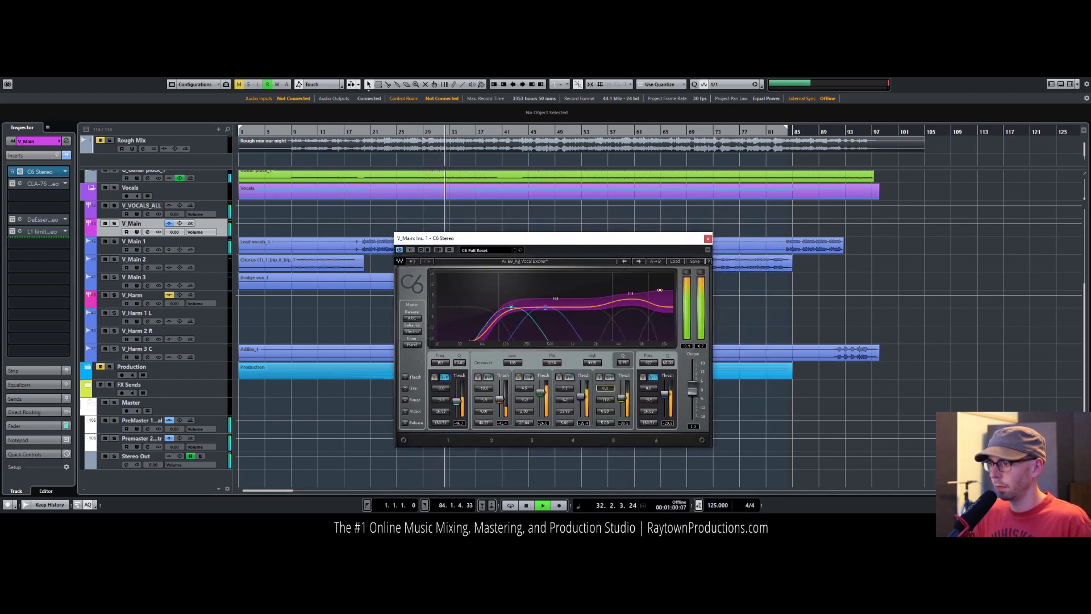
left_click_drag(565, 400, 567, 391)
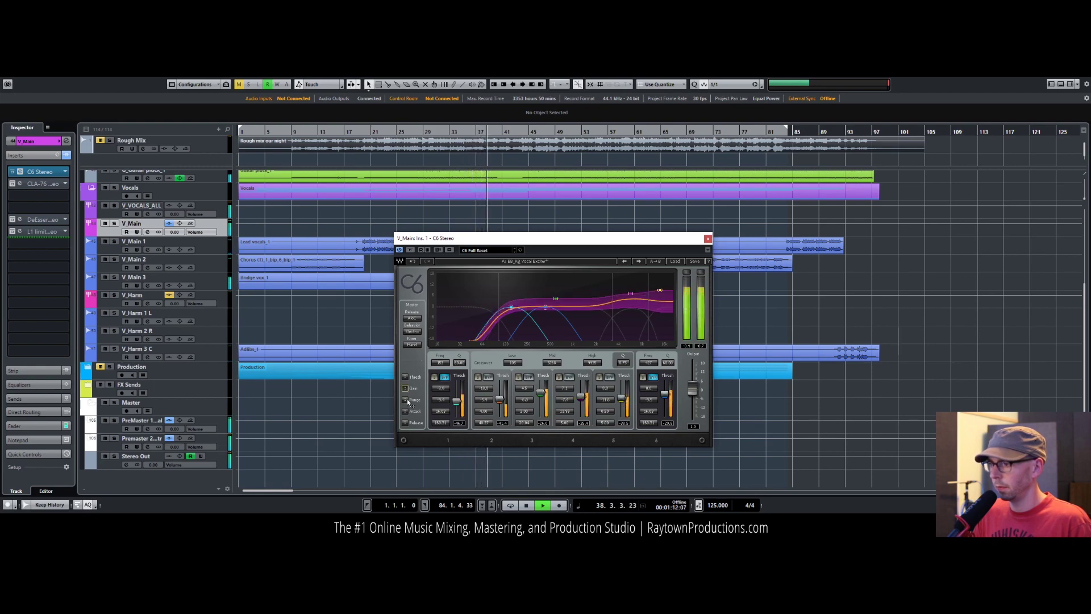
left_click_drag(404, 400, 405, 392)
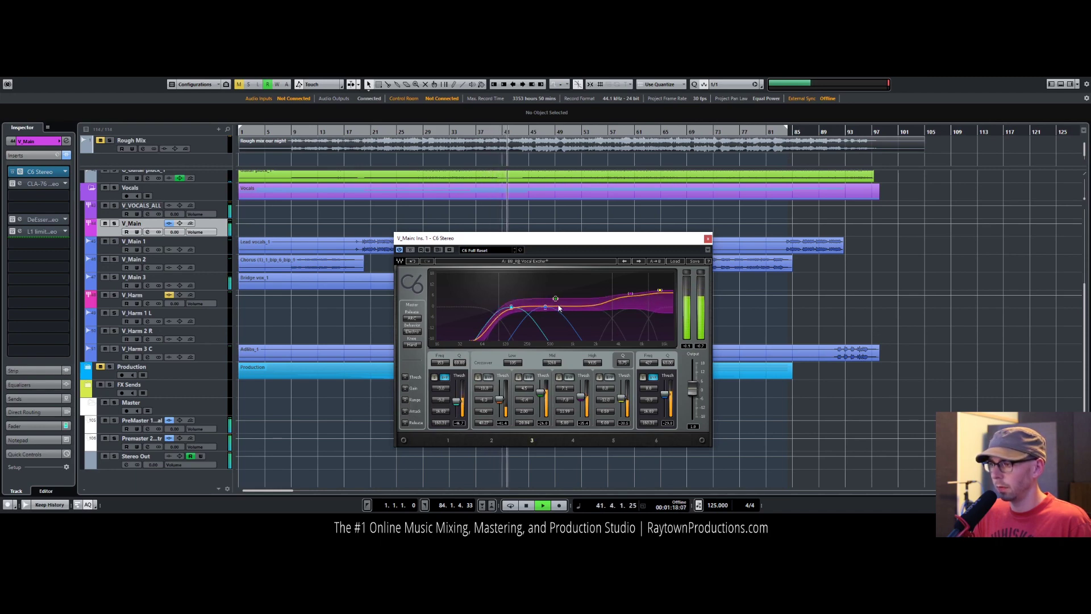
left_click_drag(559, 301, 560, 301)
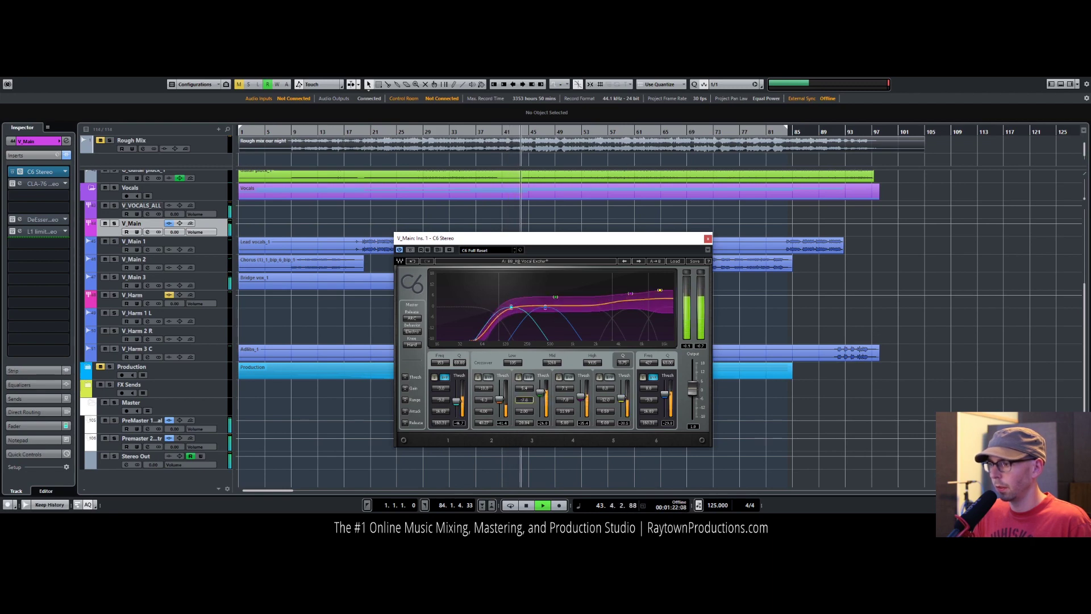
Step: Solo the V_Main group, play it, move the C6 window lower, and show the group's equalizer section
key("space")
left_click(114, 224)
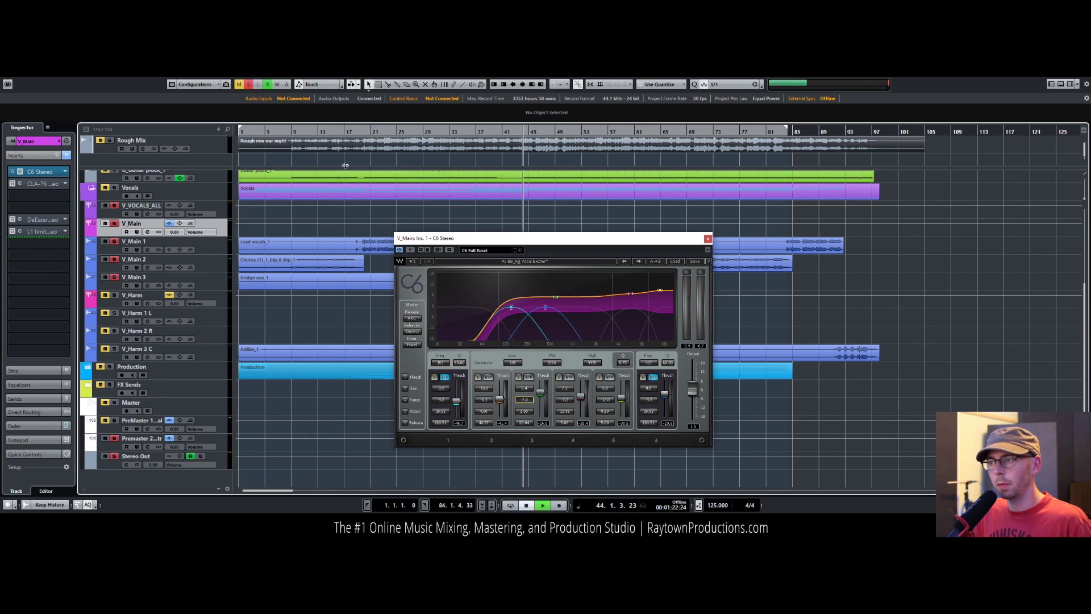
key("space")
left_click_drag(446, 239, 447, 280)
left_click(33, 386)
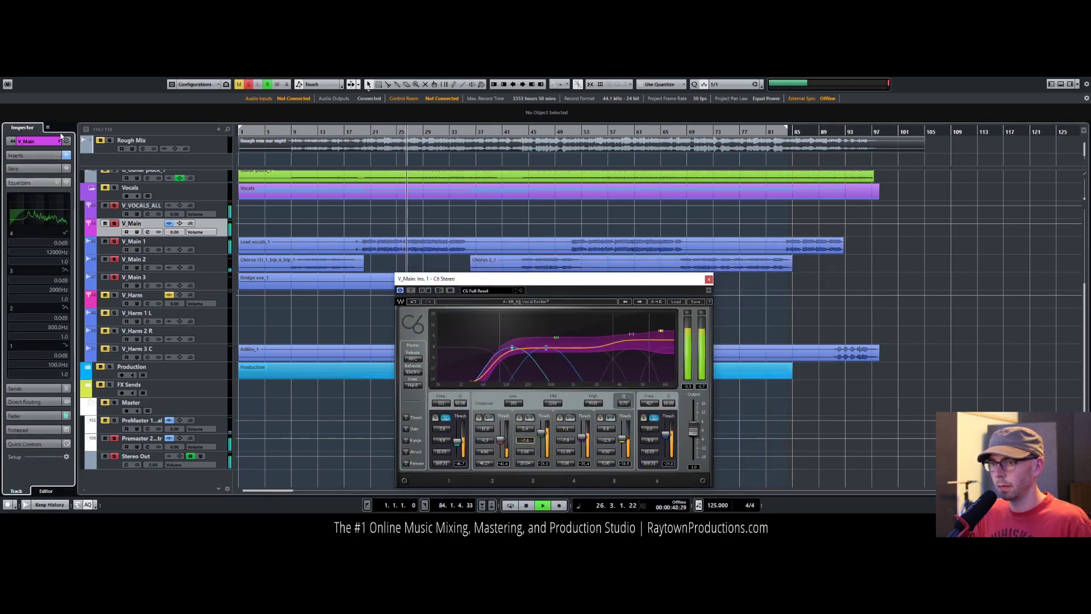
Step: Shape V_Main's EQ with a low cut at about 232.6 Hz and dips of -4.4 dB at 429.5 Hz and -4.1 dB at 3784 Hz
left_click(147, 232)
left_click_drag(710, 243, 732, 256)
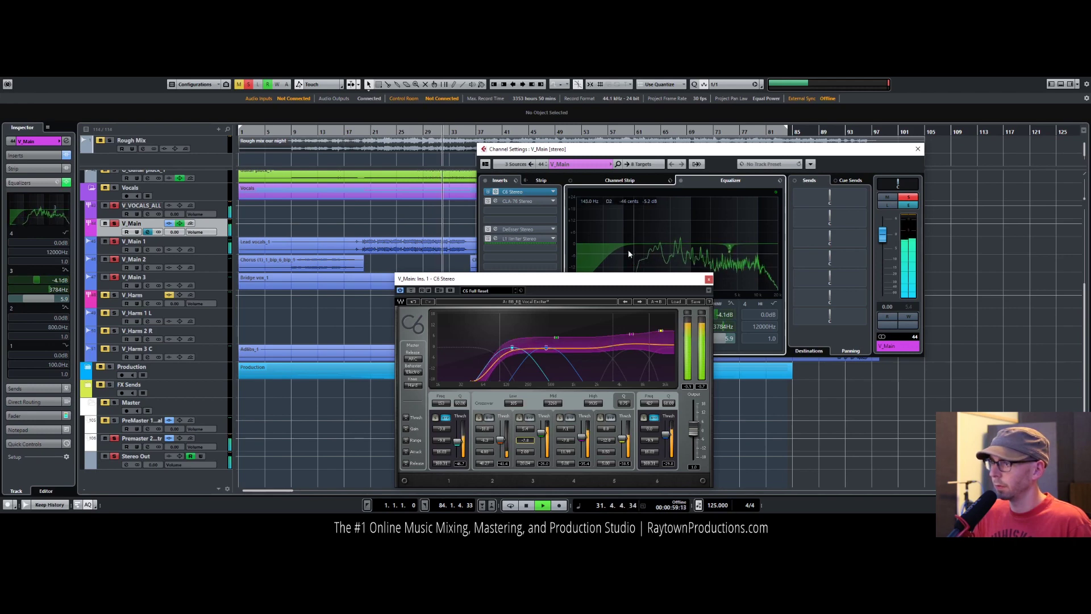
left_click(632, 234)
mouse_move(630, 233)
left_mouse_down()
mouse_move(681, 223)
mouse_move(667, 227)
mouse_move(668, 254)
mouse_move(647, 244)
mouse_move(648, 233)
left_mouse_up()
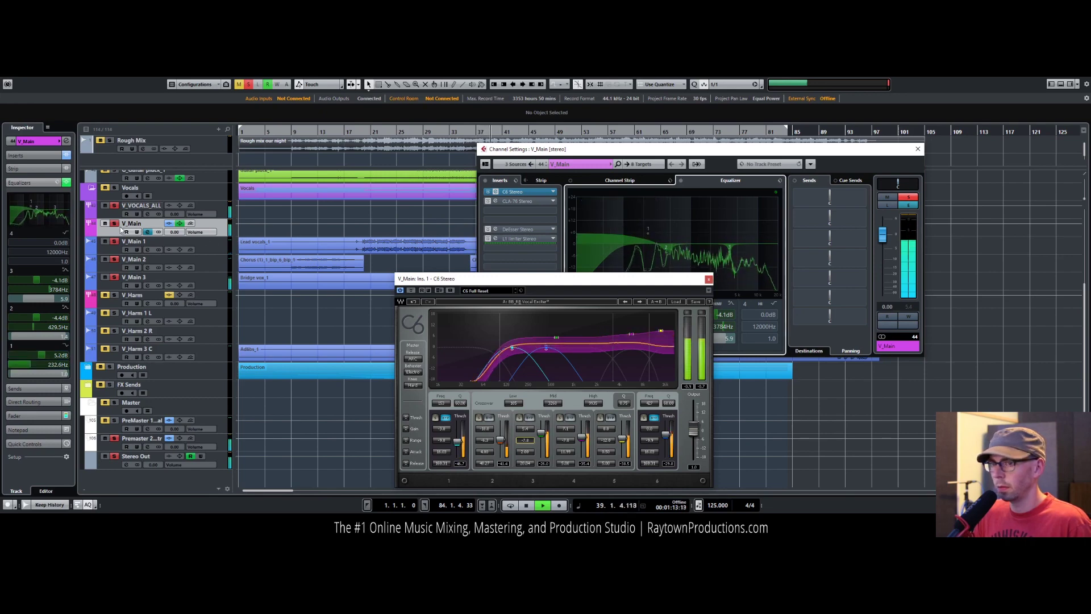
key("e")
left_click(710, 280)
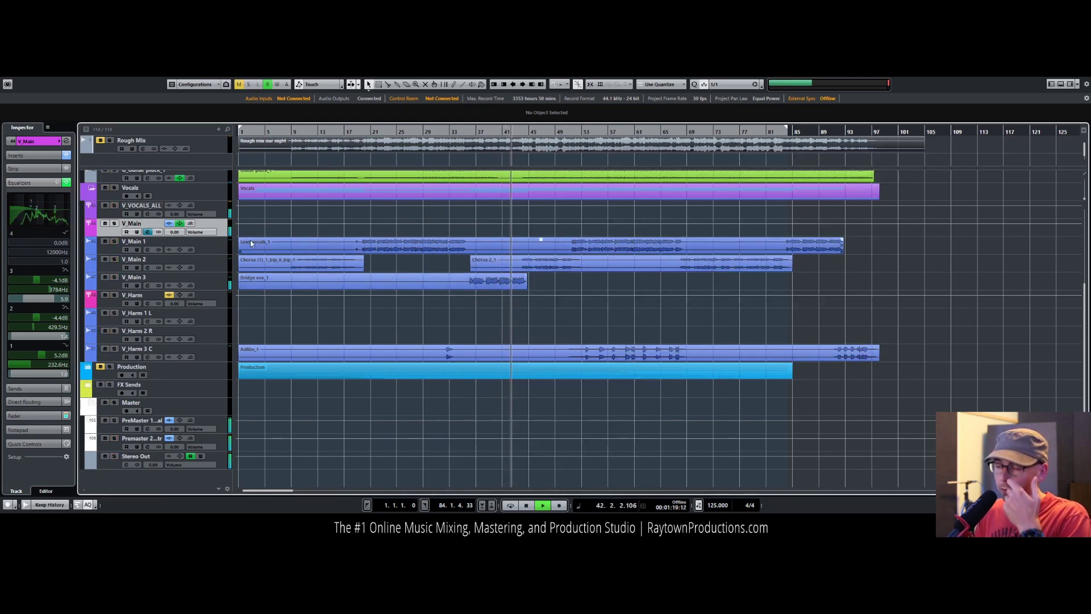
Step: Activate V_Main's CLA-76 compressor and fine-tune its input while the mix plays from about bar 20
left_click(48, 155)
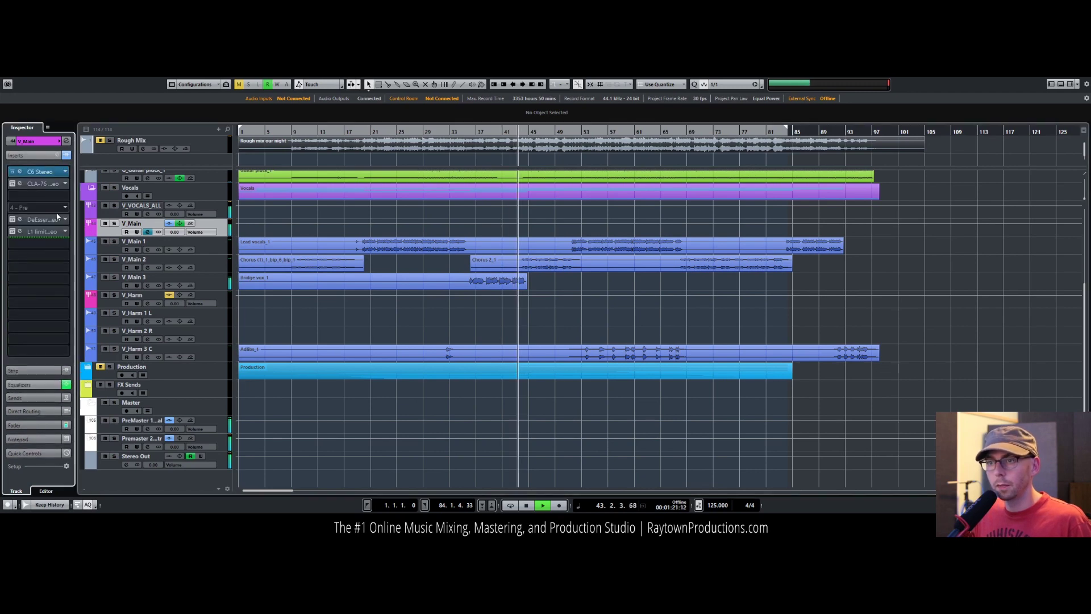
key("space")
left_click(19, 184)
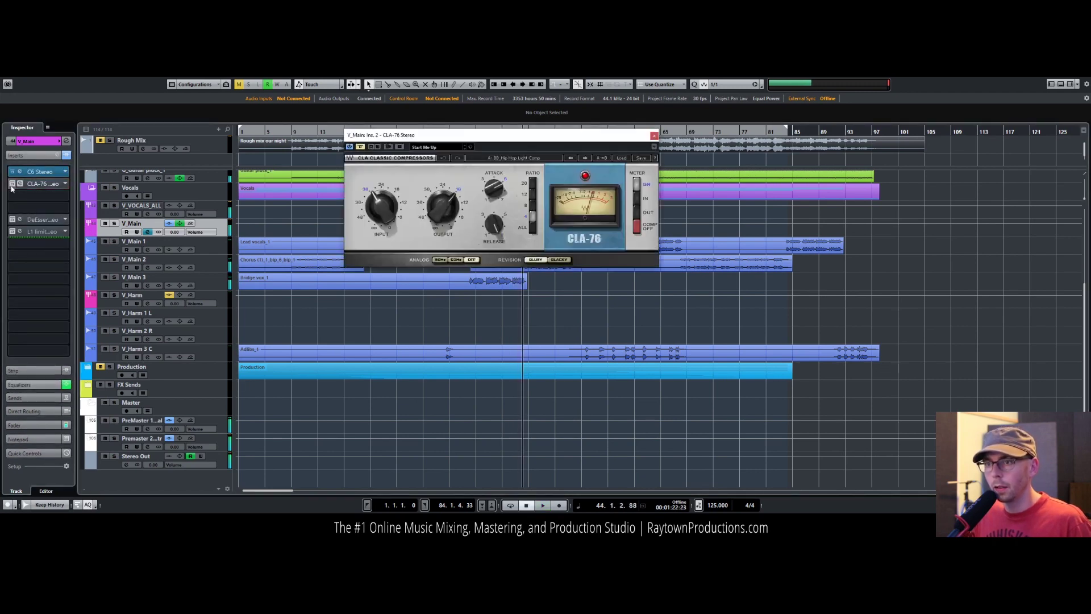
left_click_drag(375, 136, 572, 182)
left_click(369, 129)
key("space")
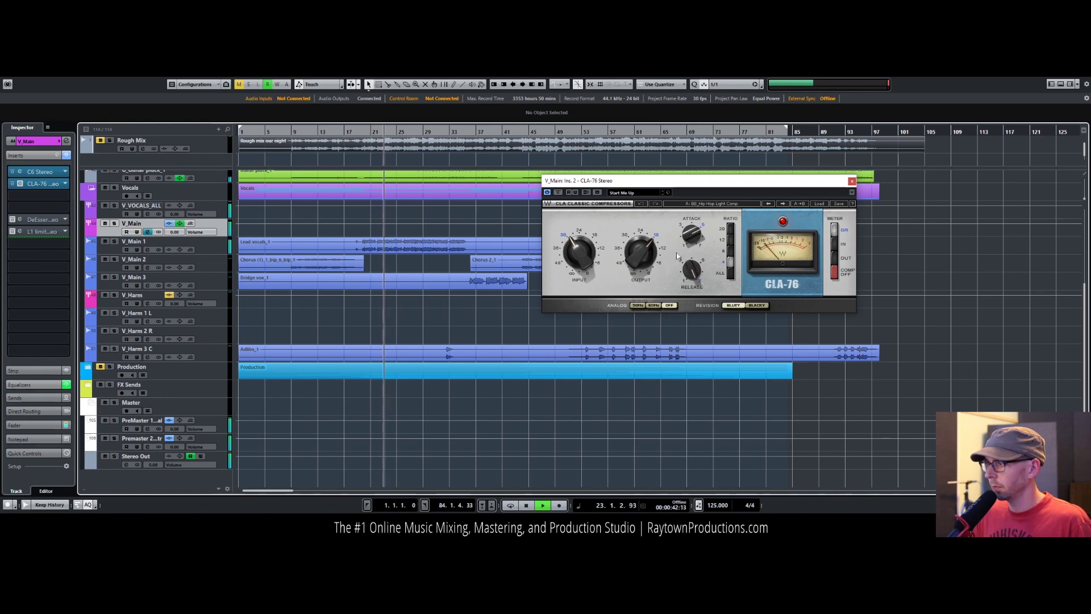
left_click_drag(580, 253, 580, 256)
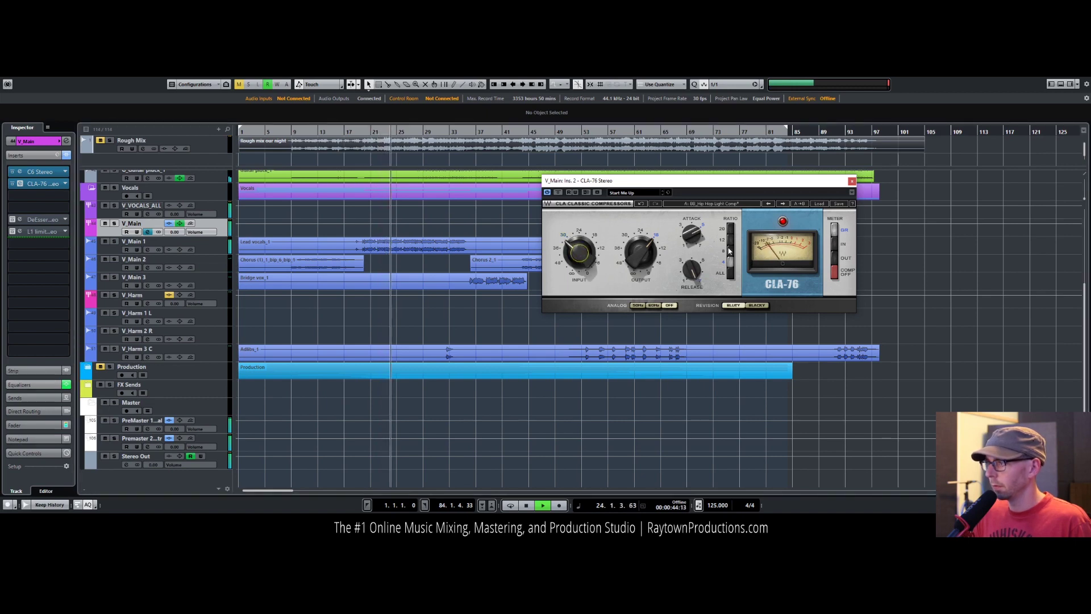
left_click(851, 182)
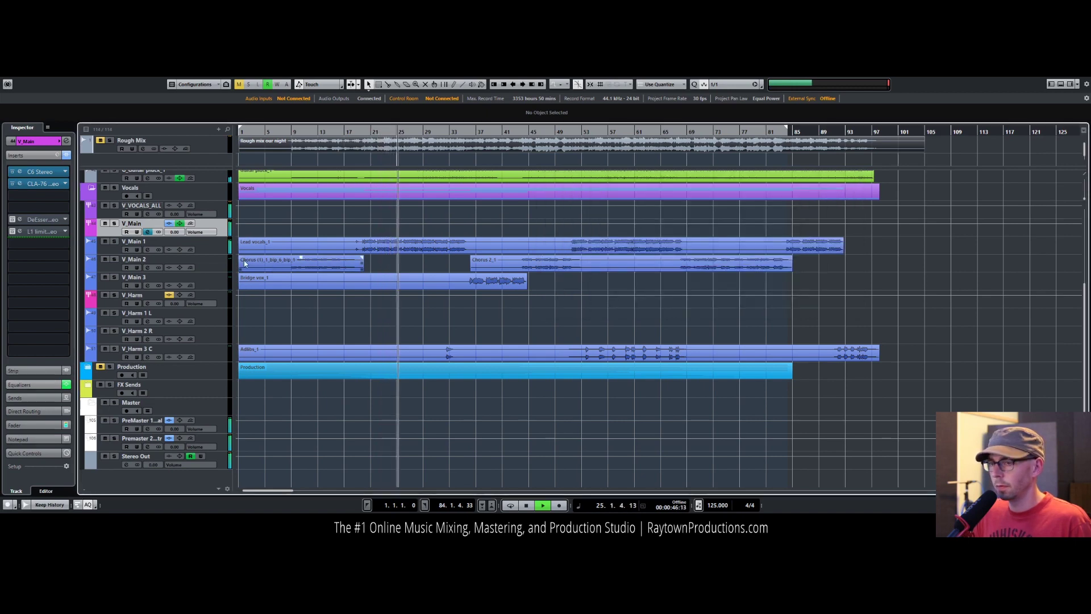
Step: Activate and open V_Main's DeEsser, and lower its threshold while the mix plays from about bar 20
left_click(20, 220)
left_click(20, 220)
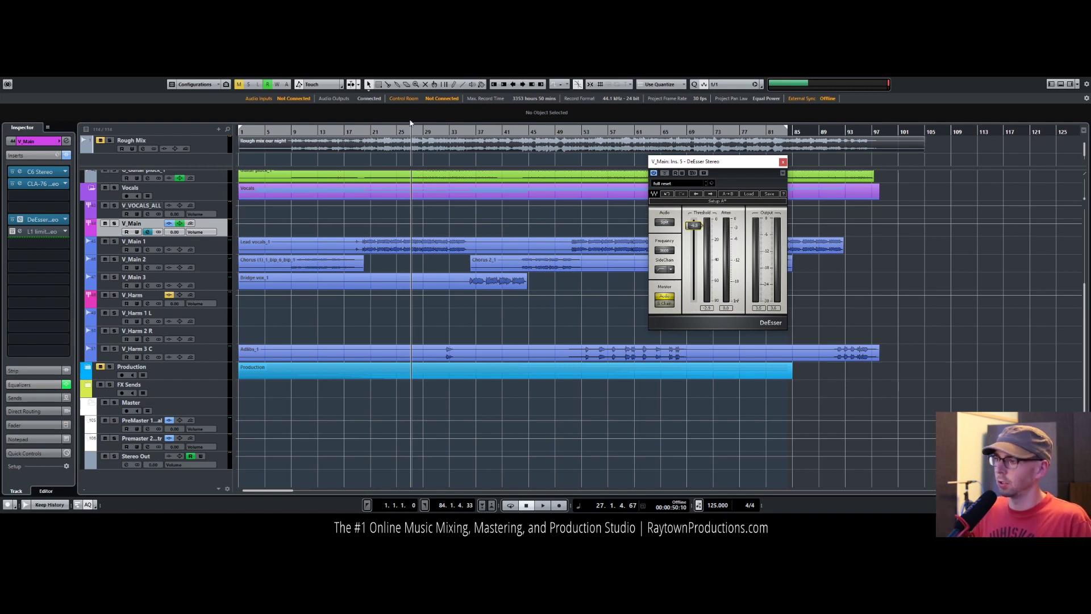
left_click_drag(382, 135, 374, 133)
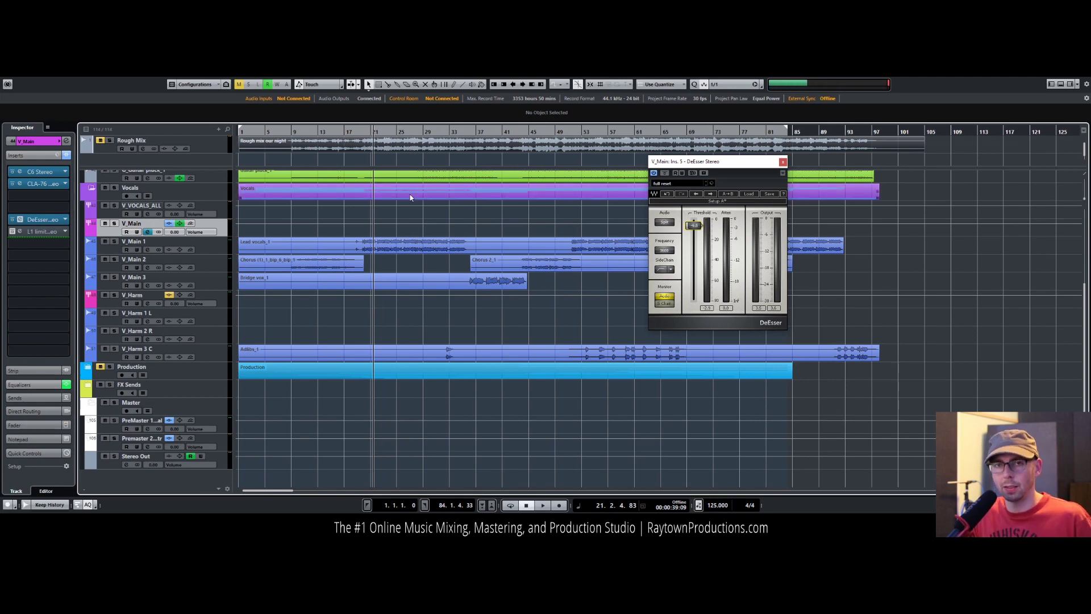
left_click(368, 131)
key("space")
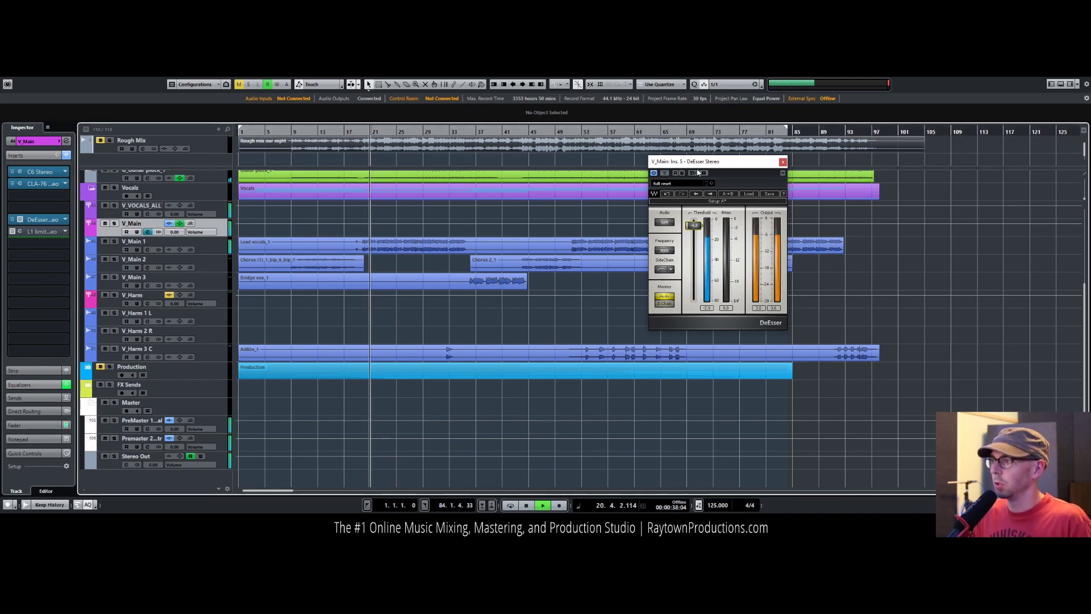
left_click_drag(700, 227, 701, 234)
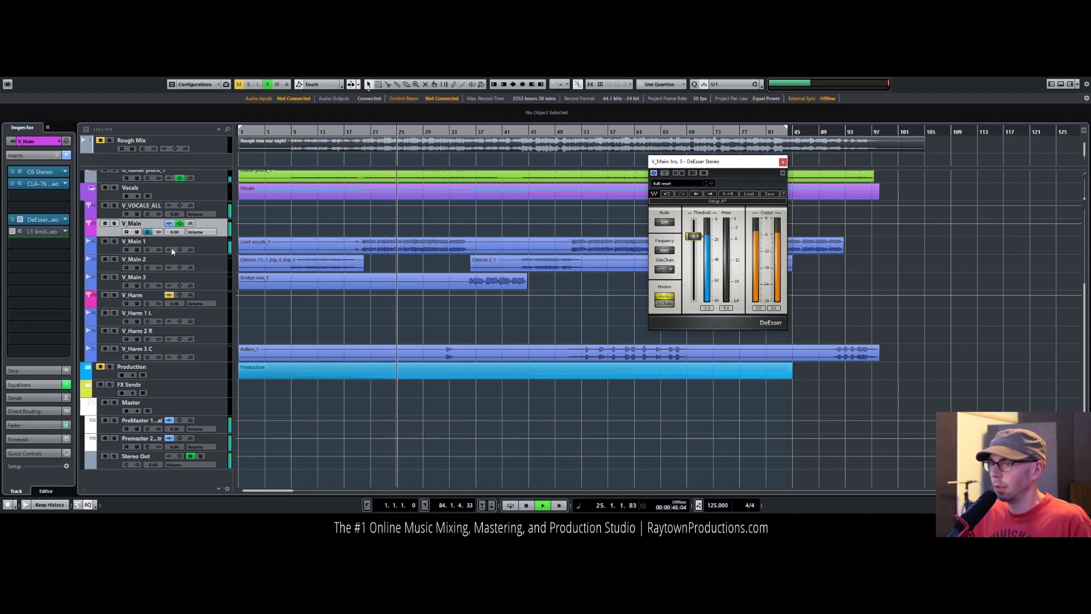
Step: Solo V_Main, raise the DeEsser's threshold slightly by ear, close the plug-in, and stop playback
left_click(114, 223)
key("space")
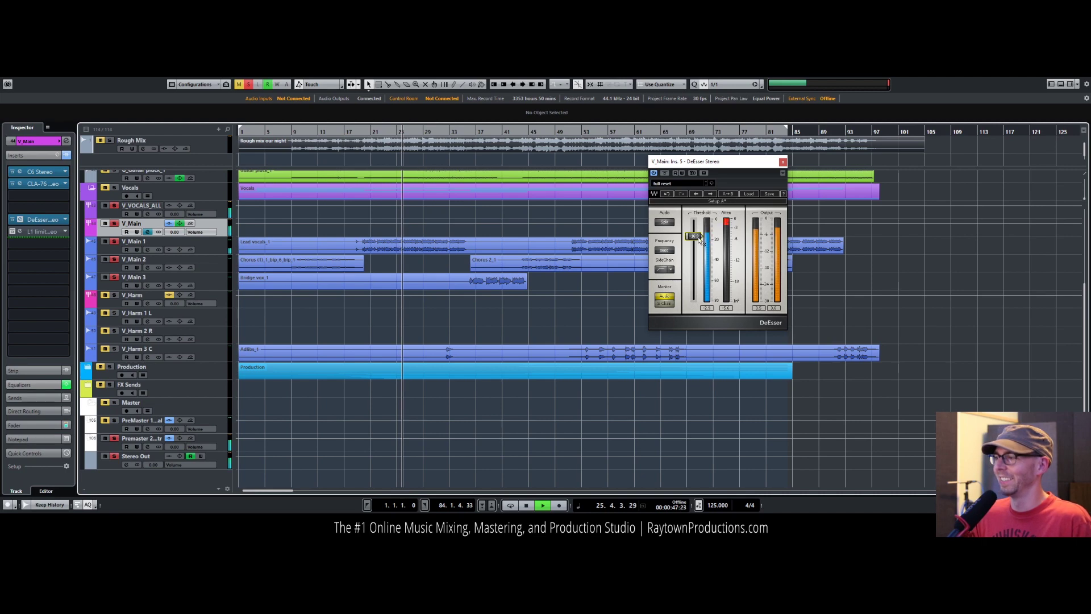
left_click_drag(699, 237, 694, 233)
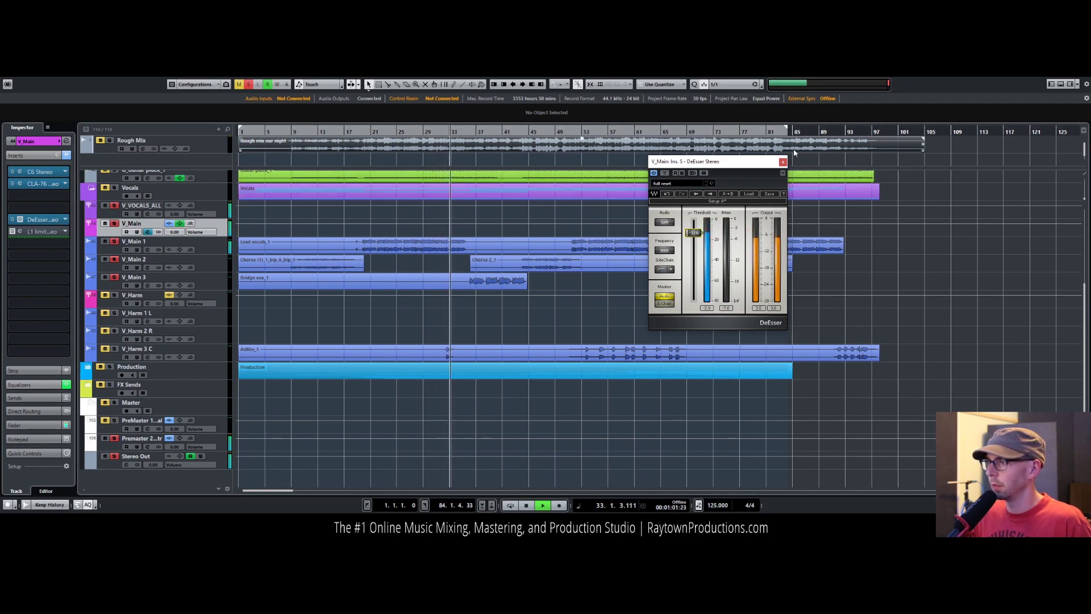
left_click(783, 163)
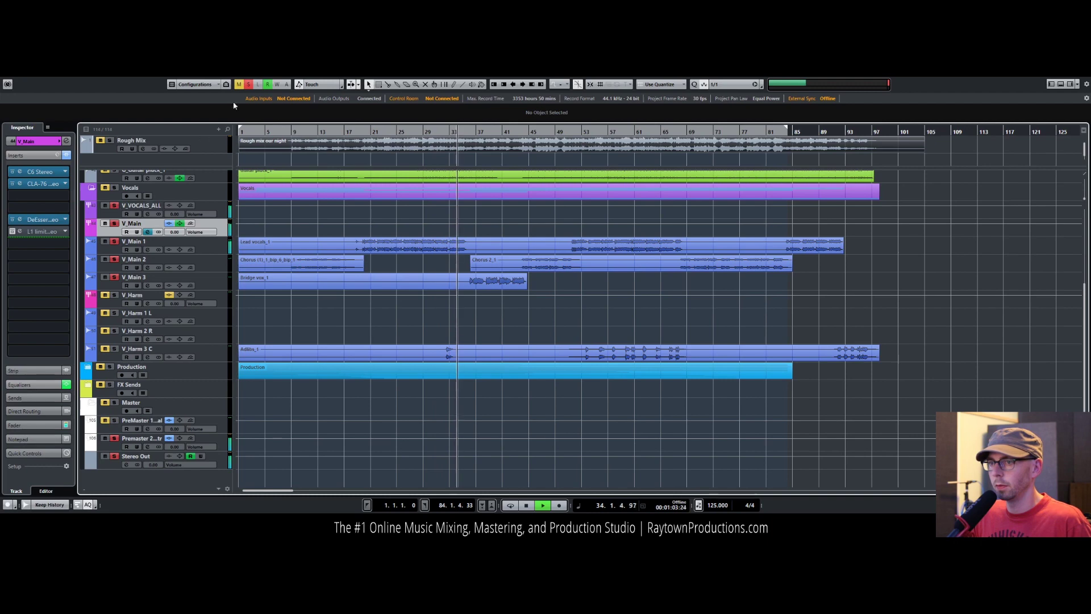
key("space")
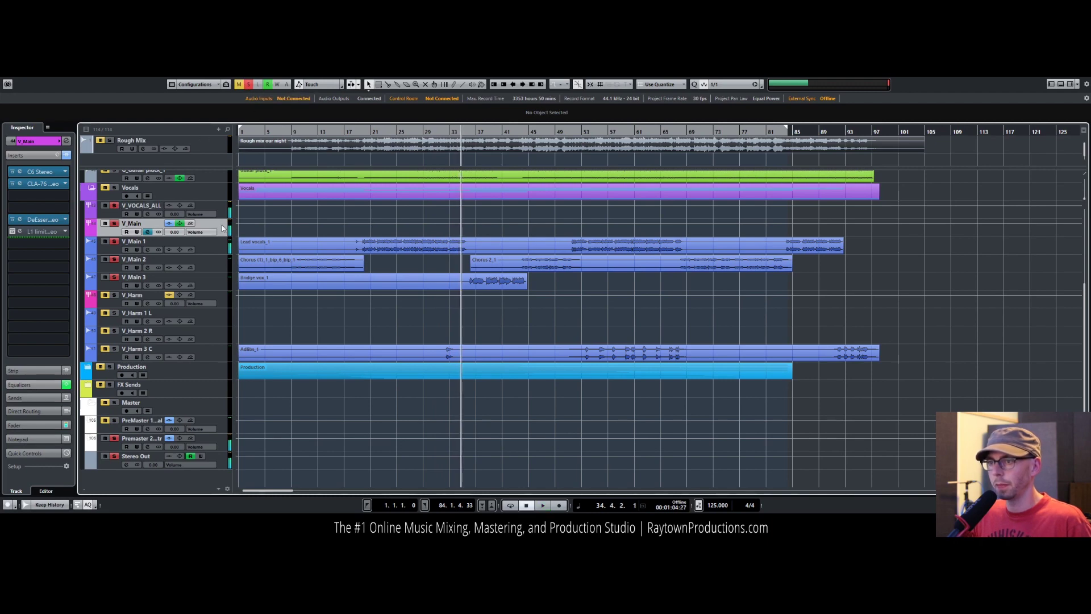
Step: Activate and open V_Main's L1 limiter, and lower its threshold and output ceiling together while the soloed vocal plays
double_click(20, 233)
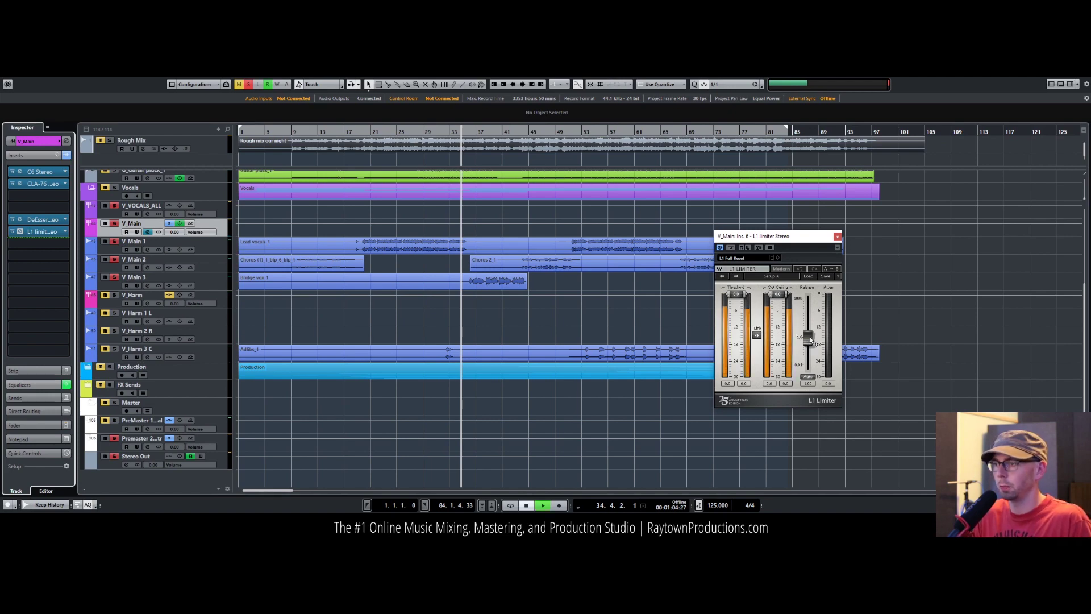
key("space")
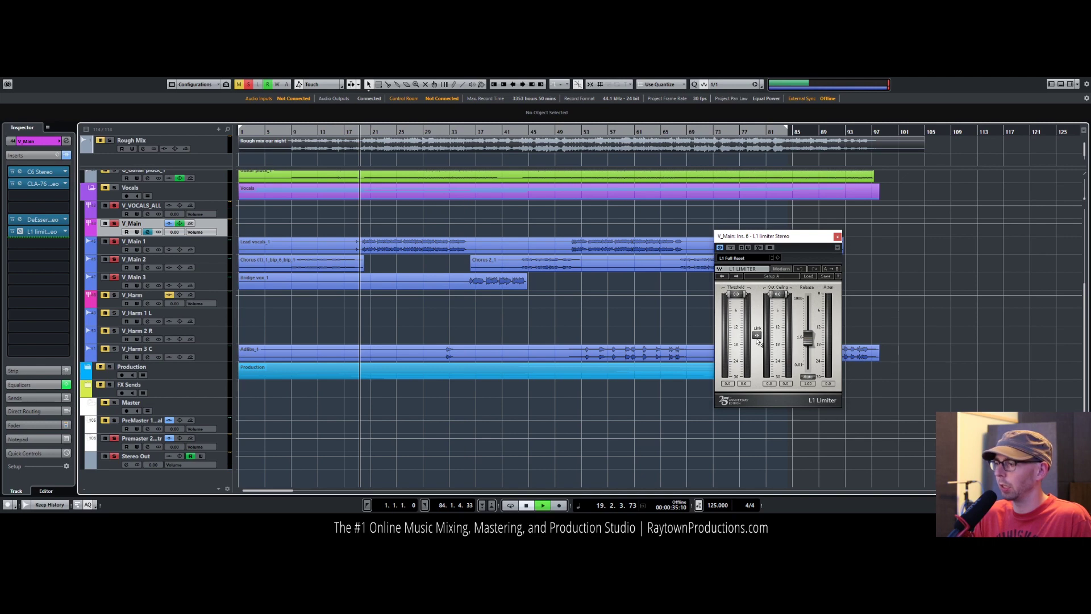
left_click_drag(757, 341, 757, 364)
key("space")
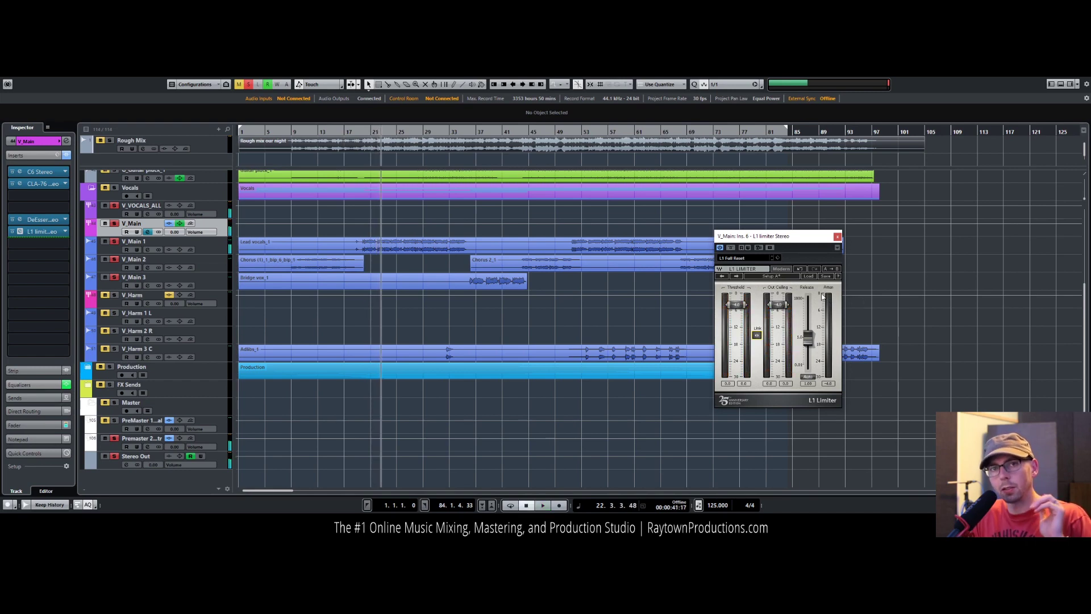
Step: Lower the L1 limiter's linked threshold and ceiling slightly further during playback, close the plug-in, and stop
key("space")
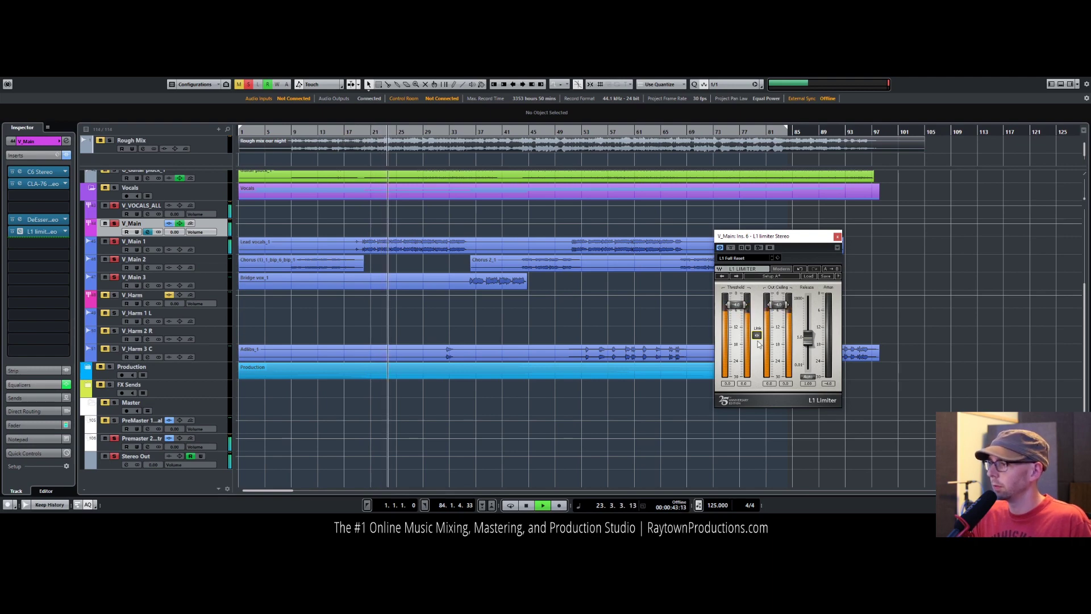
left_click_drag(736, 304, 736, 306)
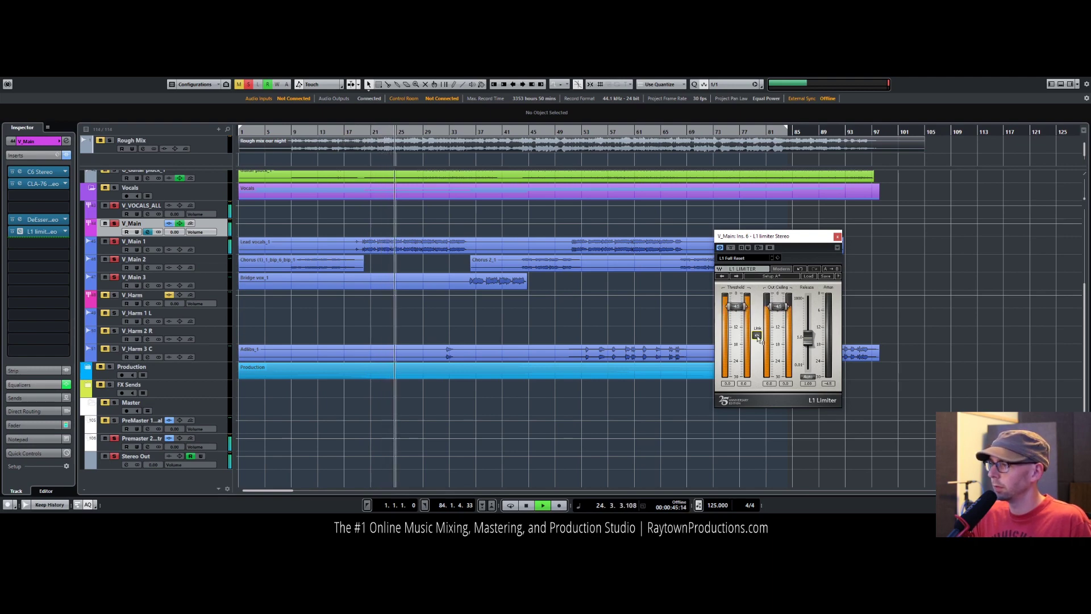
left_click_drag(757, 339, 758, 342)
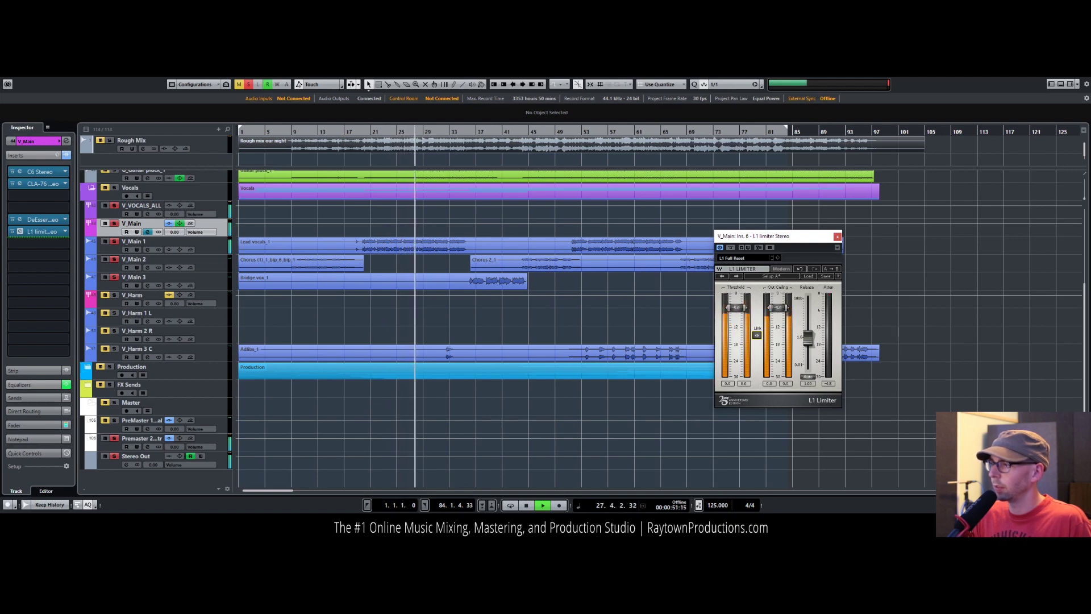
left_click(243, 254)
key("space")
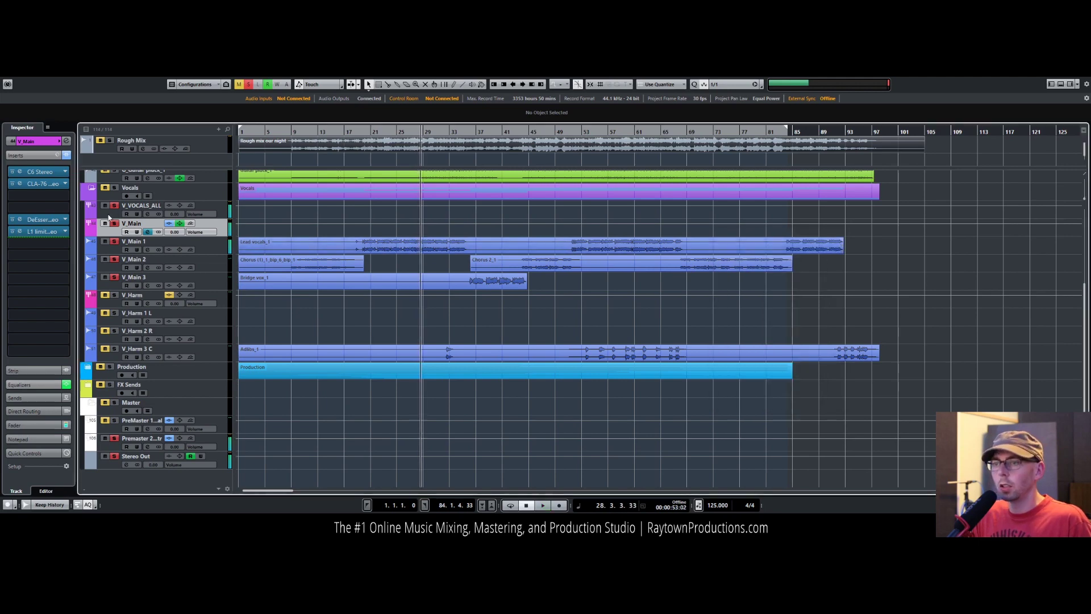
Step: Clear the solos, play the mix, and raise V_Main's volume to about 2.17
left_click(250, 84)
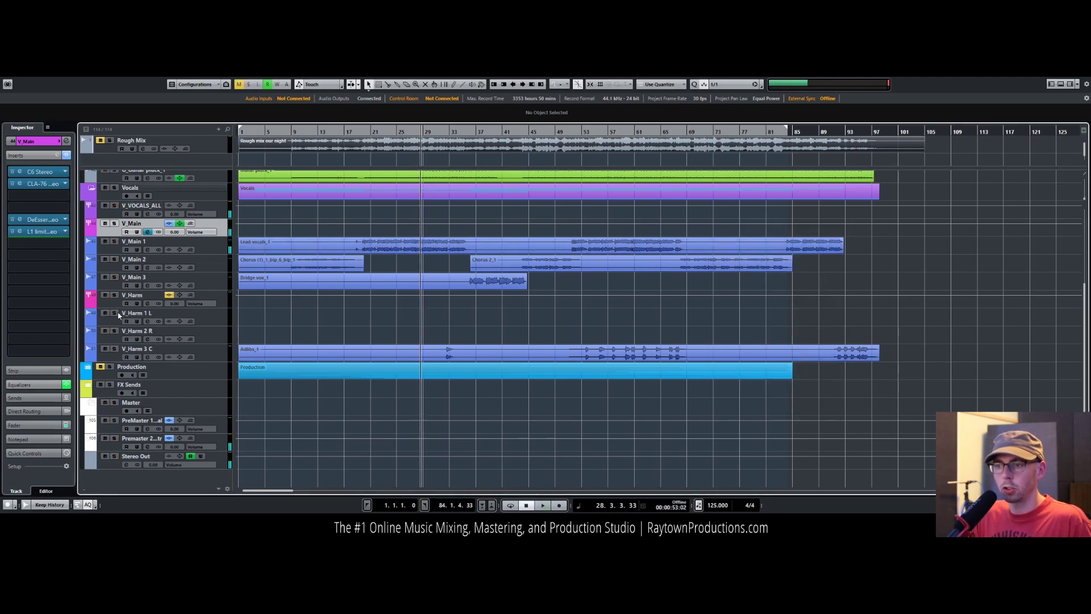
key("space")
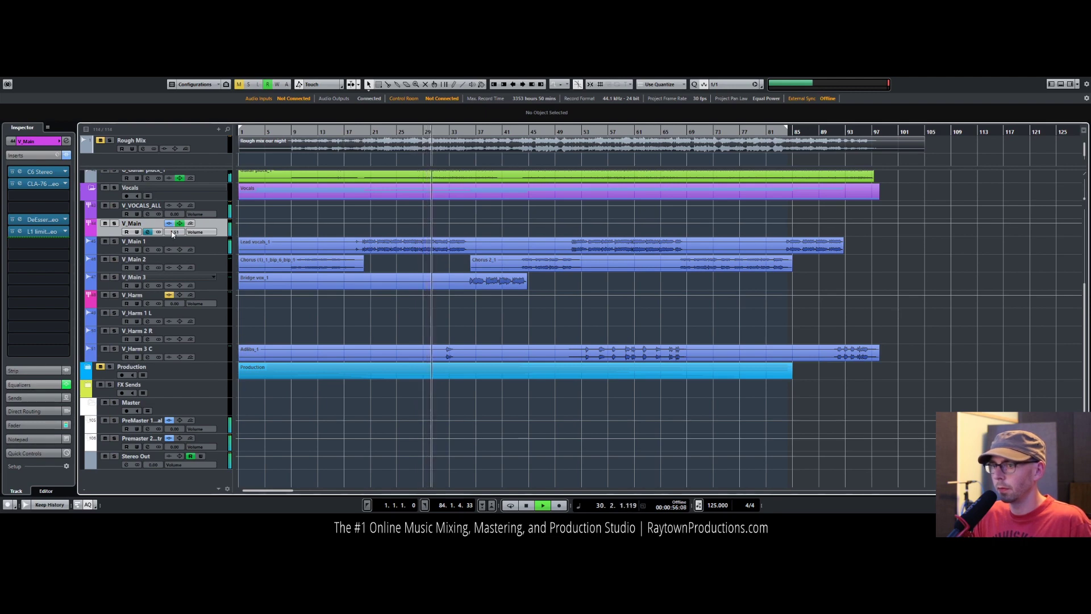
scroll(200, 259, "up", 3)
scroll(200, 259, "up", 4)
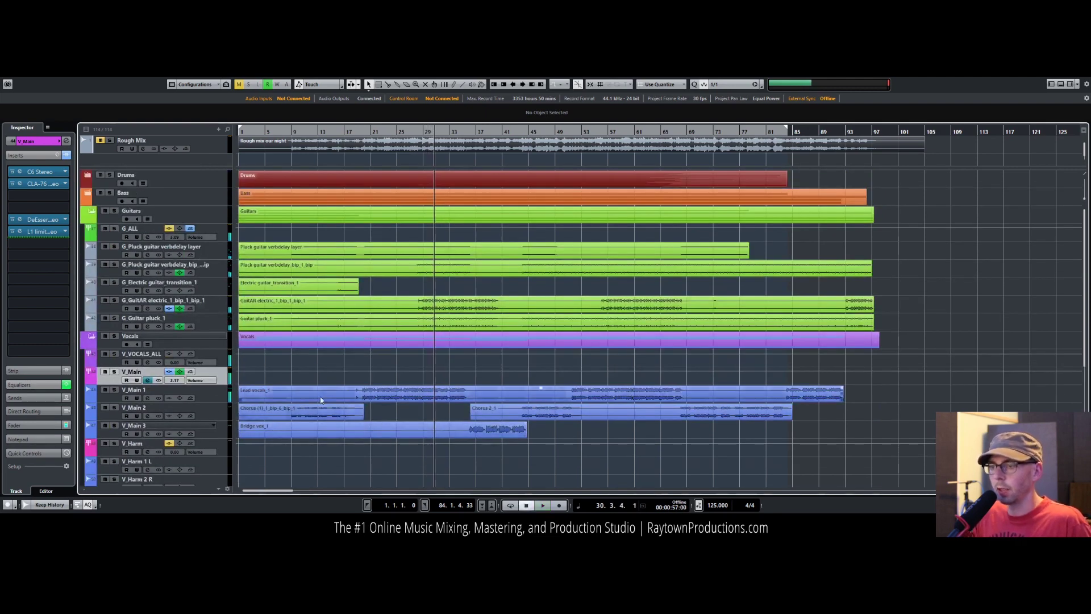
Step: Take G_ALL's inserts out of bypass, and activate and open its second C6-SideChain insert in slot 8
left_click(212, 395)
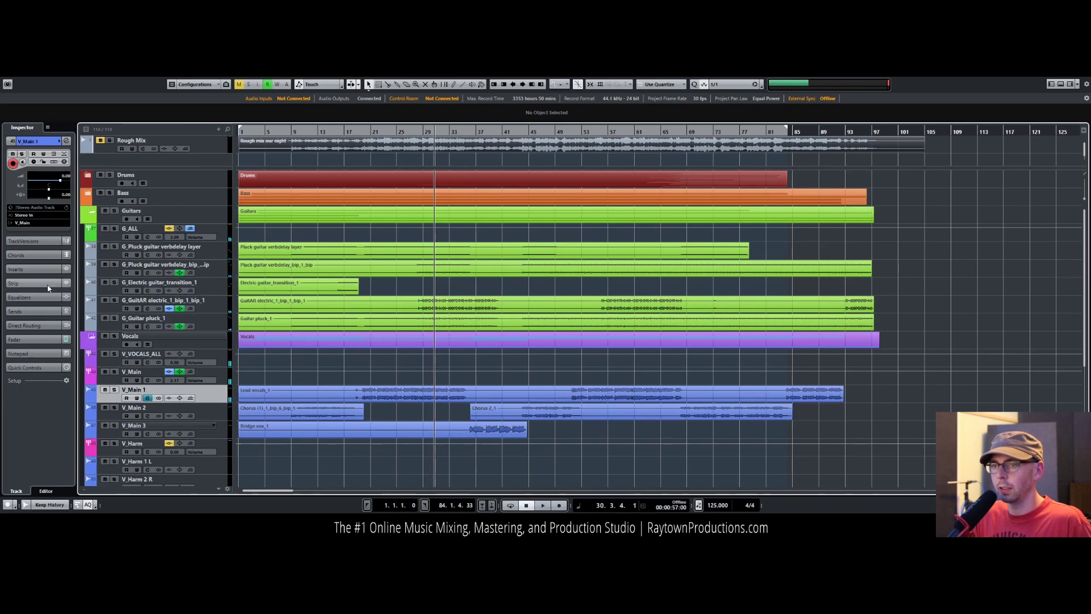
left_click(216, 312)
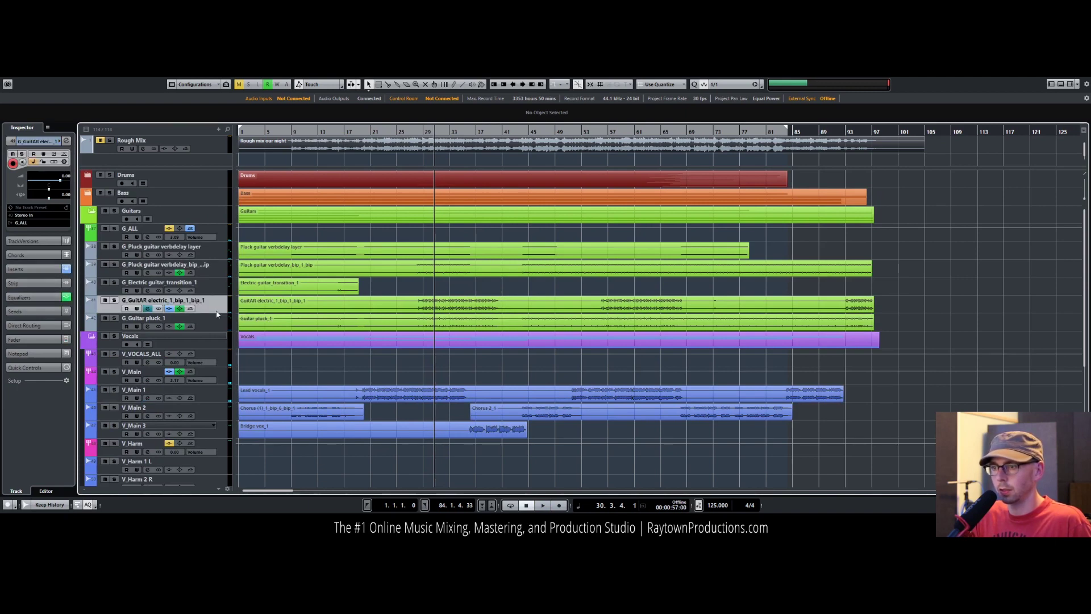
left_click(224, 241)
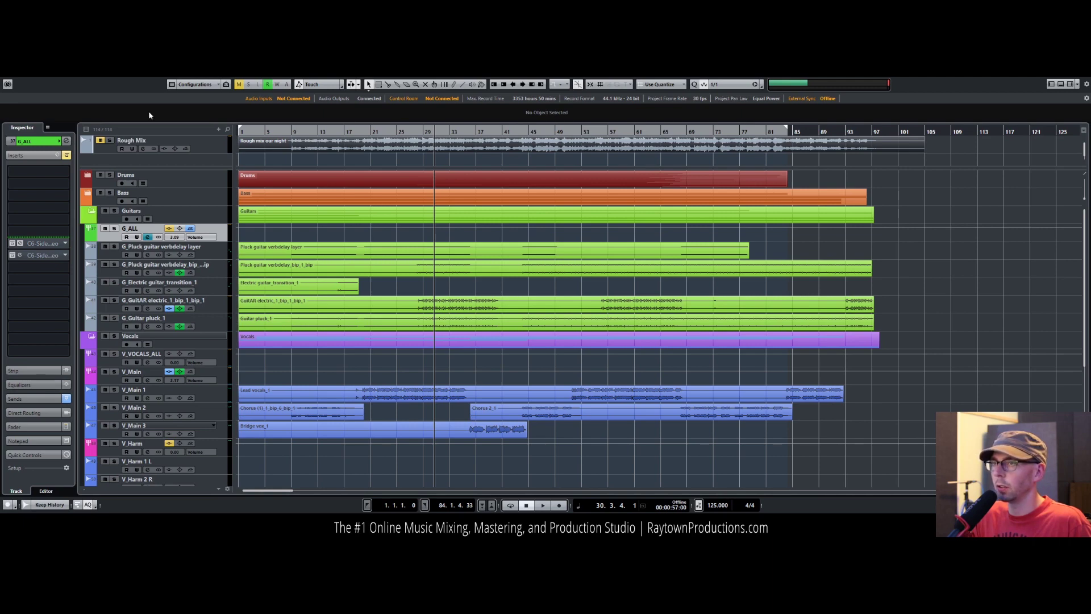
double_click(43, 256)
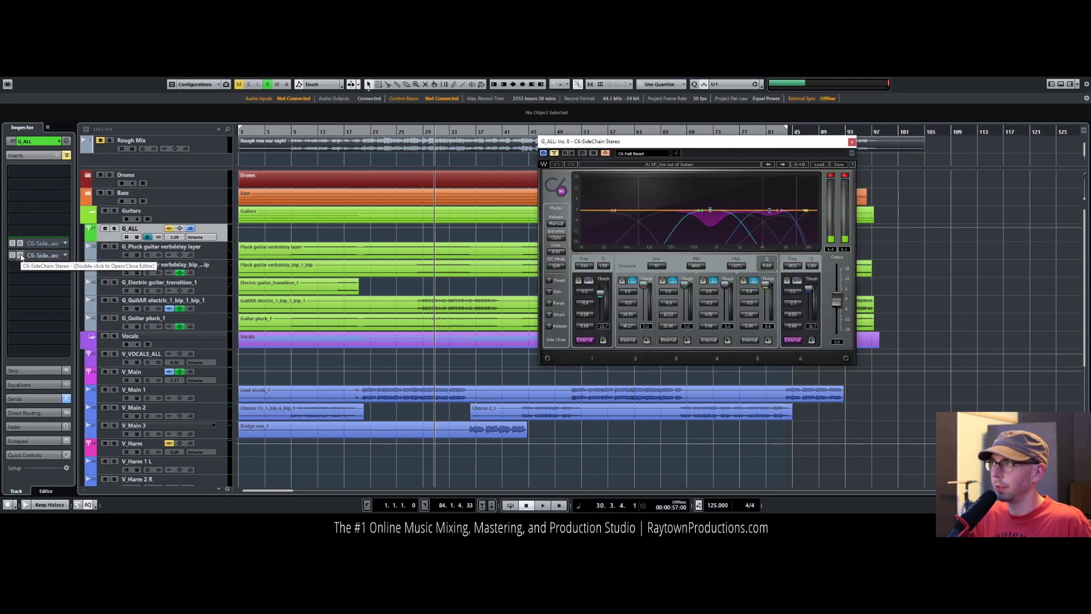
left_click(42, 255)
left_click(19, 256)
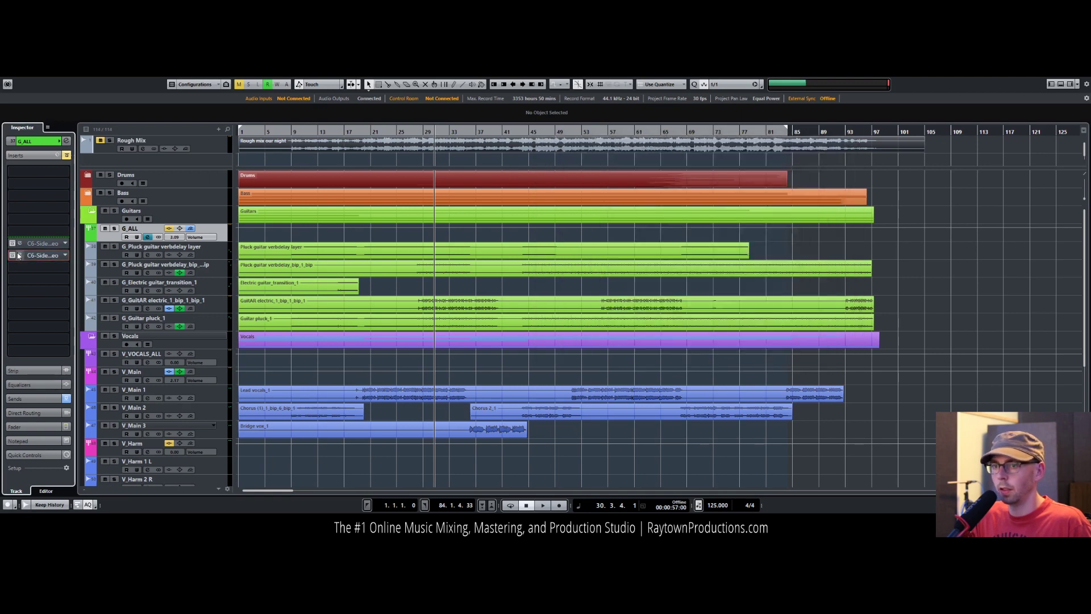
left_click(19, 256)
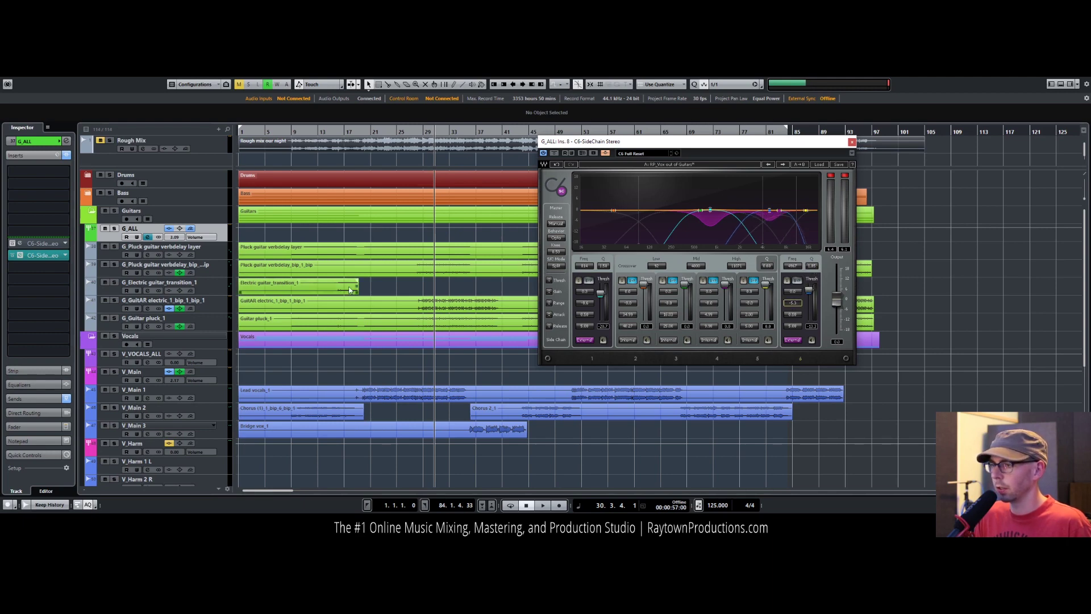
Step: Assign V_Main's empty send to the side-chain of G_ALL's C6-SideChain in insert slot 8, and play the mix
left_click(224, 378)
left_click(34, 399)
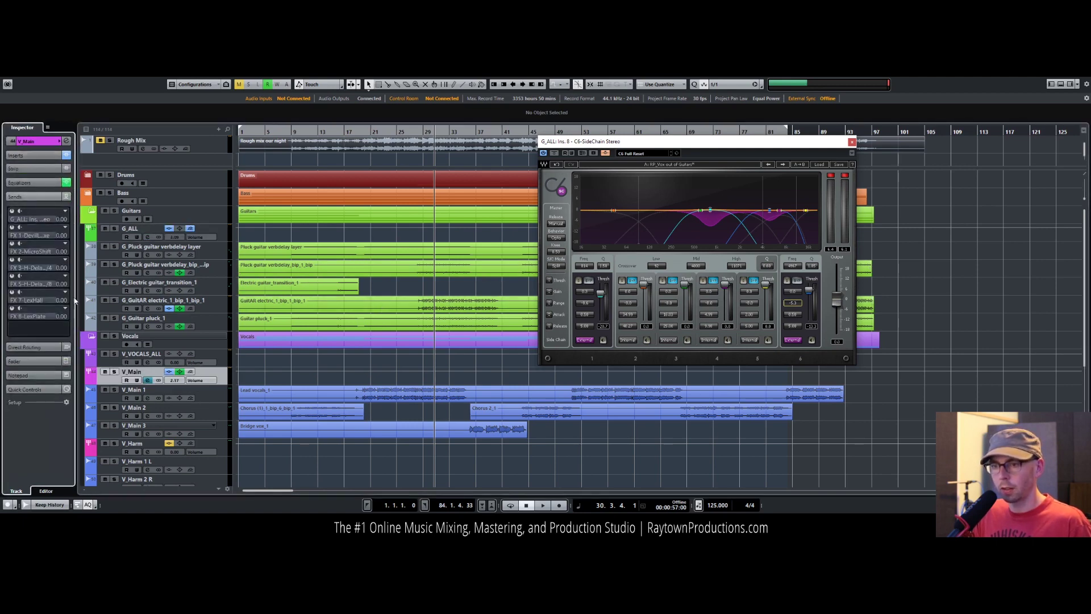
left_click(56, 329)
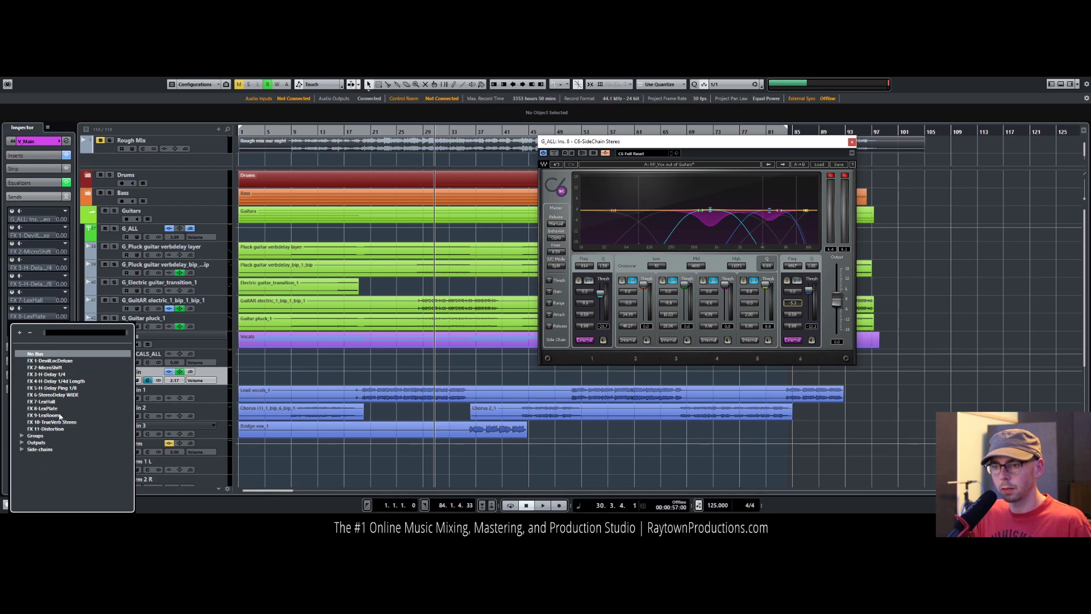
left_click(21, 450)
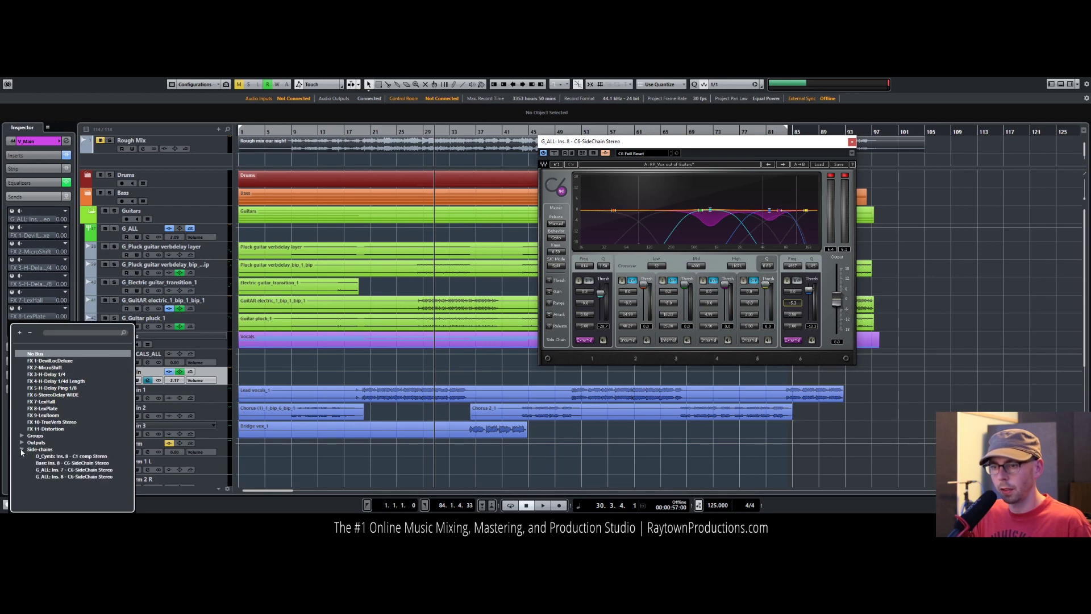
left_click(71, 480)
key("space")
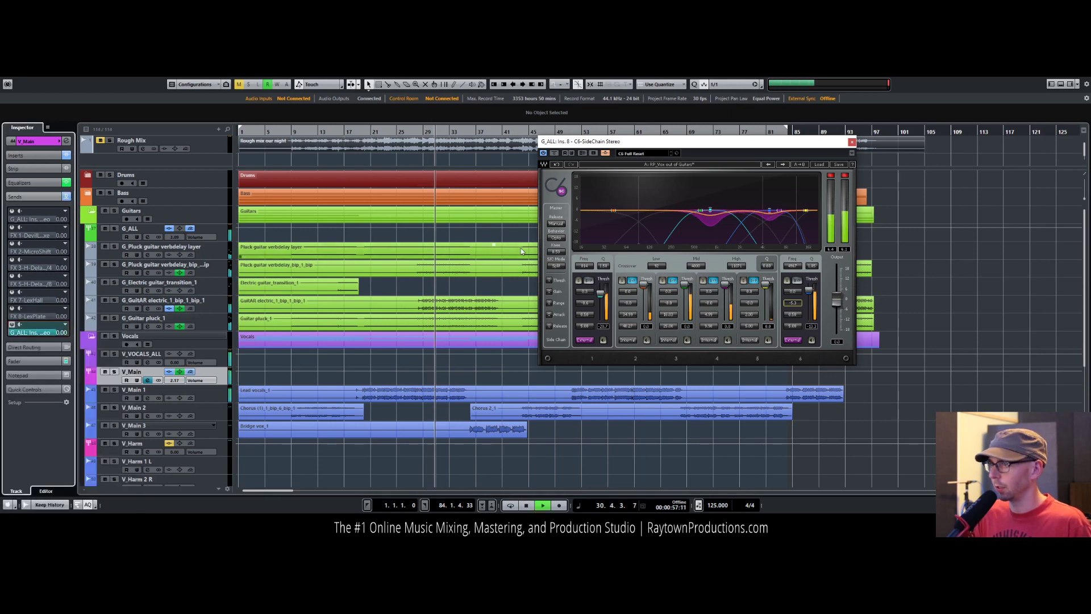
Step: Lower the G_GuitAR electric track's volume during playback, close the C6-SideChain window, and stop playback around bar 28
left_click(218, 309)
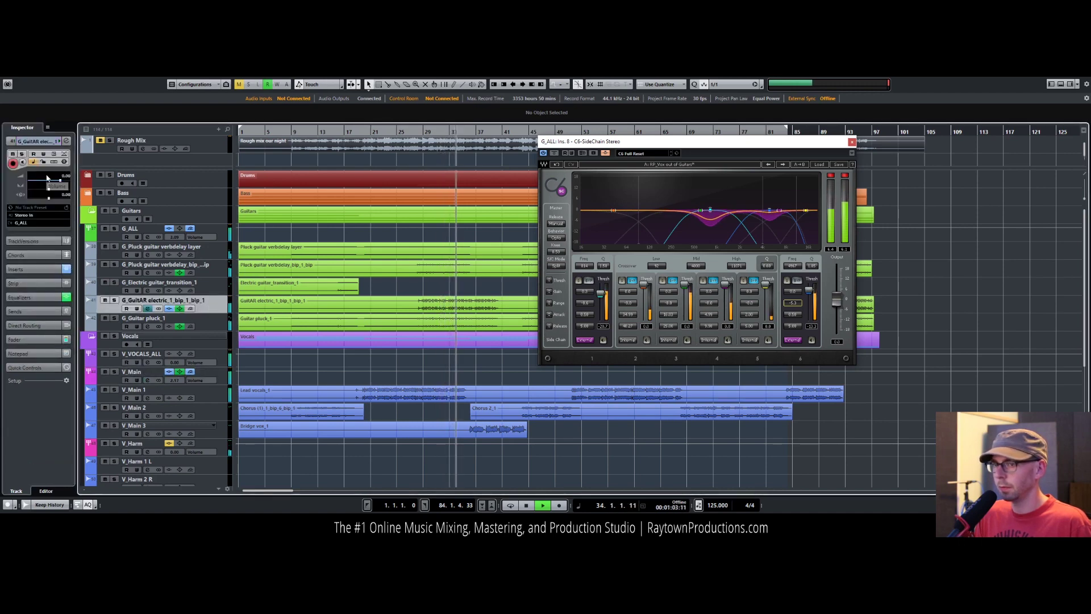
left_click_drag(47, 178, 53, 183)
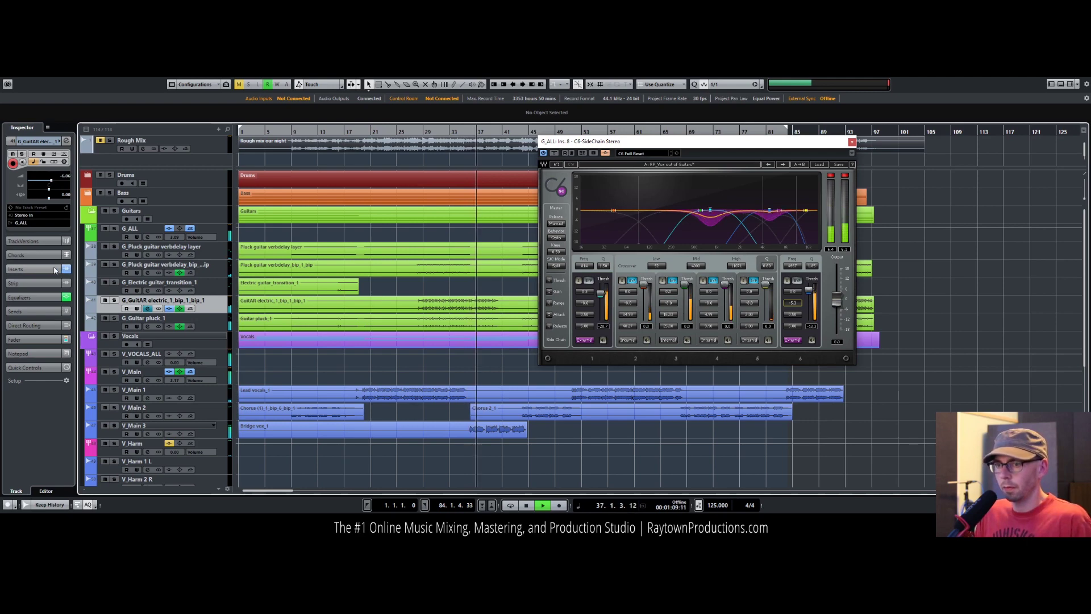
left_click_drag(51, 180, 61, 179)
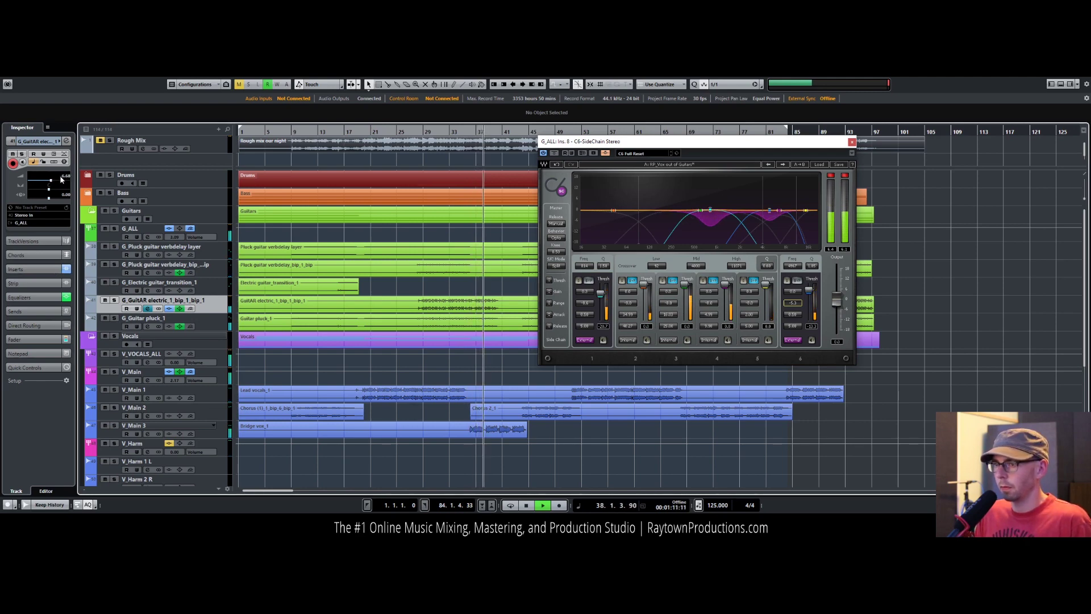
left_click(851, 141)
left_click_drag(451, 132, 422, 133)
key("space")
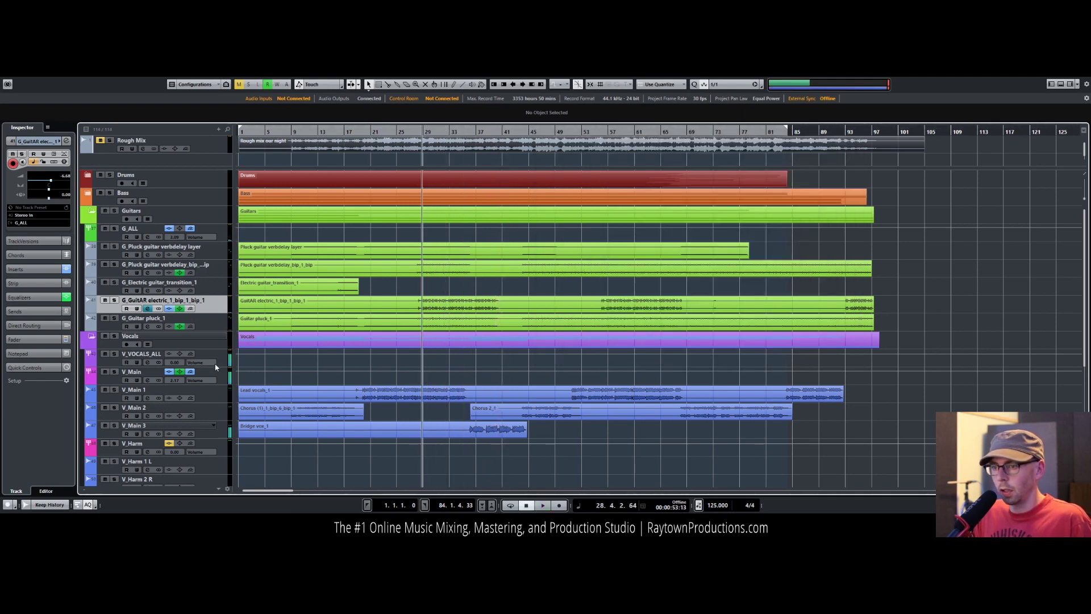
Step: Compare the current mix with the soloed Rough Mix reference during playback, ending with Rough Mix unsoloed and muted
left_click(206, 370)
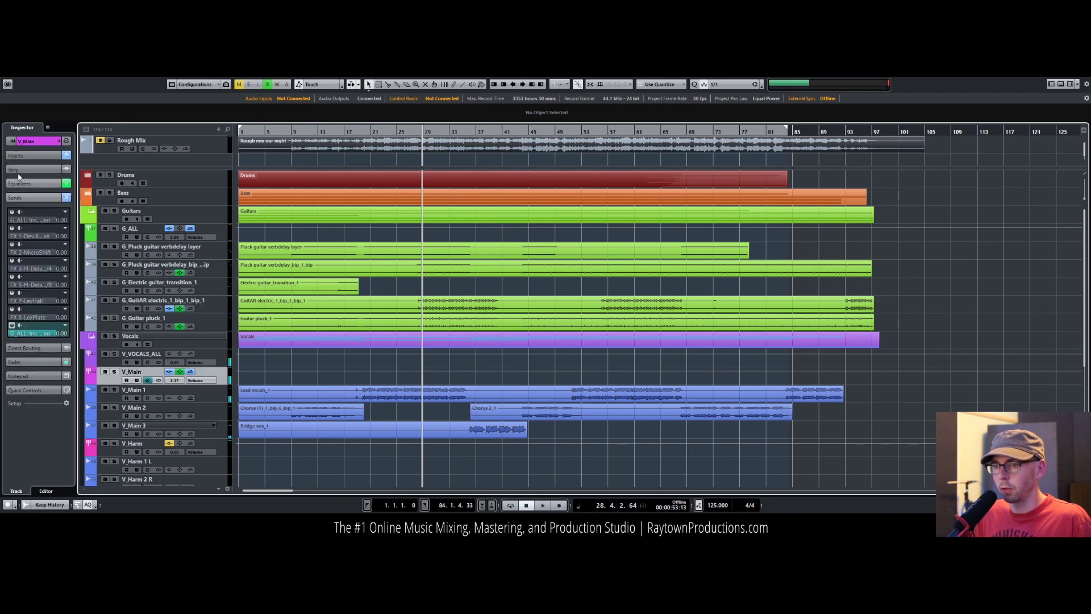
left_click(51, 197)
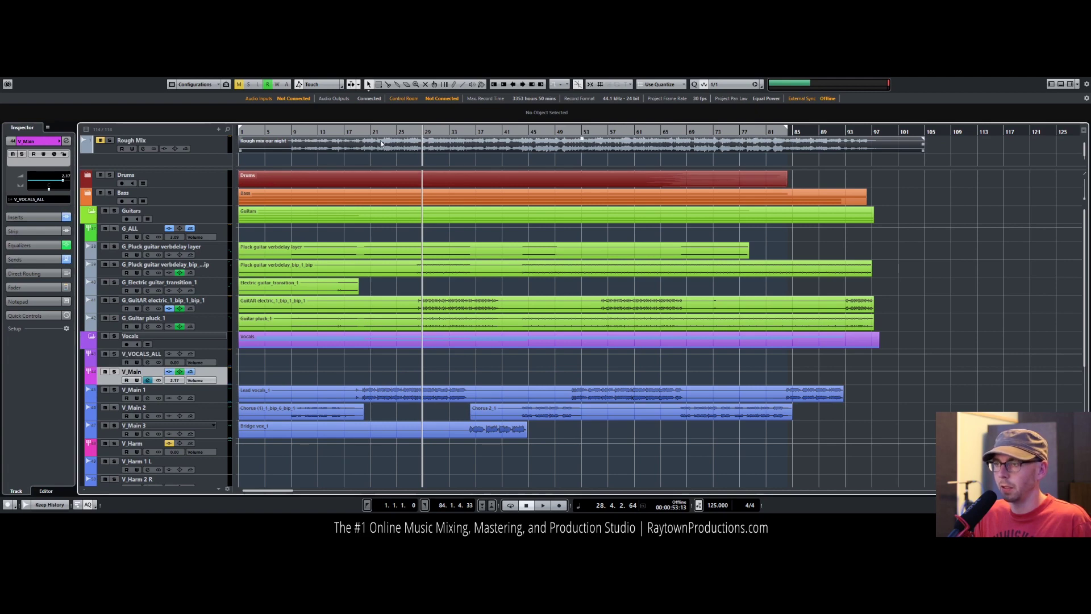
left_click(217, 148)
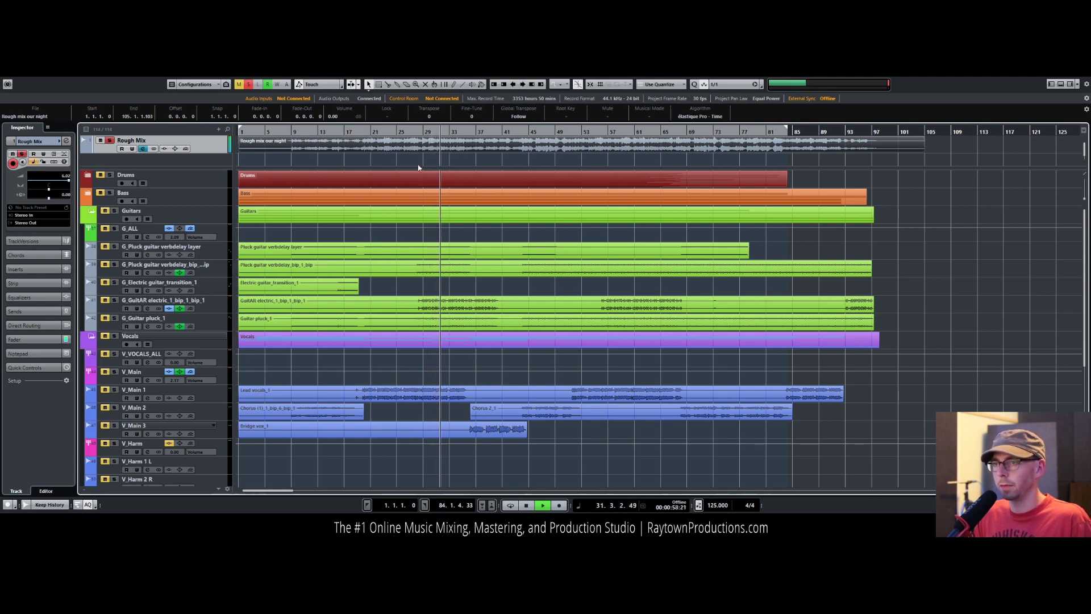
key("s")
key("m")
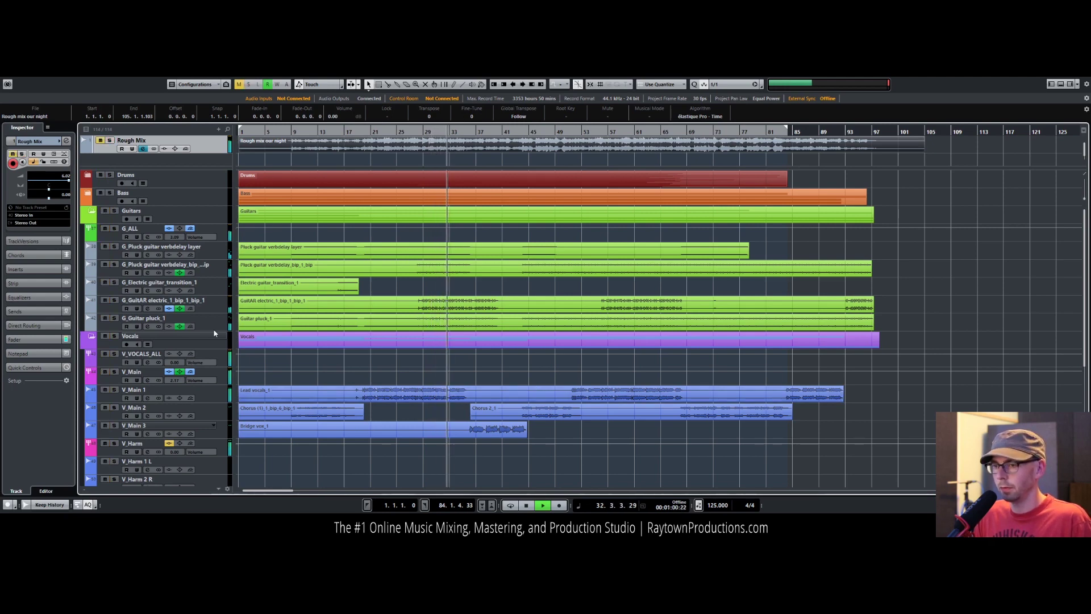
Step: Stop playback, open V_Main's L1 limiter to check its settings, and close it
left_click(222, 377)
key("space")
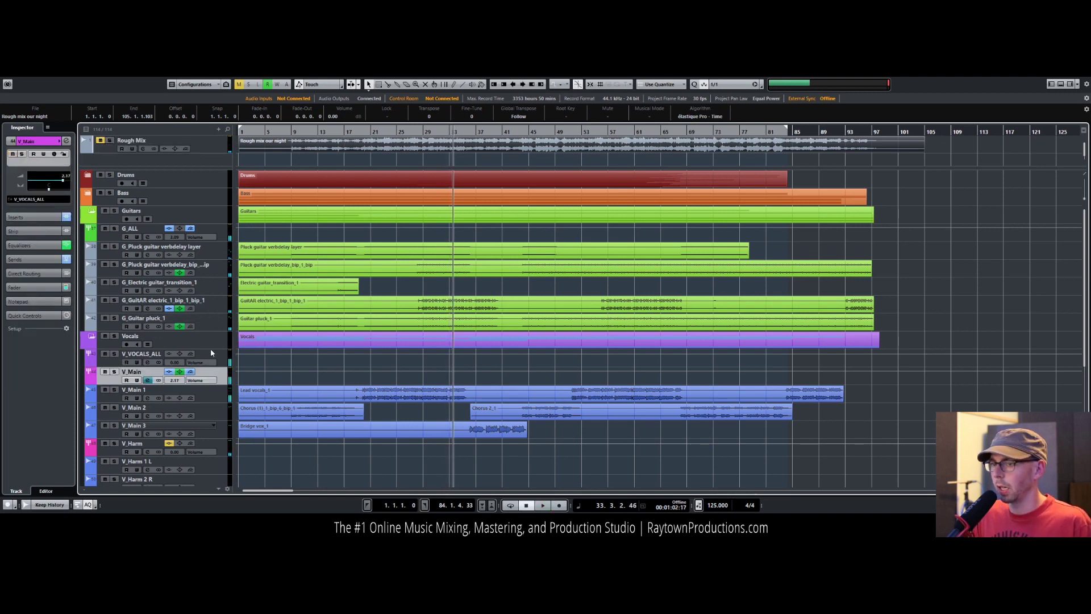
left_click(45, 217)
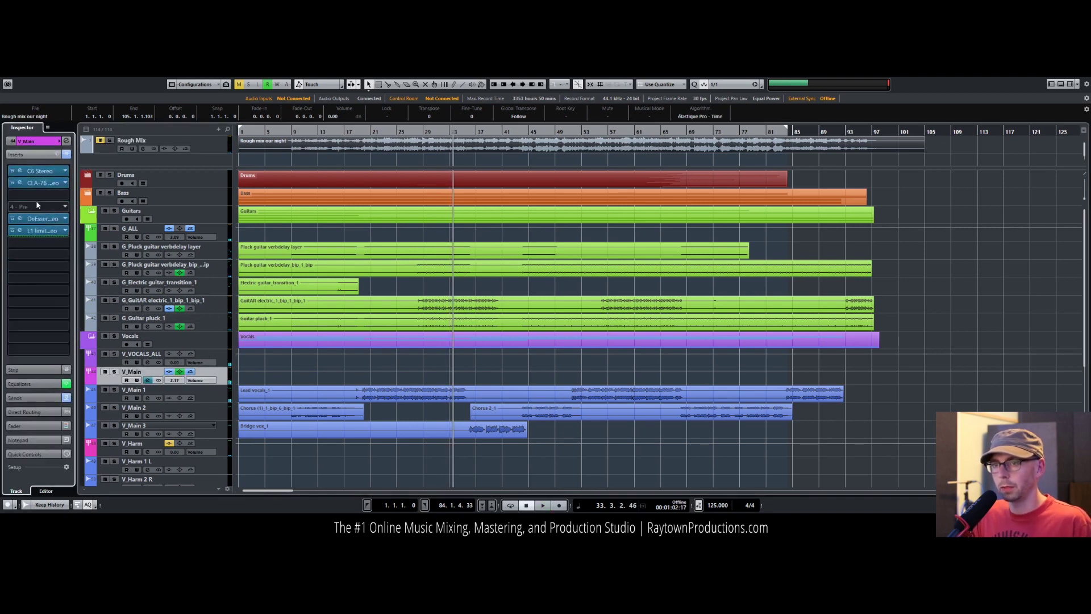
left_click(20, 231)
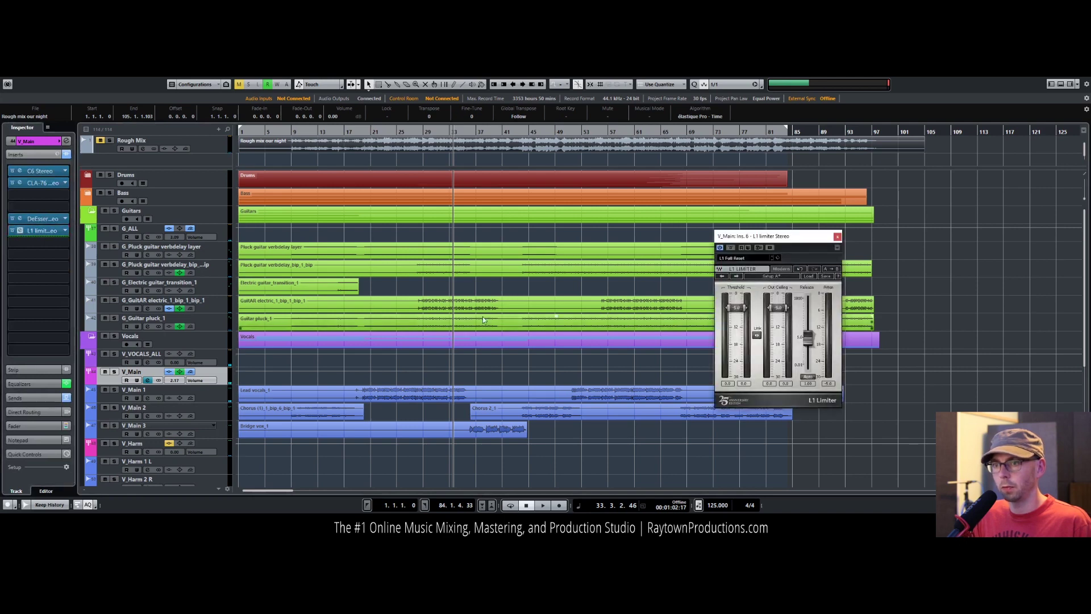
left_click(838, 236)
Step: Play from about bar 20, alternating between the mix and the soloed Rough Mix to compare them, and stop with Rough Mix muted
left_click(384, 132)
left_click_drag(384, 132, 364, 132)
key("space")
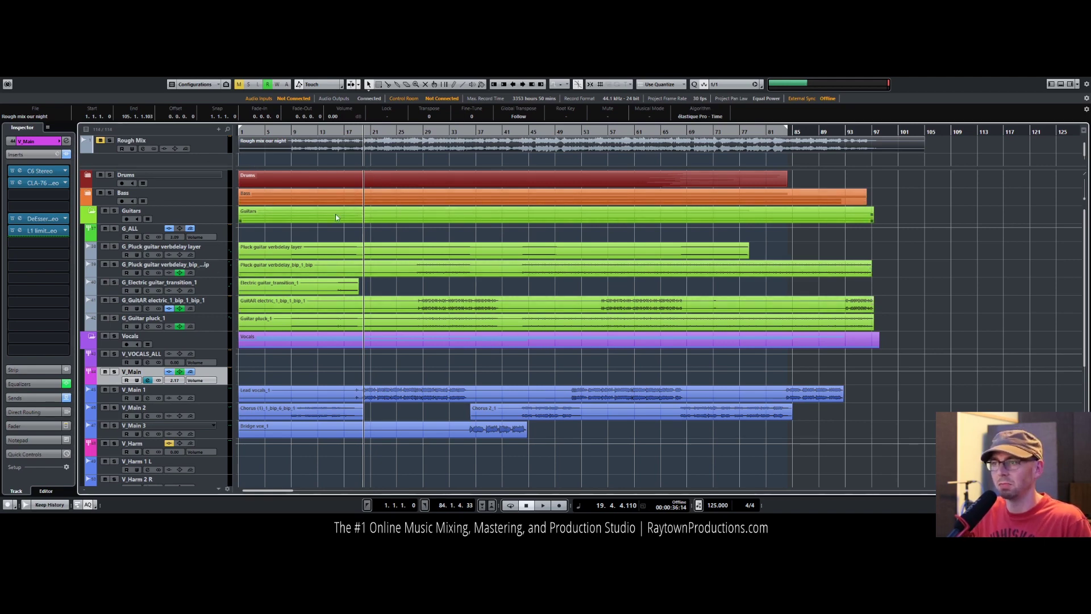
key("ctrl+shift+a")
key("space")
left_click(216, 149)
key("s")
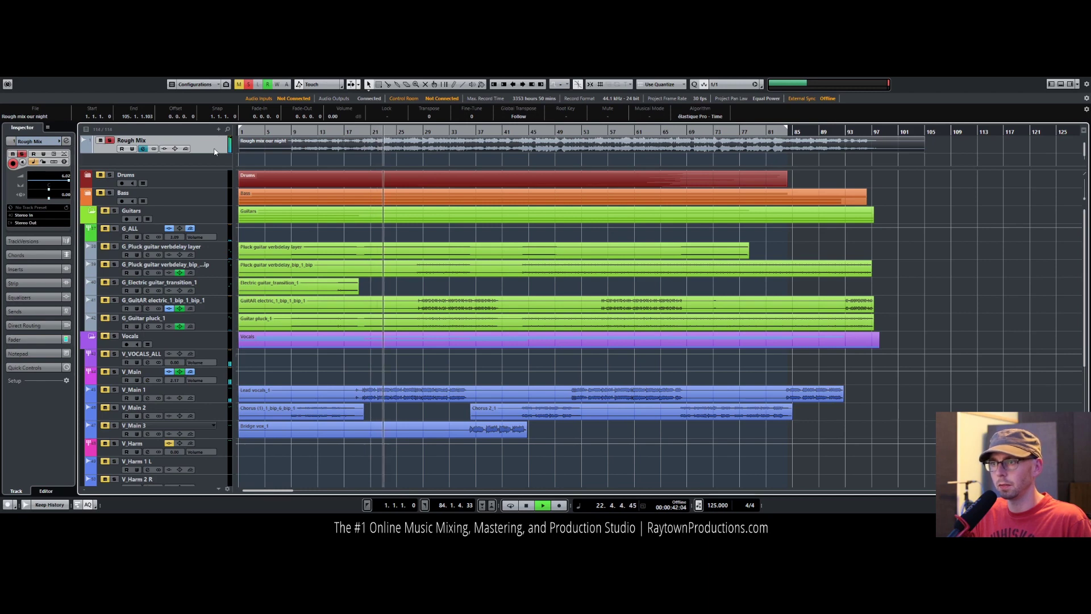
key("s")
key("m")
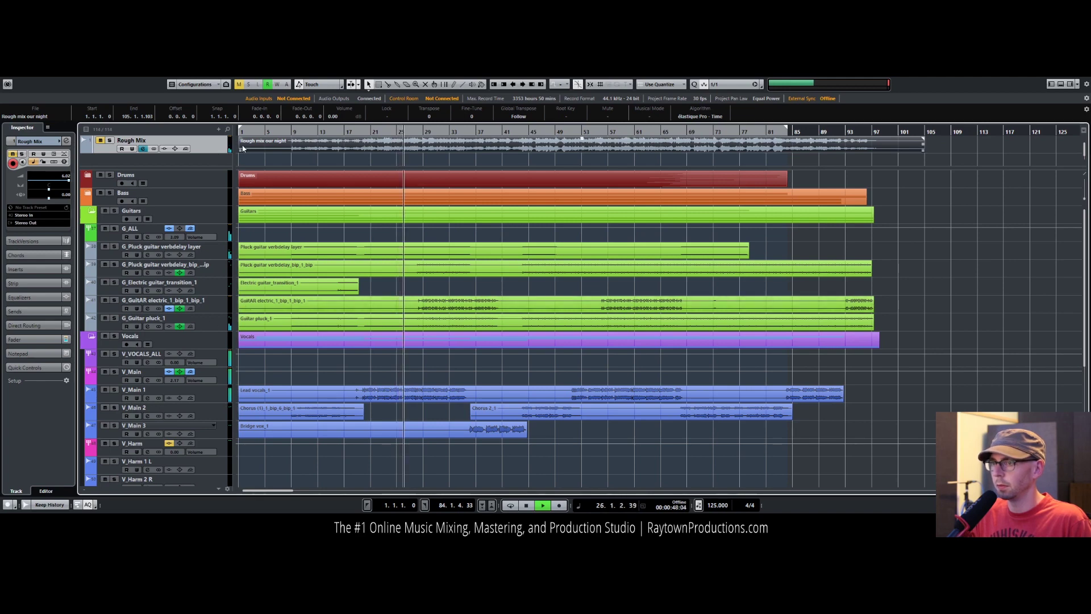
key("s")
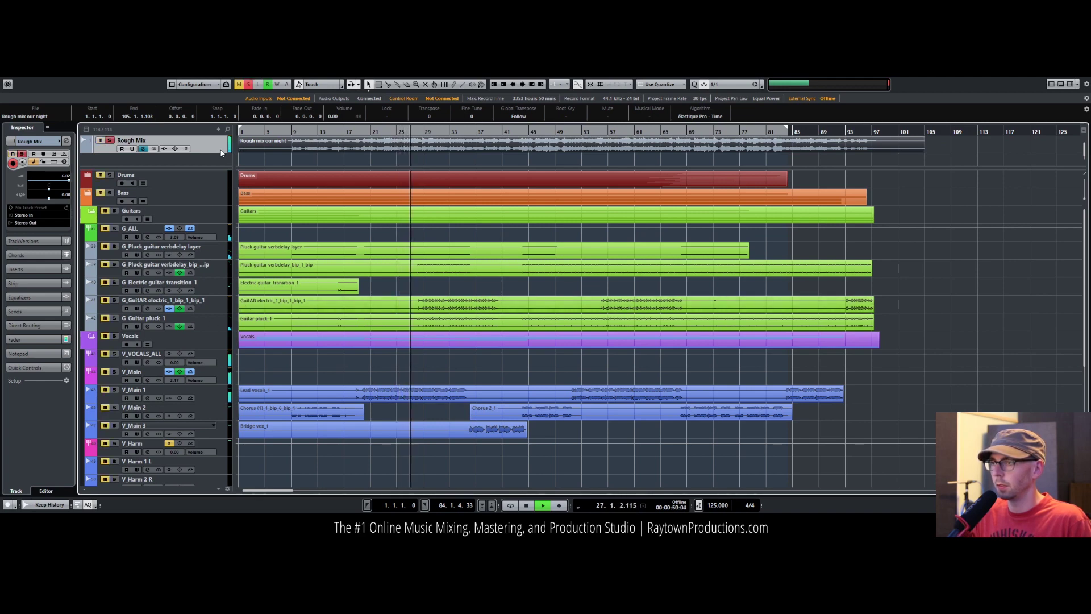
key("s")
key("space")
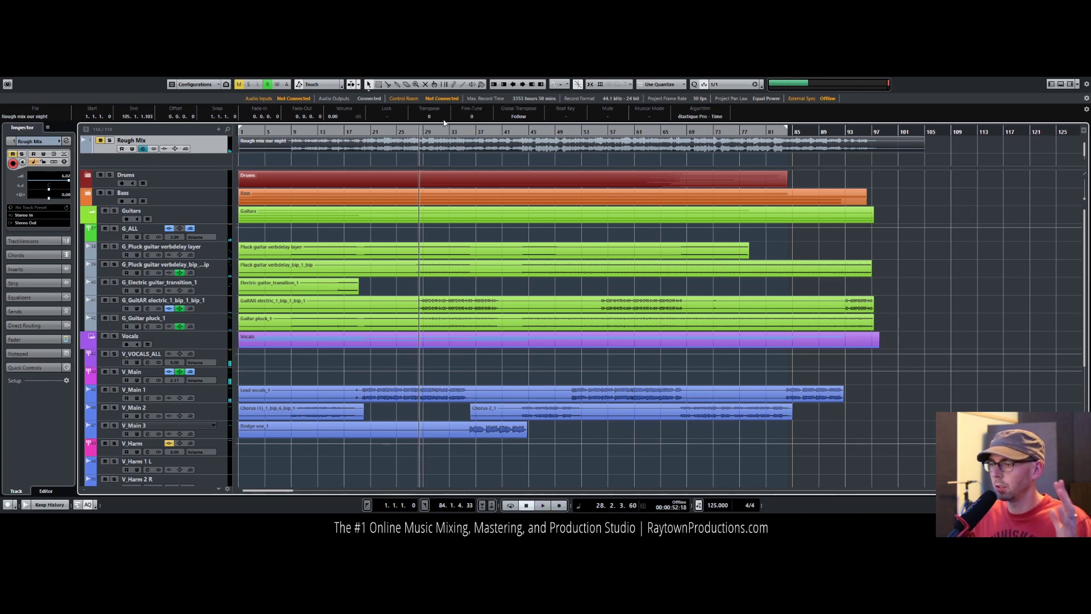
Step: Open V_Main's C6 Stereo insert and adjust the levels of upper bands 4 and 5 while checking them in playback
left_click(225, 378)
left_click(19, 173)
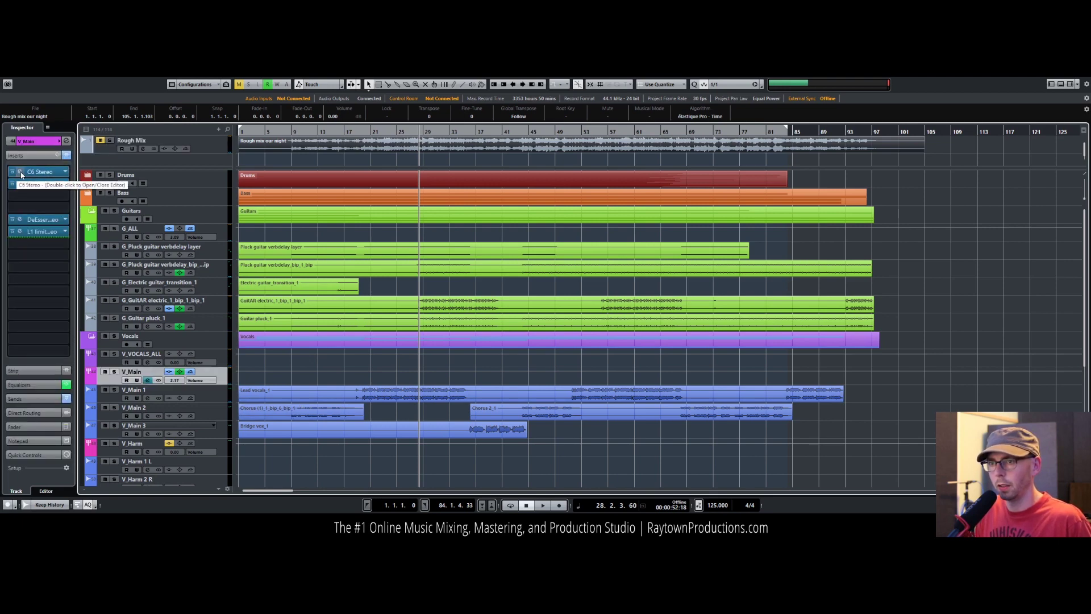
left_click_drag(606, 280, 594, 218)
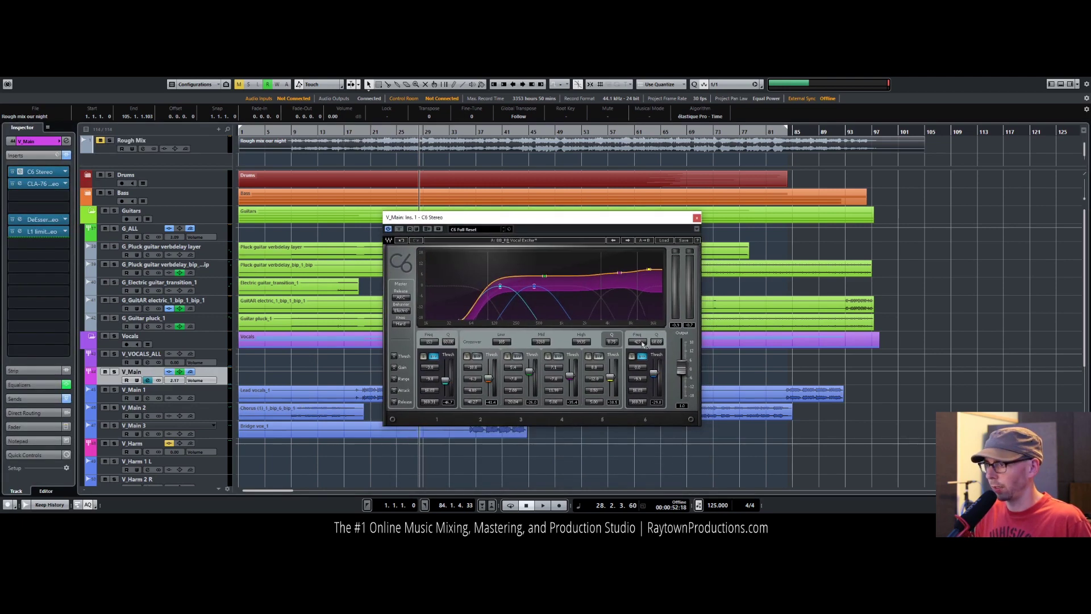
left_click_drag(596, 371, 554, 376)
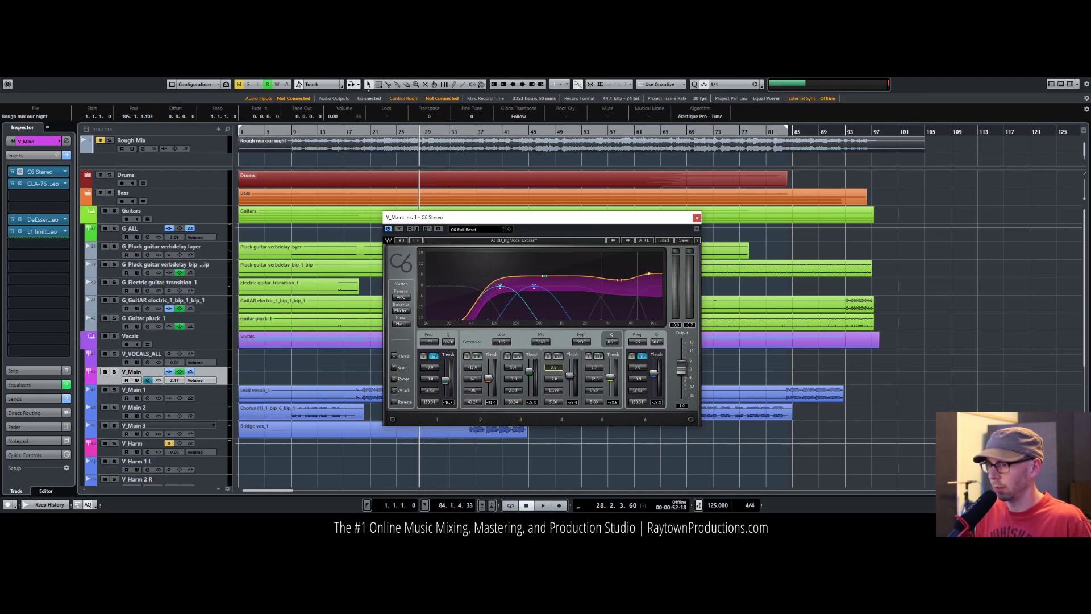
key("space")
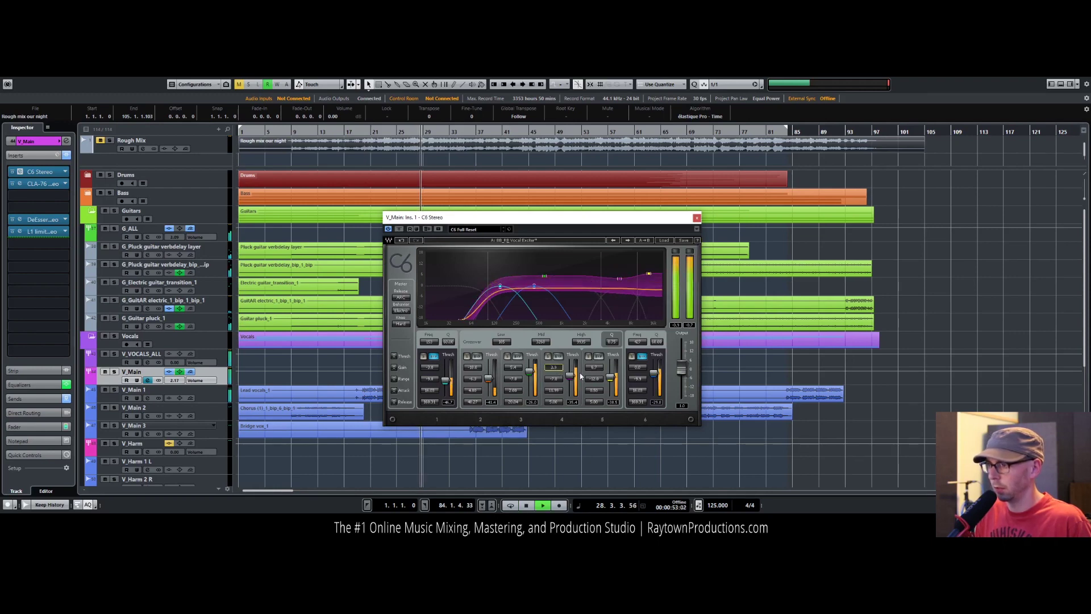
left_click_drag(555, 380, 556, 387)
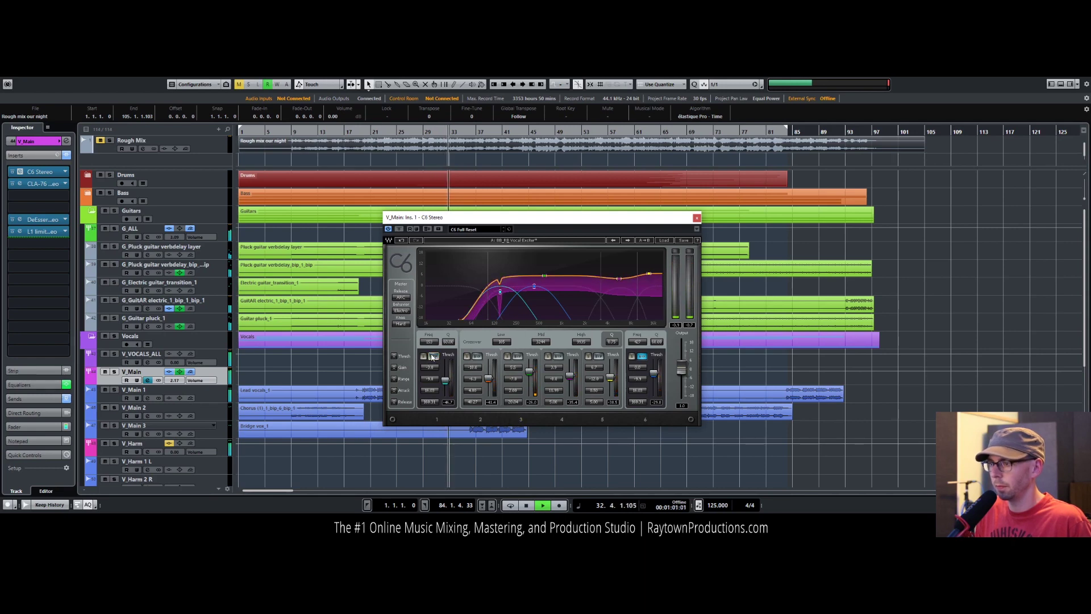
Step: Move C6 band 1 up into the low mids with a broader dip, raise its threshold, and close the plug-in
mouse_move(448, 341)
left_mouse_down()
mouse_move(448, 364)
mouse_move(429, 332)
left_mouse_up()
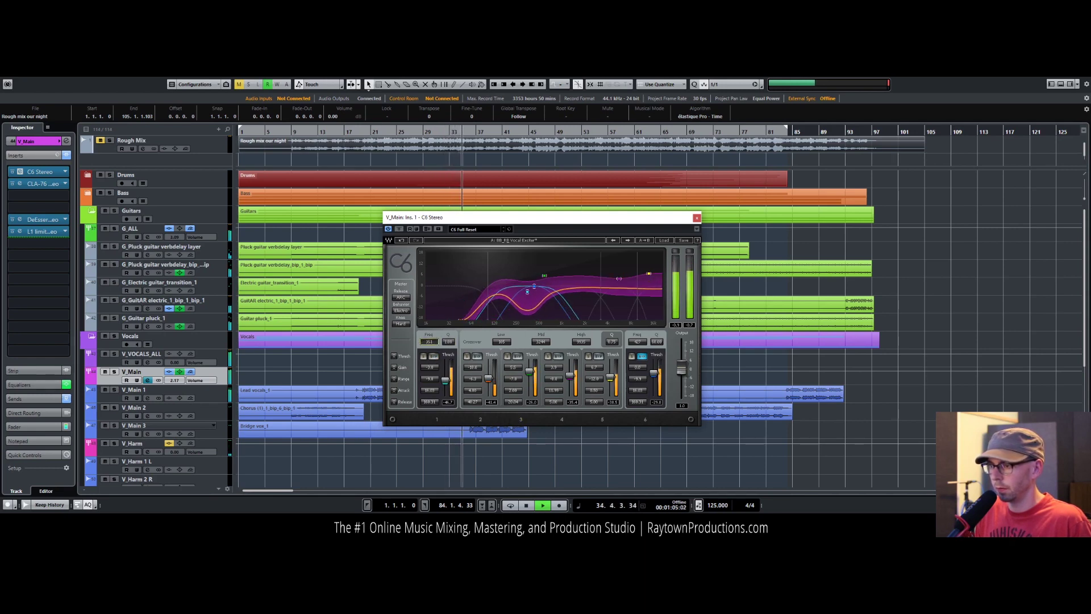
left_click_drag(446, 375, 446, 367)
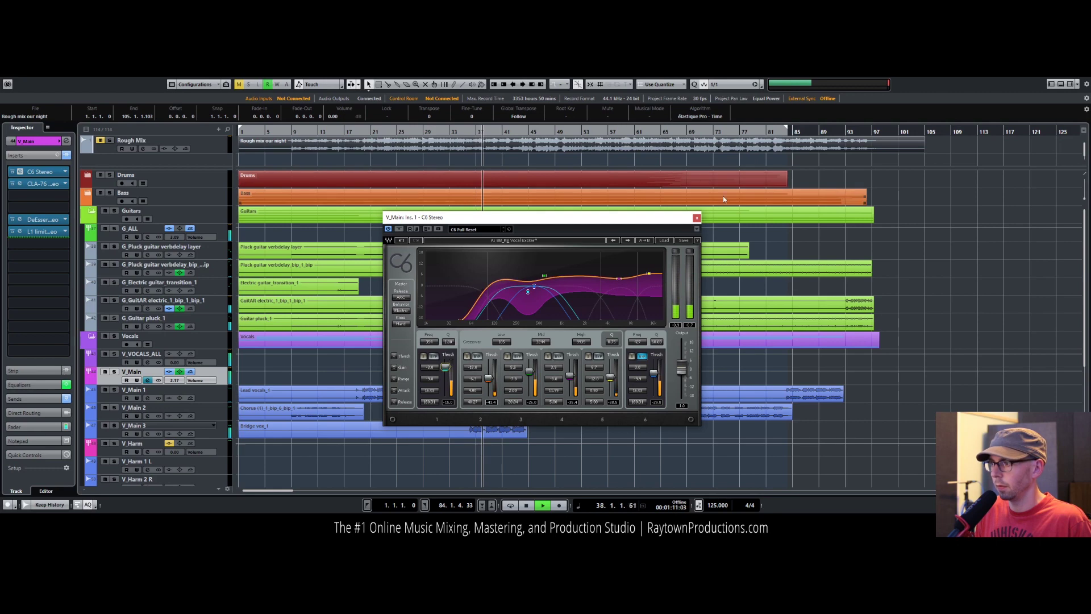
left_click(697, 219)
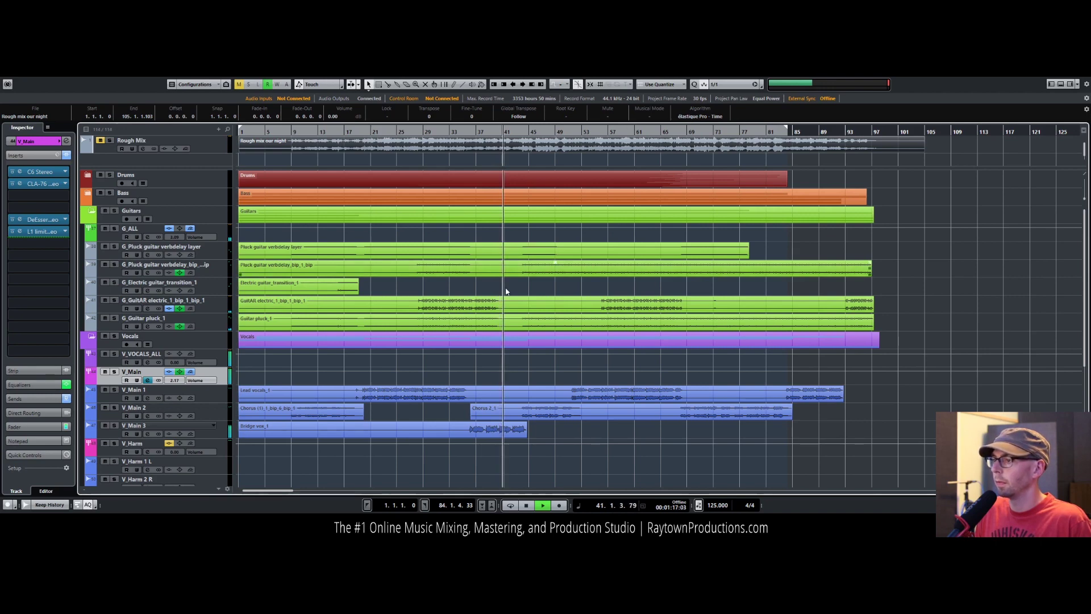
Step: Raise the Chorus 2_1 event on V_Main 2 to a volume of 4.00 during playback, and stop
scroll(219, 267, "down", 3)
left_click(398, 304)
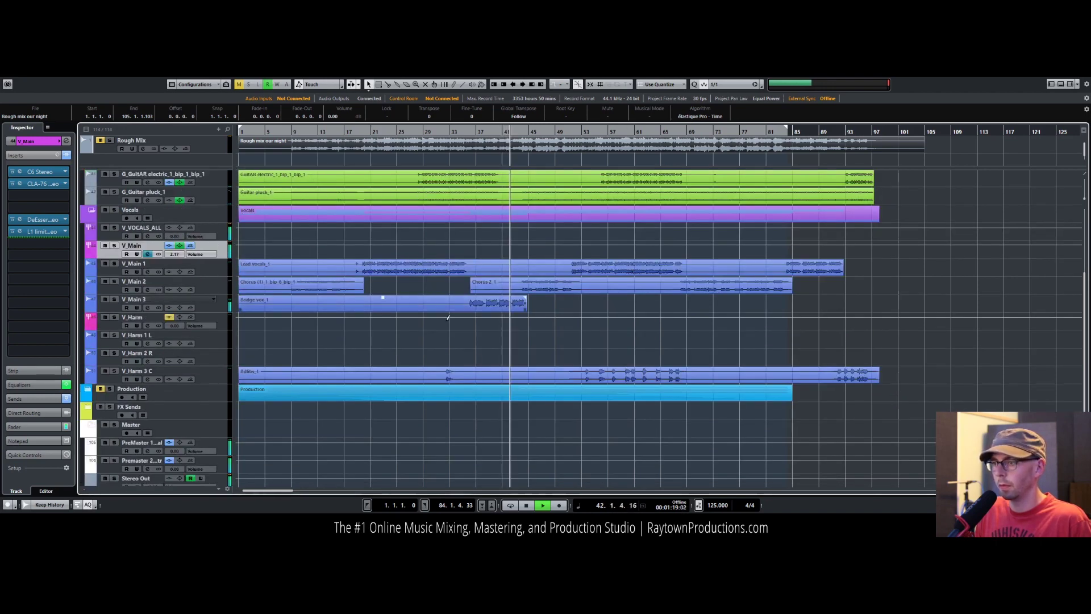
left_click(529, 289)
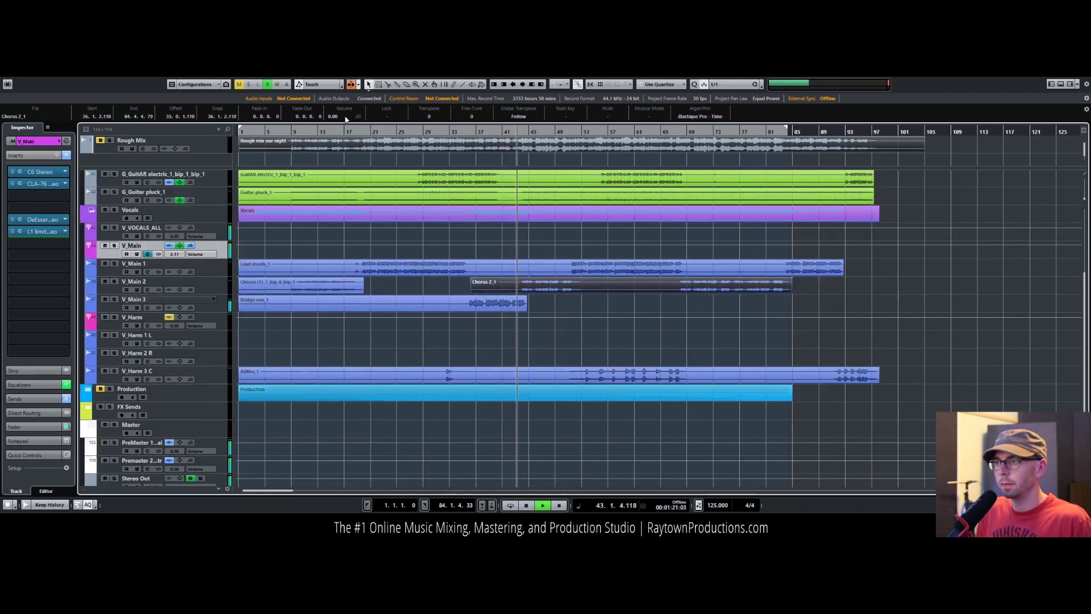
scroll(344, 116, "up", 3)
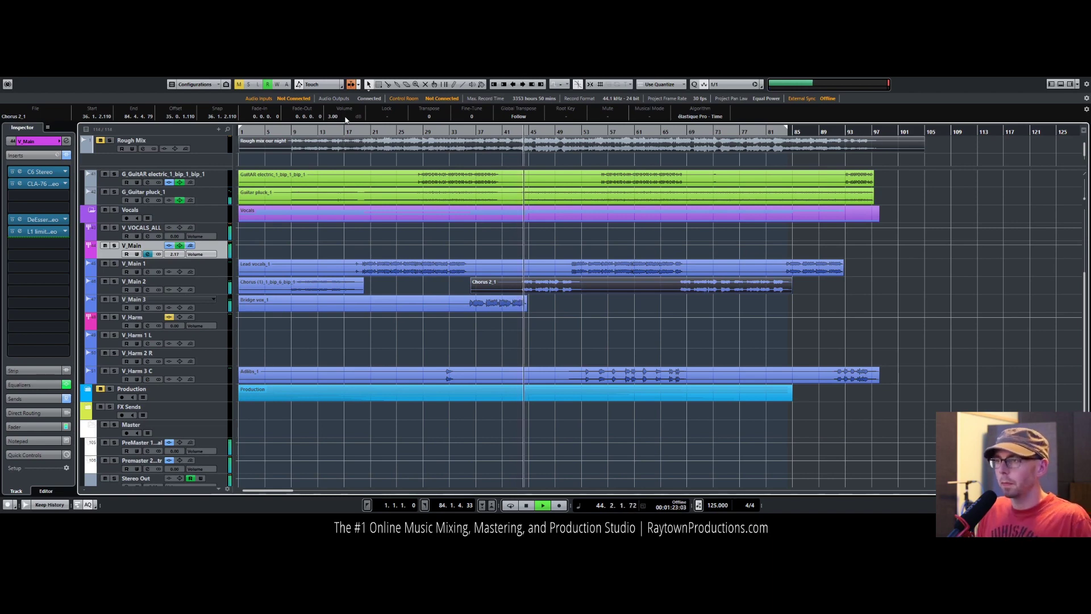
scroll(344, 117, "up", 1)
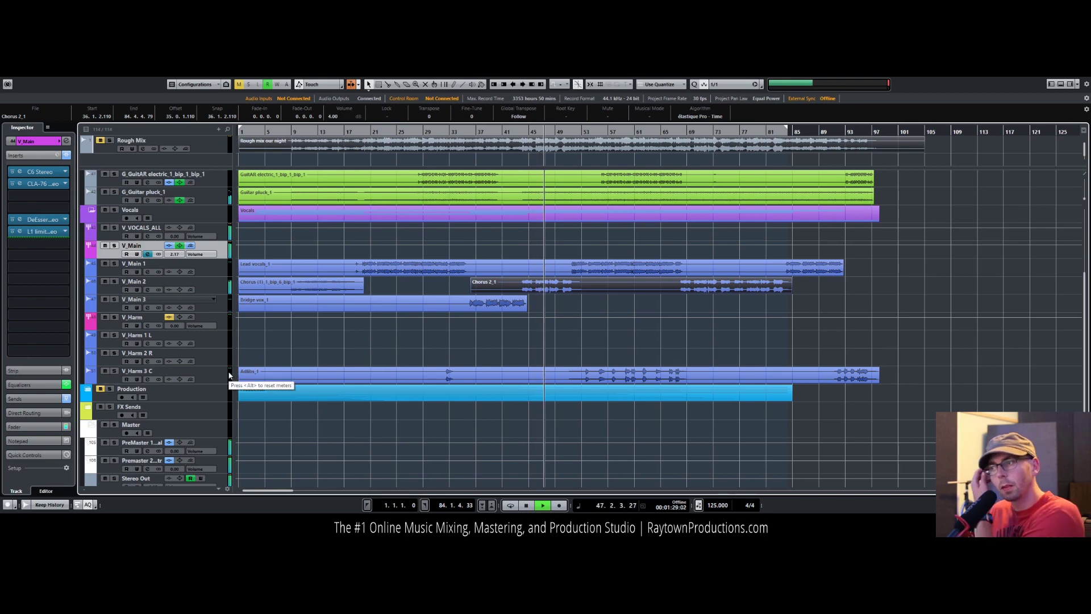
key("space")
left_click(243, 307)
left_click(276, 316)
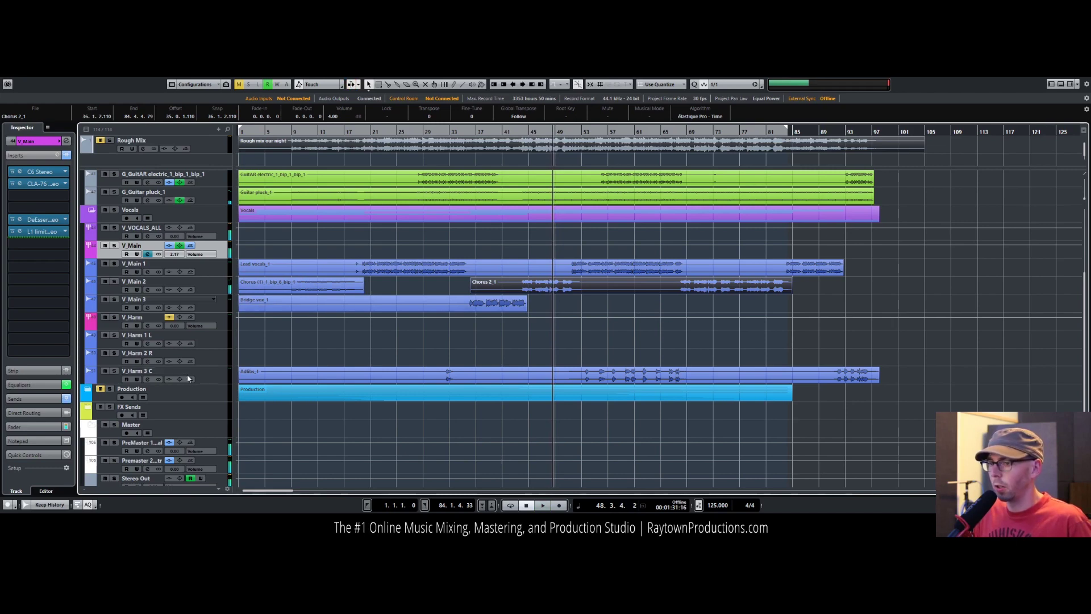
Step: Play from about bar 52, raise the volume of V_Harm 3 C to about 2.17 by ear, and stop
left_click(216, 378)
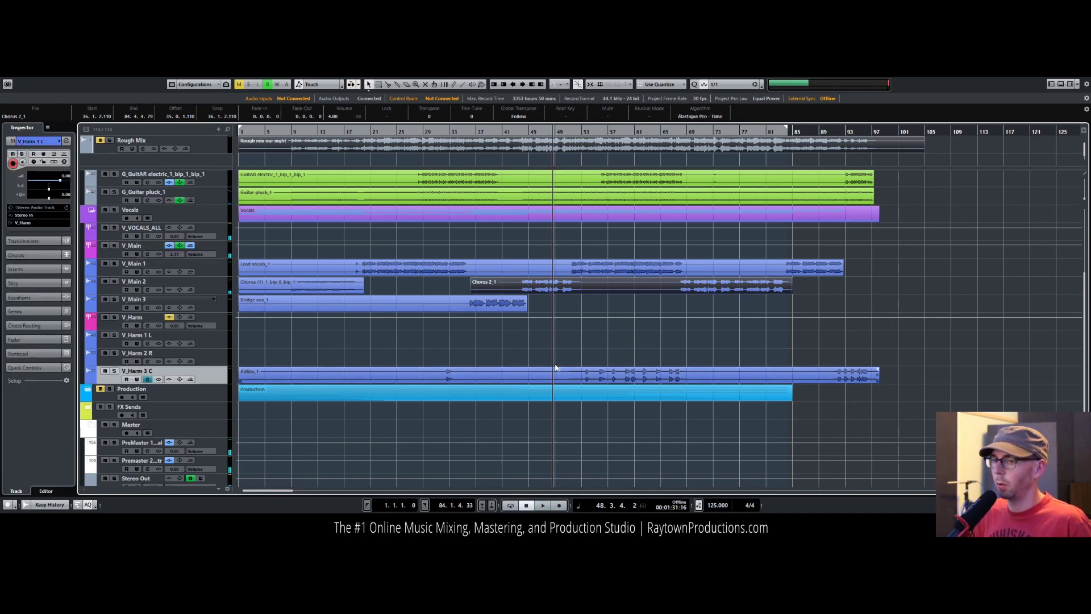
key("alt")
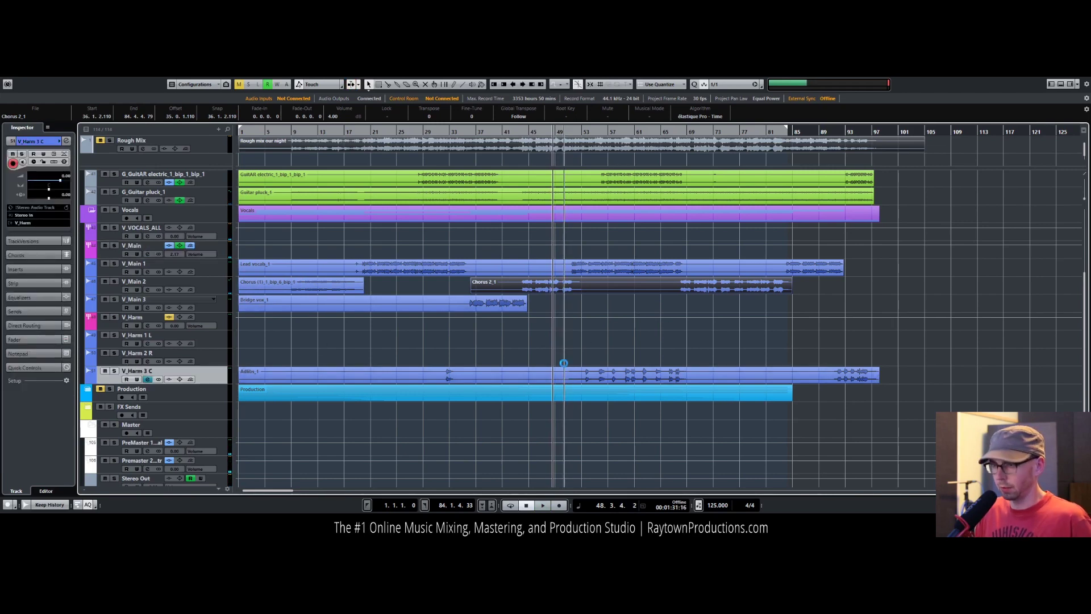
scroll(376, 350, "up", 2)
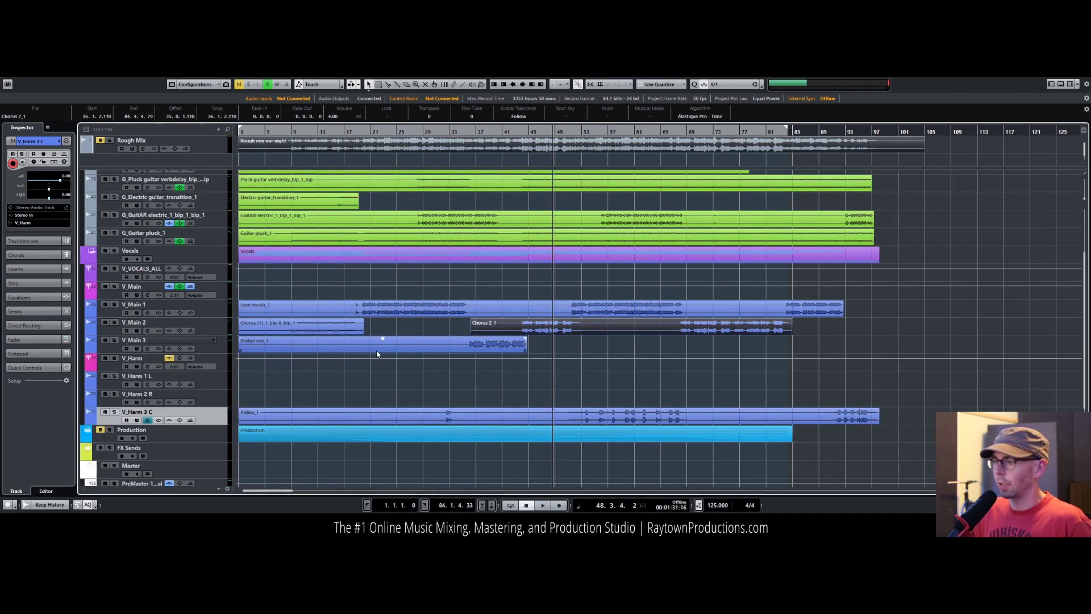
scroll(451, 411, "down", 3)
scroll(451, 411, "up", 3)
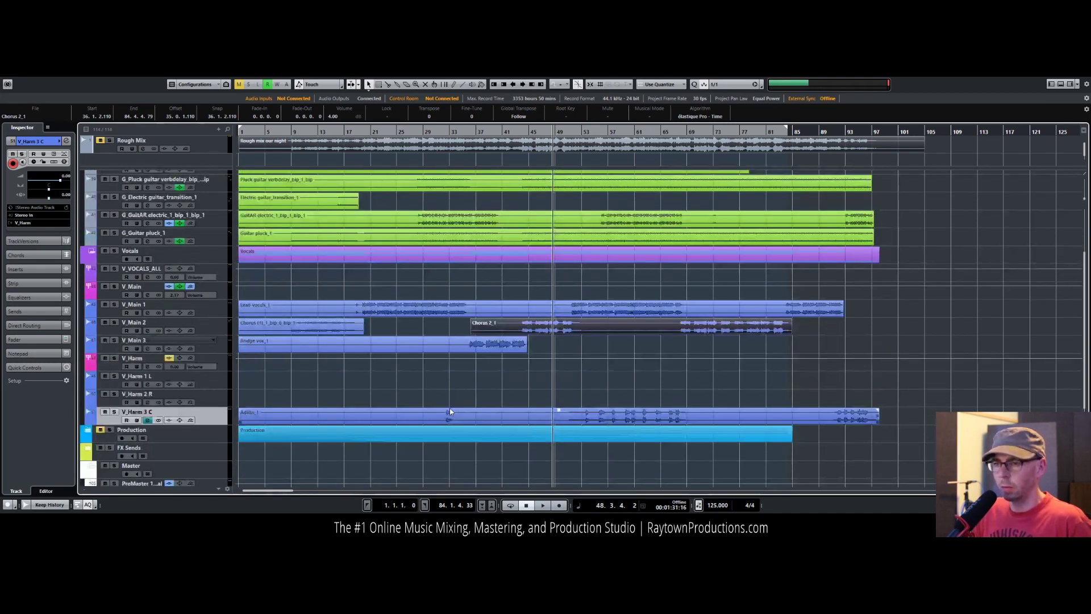
left_click(649, 419)
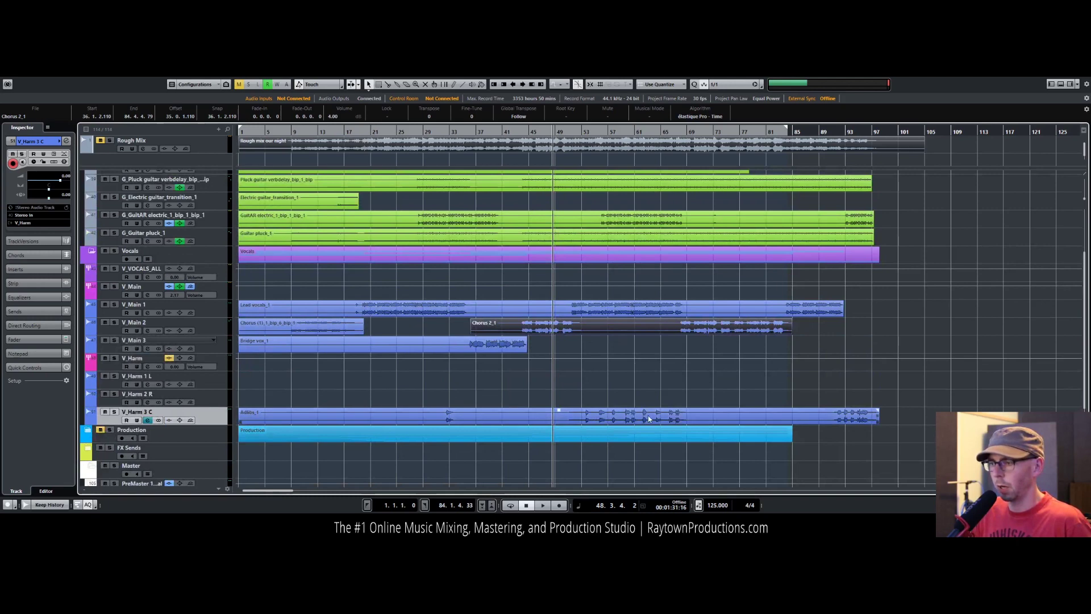
left_click(605, 429)
left_click(576, 132)
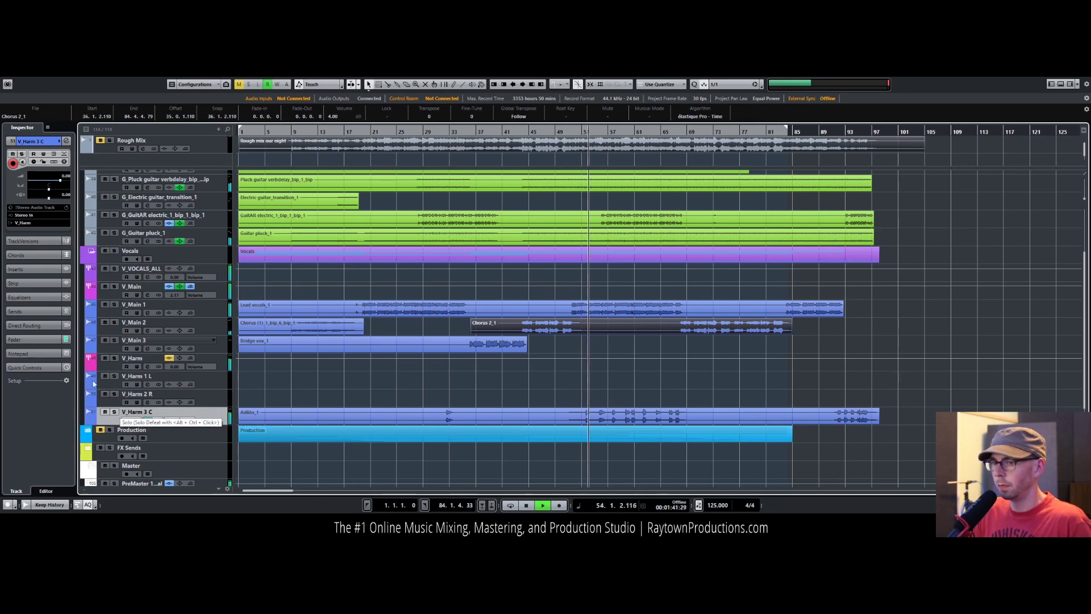
scroll(55, 180, "up", 2)
scroll(55, 180, "up", 1)
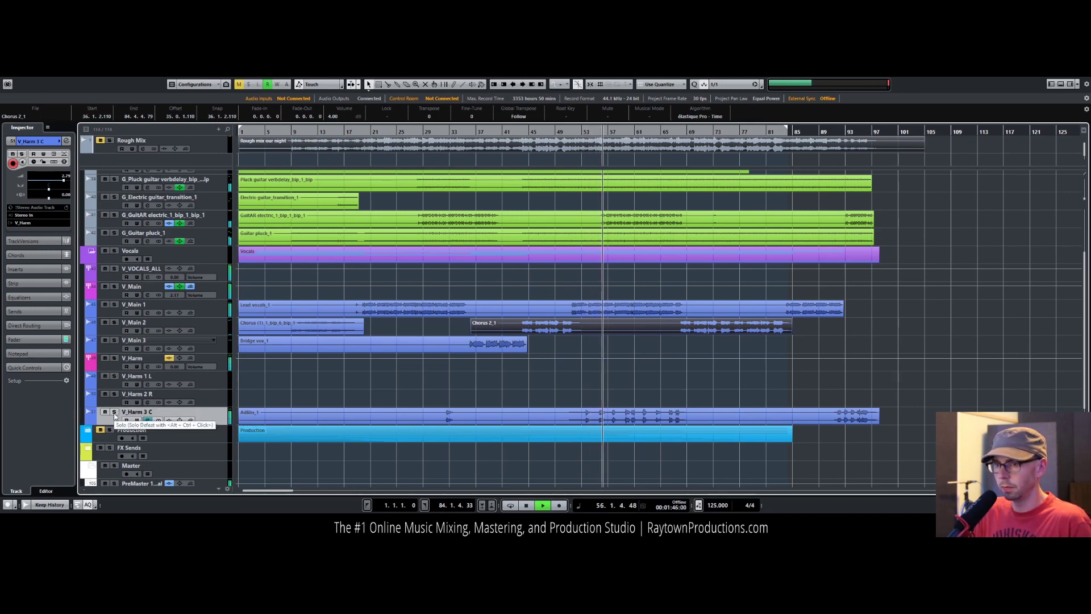
scroll(53, 179, "down", 1)
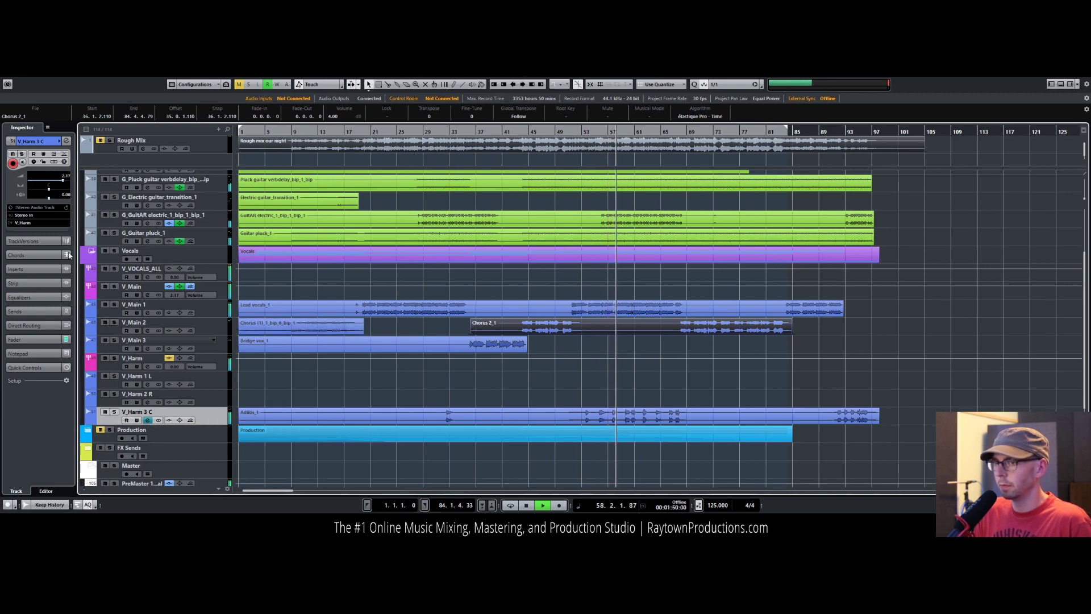
key("space")
Step: Insert the PanMan plug-in in the fourth insert slot of the V_Harm group track
left_click(39, 265)
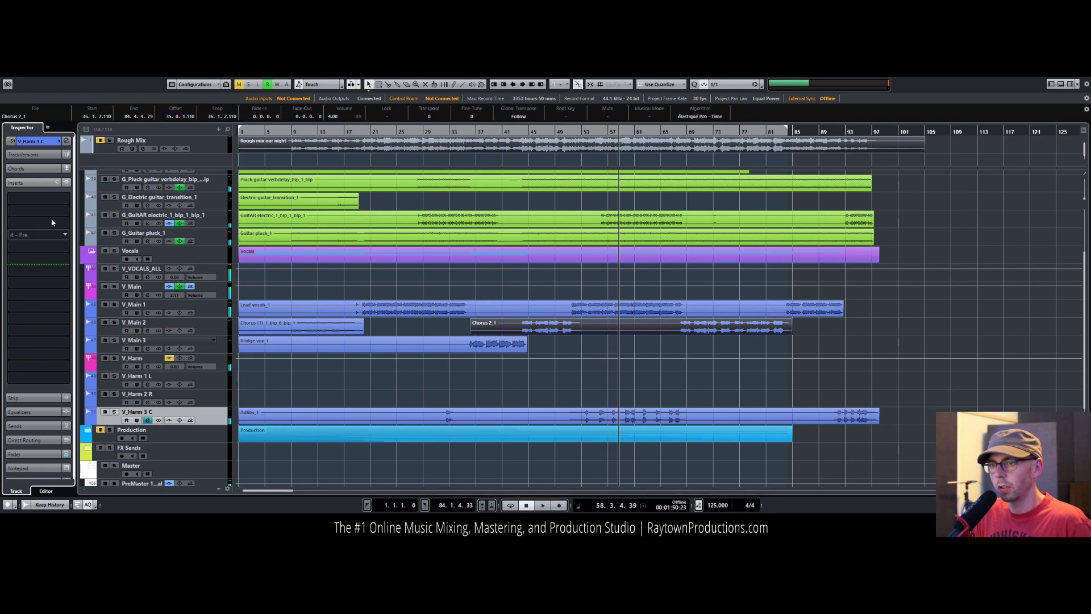
left_click(223, 363)
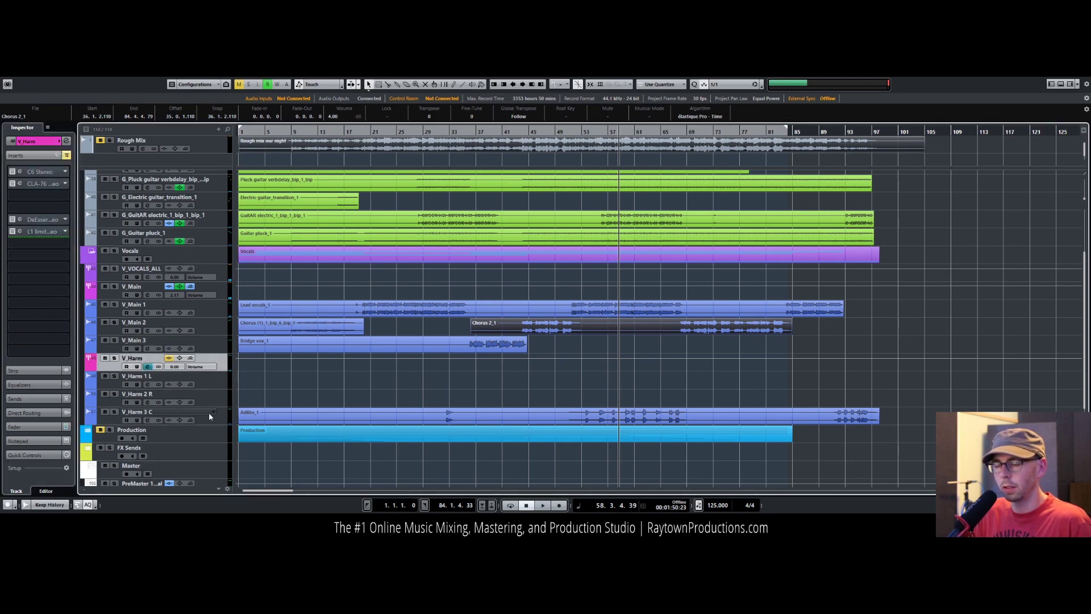
left_click(52, 173)
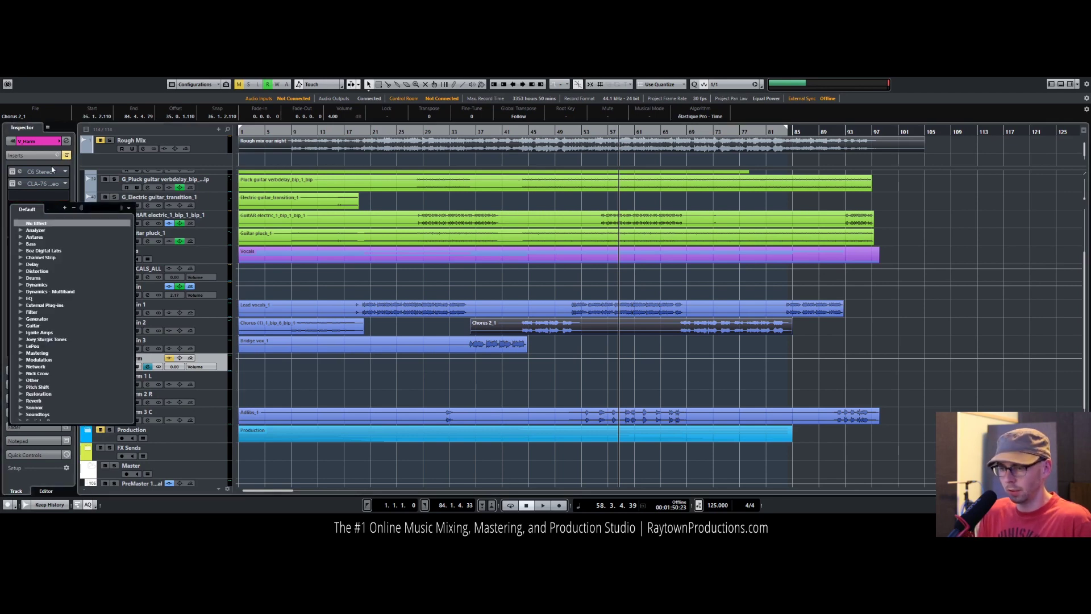
type("pan")
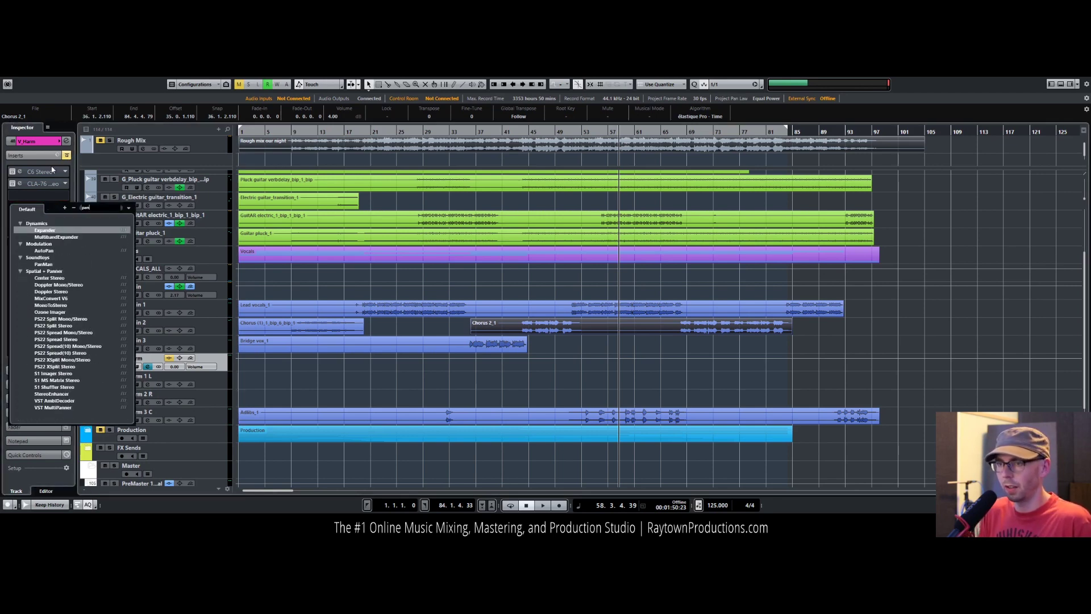
type("man")
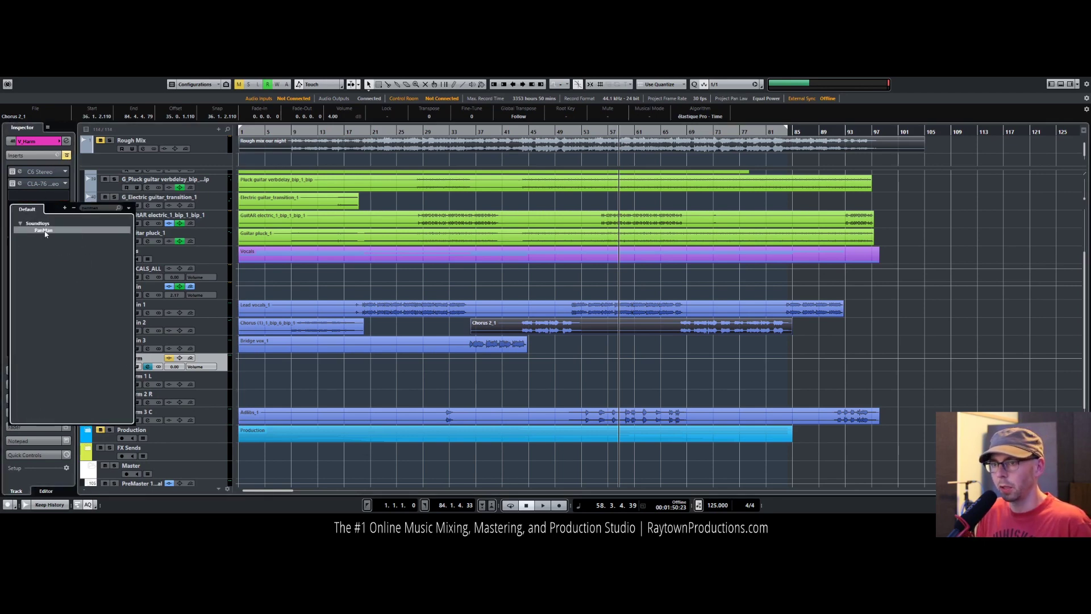
left_click(44, 230)
left_click_drag(580, 141, 435, 177)
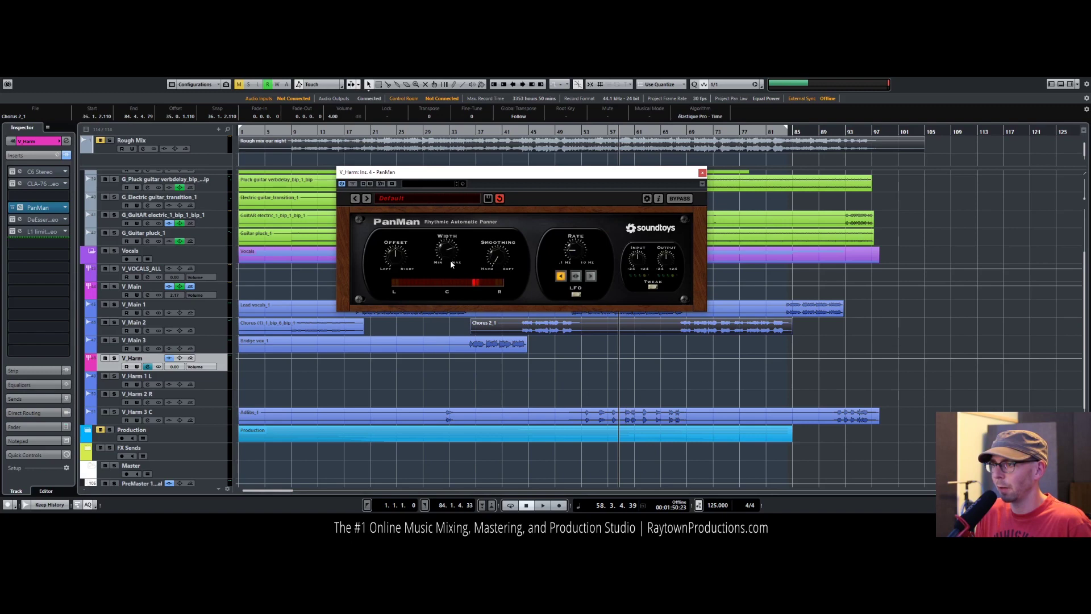
Step: Load PanMan's Minor Movement preset and set its rhythm to 2 bars, synced to the project's 125 BPM tempo
left_click(432, 199)
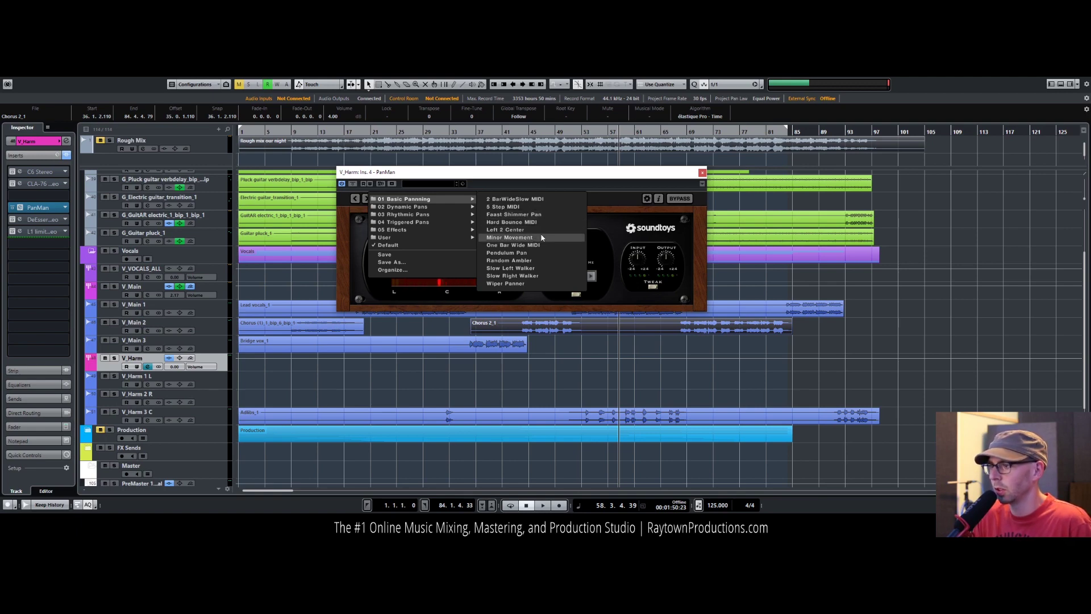
left_click(543, 239)
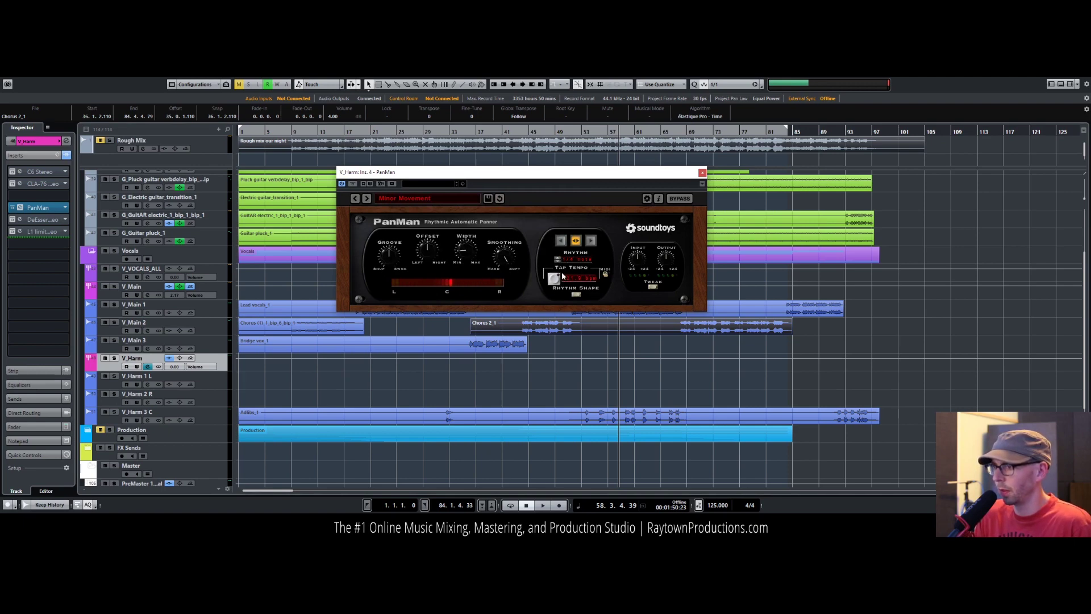
left_click(571, 291)
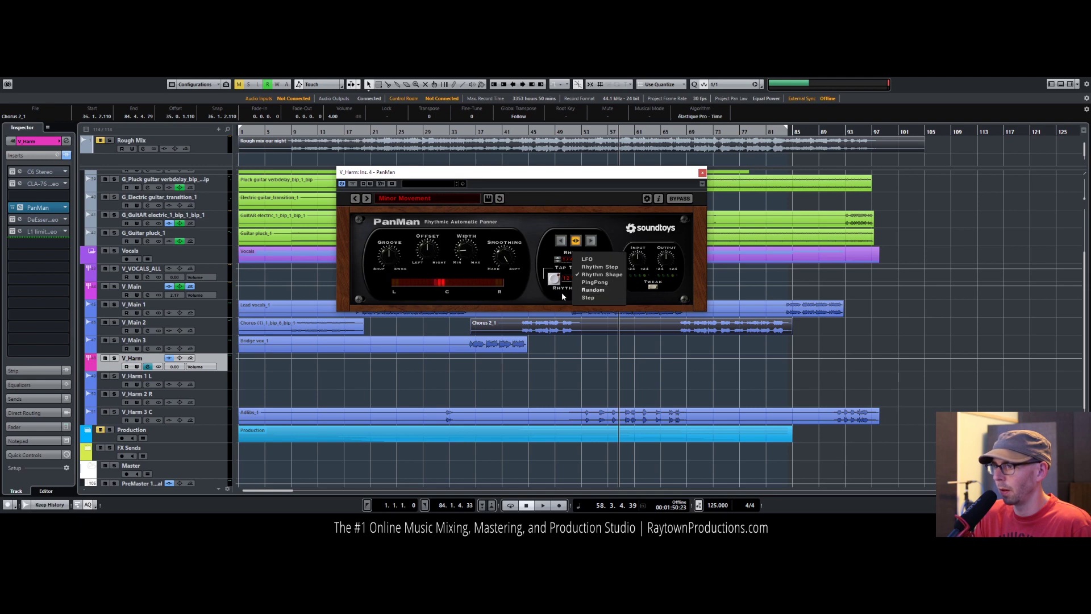
left_click(562, 296)
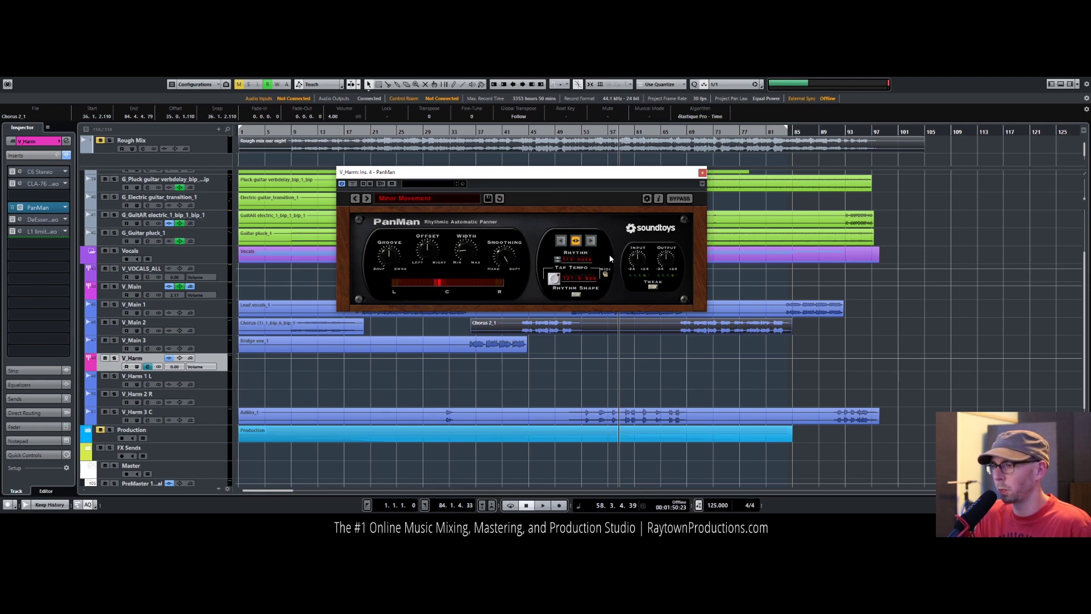
left_click(562, 264)
left_click(558, 265)
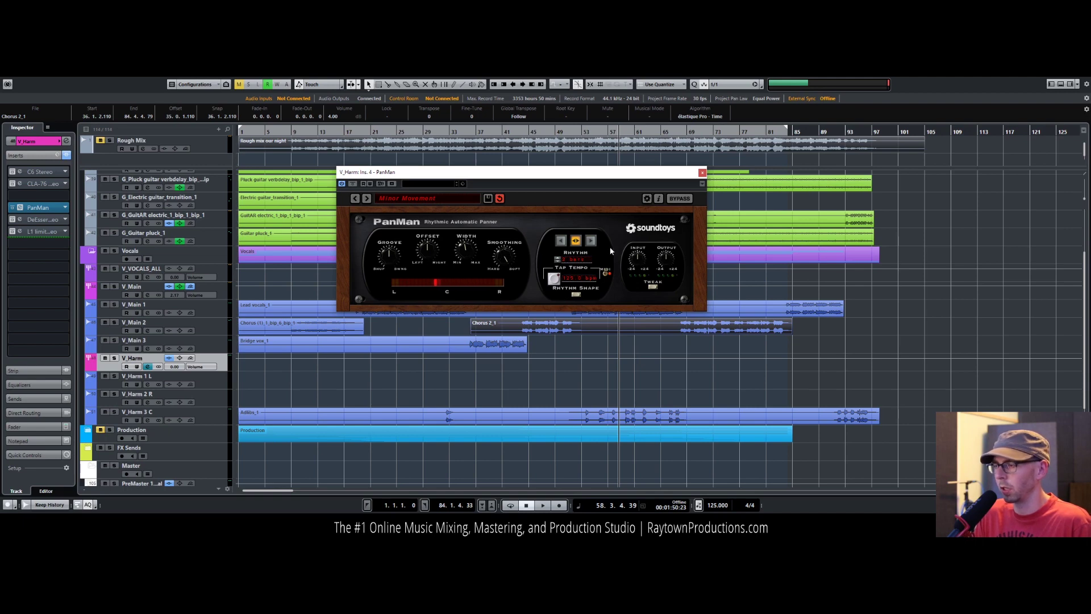
Step: Play from about bar 52 while fine-tuning PanMan's rhythm on the harmonies, and close the plug-in
left_click_drag(596, 178, 301, 209)
left_click_drag(565, 130, 575, 133)
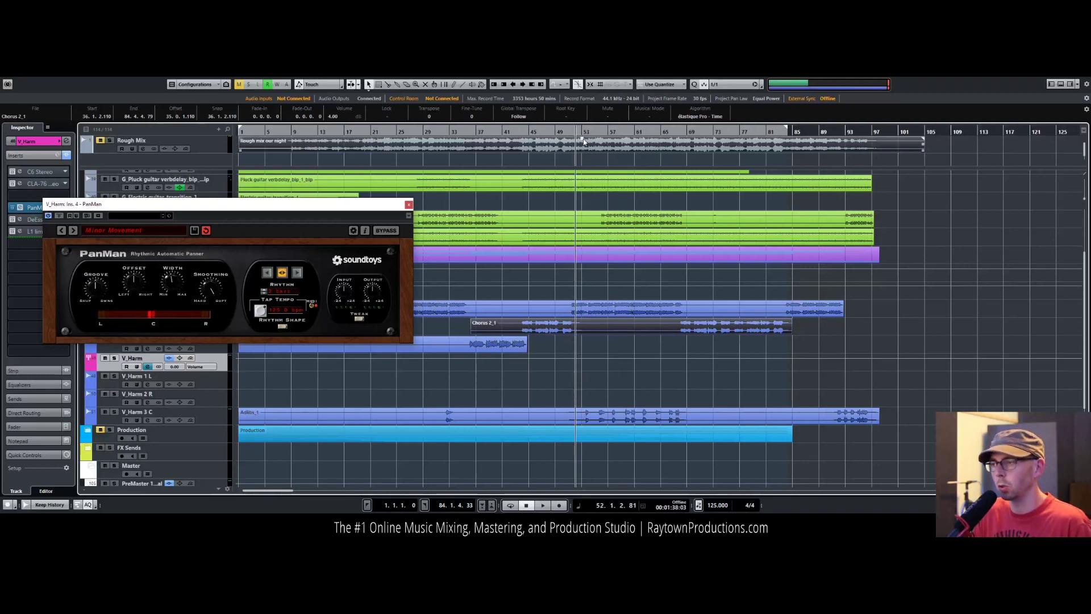
key("space")
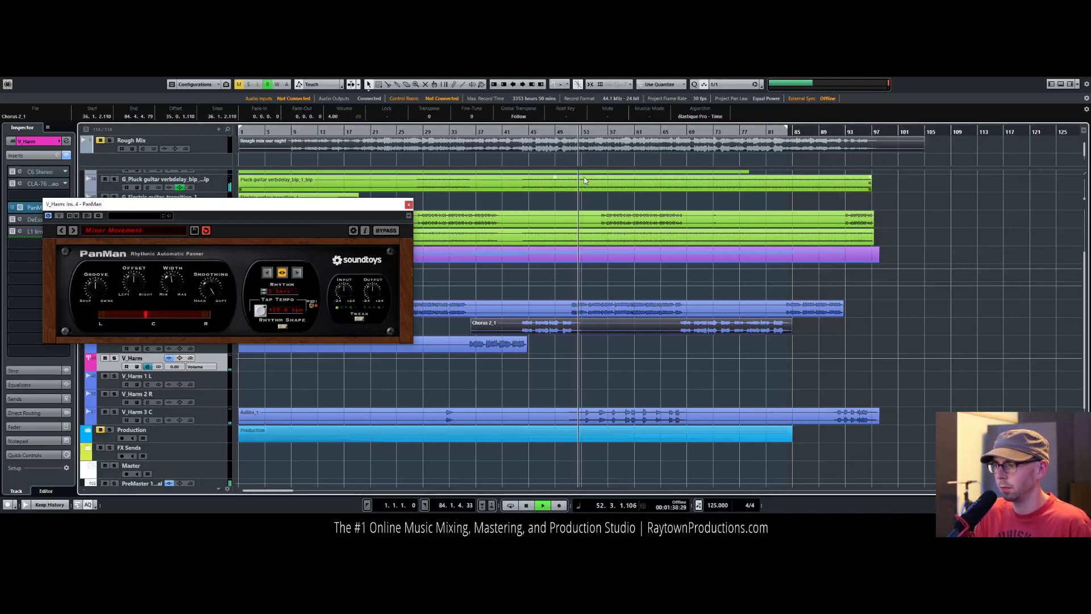
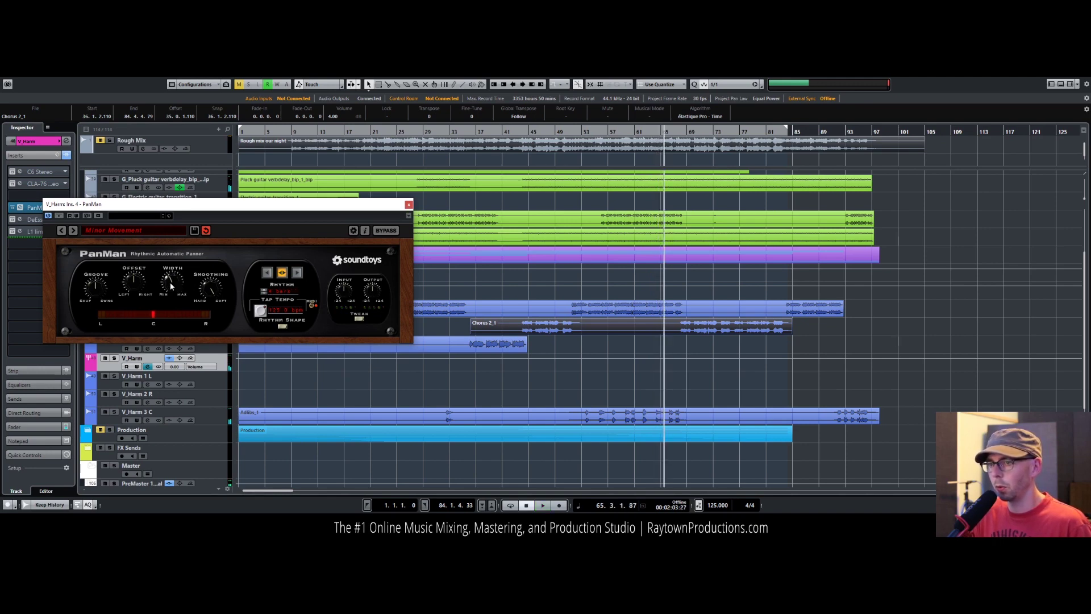
left_click(409, 205)
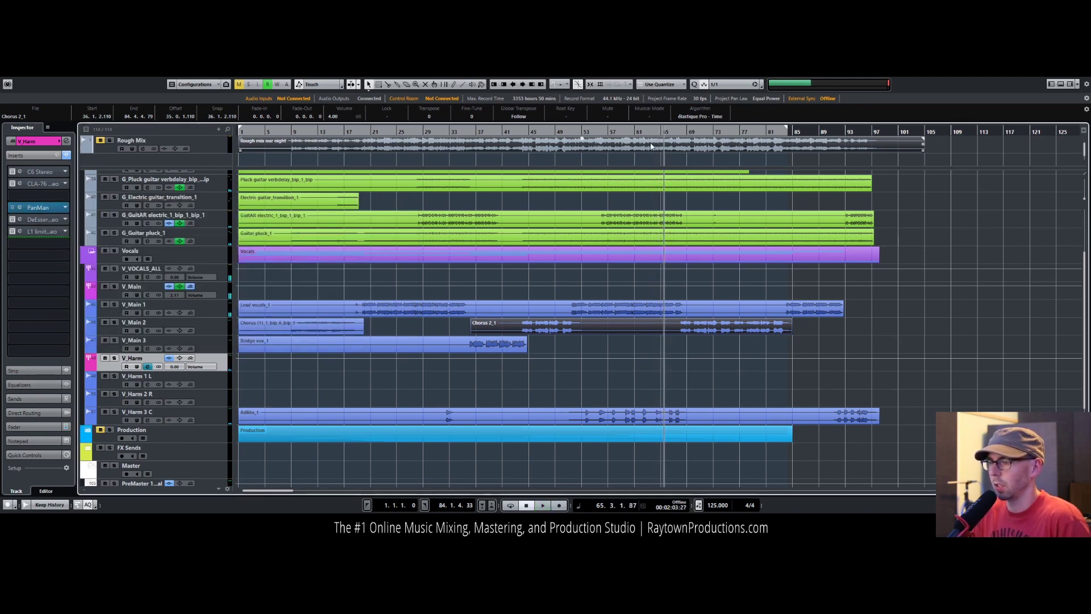
Step: Expand the Production folder and set the locator range from about bar 8 to bar 17, with the playhead at bar 9
scroll(712, 310, "down", 3)
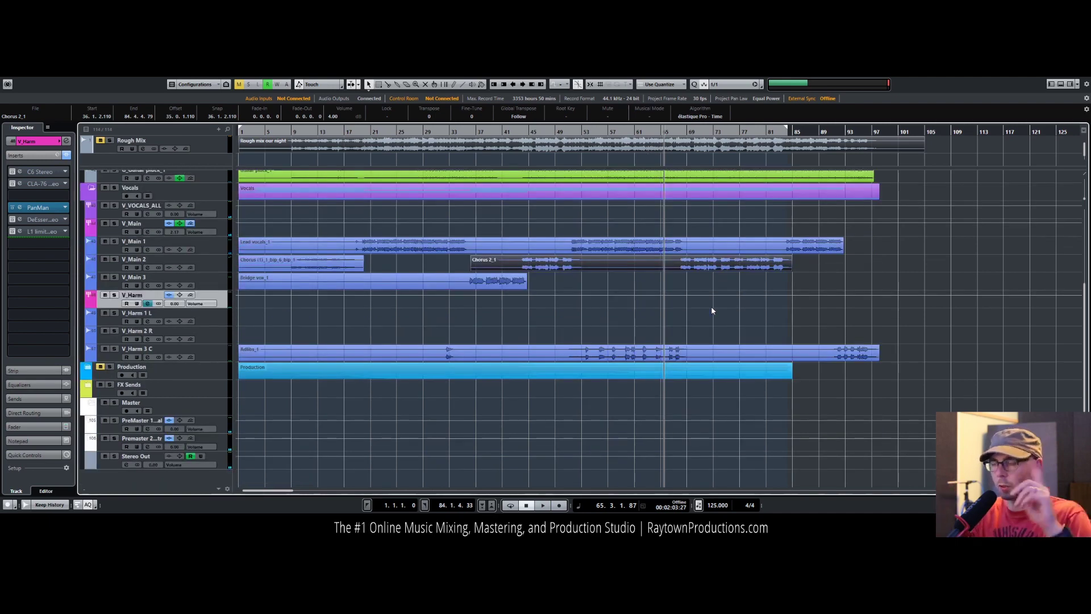
key("space")
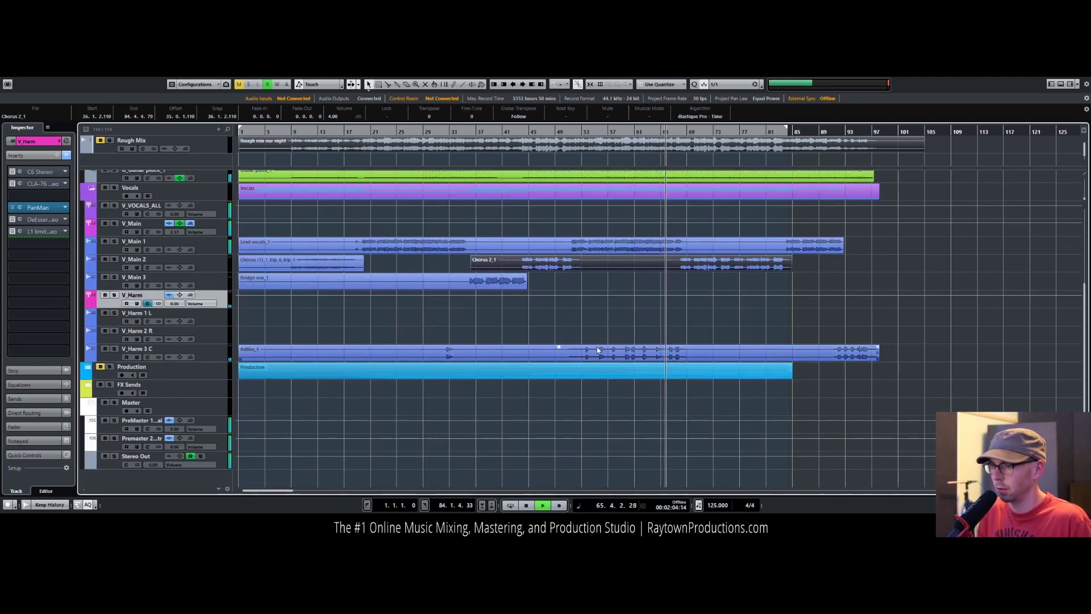
scroll(376, 319, "down", 6)
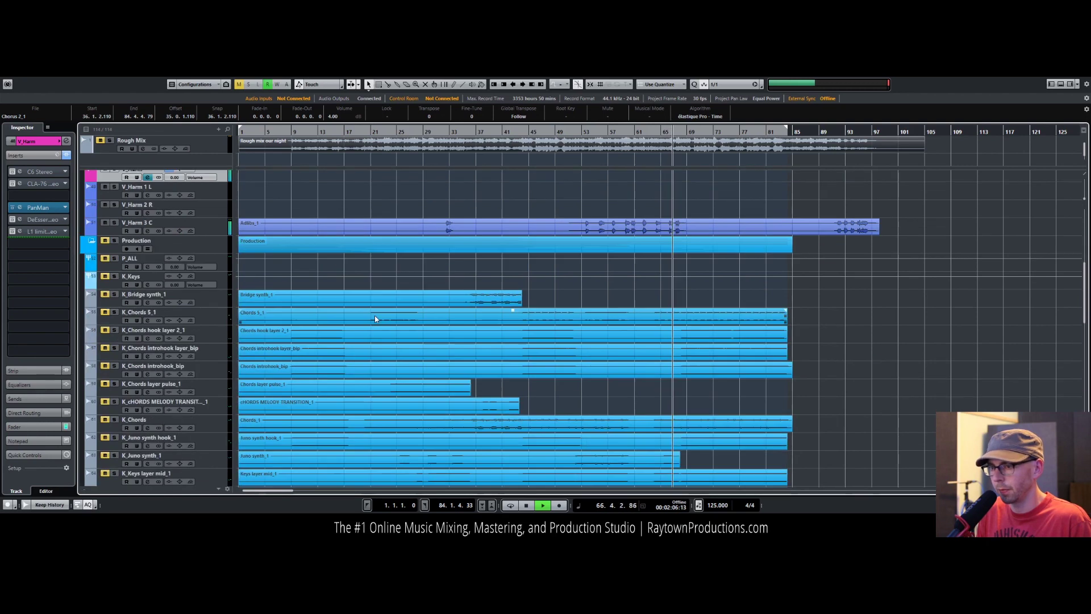
scroll(605, 200, "down", 3)
scroll(464, 253, "down", 3)
scroll(509, 219, "up", 3)
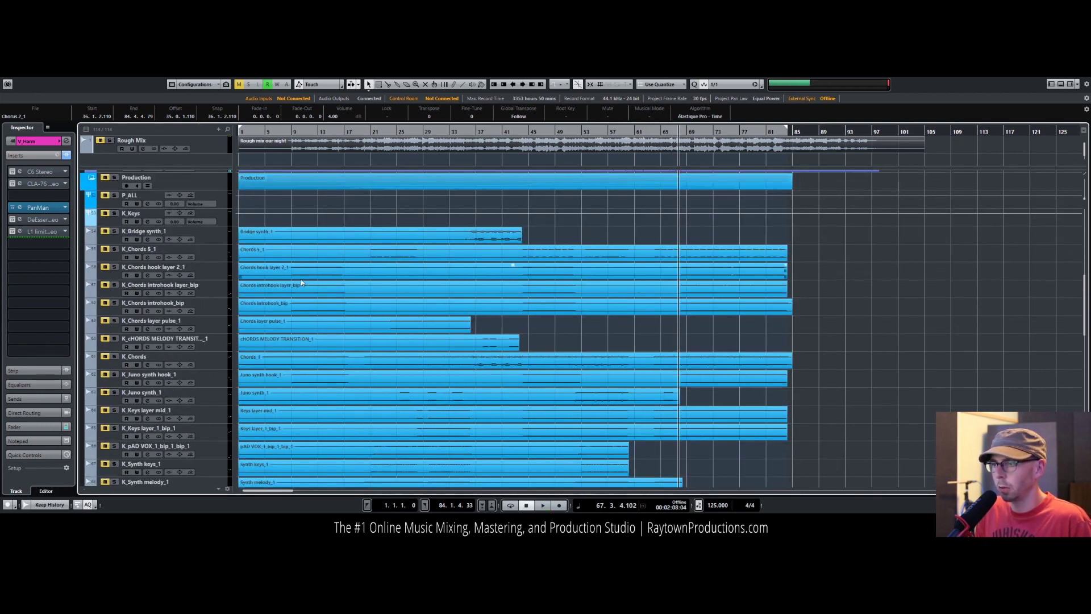
left_click(292, 131)
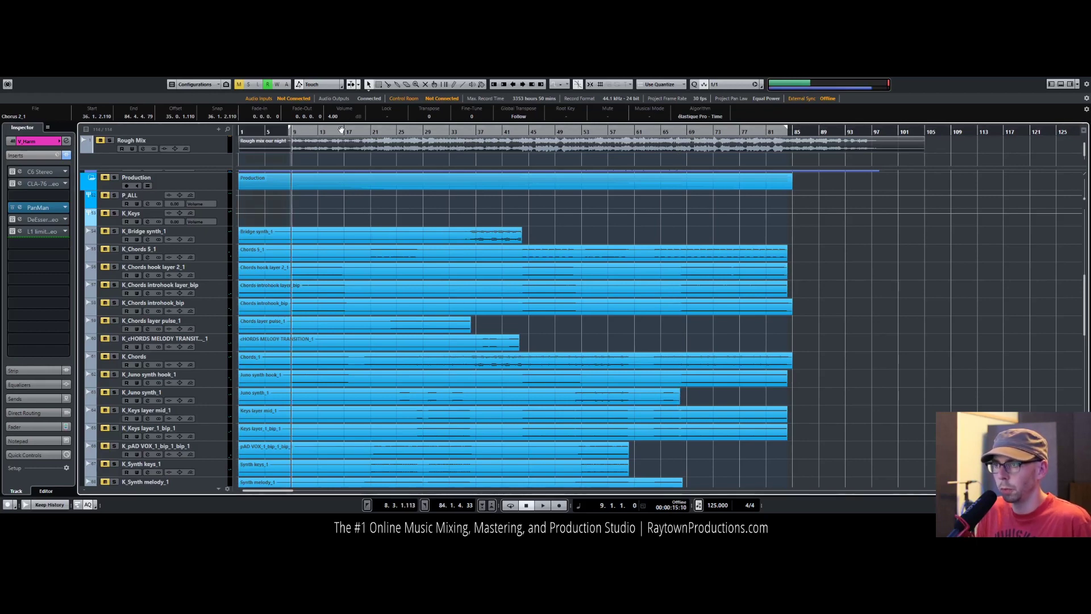
left_click_drag(292, 130, 349, 134)
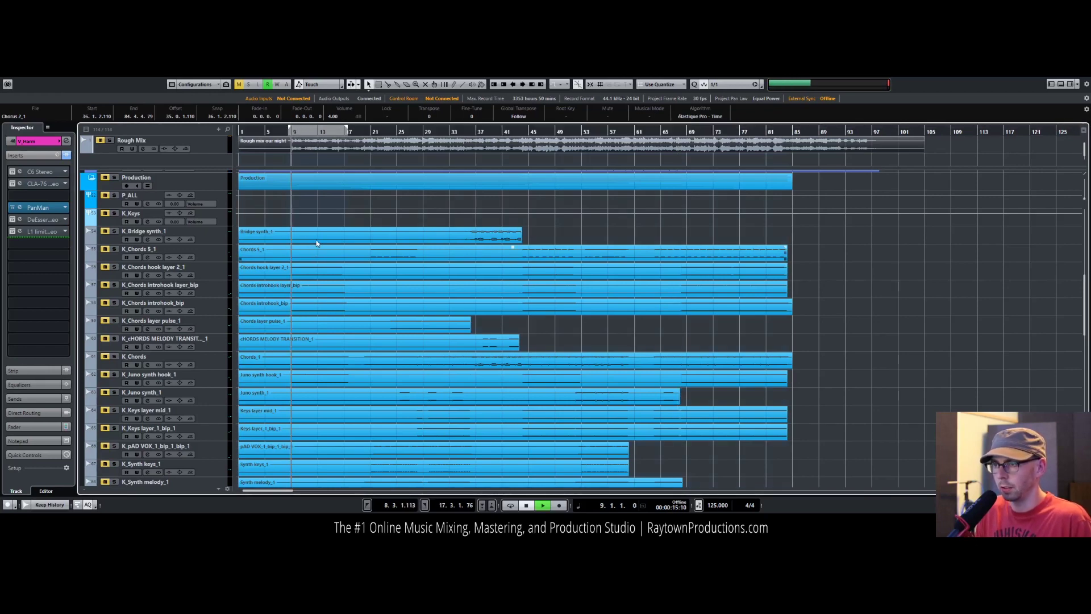
Step: Unmute the Production folder during playback and solo K_Chords hook layer 2_1, K_Chords introhook layer_bip and K_Chords introhook_bip
left_click(105, 177)
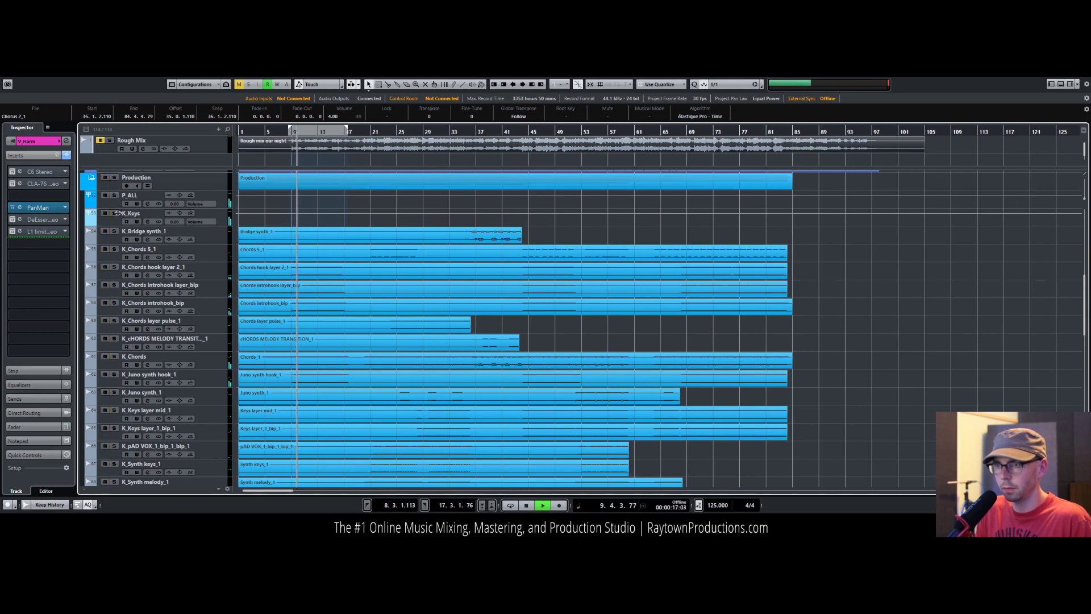
left_click(114, 267)
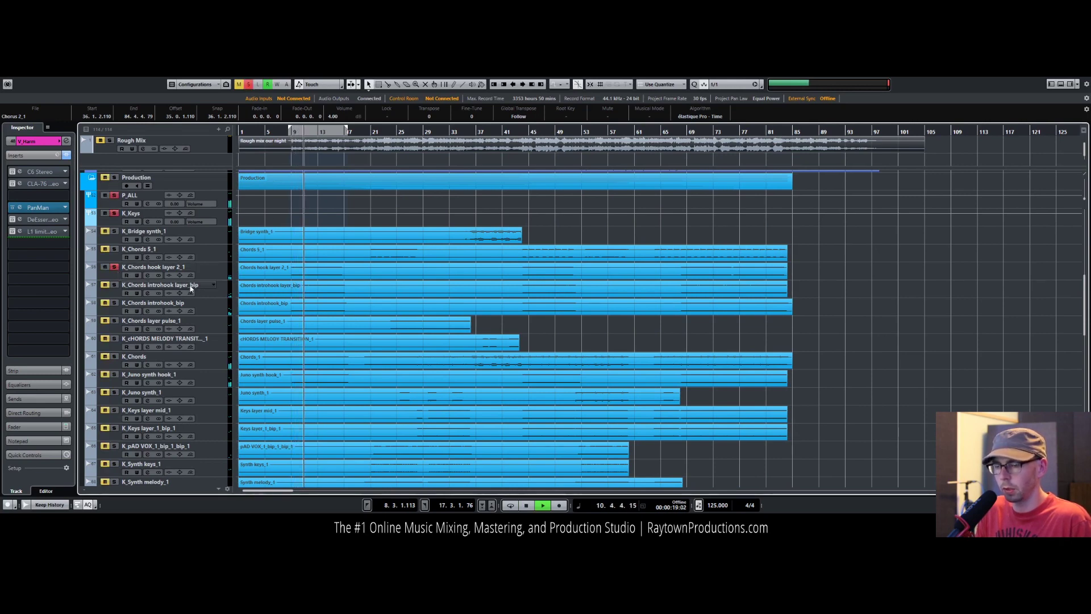
left_click(216, 291, "shift")
left_click(219, 305, "shift")
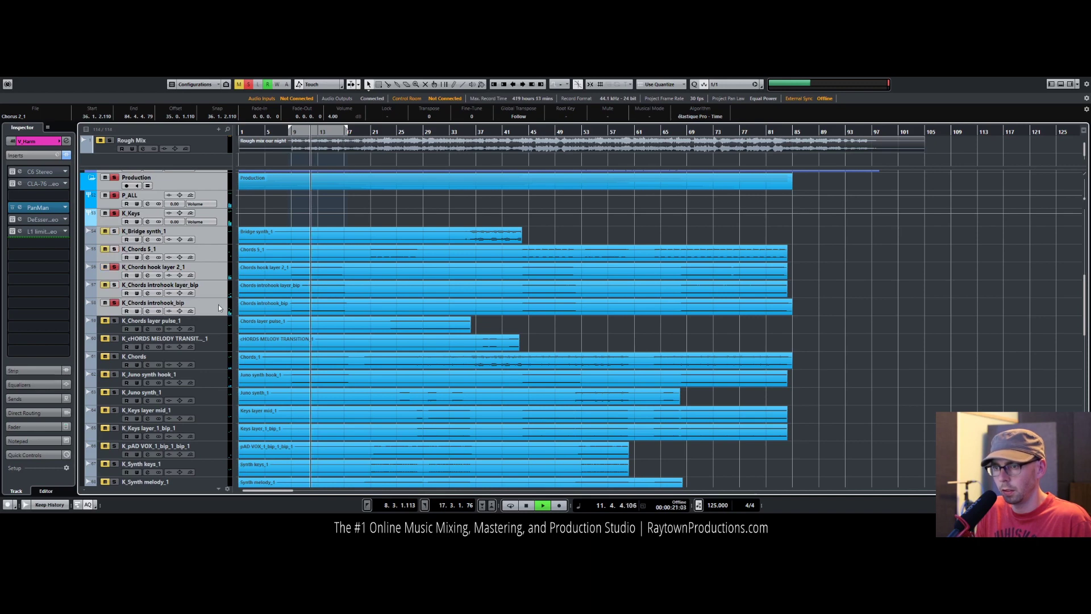
left_click(219, 304)
right_click(214, 307)
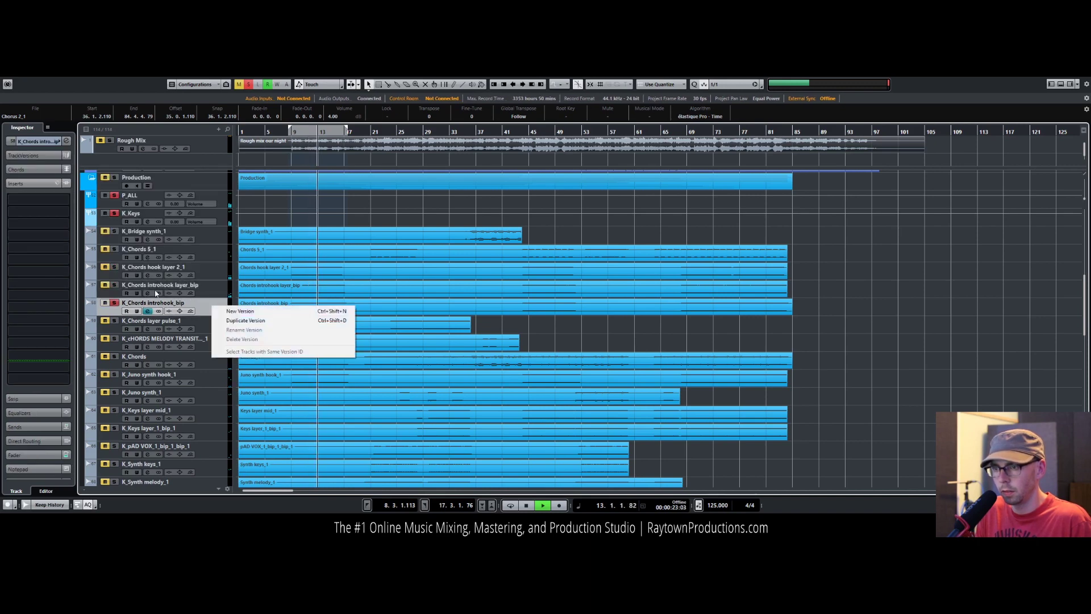
key("Escape")
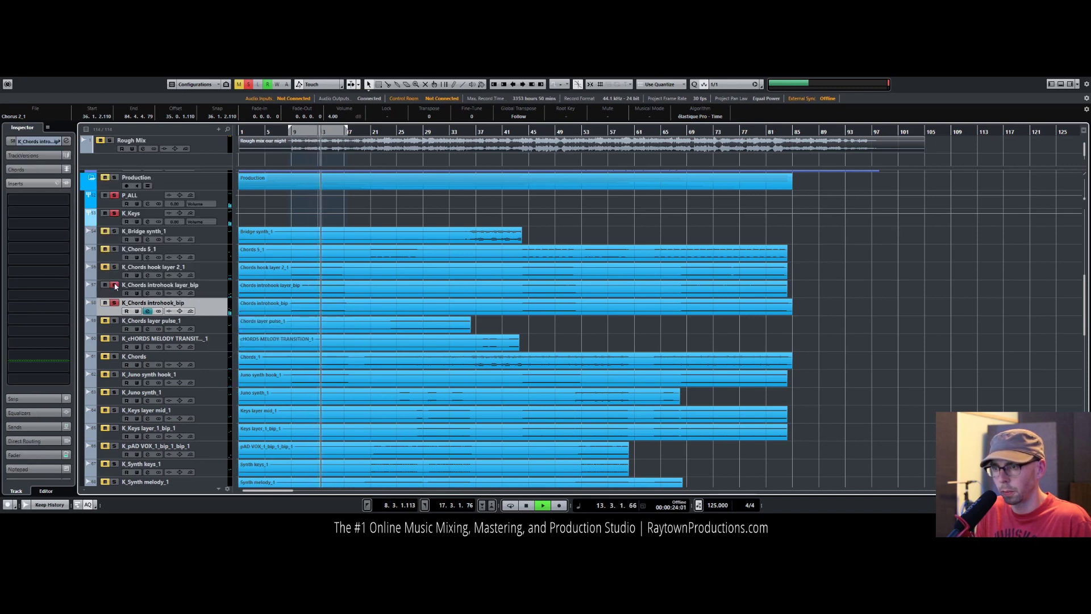
Step: Select the Chords hook layer 2, introhook layer and introhook events together and try raising their clip volume
left_click(327, 271)
left_click(329, 306, "shift")
left_click(330, 283, "shift")
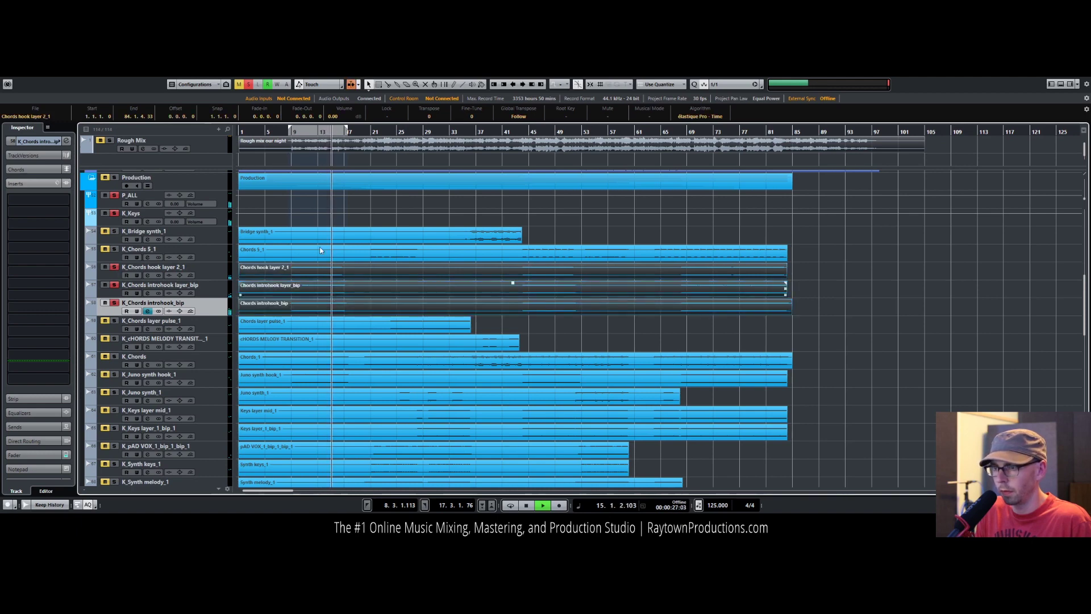
scroll(333, 117, "up", 8)
scroll(334, 117, "down", 9)
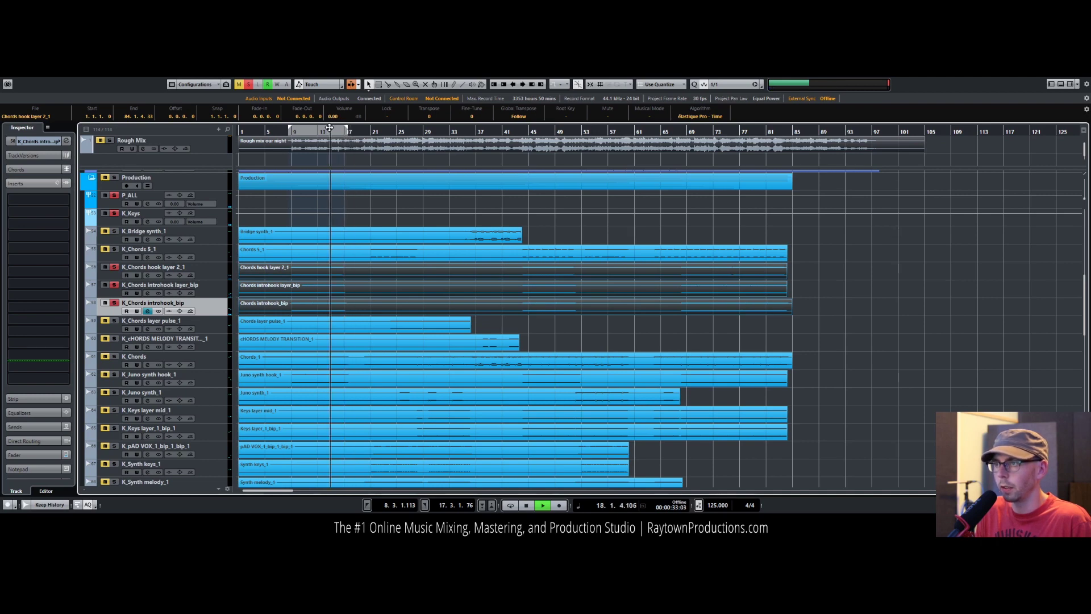
Step: Select most of the quiet synth and effects events in the Production folder and raise their clip volume to 15 dB
left_click_drag(331, 131, 333, 108)
left_click(426, 237)
left_click_drag(416, 253, 297, 341)
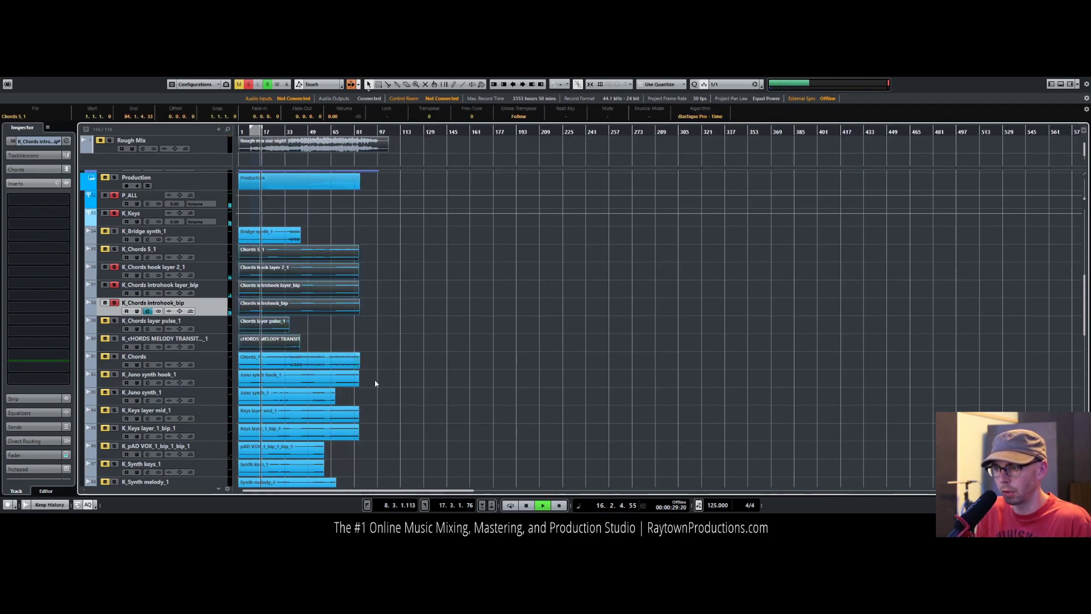
left_click_drag(381, 384, 312, 408)
scroll(367, 398, "down", 3)
left_click_drag(351, 313, 190, 335)
left_click_drag(380, 390, 309, 388)
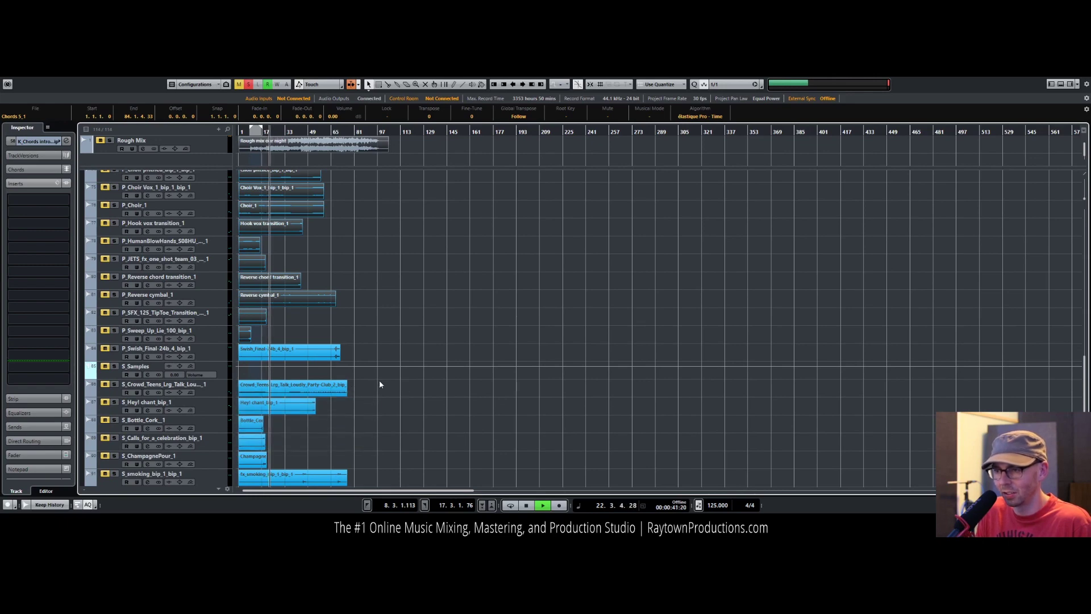
scroll(404, 246, "up", 4)
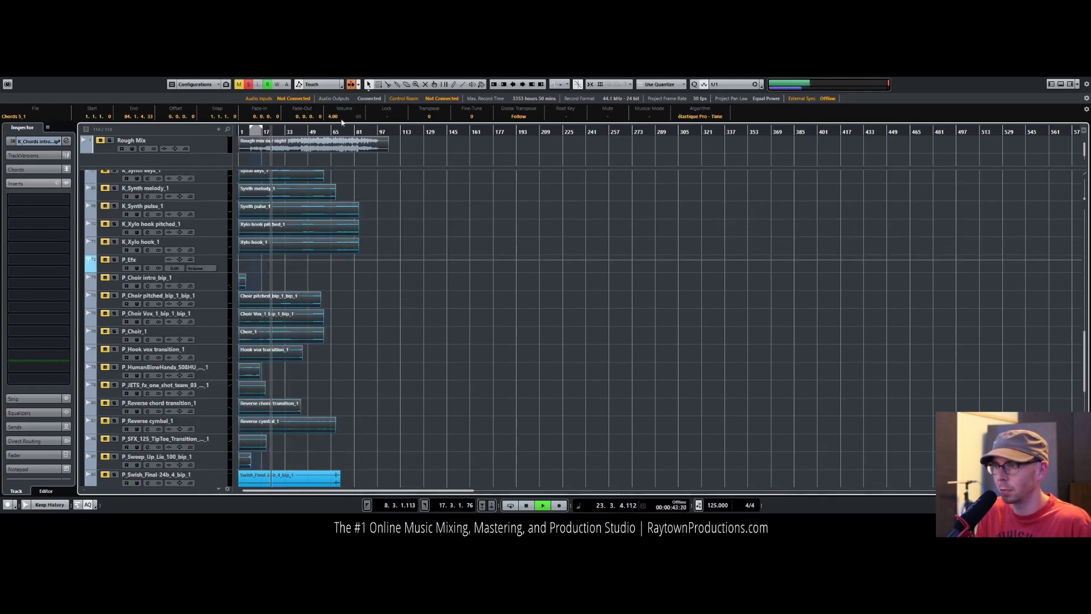
scroll(342, 122, "up", 5)
scroll(443, 198, "up", 5)
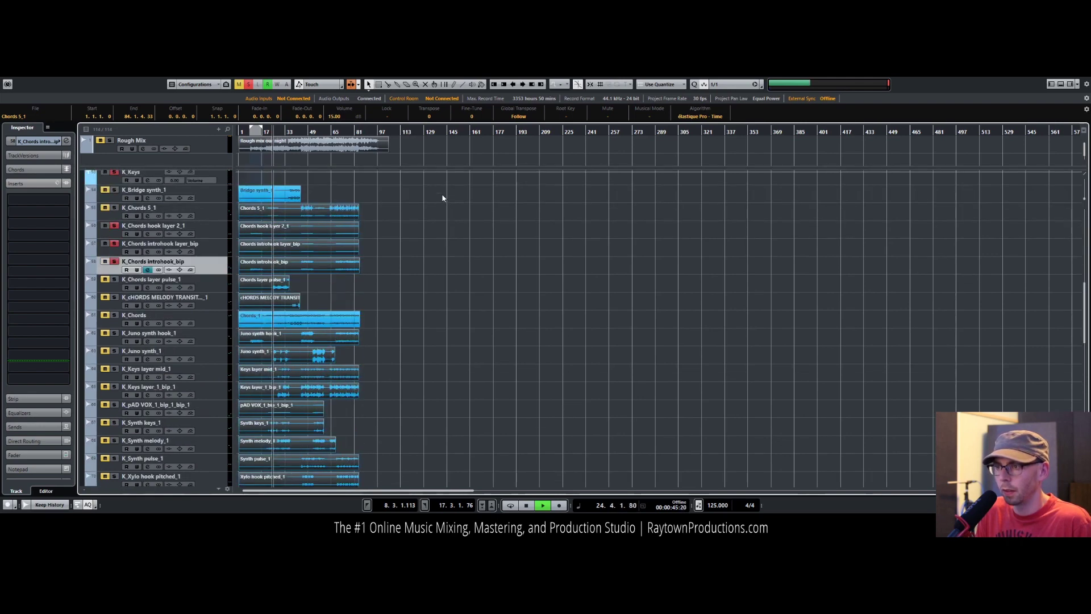
Step: Clear the track solos and audition the production tracks within the full mix from about bar 9
left_click(251, 131)
scroll(330, 281, "up", 10)
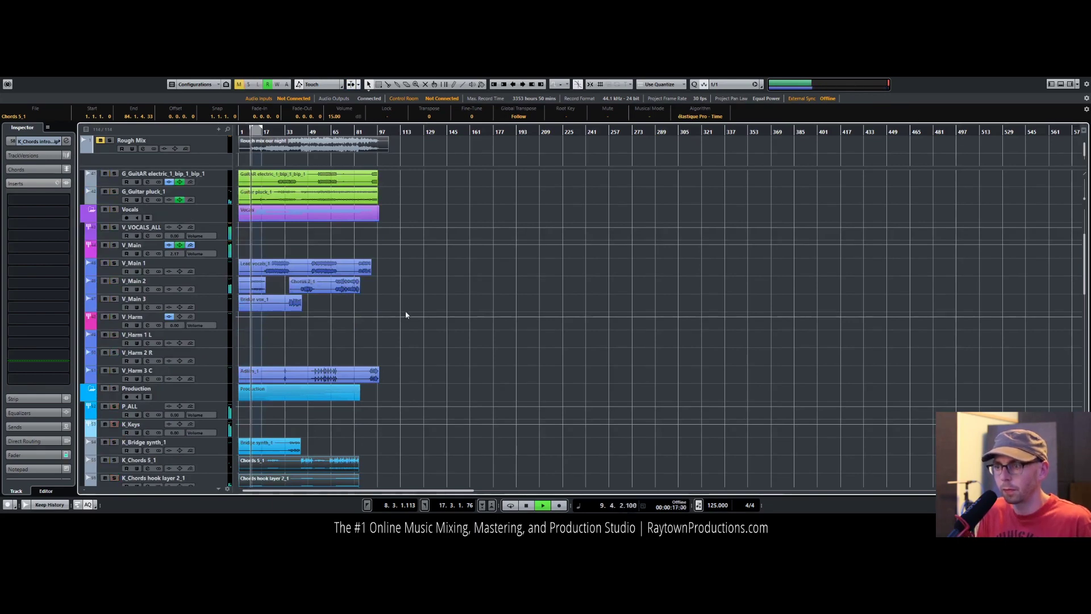
scroll(405, 311, "down", 5)
scroll(401, 312, "down", 3)
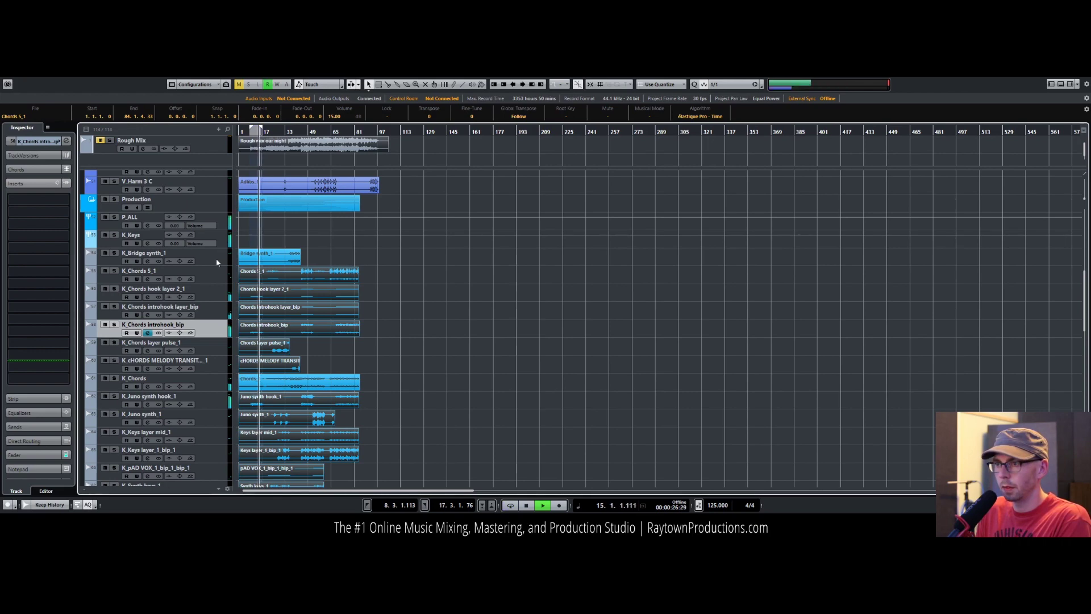
Step: Lower the volume of the K_Keys group during playback
left_click(221, 240)
left_click_drag(174, 243, 176, 248)
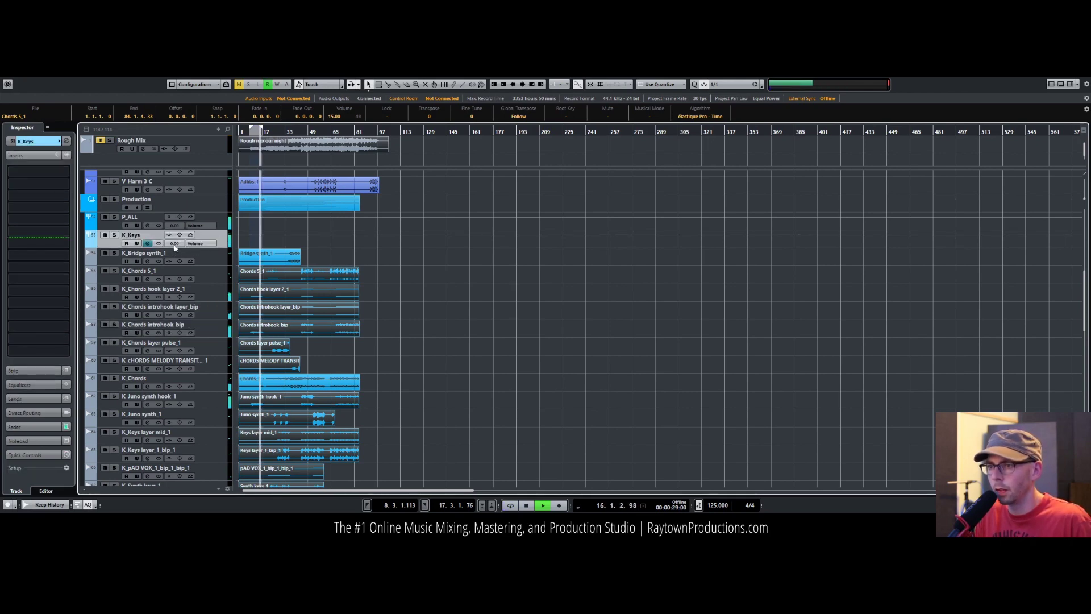
scroll(174, 248, "down", 2)
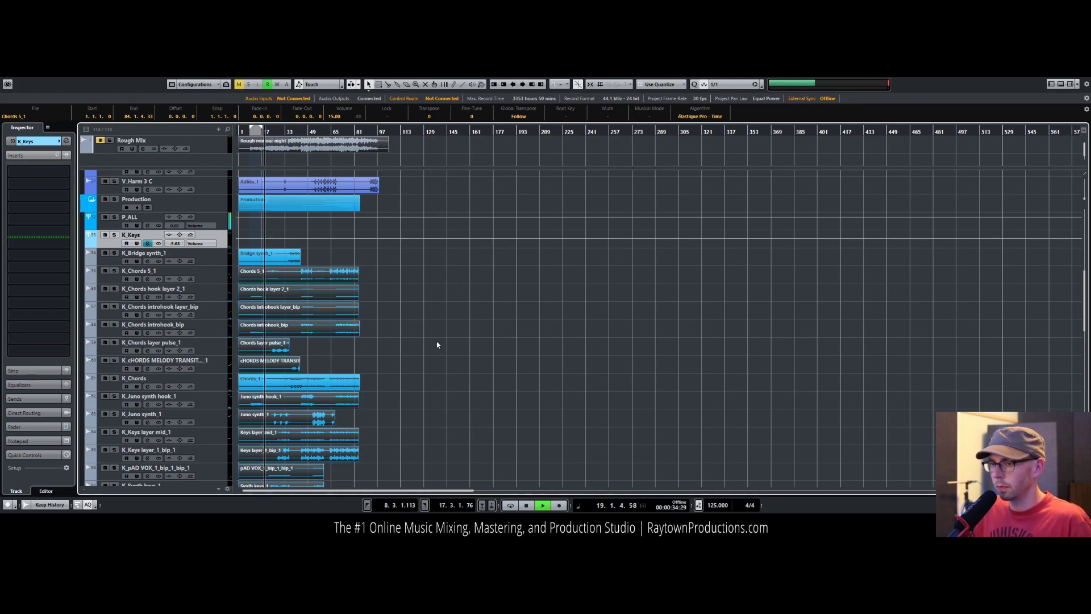
Step: Solo K_Chords, raise the Chords_1 event's clip volume to 5 dB, and remove the solo
scroll(437, 345, "down", 3)
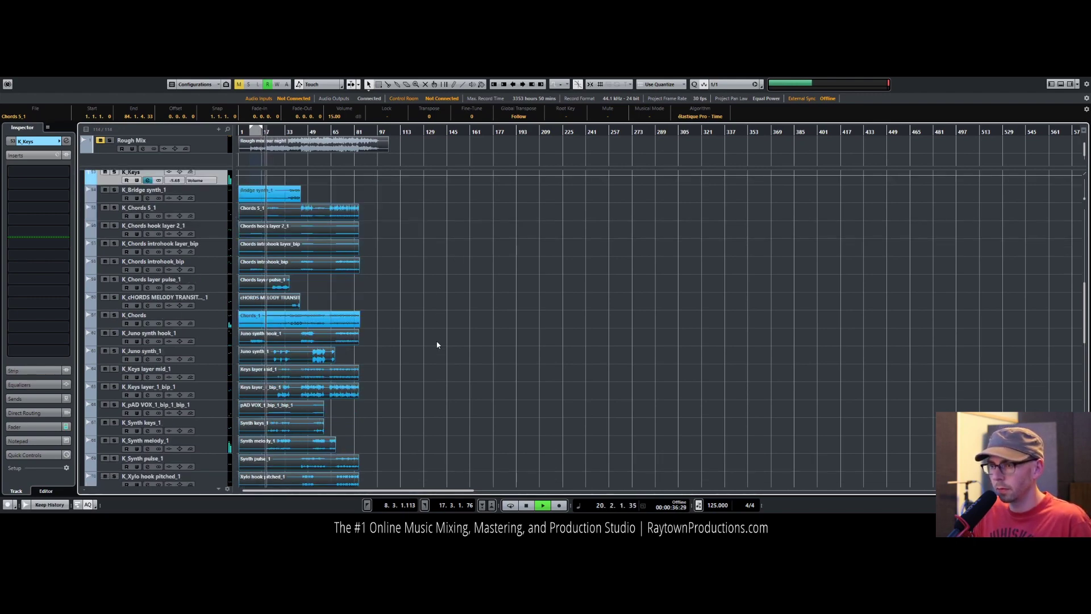
scroll(411, 316, "down", 3)
key("s")
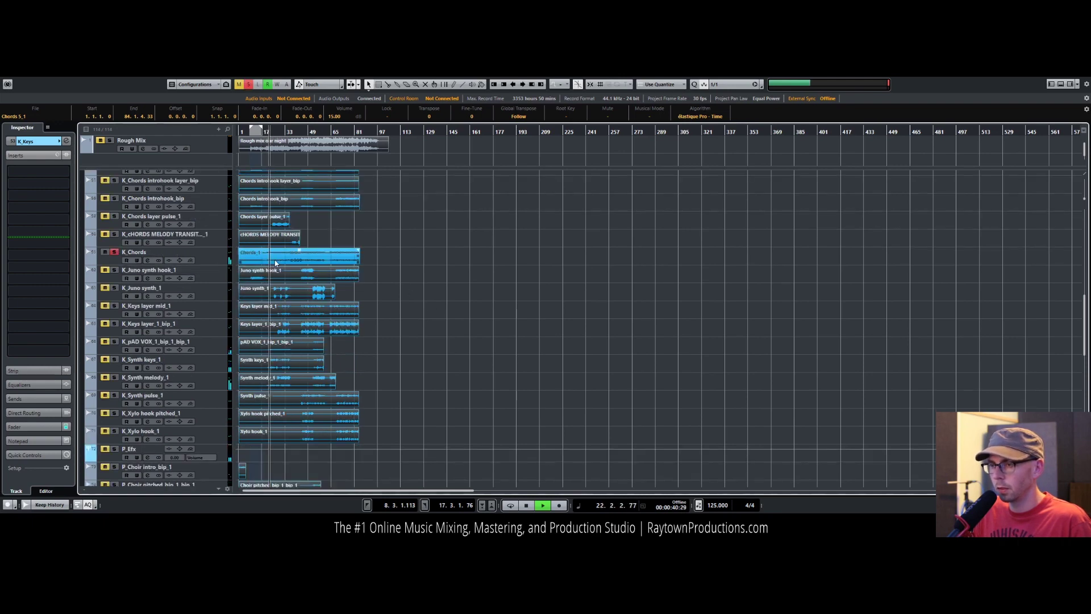
left_click(275, 262)
scroll(337, 118, "up", 3)
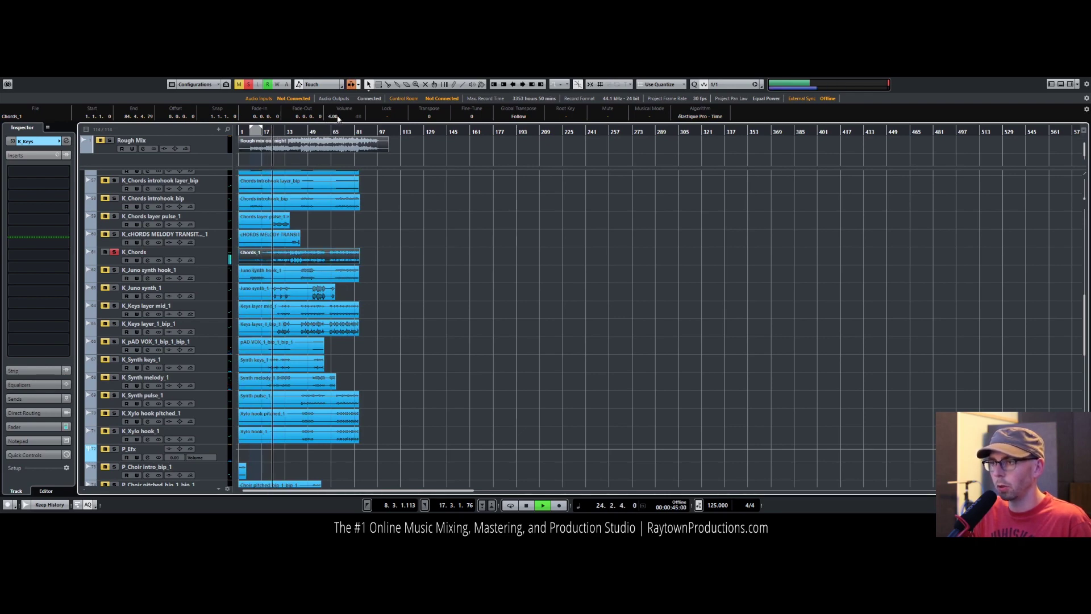
scroll(338, 118, "up", 1)
key("s")
left_click(185, 260)
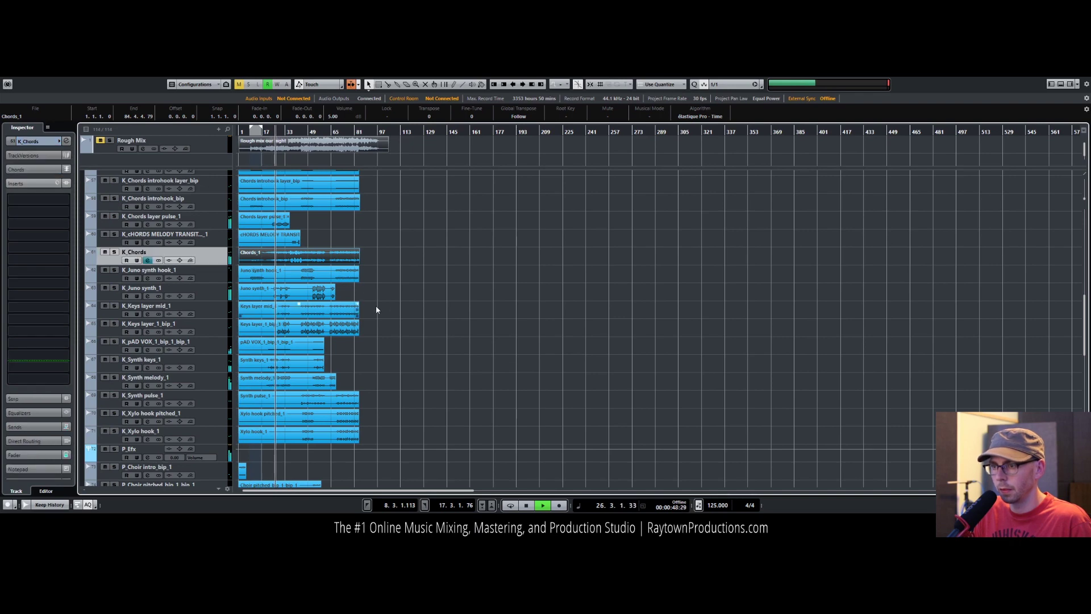
Step: Raise the clip volume of the K_Juno synth_1 event to 10 dB
scroll(325, 262, "down", 3)
left_click(211, 229)
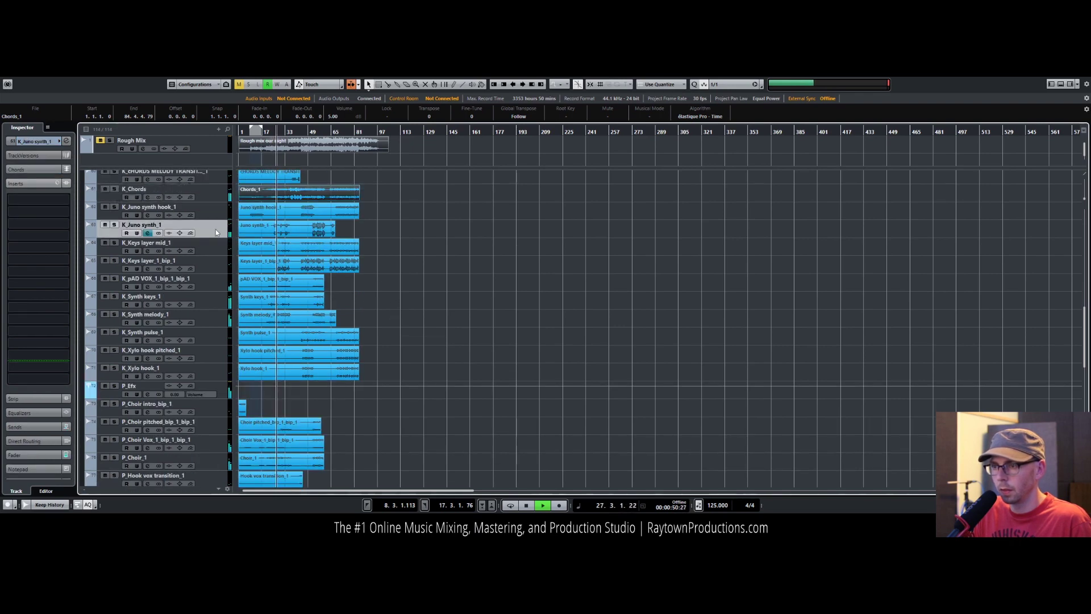
scroll(335, 116, "up", 5)
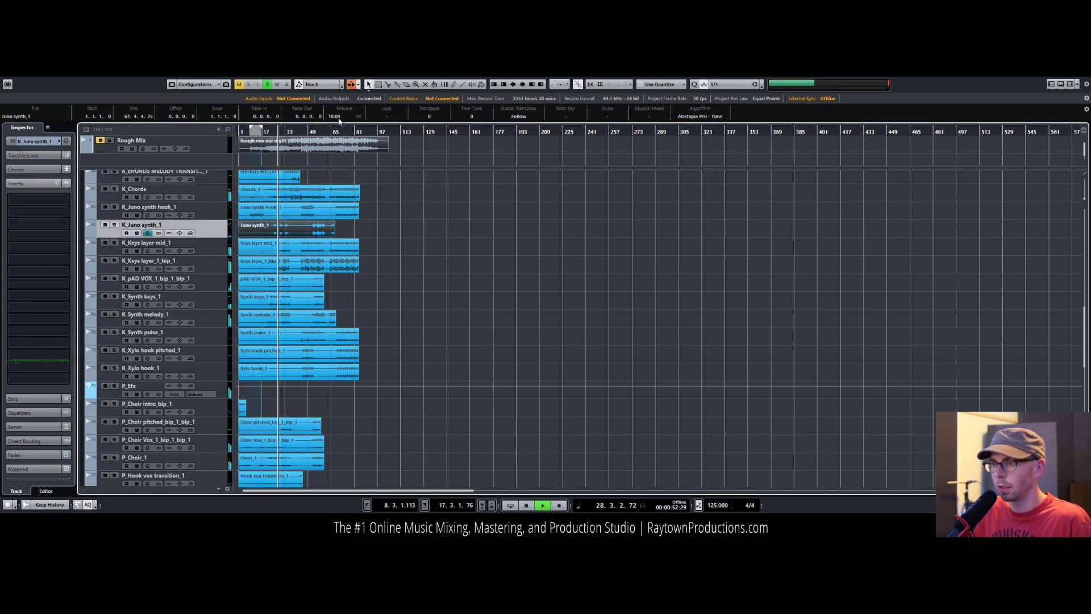
Step: Solo K_Keys layer_1_bip and K_Keys layer mid_1 in turn to compare the two key layers
left_click(216, 253)
left_click(114, 261)
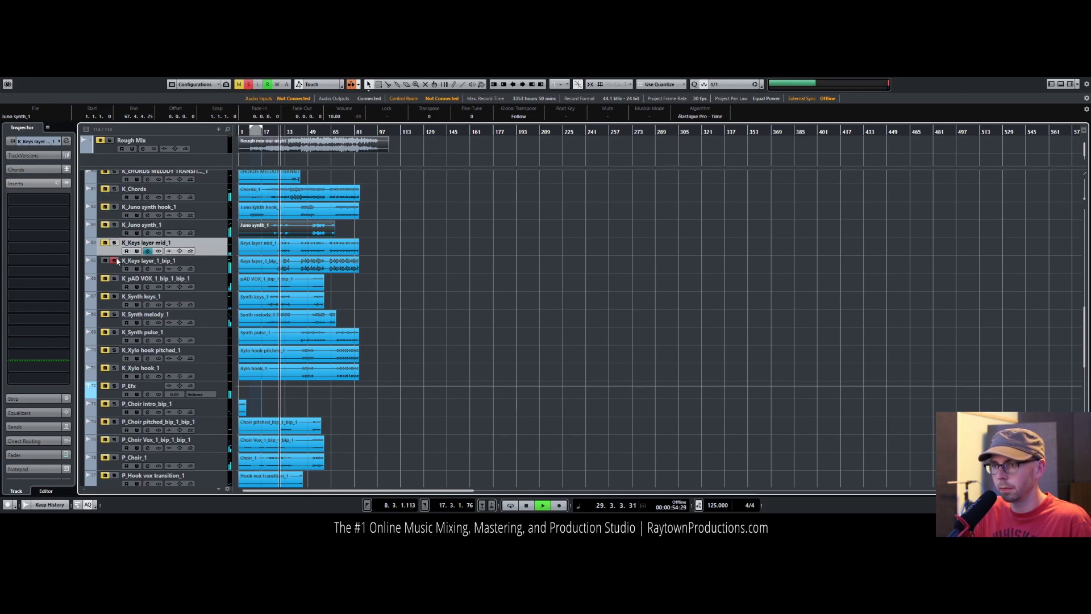
left_click(114, 242)
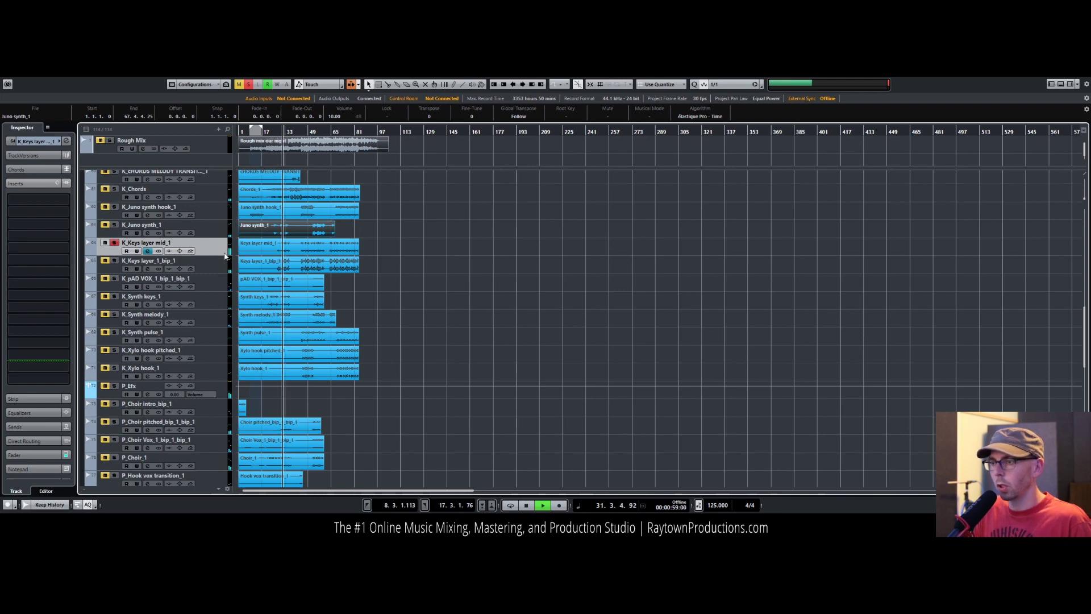
left_click(220, 276)
left_click(220, 265)
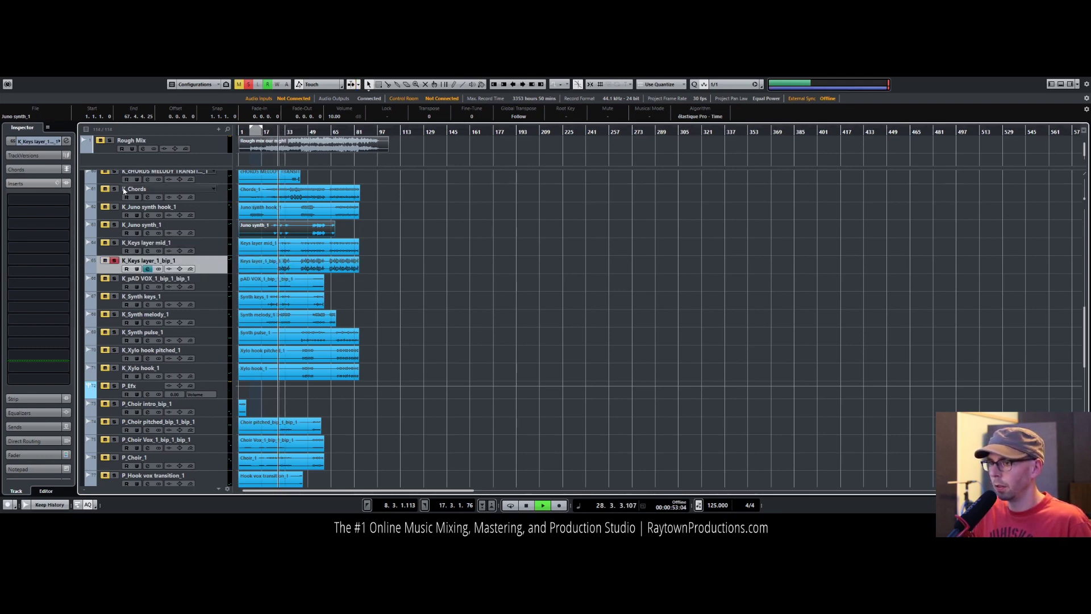
Step: Pan K_Keys layer_1_bip to R62, lower its volume to about -2.2 dB, and return it to the full mix
left_click(36, 141)
left_click(39, 190)
key("space")
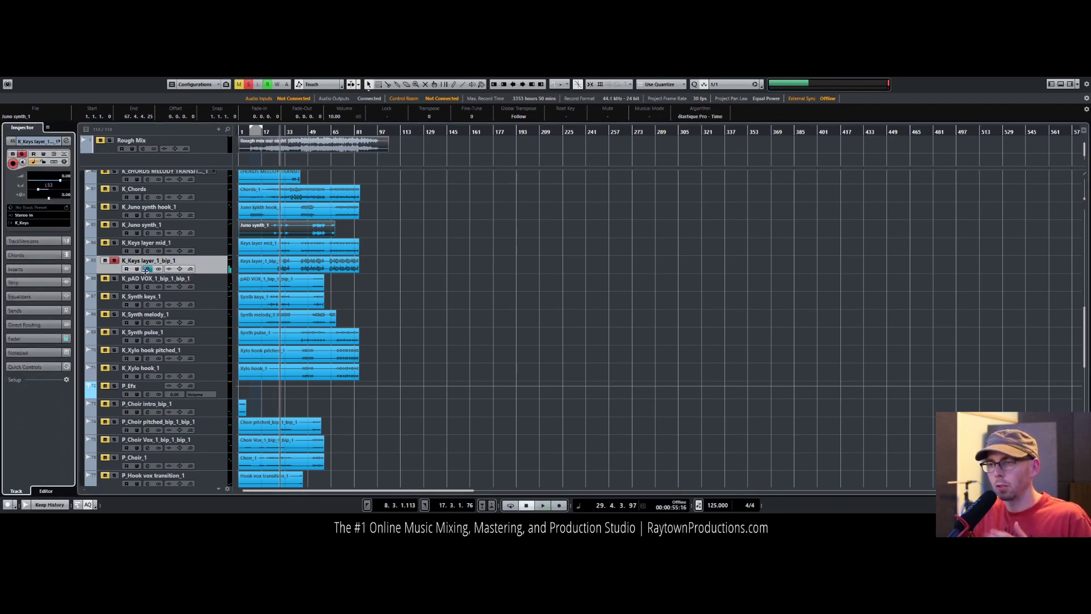
left_click(114, 260)
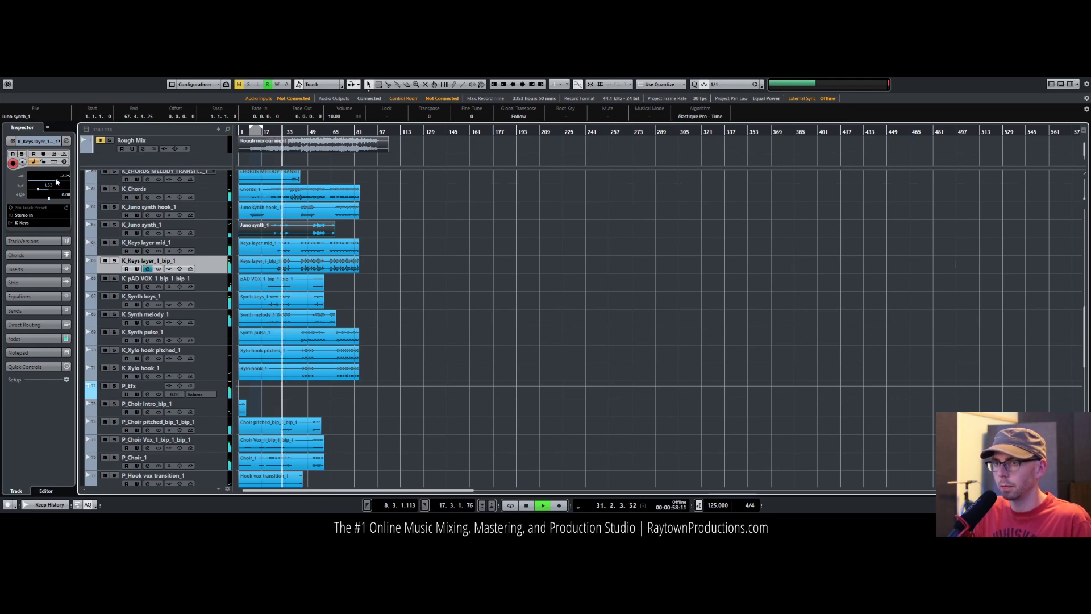
left_click(61, 192)
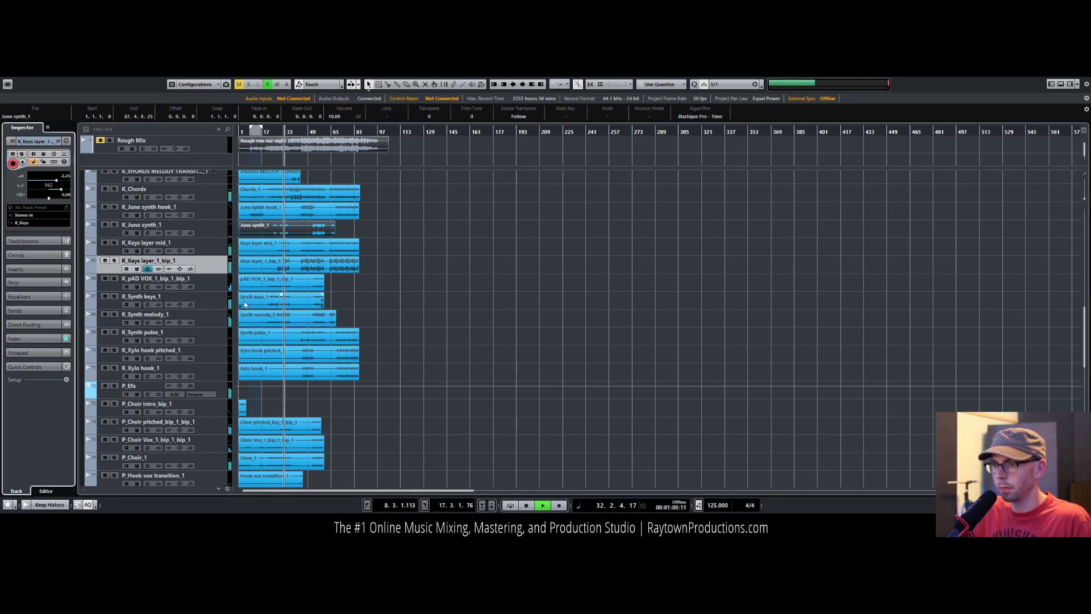
Step: Briefly solo K_pAD VOX_1_bip_1_bip_1, stop playback, and look over the production effects tracks
left_click(114, 279)
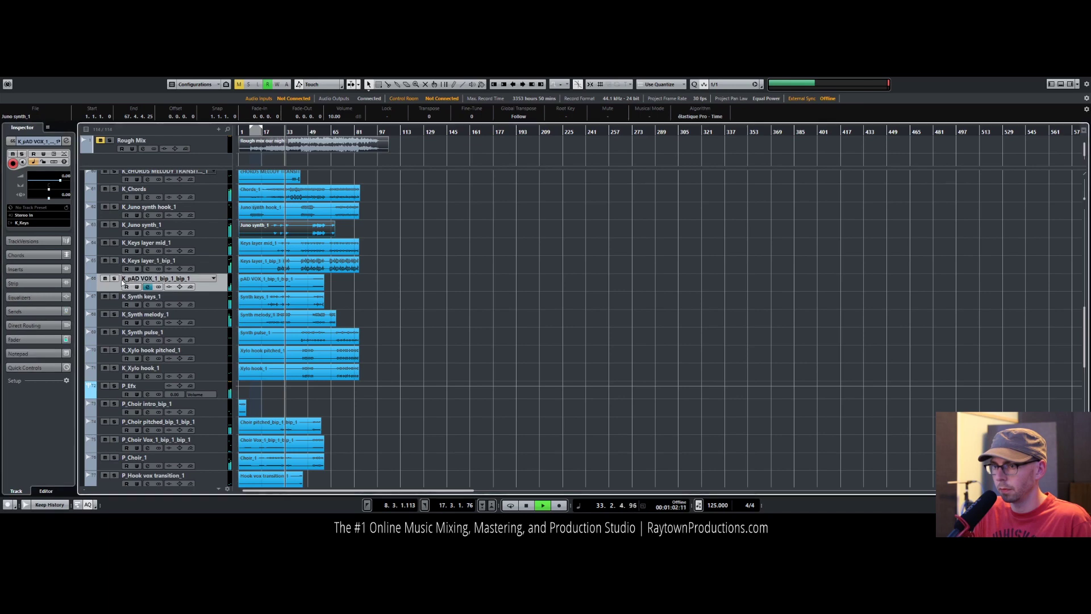
left_click(115, 278)
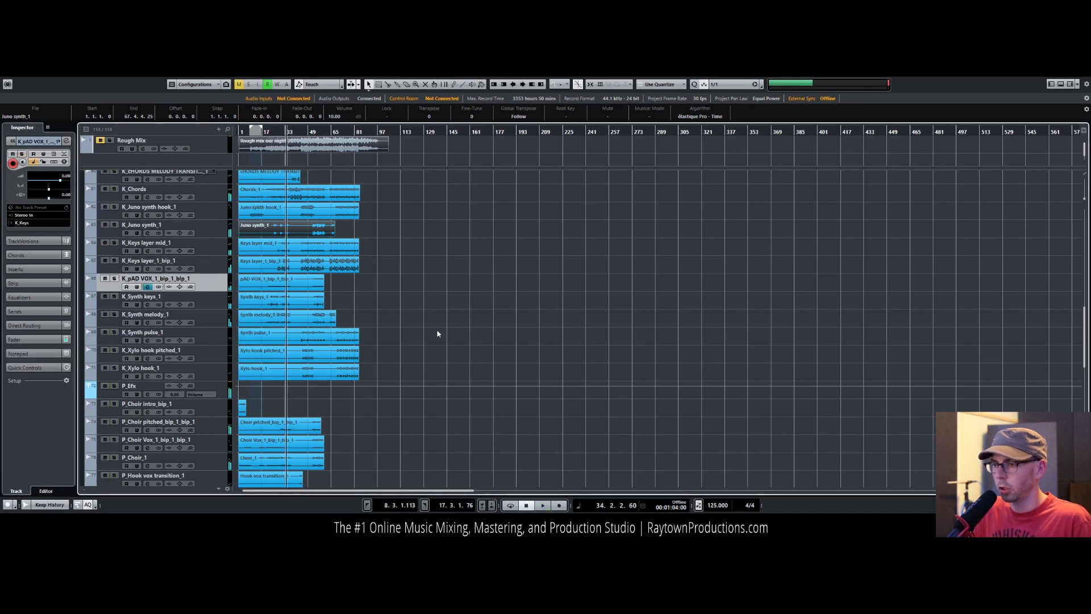
scroll(437, 334, "down", 5)
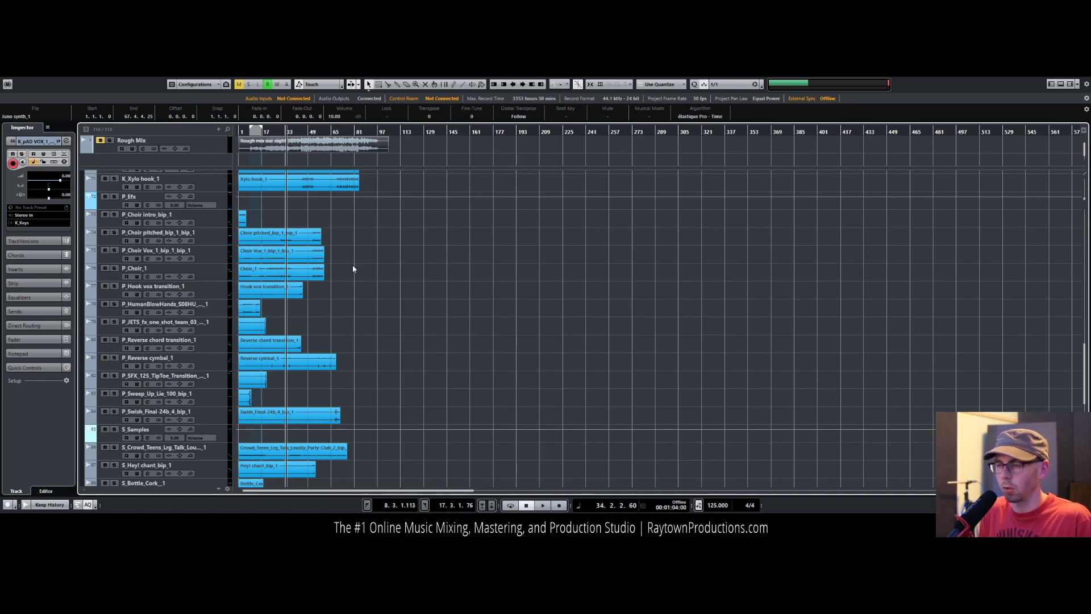
scroll(353, 265, "up", 10)
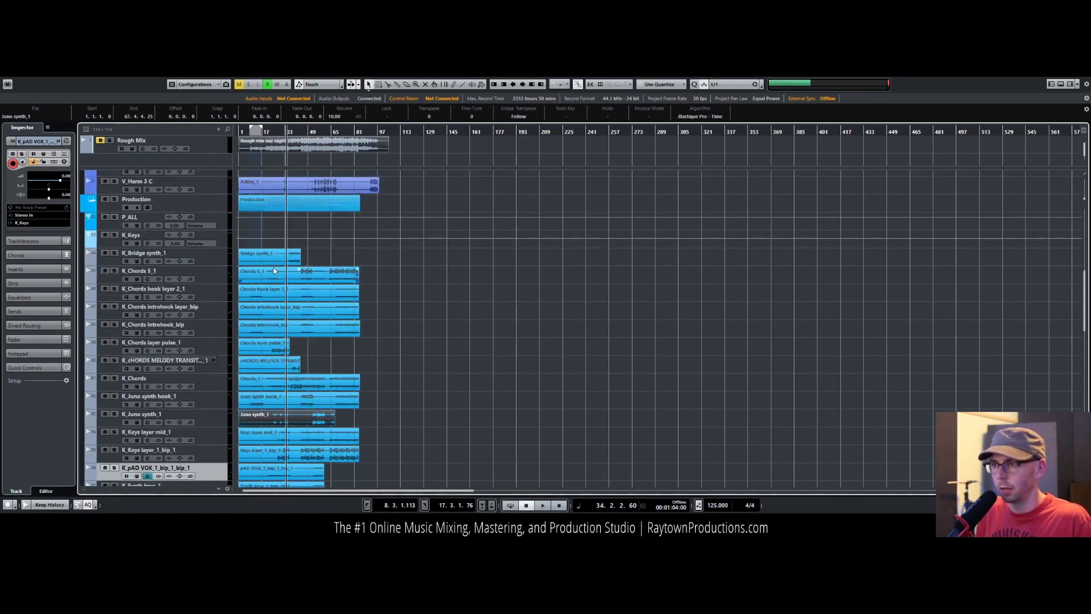
Step: Resume playback with the P_ALL group soloed and show its equalizer settings
key("space")
left_click(219, 237)
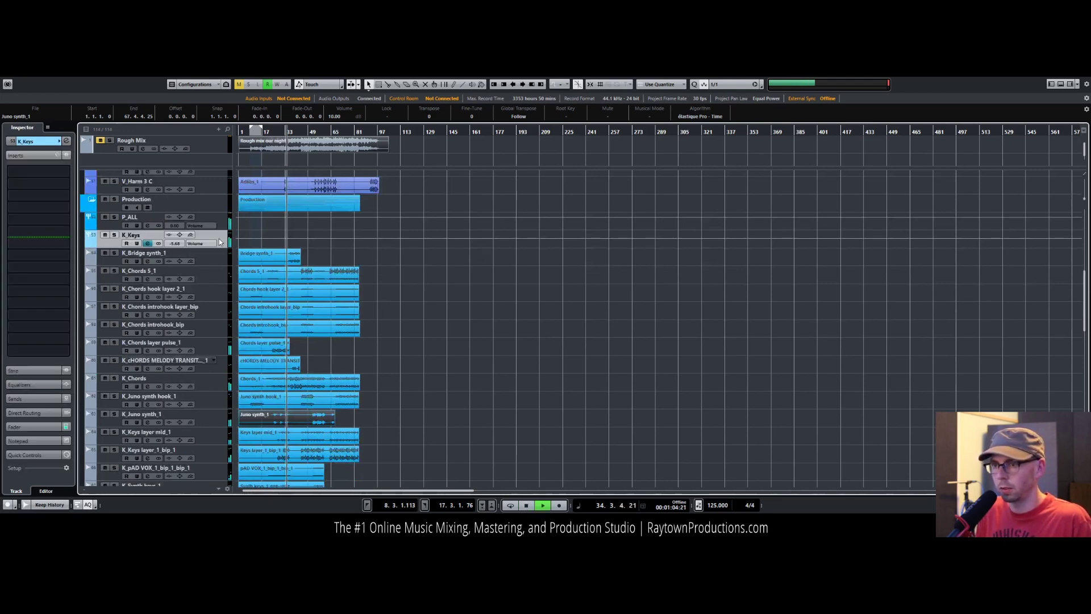
left_click(115, 217)
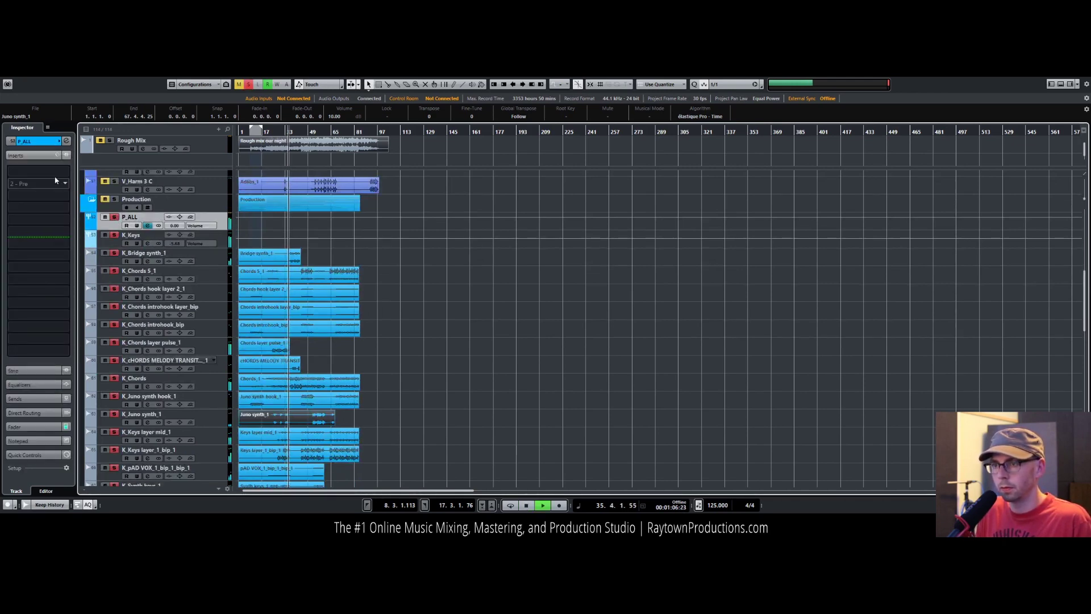
left_click(34, 385)
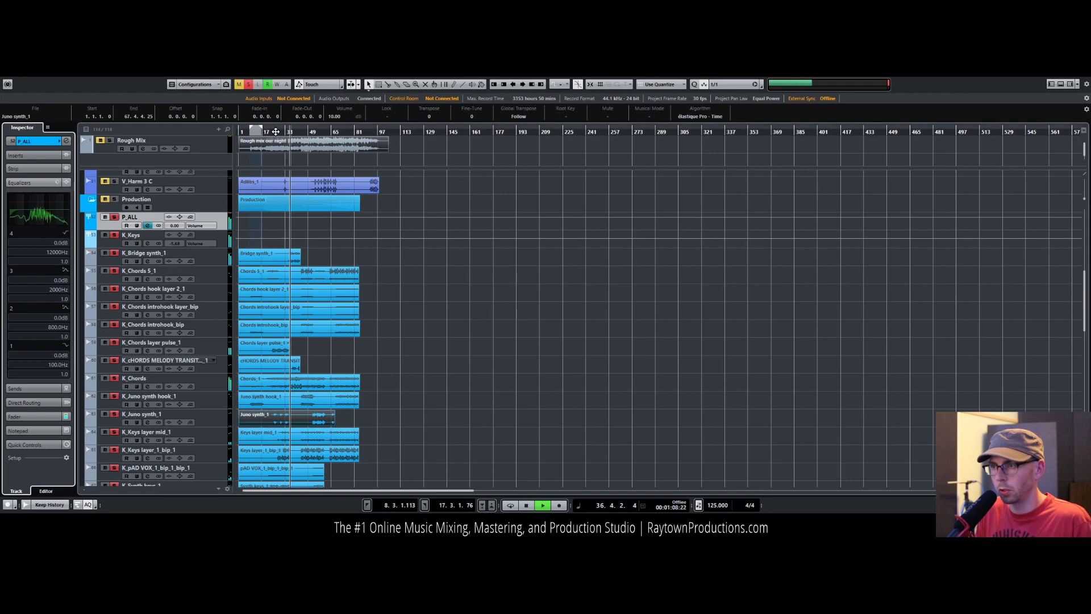
left_click_drag(269, 131, 271, 149)
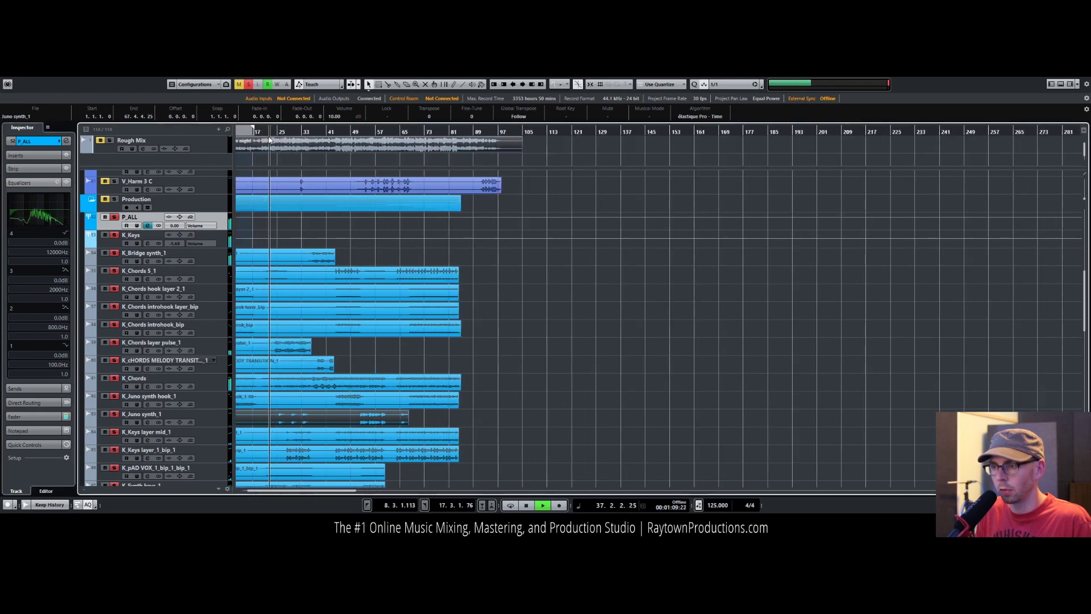
Step: Enable P_ALL's low cut and set EQ cuts of -20.1 dB at 52.4 Hz, -7.4 dB at 550.5 Hz and -5.7 dB at 1990 Hz
left_click(66, 141)
left_click_drag(629, 244, 604, 282)
left_click_drag(679, 241, 730, 259)
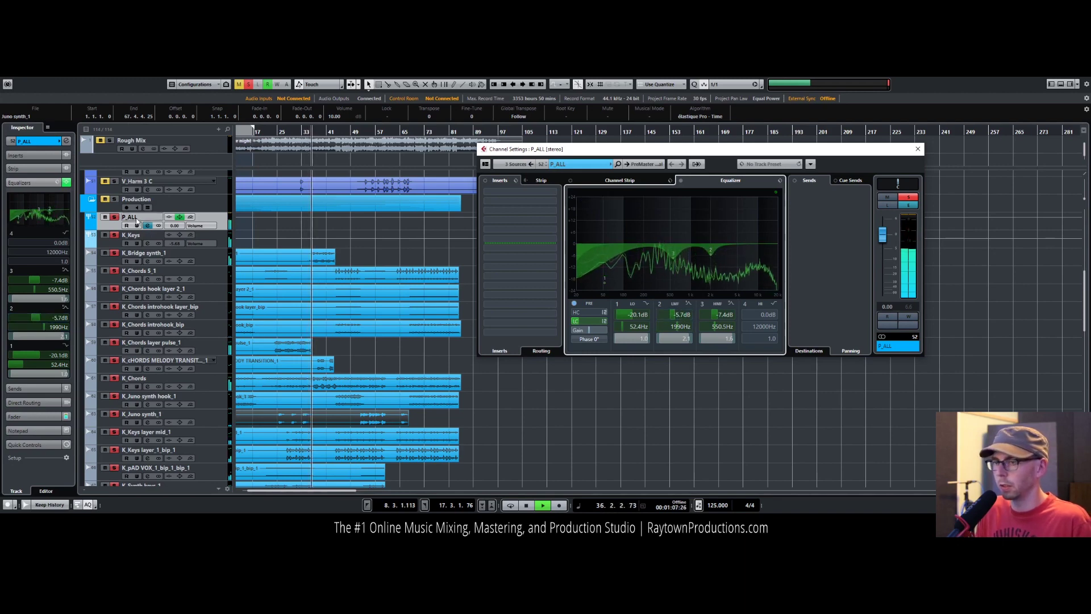
key("e")
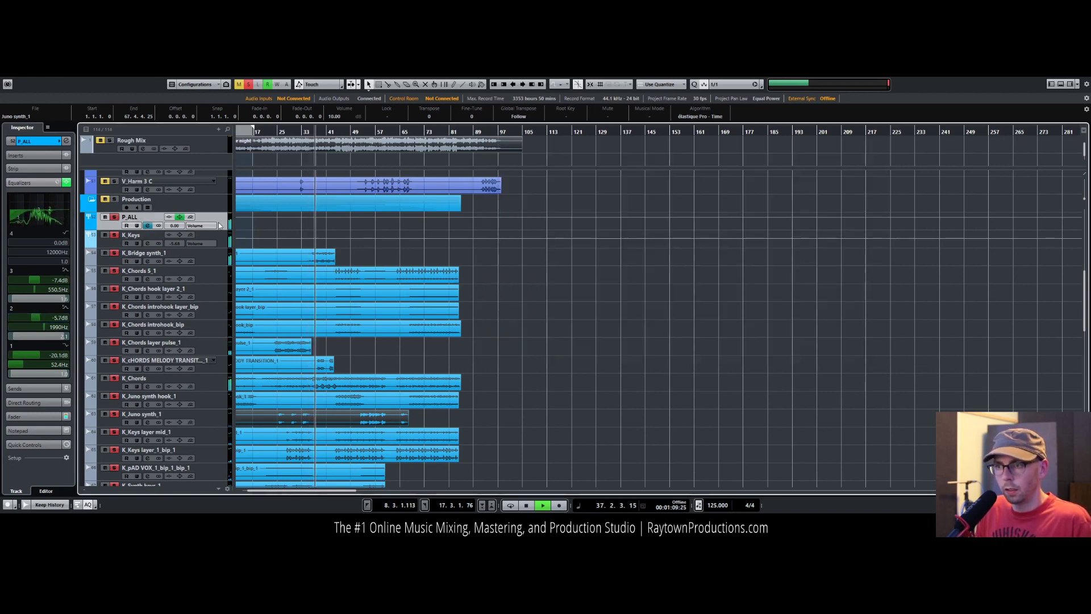
Step: Add a send from P_ALL to the MicroShift effects channel, enable it, and set its level to about -12.5 dB
left_click(34, 389)
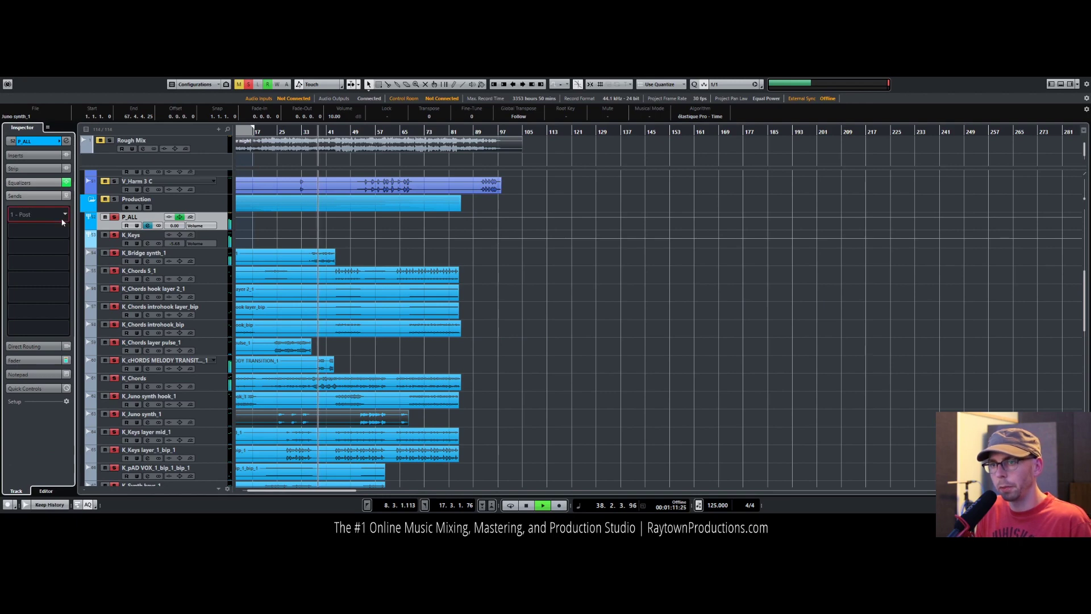
left_click(59, 243)
left_click(49, 253)
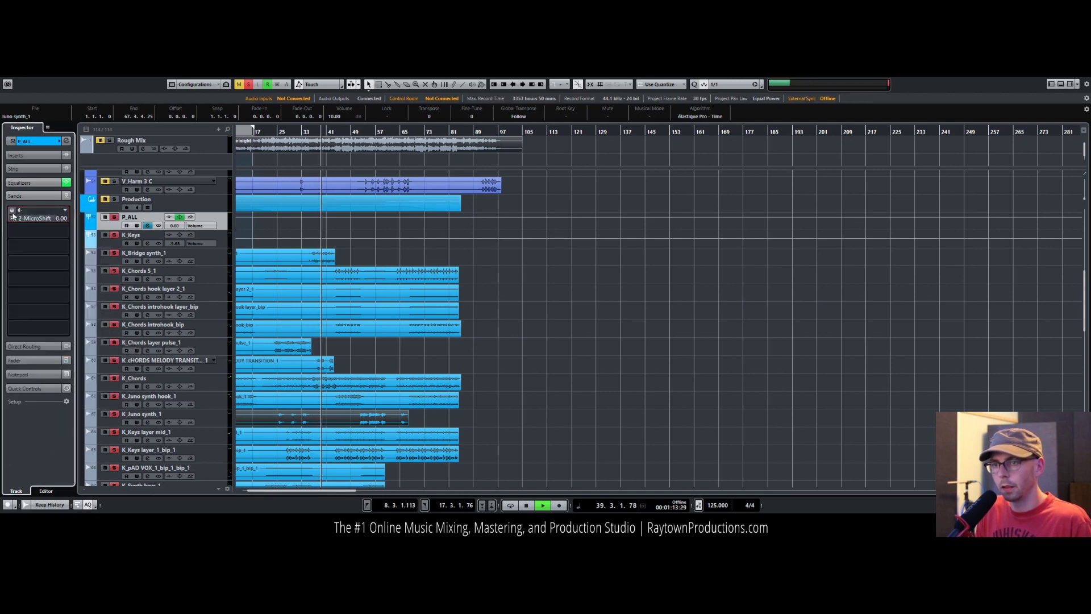
left_click(41, 237)
left_click(41, 228)
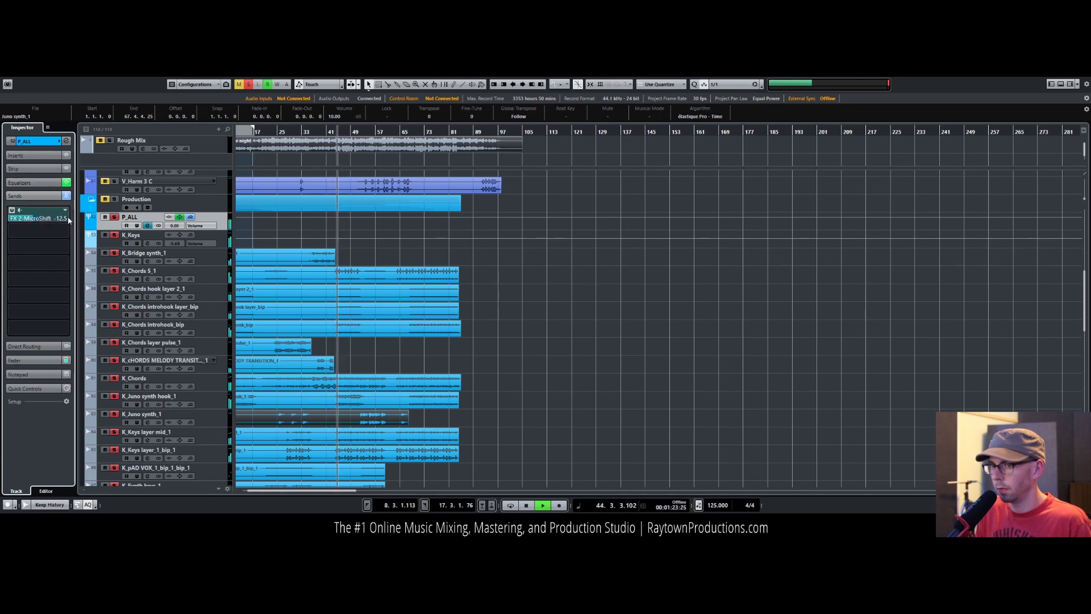
Step: Lower P_ALL's MicroShift send to -13.9 dB and unsolo the group to hear it in the full mix
left_click(114, 217)
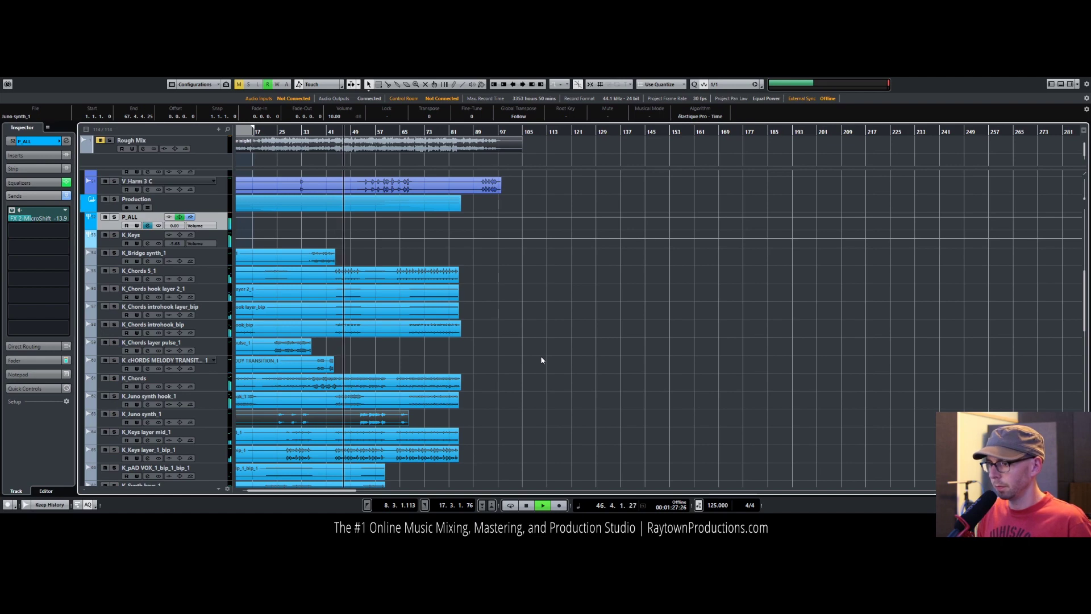
scroll(540, 360, "down", 3)
scroll(292, 246, "up", 6)
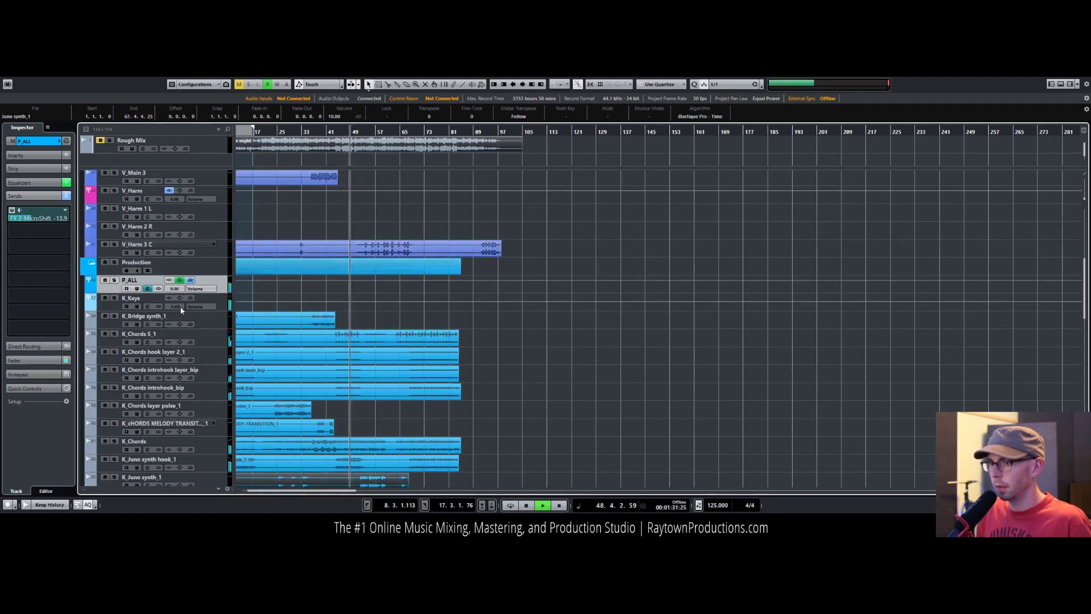
scroll(174, 289, "down", 2)
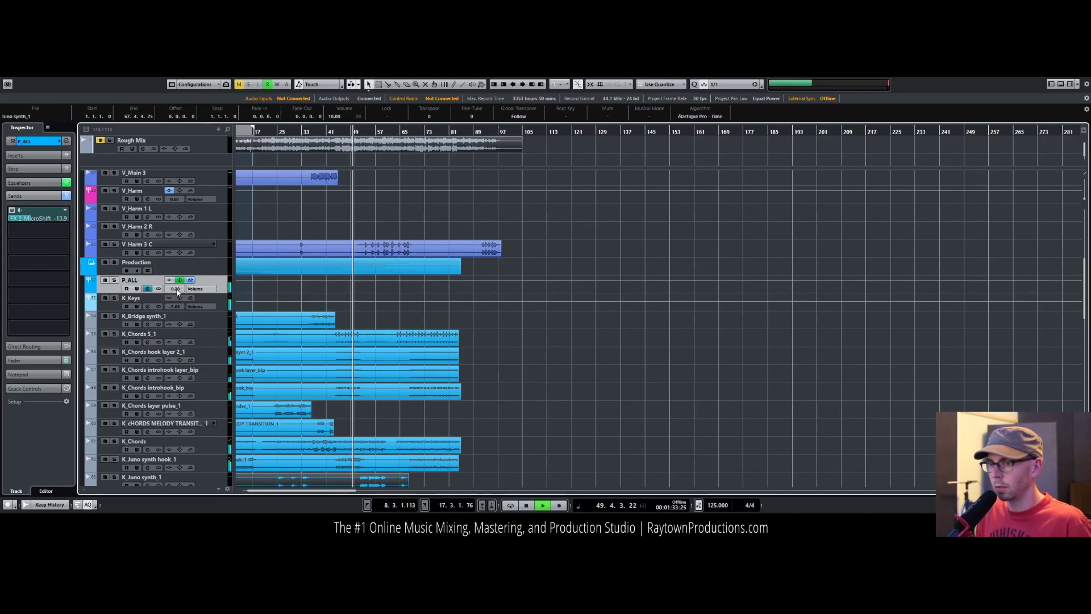
scroll(178, 292, "up", 2)
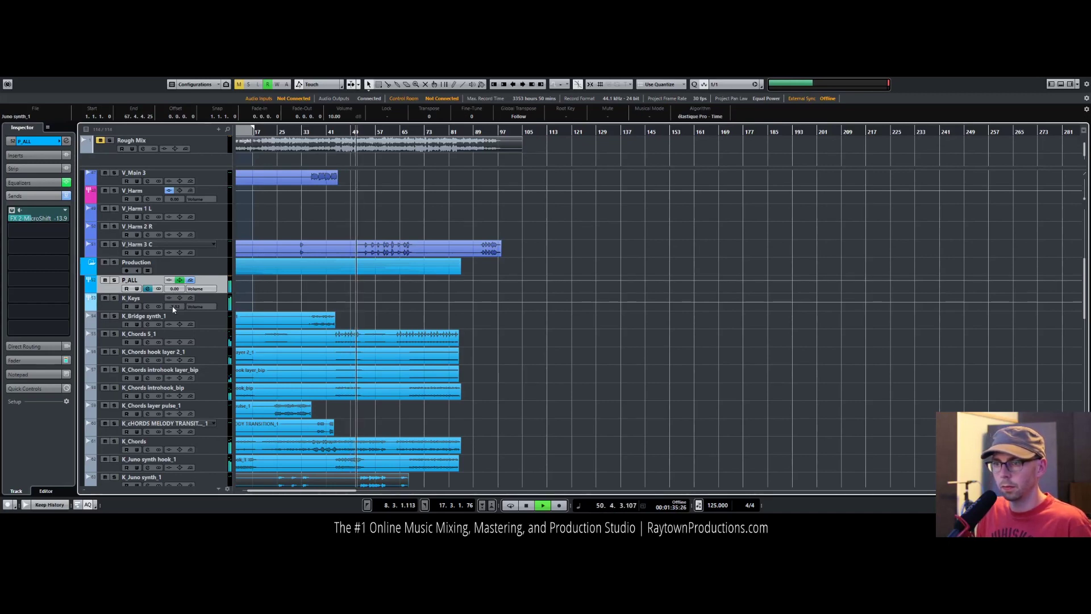
Step: Adjust the K_Keys group's volume slightly and briefly solo the group to check it
left_click(177, 307)
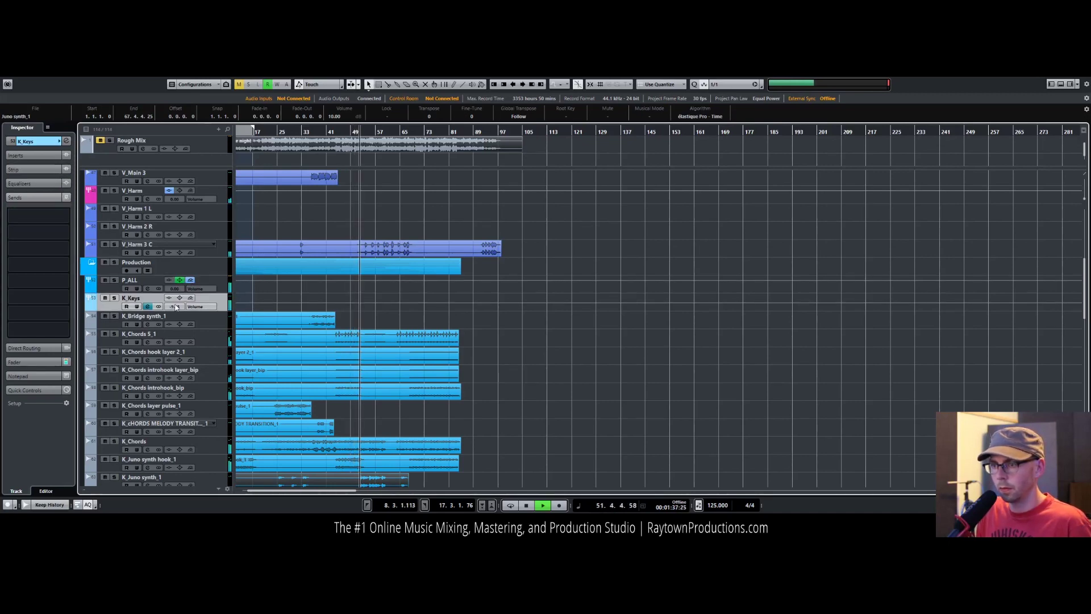
left_click(219, 284)
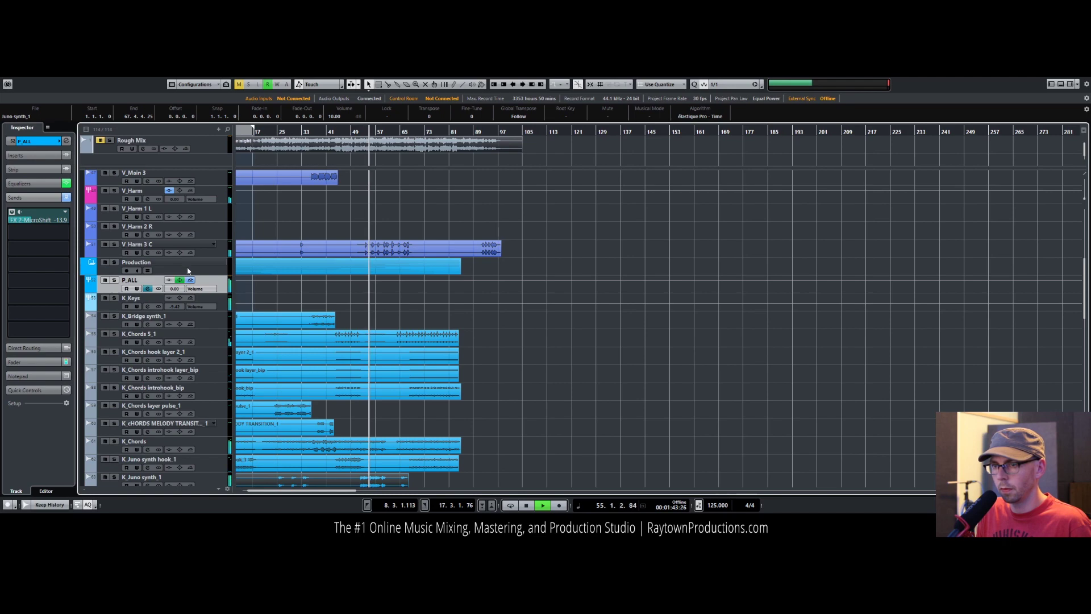
left_click(115, 299)
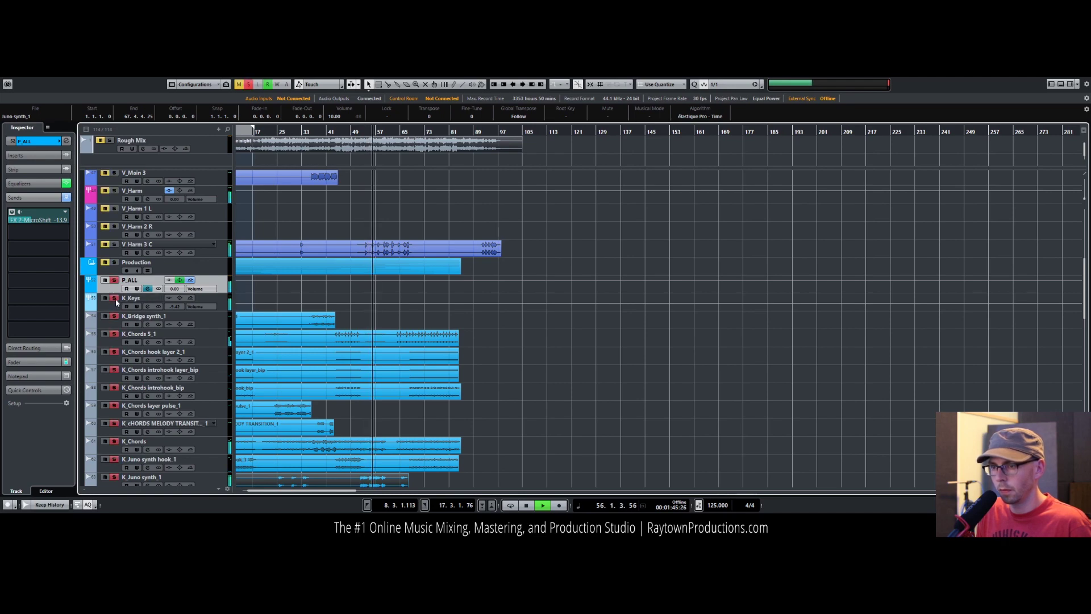
left_click(116, 299)
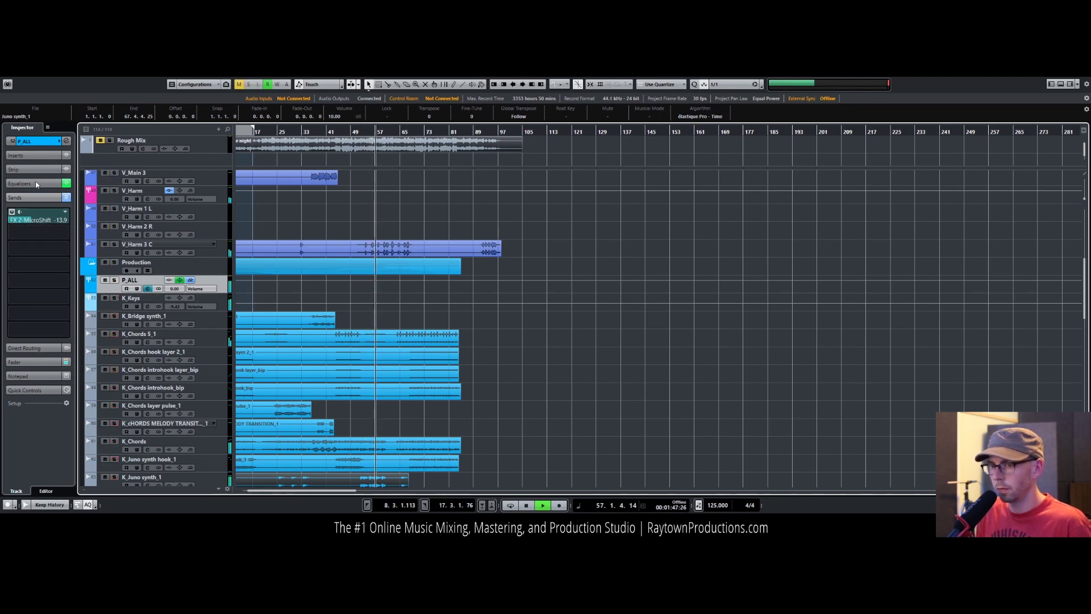
Step: Try lowering P_ALL's volume to -2.00 dB and reset it to 0.00
left_click(40, 141)
left_click_drag(59, 181, 58, 177)
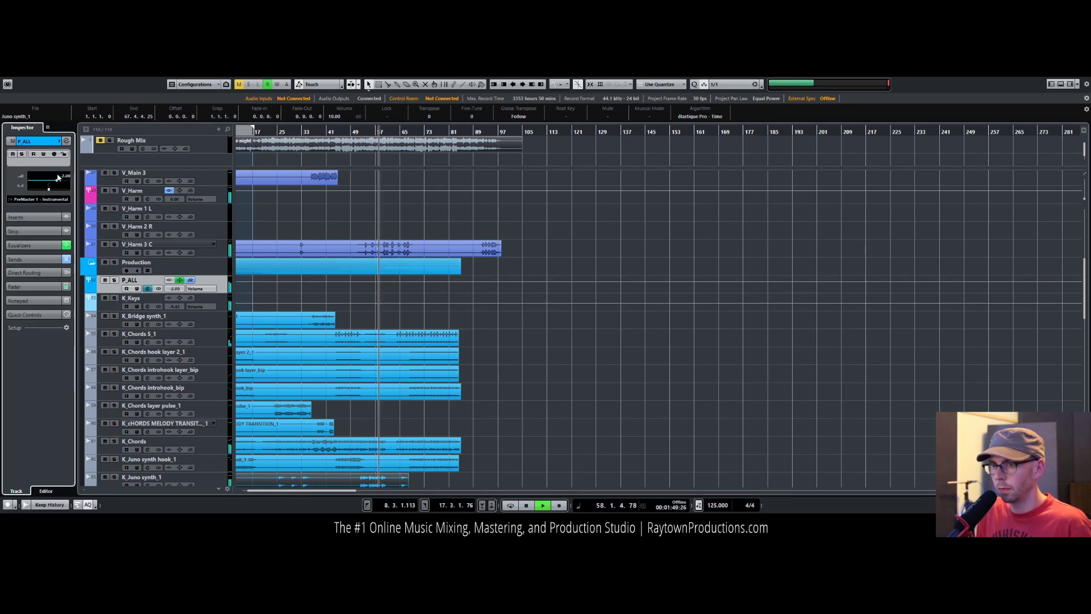
left_click(57, 177, "ctrl")
Step: Readjust the K_Keys group's volume, listen to the group soloed, and clear all solos
left_click_drag(175, 306, 179, 311)
left_click(113, 298)
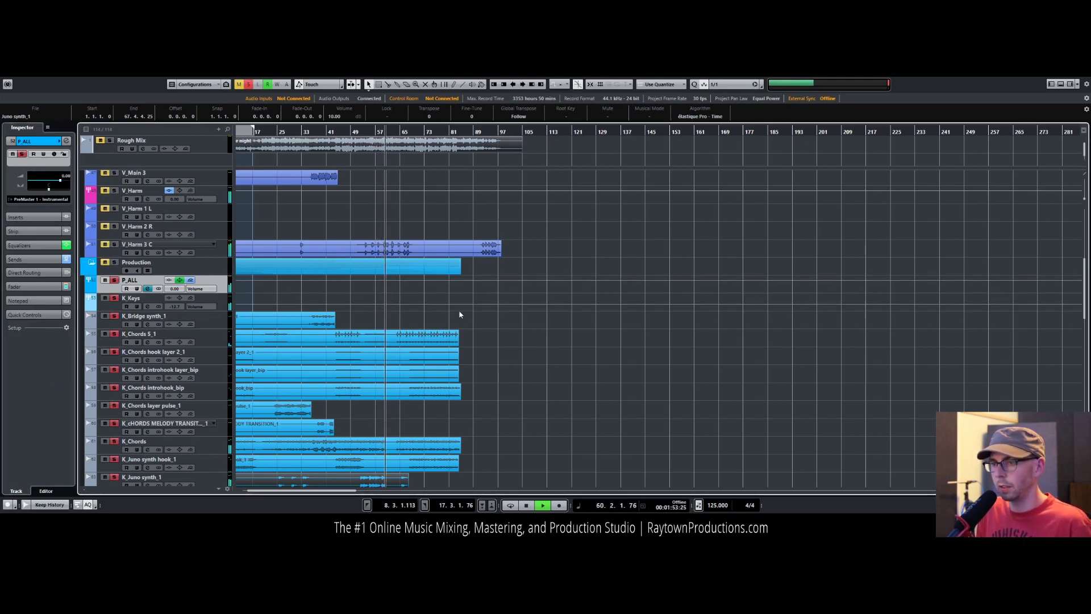
scroll(541, 355, "down", 6)
scroll(541, 355, "up", 6)
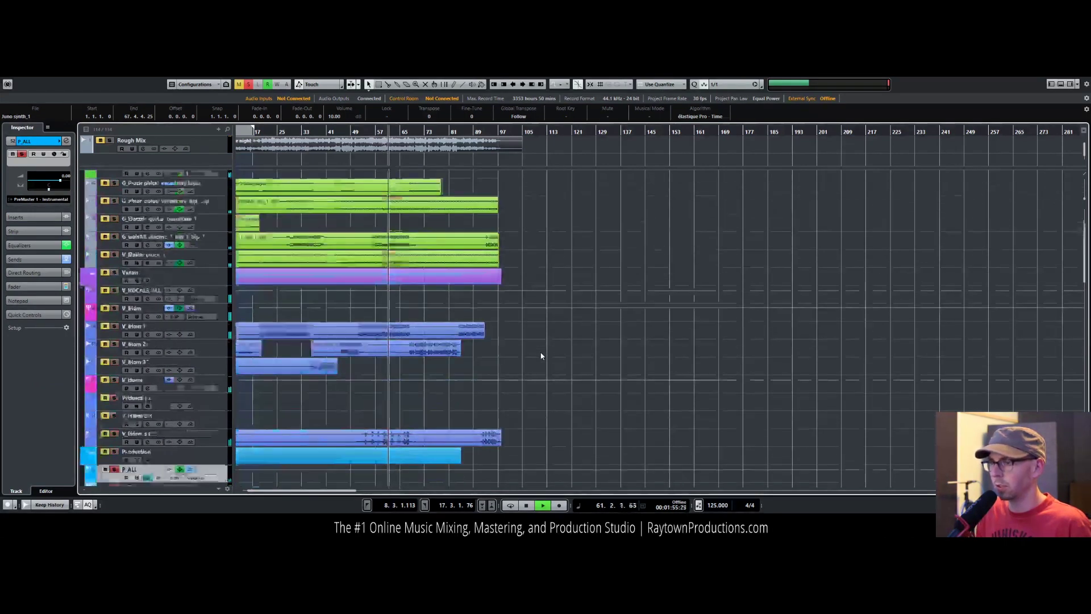
left_click(249, 86)
Step: Look over the production tracks and briefly solo P_ALL to compare it with the full mix
scroll(734, 320, "down", 8)
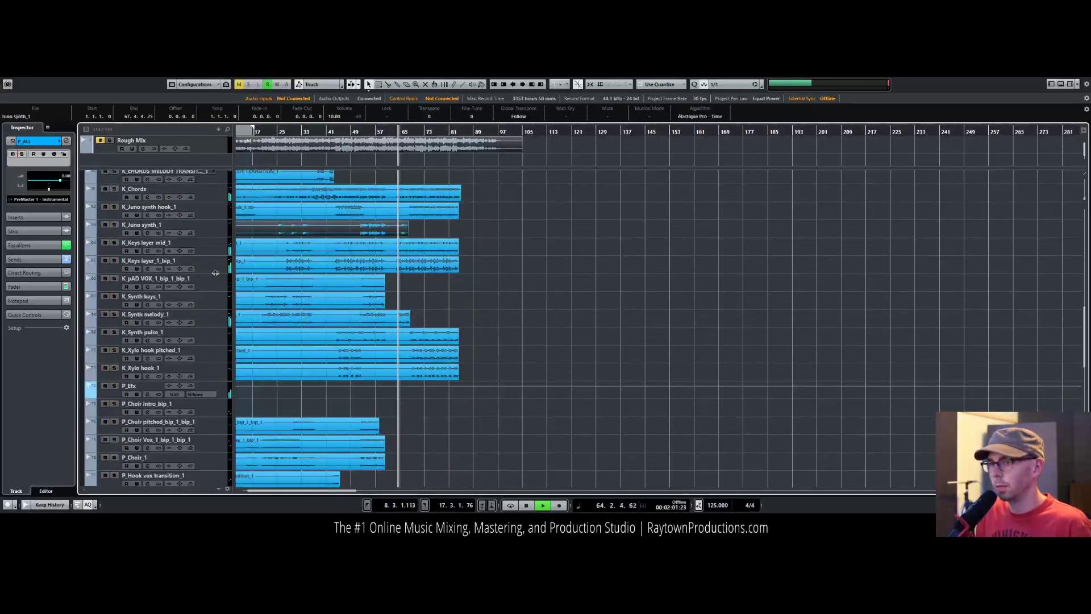
scroll(238, 276, "up", 3)
scroll(271, 277, "up", 4)
scroll(271, 274, "up", 3)
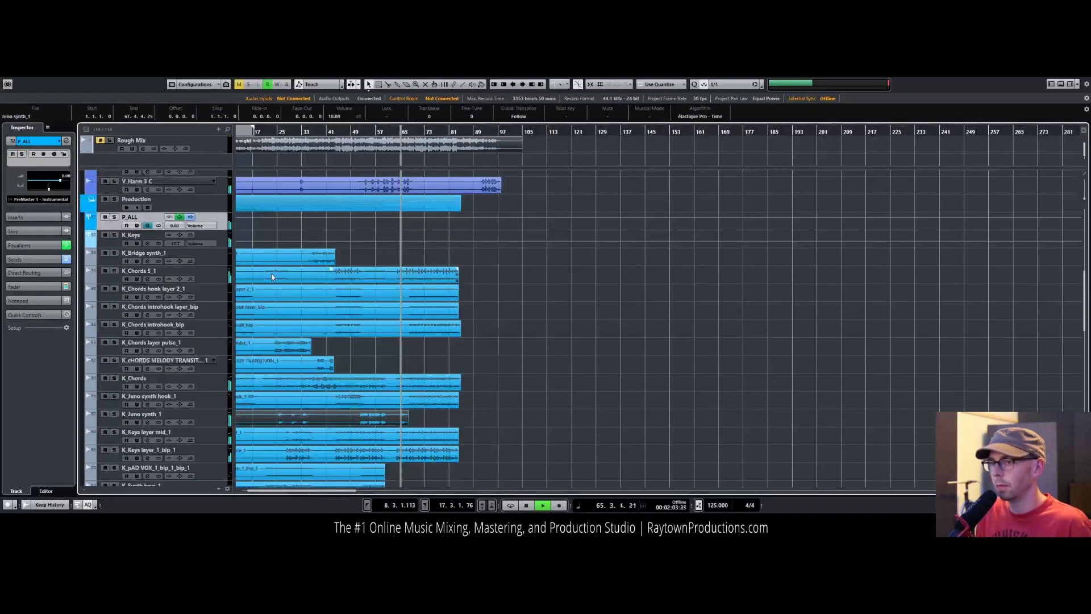
left_click(114, 218)
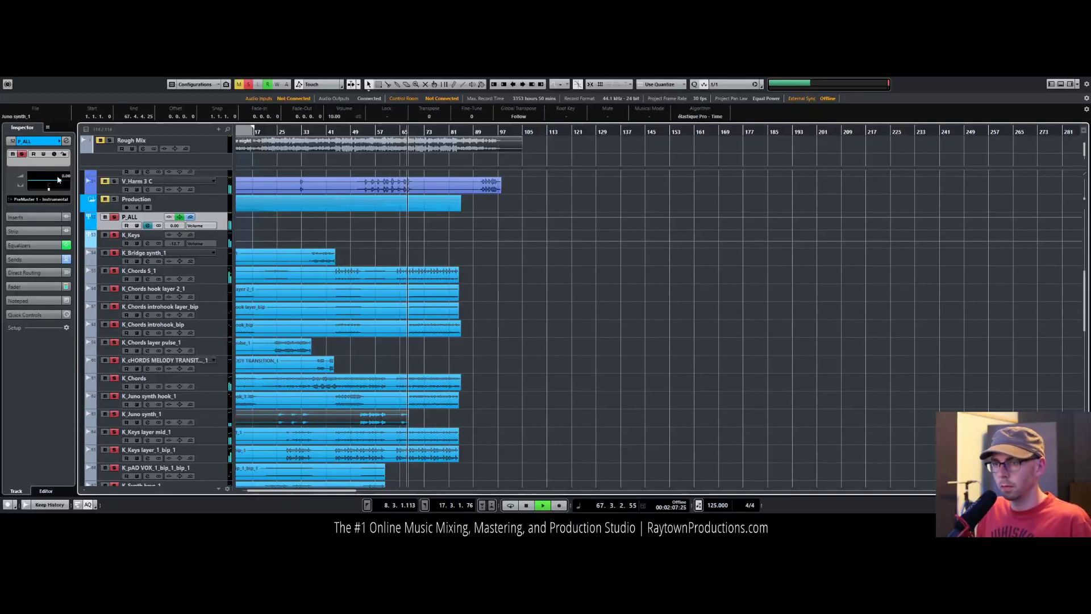
left_click(115, 217)
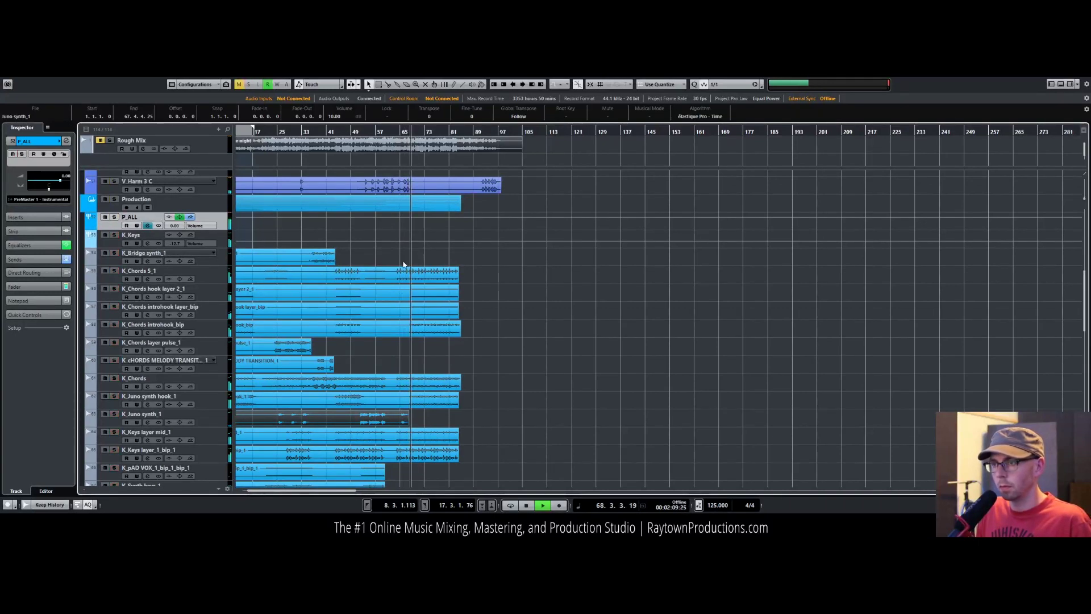
Step: Select the production synth clips together, lower their clip gain with Bridge synth_1 reading -2.00 dB, and deselect them
left_click(376, 284)
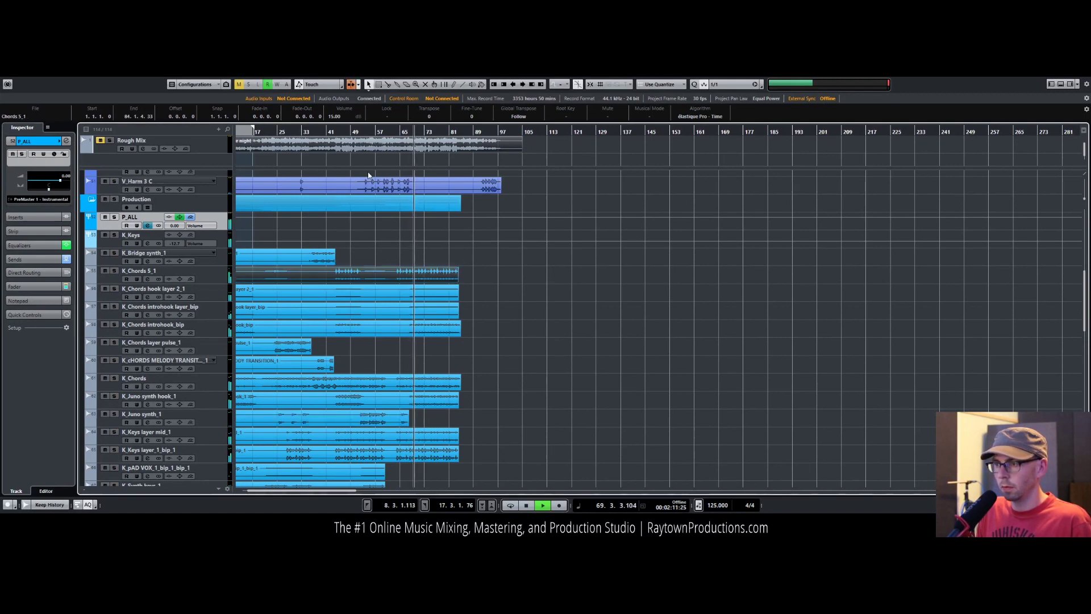
scroll(334, 117, "down", 1)
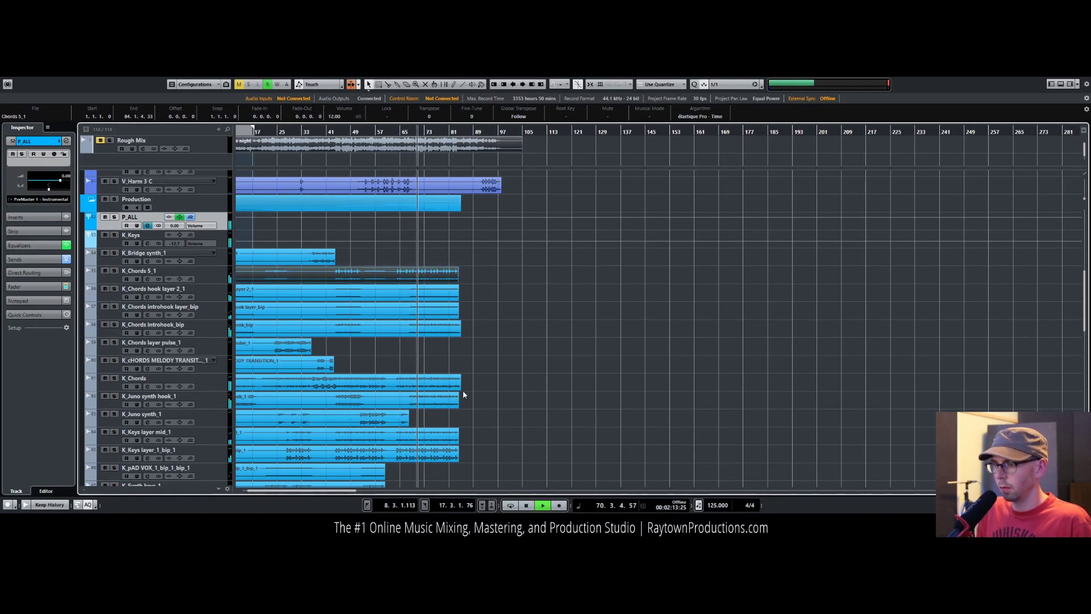
scroll(492, 402, "down", 5)
scroll(521, 401, "down", 2)
left_click_drag(481, 310, 261, 213)
scroll(260, 213, "up", 10)
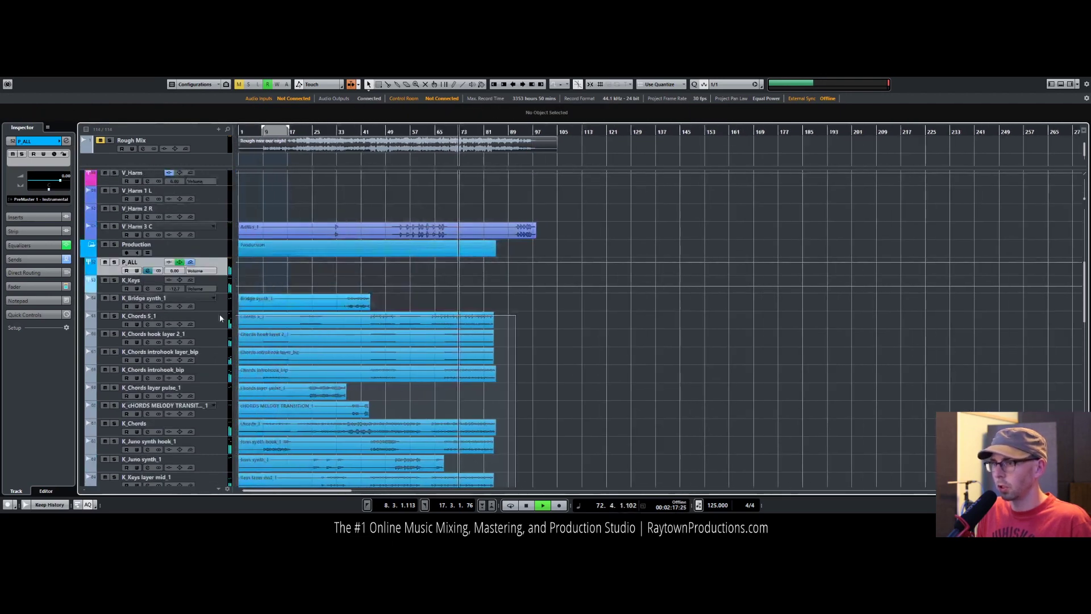
key("ctrl+a")
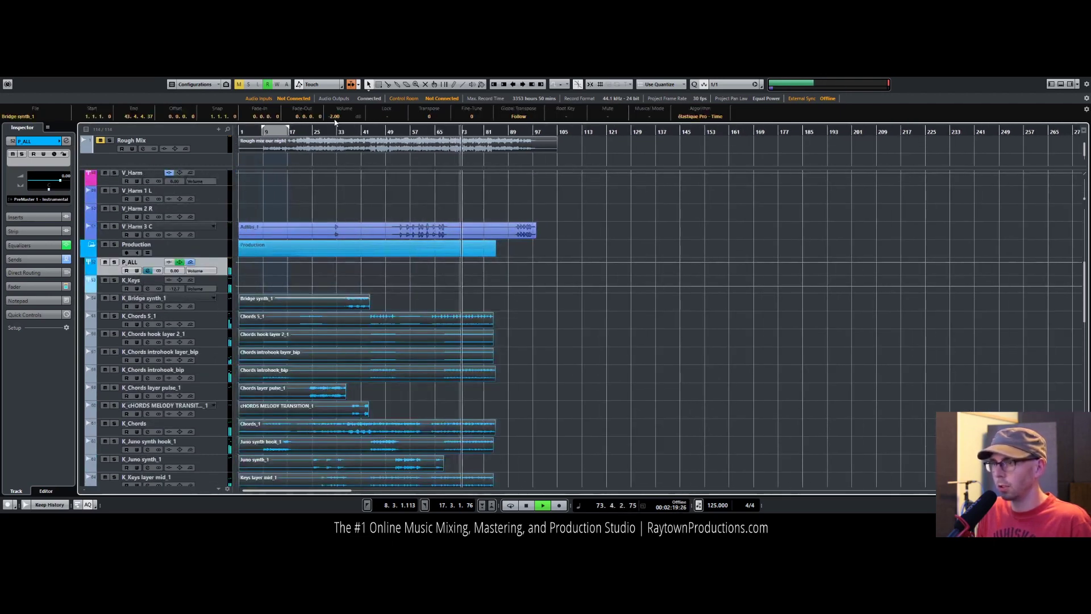
left_click(553, 349)
scroll(523, 329, "down", 4)
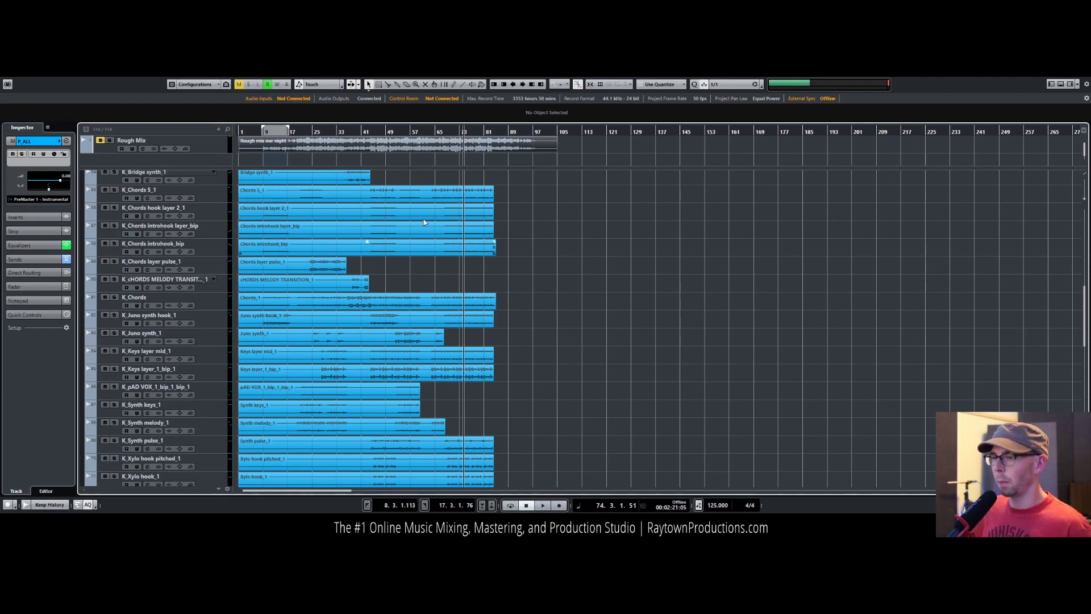
Step: Play from around bar 26 and solo K_Synth keys_1, K_Synth melody_1 and K_Keys layer_1_bip_1 in turn
left_click(328, 133)
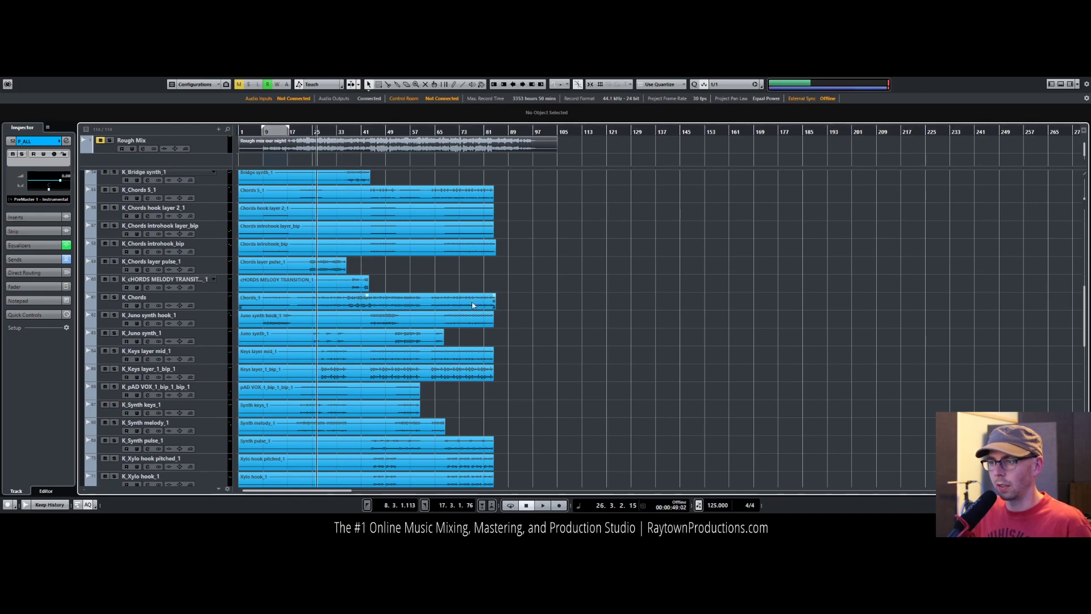
scroll(427, 347, "down", 7)
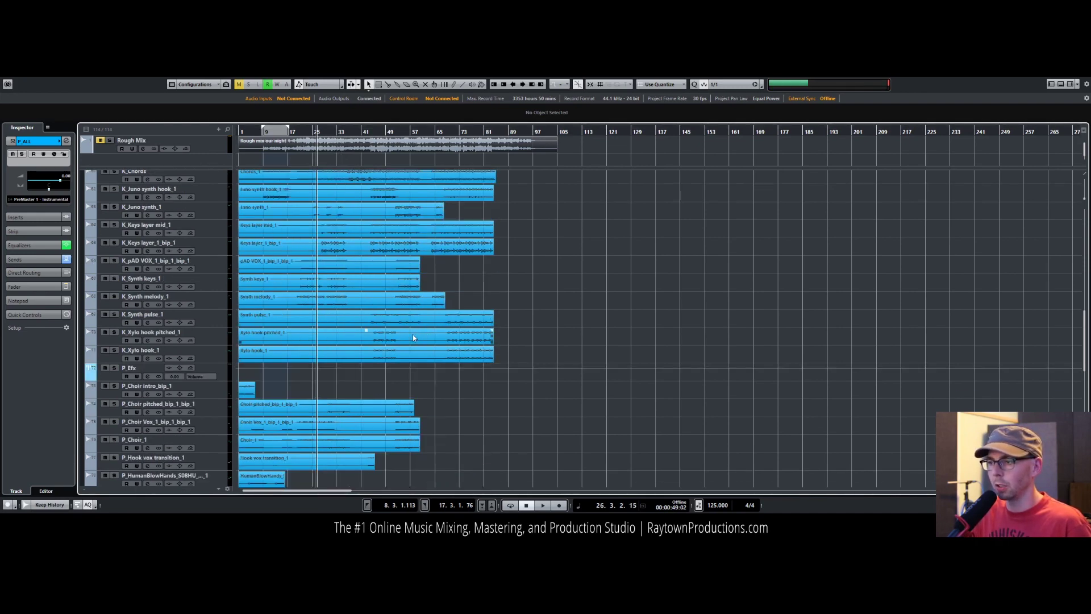
scroll(357, 225, "up", 3)
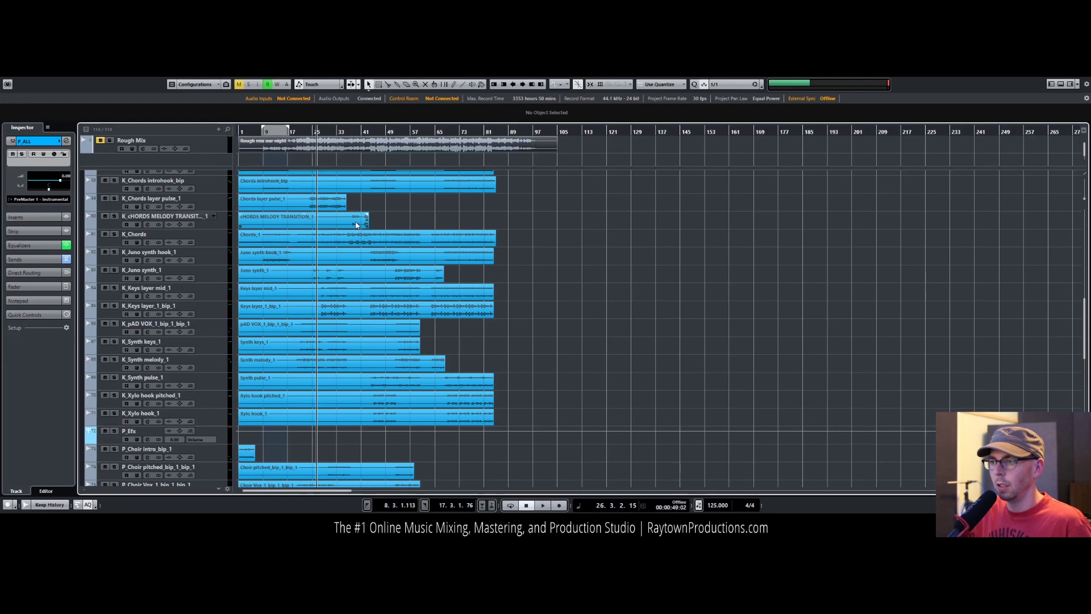
left_click(221, 349)
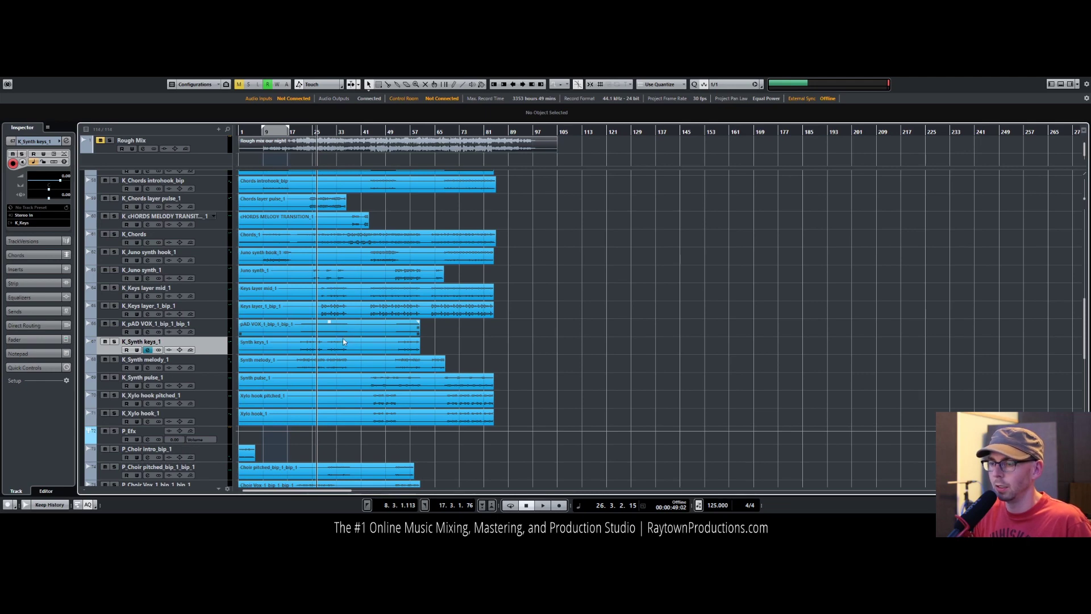
key("space")
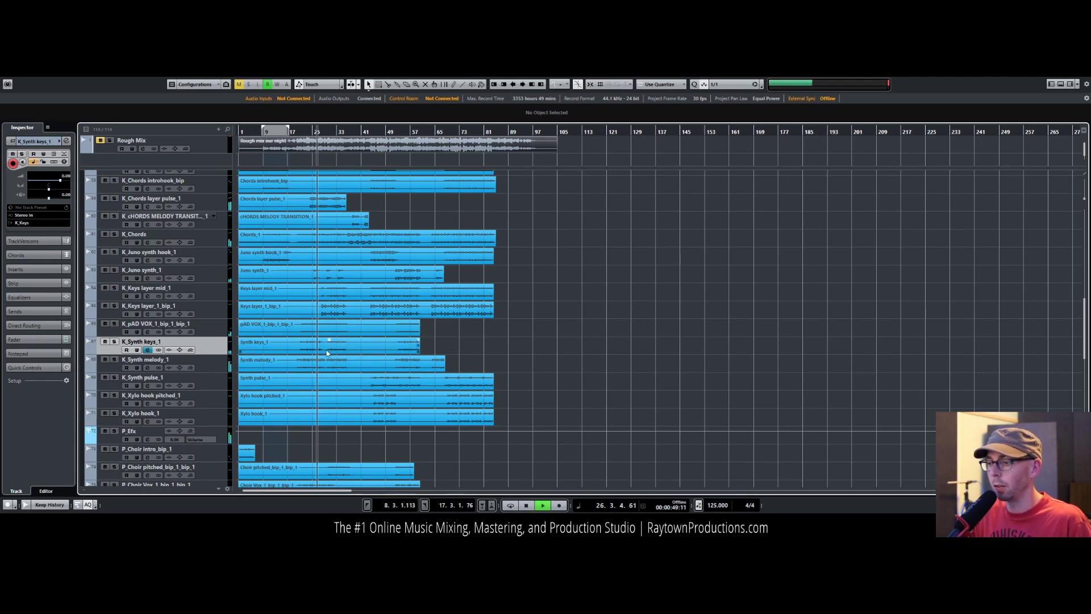
key("s")
left_click(213, 342)
left_click(201, 367)
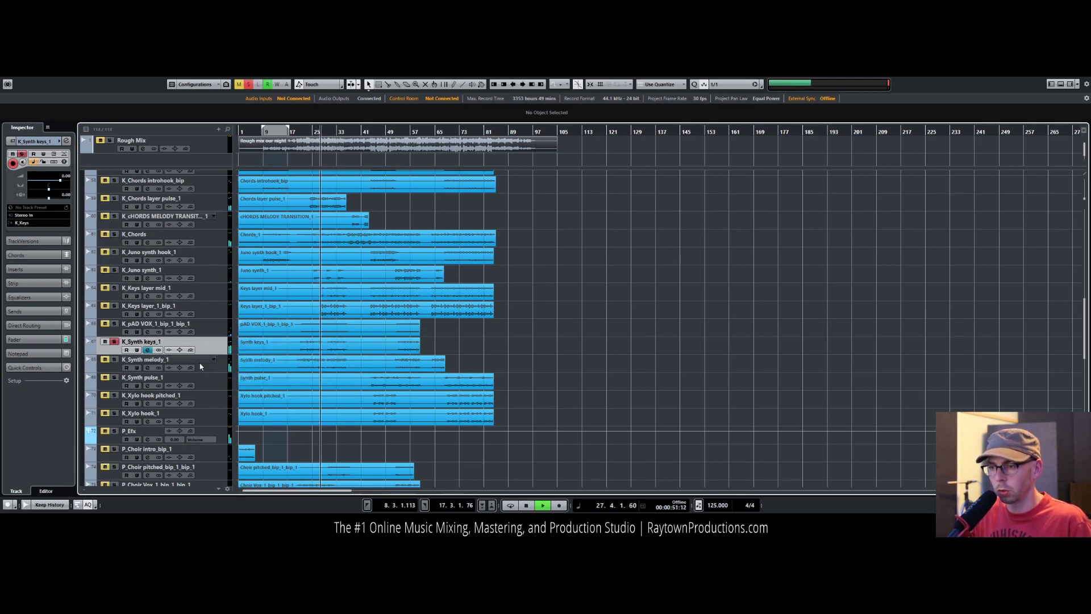
left_click(204, 369)
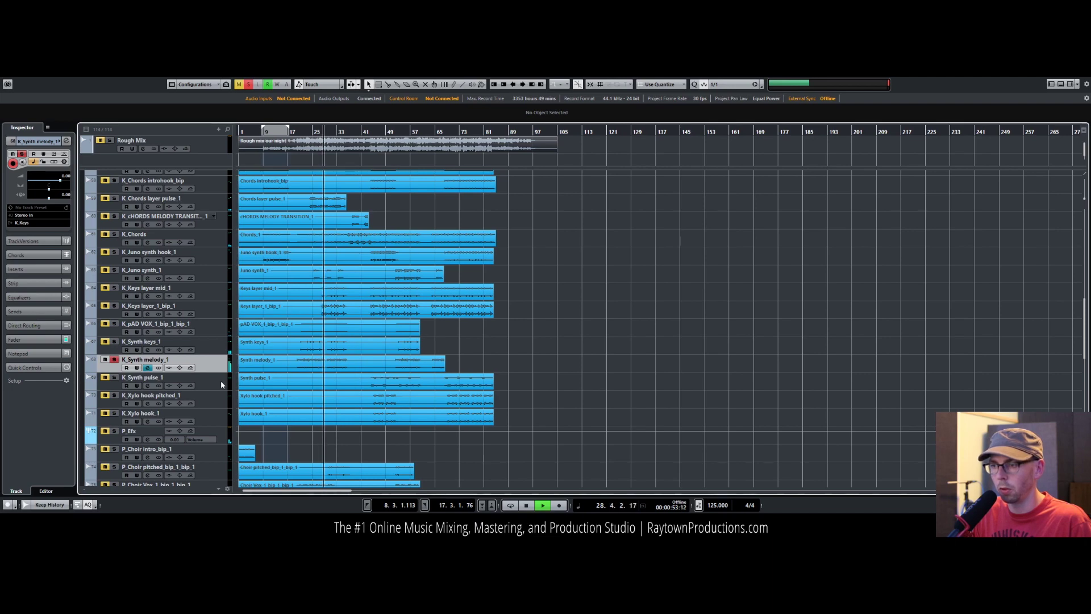
left_click(213, 314)
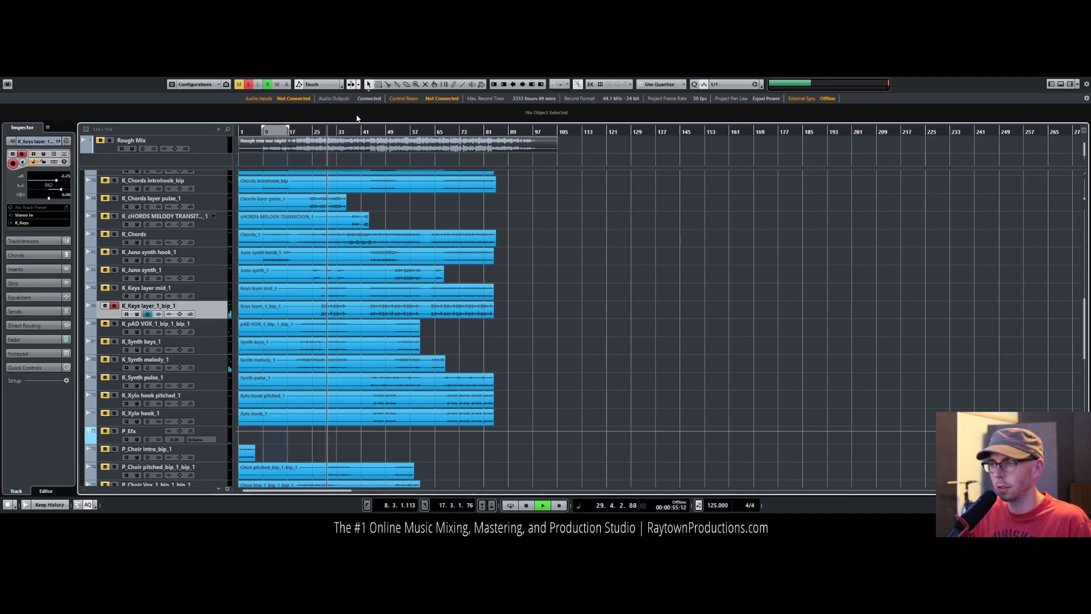
Step: Jump playback to around bar 43 and listen to K_Xylo hook pitched_1 and K_Xylo hook_1 soloed in turn
left_click(370, 132)
left_click(210, 400)
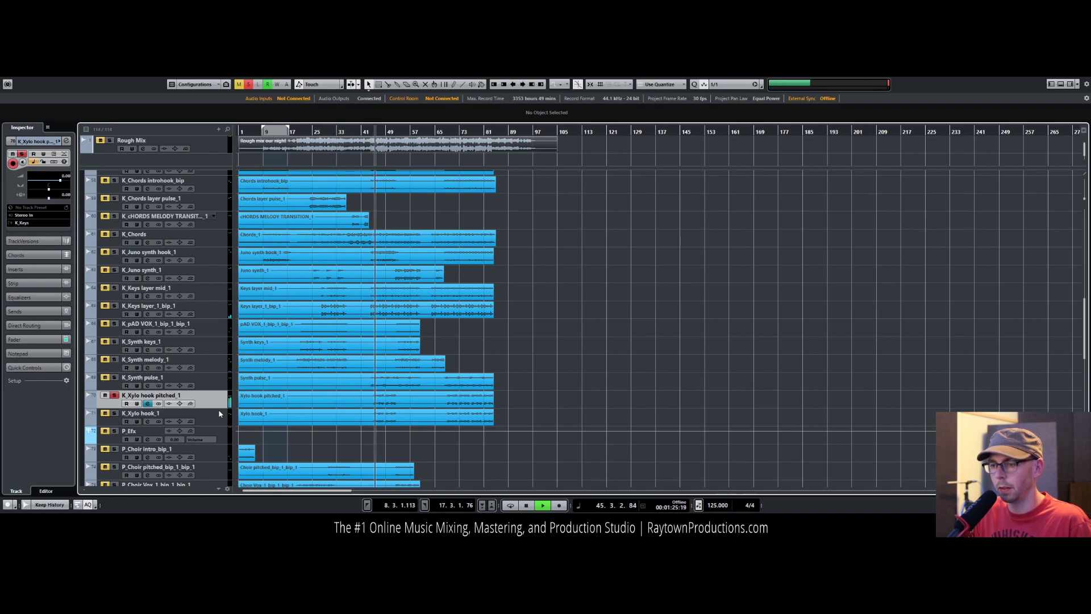
key("Down")
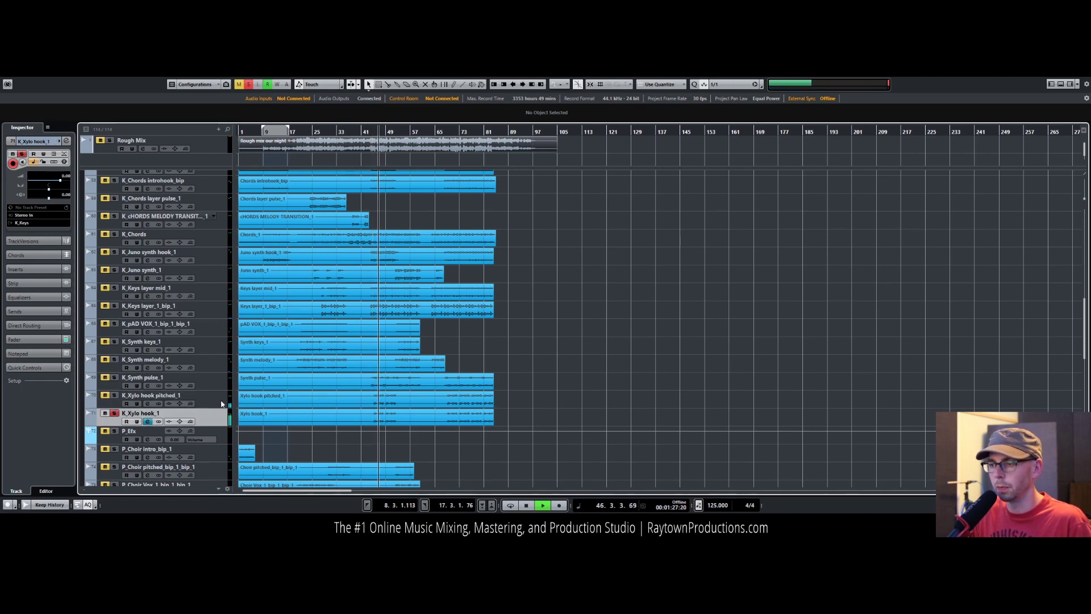
Step: Set the Xylo hook_1 clip's gain to 18.00 dB while auditioning K_Xylo hook pitched_1 and K_Synth pulse_1
left_click(305, 416)
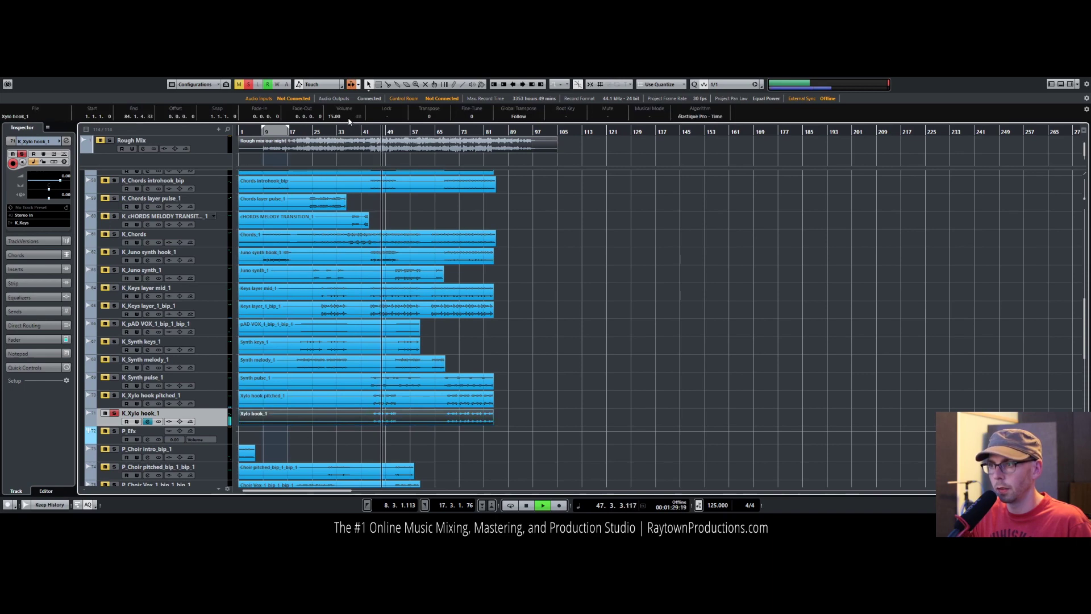
scroll(348, 117, "up", 1)
left_click(216, 394)
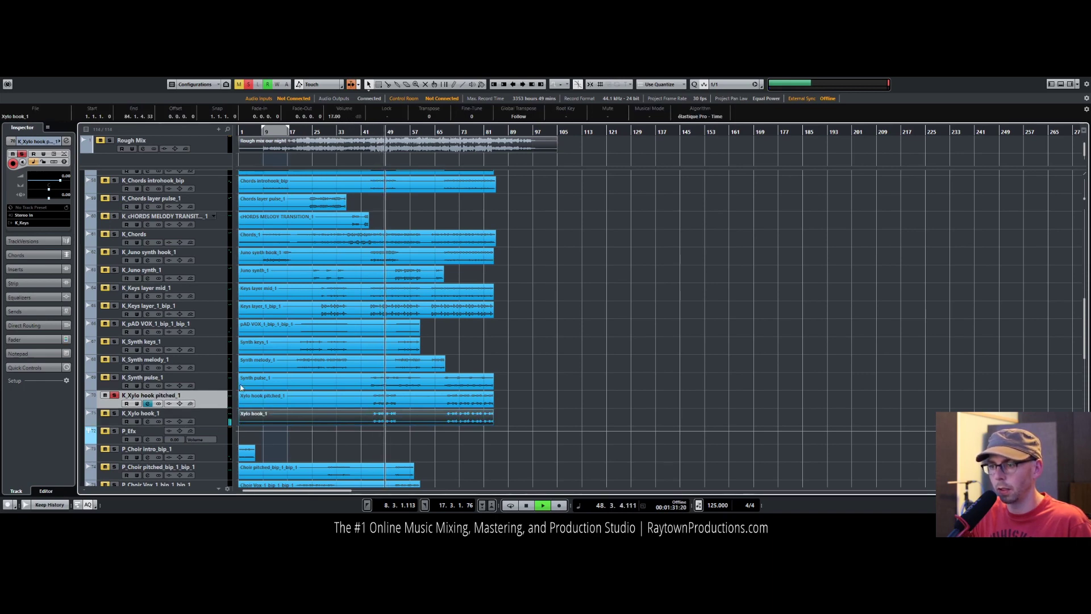
left_click(217, 384)
scroll(341, 119, "up", 2)
scroll(341, 120, "up", 4)
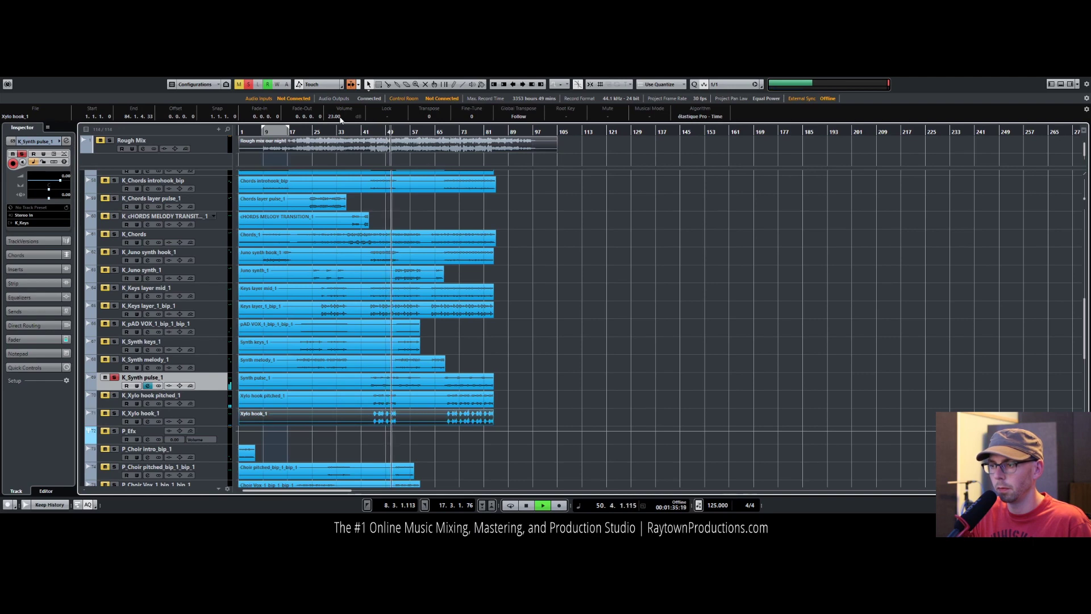
scroll(341, 119, "down", 6)
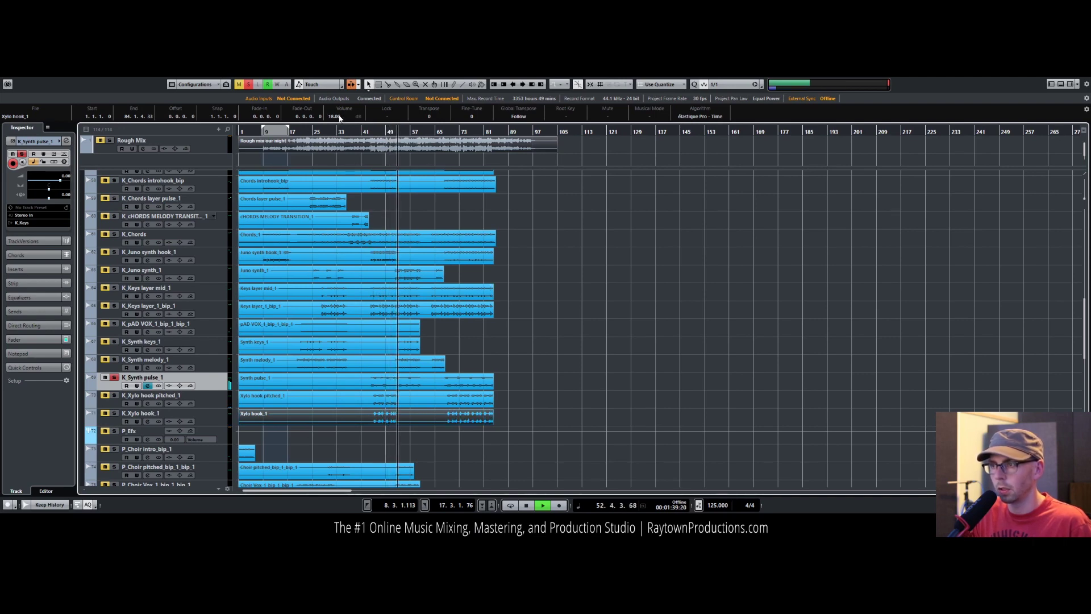
Step: Raise the Synth pulse_1 clip's gain to 23.00 dB
left_click(418, 376)
scroll(338, 120, "up", 8)
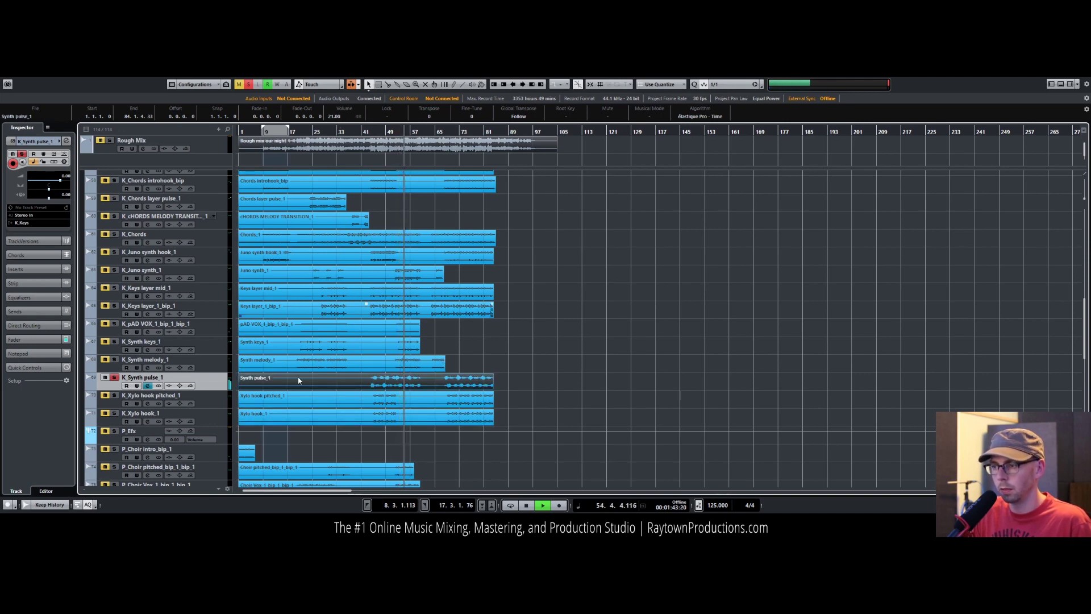
Step: Listen to K_Synth melody_1 and K_Keys layer_1_bip_1 soloed in turn and set the Keys layer_1_bip_1 clip's gain to 12.00 dB
left_click(220, 364)
left_click(350, 353)
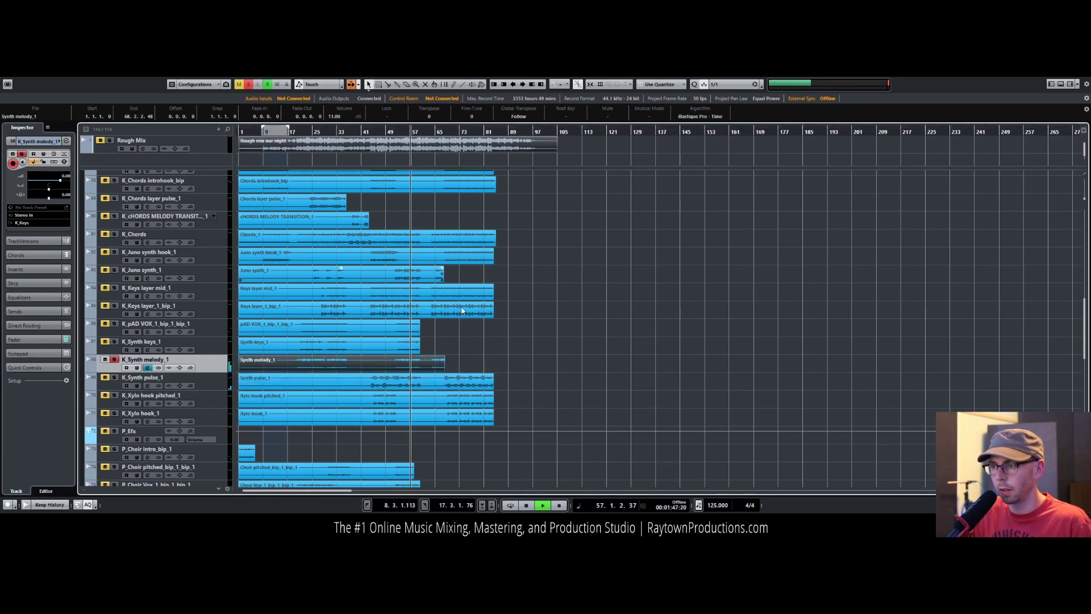
left_click(260, 310)
left_click(209, 318)
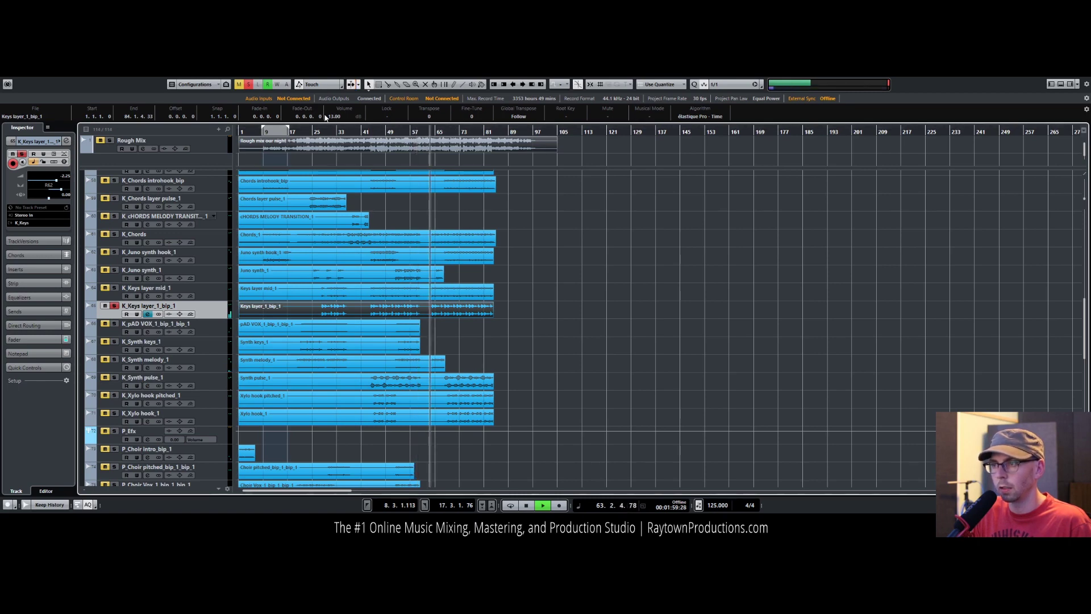
scroll(326, 117, "down", 2)
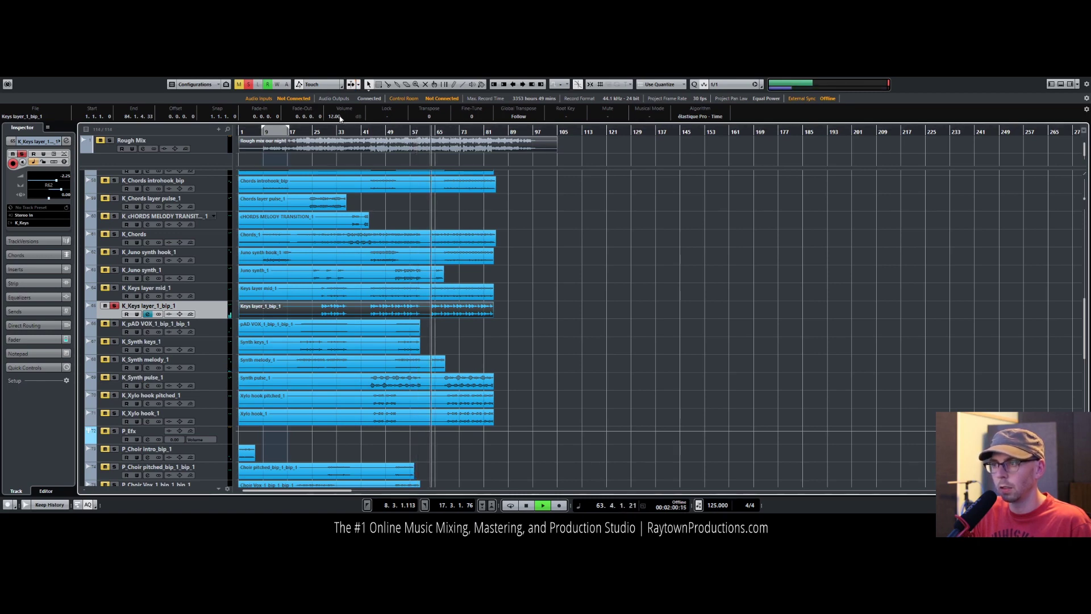
Step: Check the gain of the Juno synth hook_1 and Chords_1 clips and take K_Keys layer_1_bip_1 out of solo
left_click(439, 262)
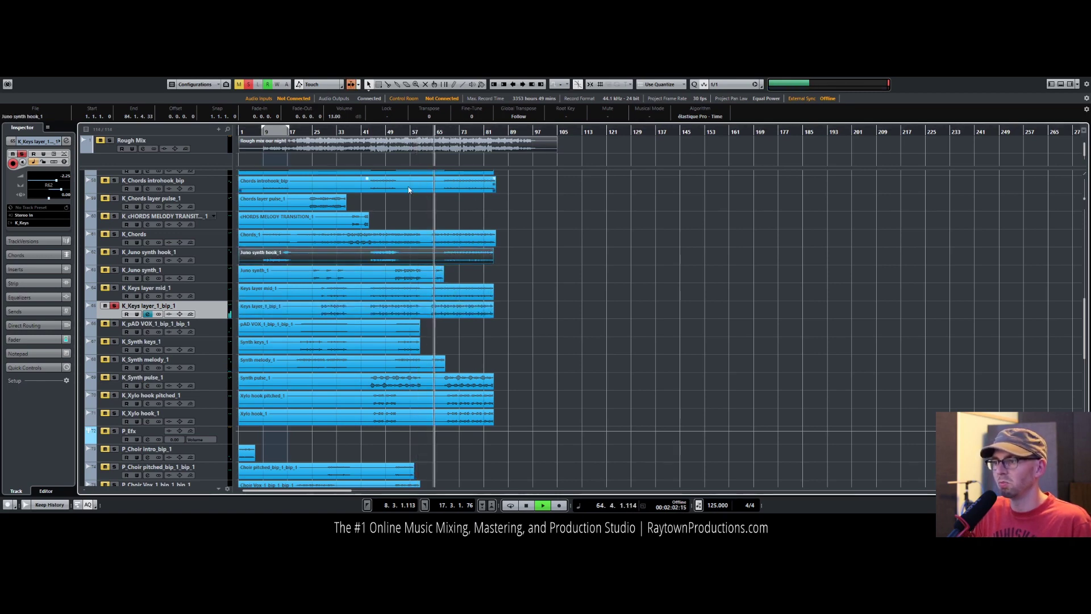
left_click(467, 242)
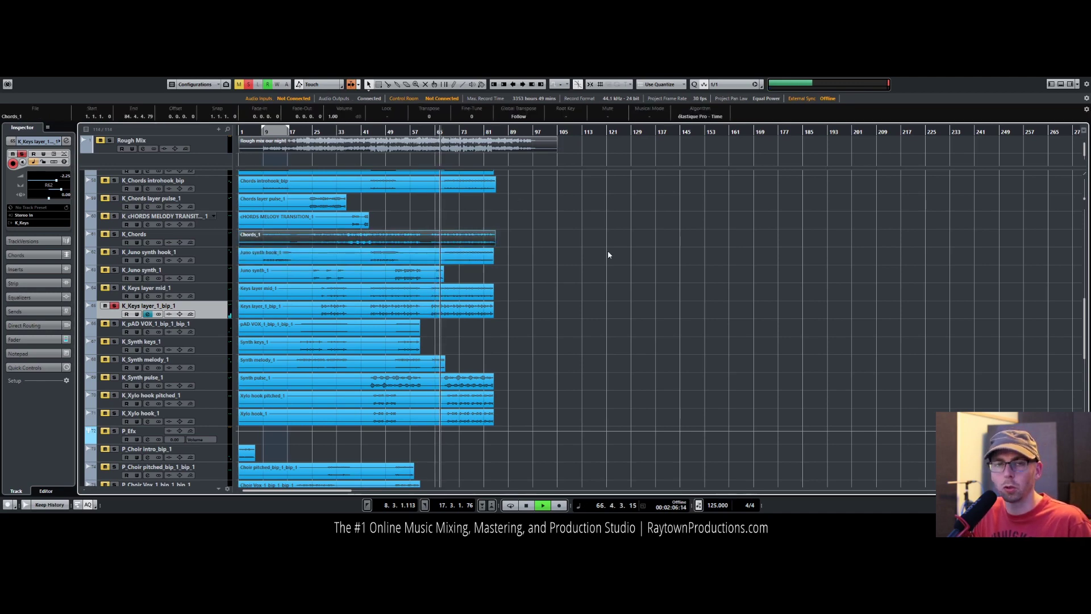
left_click(710, 294)
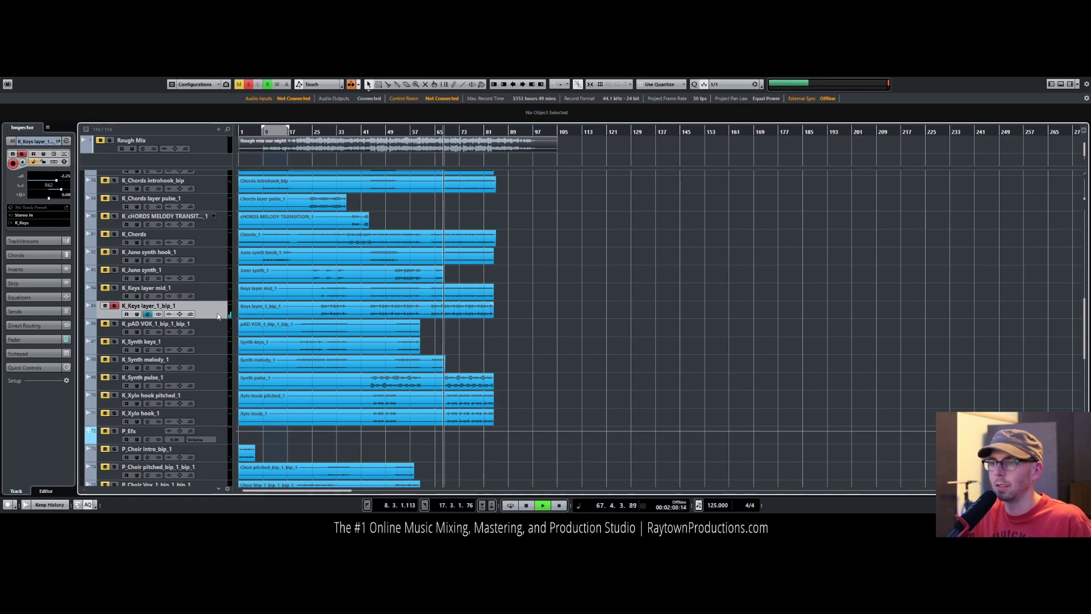
left_click(114, 305)
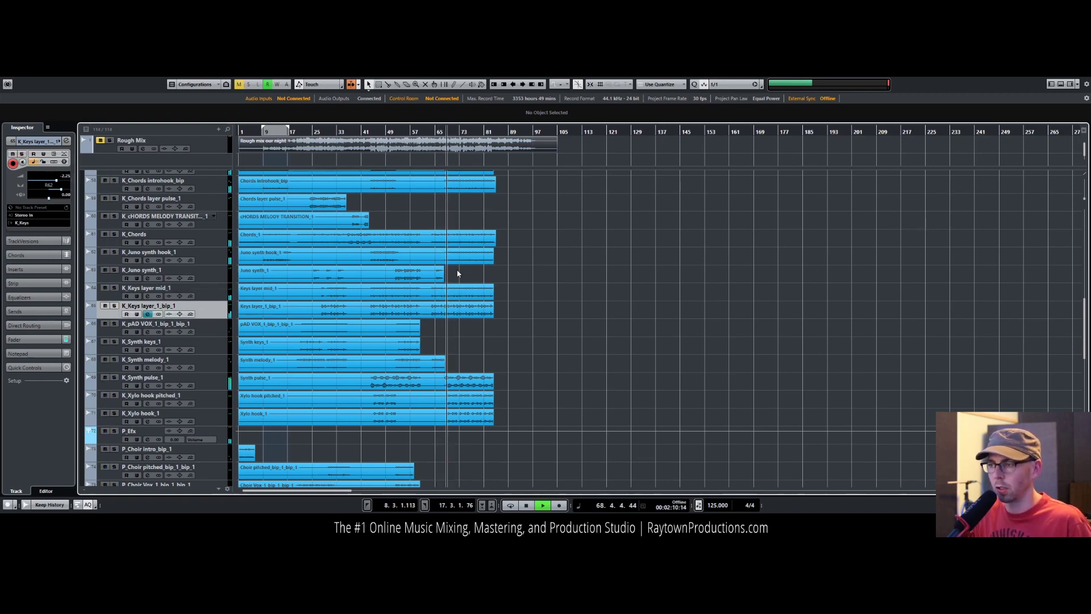
Step: Jump playback back and listen to the full mix around bar 51 while looking over the keys and effects tracks
key("space")
left_click(428, 132)
left_click_drag(429, 131, 357, 162)
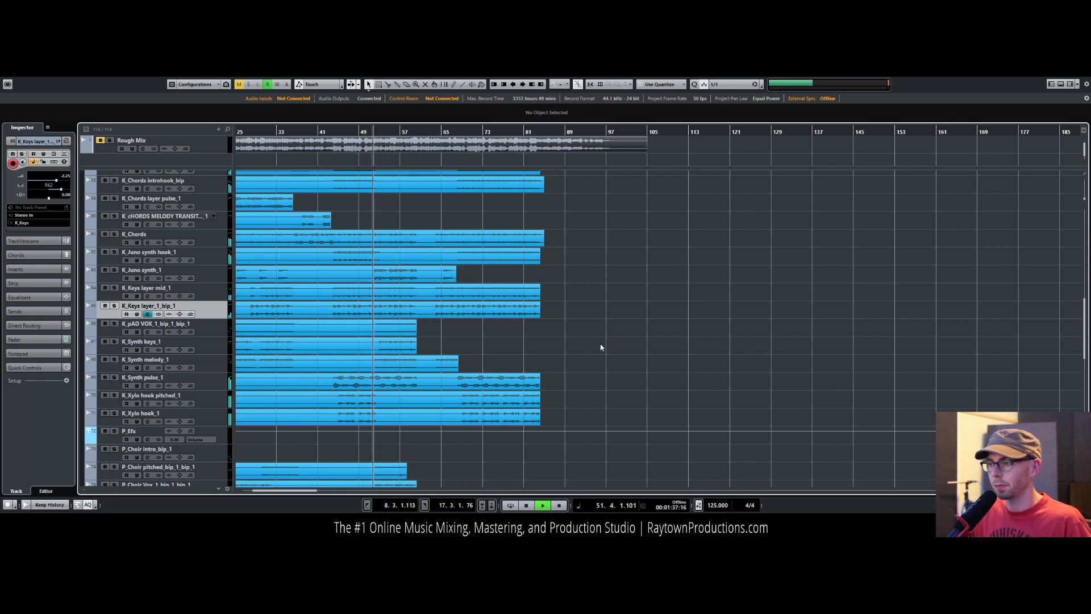
scroll(602, 346, "down", 6)
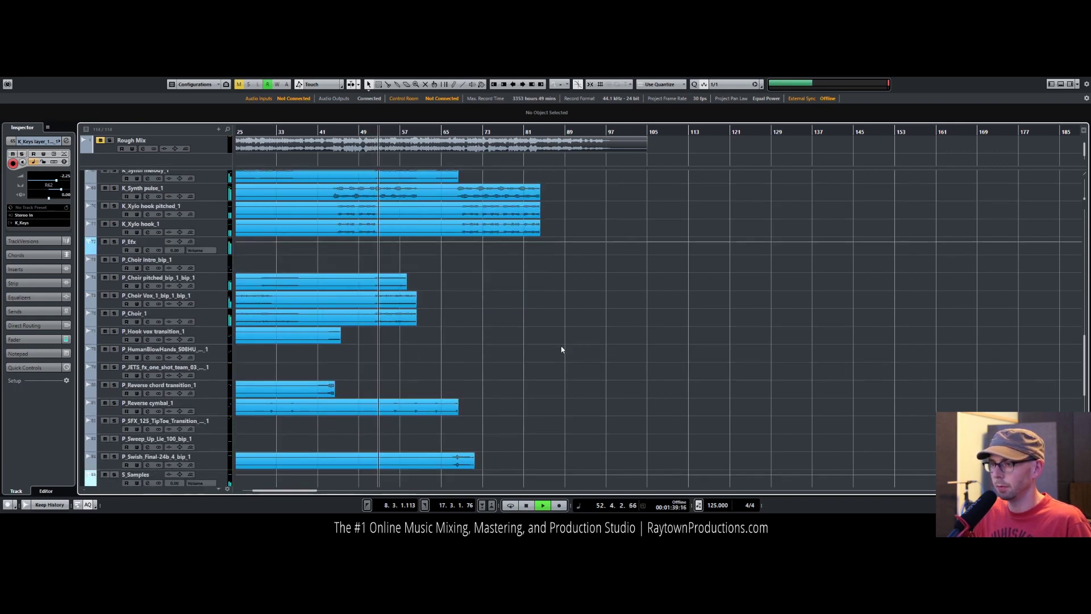
scroll(477, 350, "down", 2)
scroll(476, 350, "up", 8)
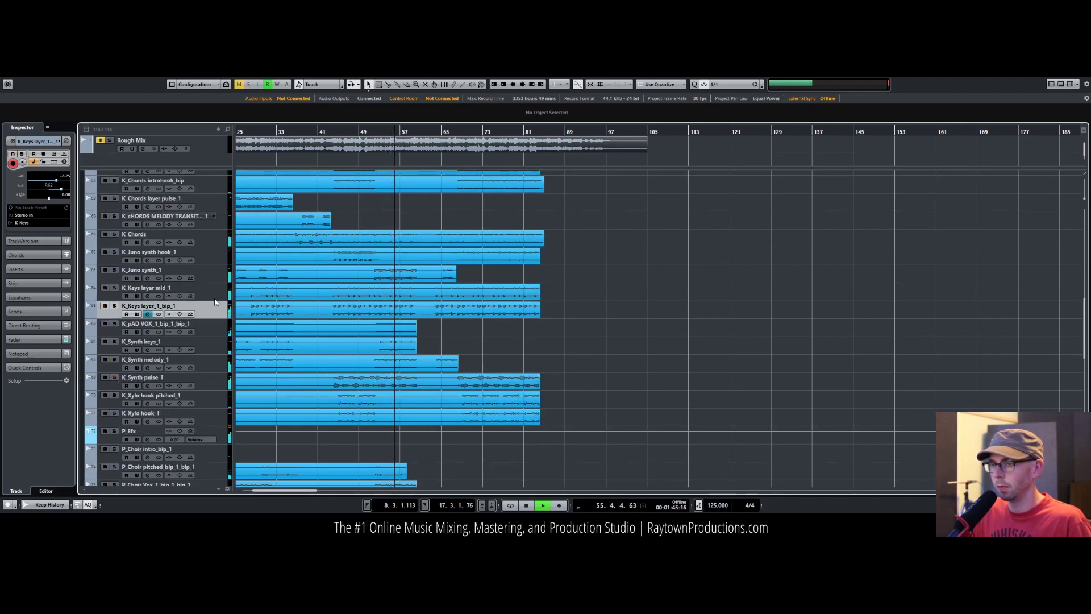
Step: Audition K_Juno synth_1 in solo, return to the full mix, stop playback and raise the Juno synth_1 clip's gain
left_click(215, 274)
key("s")
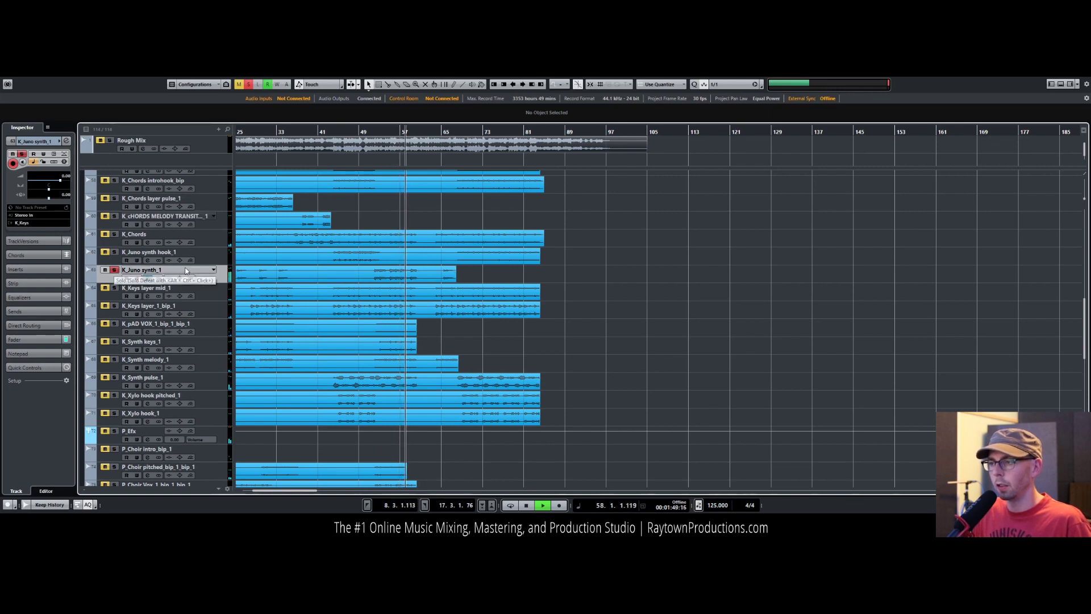
left_click(116, 271)
key("space")
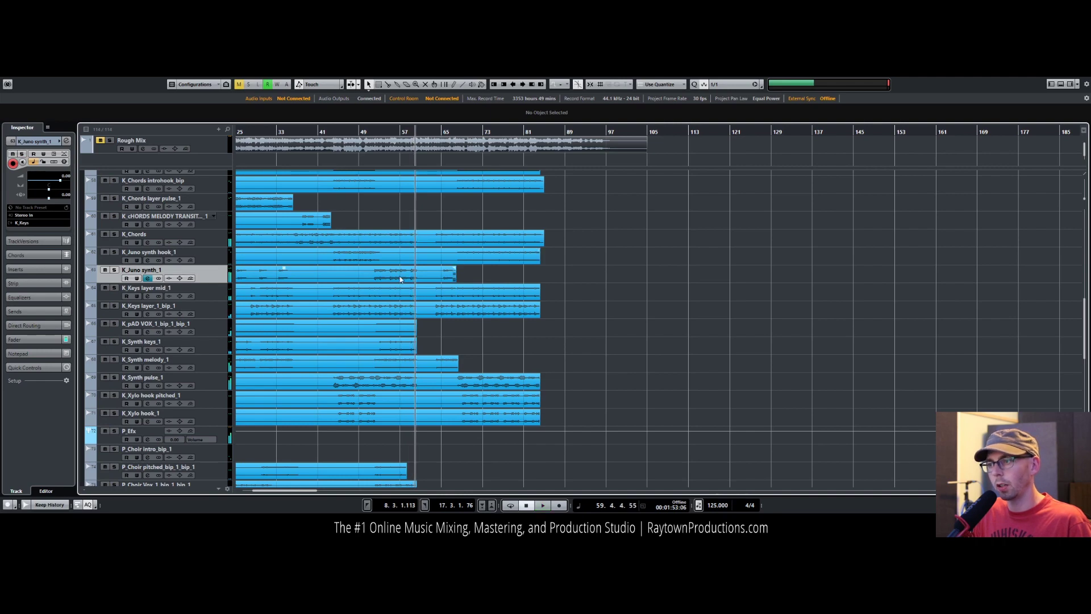
left_click(415, 273)
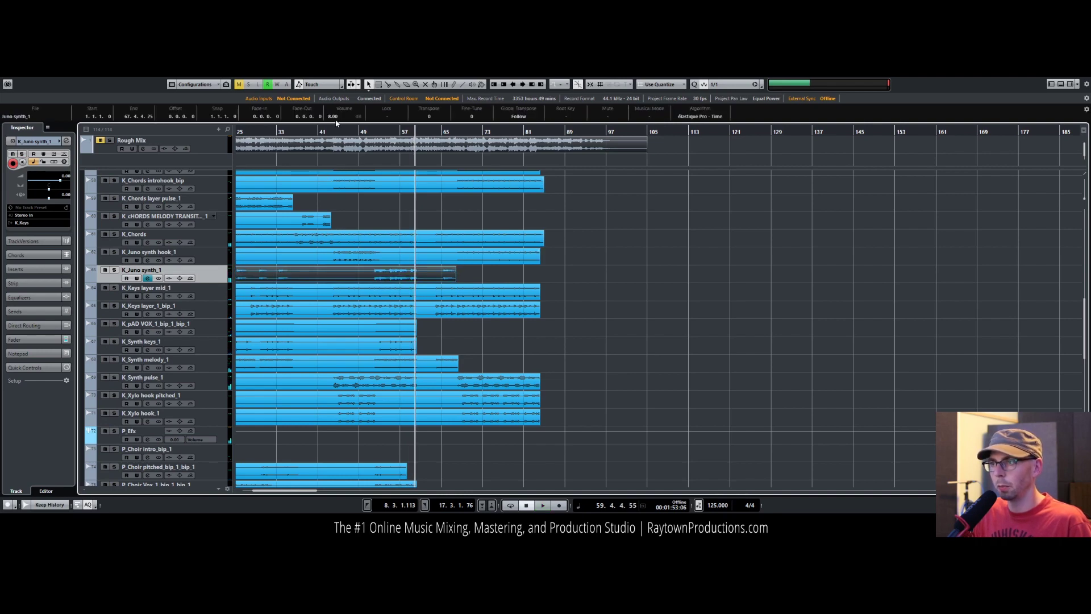
Step: Lower the gain of the clips from Keys layer mid_1 to Synth melody_1 and of both Xylo hook clips, with Xylo hook pitched_1 at 8.00 dB
left_click_drag(570, 292, 369, 372)
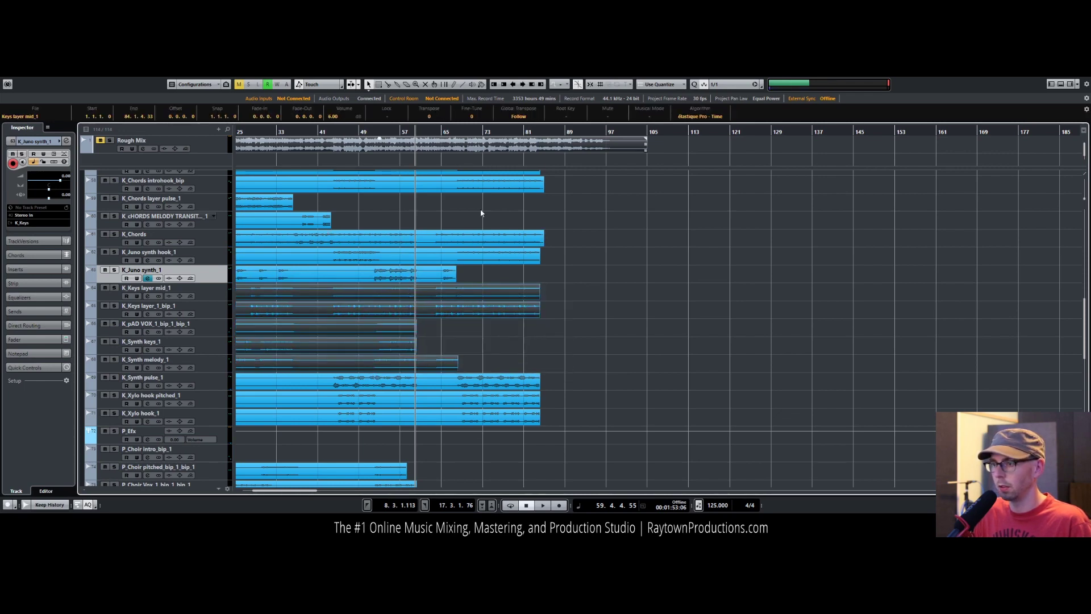
left_click_drag(553, 405, 484, 427)
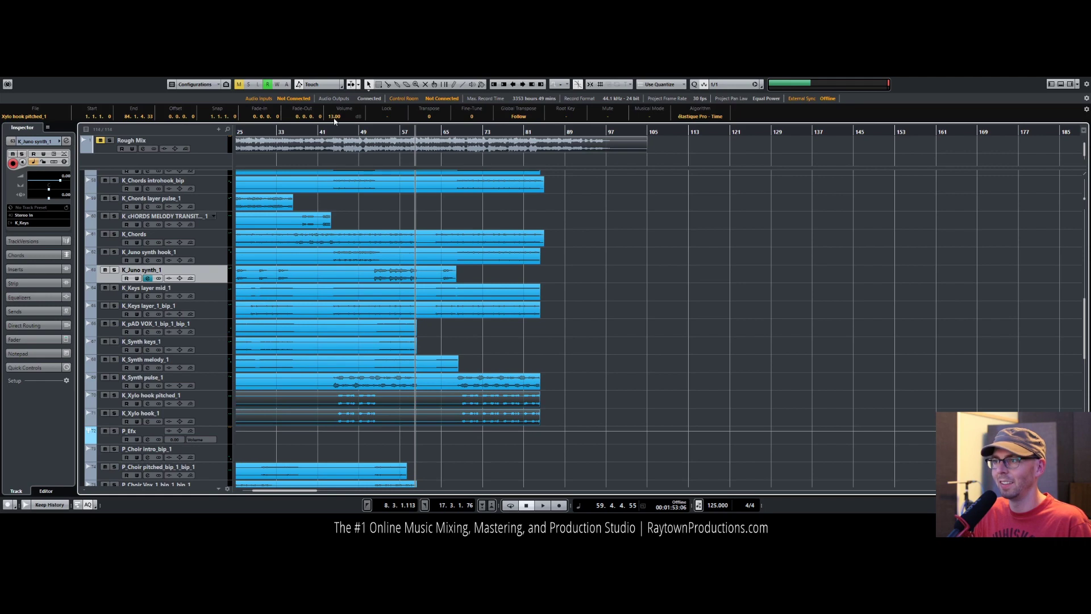
scroll(554, 306, "up", 3)
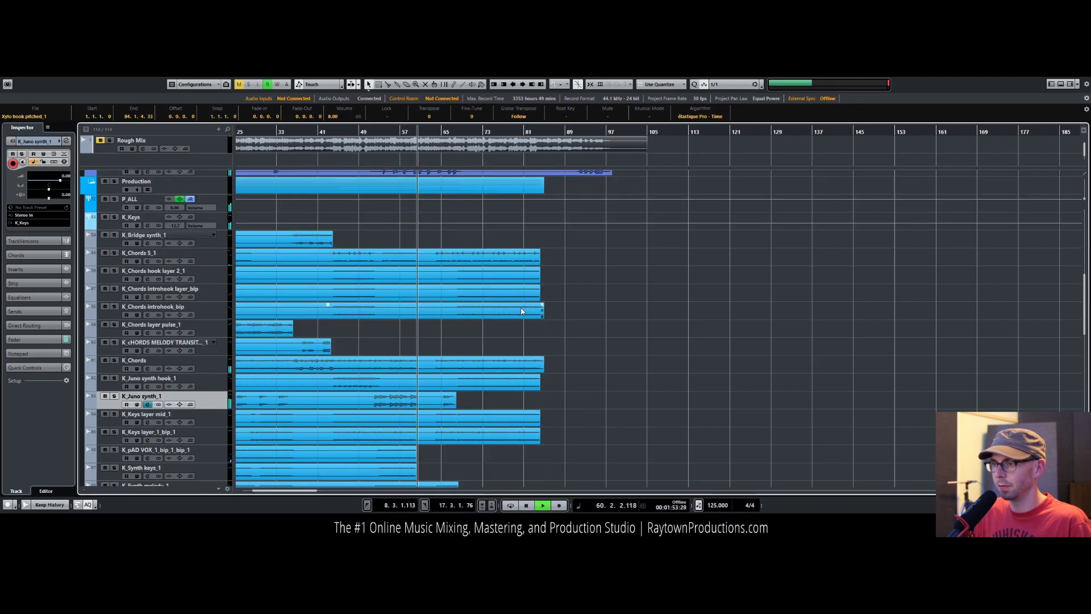
left_click(569, 308)
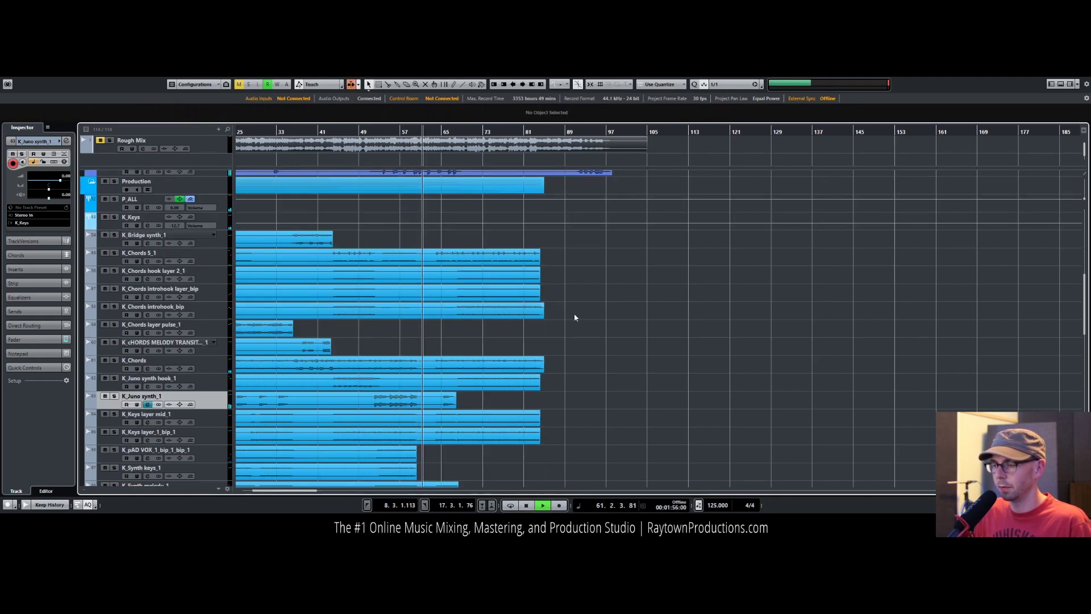
Step: Listen to the full mix from around bar 61 and raise the Juno synth_1 clip's gain to 12.00 dB
scroll(571, 316, "down", 2)
scroll(571, 317, "down", 2)
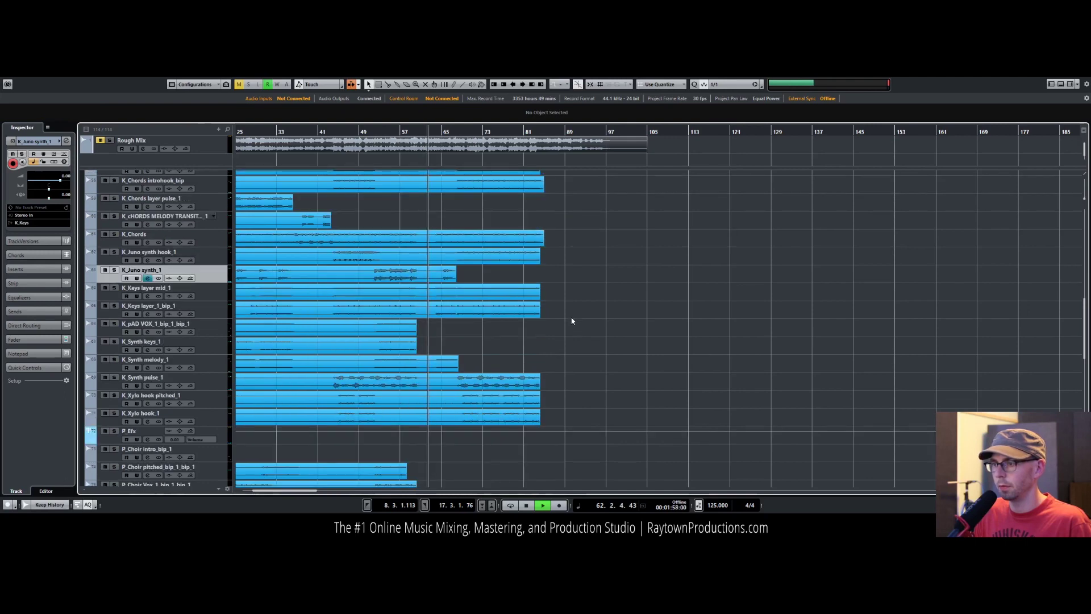
scroll(571, 315, "up", 4)
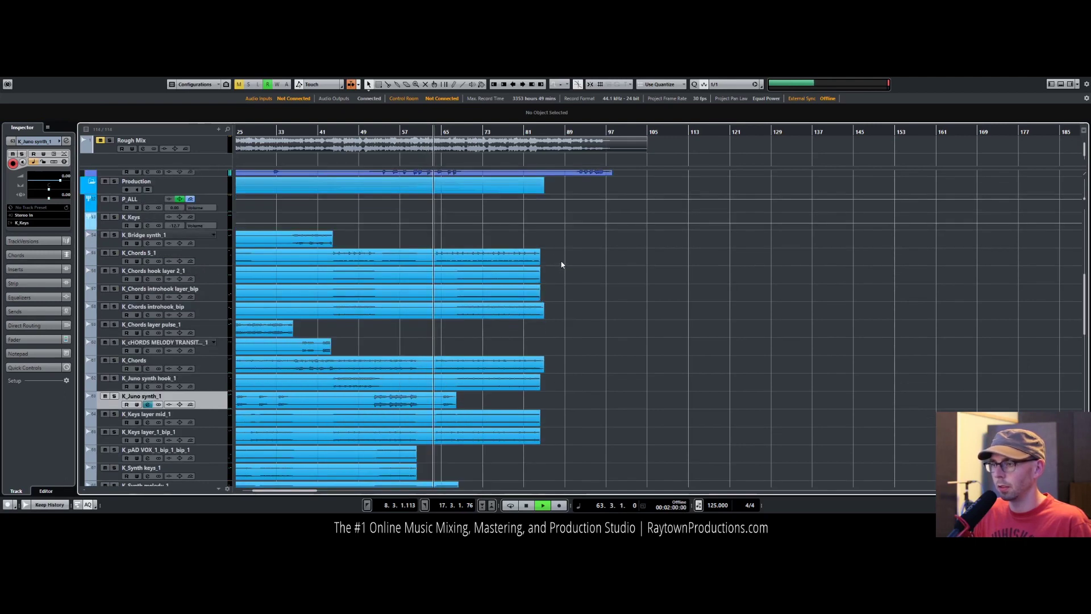
scroll(560, 262, "down", 2)
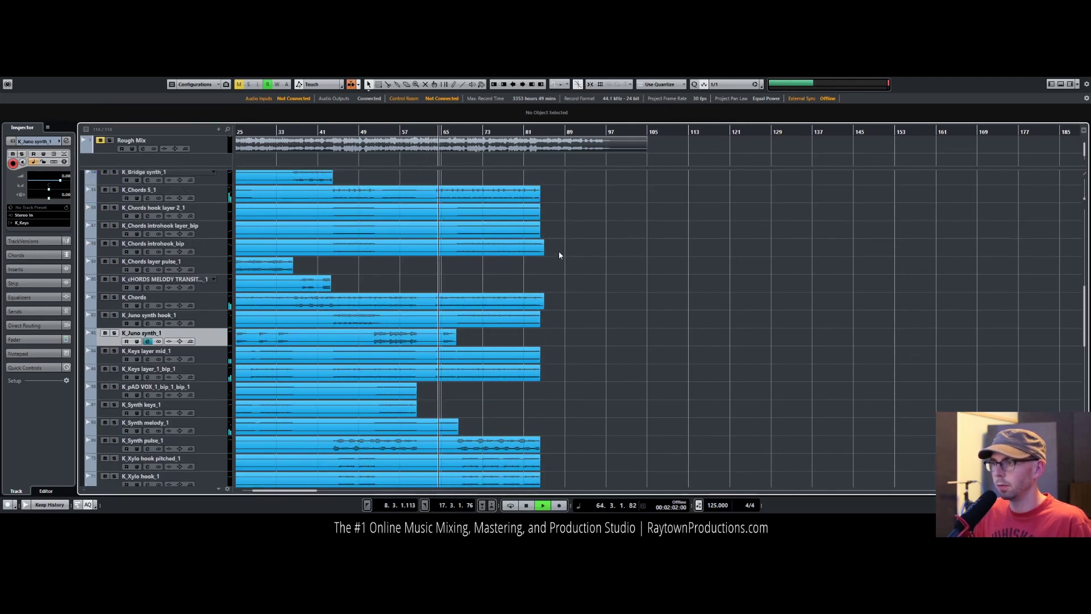
left_click(452, 338)
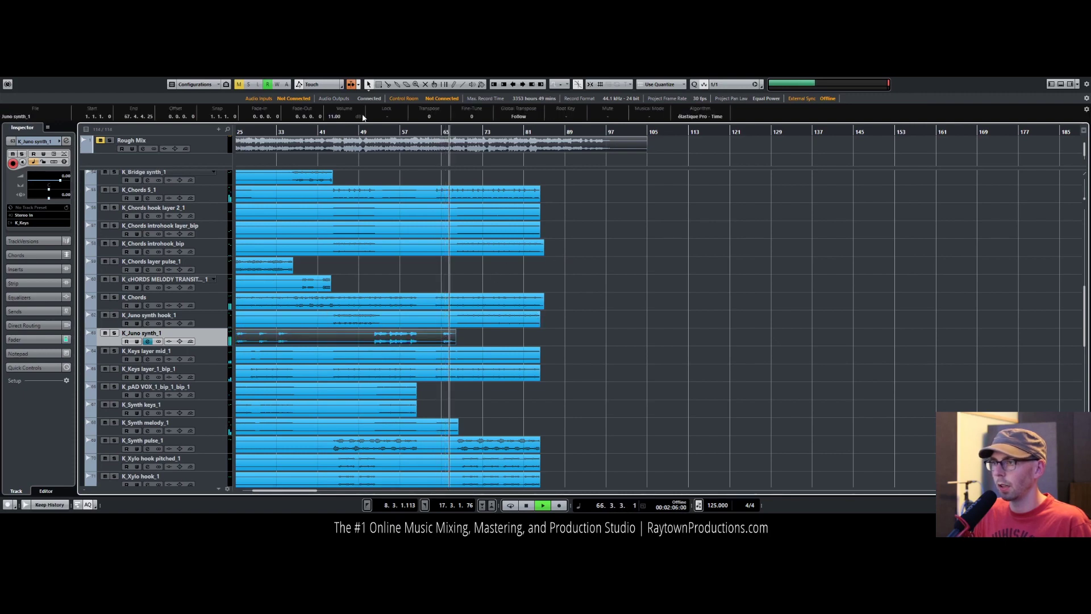
scroll(605, 290, "down", 5)
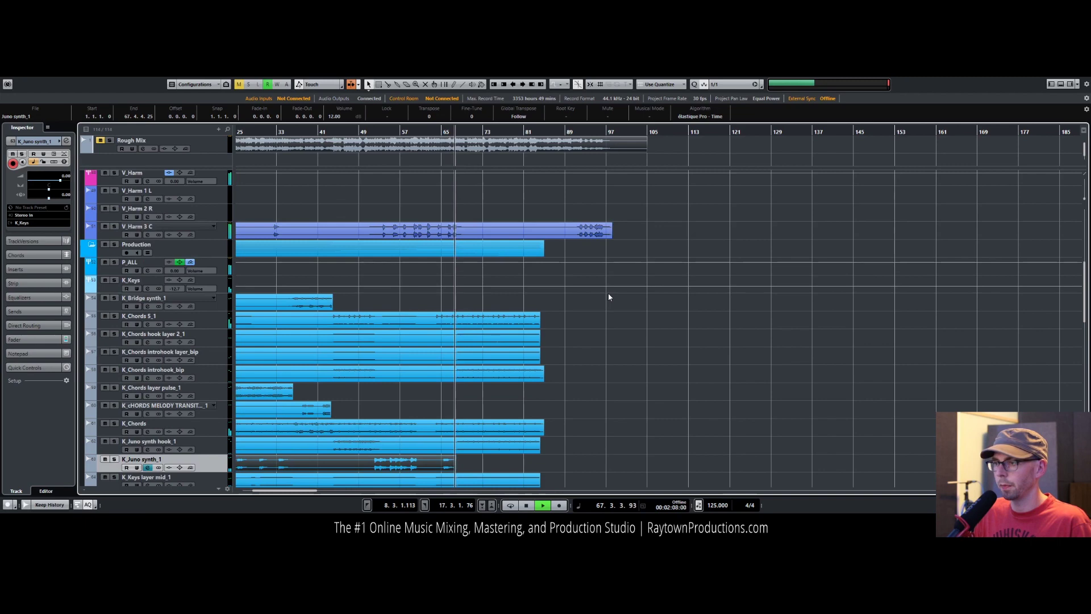
Step: Replay the passage around bar 66 and adjust the gain of the Swish_Final clip, also checking the Crowd_Teens clip
scroll(593, 313, "up", 3)
scroll(609, 322, "down", 8)
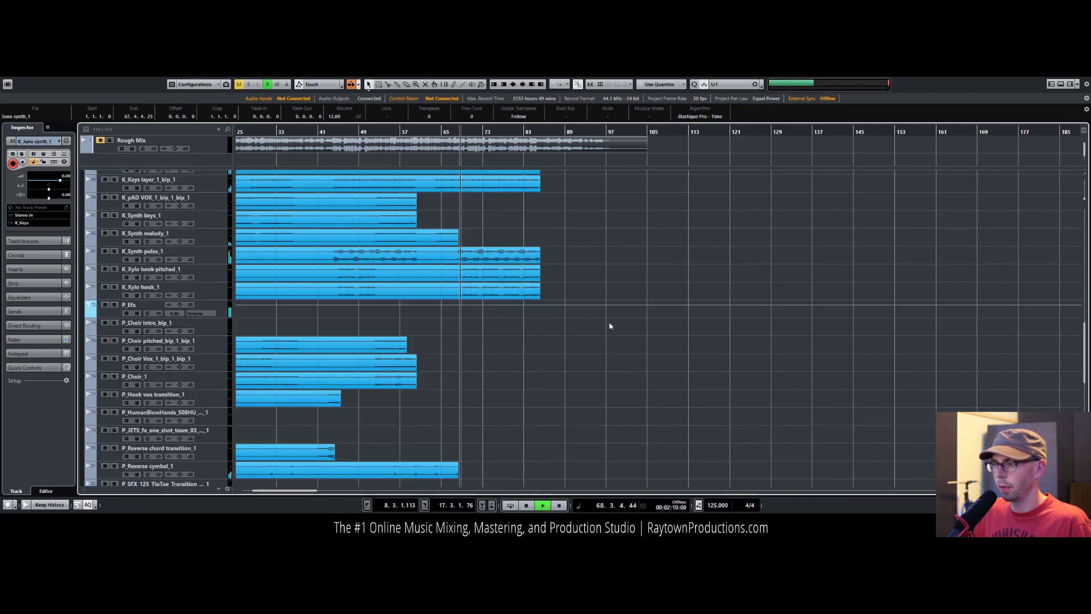
left_click(447, 269)
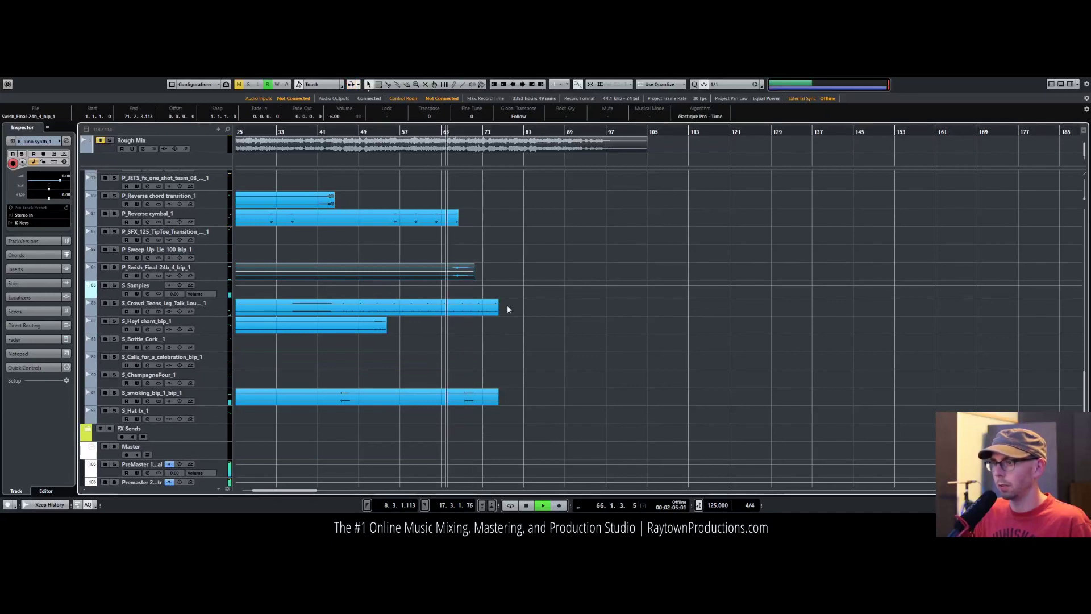
left_click(473, 303)
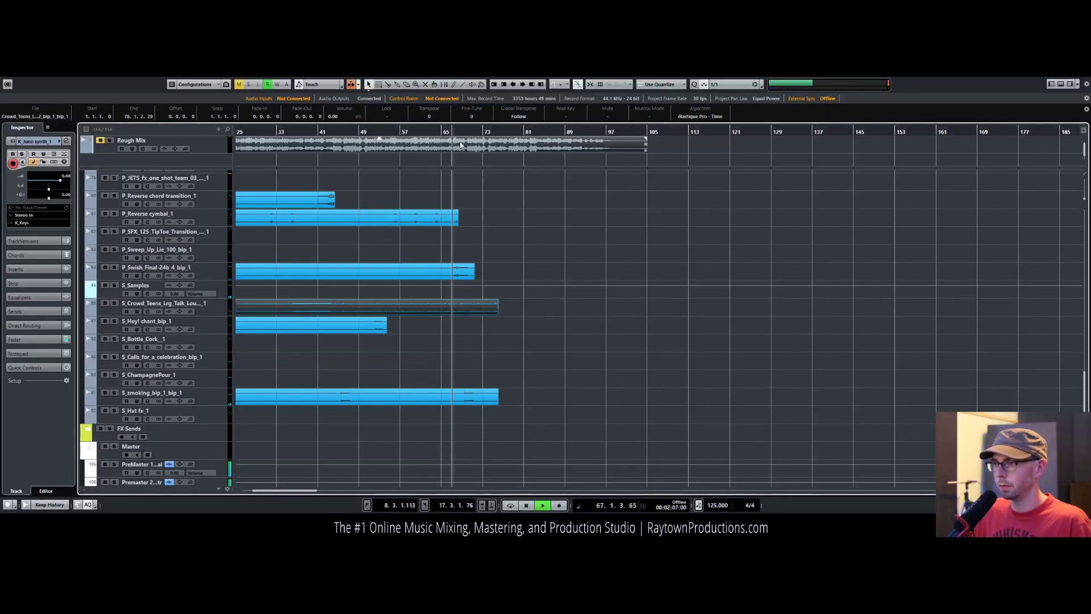
left_click(483, 269)
left_click(470, 271)
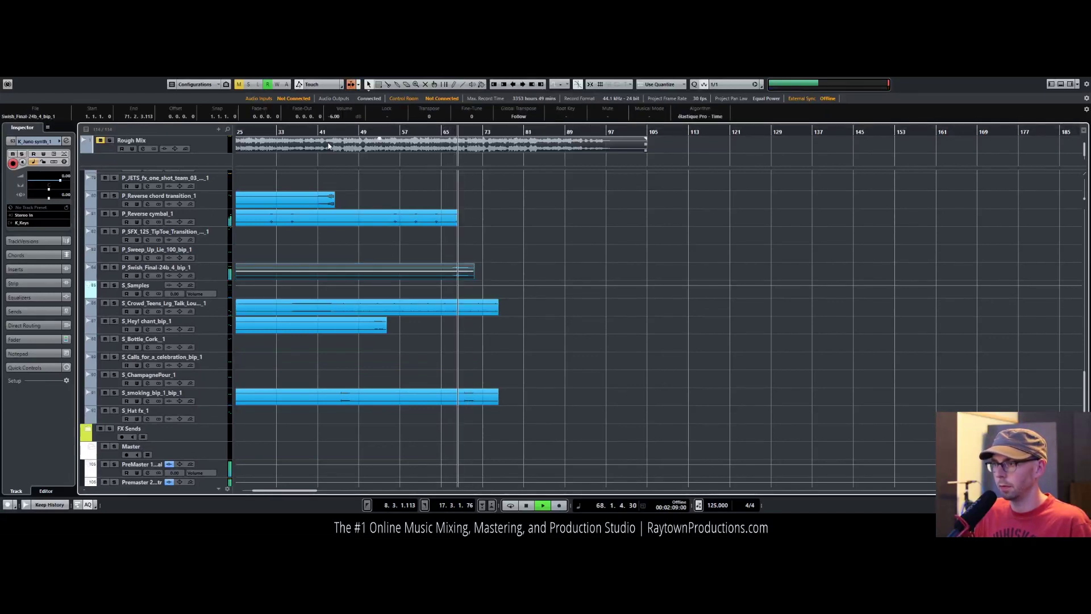
Step: Set the fx_smoking sample clip's gain to 3.00 dB
left_click(368, 400)
scroll(340, 118, "up", 1)
scroll(488, 306, "down", 2)
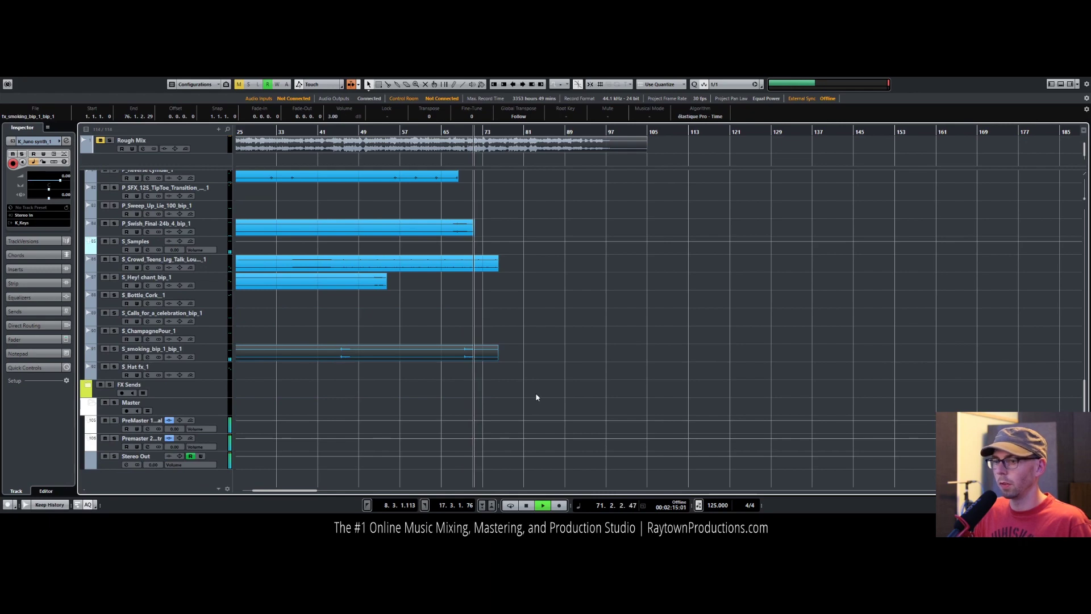
Step: Stop playback, return to the beginning of the song and play the full mix from bar 1
scroll(535, 397, "up", 20)
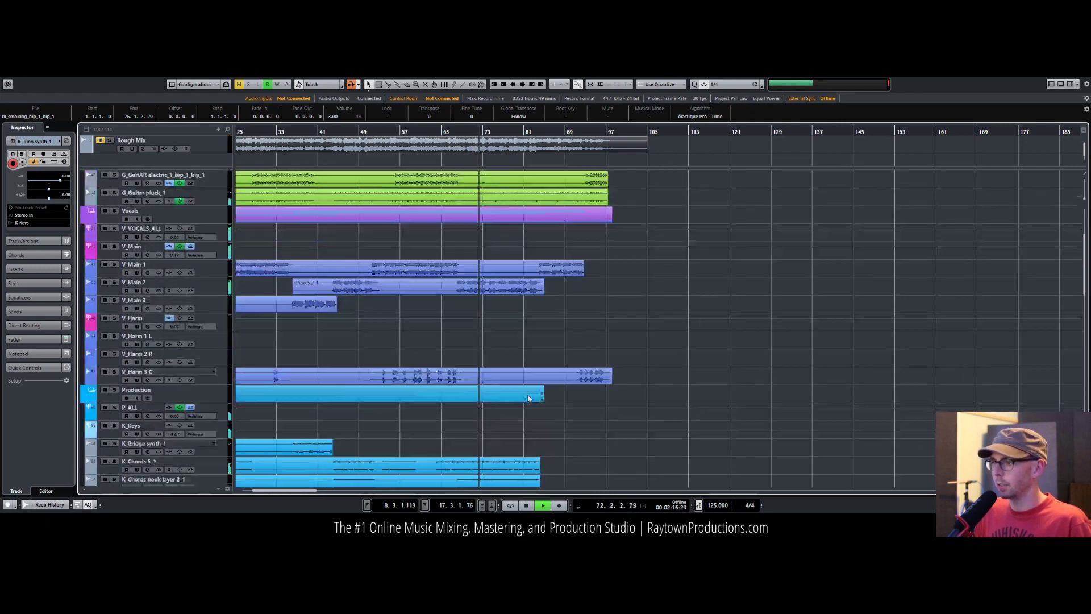
scroll(534, 392, "up", 5)
key("space")
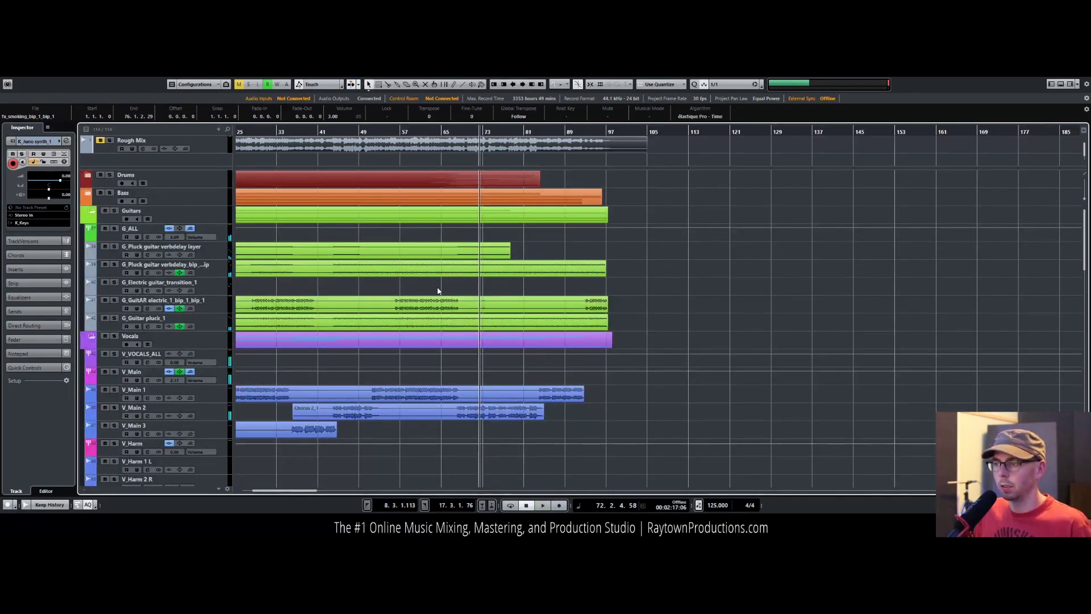
left_click_drag(352, 131, 250, 116)
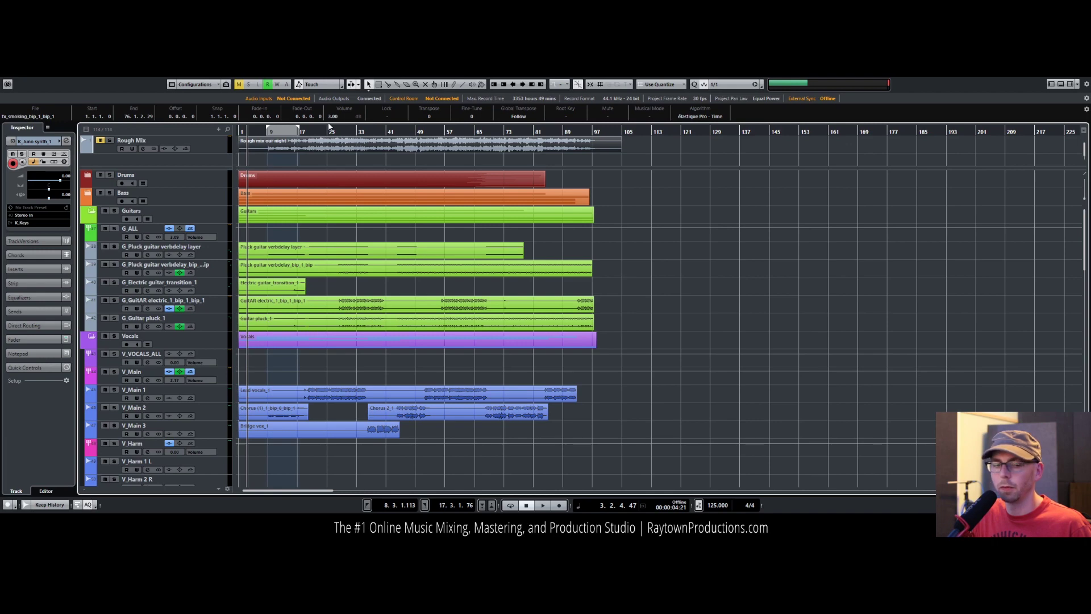
left_click_drag(324, 132, 230, 151)
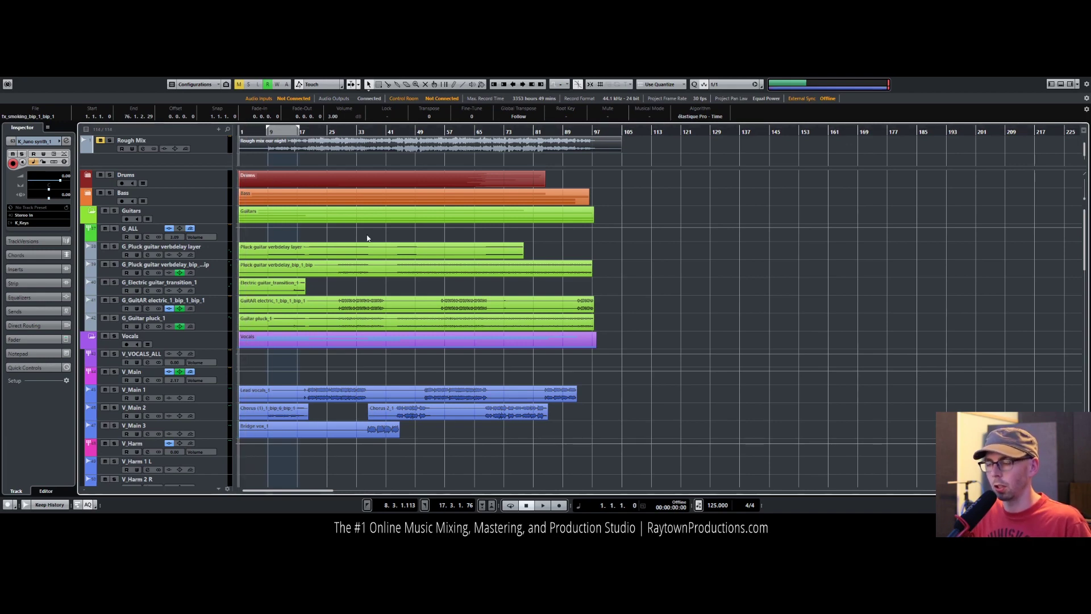
key("space")
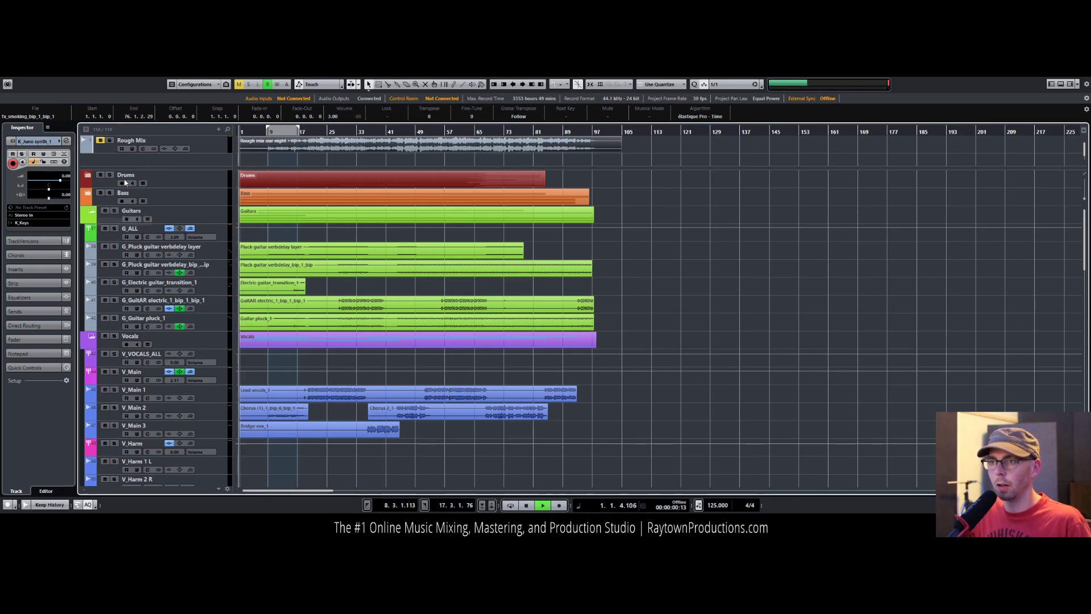
Step: Collapse the Guitars, Vocals and Production folders and select the Rough Mix track
left_click(92, 210)
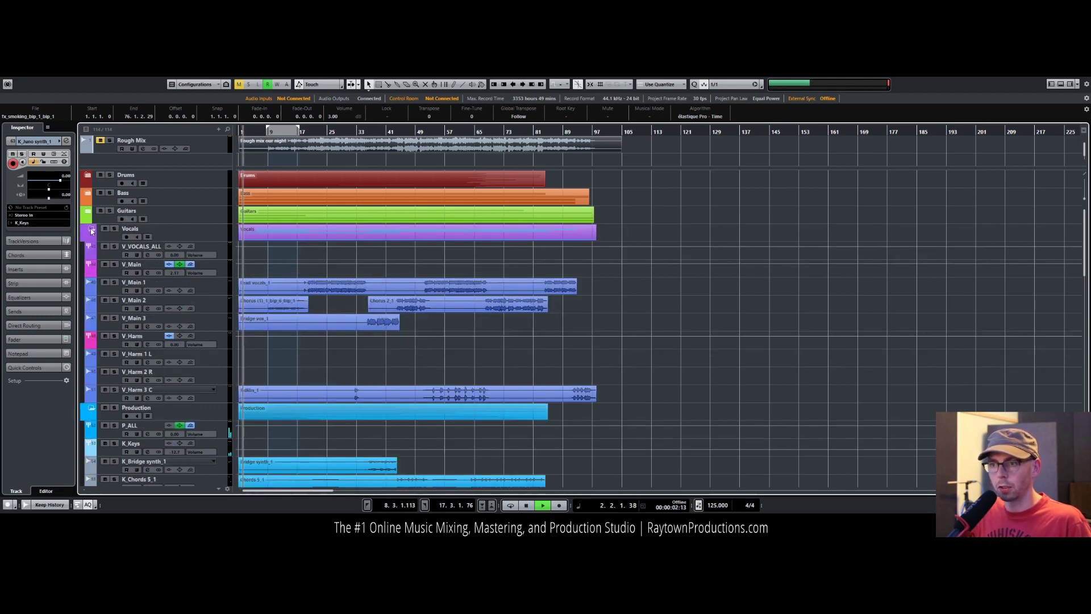
left_click(91, 229)
left_click(92, 250)
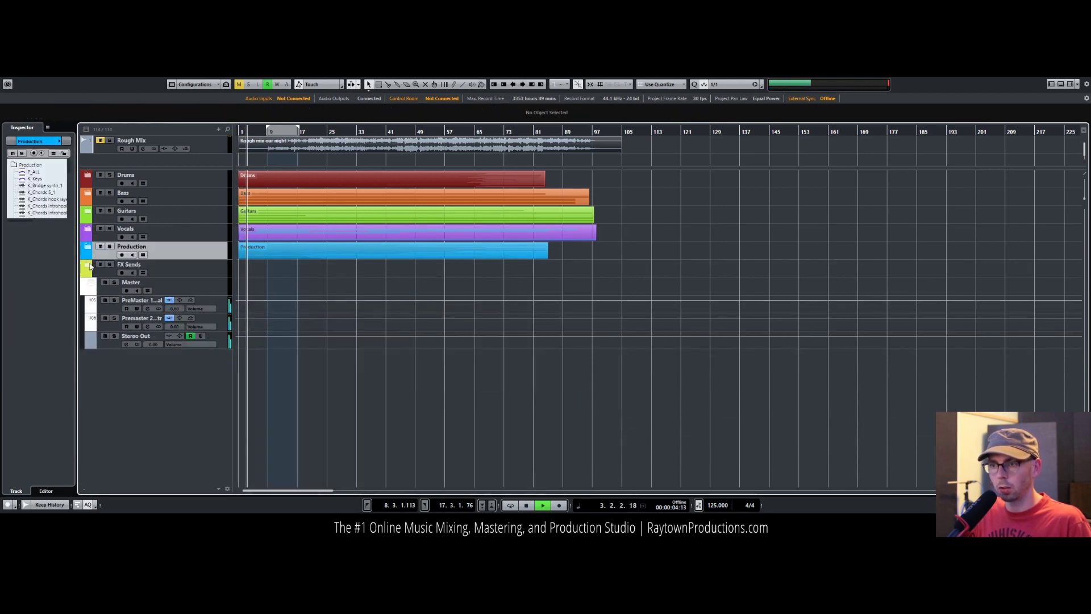
right_click(230, 139)
key("Escape")
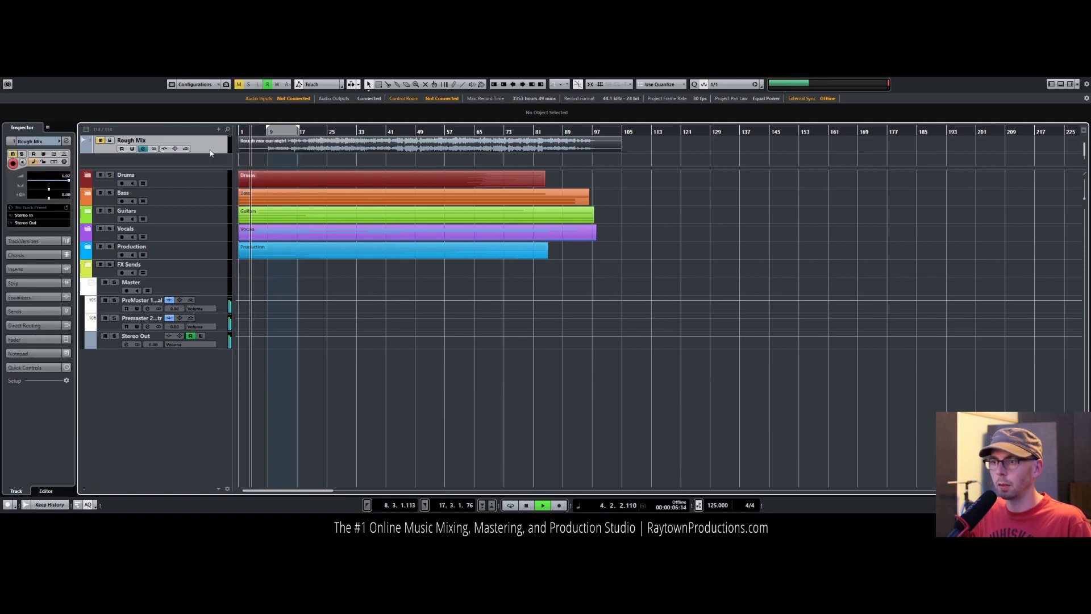
Step: Solo the Rough Mix track, play it from around bar 20 and set its clip gain to 1.00 dB
left_click(414, 142)
key("s")
left_click(311, 134)
scroll(351, 116, "up", 4)
scroll(347, 118, "up", 1)
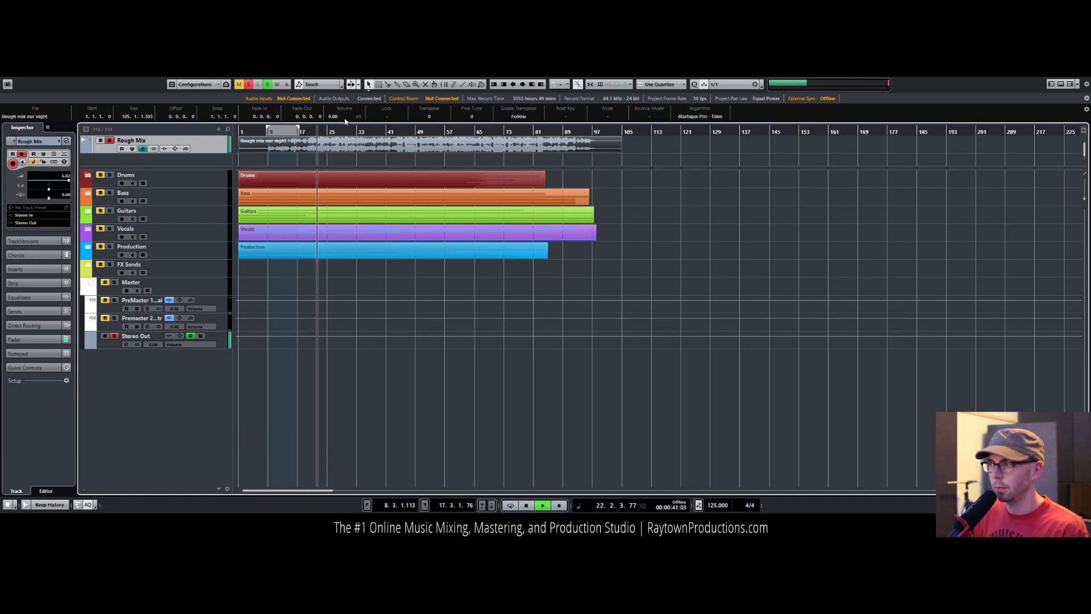
scroll(345, 118, "down", 2)
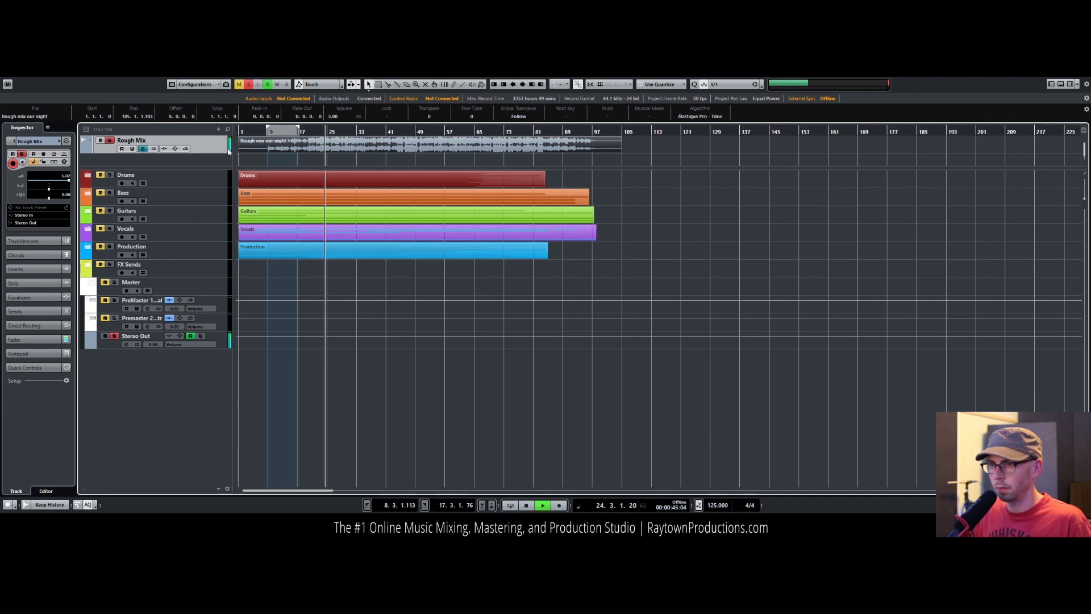
scroll(330, 112, "down", 2)
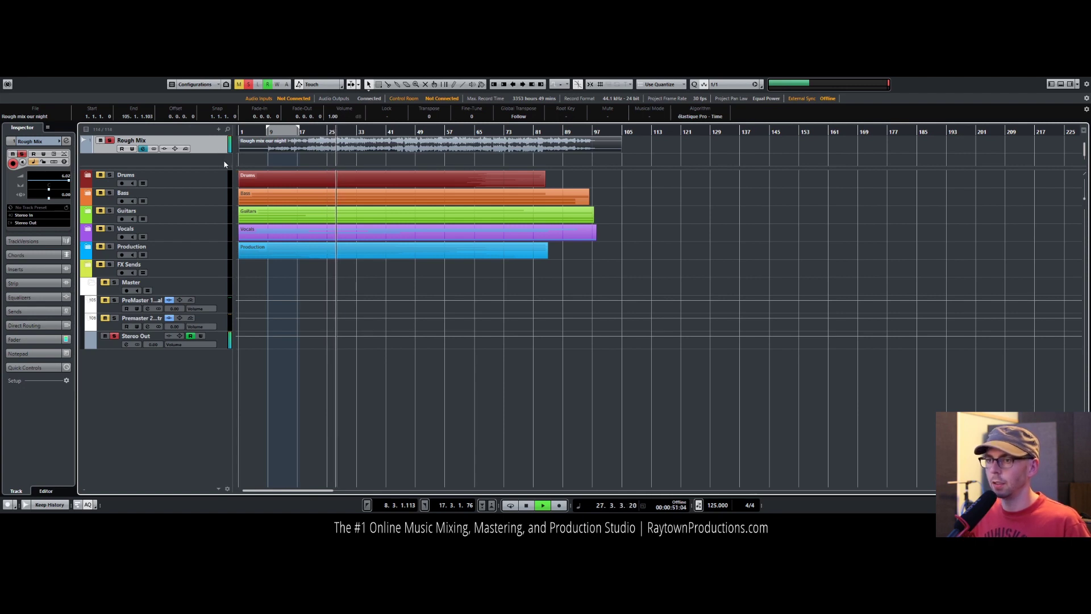
Step: Compare the full mix with the soloed Rough Mix during playback, return to the full mix with Rough Mix muted, and stop
key("s")
key("m")
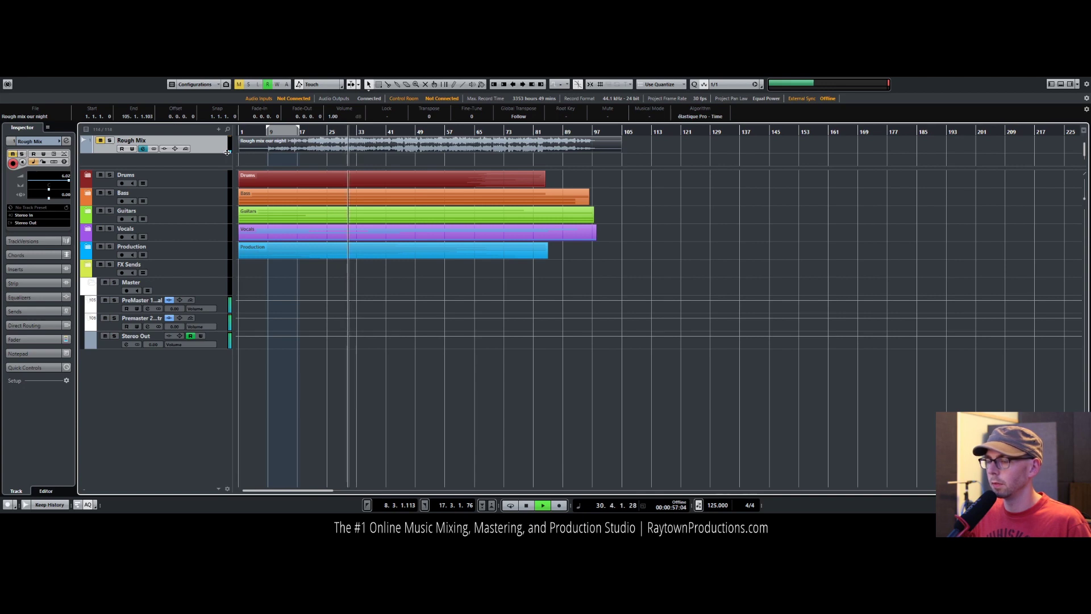
key("s")
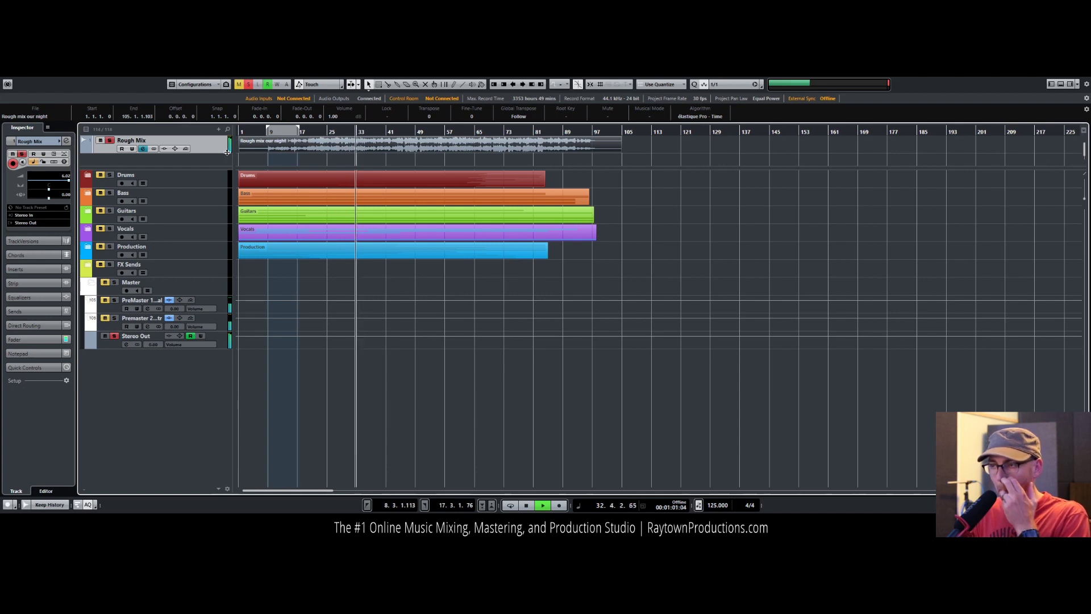
key("s")
key("m")
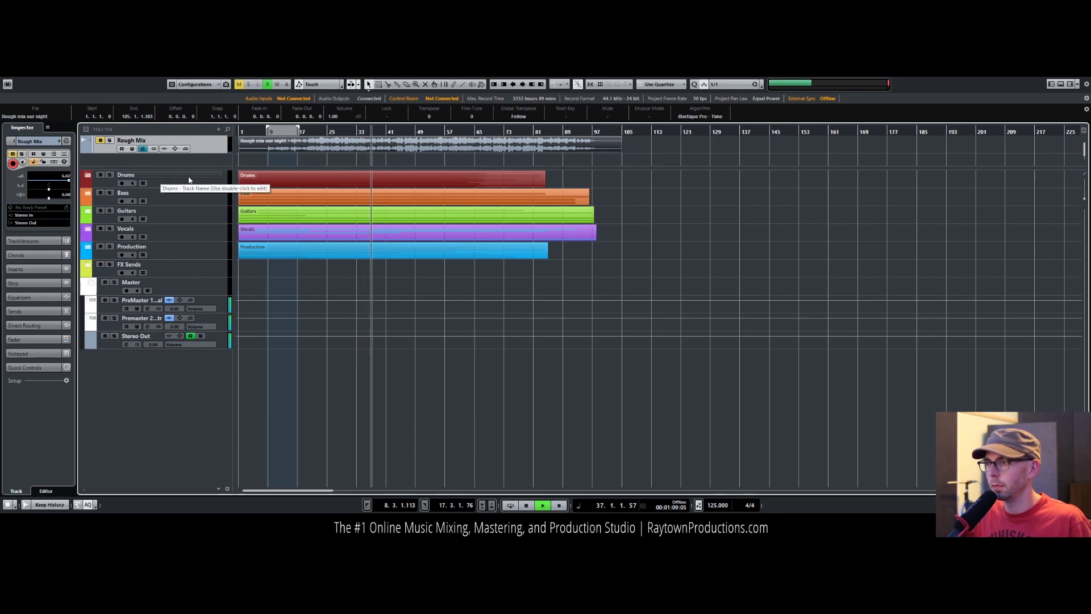
key("space")
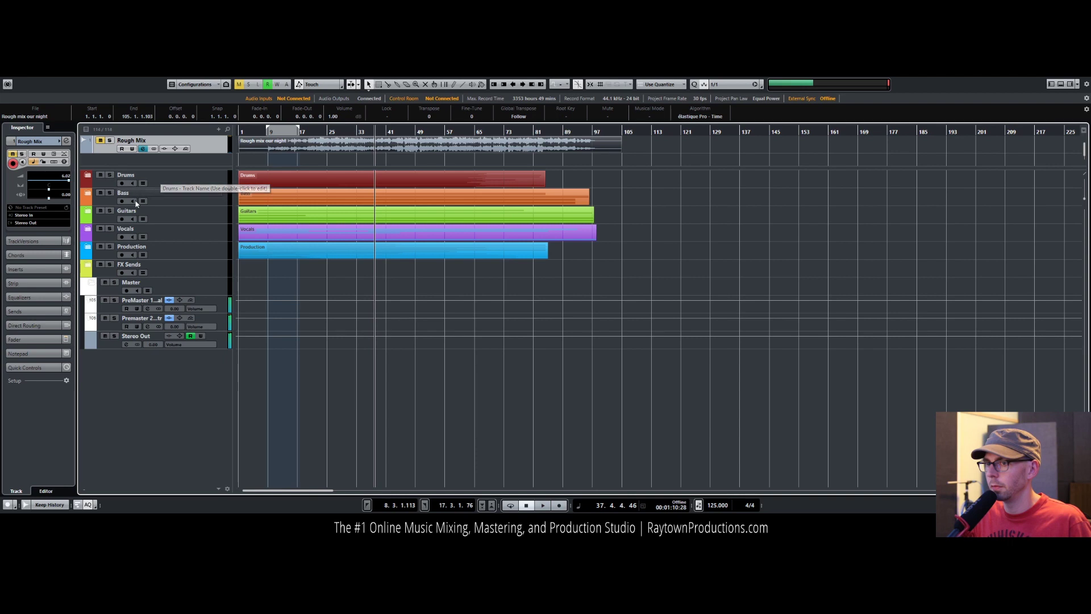
Step: Expand the Vocals folder and raise the V_Main group's volume slightly
left_click(88, 231)
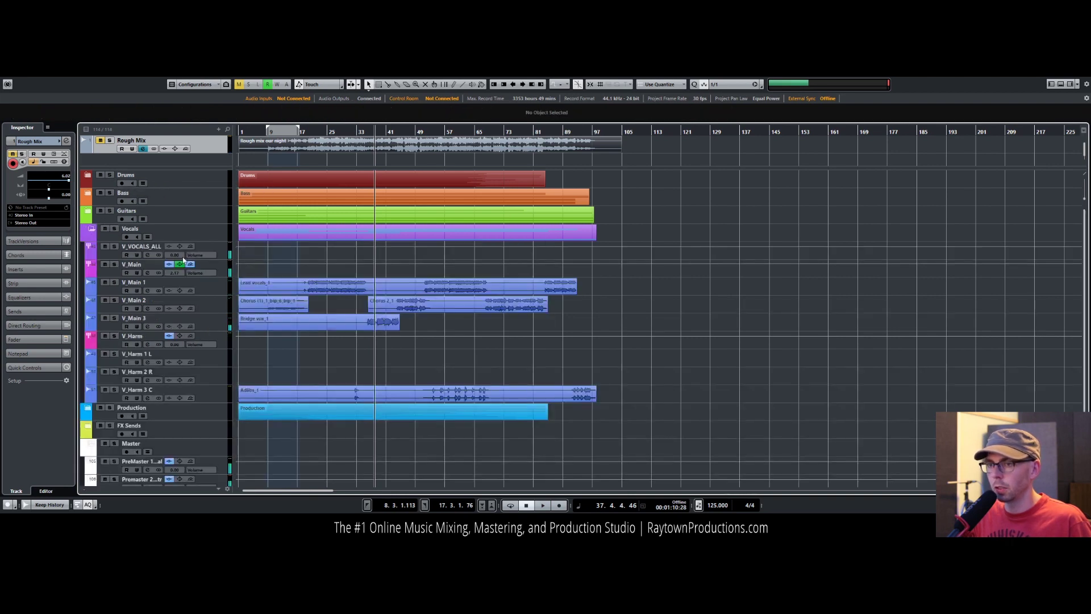
left_click(218, 247)
left_click(220, 271)
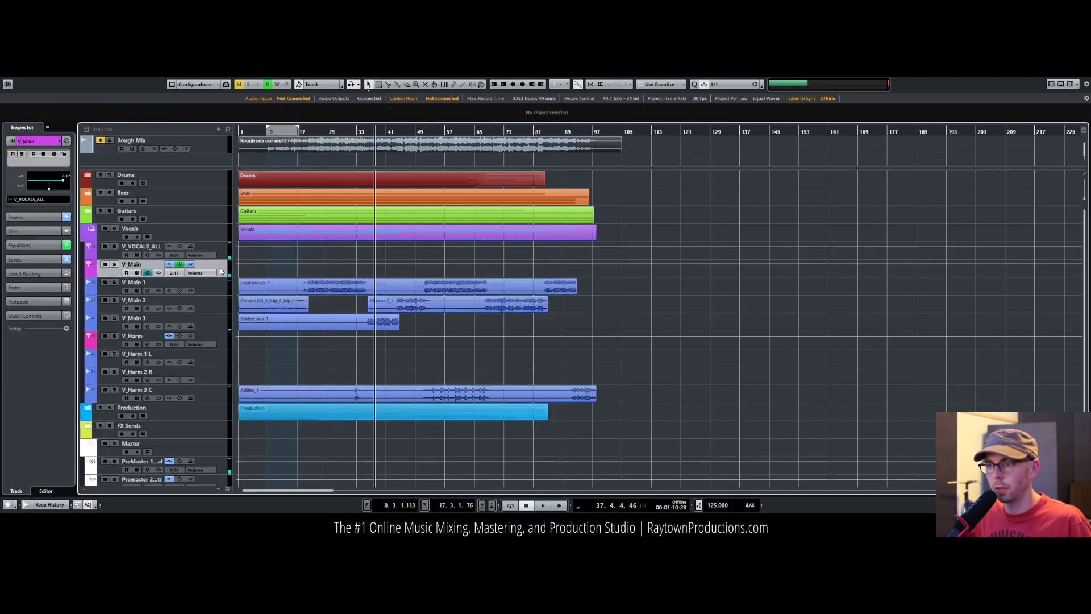
scroll(68, 179, "up", 1)
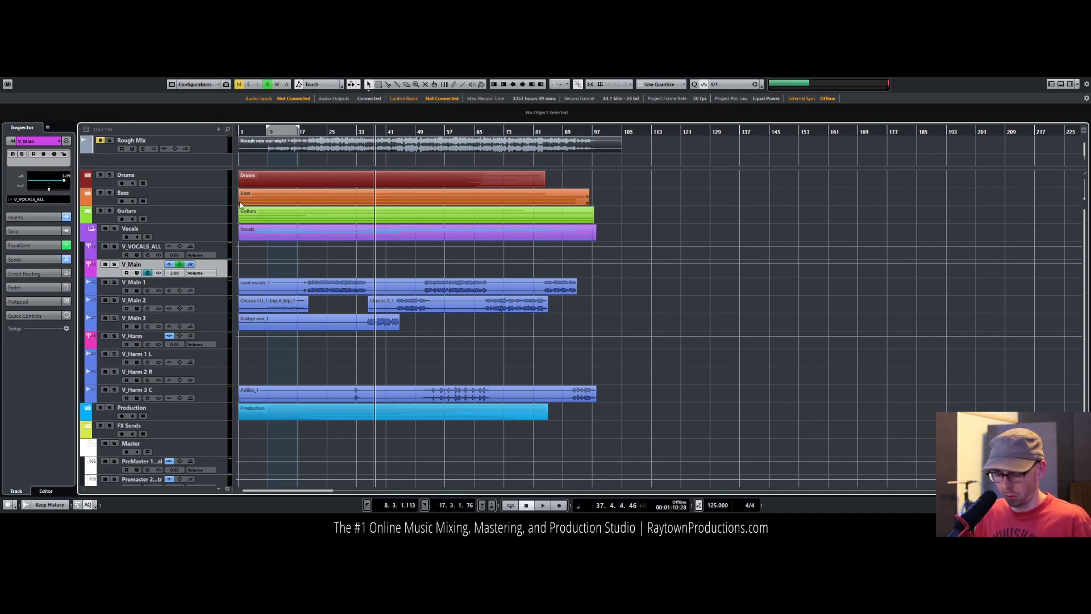
Step: Set the left and right locators to the full length of the Guitars folder part and deselect it
left_click(382, 219)
key("p")
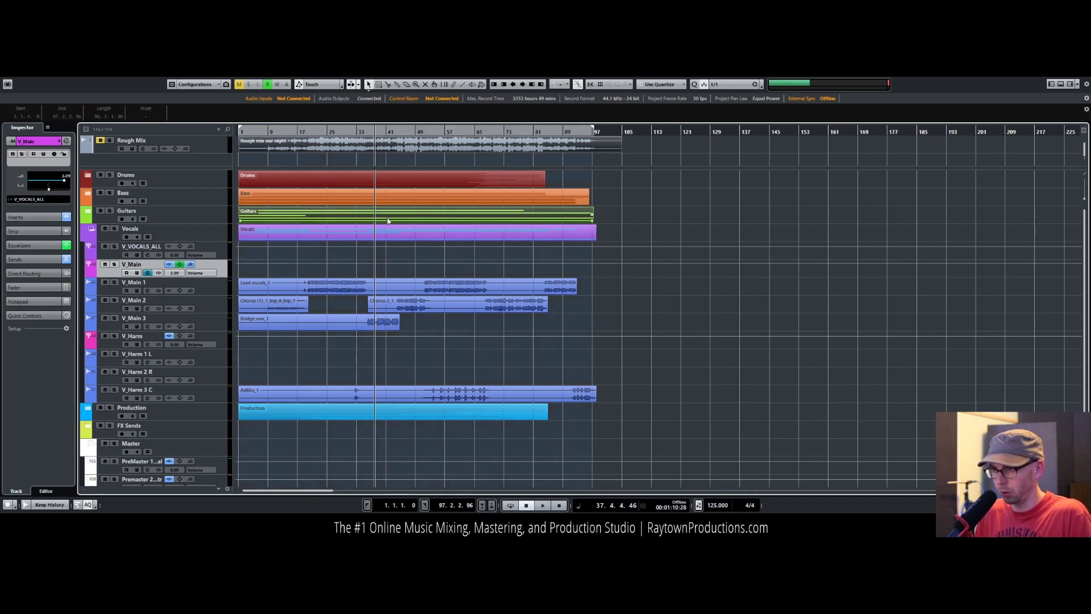
left_click(605, 205)
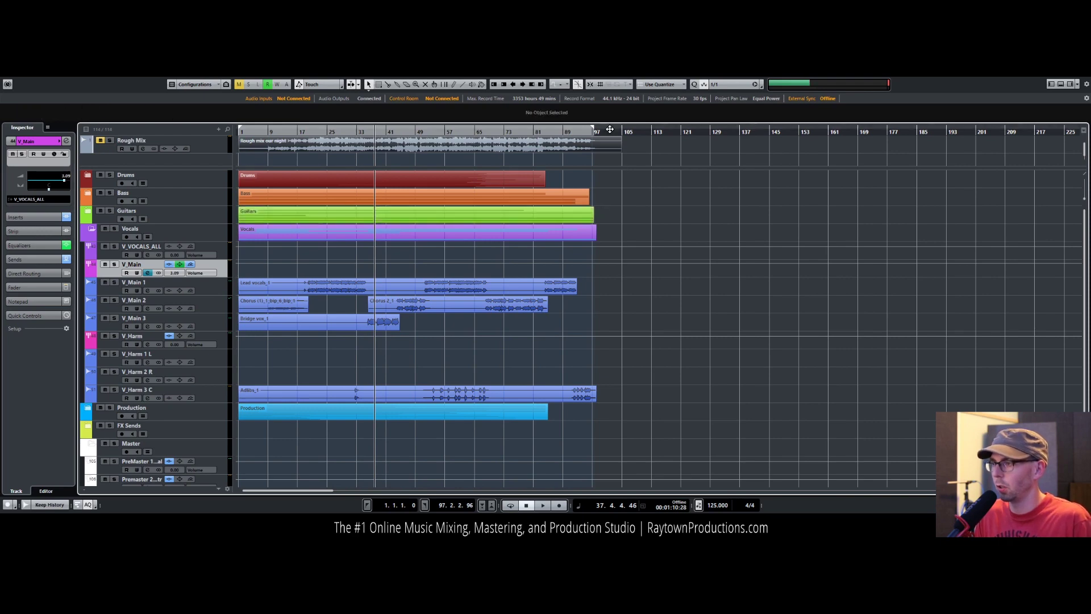